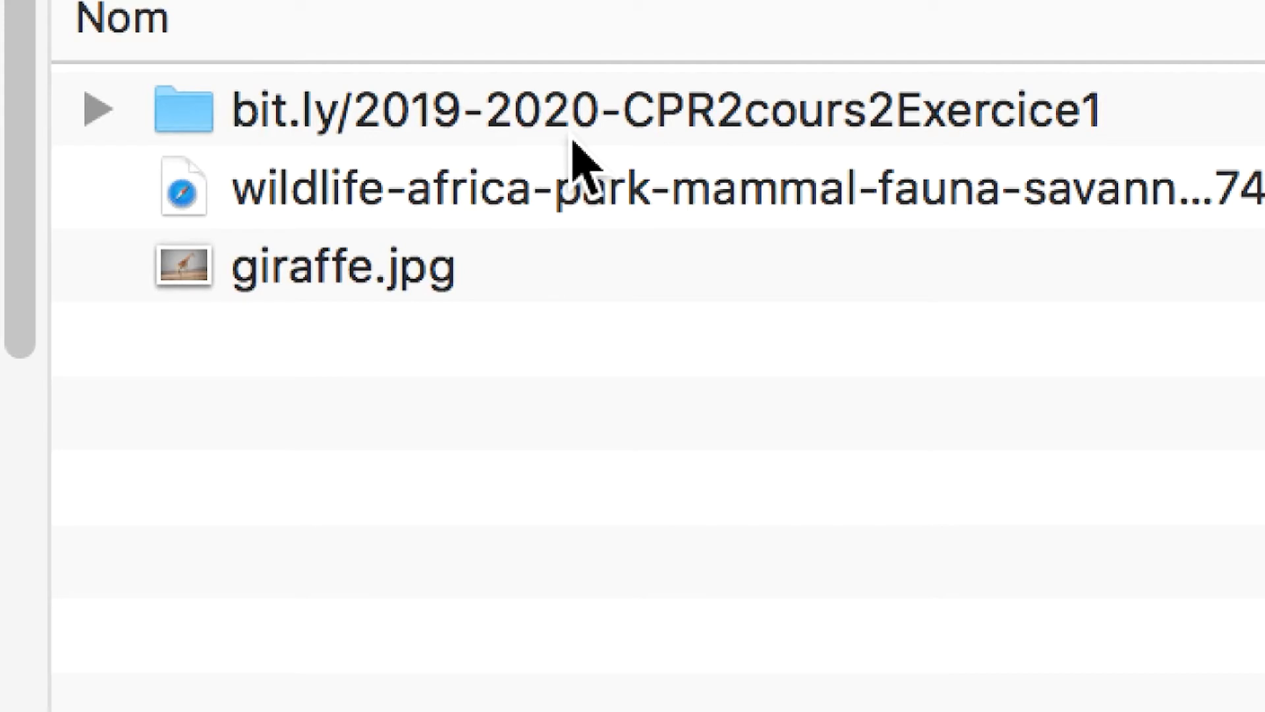
Shift the giraffe folder window slightly and shrink it to leave more of the desktop free.
click(572, 138)
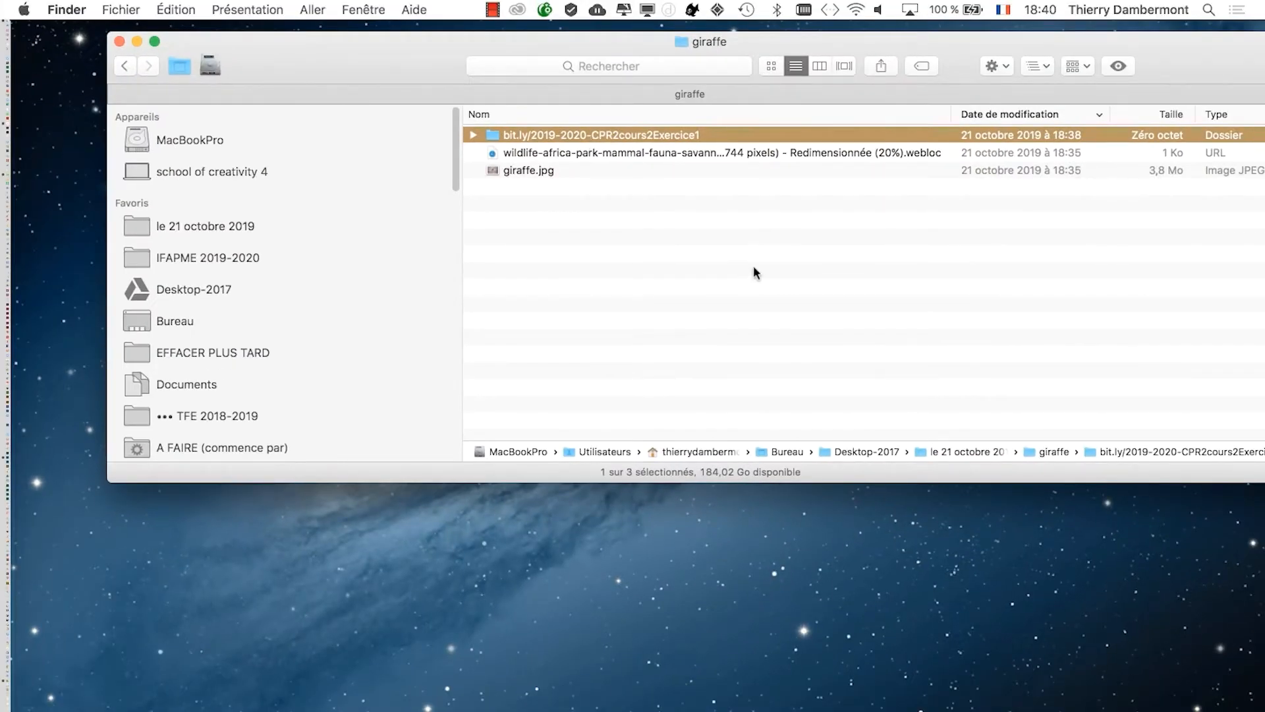
click(754, 269)
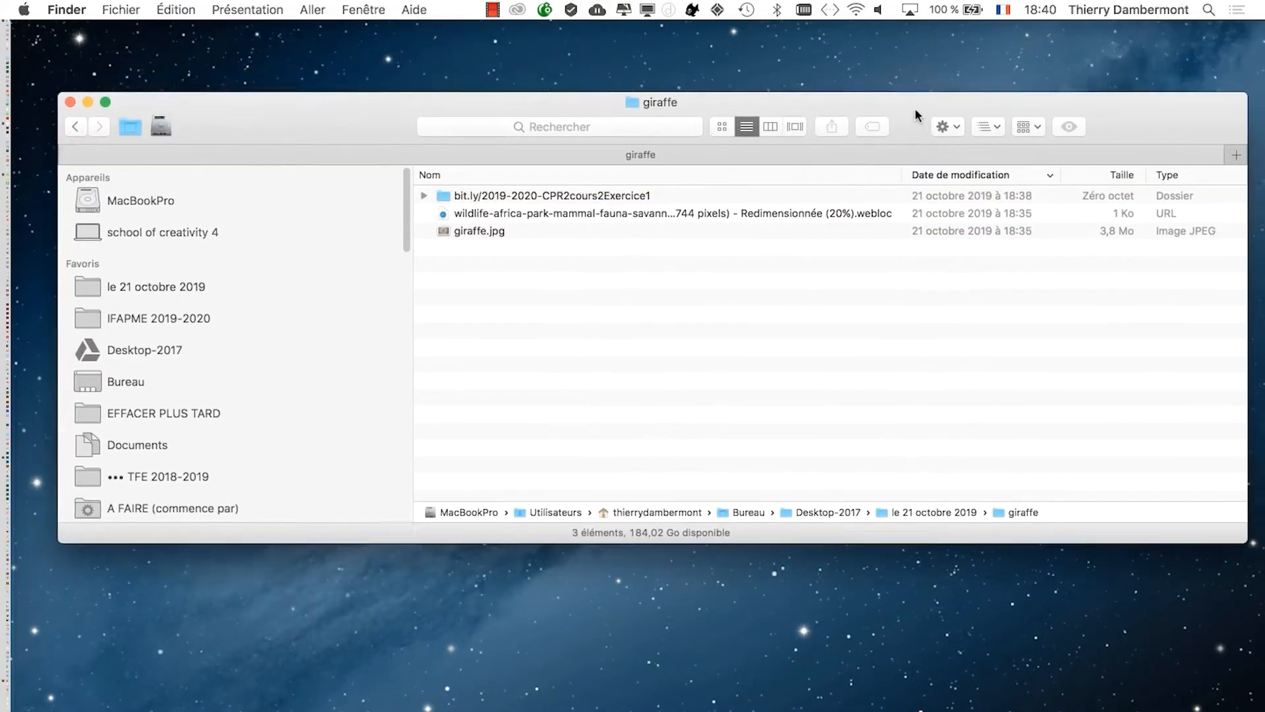
drag(915, 108, 896, 110)
drag(1230, 541, 1133, 377)
Open giraffe.jpg in Adobe Photoshop CC 2018 and show it in full-screen mode with the menu bar.
click(448, 232)
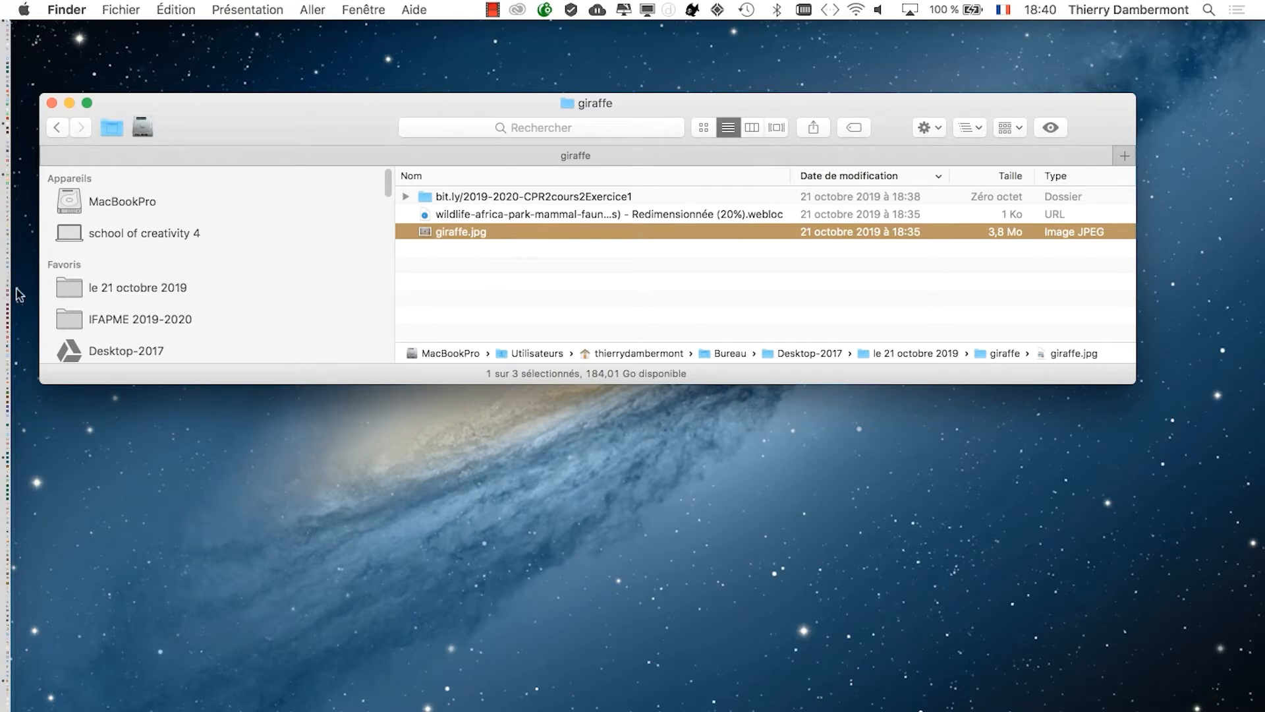
mouse_move(4, 294)
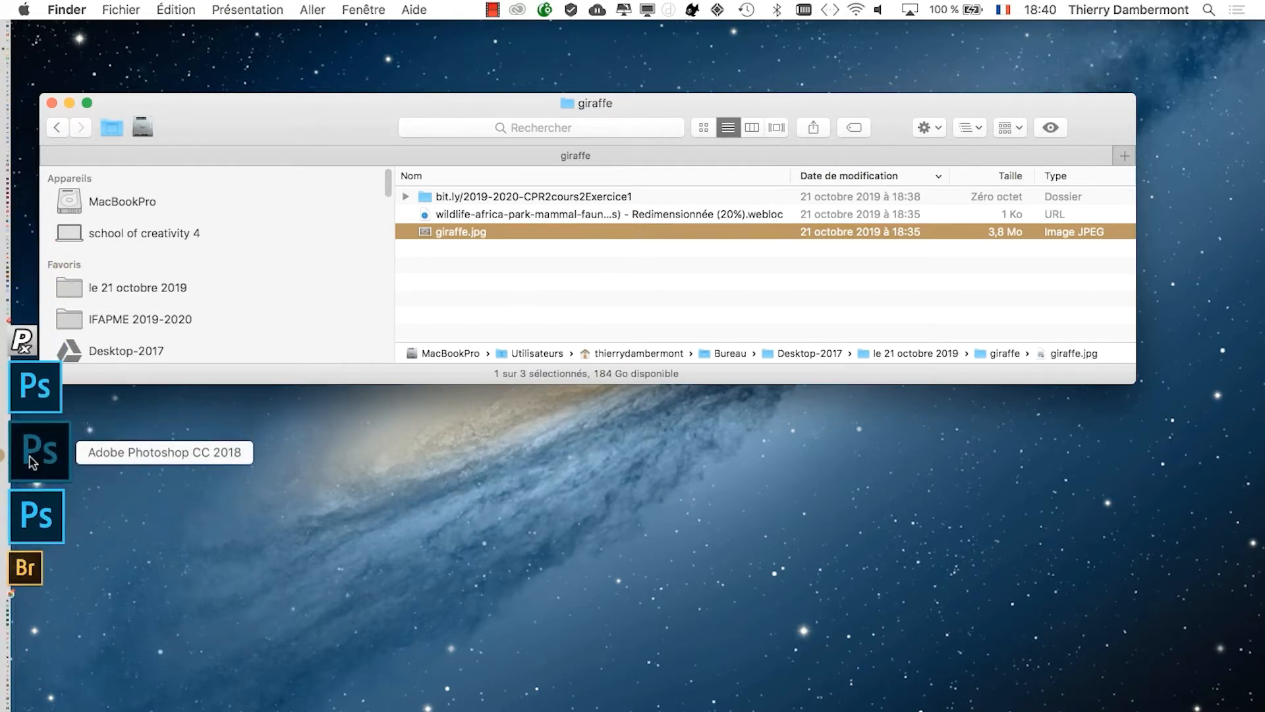
click(30, 457)
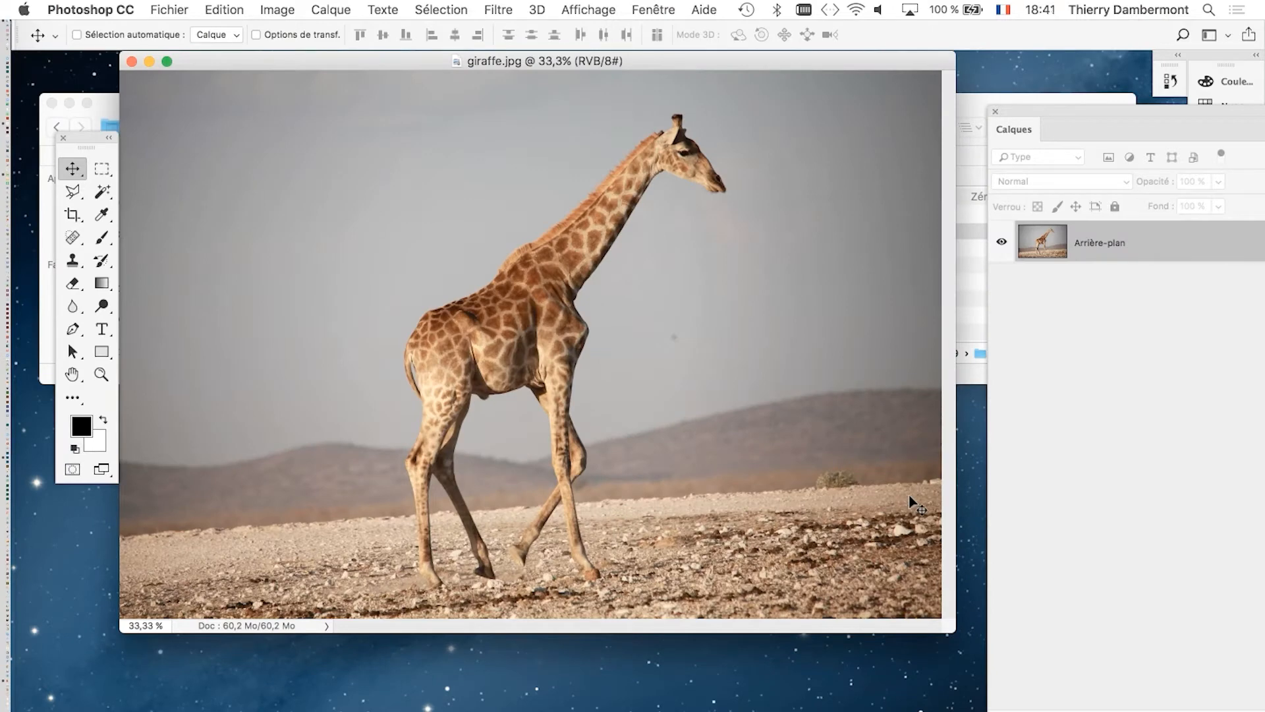
key(f)
drag(706, 387, 606, 342)
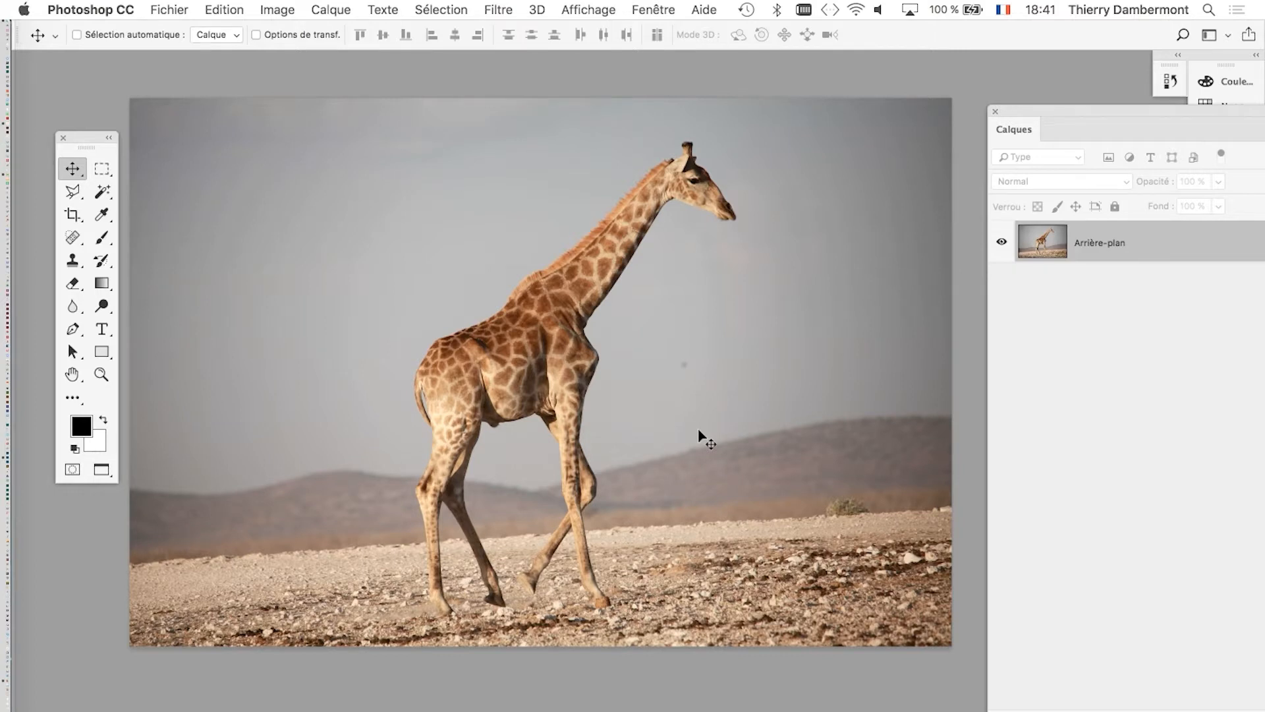
Inspect the giraffe's neck, back, body and legs, starting at 100% zoom.
double_click(104, 376)
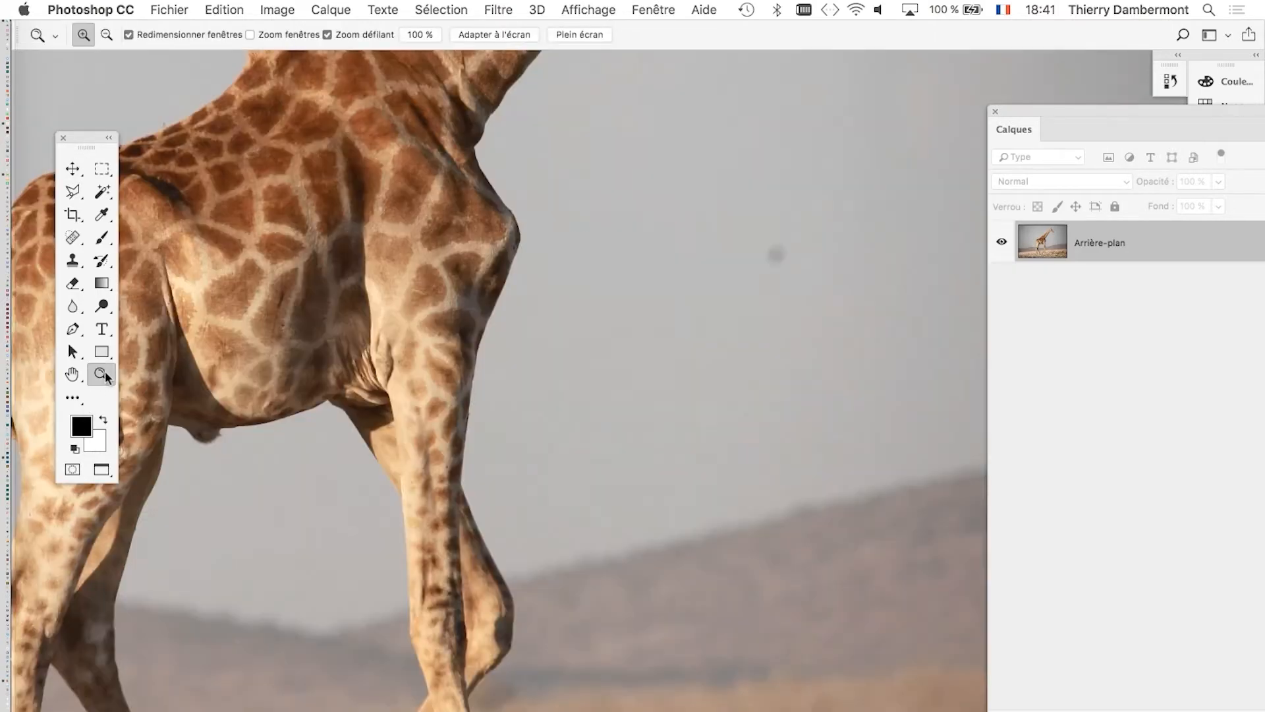
drag(396, 206, 613, 596)
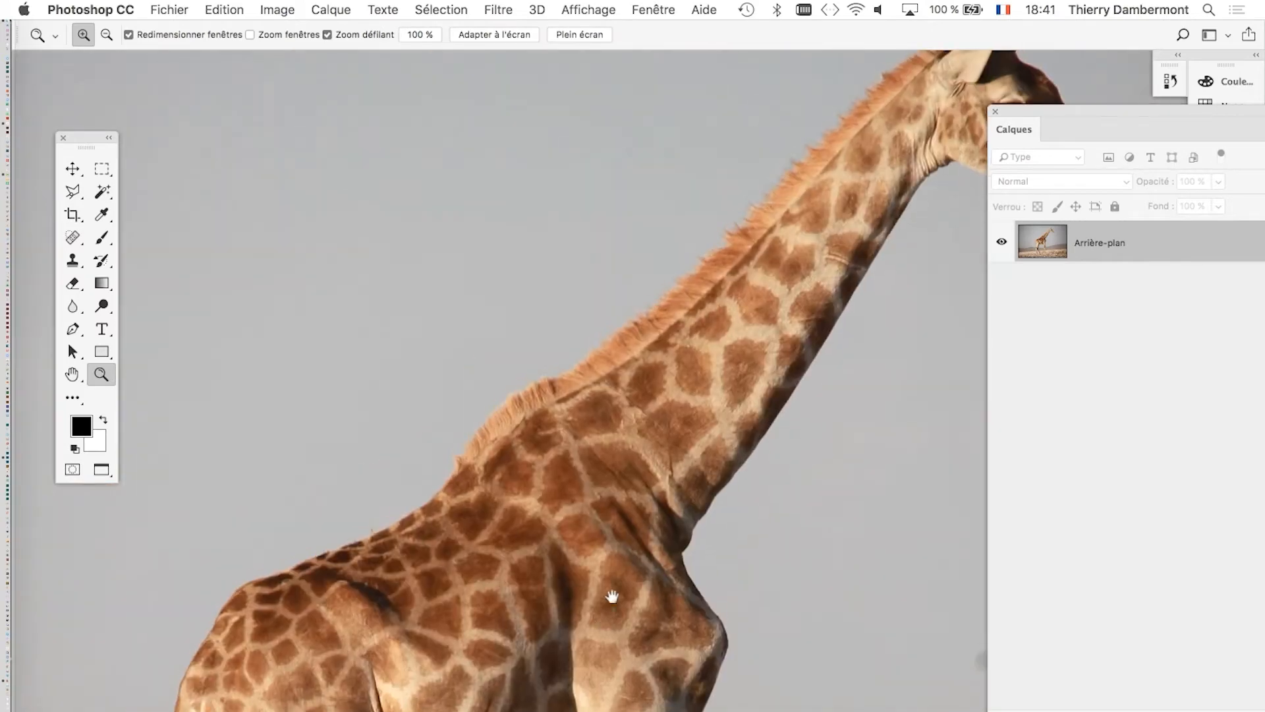
drag(774, 379, 522, 468)
drag(647, 226, 758, 98)
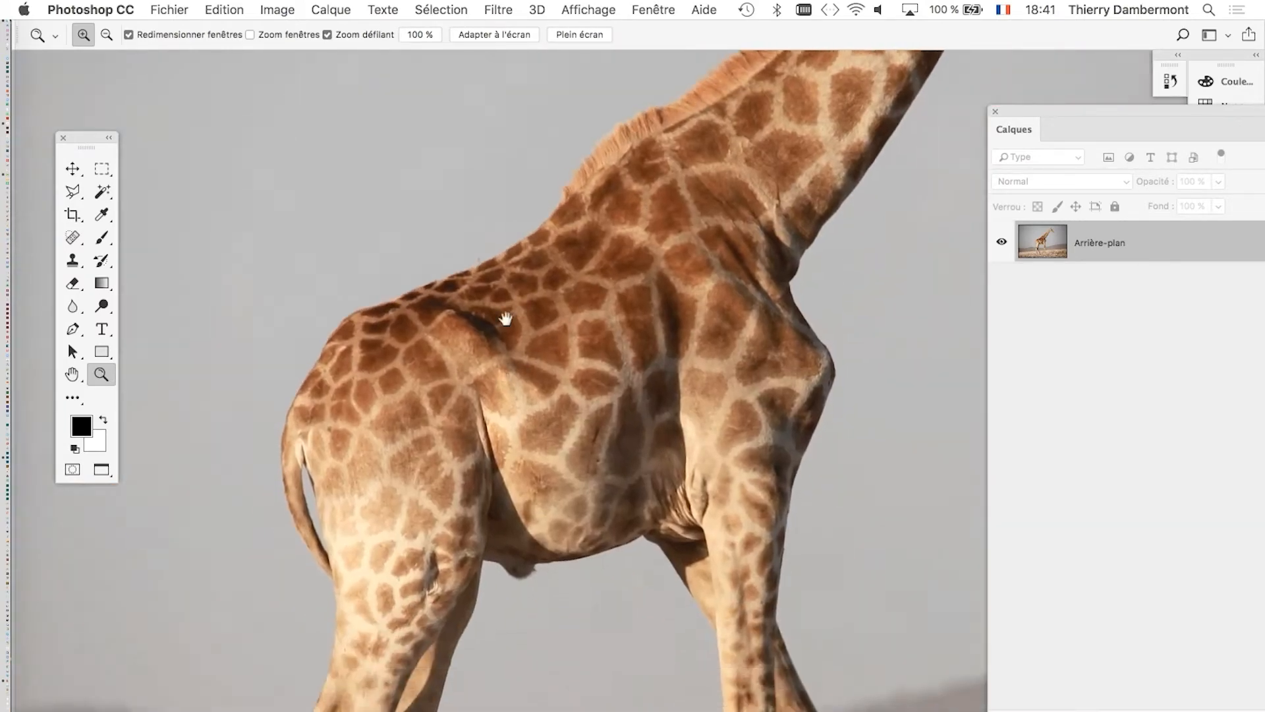
drag(506, 319, 488, 60)
drag(582, 373, 507, 165)
drag(635, 347, 625, 552)
alt+click(575, 482)
alt+click(575, 484)
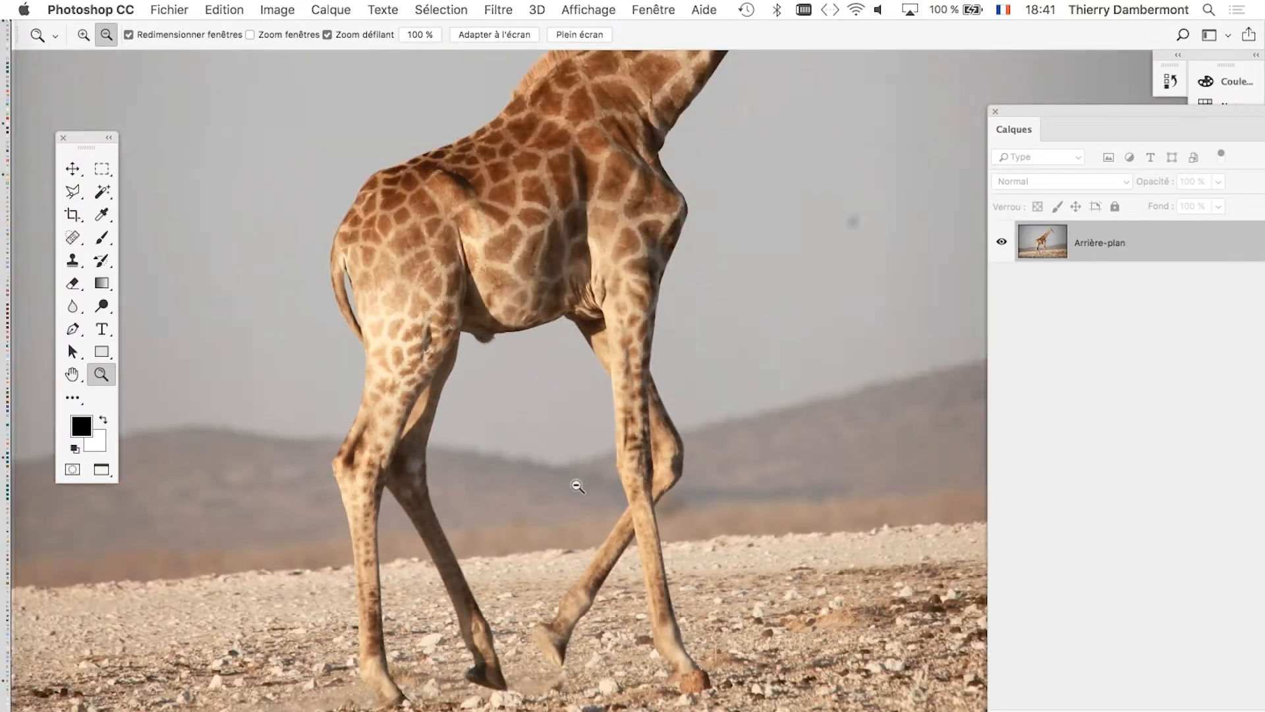
alt+click(577, 488)
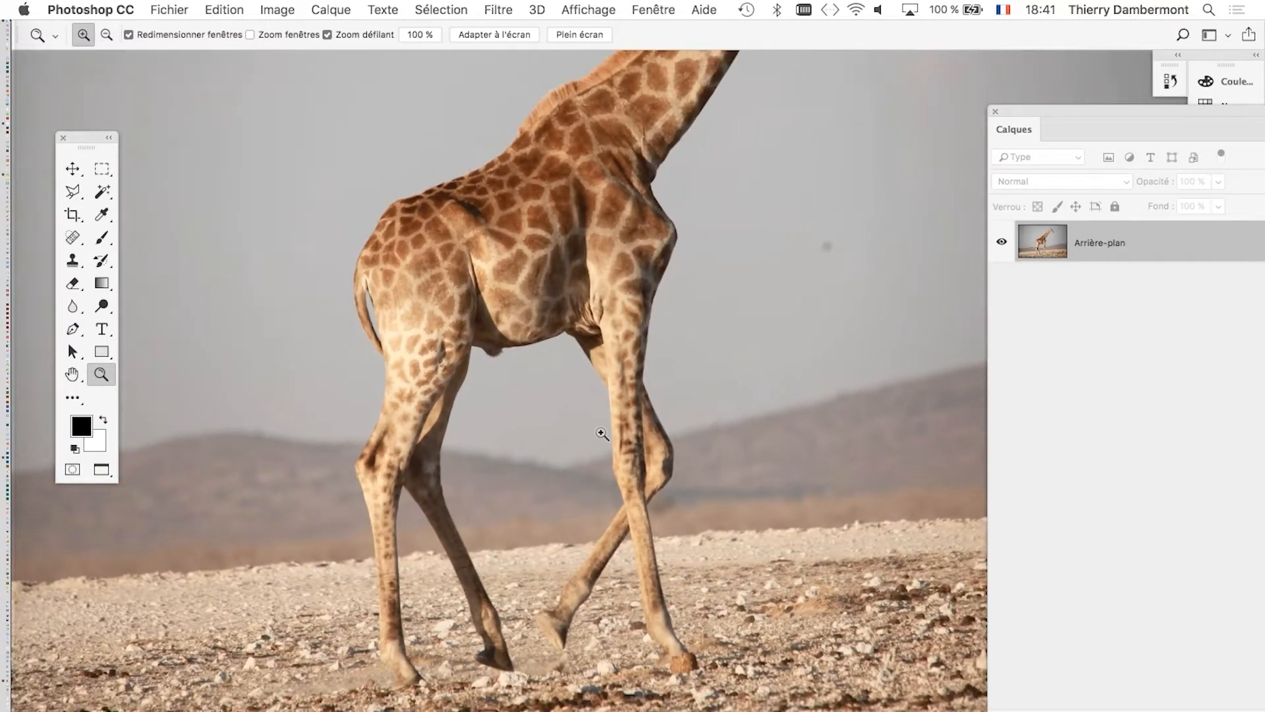
drag(595, 434, 542, 401)
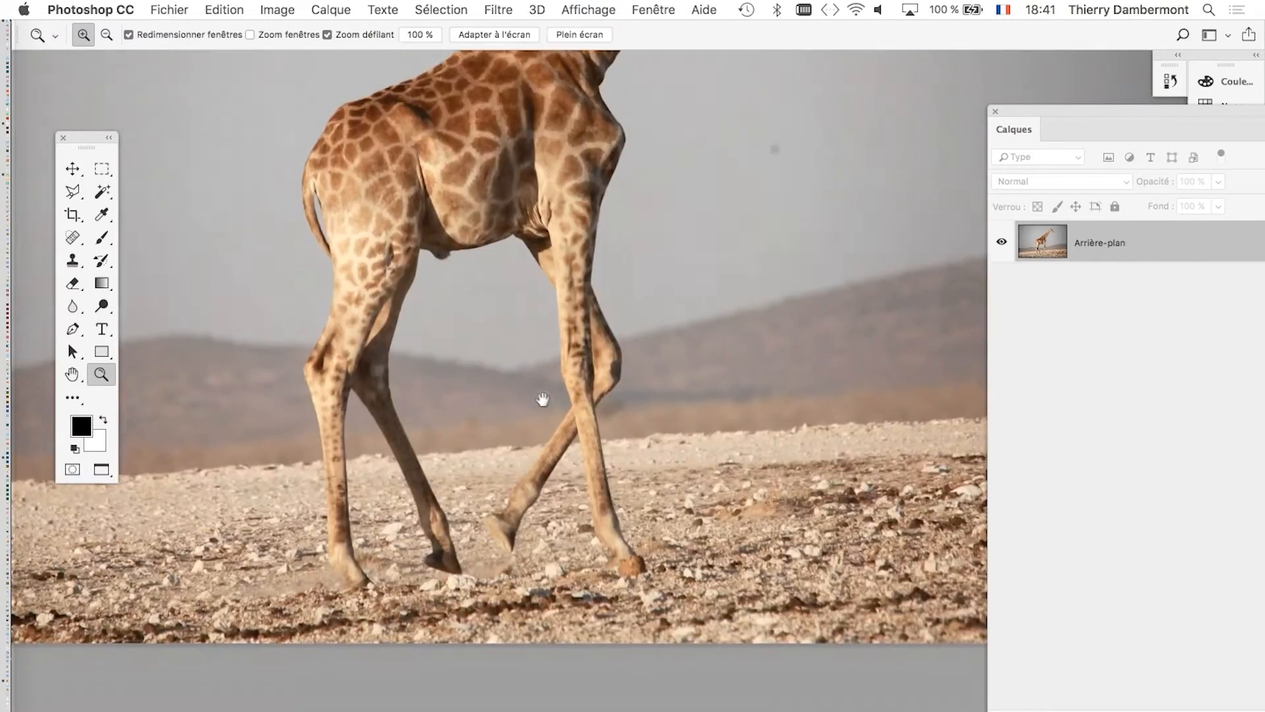
Examine the giraffe's hooves against the stony ground and compare them with the body's outline against the sky.
scroll(525, 516, up, 3)
scroll(525, 516, up, 1)
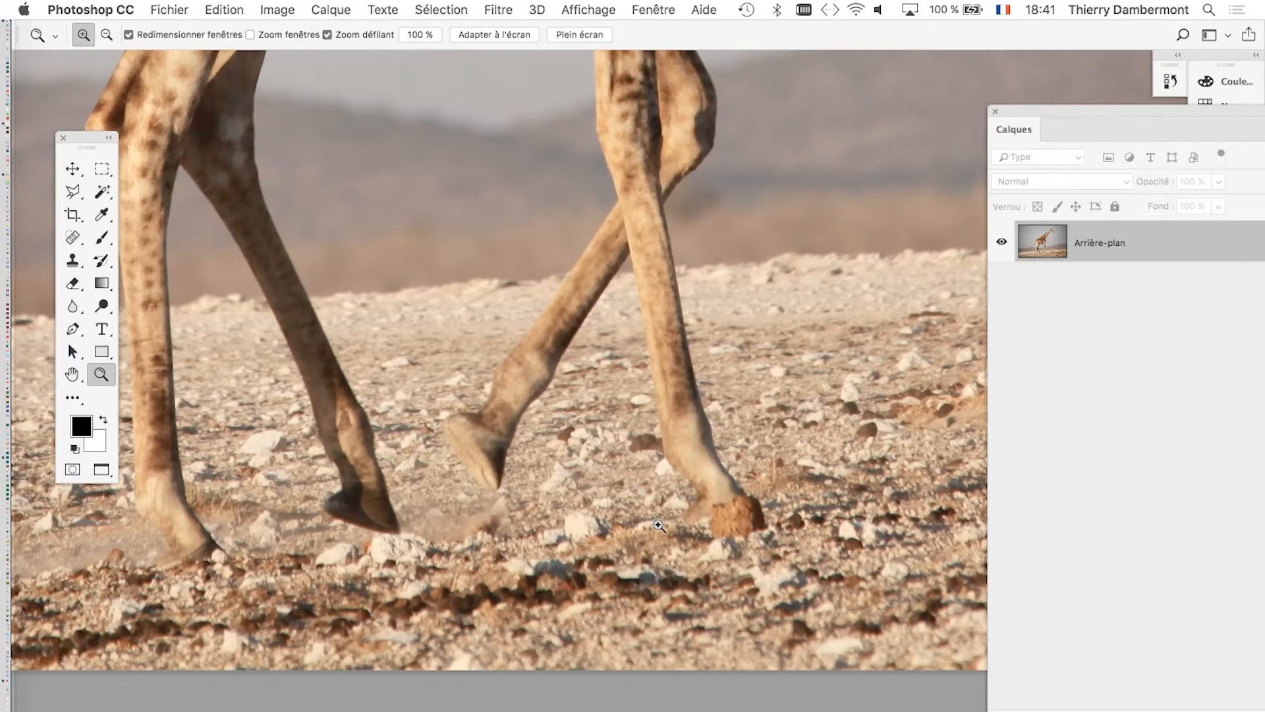
scroll(751, 527, up, 3)
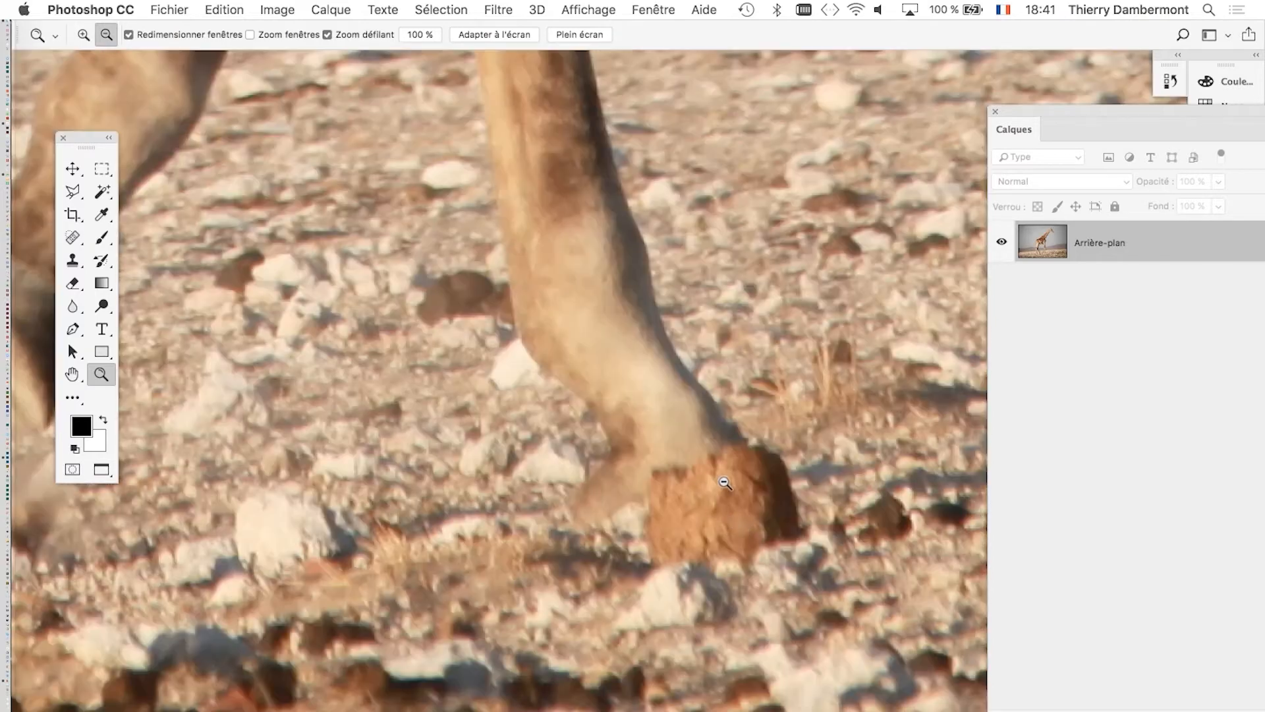
scroll(724, 482, down, 4)
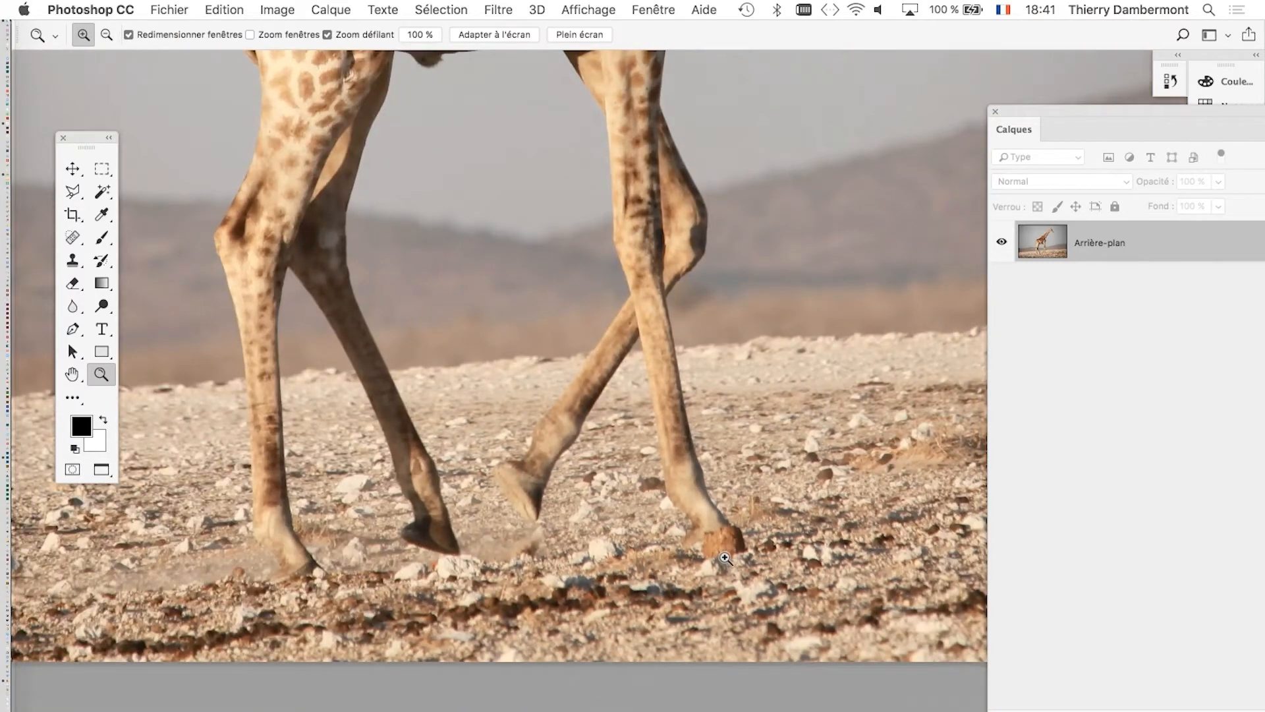
scroll(725, 558, up, 8)
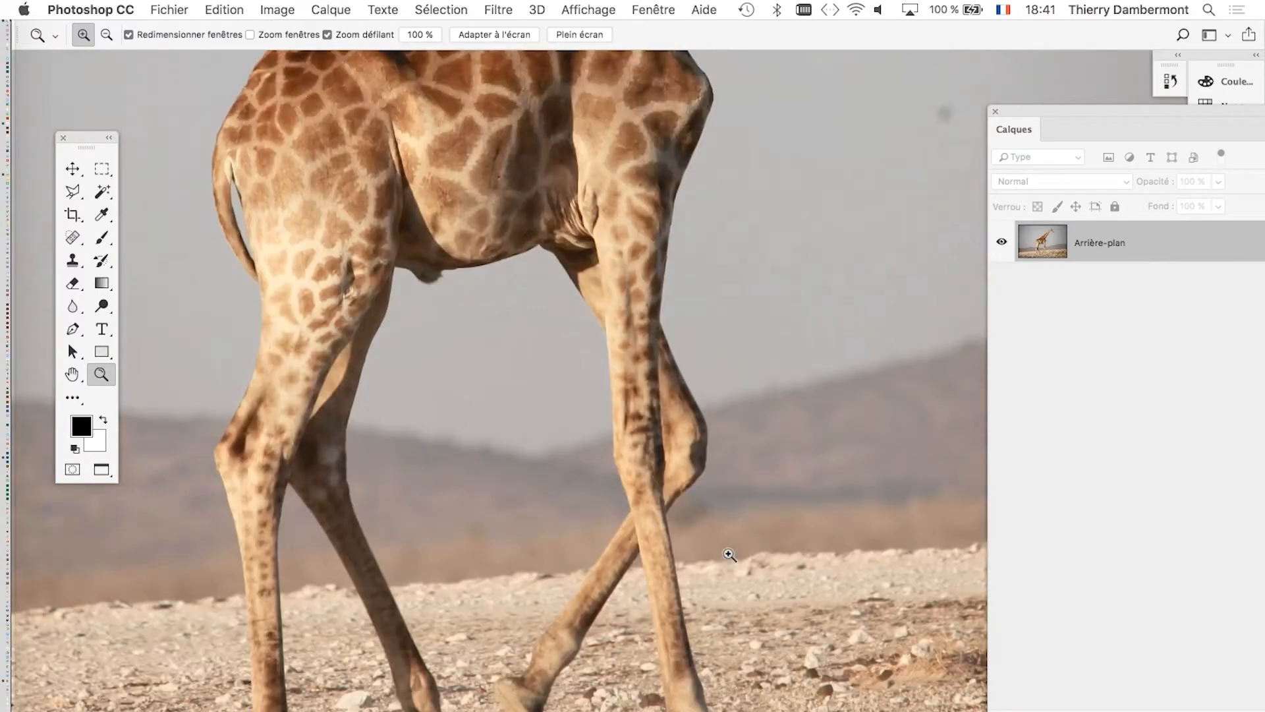
scroll(730, 556, up, 6)
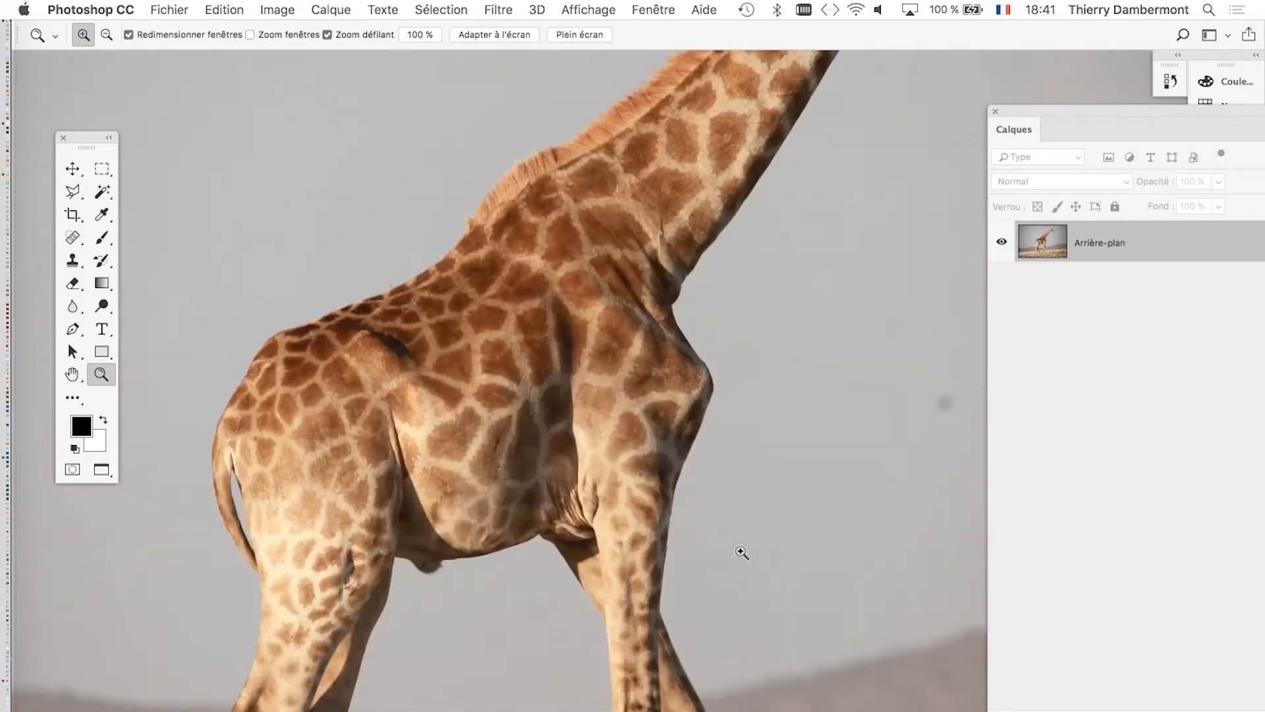
alt+click(760, 429)
click(565, 192)
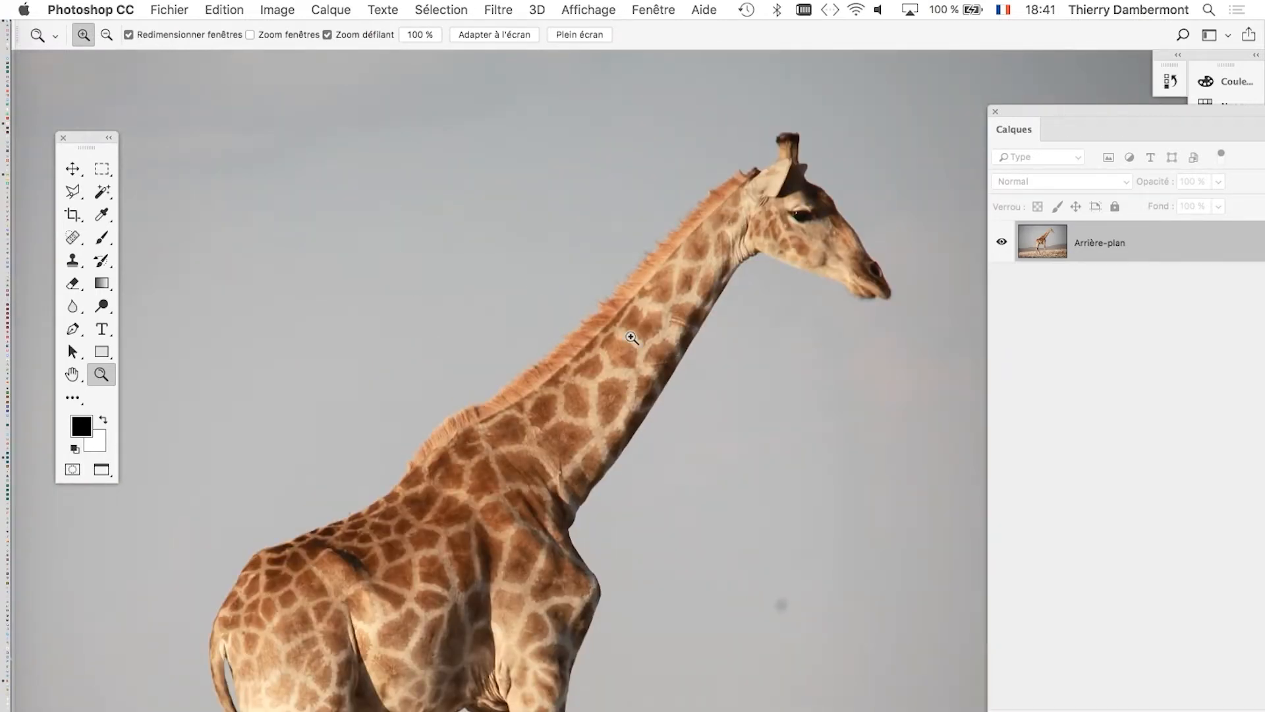
Examine the hairy mane and the smooth front edge of the giraffe's neck close up against the grey sky.
scroll(607, 304, up, 6)
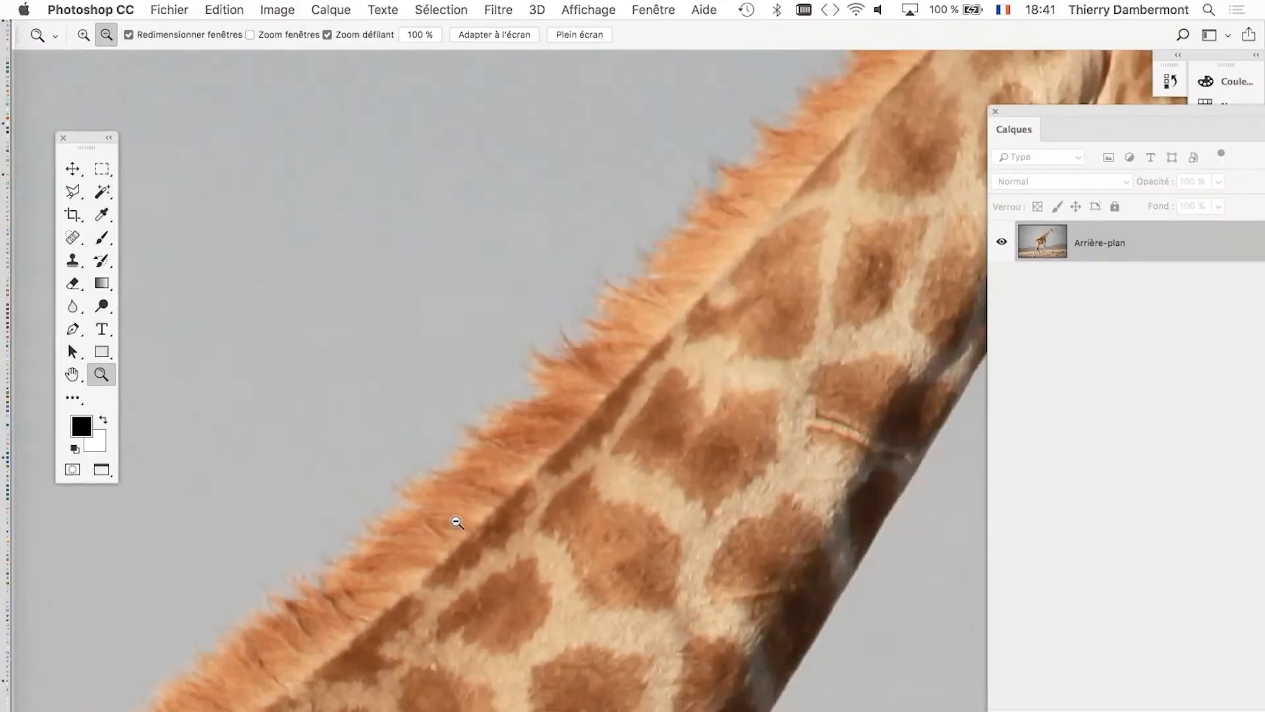
click(456, 522)
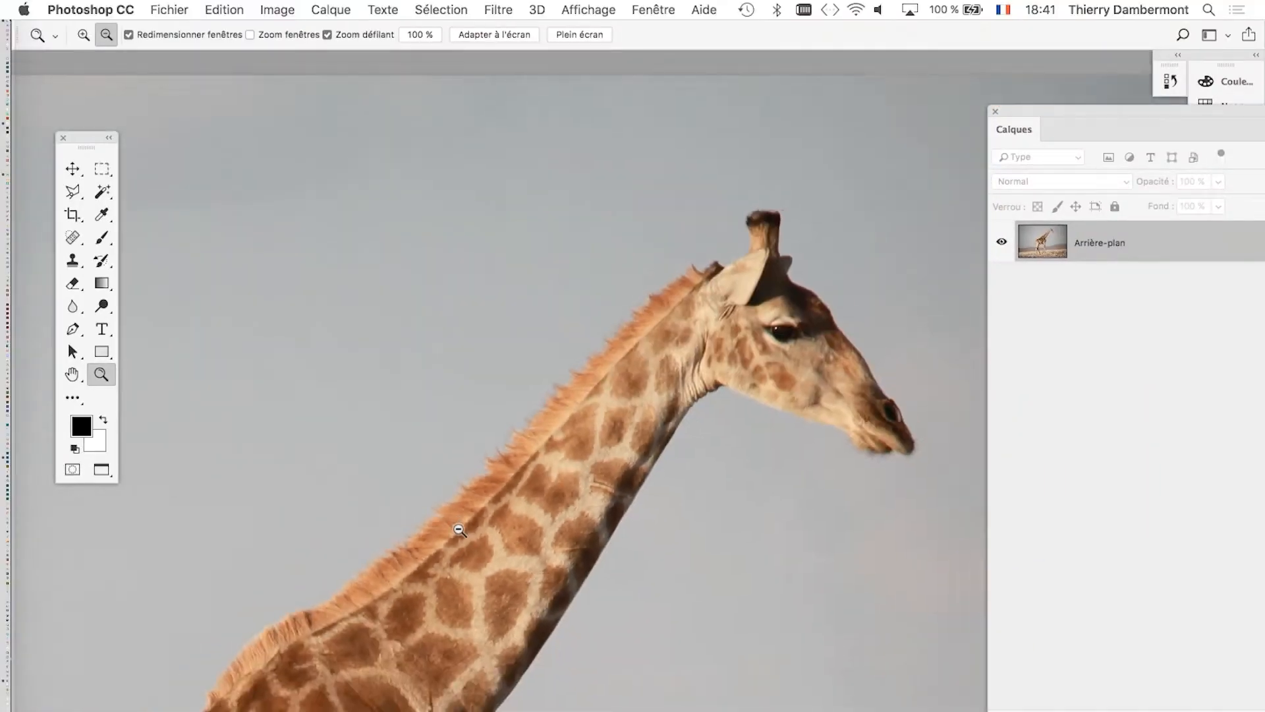
alt+click(459, 530)
drag(453, 541, 515, 340)
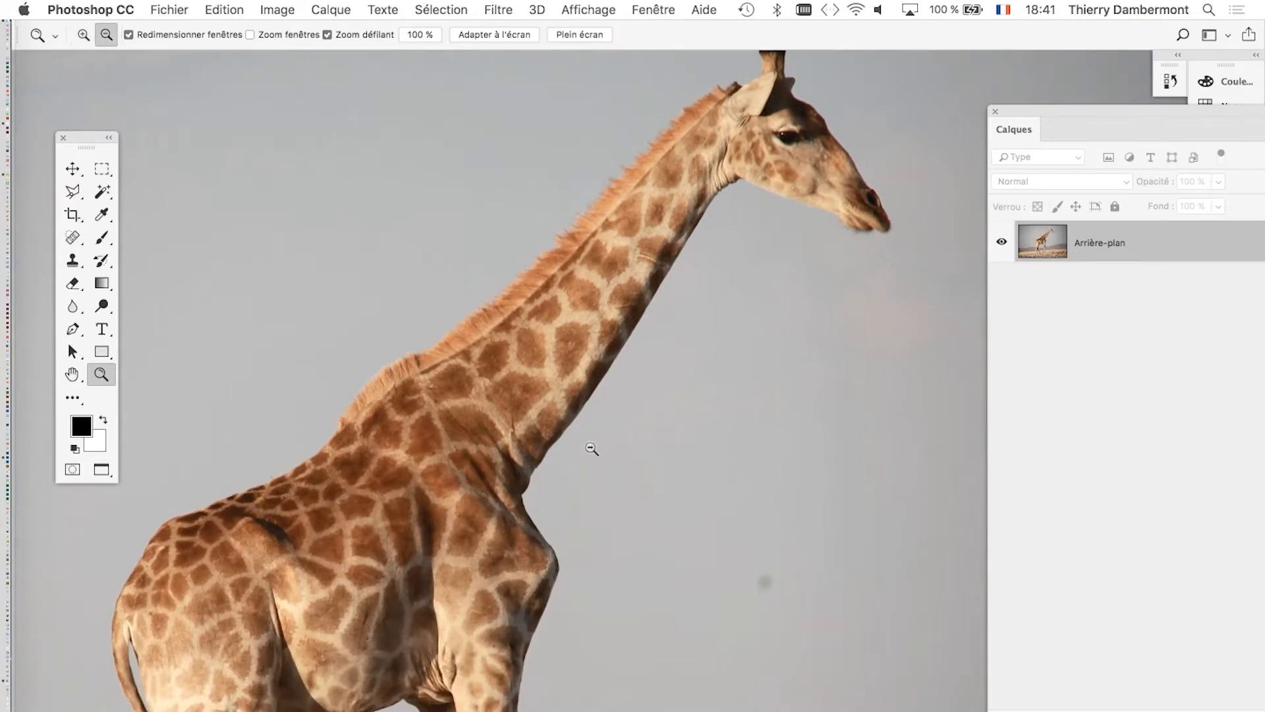
click(592, 449)
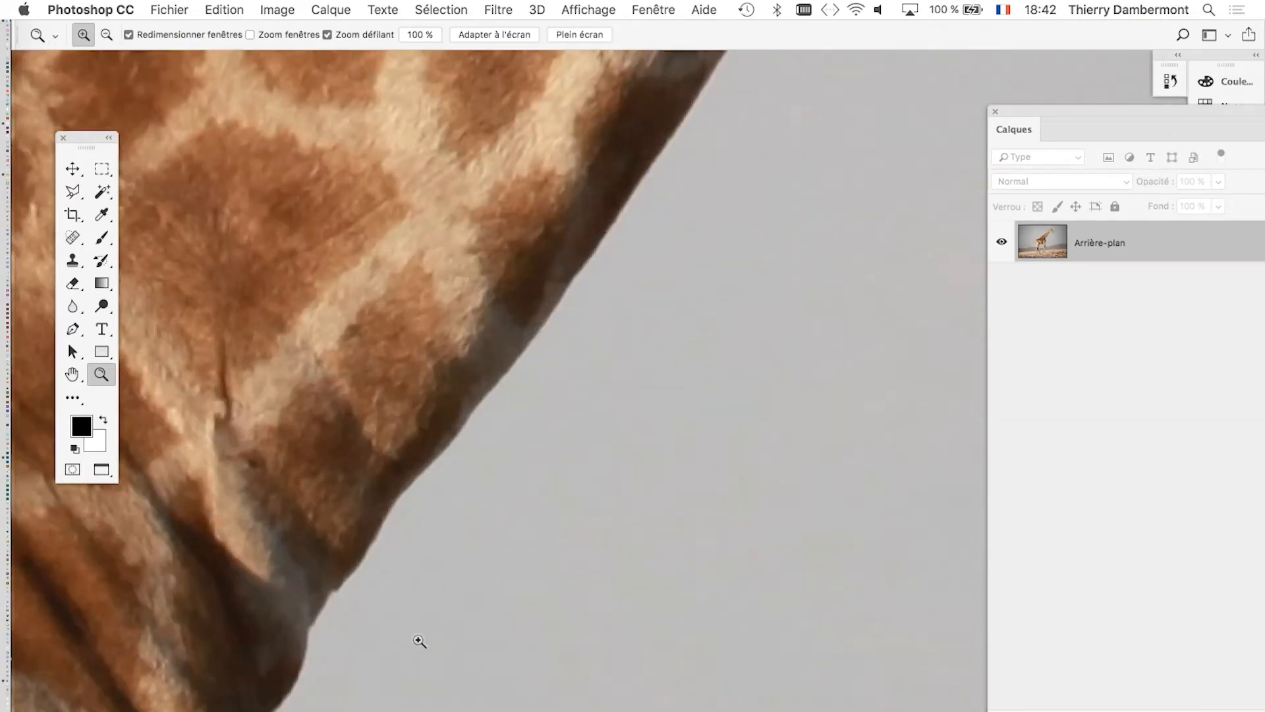
alt+click(452, 601)
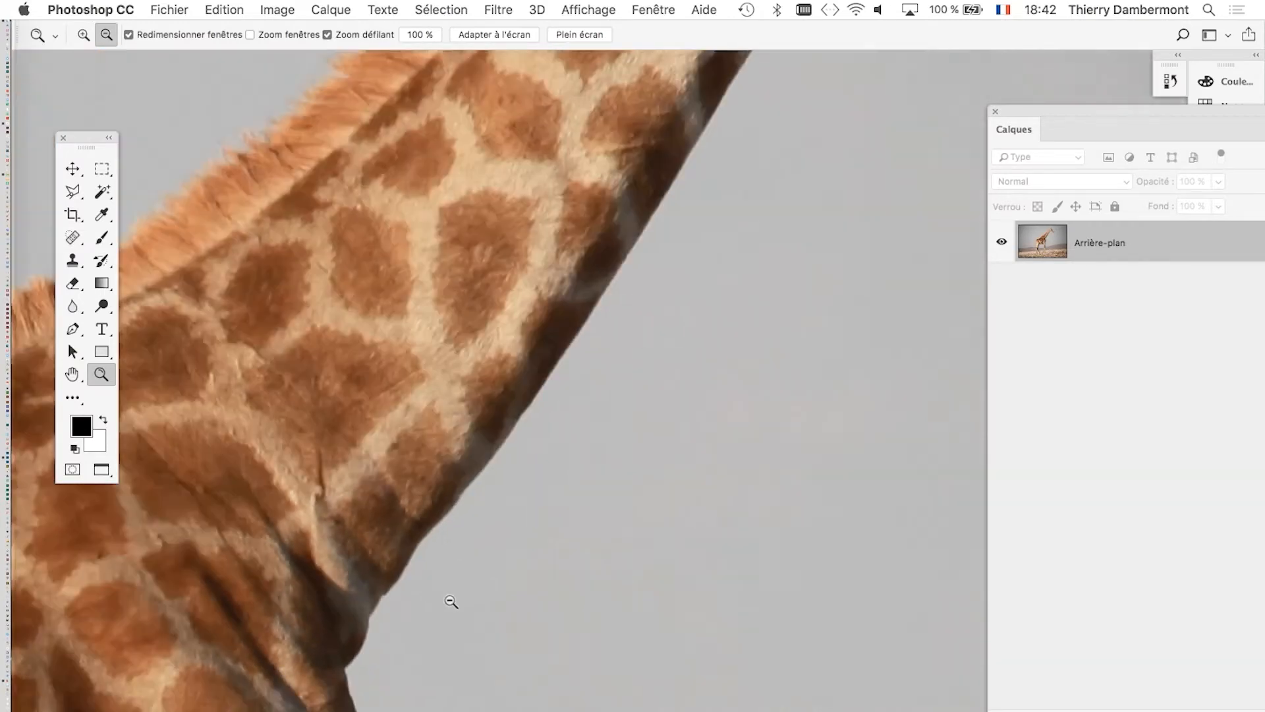
alt+click(452, 602)
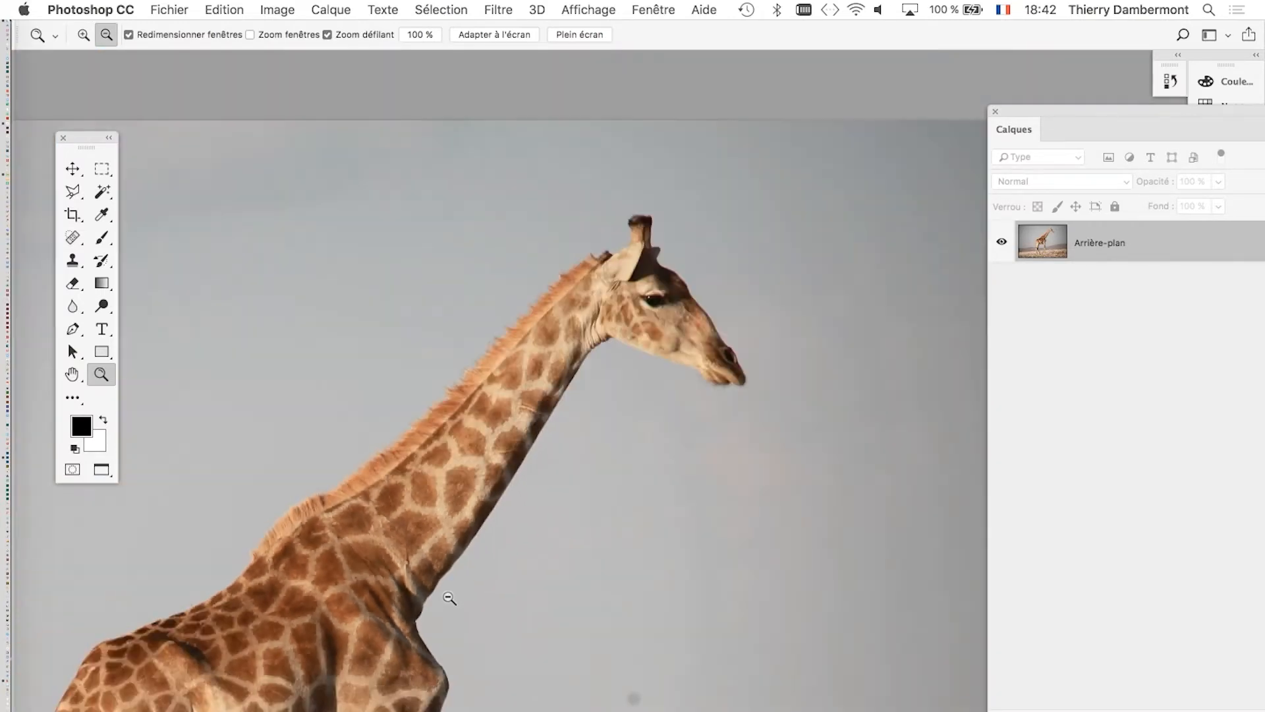
drag(385, 570, 445, 419)
drag(525, 432, 584, 373)
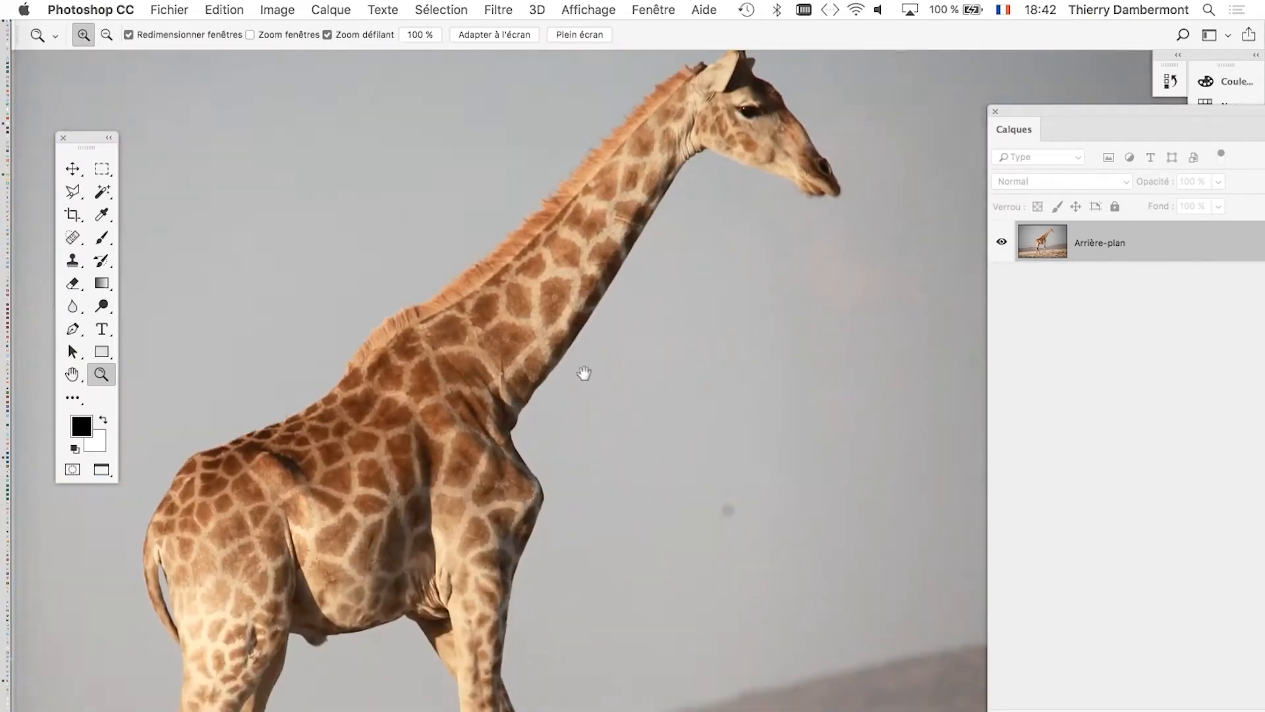
Look over the giraffe's whole upper body and the contrast between its outline and the sky.
alt+click(571, 442)
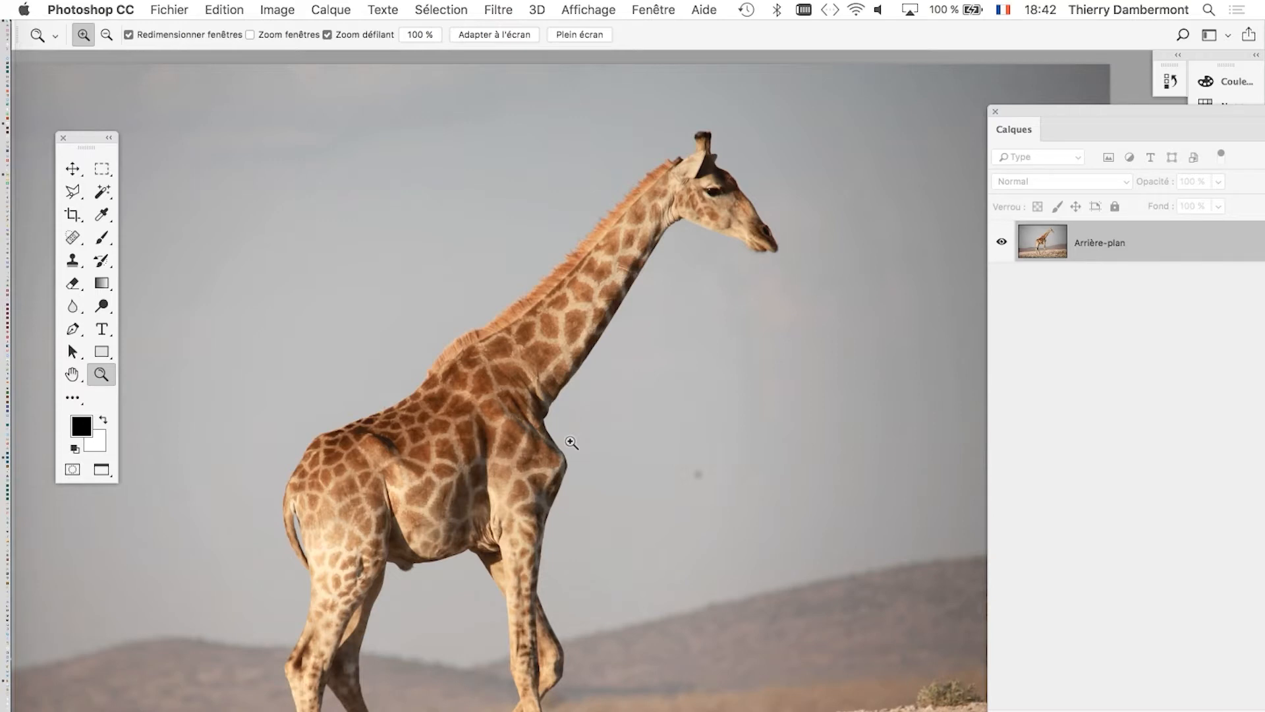
click(662, 408)
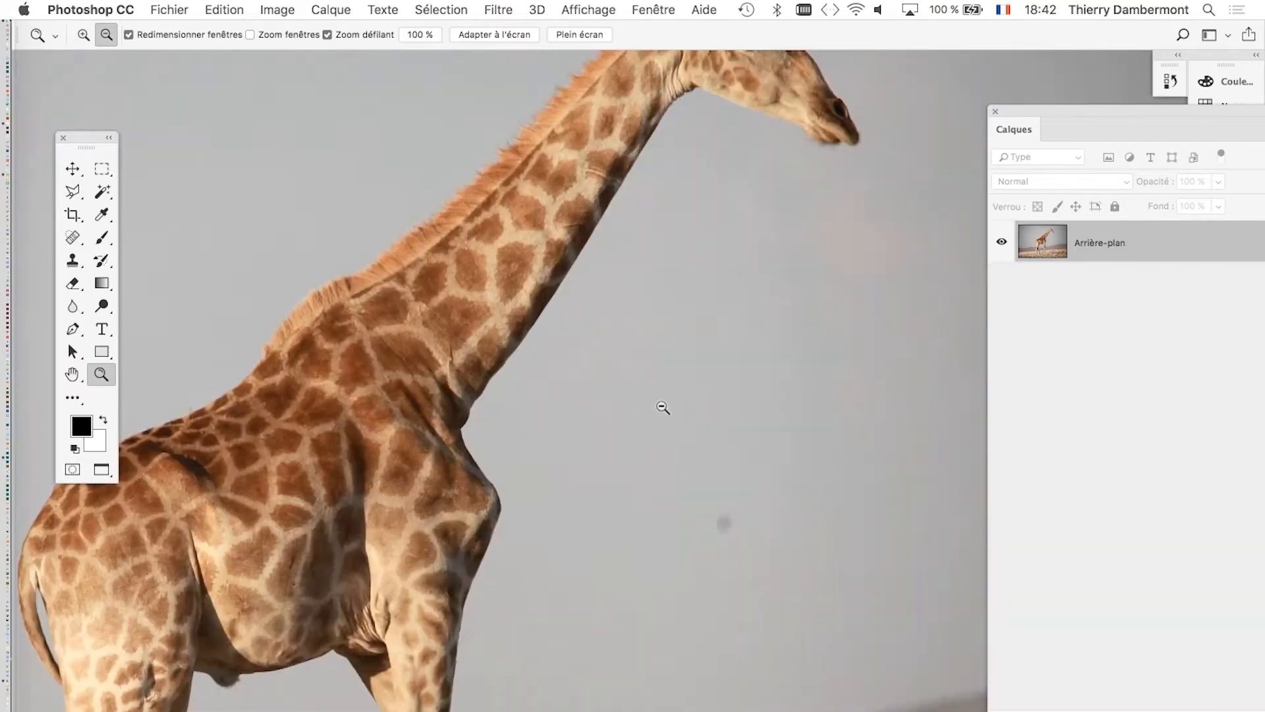
alt+click(663, 408)
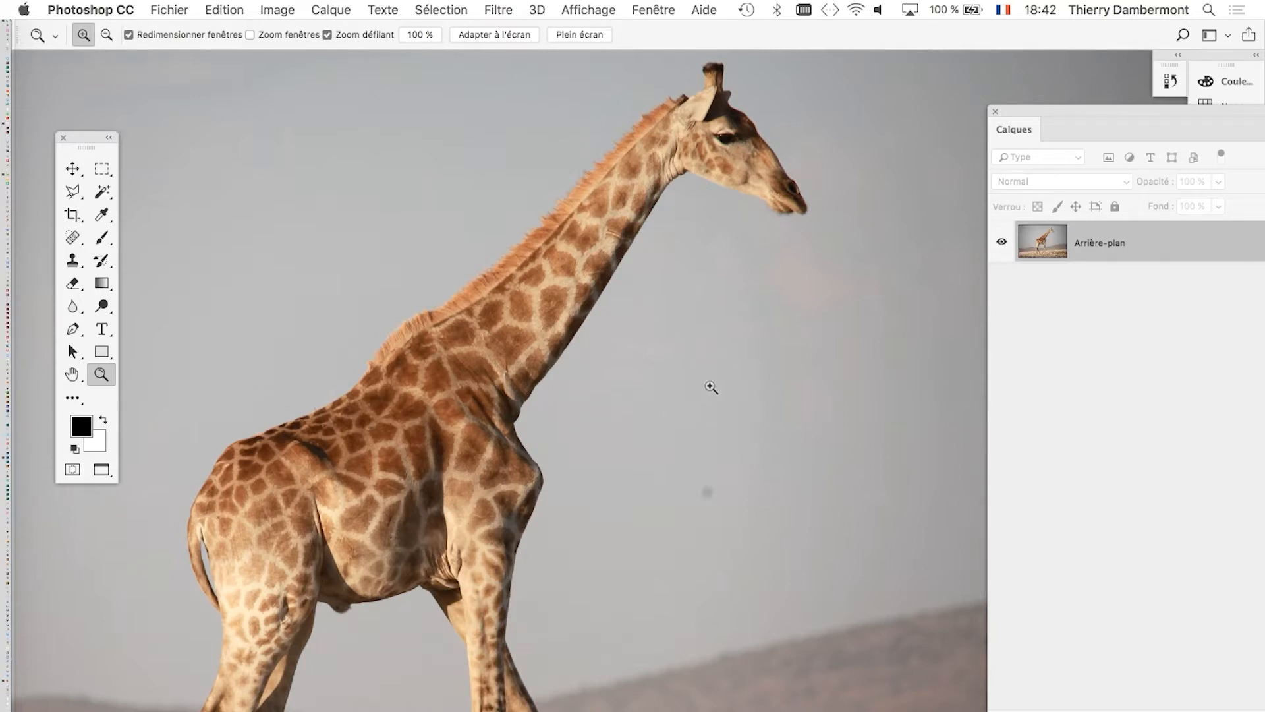
key(space)
drag(730, 321, 625, 365)
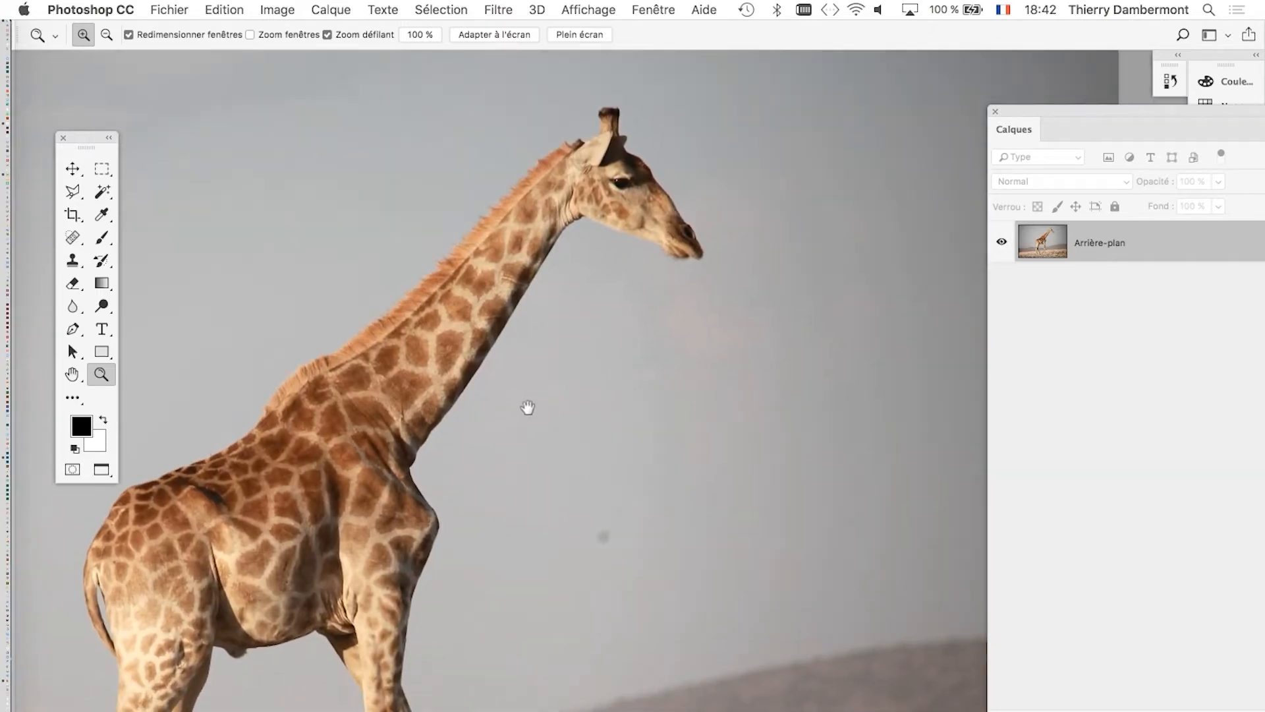
drag(525, 412, 596, 395)
key(alt)
alt+click(526, 436)
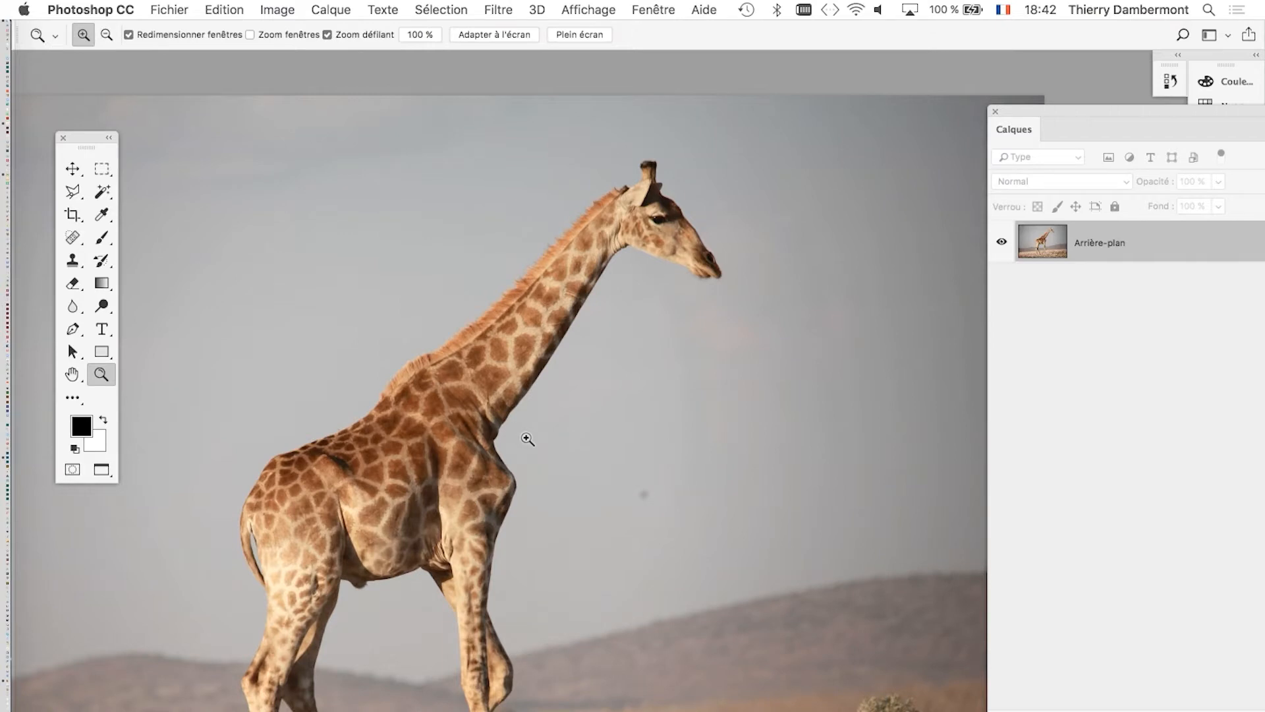
Display the Couches (channels) panel over the image and close the Calques (layers) panel.
click(651, 10)
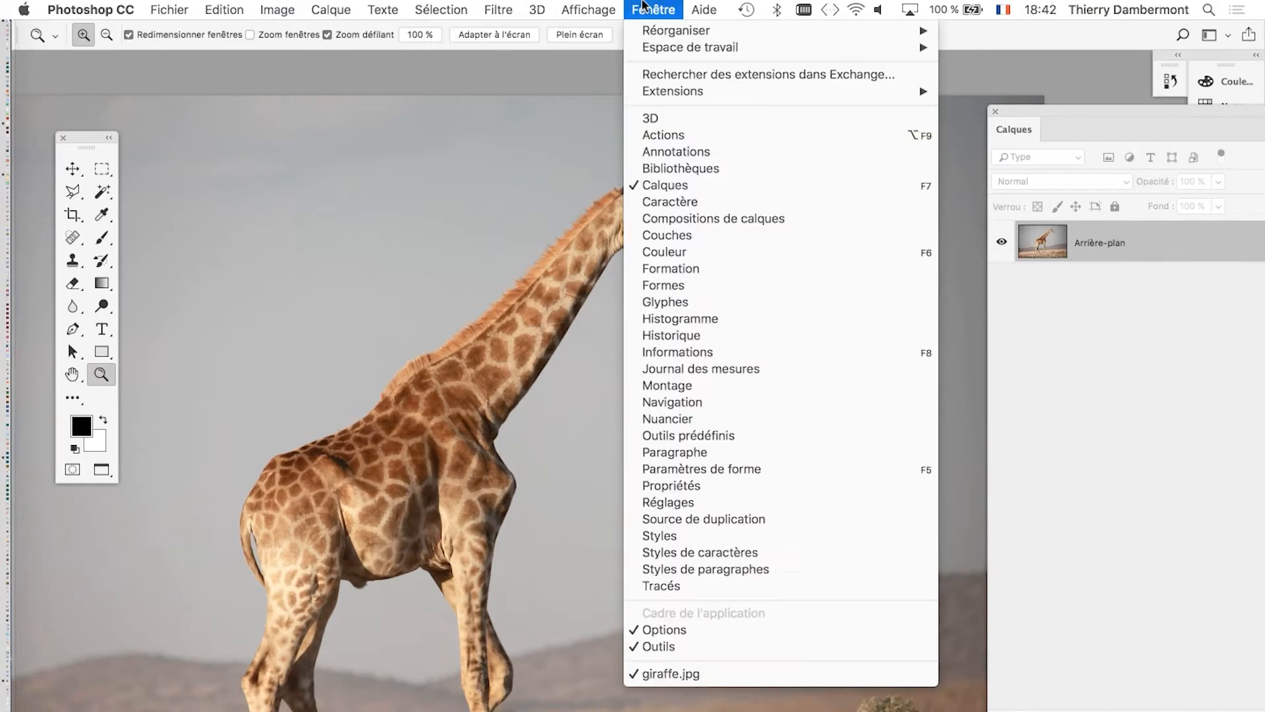
mouse_move(703, 10)
mouse_move(653, 9)
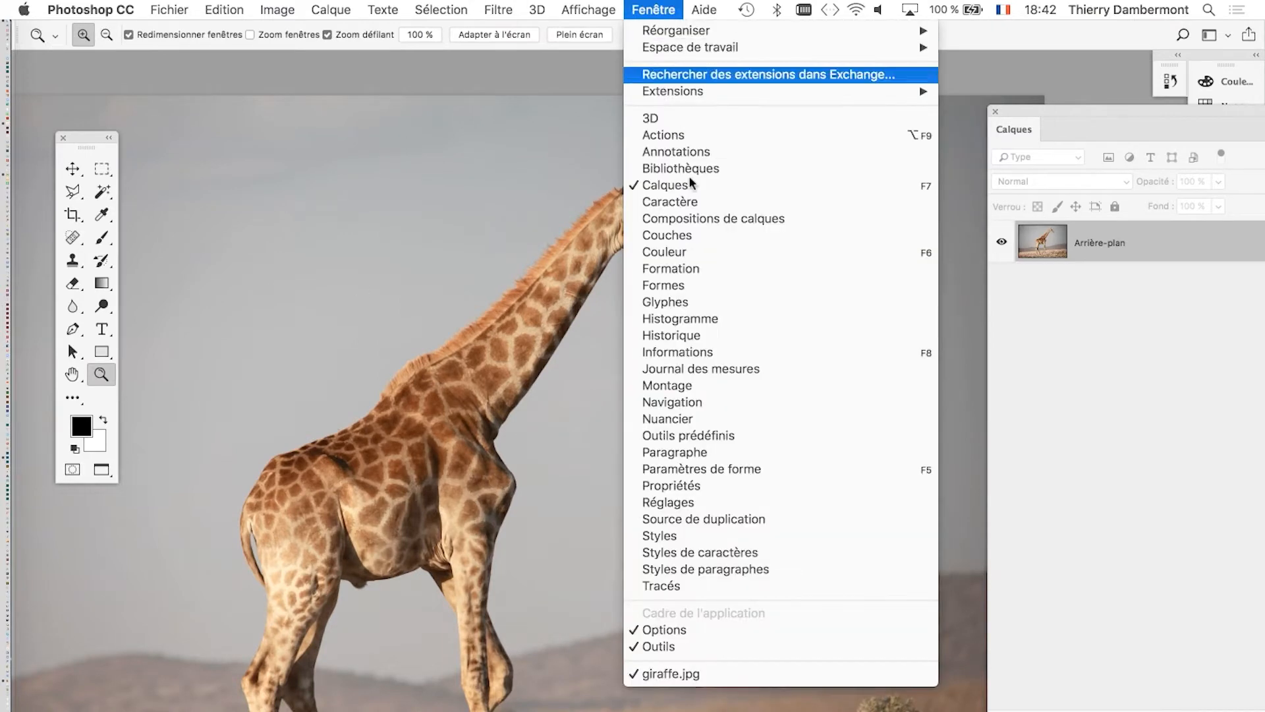
click(713, 242)
drag(757, 302, 688, 191)
click(995, 112)
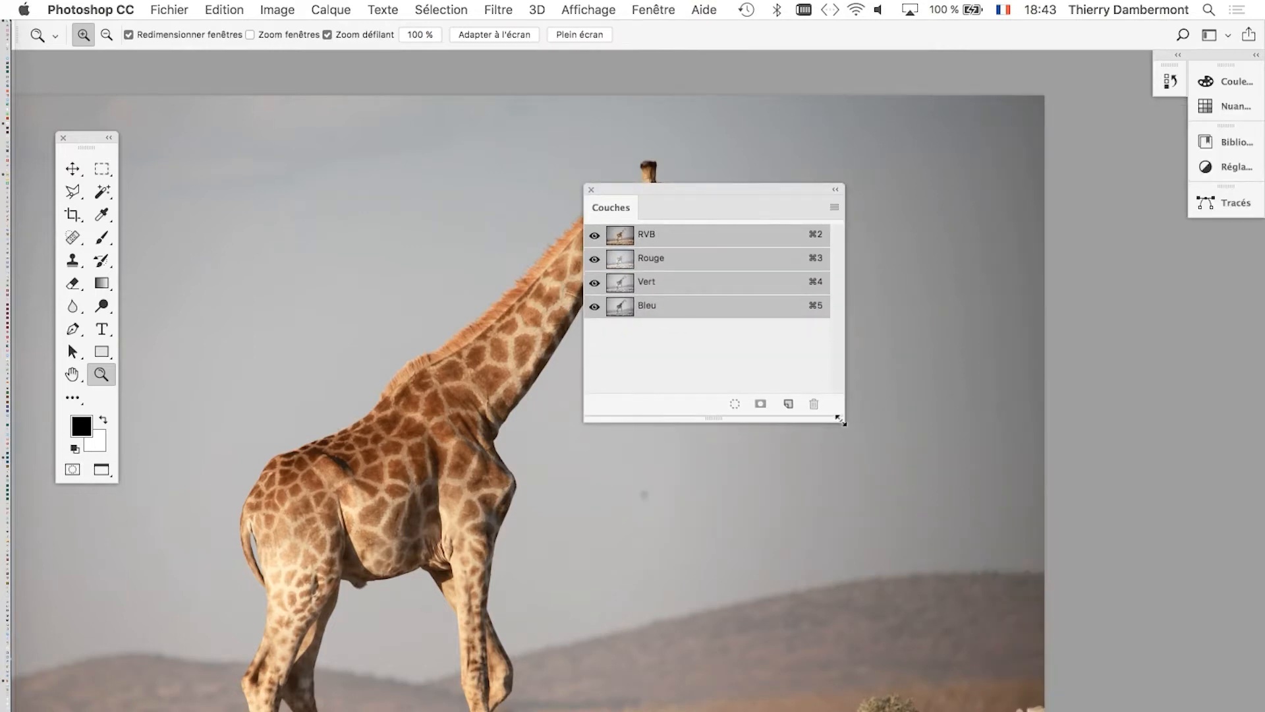
Widen the Couches panel and set its channel thumbnails to the largest size in the panel options.
drag(842, 422, 1039, 432)
click(1038, 207)
click(1038, 207)
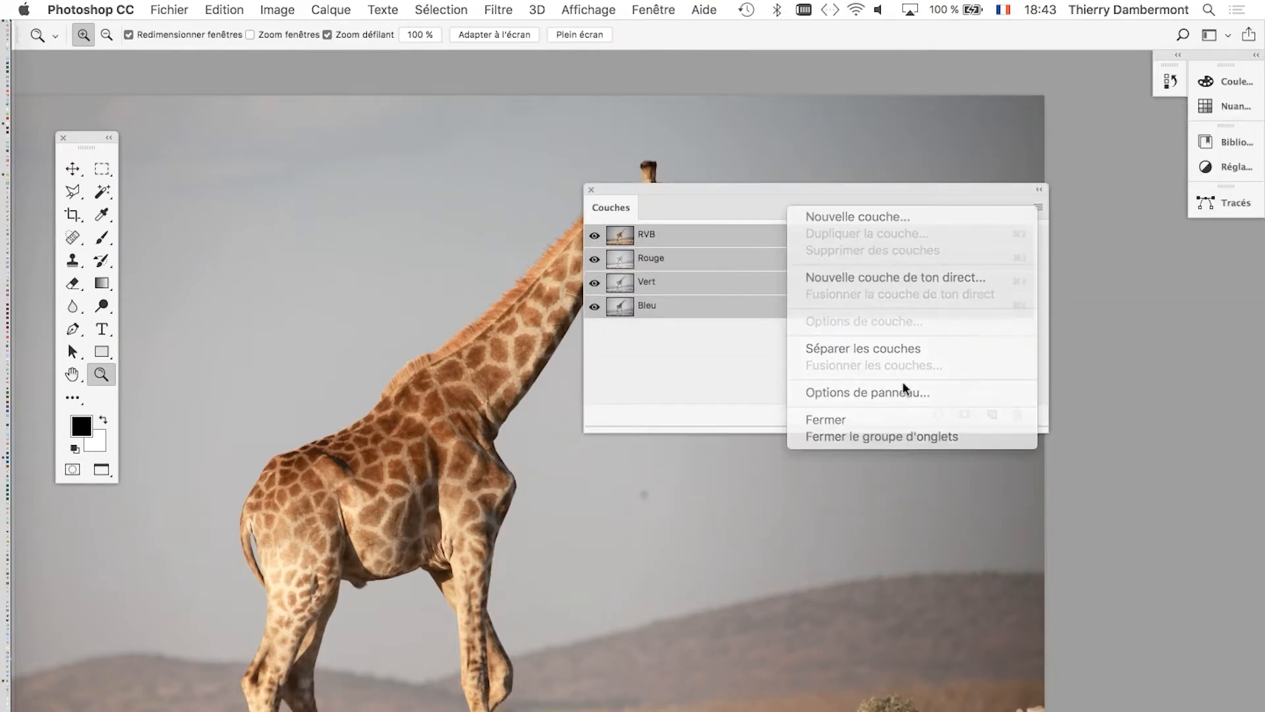
click(1038, 207)
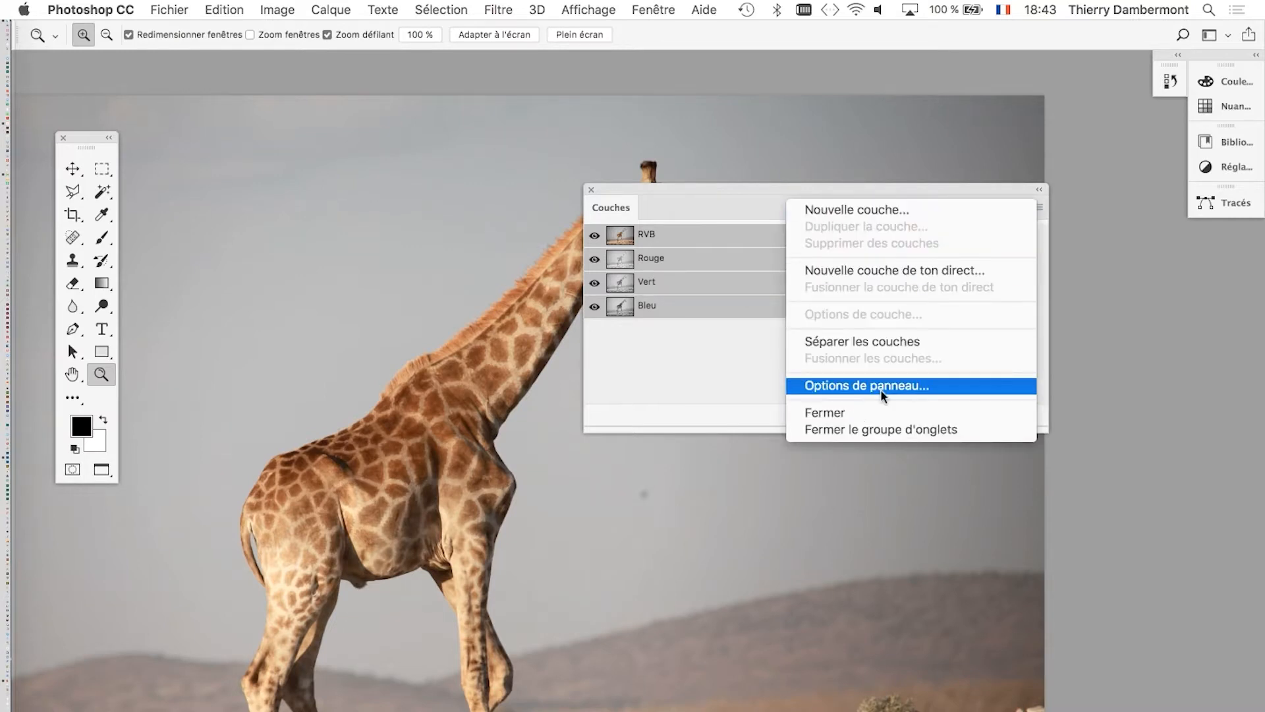
click(870, 387)
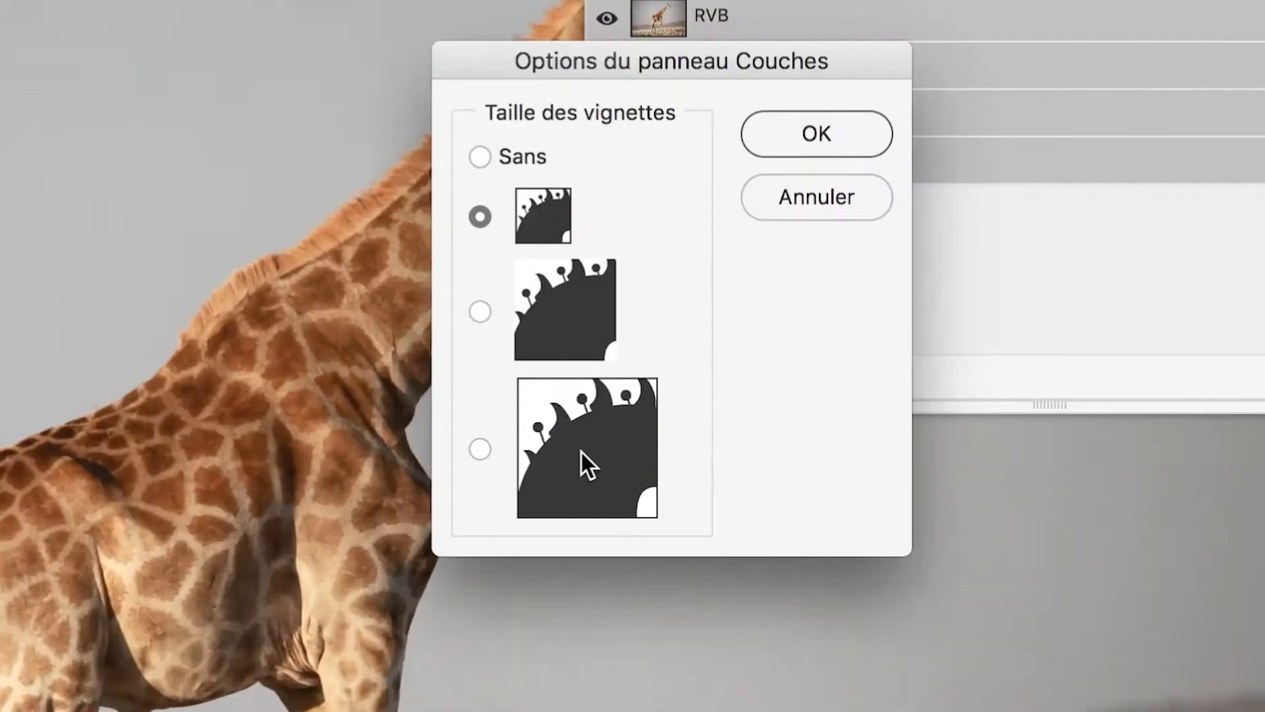
click(582, 453)
click(833, 136)
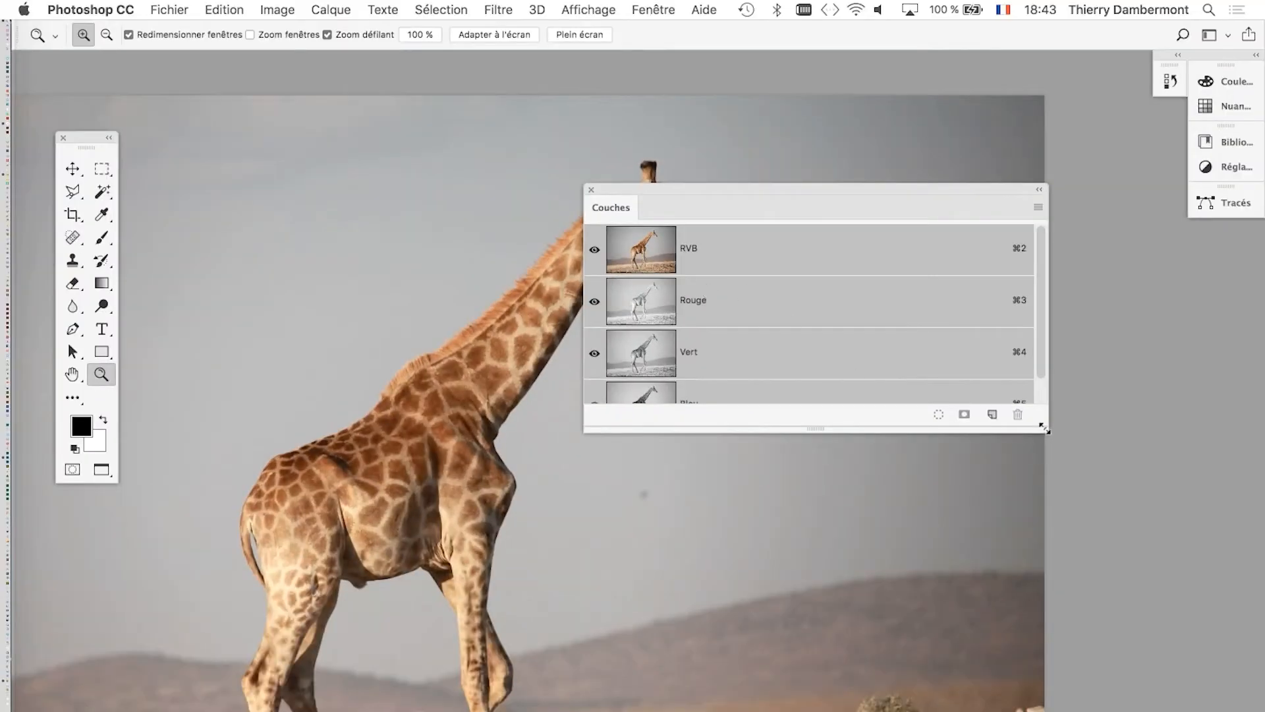
Resize the Couches panel to show all four channels and place it beside the giraffe's head, with the head and neck enlarged.
drag(1044, 429, 845, 573)
drag(684, 195, 903, 169)
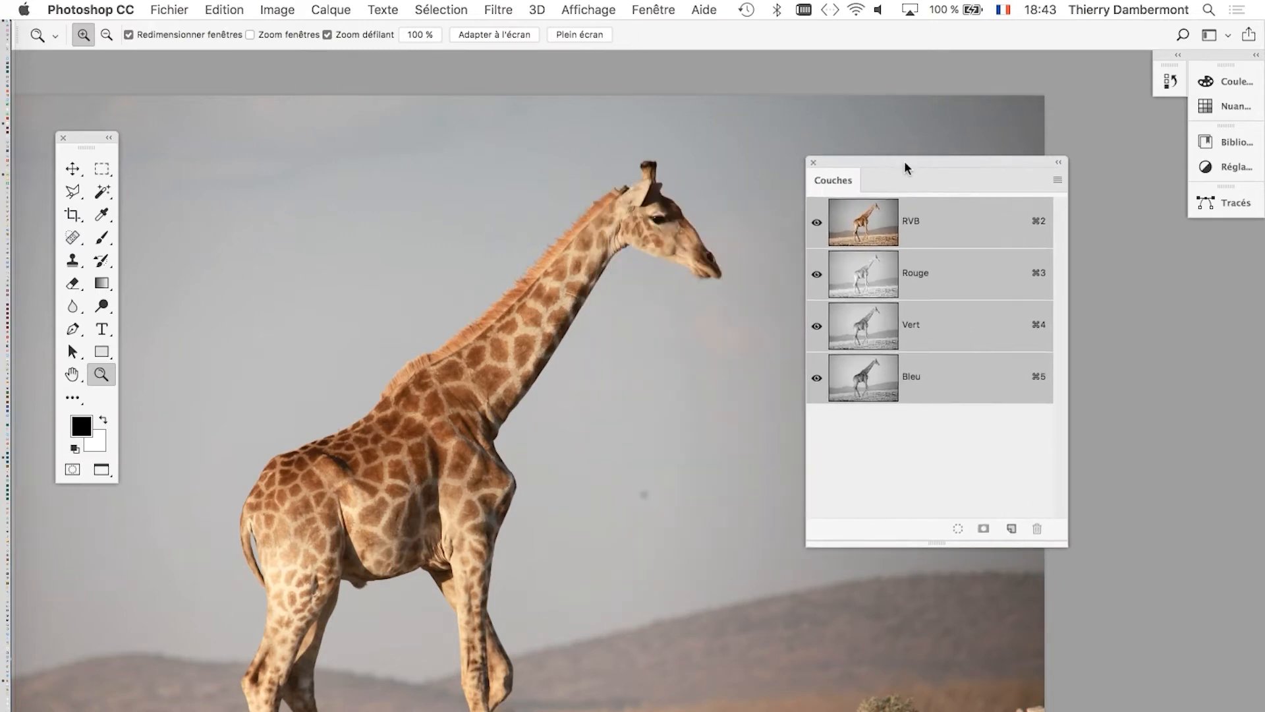
click(509, 353)
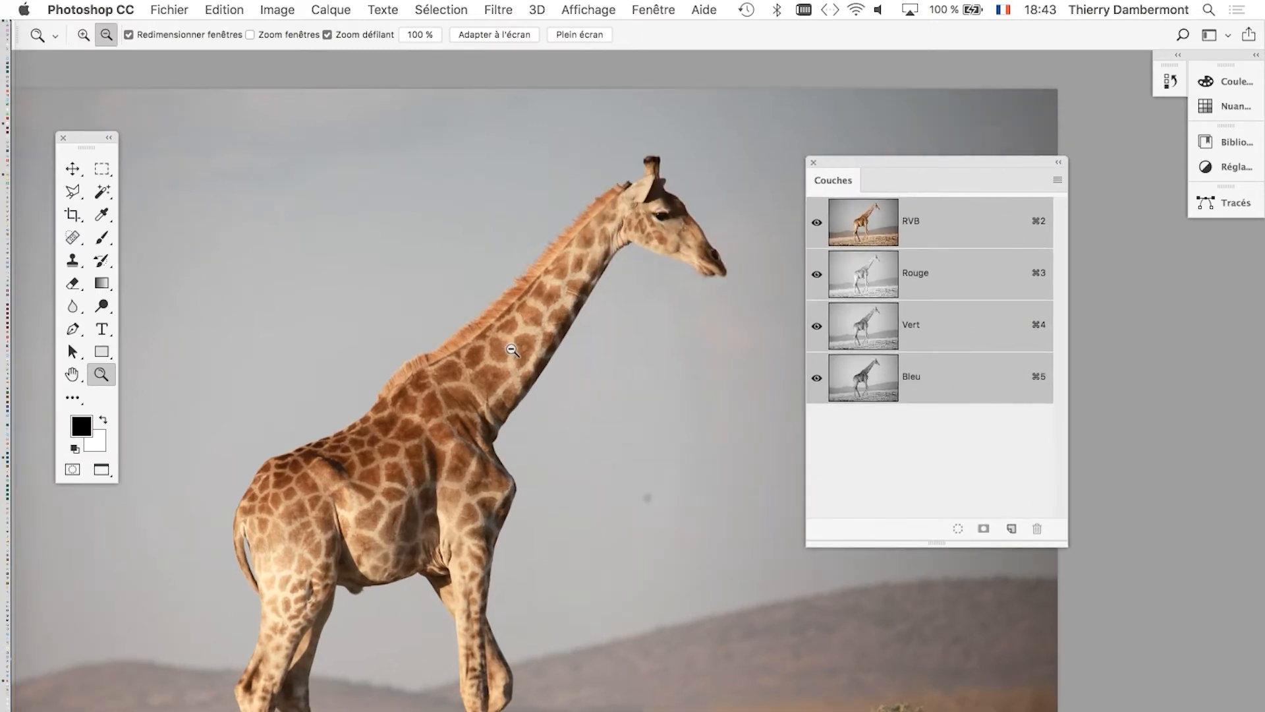
drag(612, 317, 547, 399)
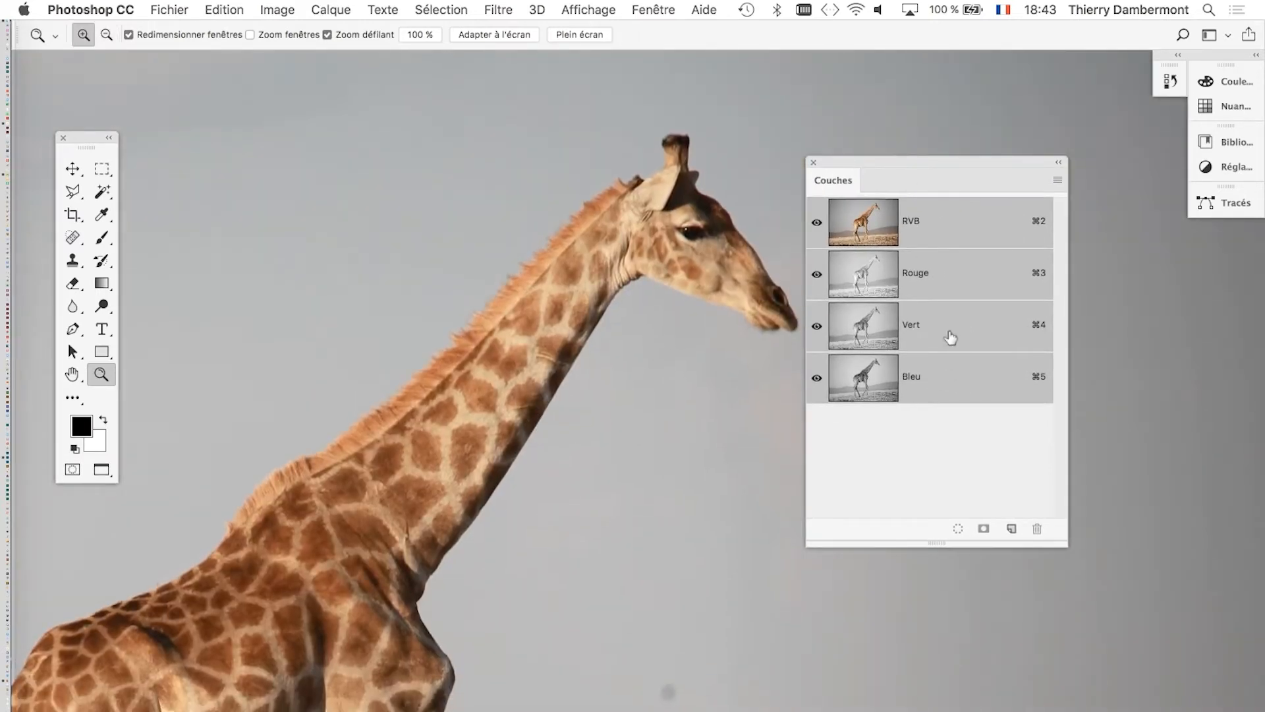
drag(920, 163, 958, 153)
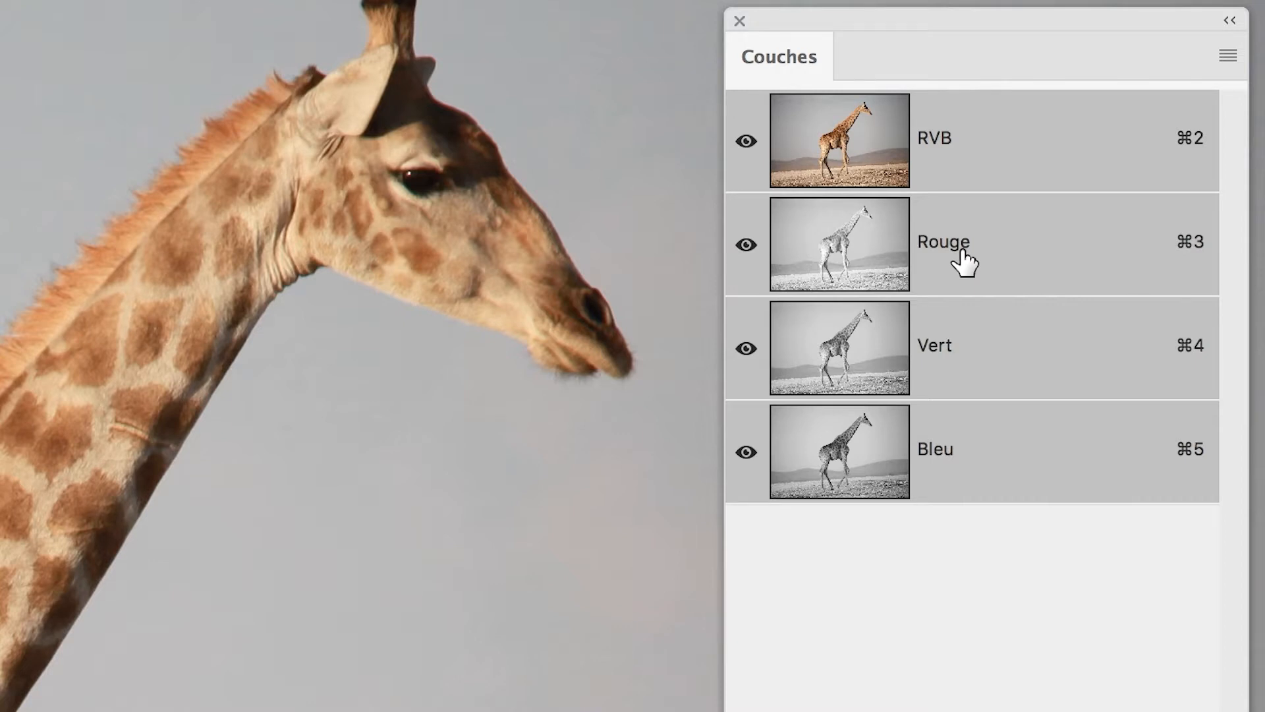
Compare the giraffe's head and neck in the Rouge, Vert and Bleu channels individually, and return to the RVB composite.
click(964, 262)
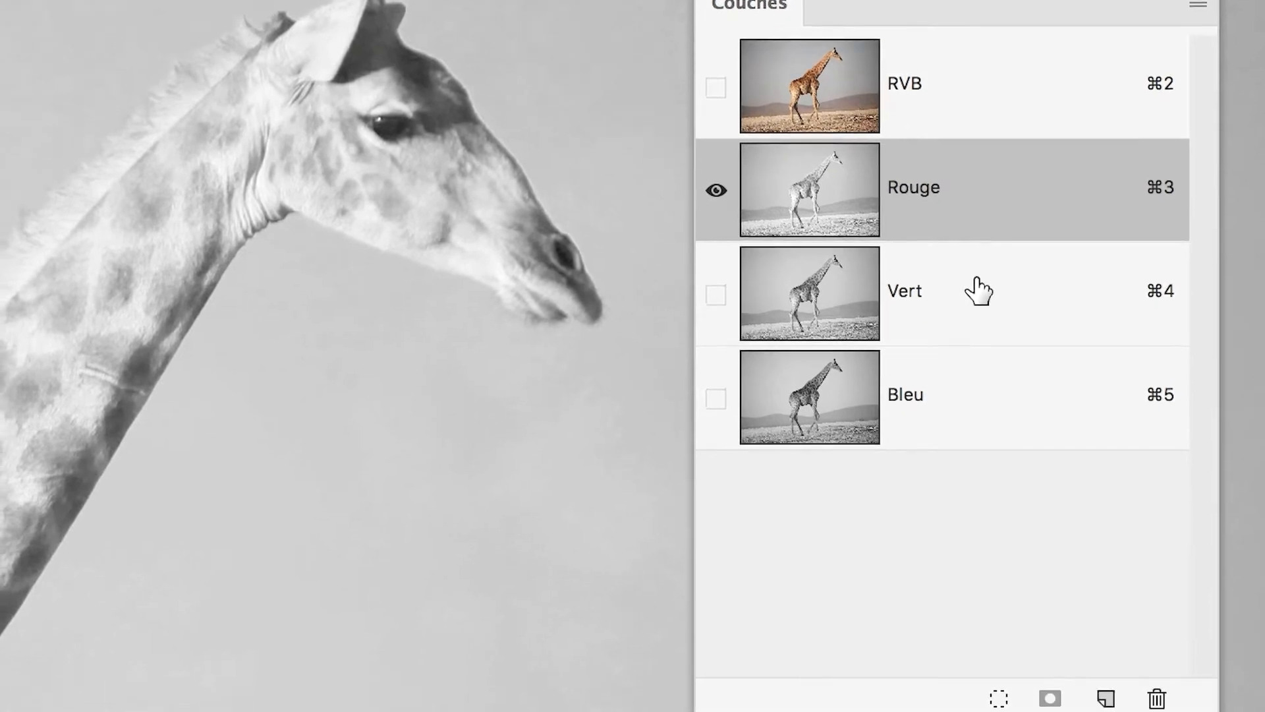
click(976, 344)
click(971, 451)
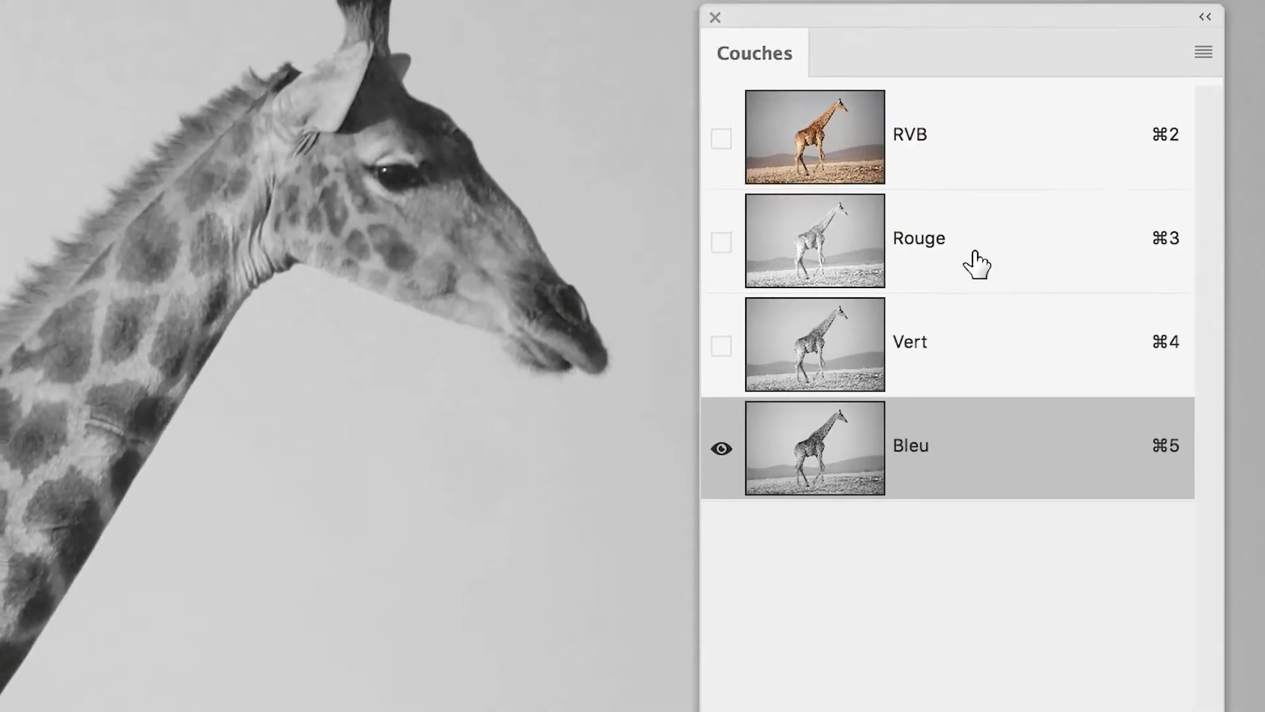
click(966, 132)
click(969, 291)
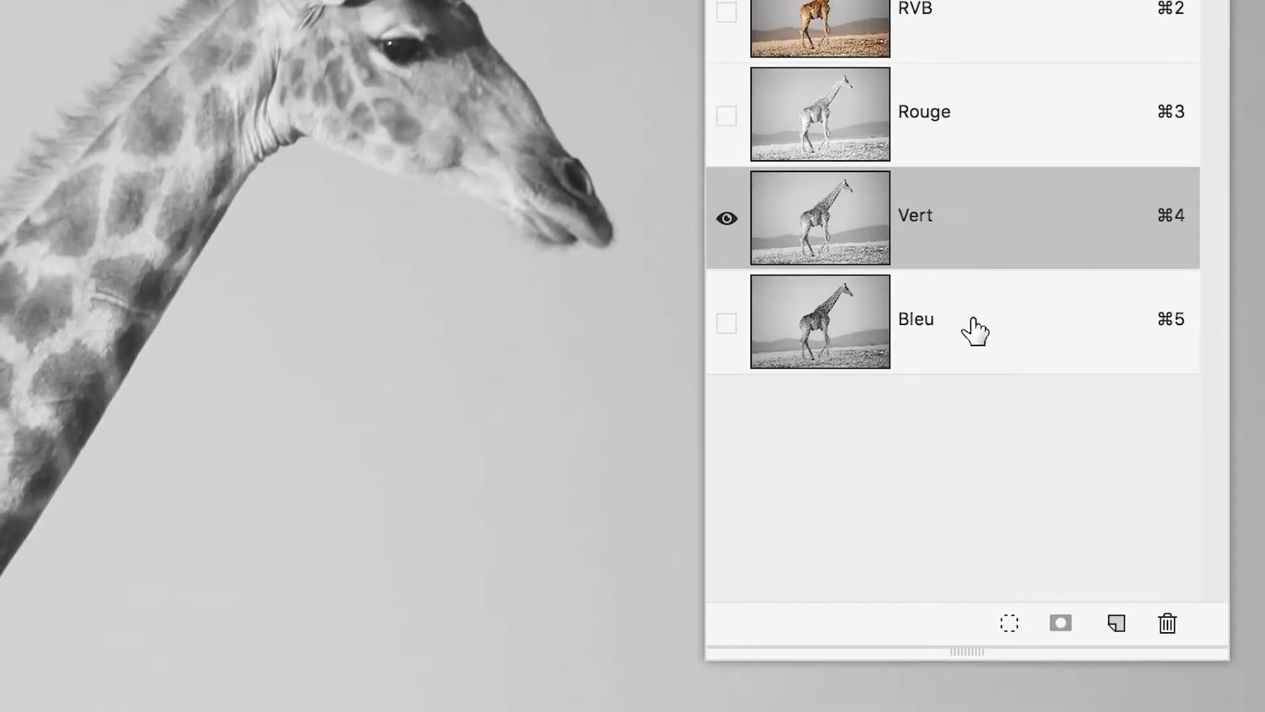
click(974, 393)
click(973, 265)
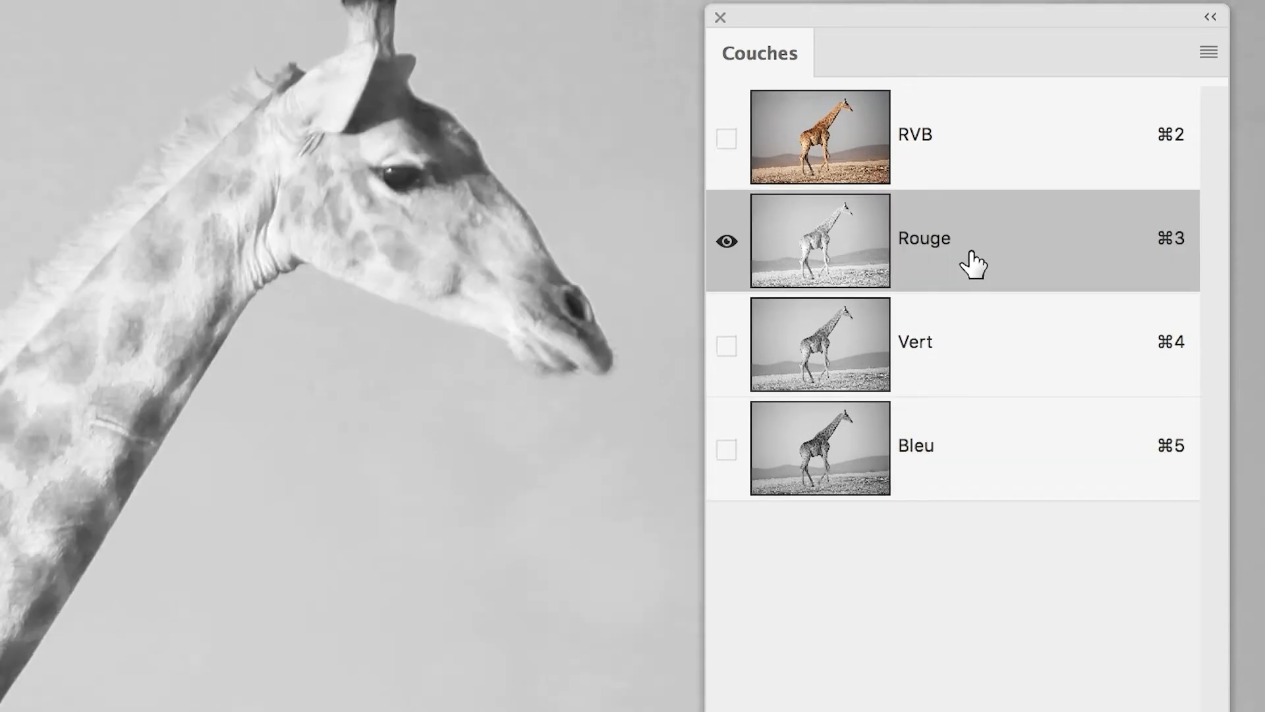
click(973, 232)
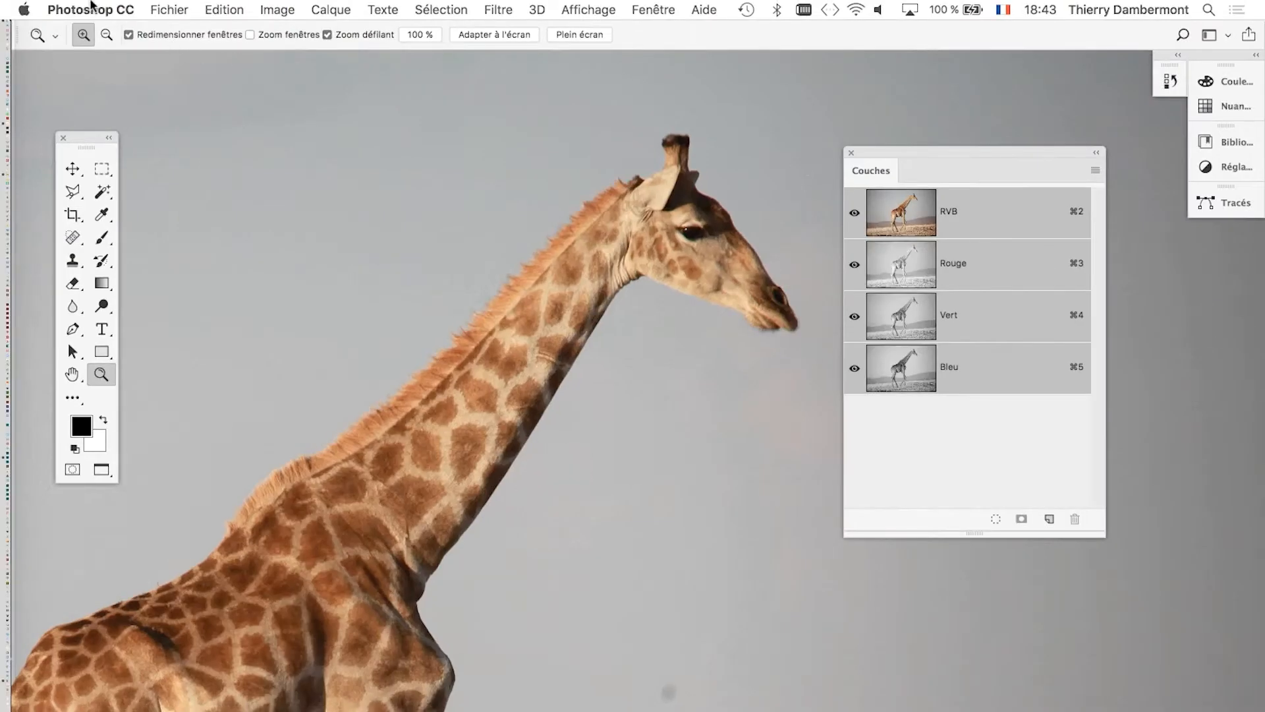
Turn on Afficher les couches en couleurs in the Interface preferences.
click(90, 9)
mouse_move(118, 64)
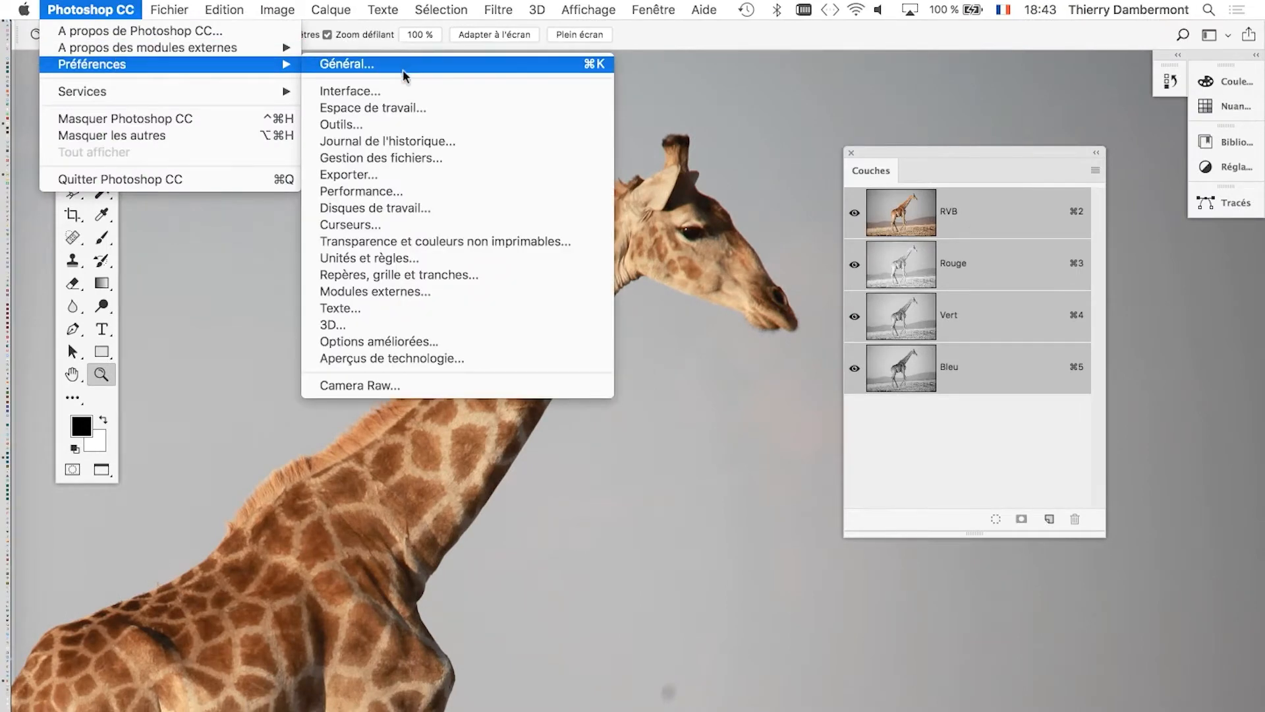
click(404, 90)
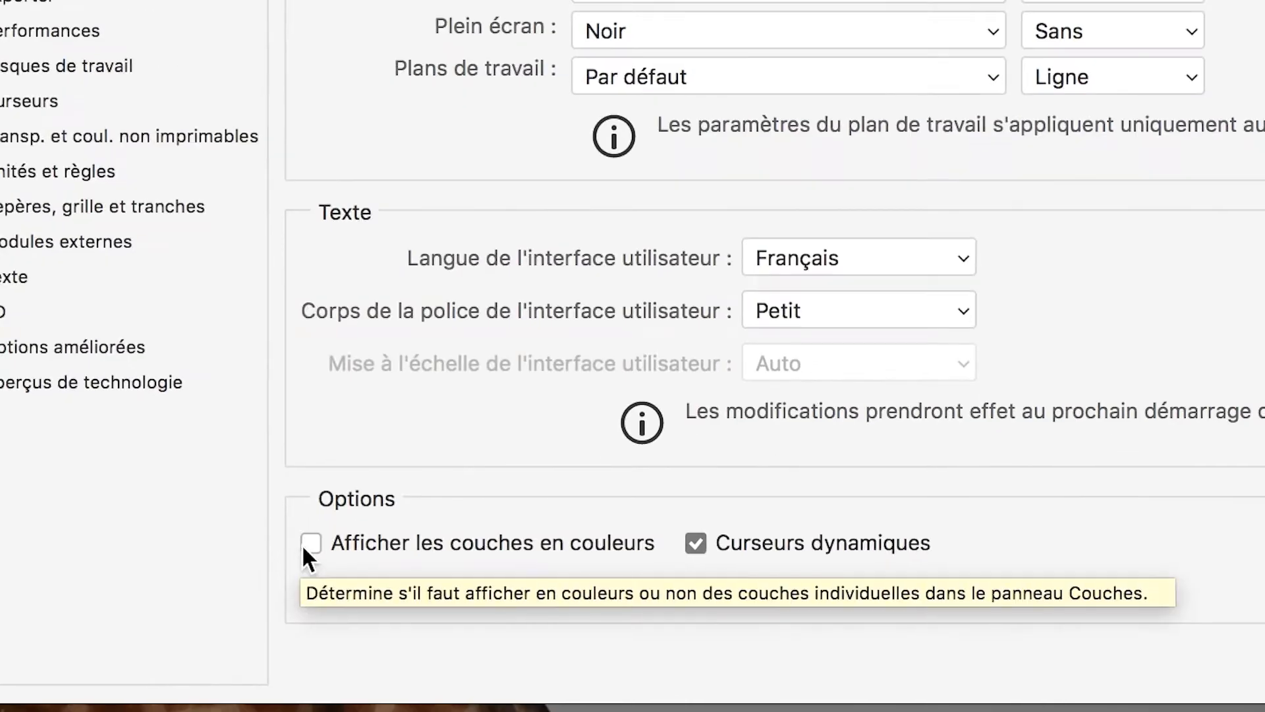
click(303, 546)
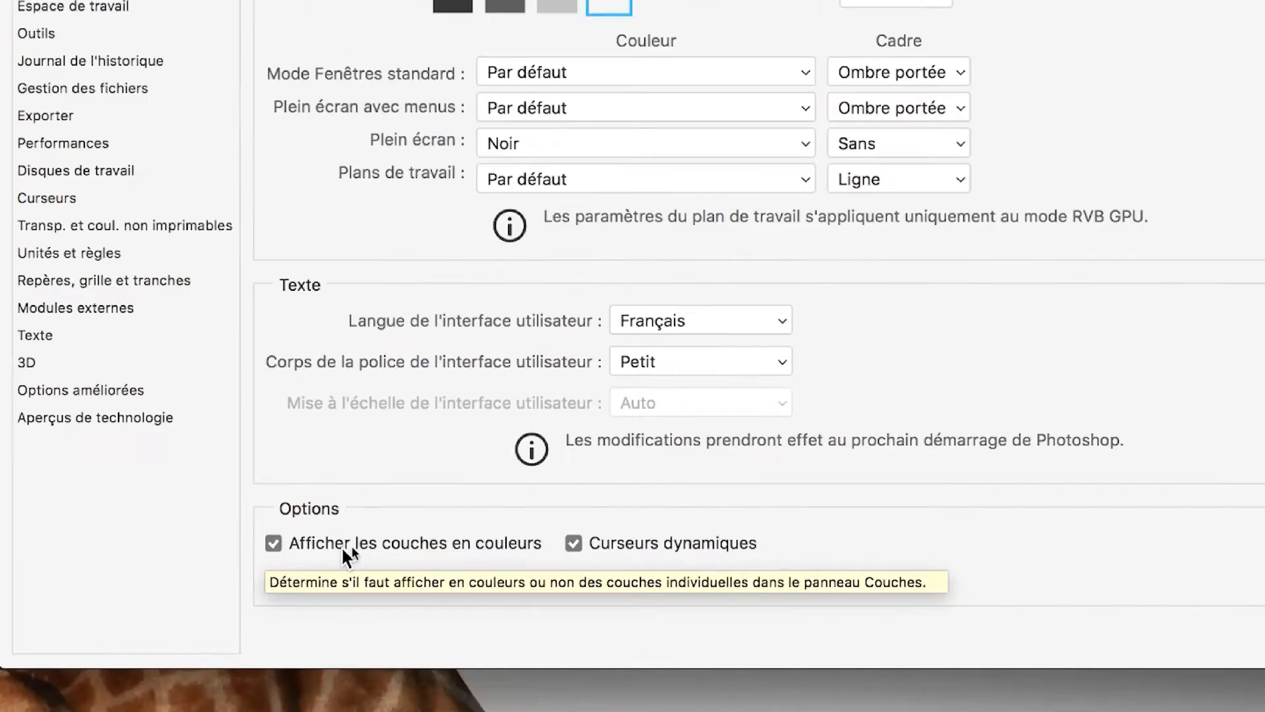
click(1082, 165)
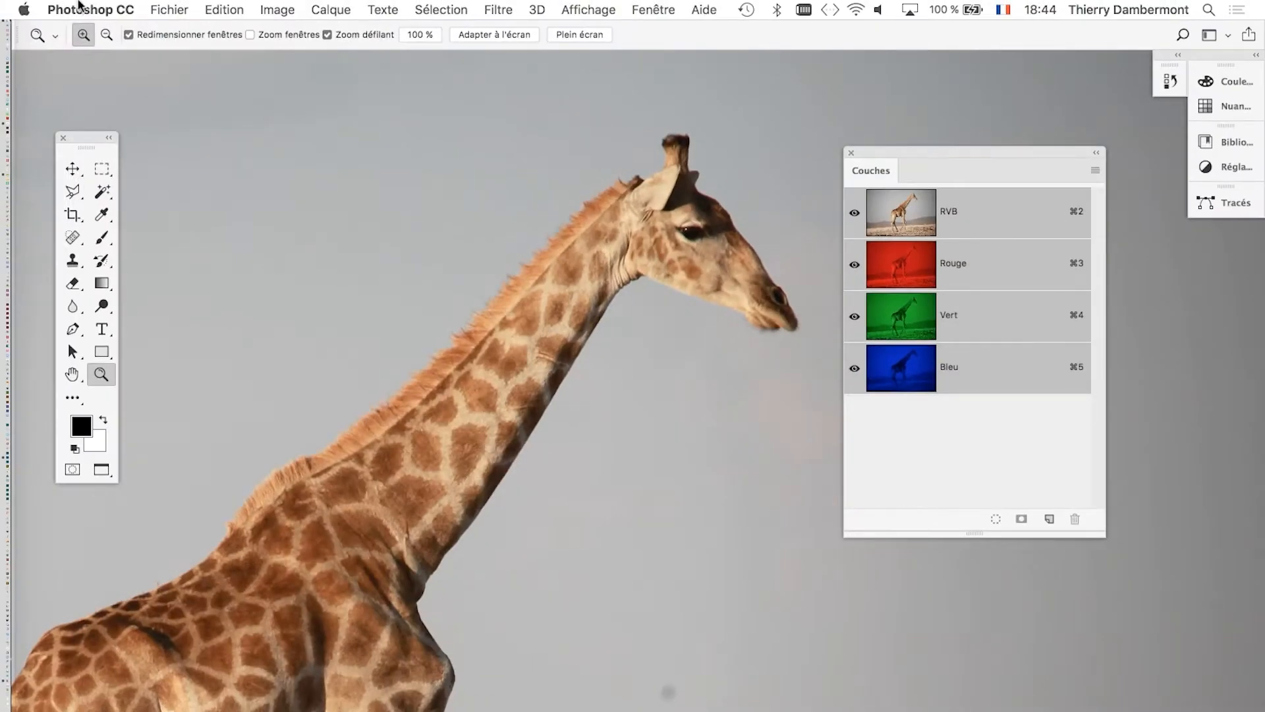
Turn Afficher les couches en couleurs back off in the Interface preferences and reactivate the Zoom tool.
click(79, 8)
mouse_move(217, 65)
click(393, 90)
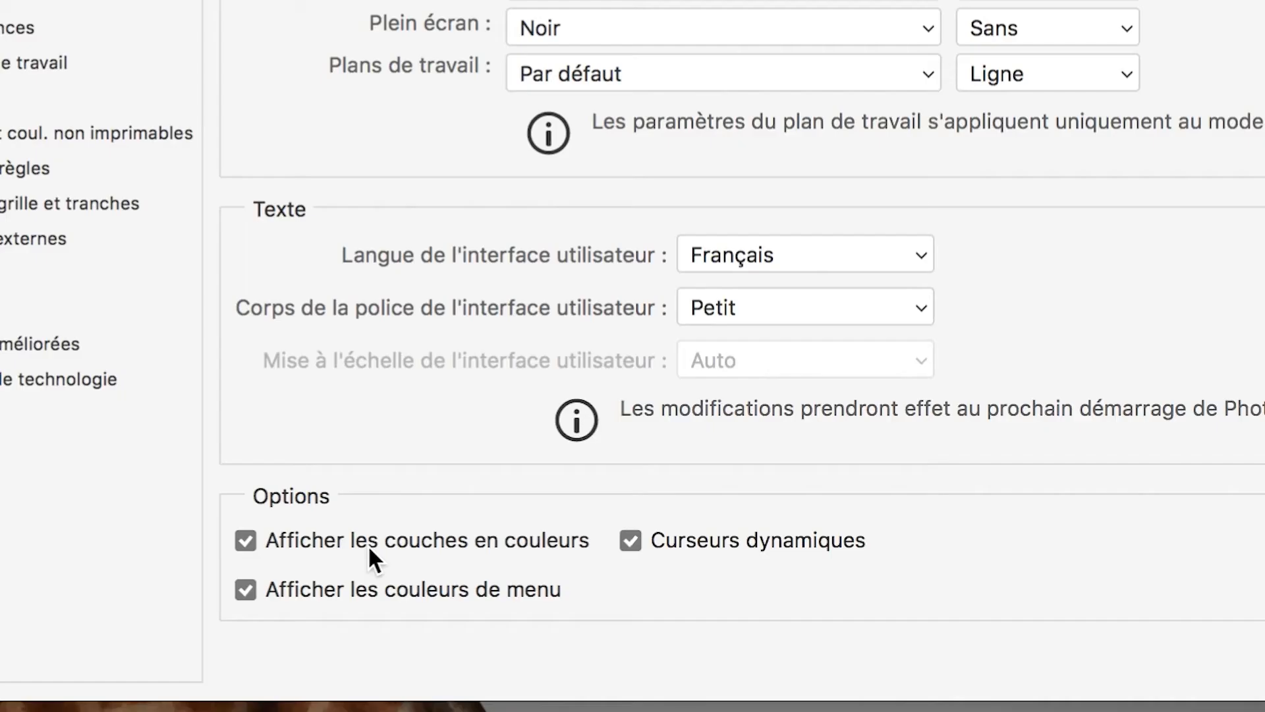
click(367, 544)
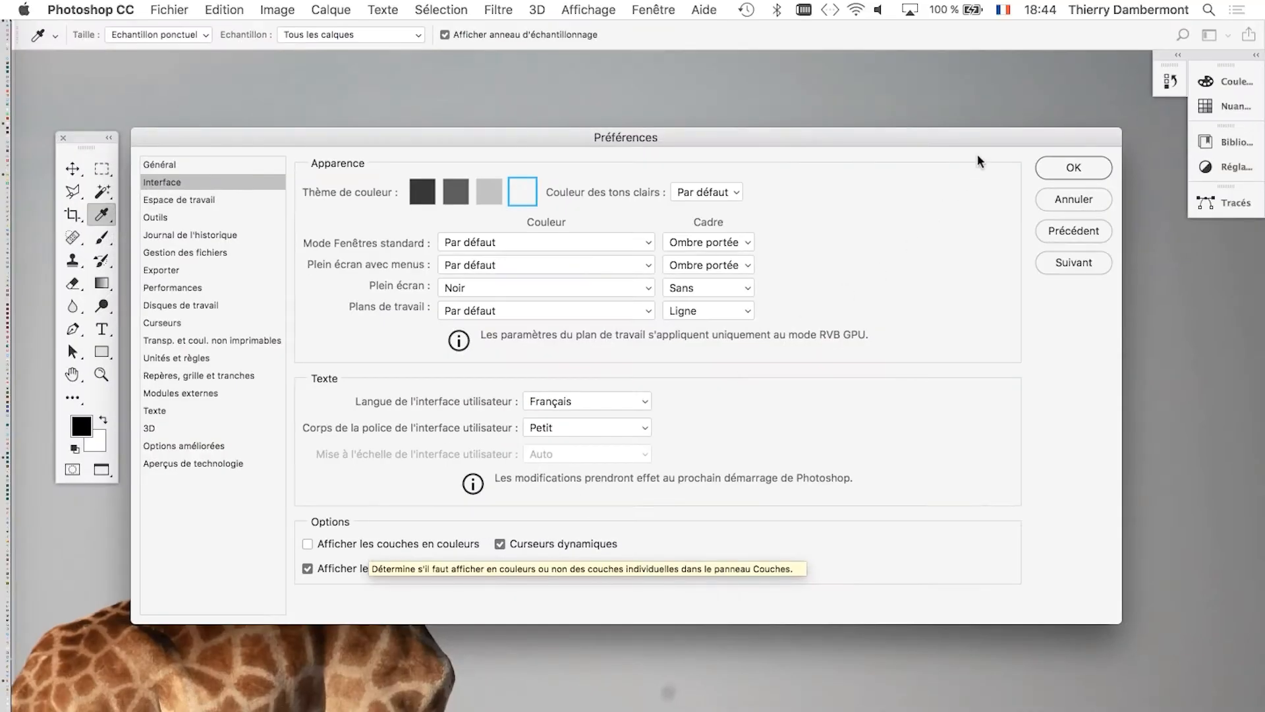
drag(989, 143, 508, 104)
click(589, 131)
key(z)
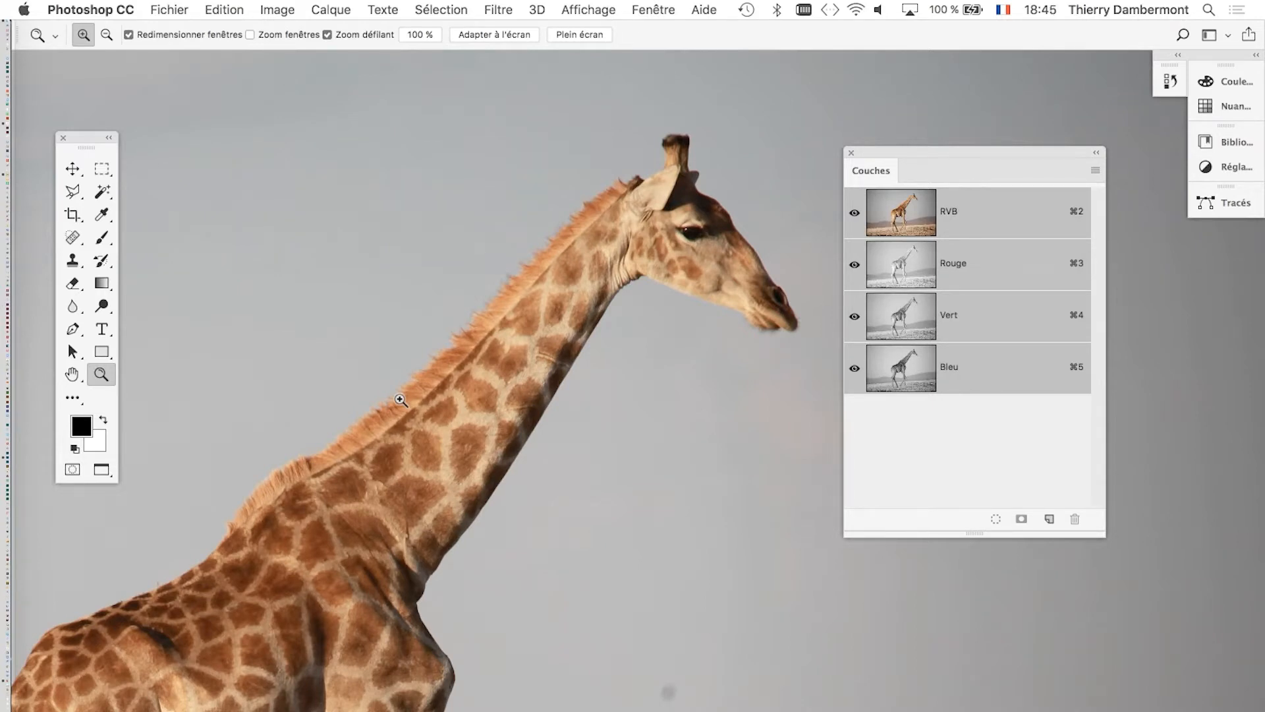
click(441, 10)
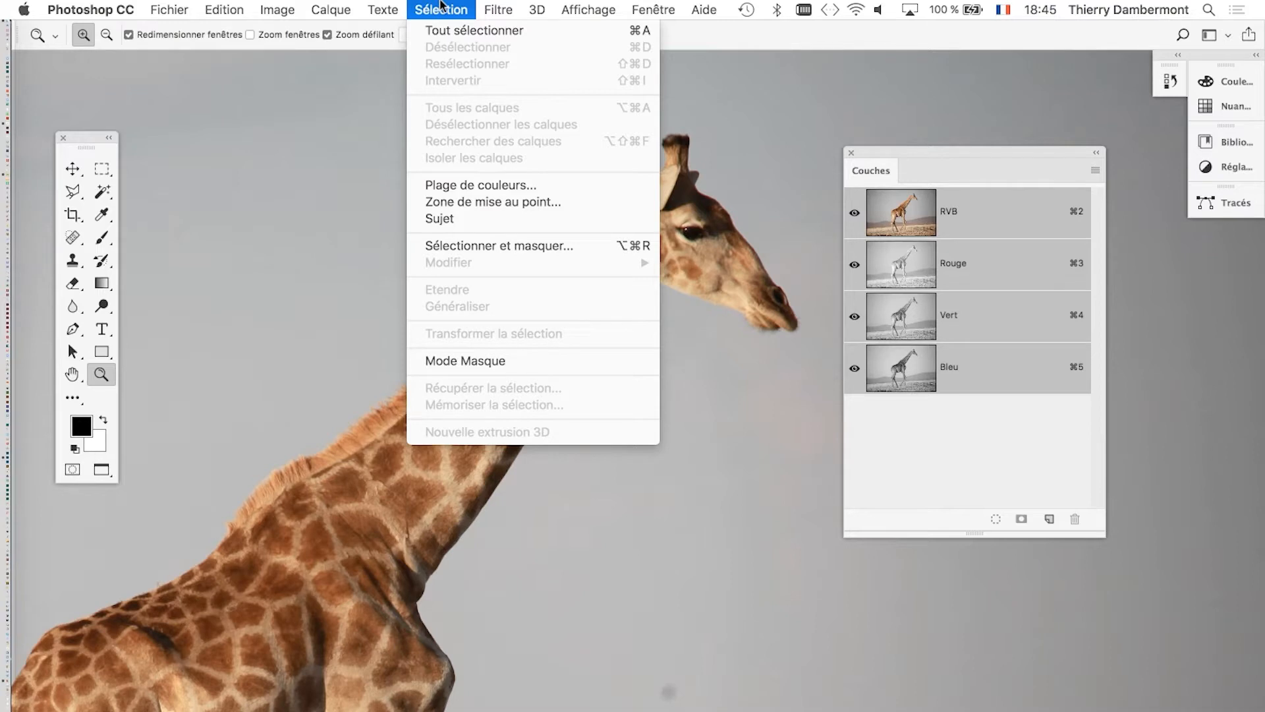
click(441, 4)
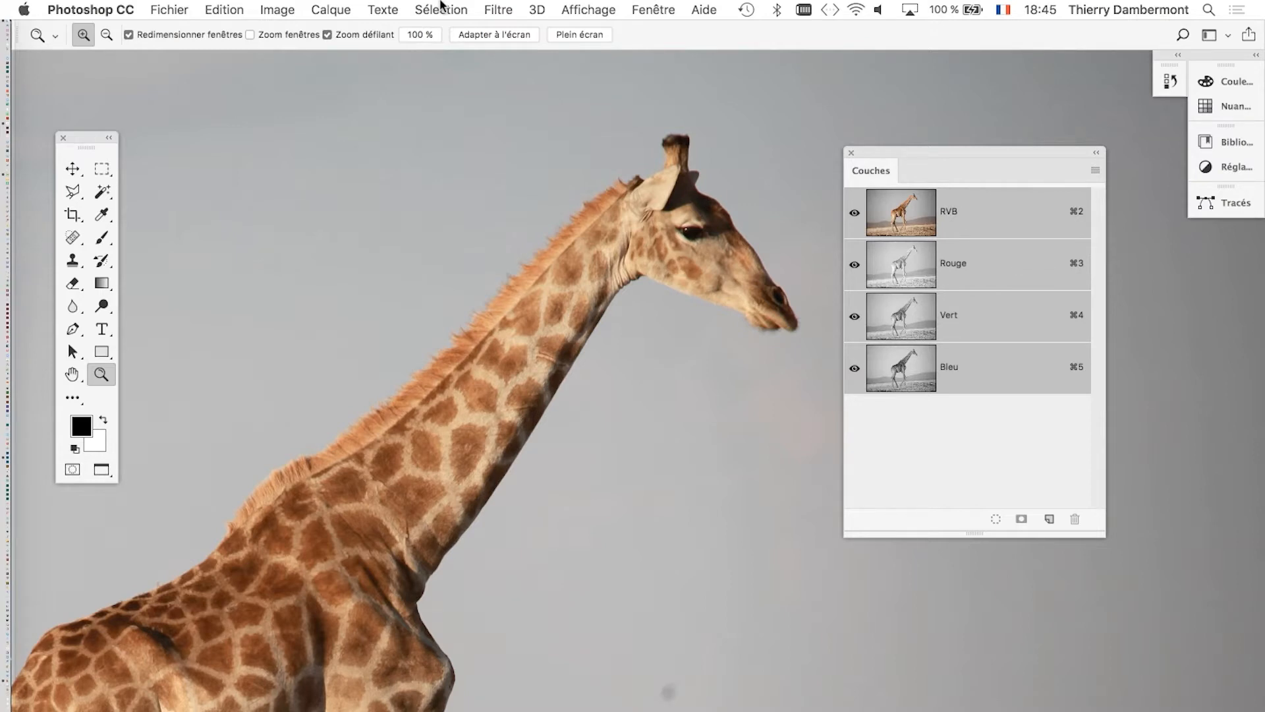
Move the Couches panel clear of the giraffe's muzzle and check the mane's contrast against the sky in each colour channel and in RVB.
drag(873, 155, 974, 170)
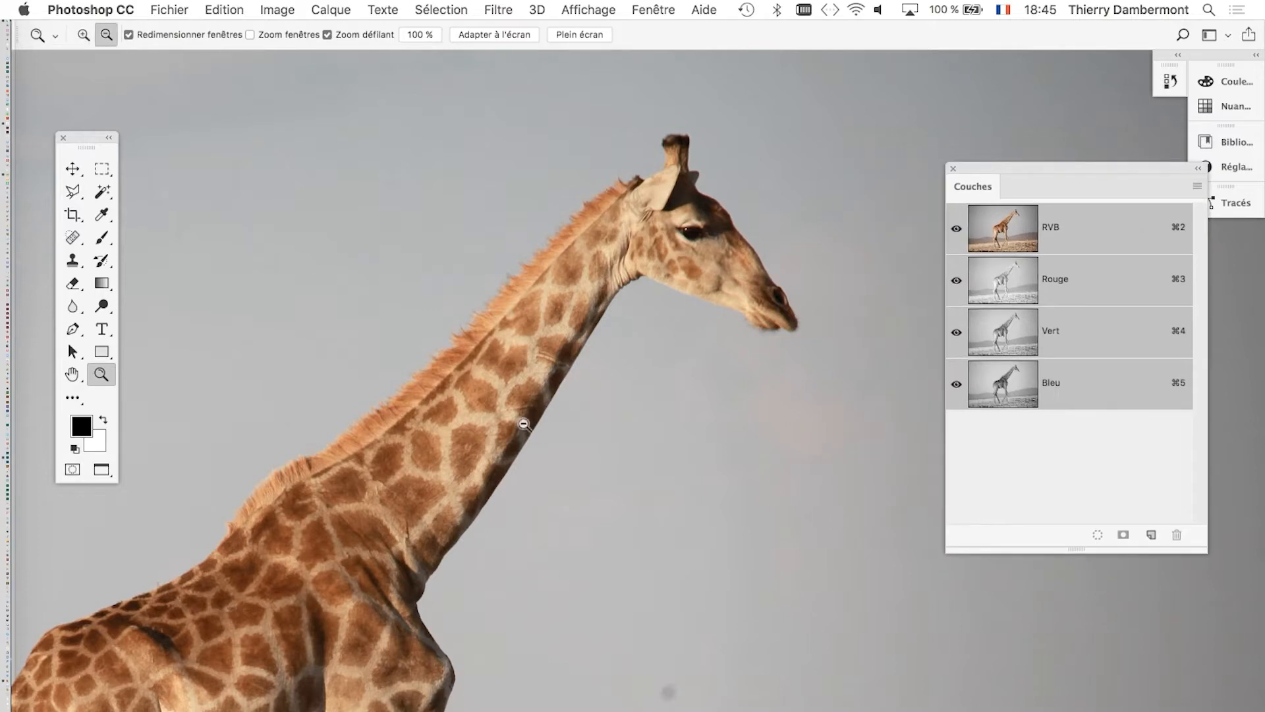
scroll(505, 308, up, 5)
drag(680, 334, 644, 402)
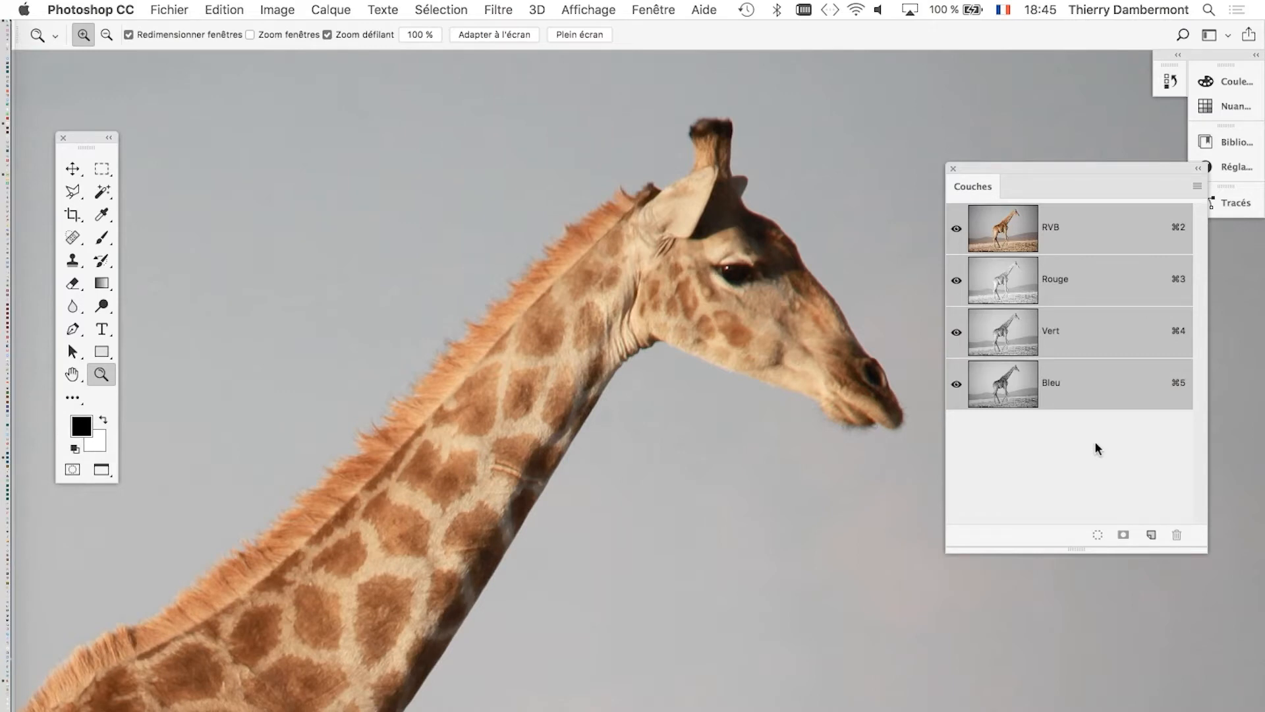
click(1083, 381)
click(1080, 336)
click(1079, 300)
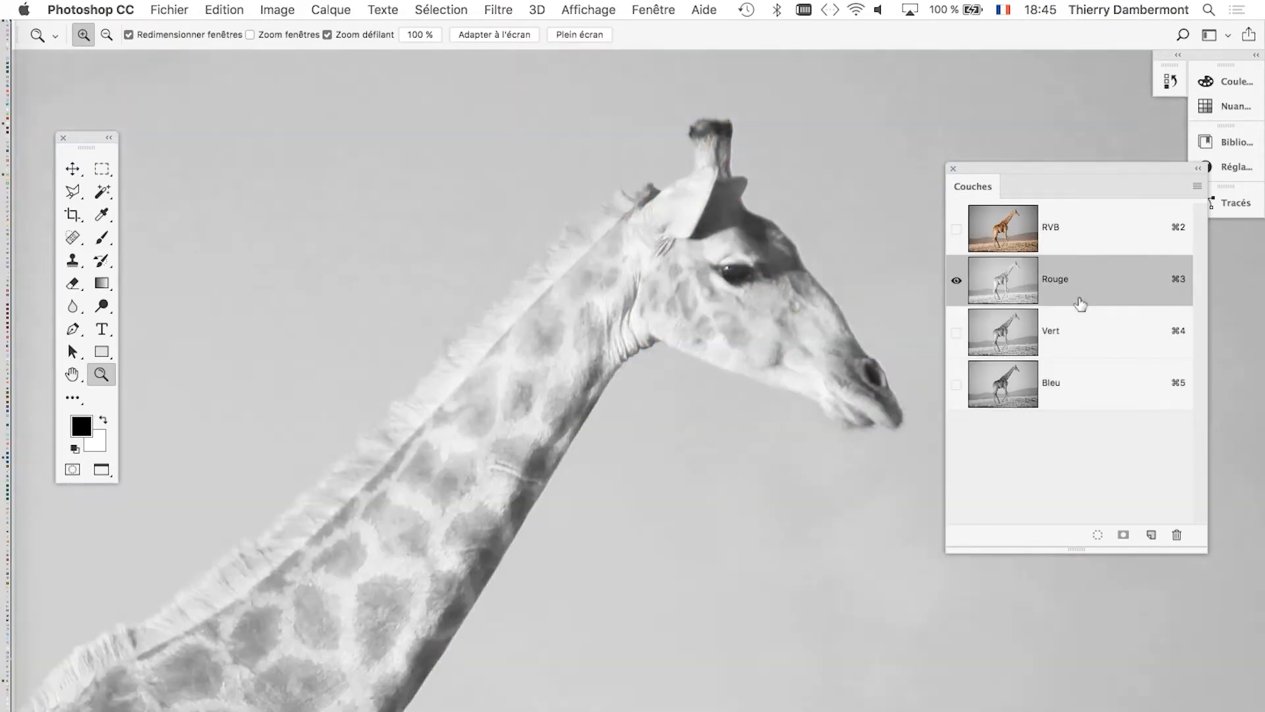
click(1081, 339)
click(1081, 395)
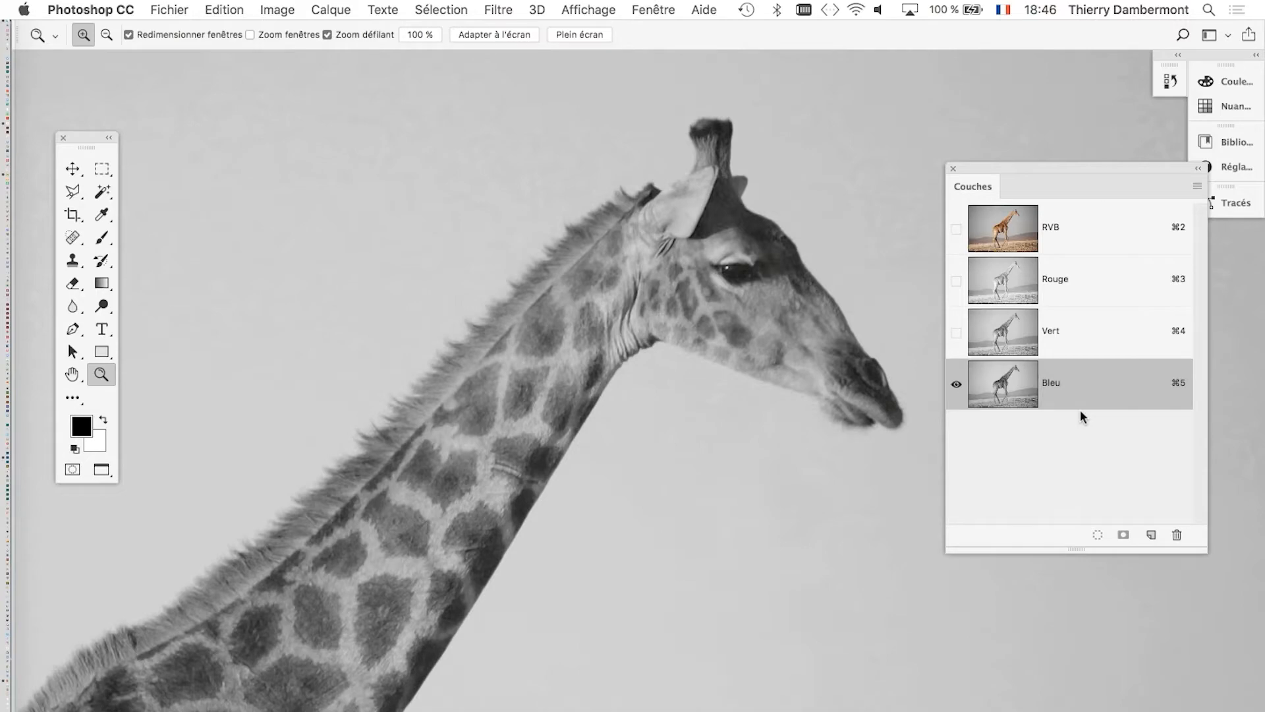
click(1054, 240)
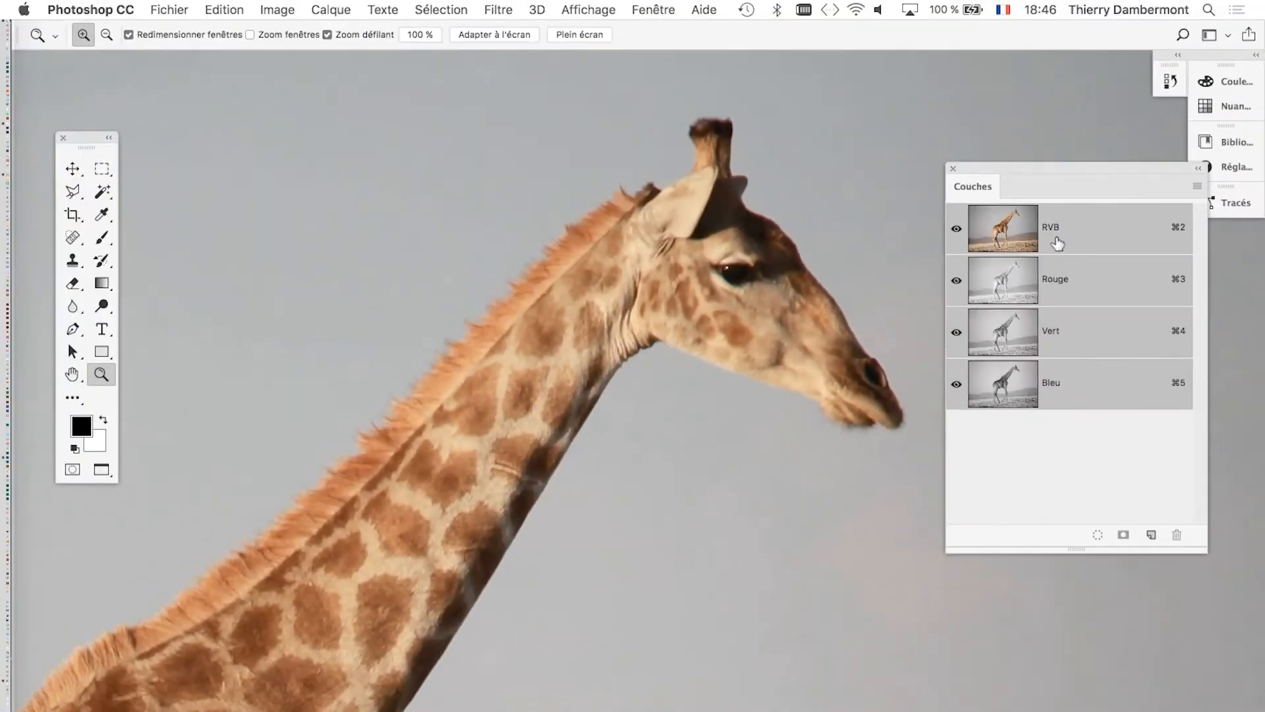
Bring more of the giraffe's body into view, display the Calques panel and close the Couches panel.
alt+click(489, 453)
alt+click(490, 453)
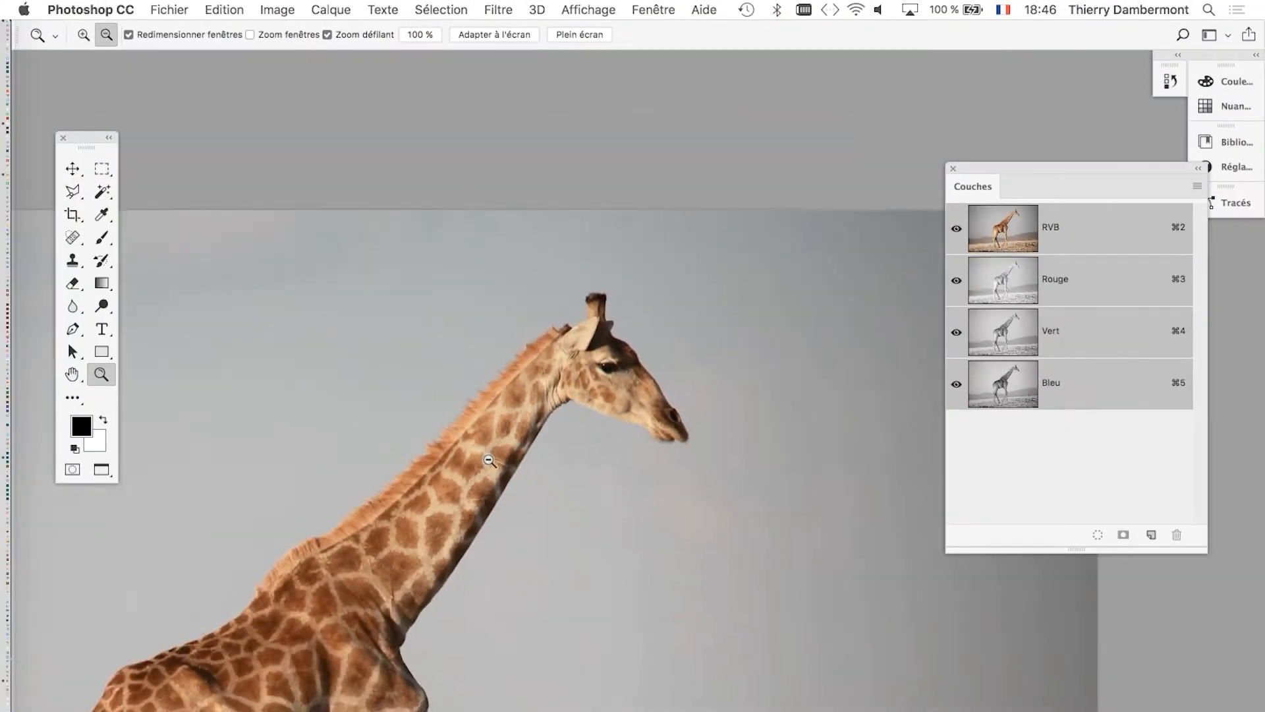
drag(435, 481, 445, 253)
click(650, 8)
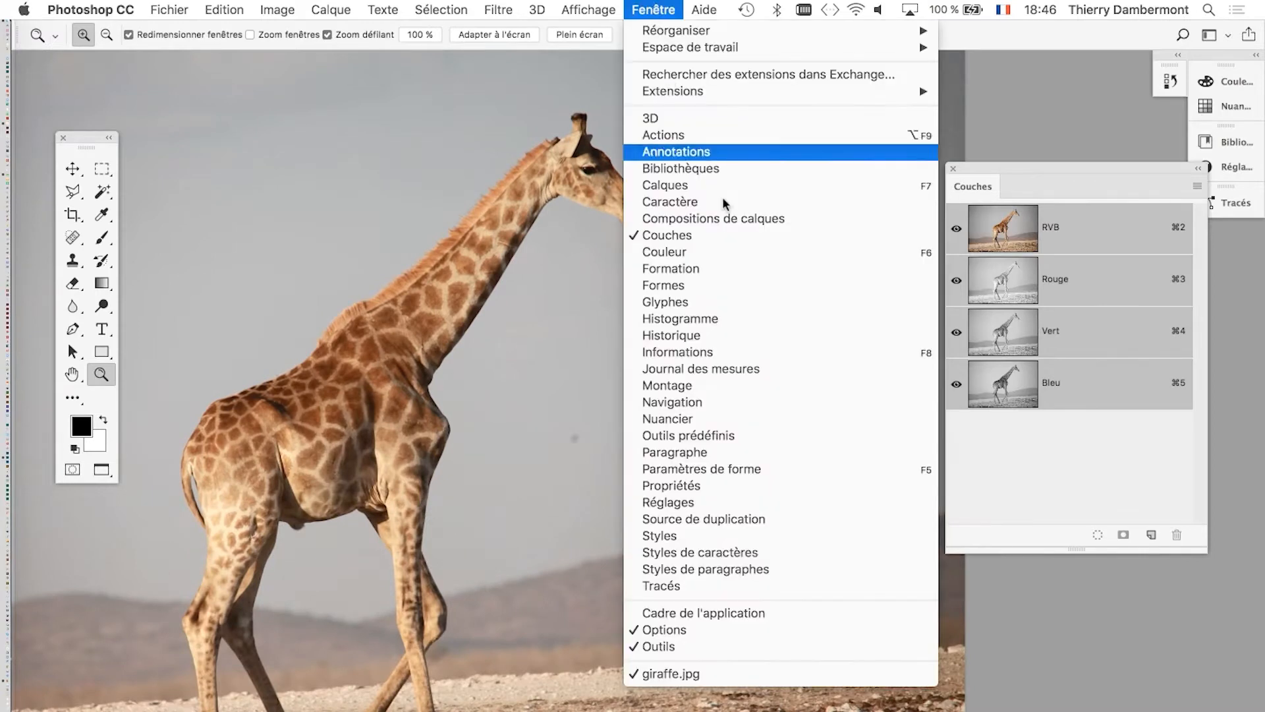
click(729, 186)
click(953, 169)
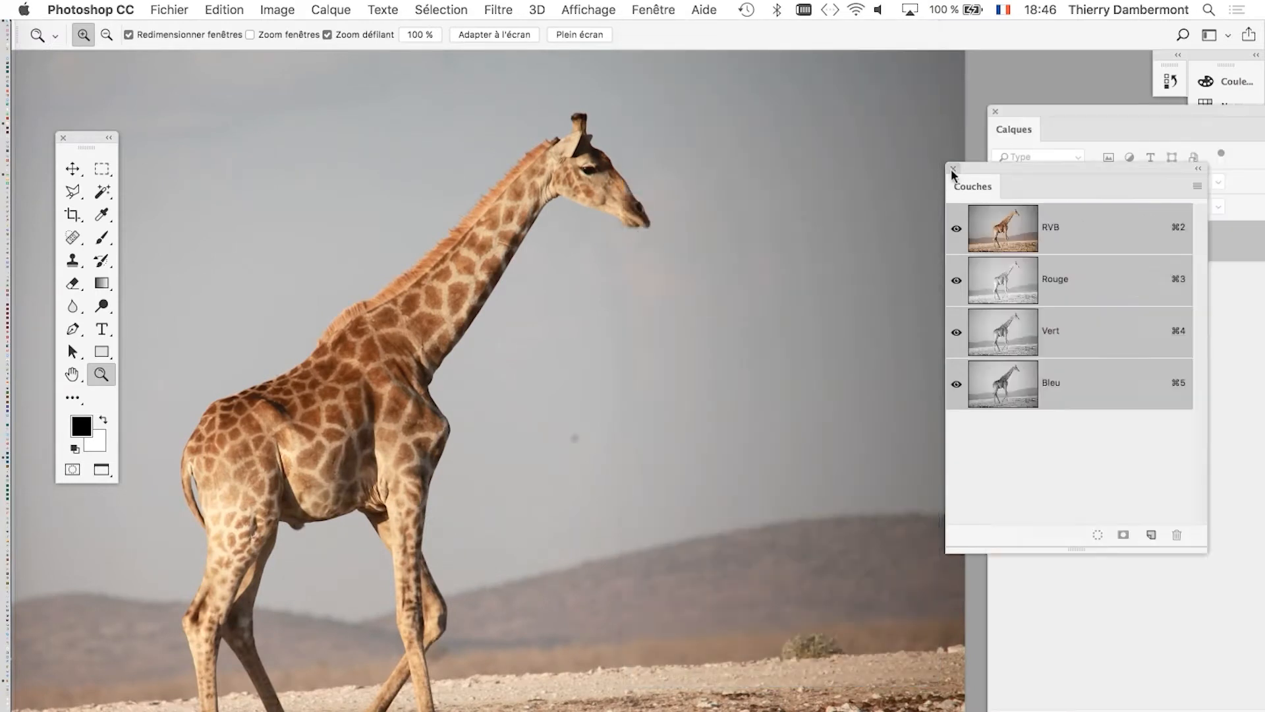
Shorten the floating Calques panel and place it over the sky to the right of the giraffe.
drag(1069, 109, 581, 117)
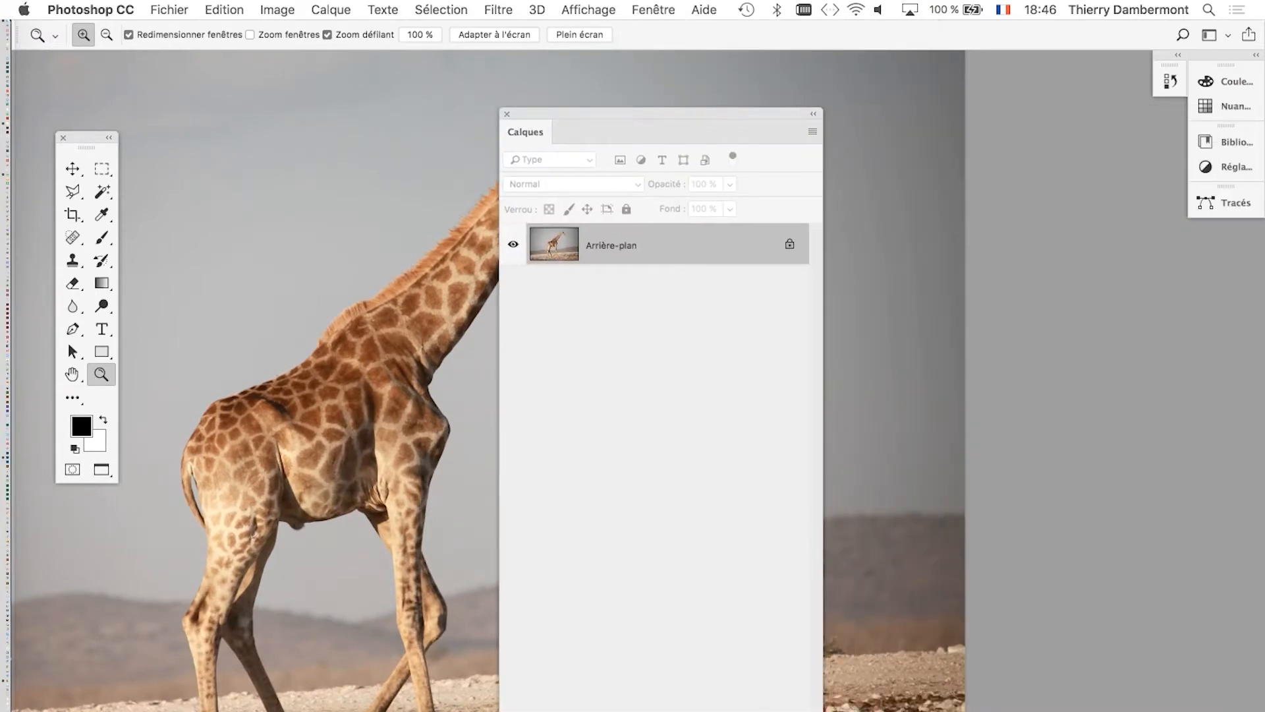
drag(823, 709, 832, 420)
drag(669, 112, 811, 143)
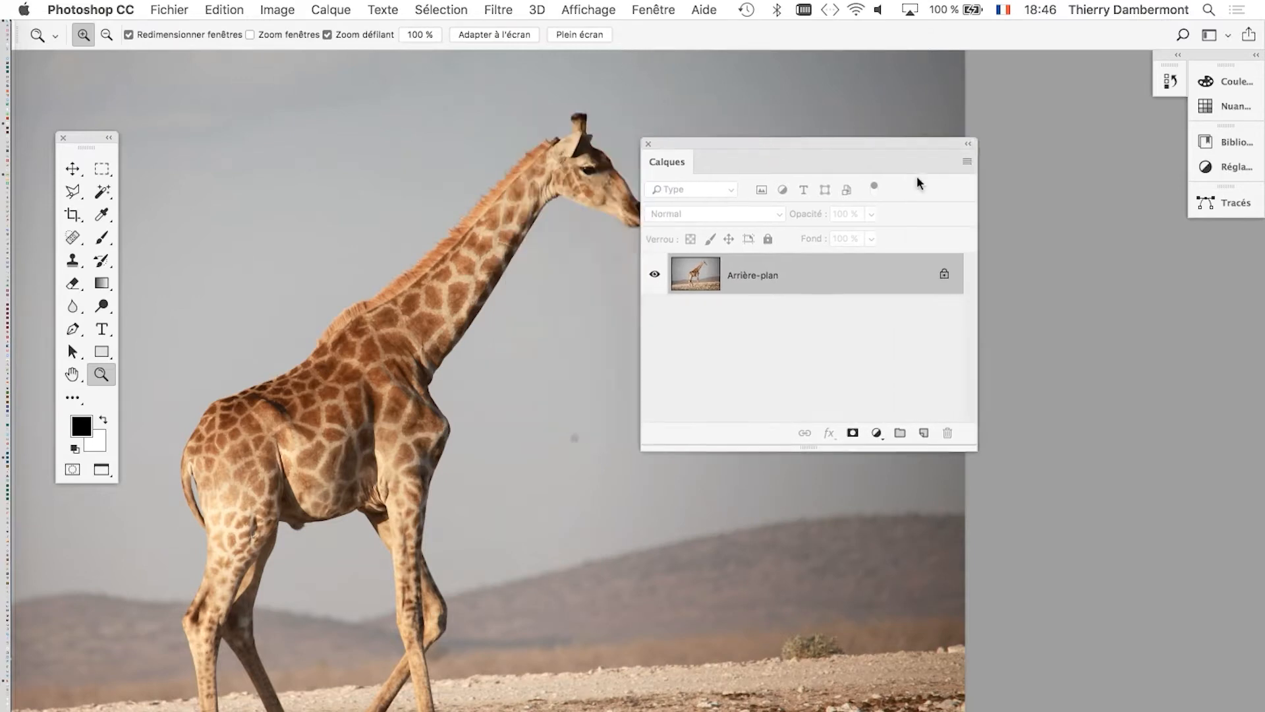
mouse_move(918, 178)
mouse_down()
mouse_move(972, 195)
mouse_move(937, 179)
mouse_up()
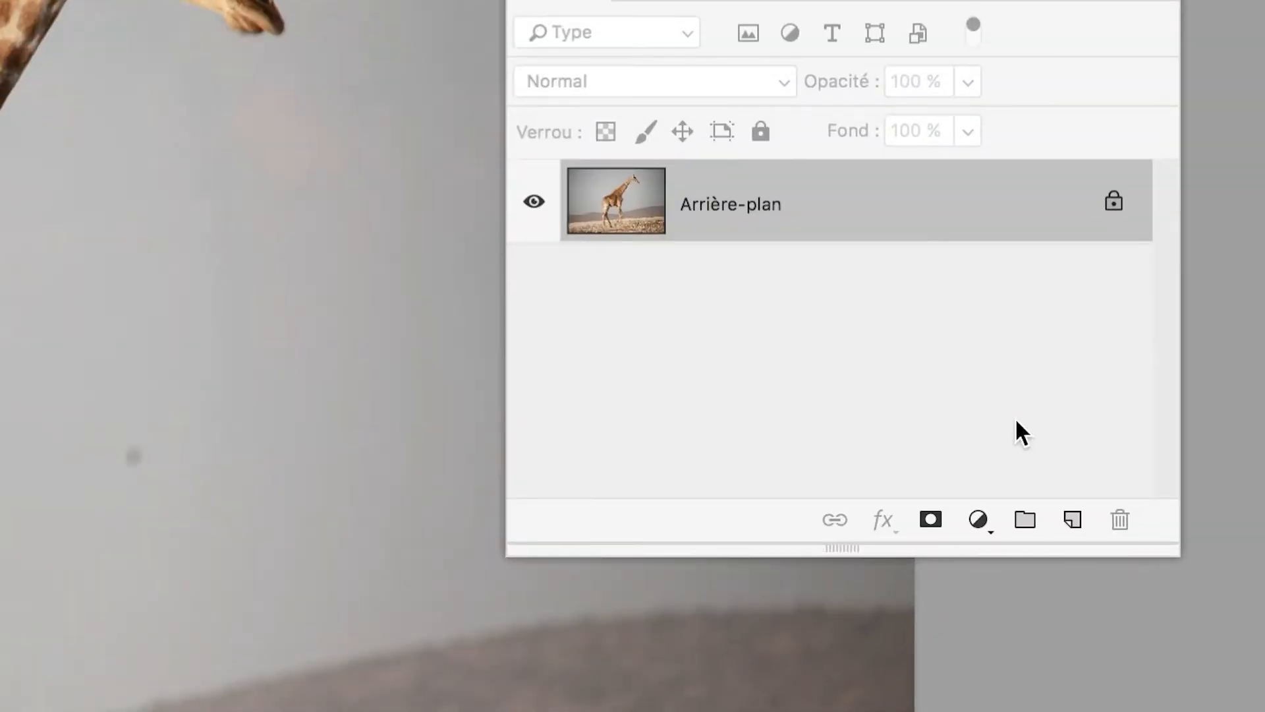
drag(1168, 547, 1159, 460)
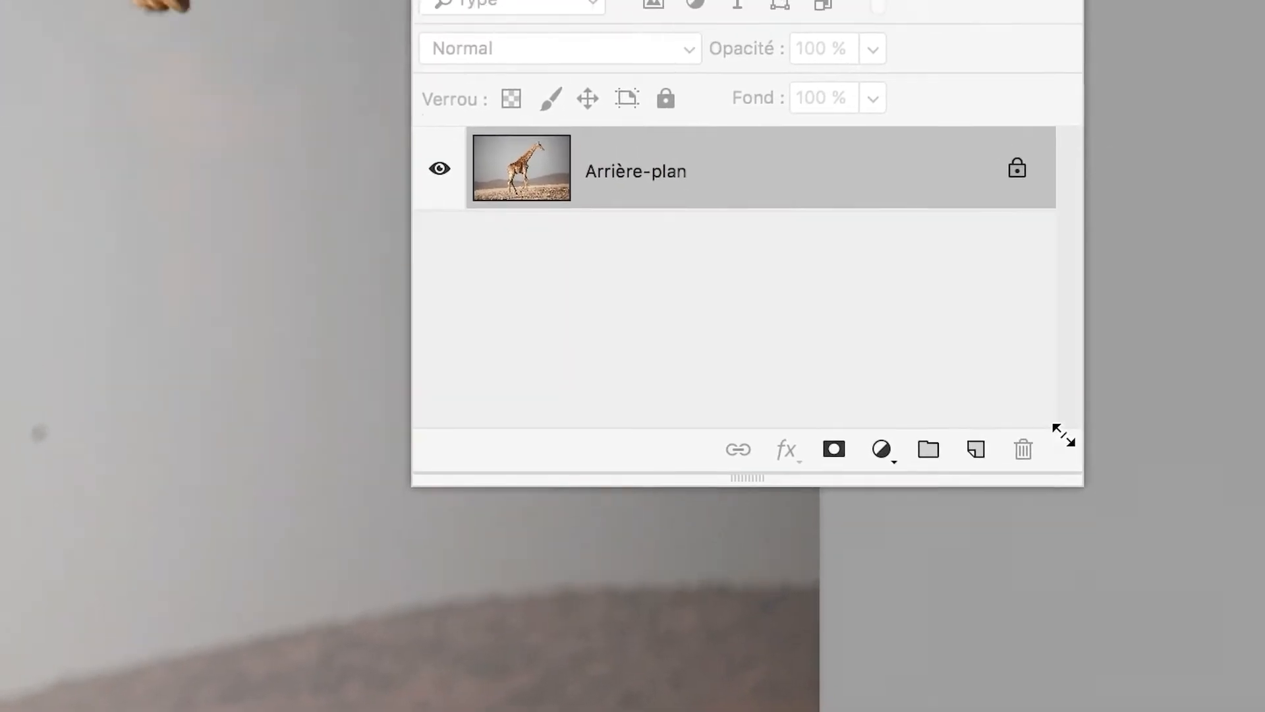
drag(1063, 435, 1016, 334)
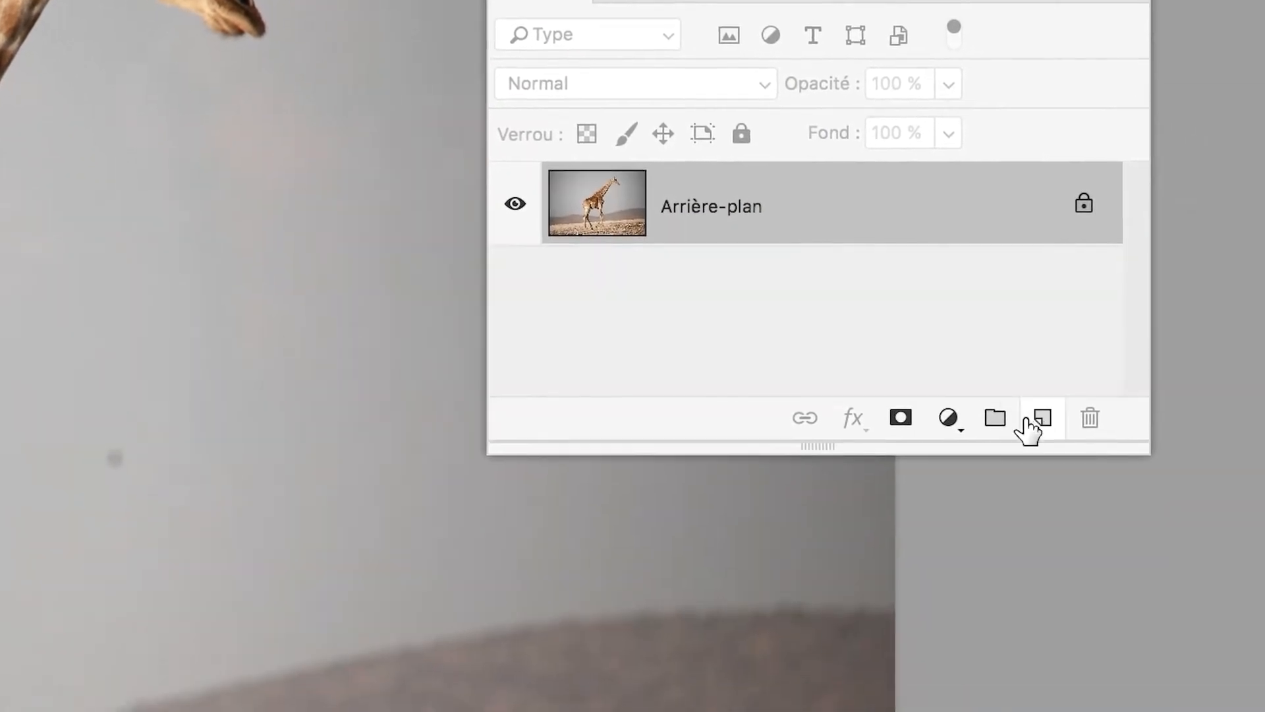
Add a new empty layer and convert the locked Arrière-plan into a regular layer named Calque 0.
click(1039, 421)
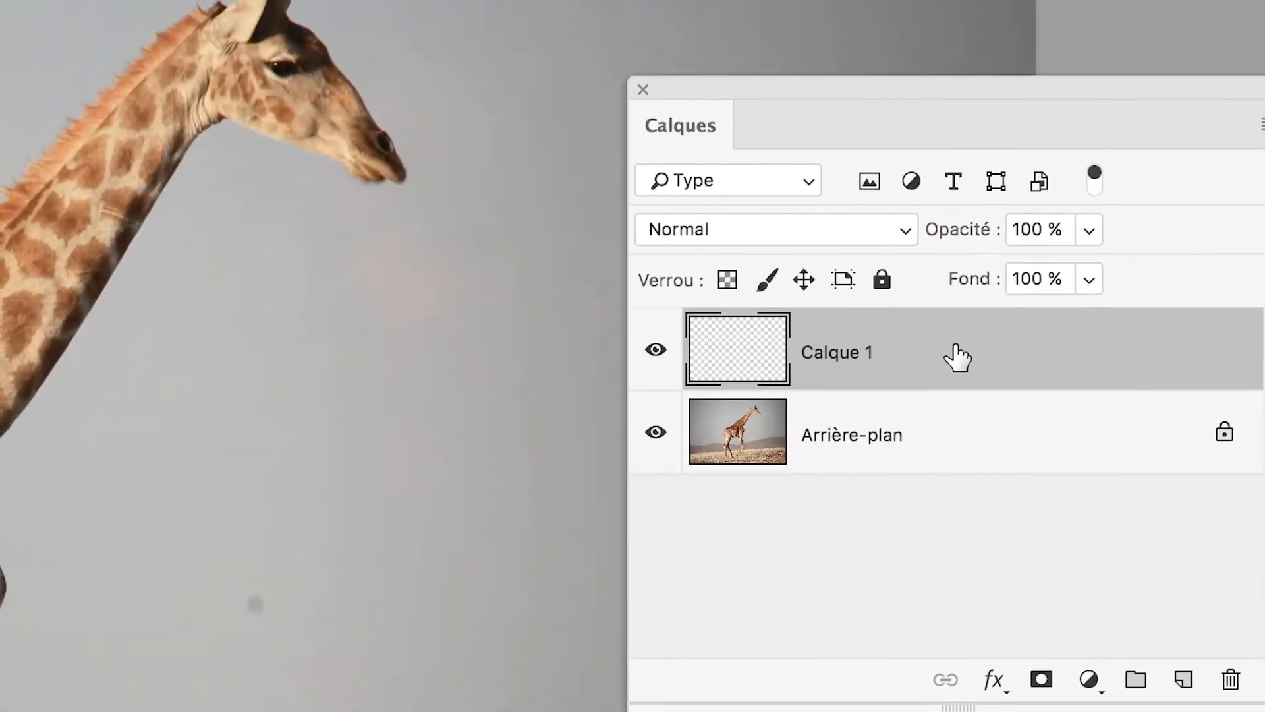
drag(956, 355, 983, 477)
click(1010, 463)
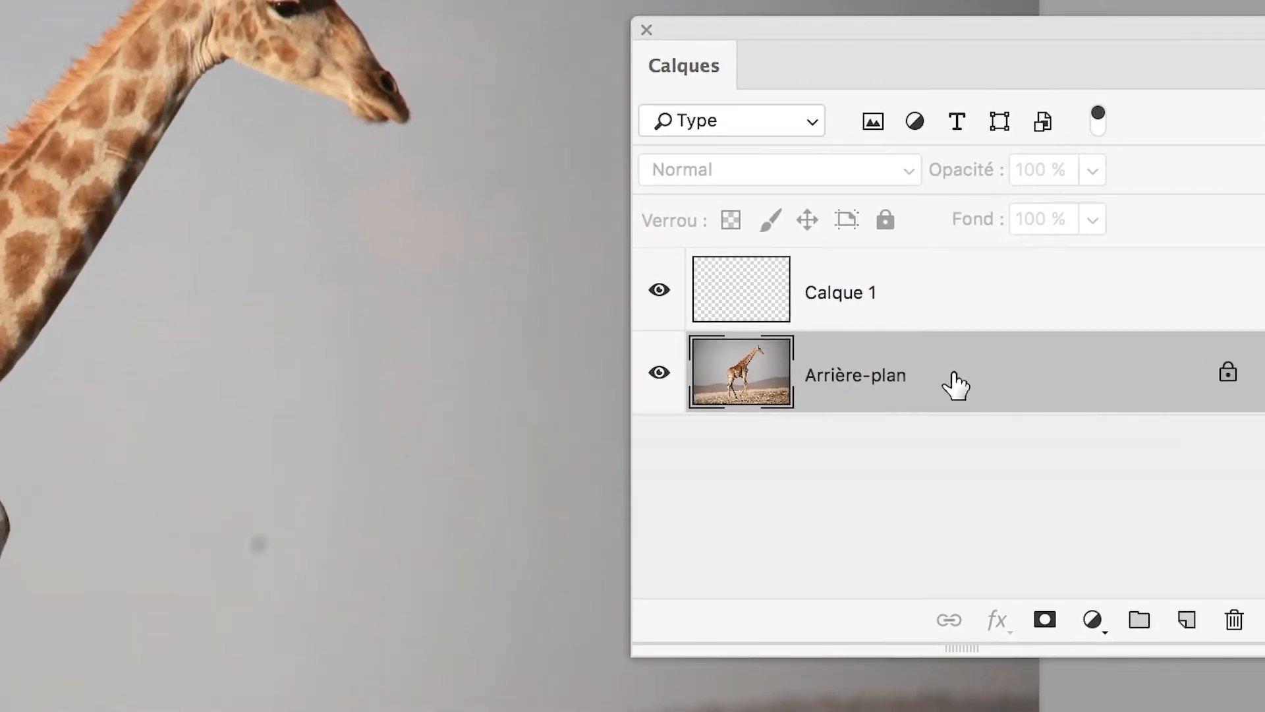
double_click(955, 386)
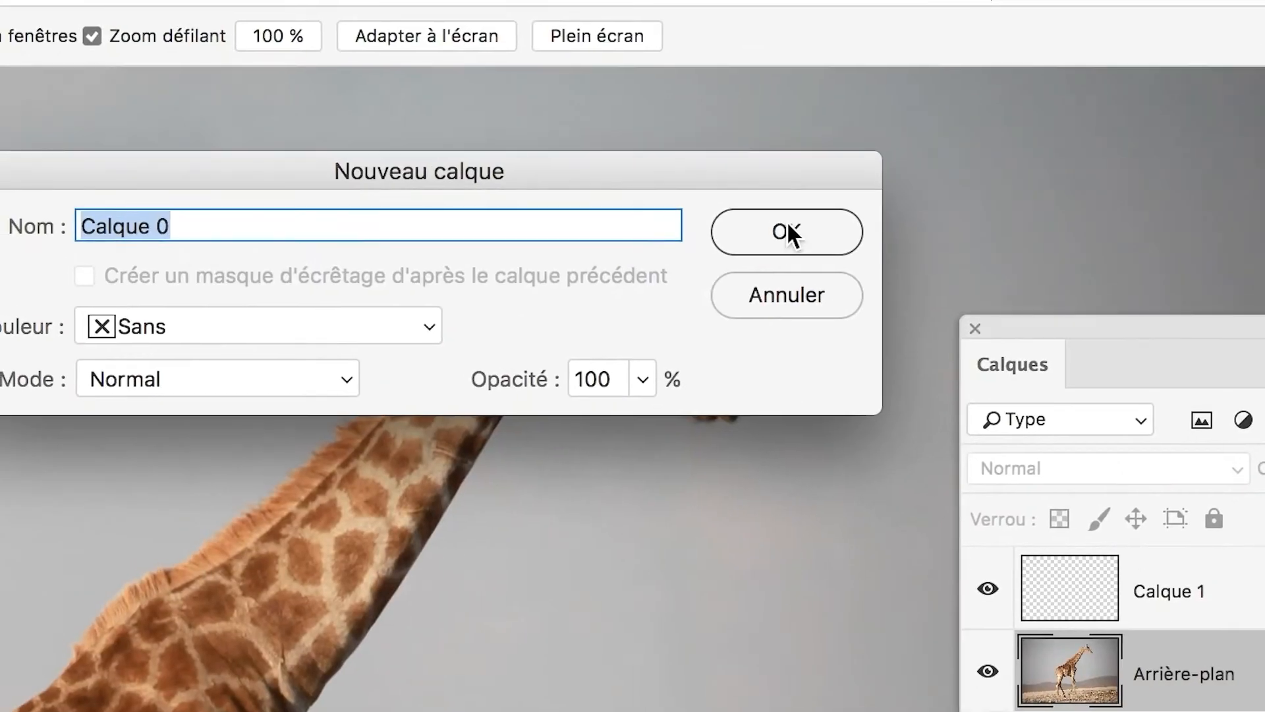
click(789, 228)
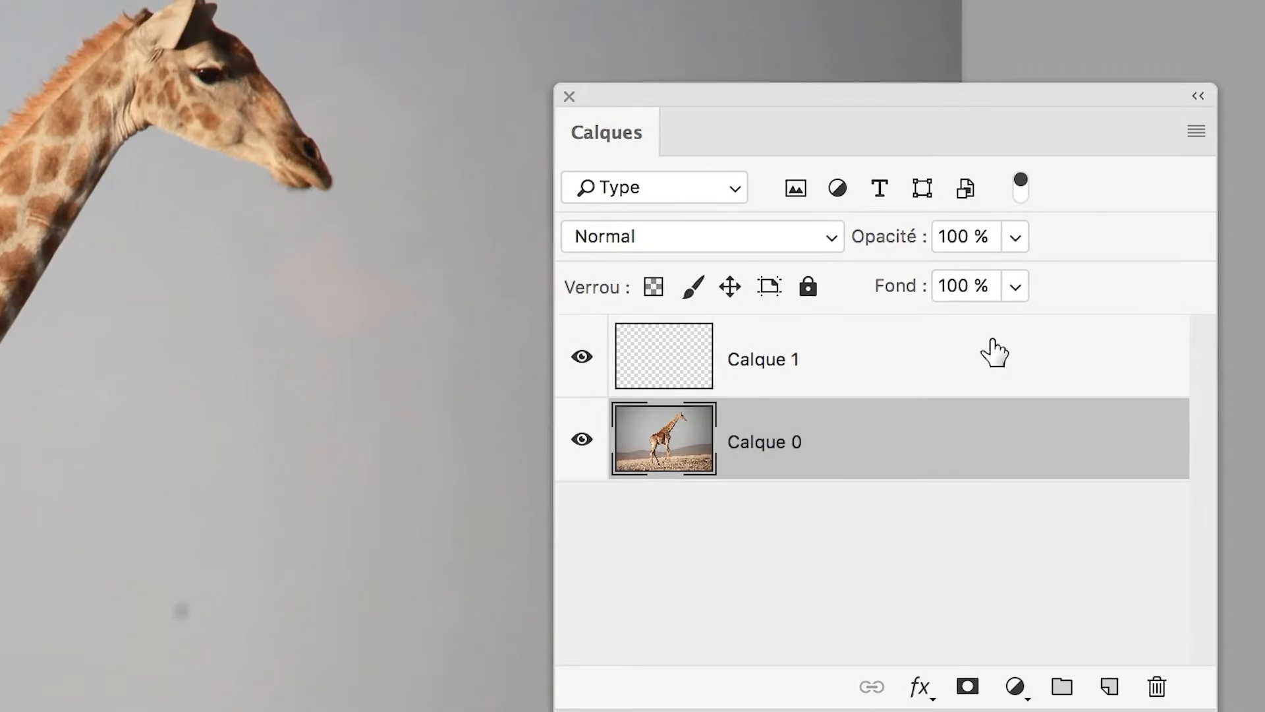
Move the empty layer Calque 1 beneath Calque 0 in the layer stack.
click(1082, 294)
drag(985, 356, 977, 453)
drag(985, 380, 977, 389)
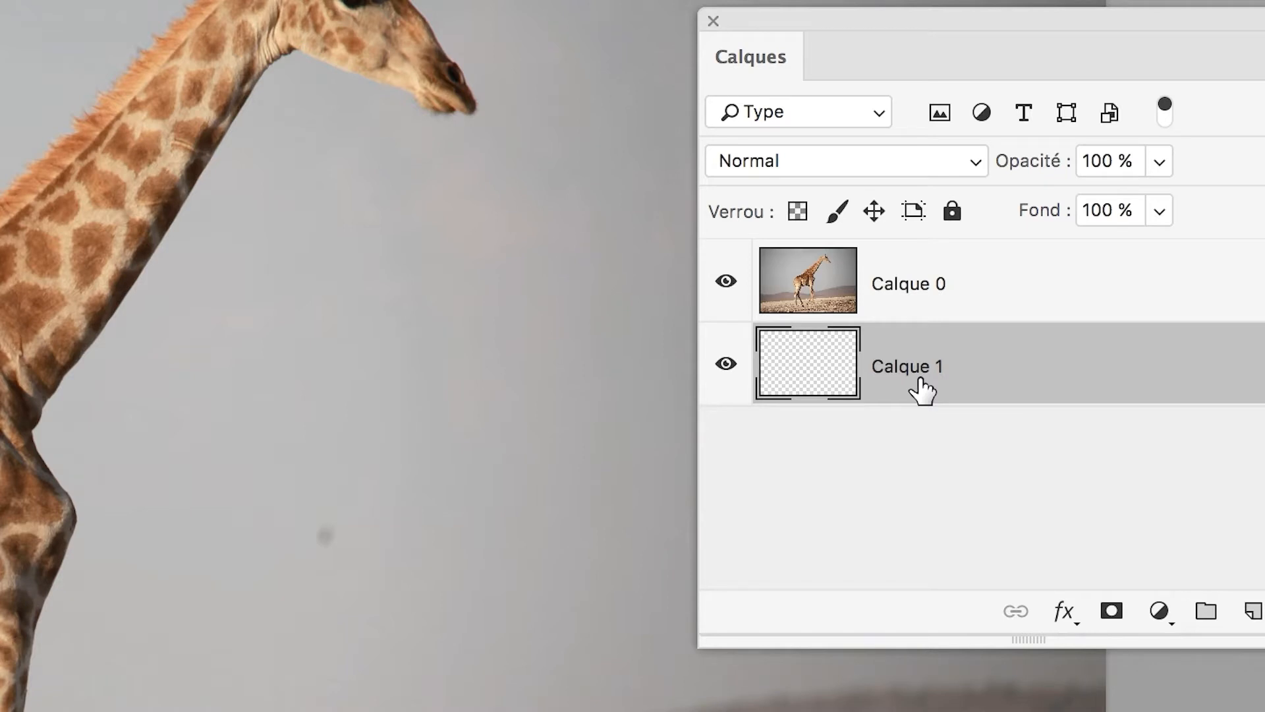
Fill Calque 1 with a vivid green custom colour (R 0, V 254, B 6) in Normal mode at 100 % opacity.
key(shift+F5)
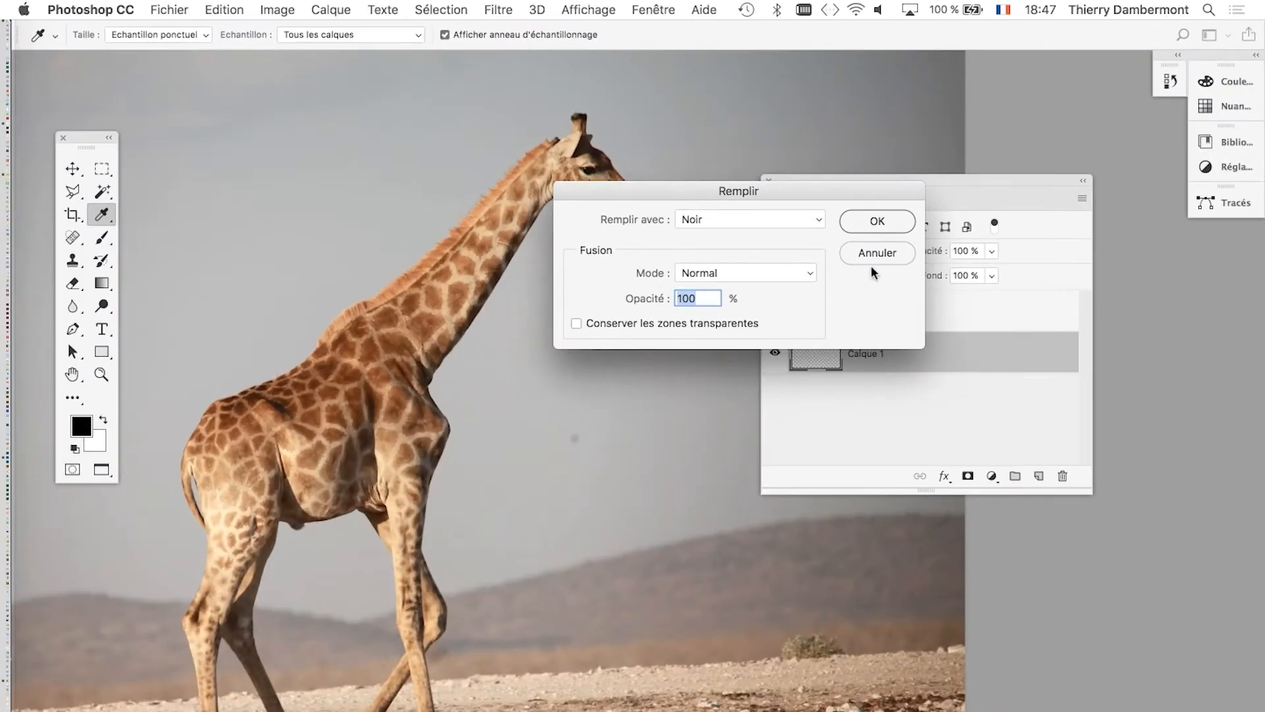
click(931, 164)
click(225, 10)
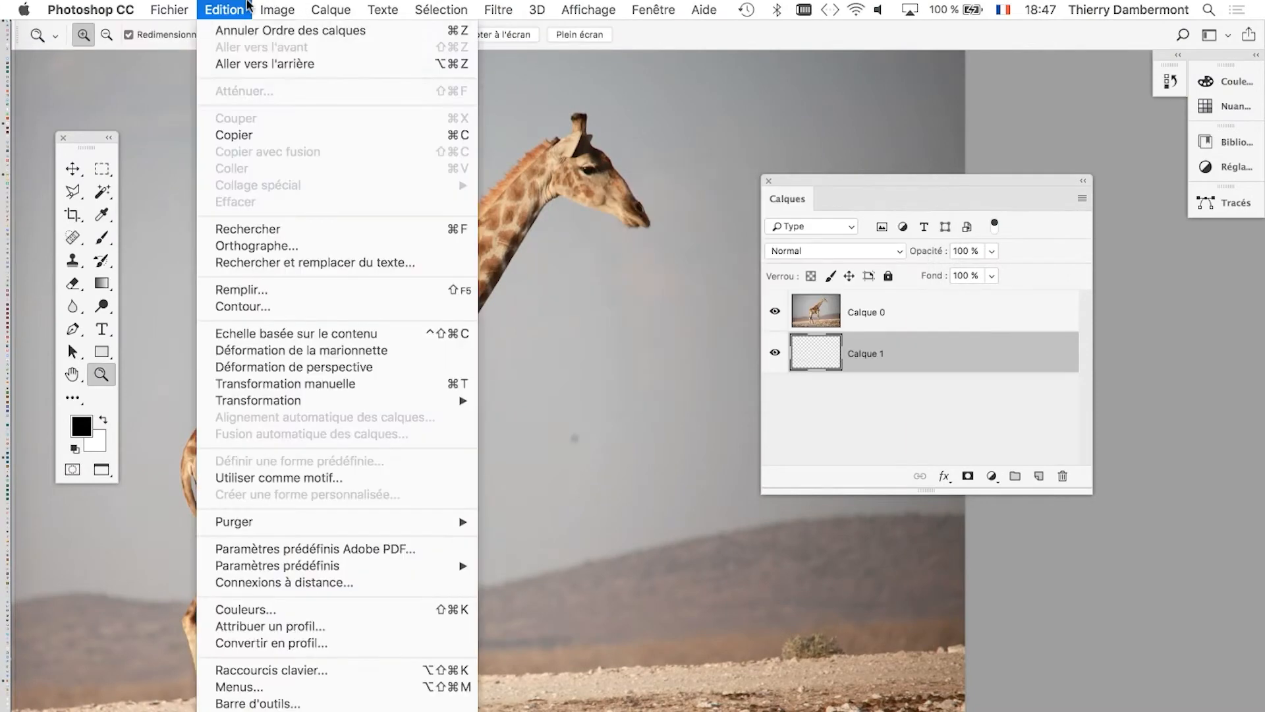
click(252, 286)
key(alt)
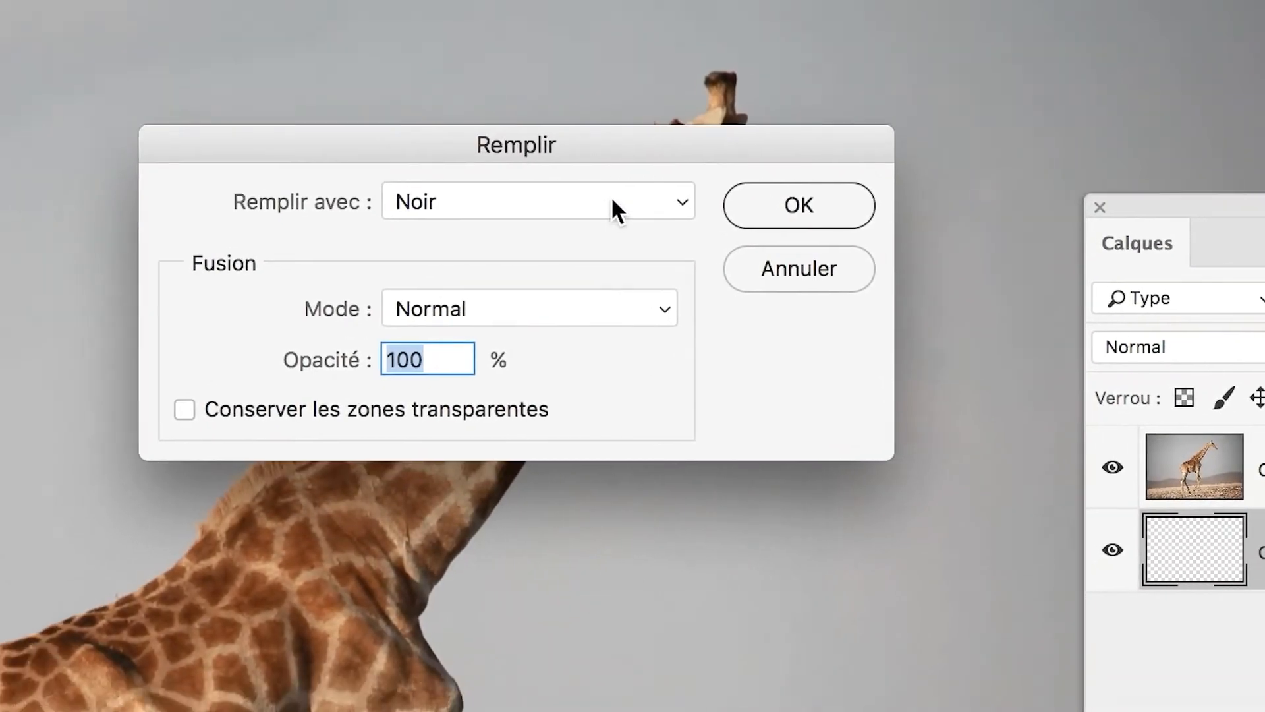
click(611, 201)
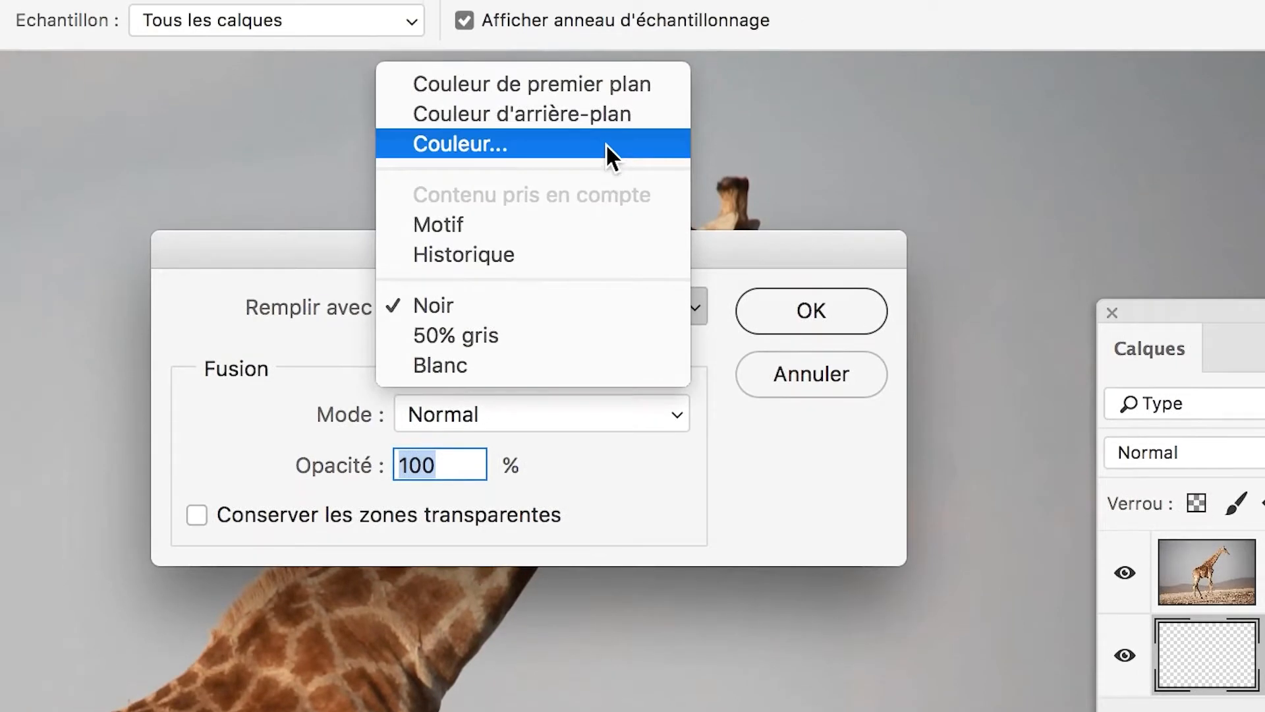
click(607, 41)
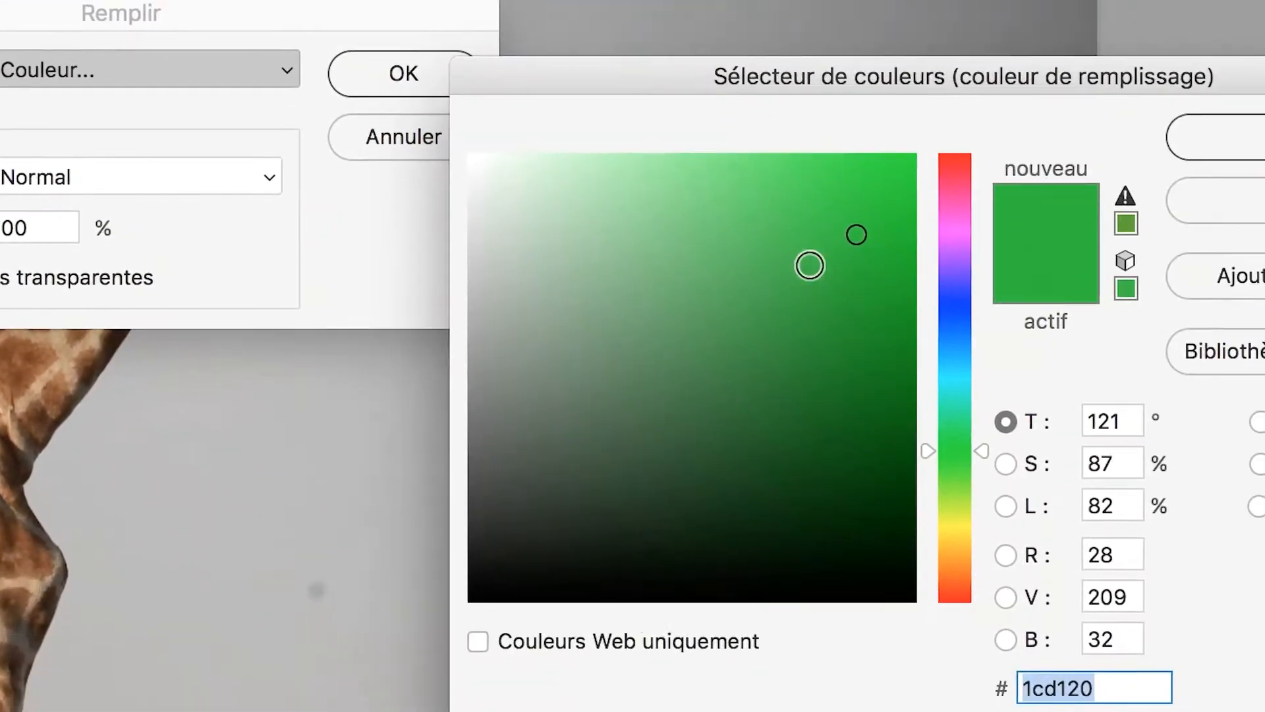
drag(1175, 440, 1264, 330)
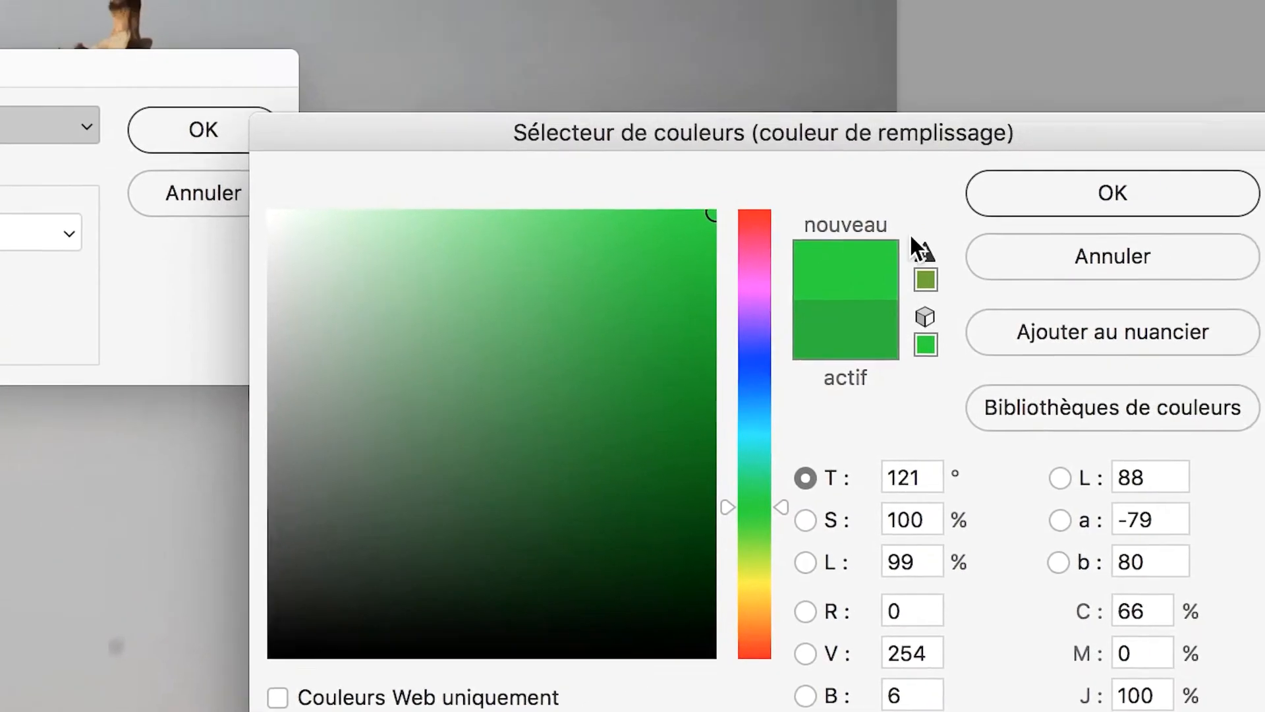
click(1233, 163)
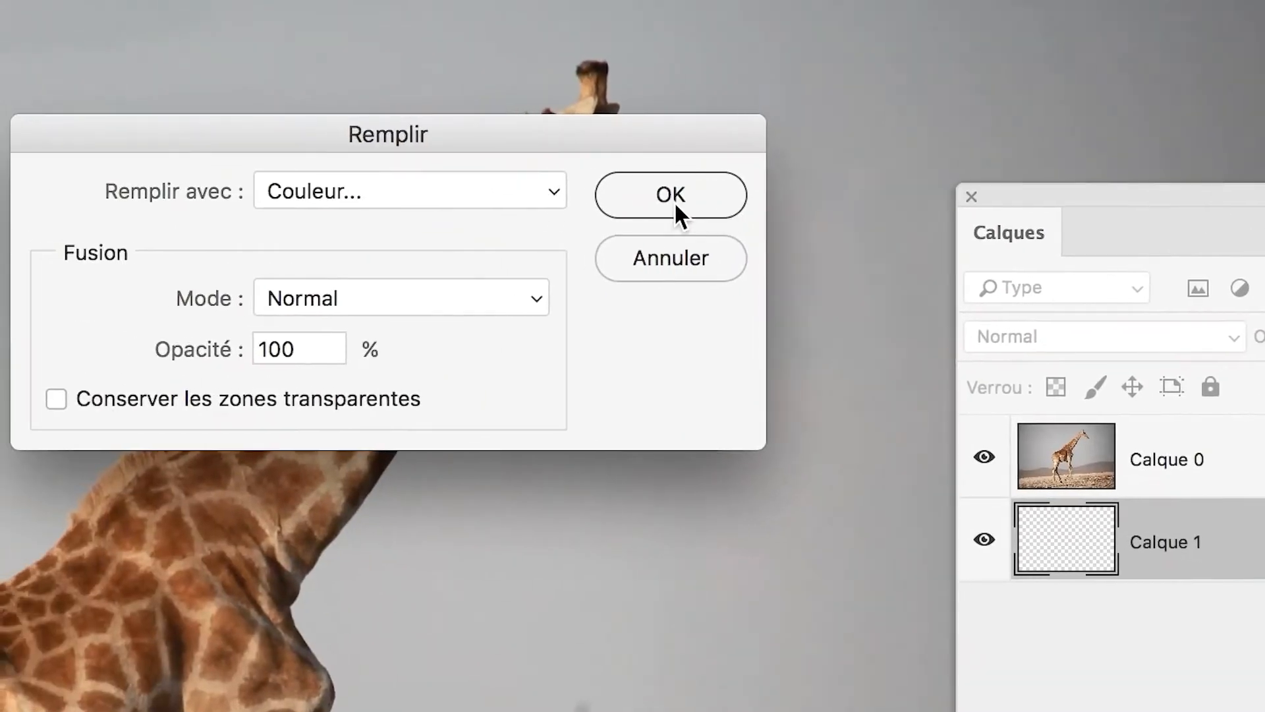
click(505, 172)
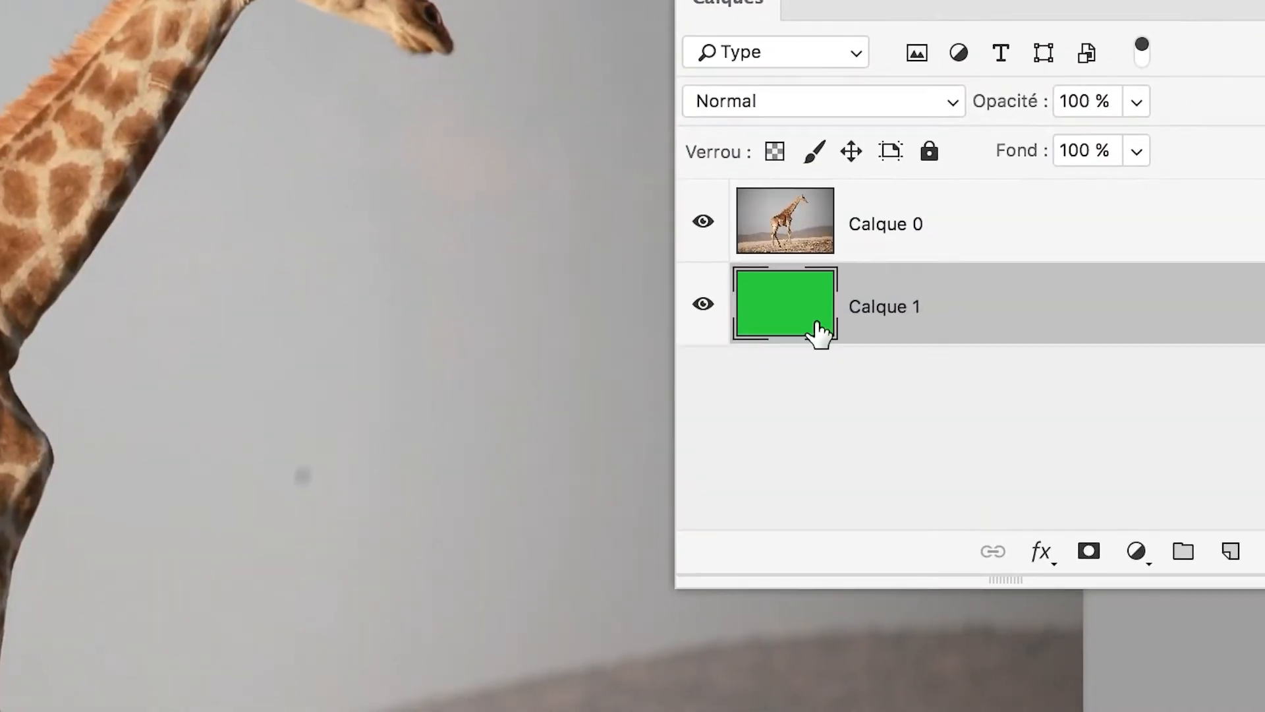
drag(819, 335, 820, 336)
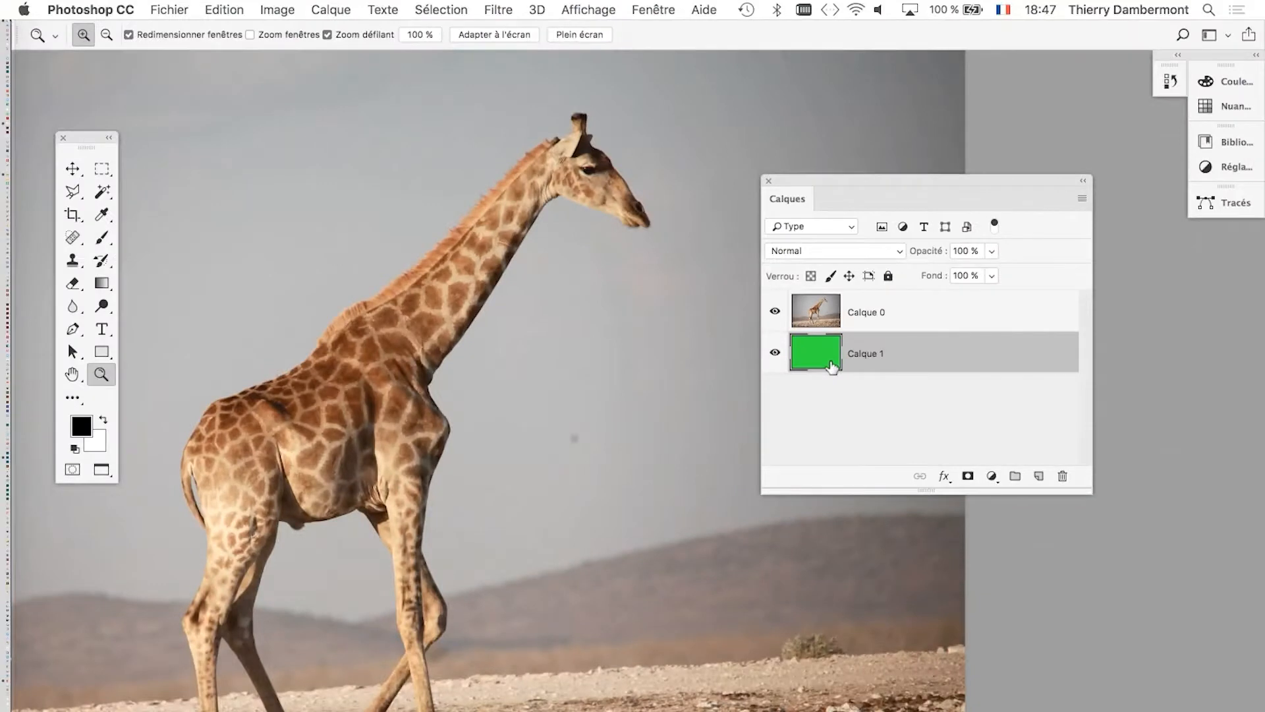
Save the layered document in the giraffe folder as giraffe-01.psd in Photoshop format with Maximiser la compatibilité enabled.
drag(829, 187, 850, 182)
alt+click(611, 533)
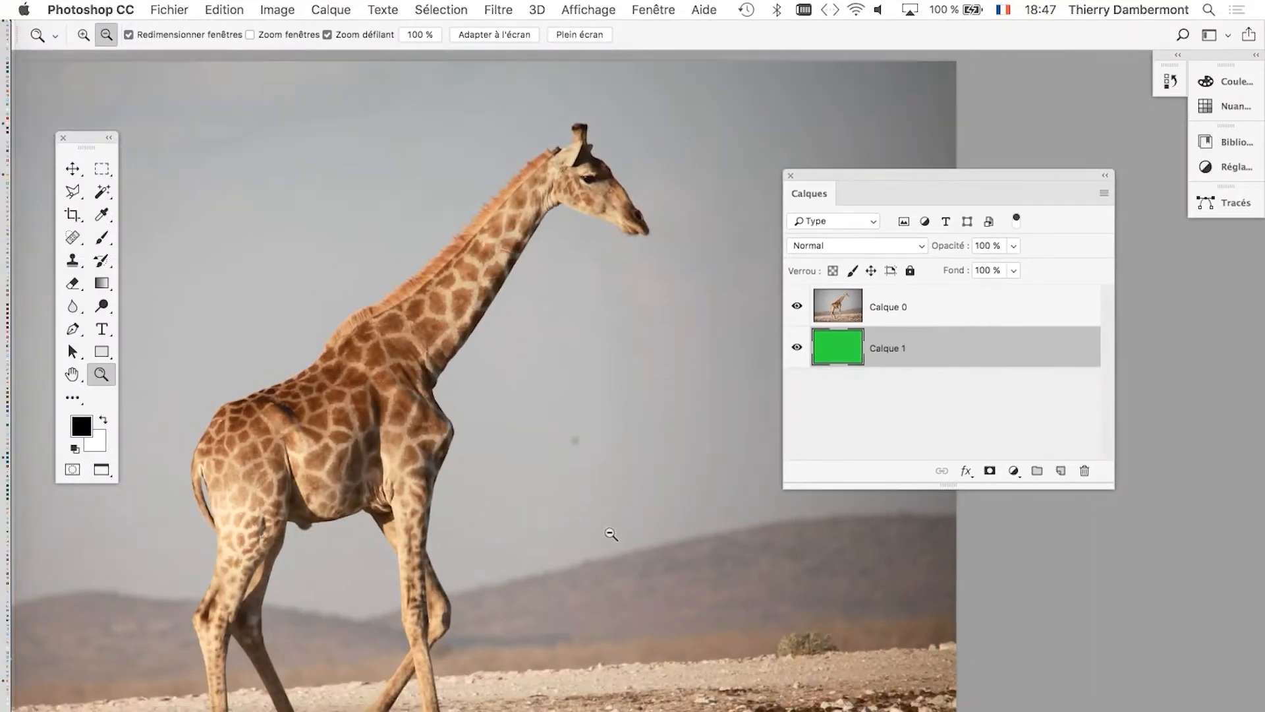
click(191, 9)
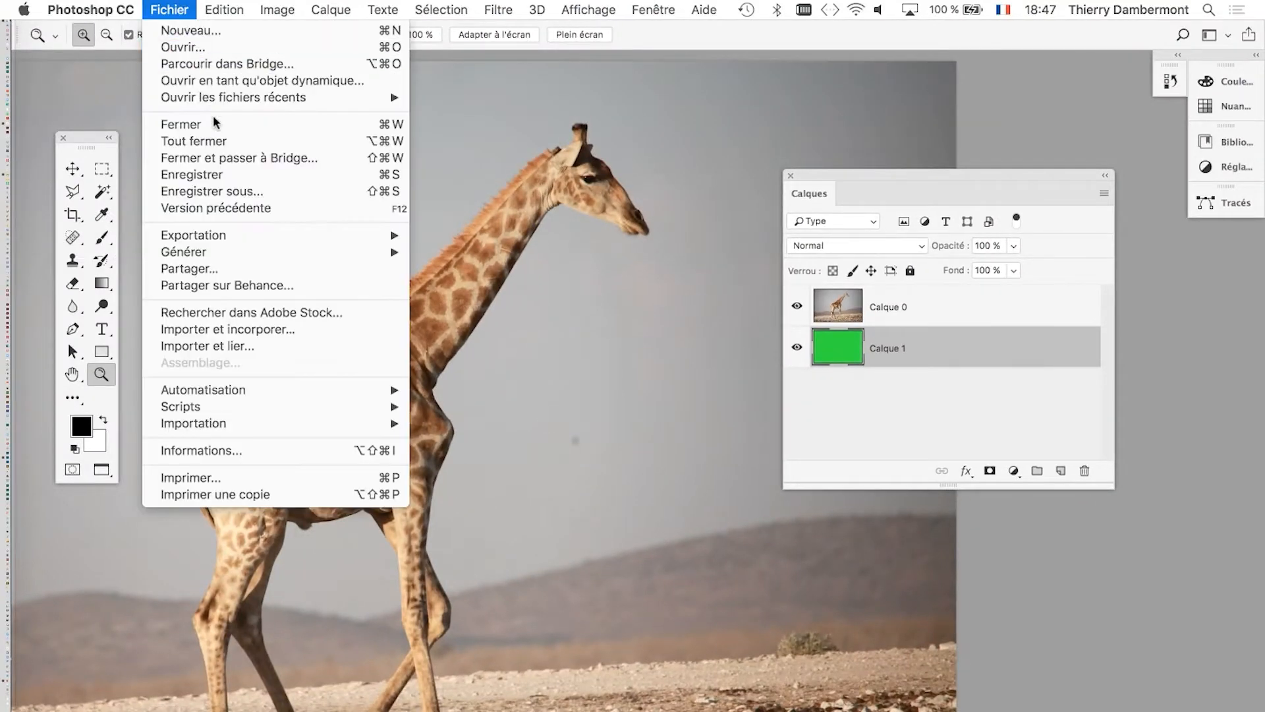
click(236, 196)
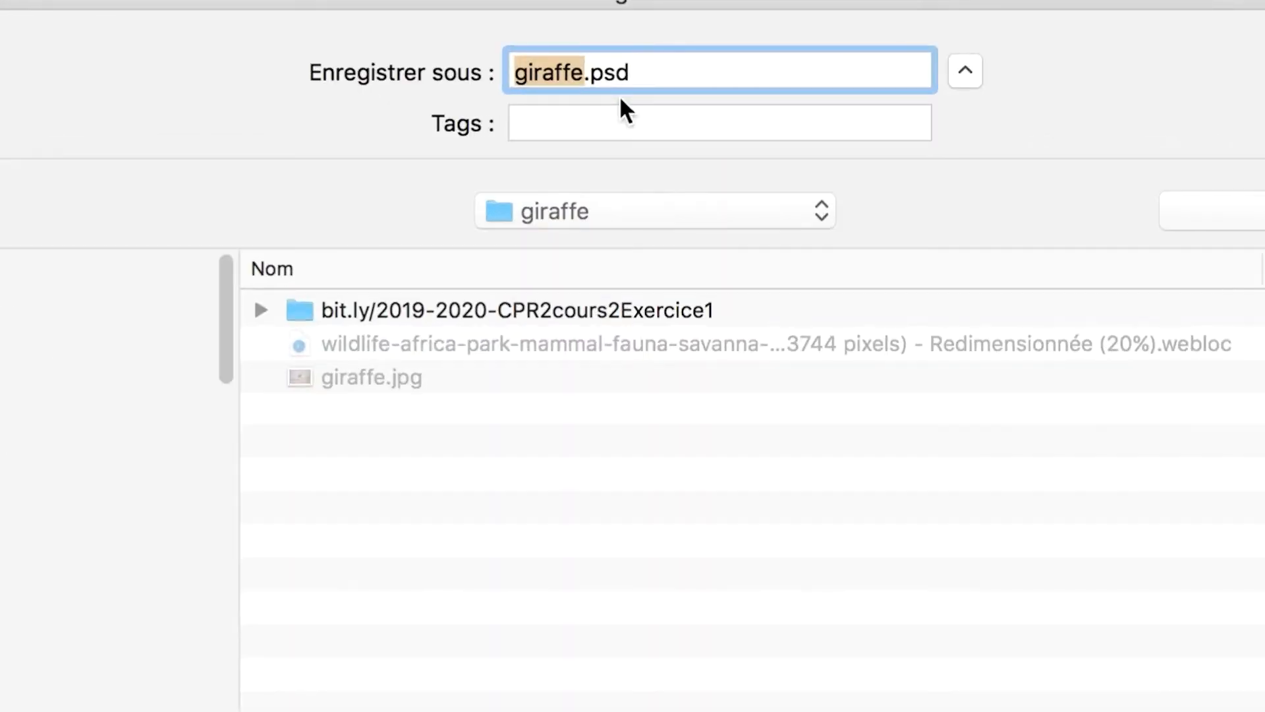
click(607, 92)
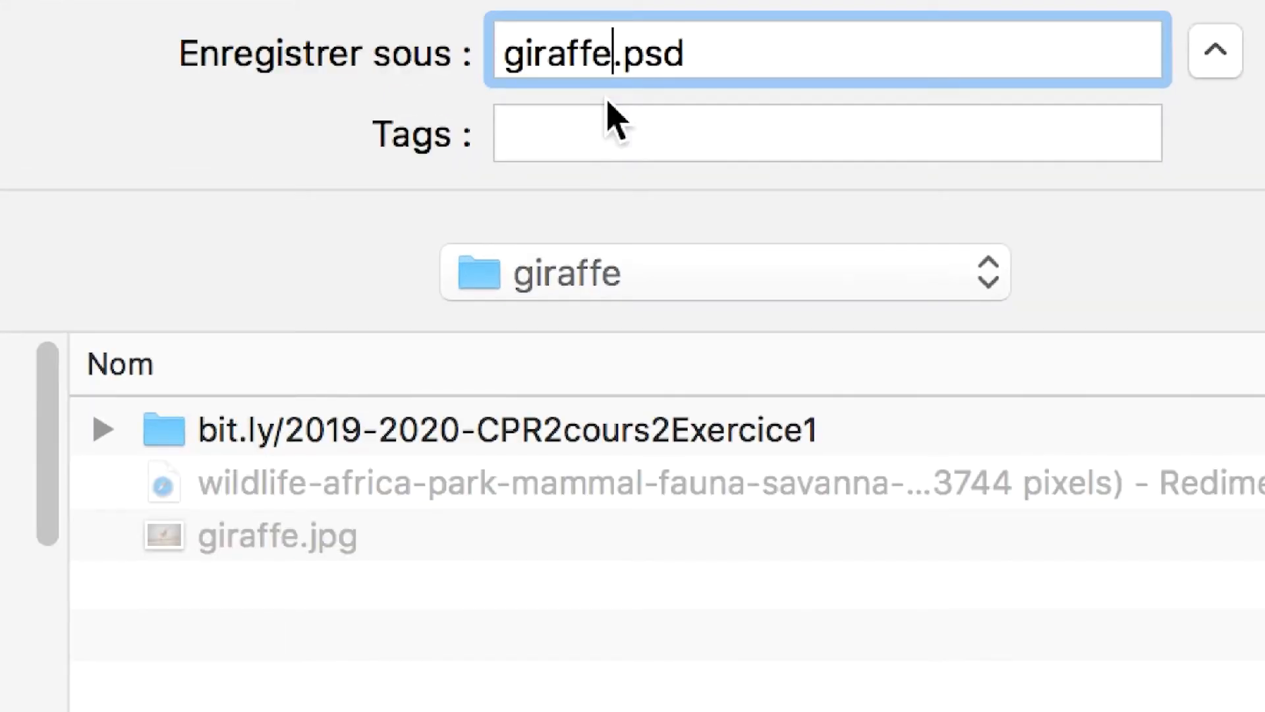
text(-01)
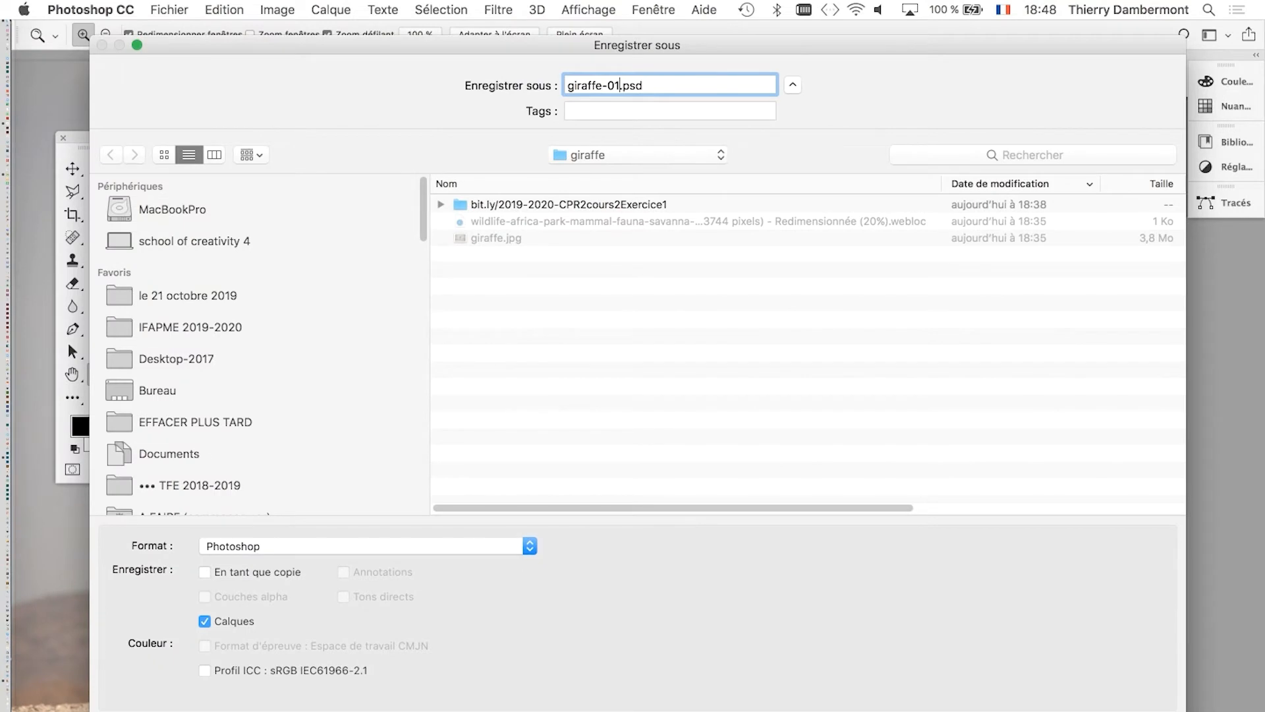
key(Return)
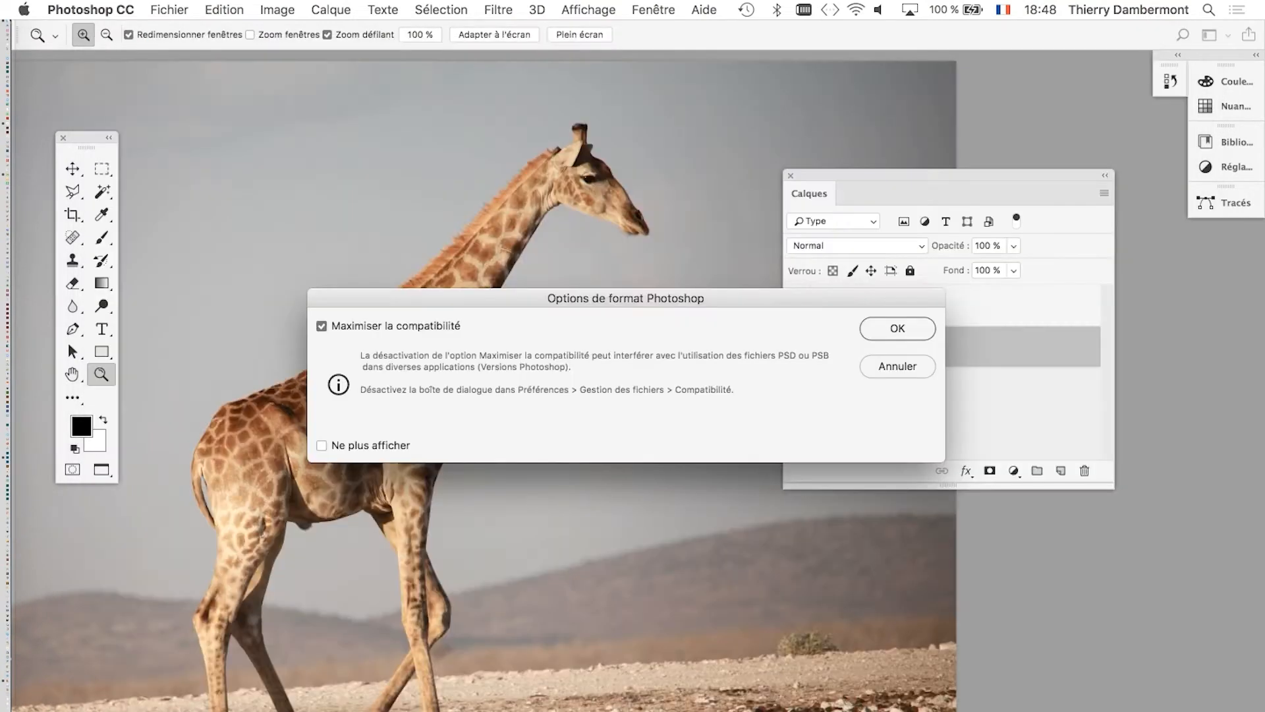
key(Return)
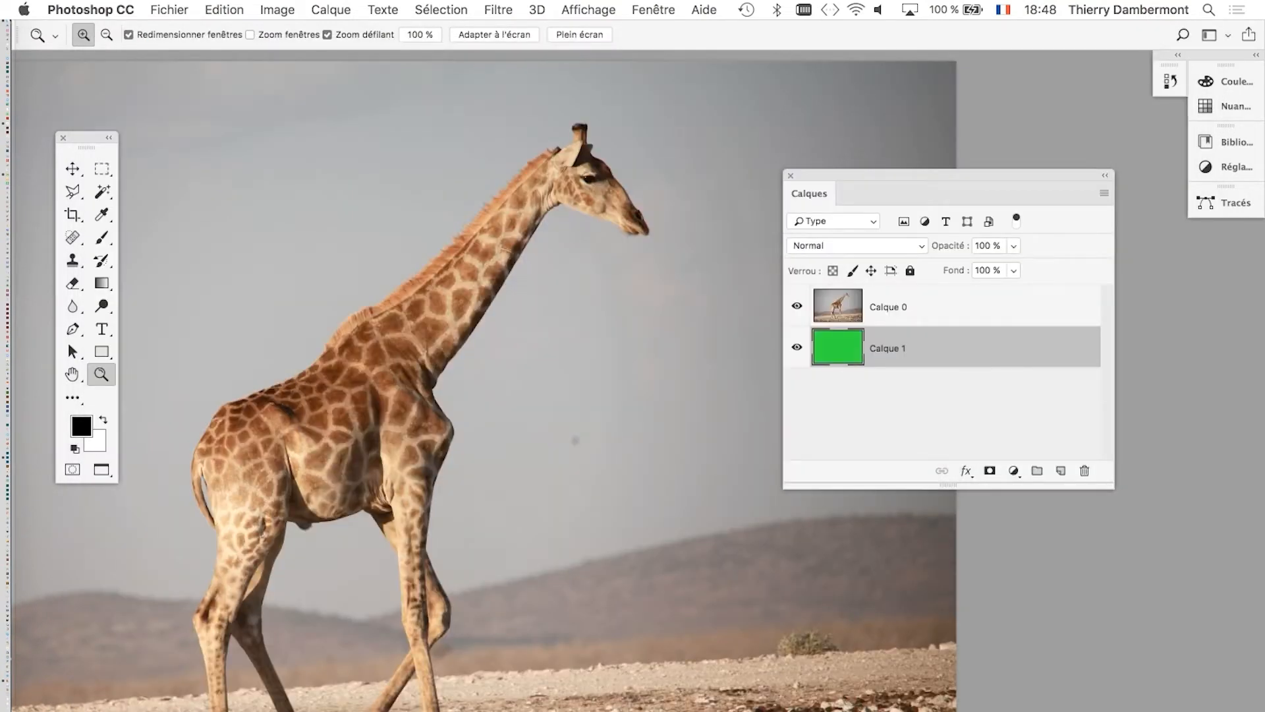
Bring the whole giraffe's body into view and move the Calques panel clear of its muzzle.
scroll(540, 383, left, 5)
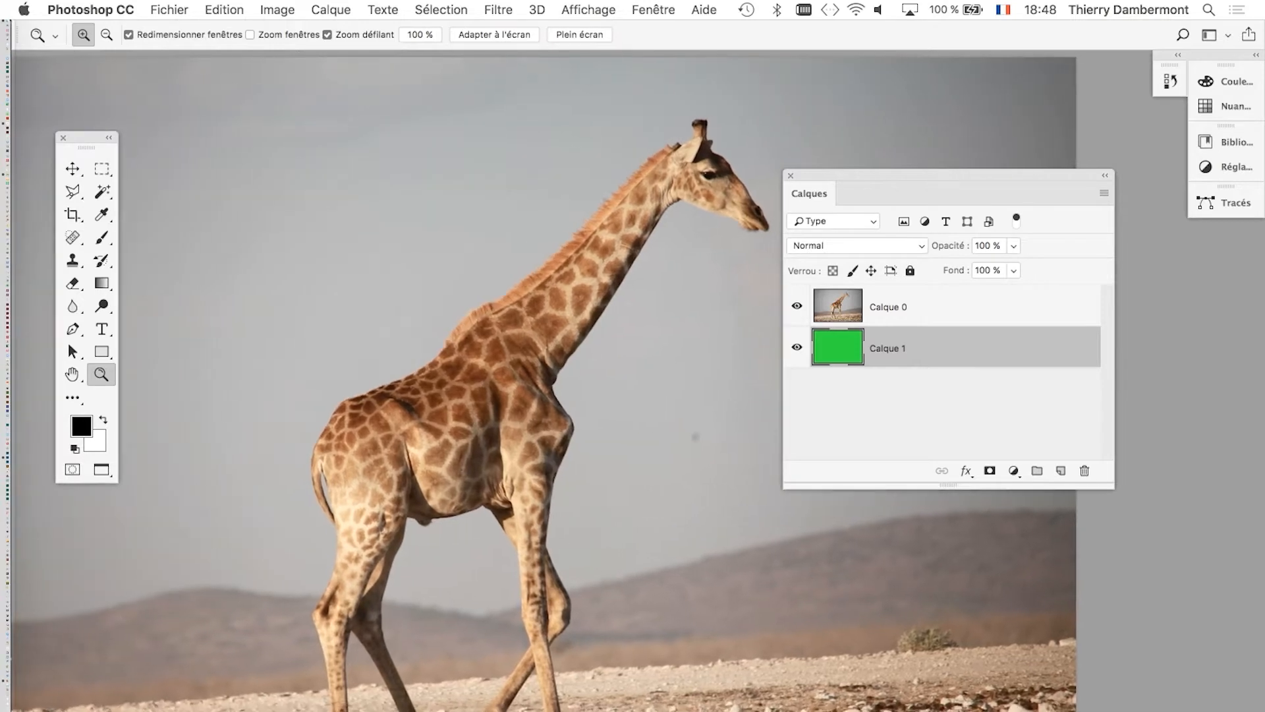
scroll(540, 382, down, 1)
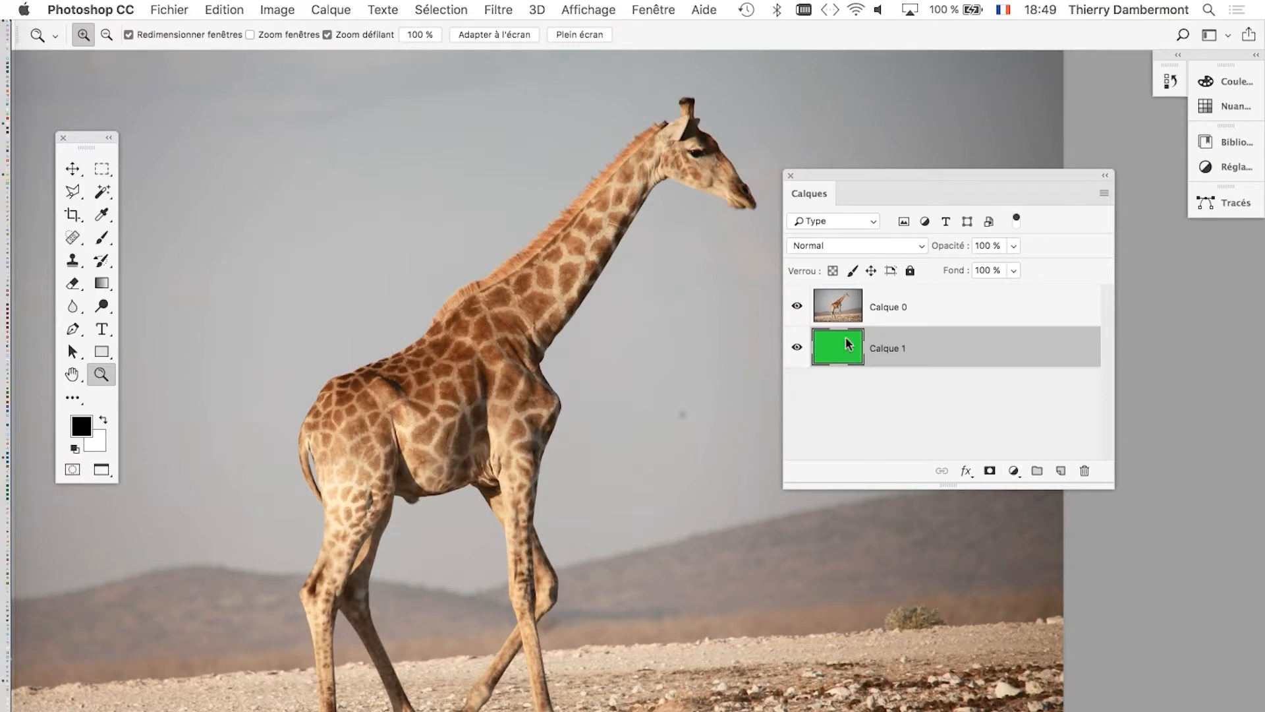
drag(887, 173, 956, 122)
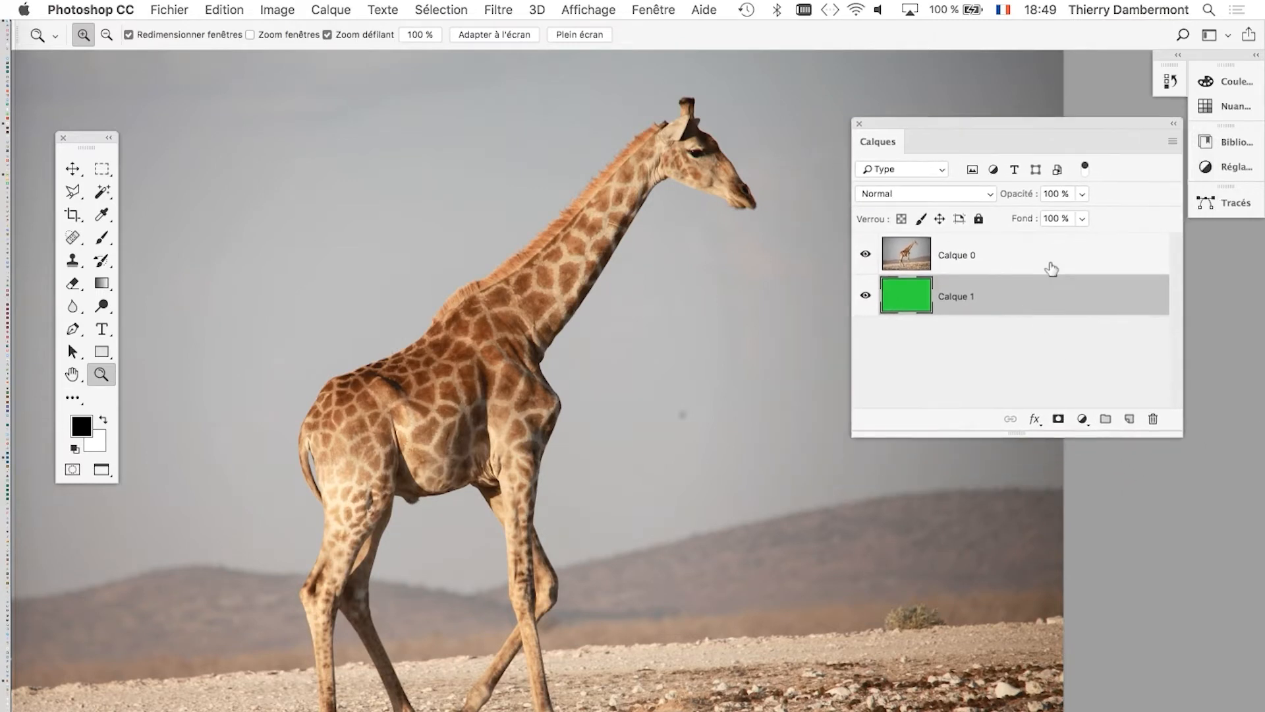
Open the blending options of Calque 0 and set Comparaison sur to Bleu.
click(1028, 258)
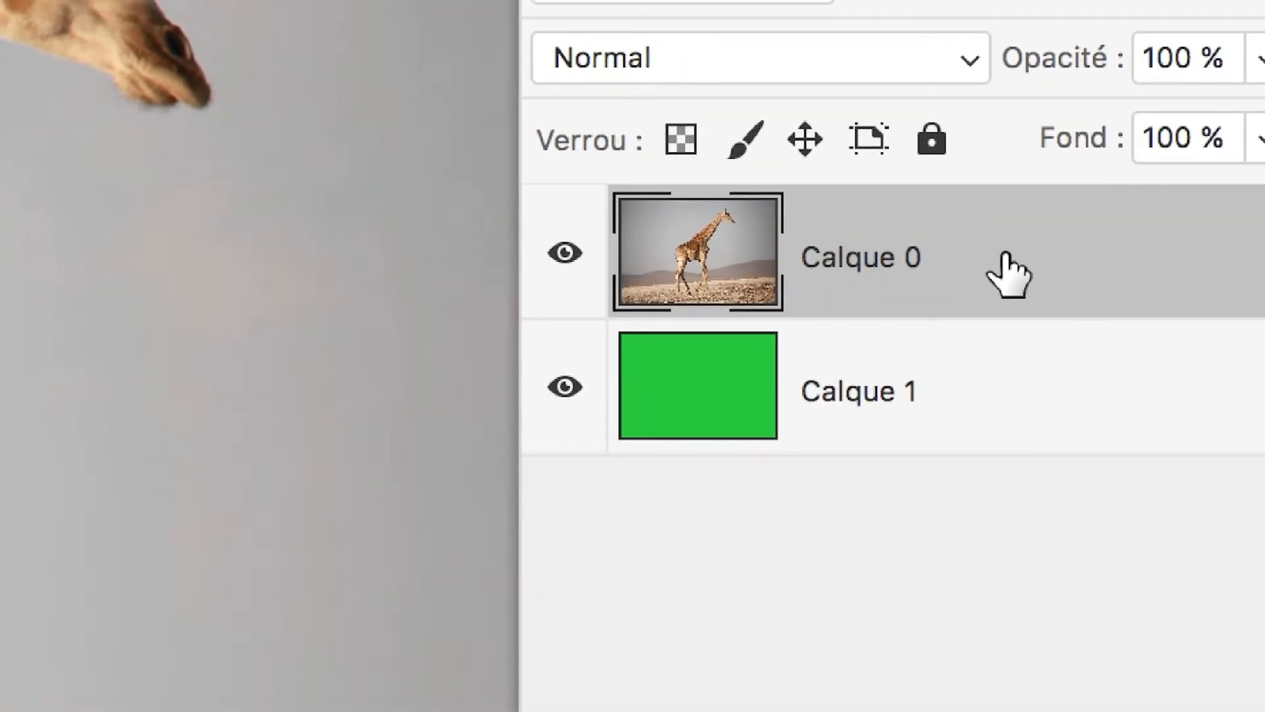
double_click(1008, 273)
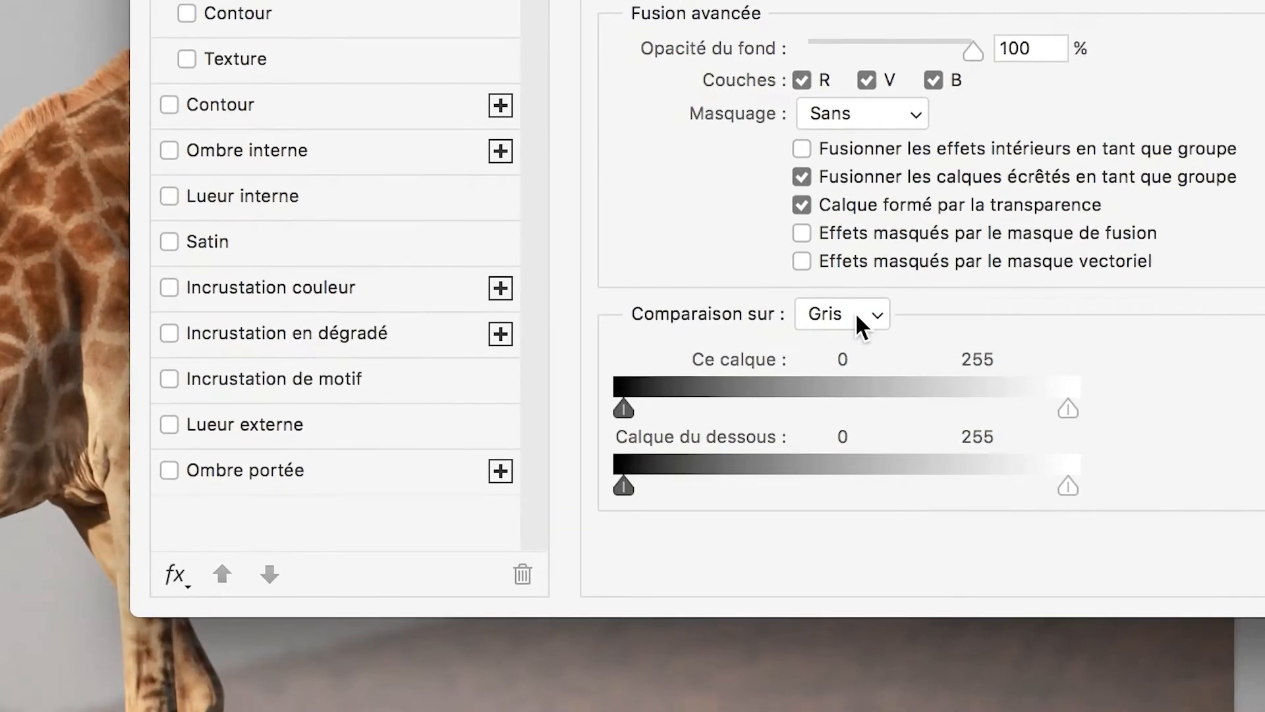
click(855, 311)
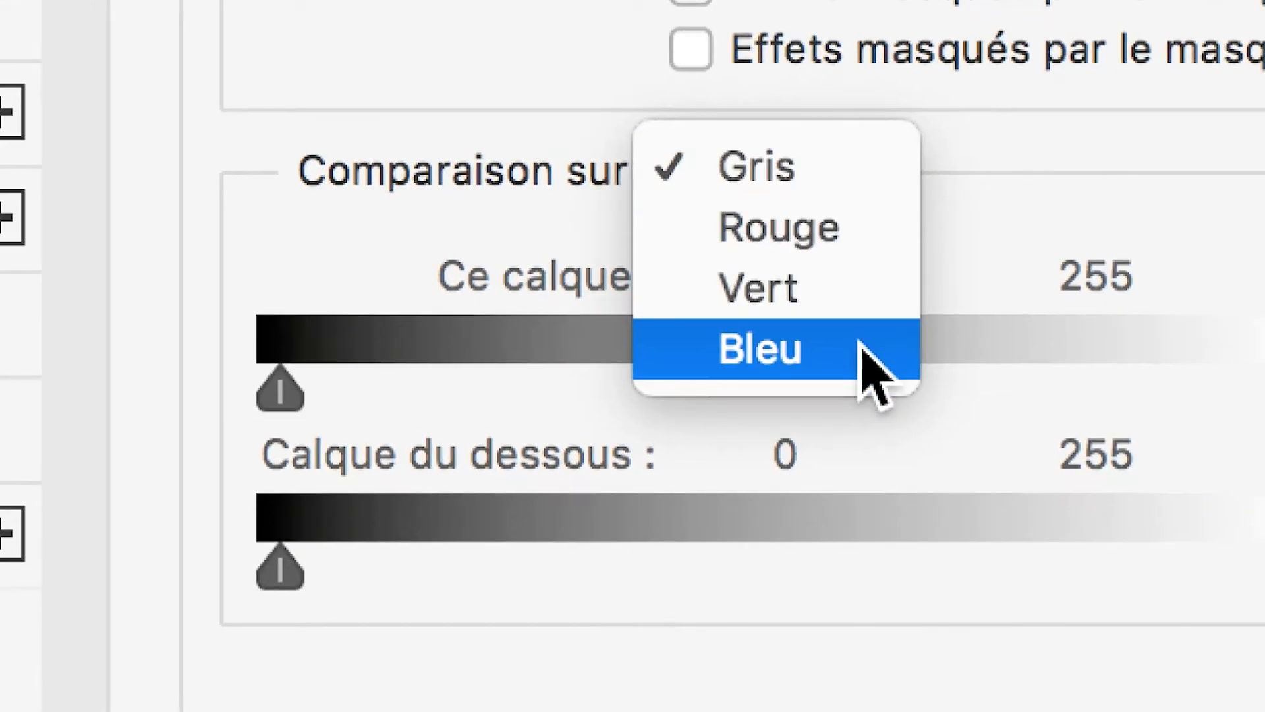
click(865, 356)
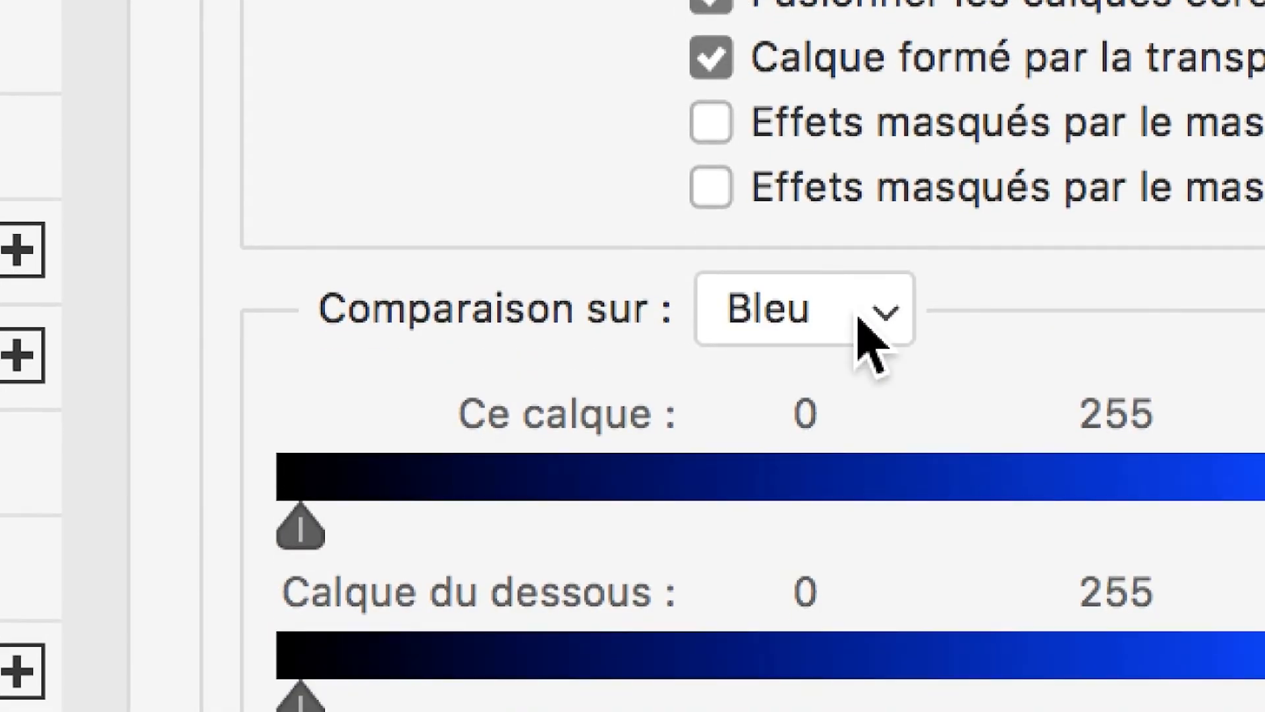
click(840, 196)
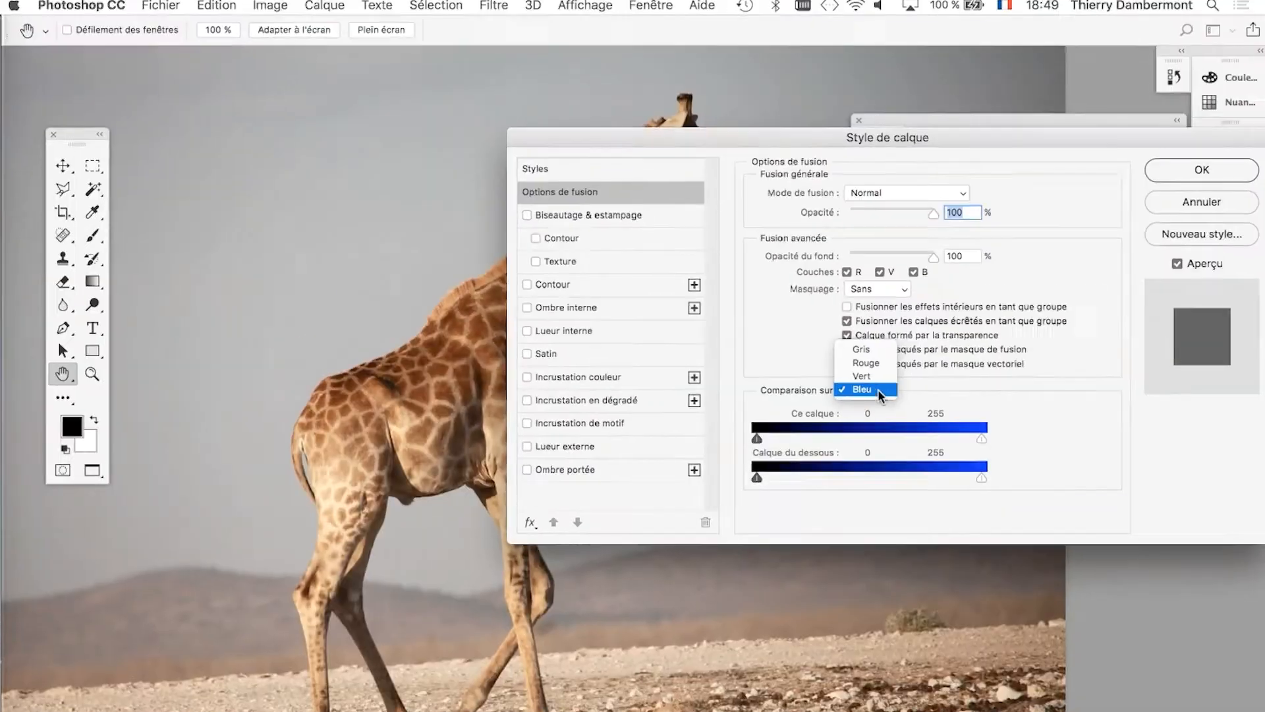
click(444, 288)
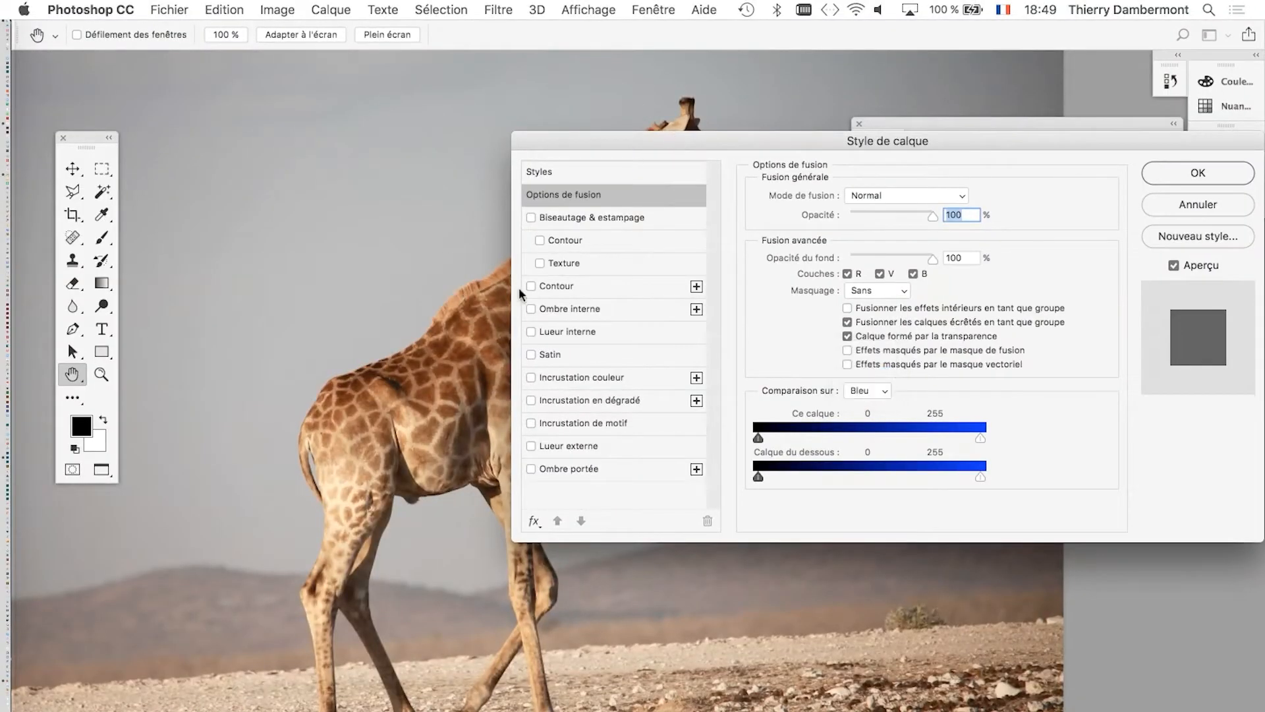
Reposition the Style de calque dialog and the image so the giraffe's head and neck are uncovered.
drag(813, 138, 868, 97)
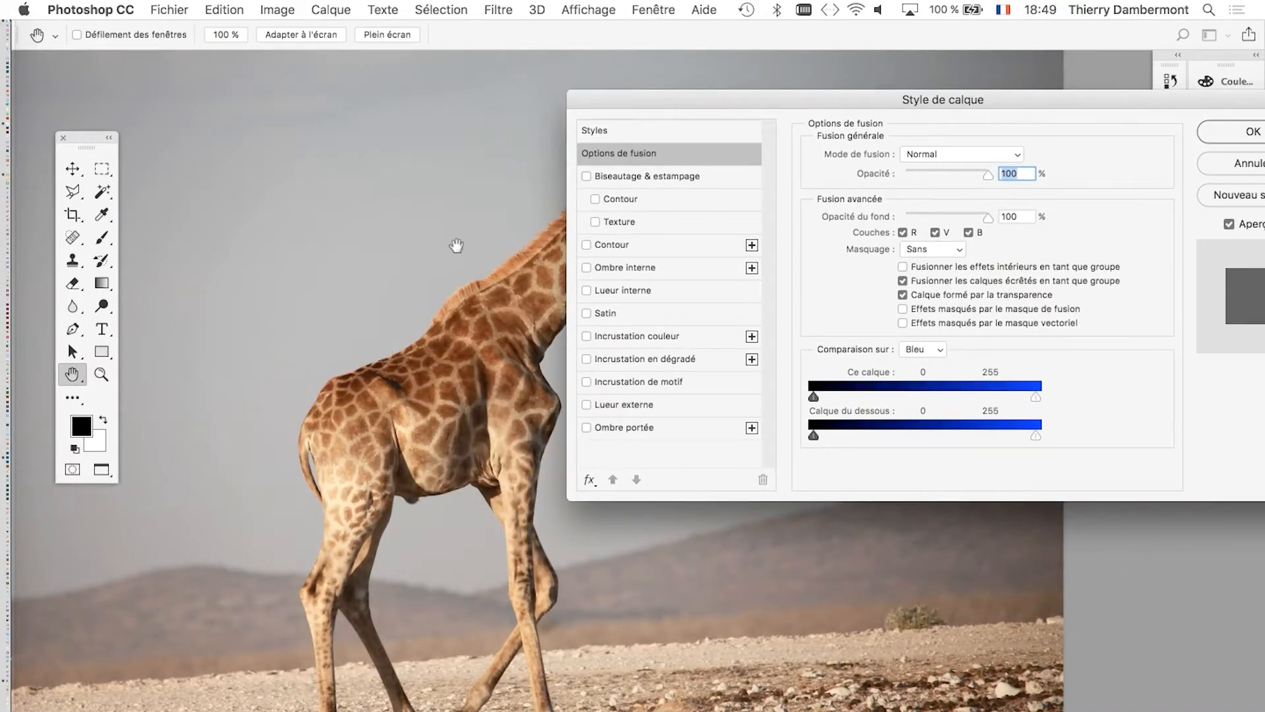
drag(456, 245, 192, 217)
drag(740, 99, 682, 75)
Lower the white limit of Ce calque to 160 in the blue comparison to hide the light sky around the giraffe.
drag(926, 374, 898, 372)
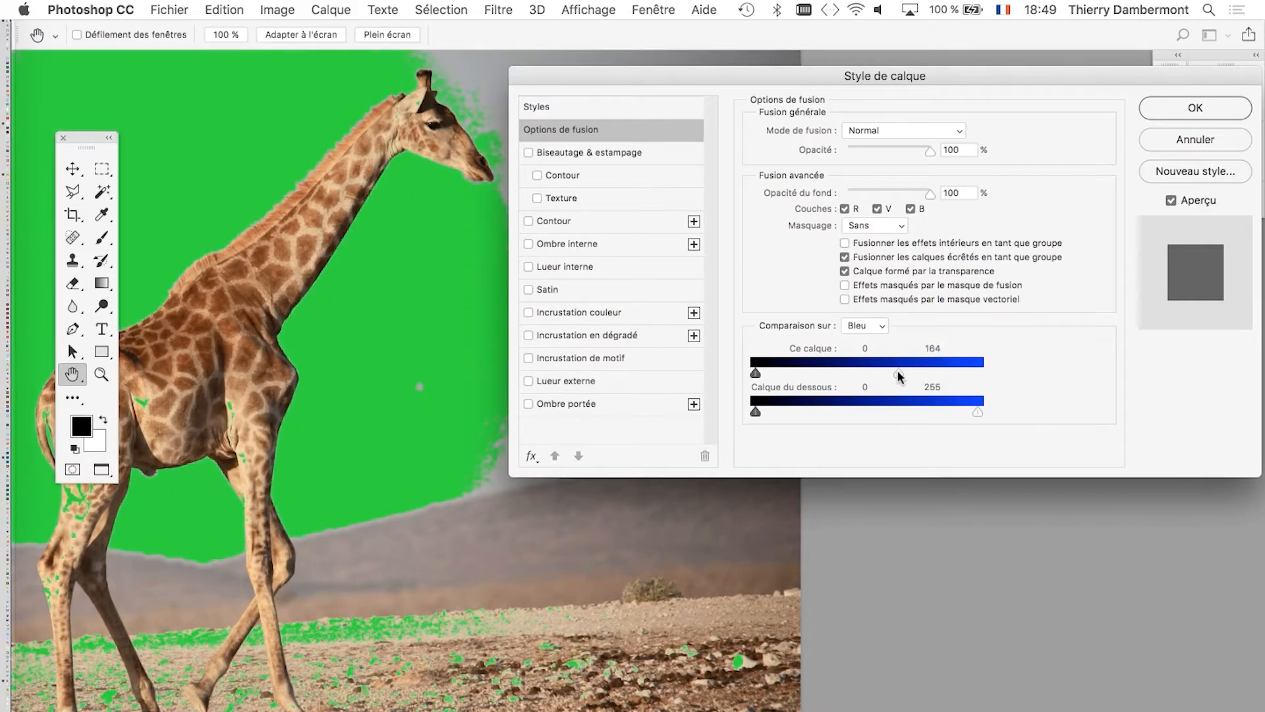
key(alt)
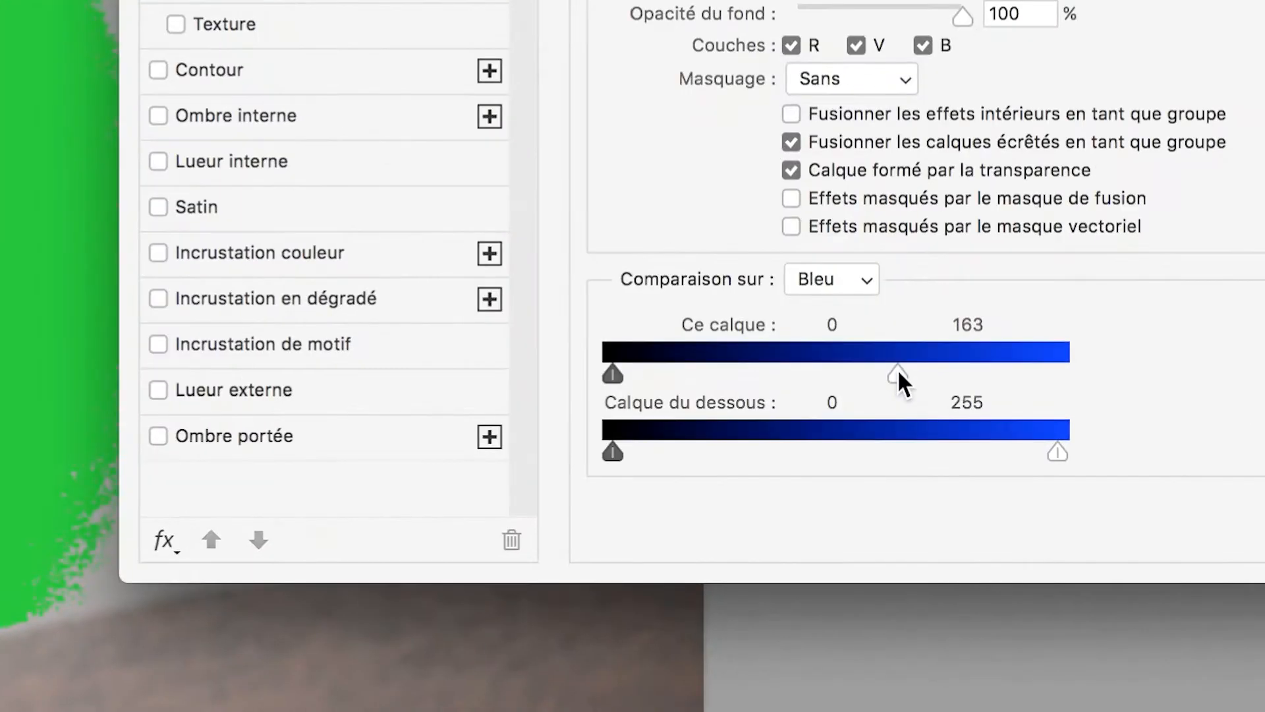
drag(897, 373, 1074, 374)
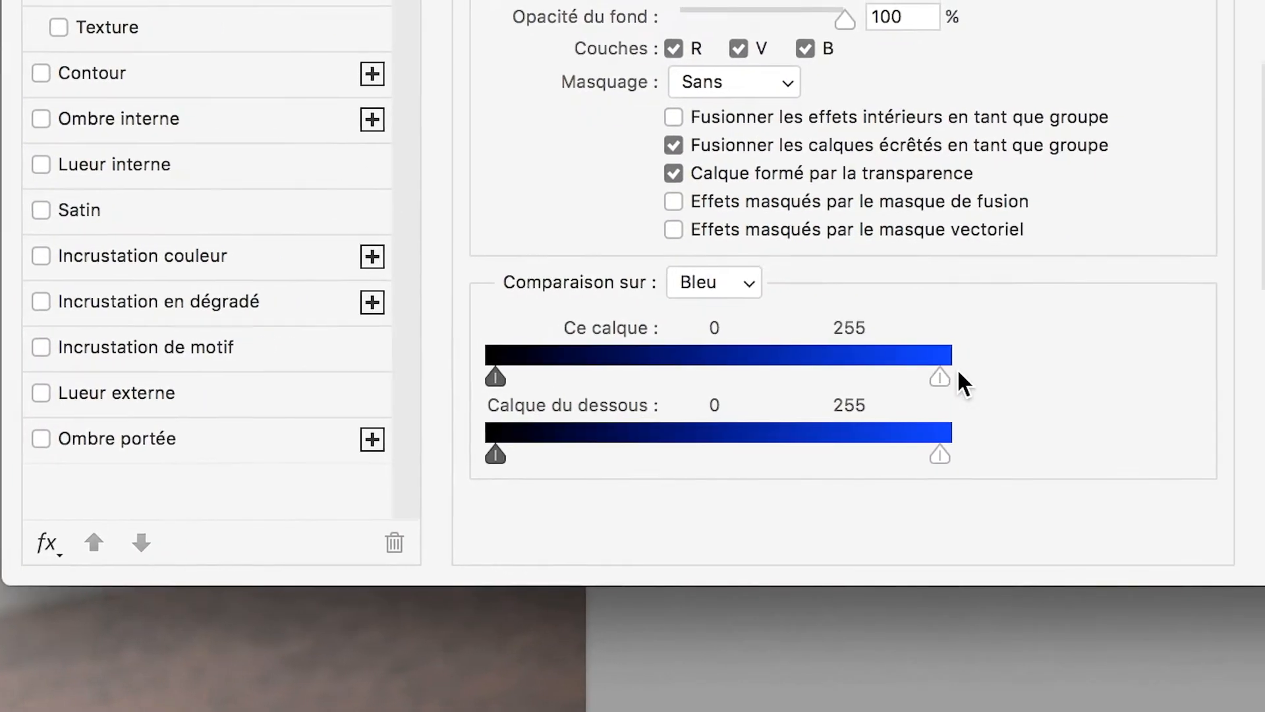
drag(955, 373, 897, 369)
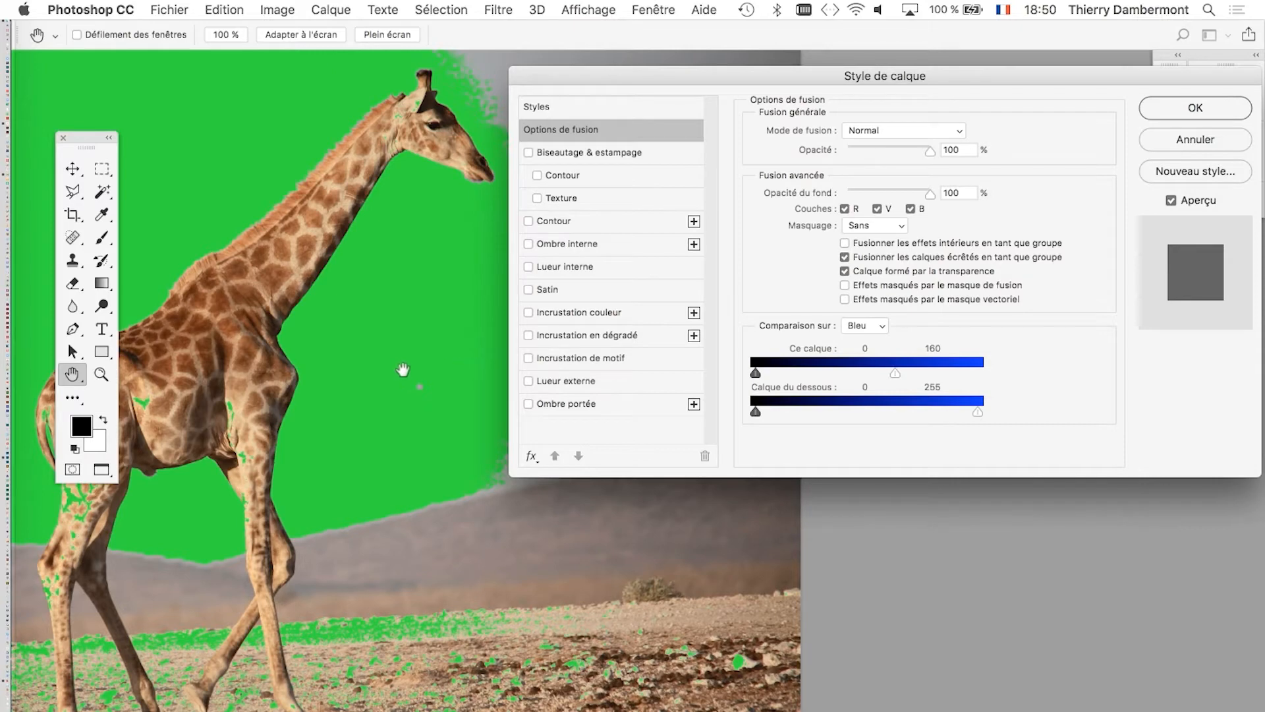
Try white limits between 159 and 172 for Ce calque in the blue comparison and return the limit to 160.
drag(381, 376, 534, 381)
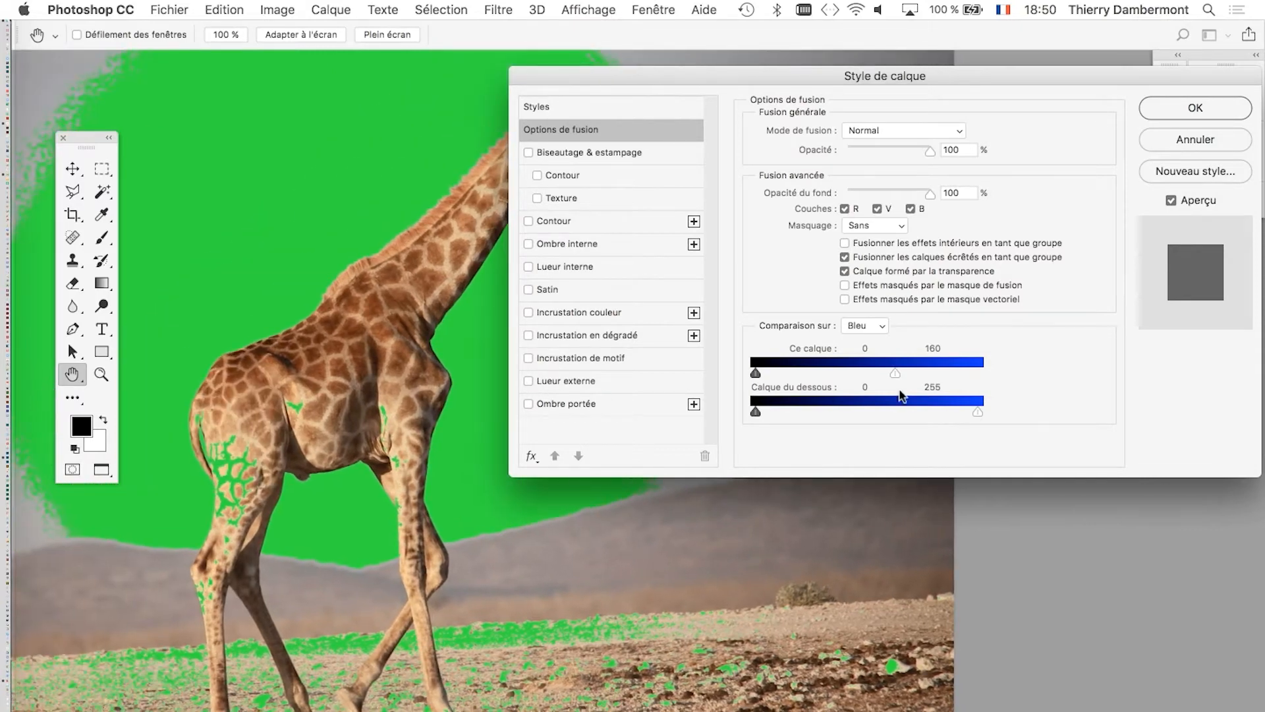
drag(897, 371, 907, 371)
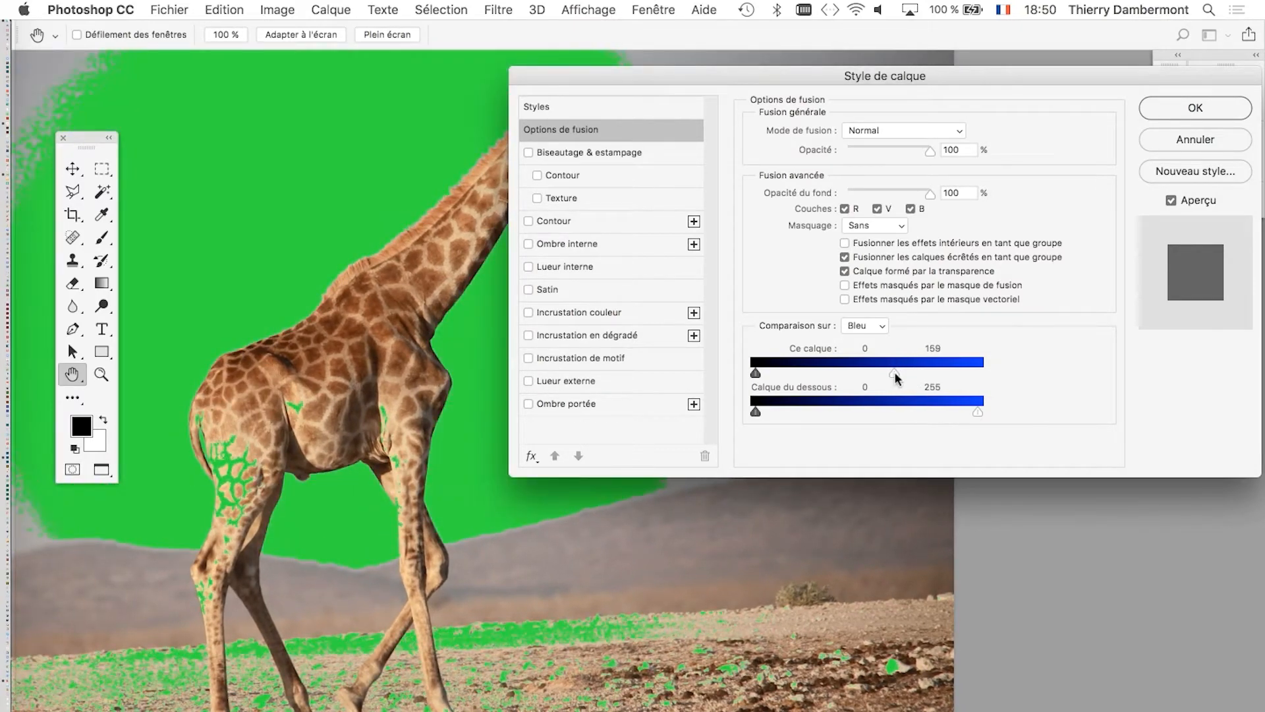
drag(703, 81, 862, 70)
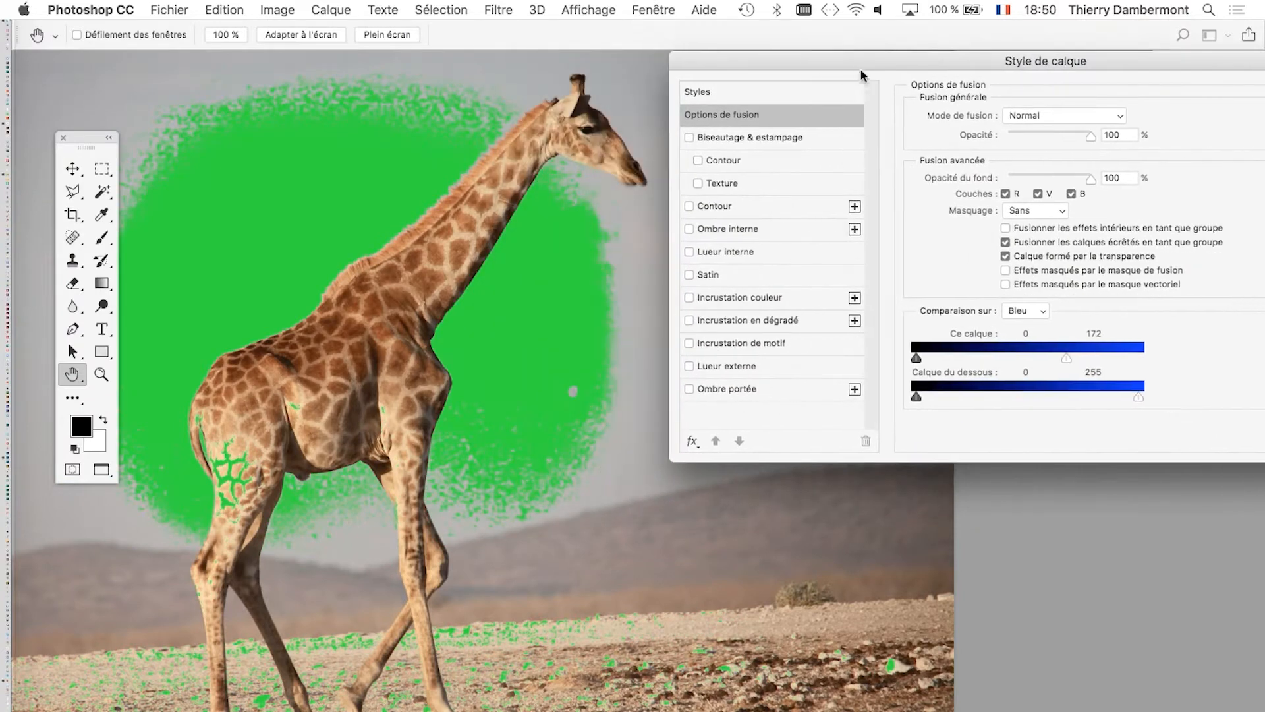
drag(1067, 360, 1056, 360)
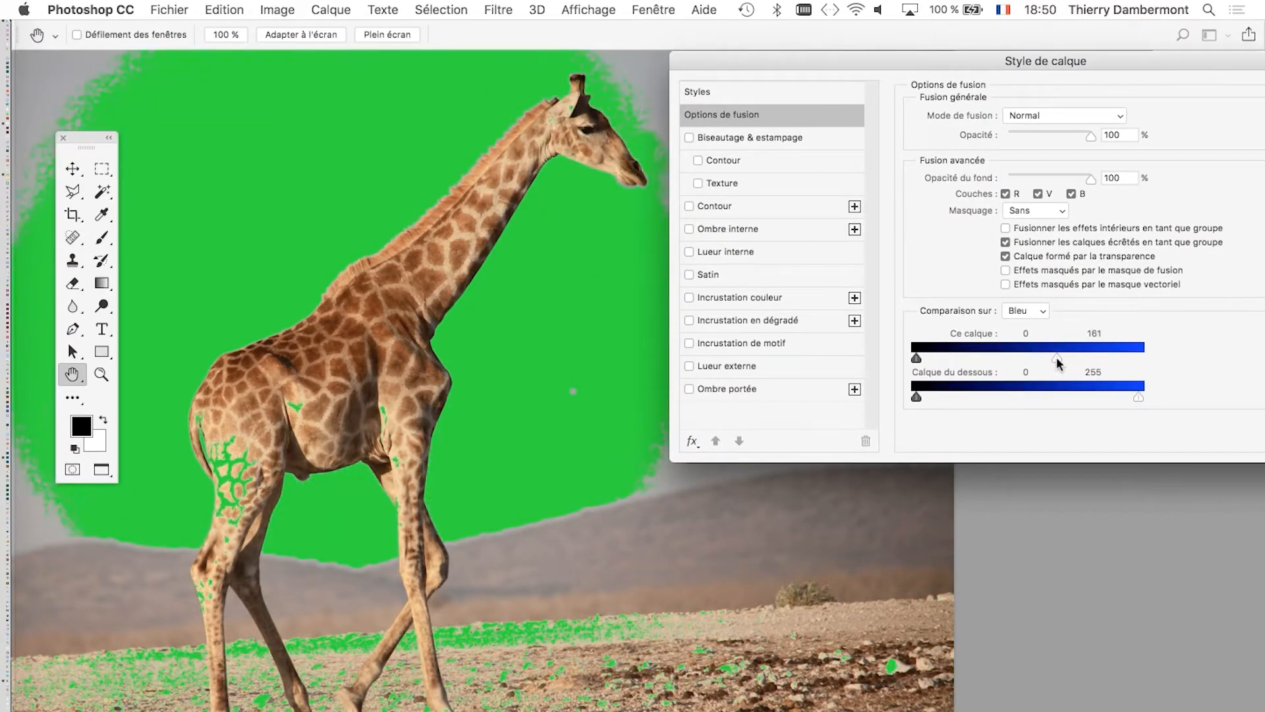
Split the white limit of Ce calque into 105 / 167 to soften the transition along the giraffe's mane.
scroll(526, 117, up, 8)
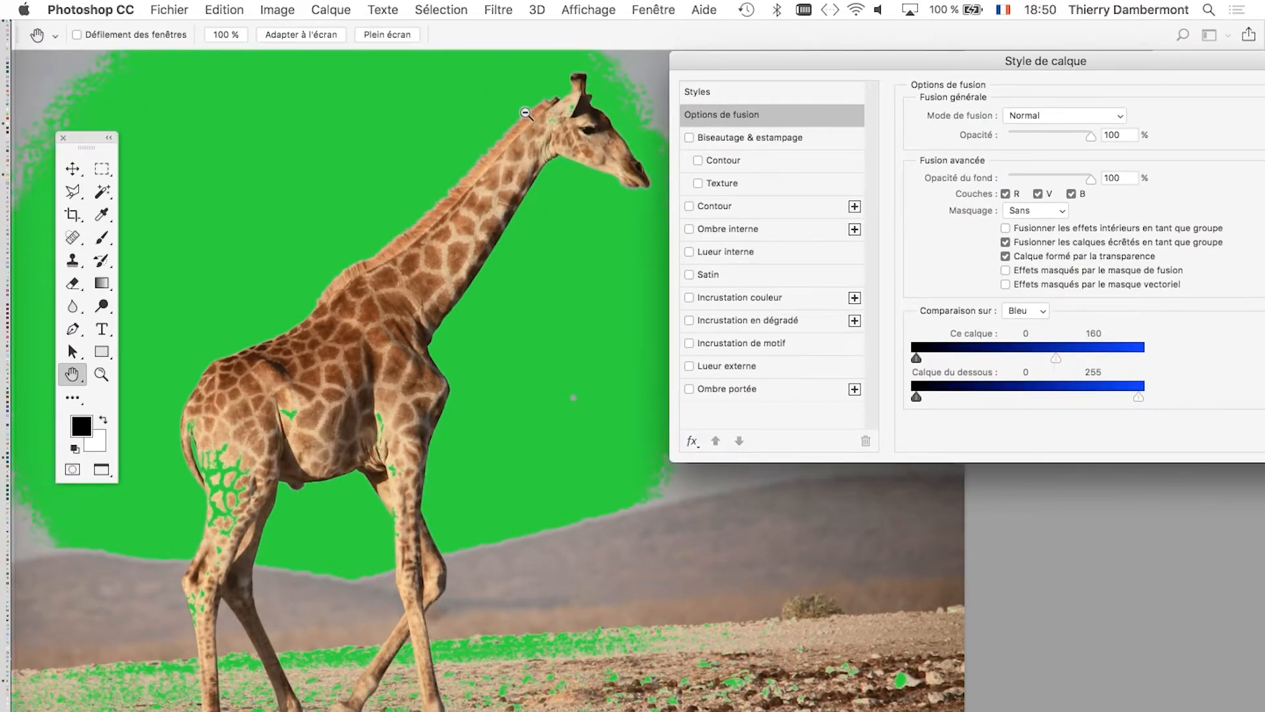
scroll(526, 116, up, 4)
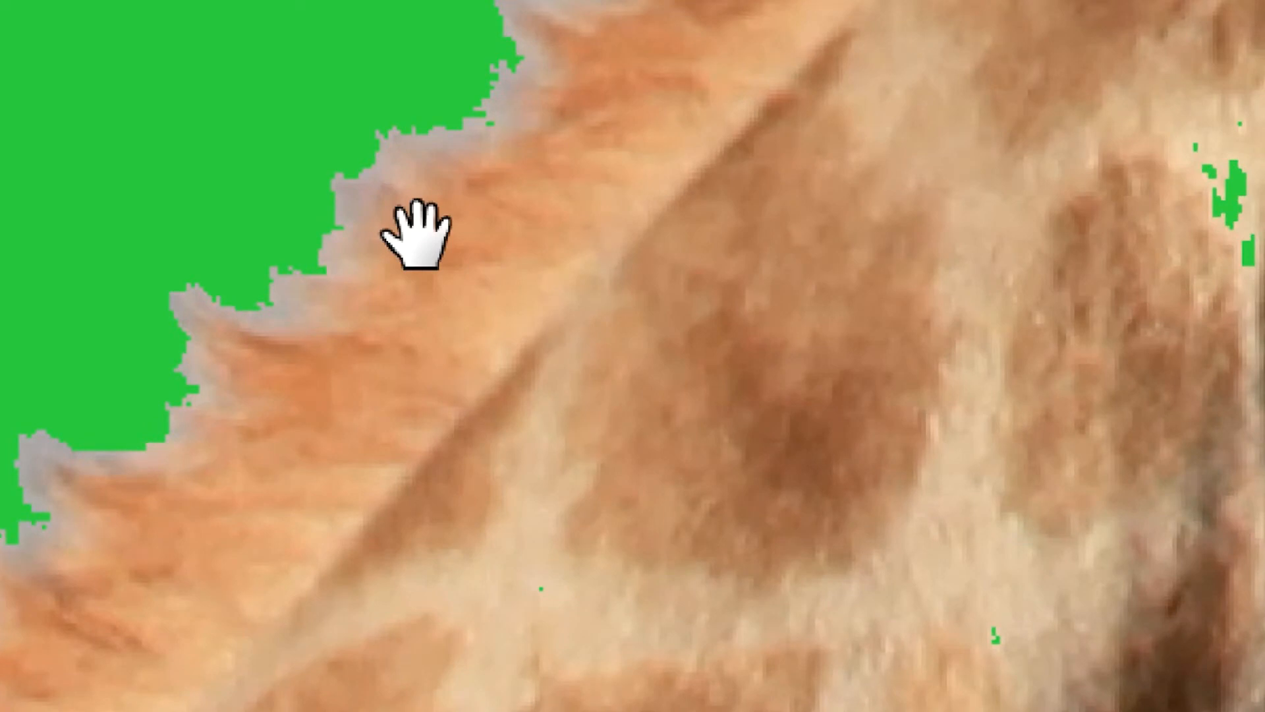
drag(416, 234, 807, 675)
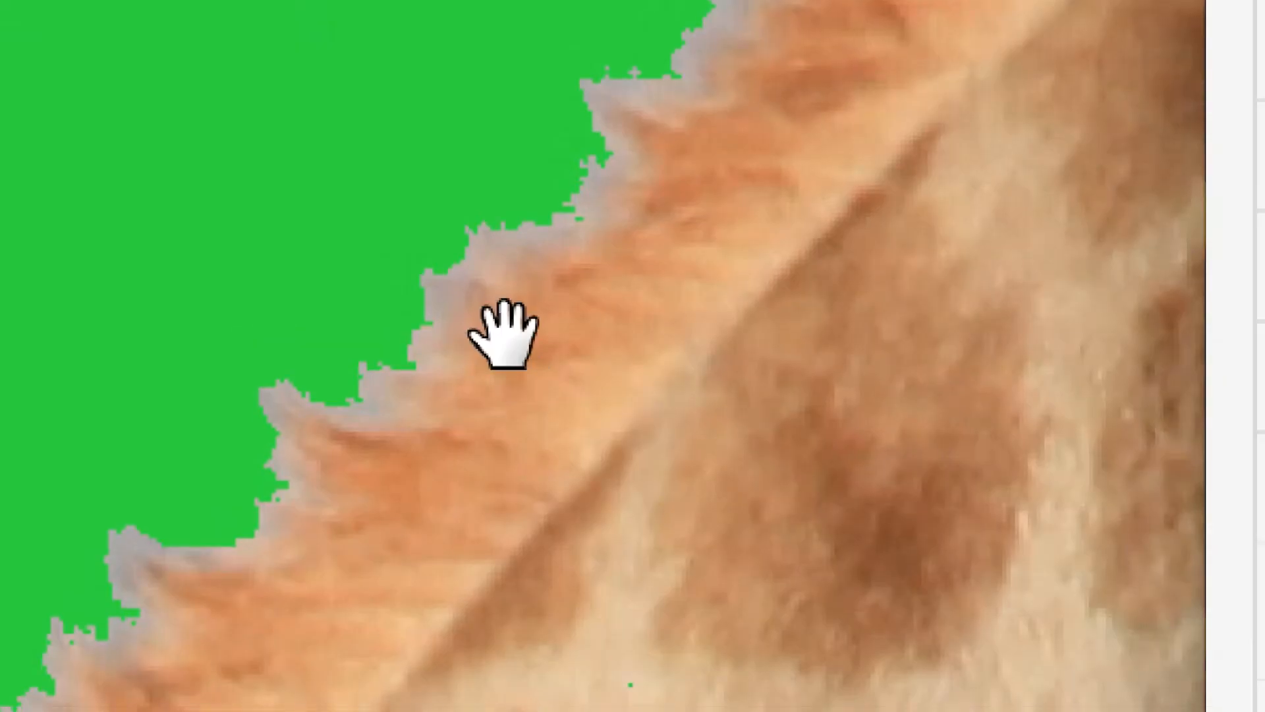
alt+click(506, 336)
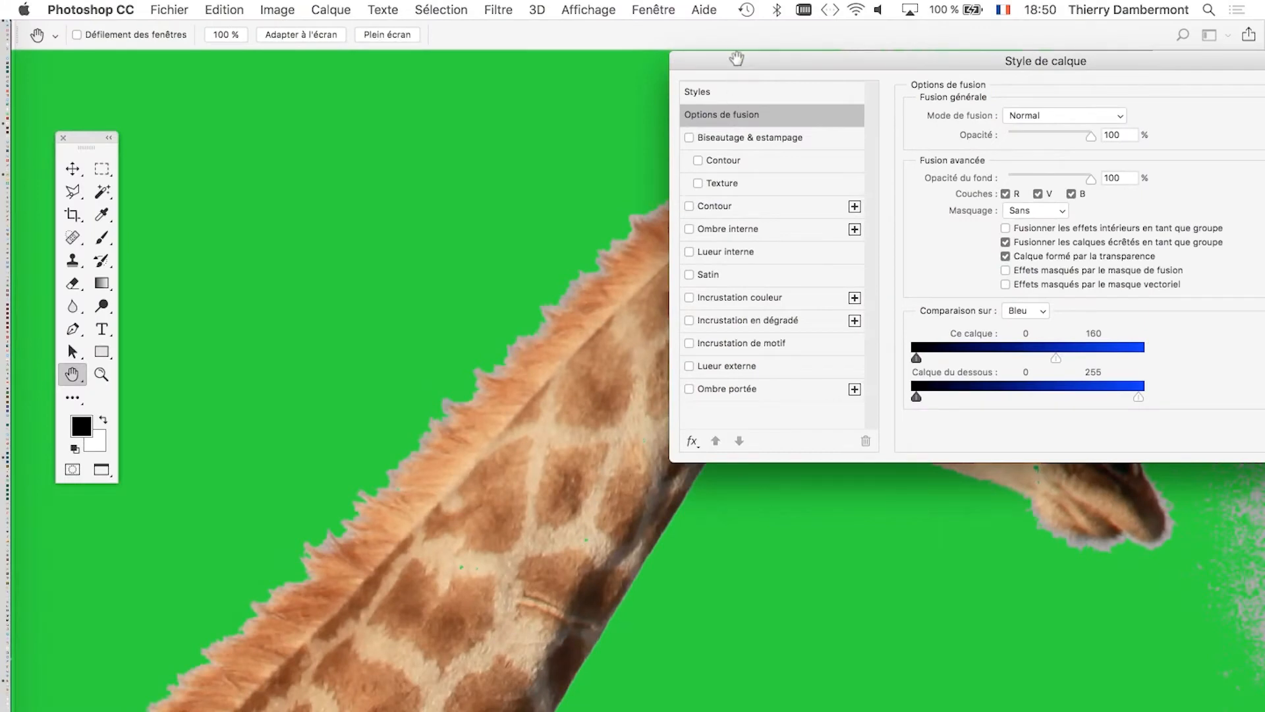
drag(736, 57, 679, 56)
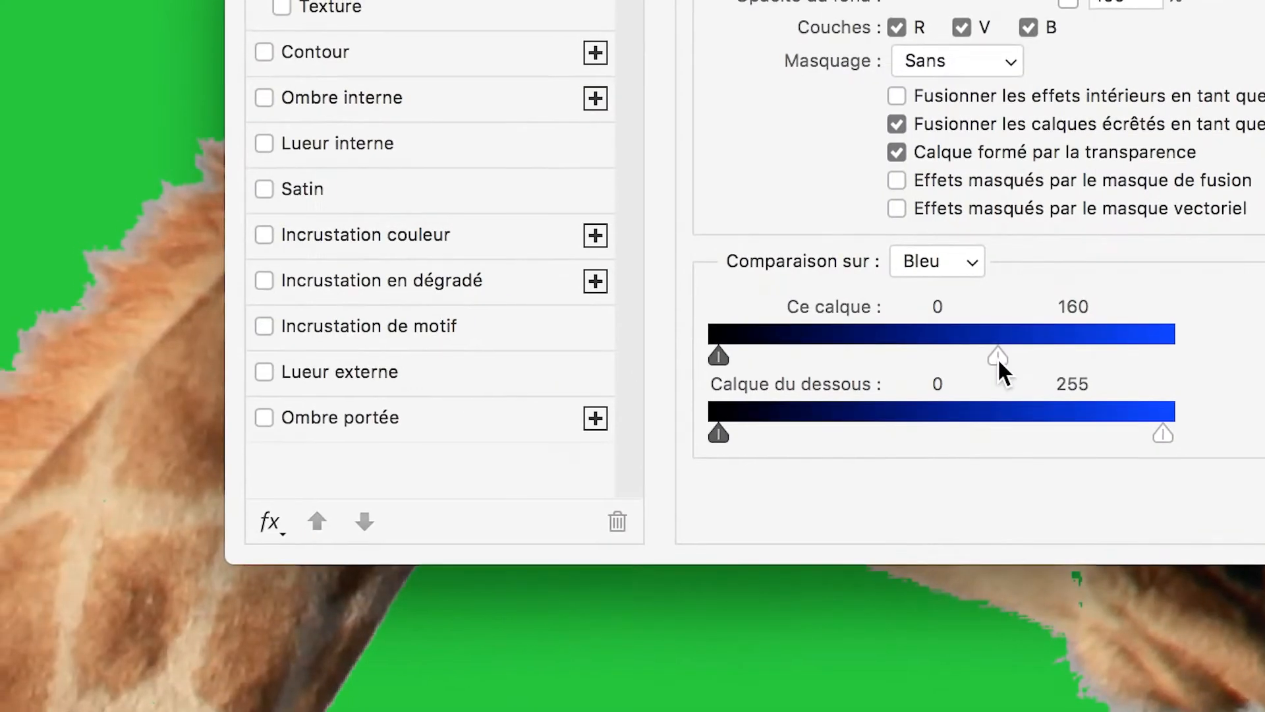
mouse_move(996, 357)
mouse_down()
mouse_move(981, 358)
mouse_move(1031, 359)
mouse_move(937, 355)
mouse_move(979, 360)
mouse_up()
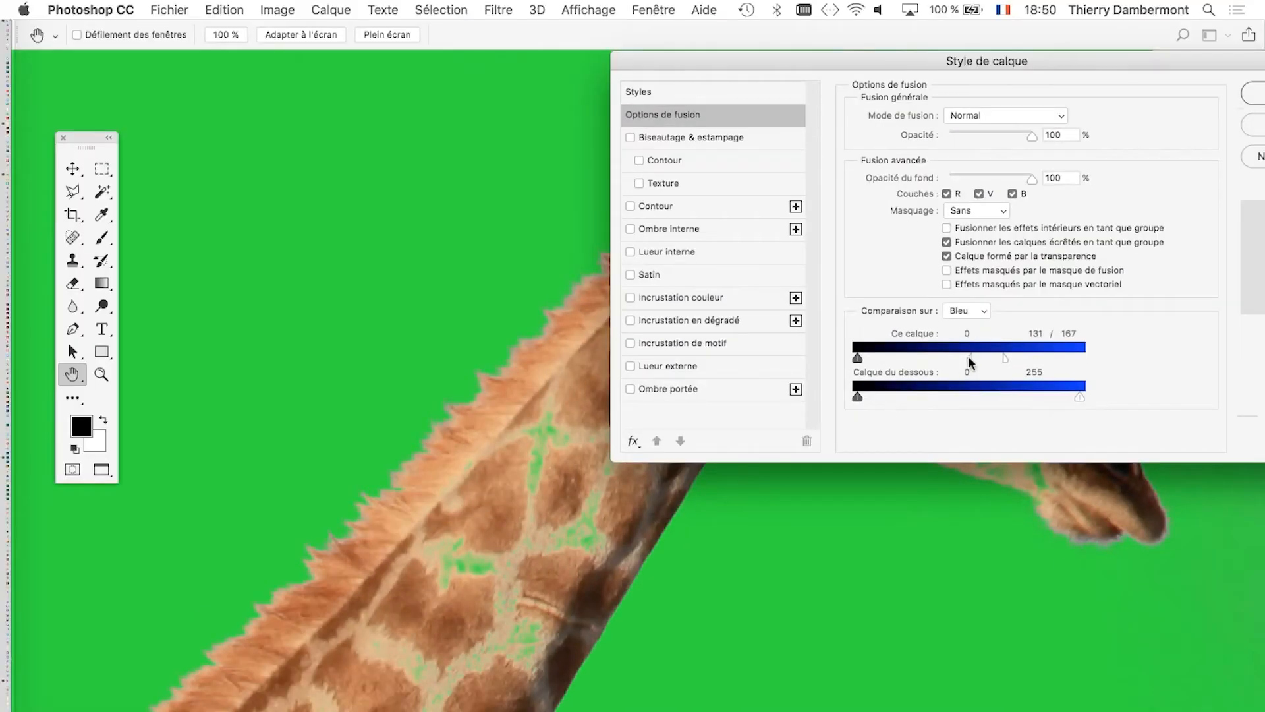
drag(969, 357, 947, 354)
Examine the softened cut-out on the giraffe's head, neck and body and in the sky, keeping the Style de calque dialog clear of it.
drag(966, 58, 581, 60)
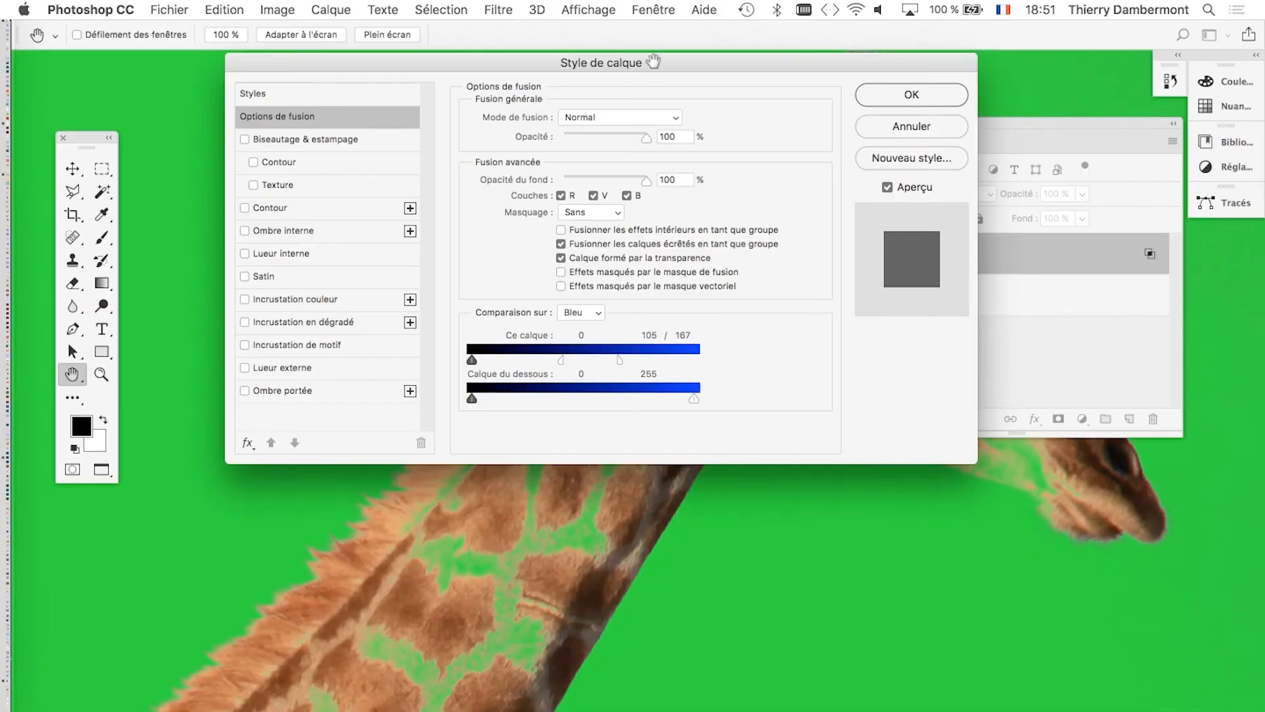
drag(653, 59, 631, 388)
drag(668, 239, 484, 239)
drag(620, 297, 640, 99)
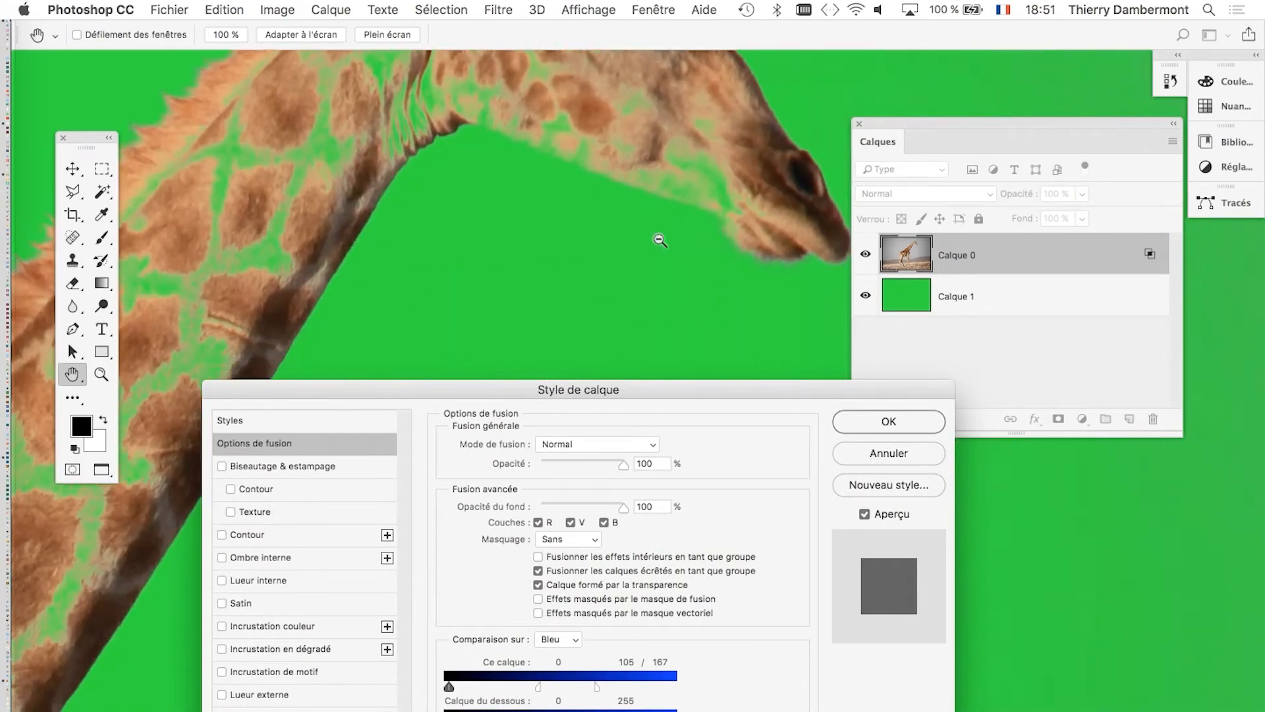
alt+click(660, 240)
scroll(660, 241, down, 4)
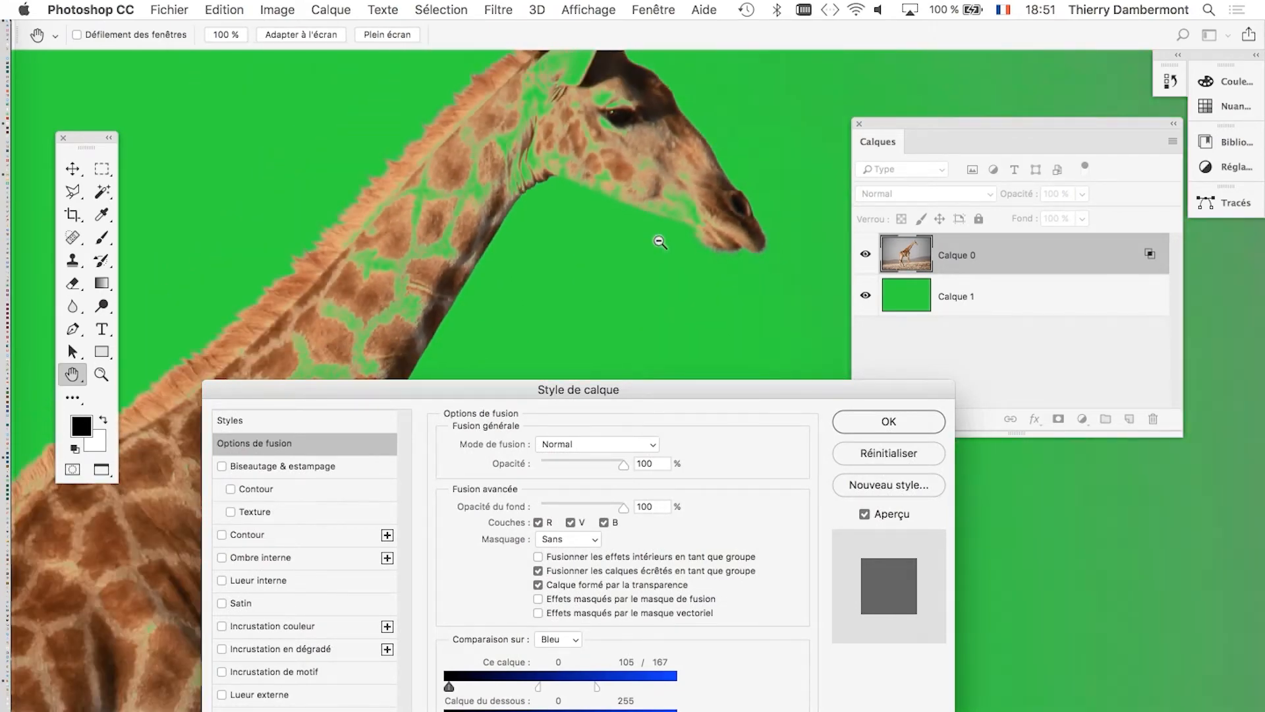
drag(617, 169, 603, 258)
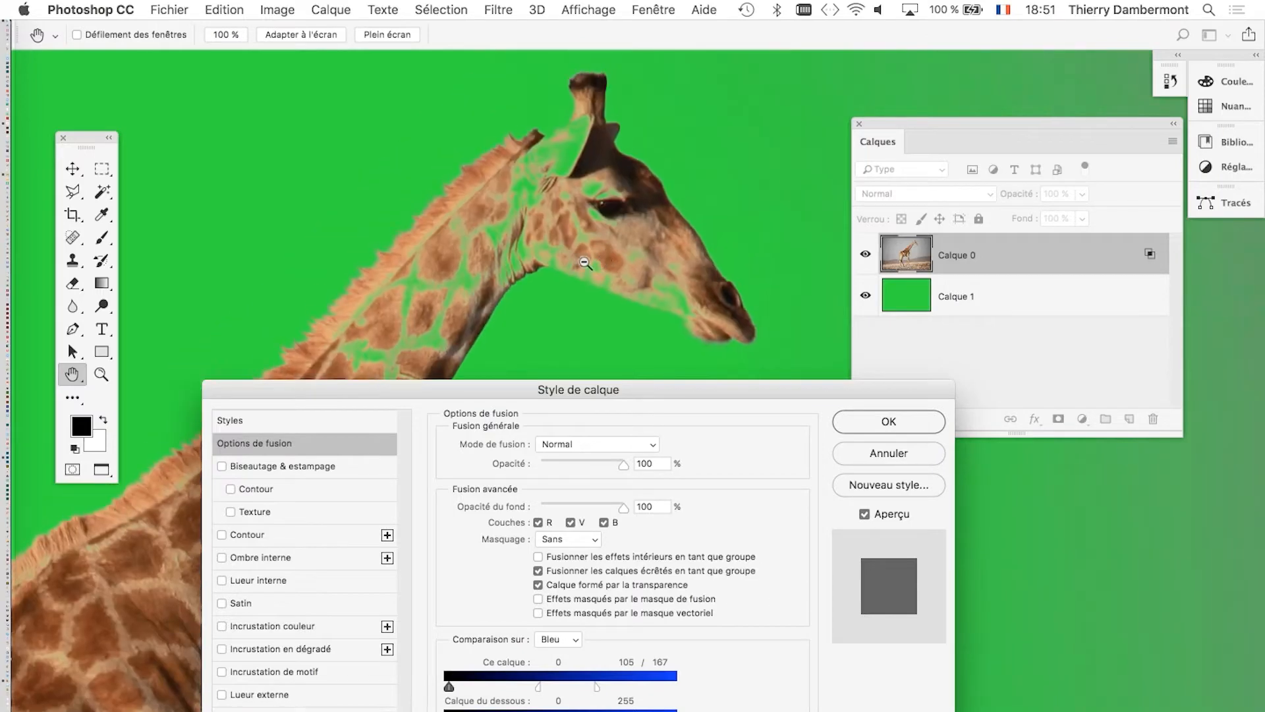
drag(517, 389, 991, 261)
scroll(539, 362, down, 5)
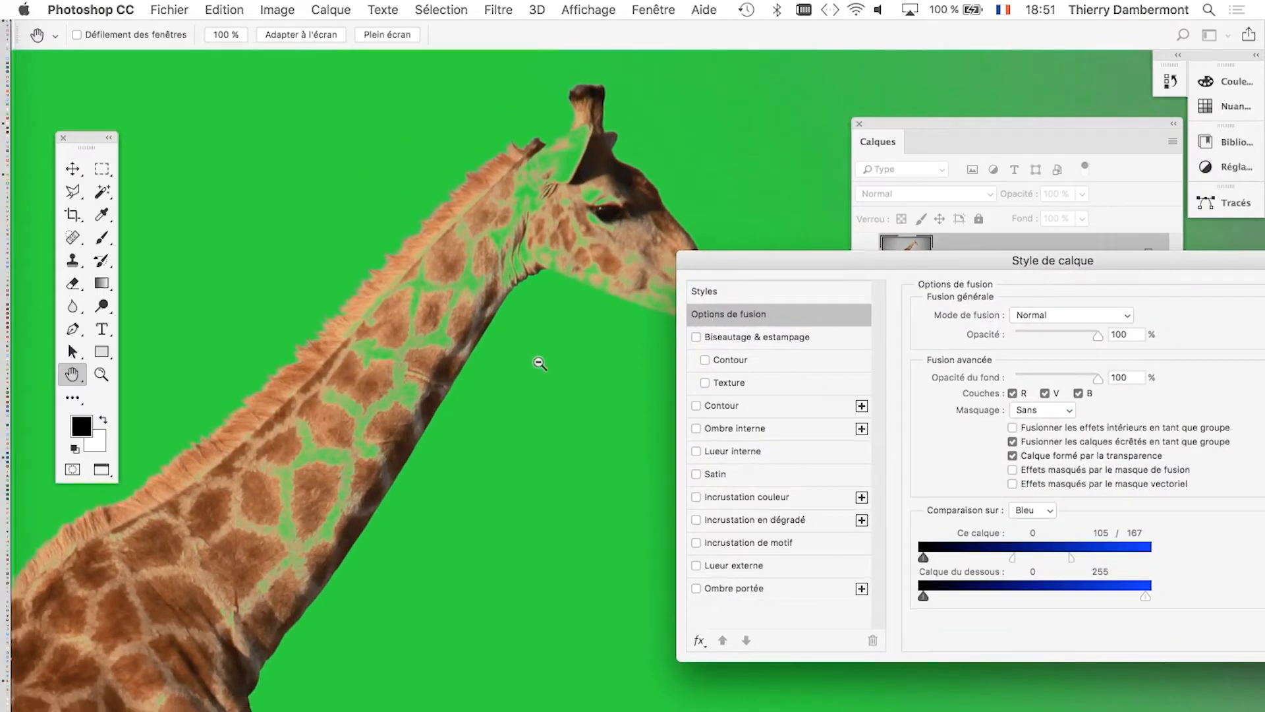
drag(435, 478, 472, 259)
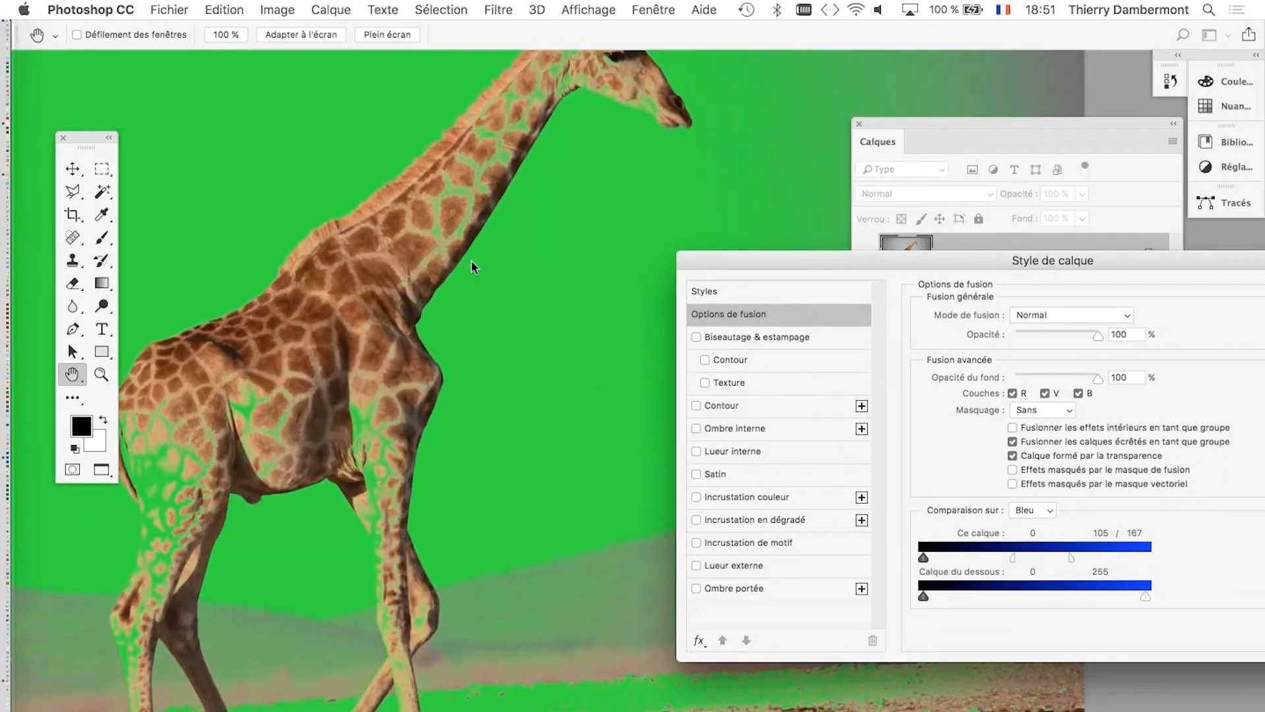
drag(600, 267, 410, 257)
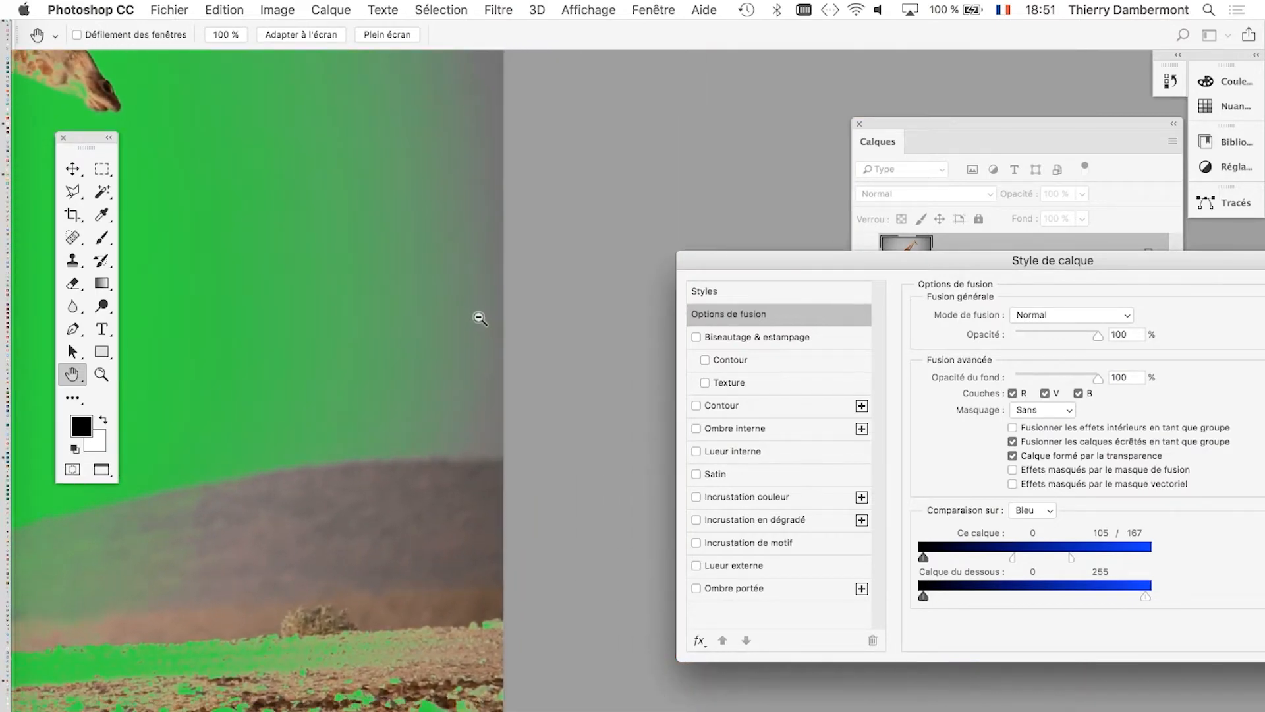
scroll(476, 316, down, 3)
scroll(418, 311, down, 3)
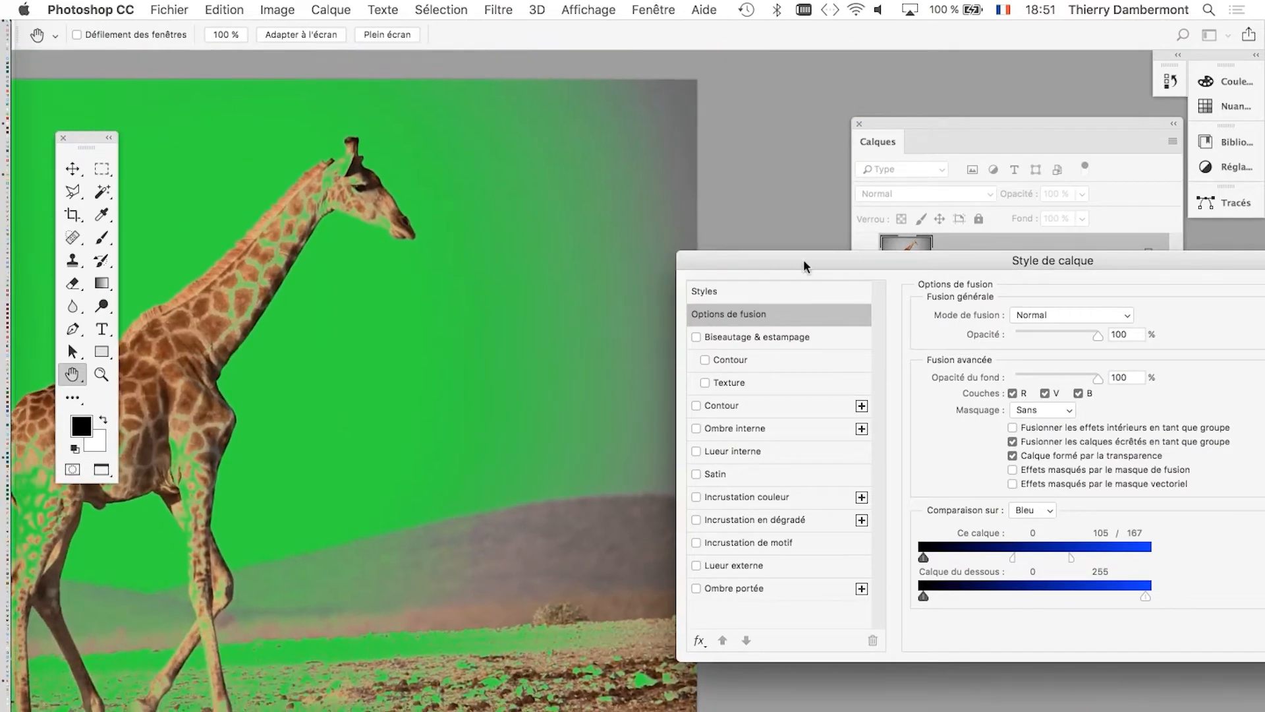
Apply the blending options to Calque 0 and bring the whole giraffe into view with the Calques panel beside it.
drag(784, 259, 371, 106)
click(951, 140)
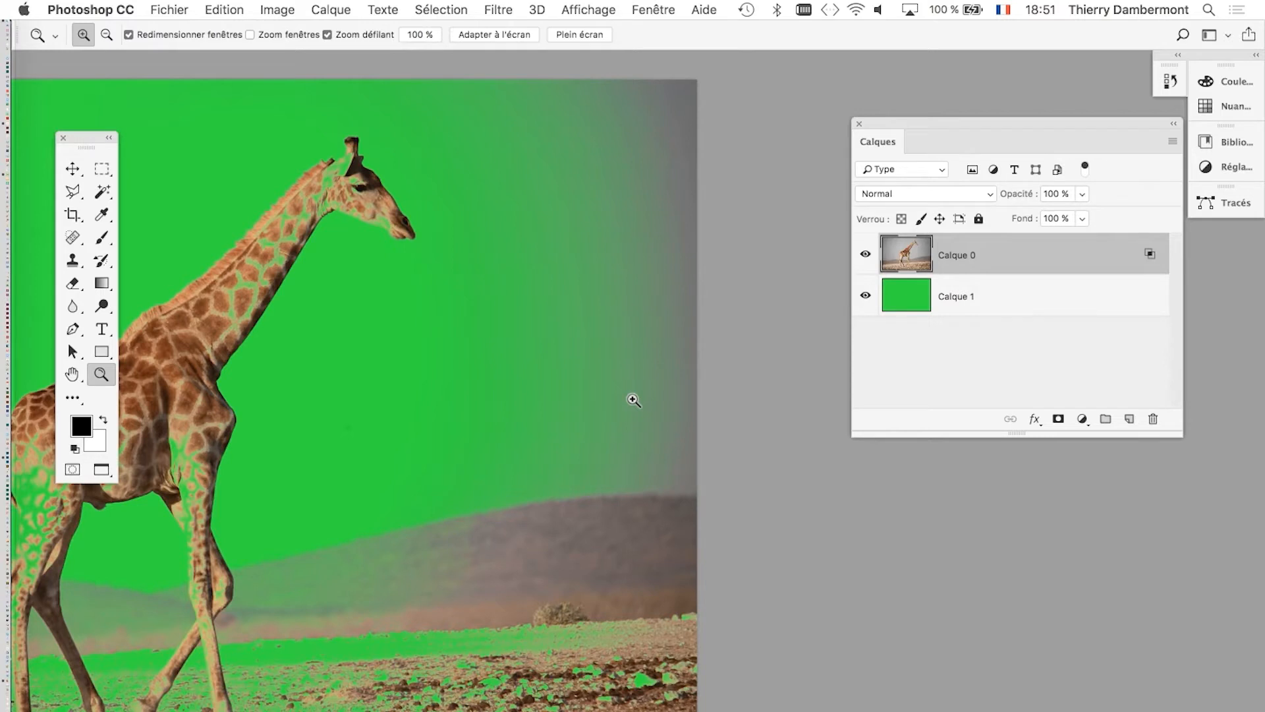
click(382, 247)
click(342, 189)
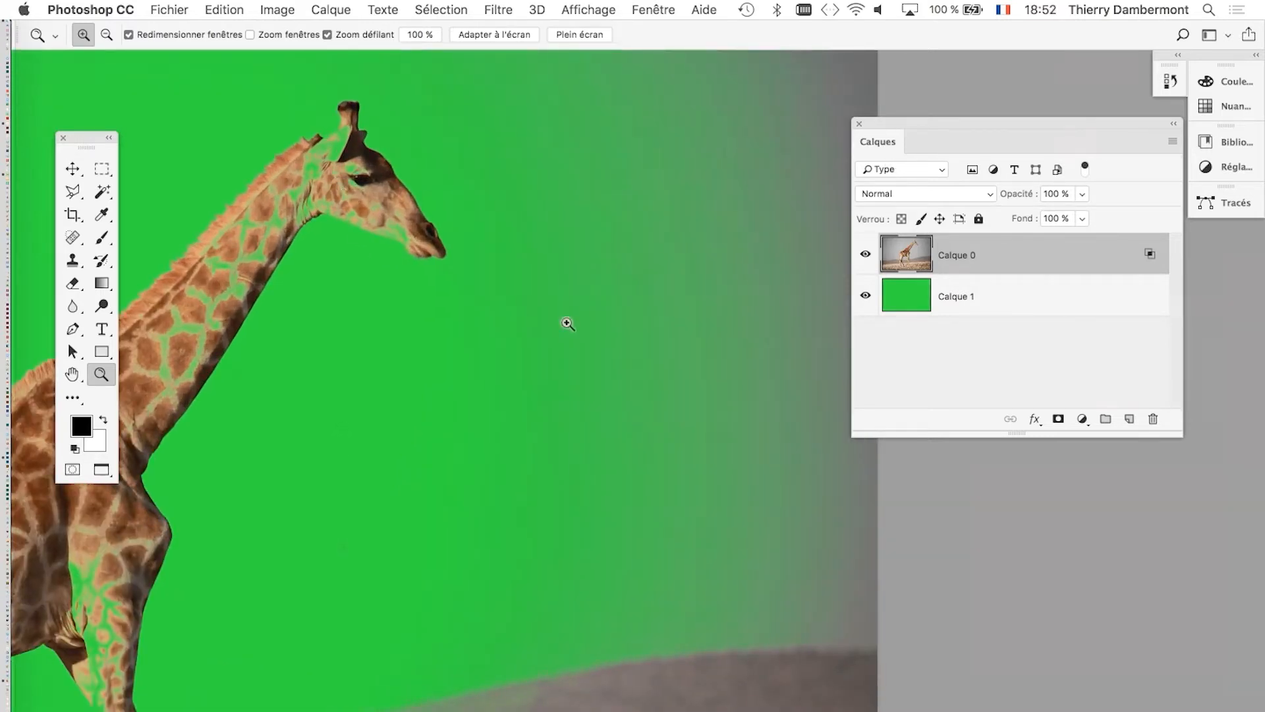
alt+click(468, 334)
drag(408, 320, 652, 257)
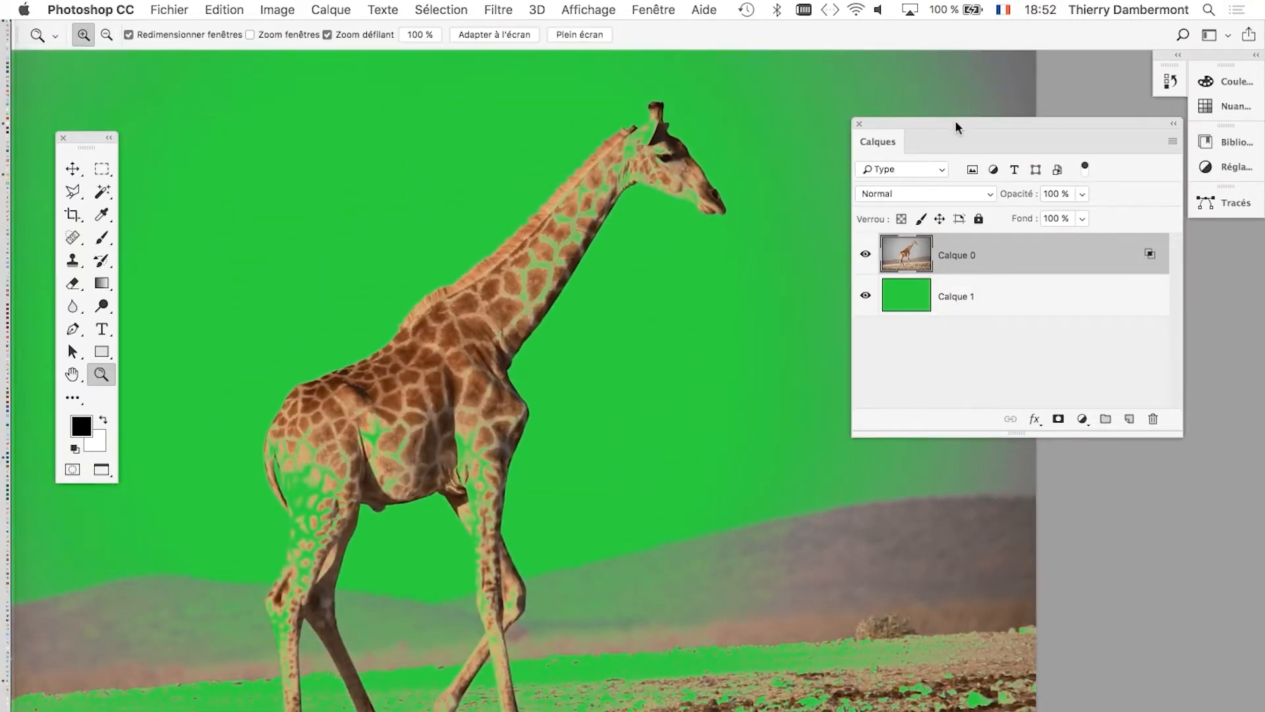
drag(955, 120, 892, 95)
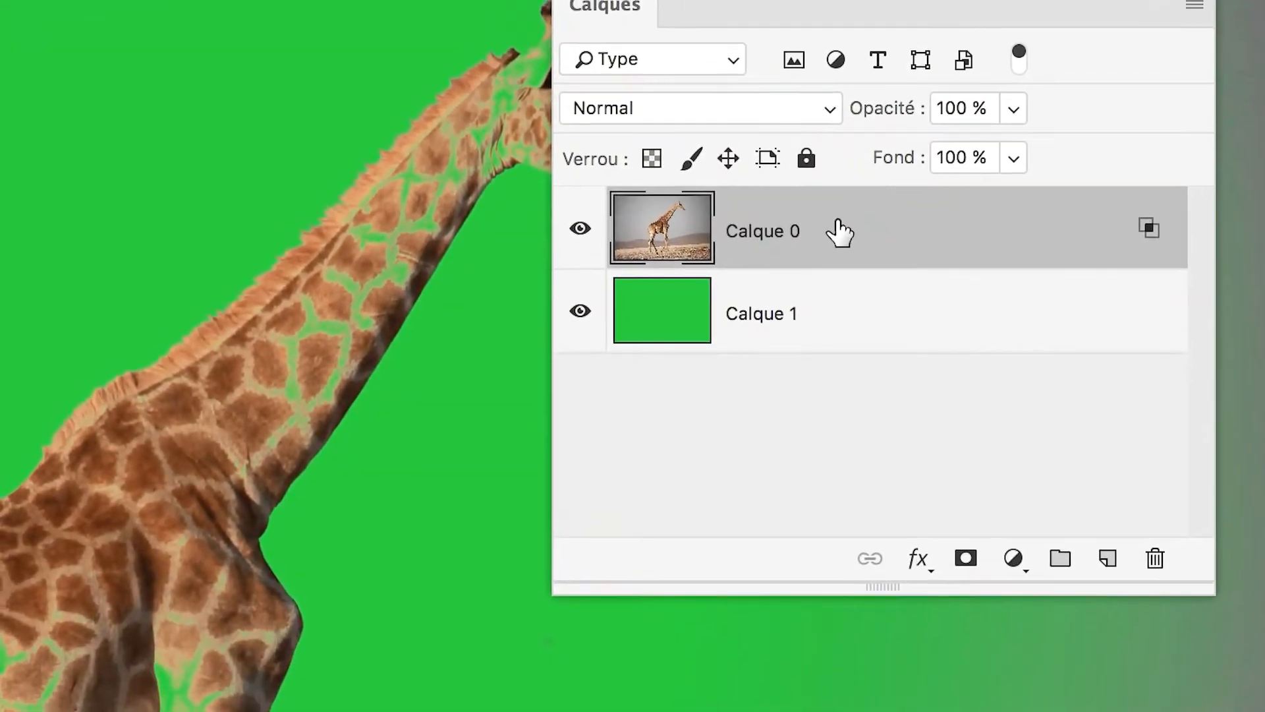
Duplicate Calque 0 and reset the Ce calque white limit in the copy's blending options so the copy is fully opaque.
drag(839, 232, 1082, 506)
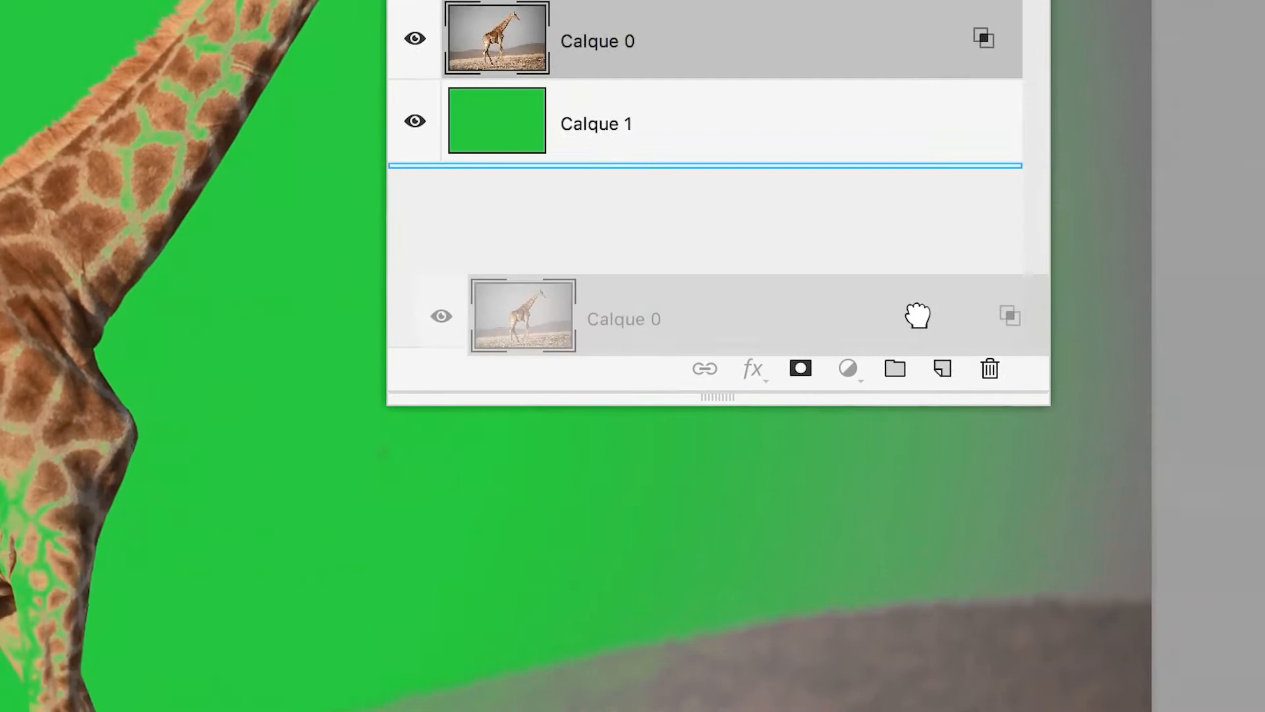
mouse_move(918, 316)
mouse_down()
mouse_move(945, 376)
mouse_move(923, 331)
mouse_up()
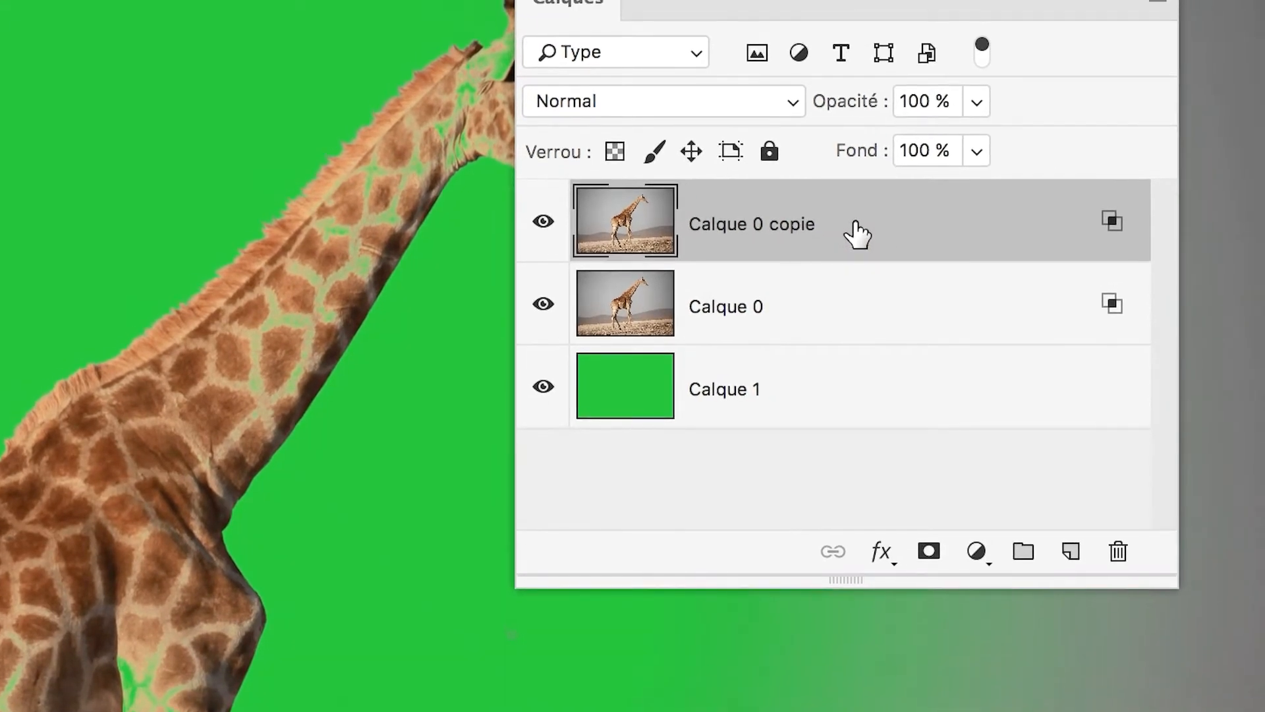
double_click(857, 234)
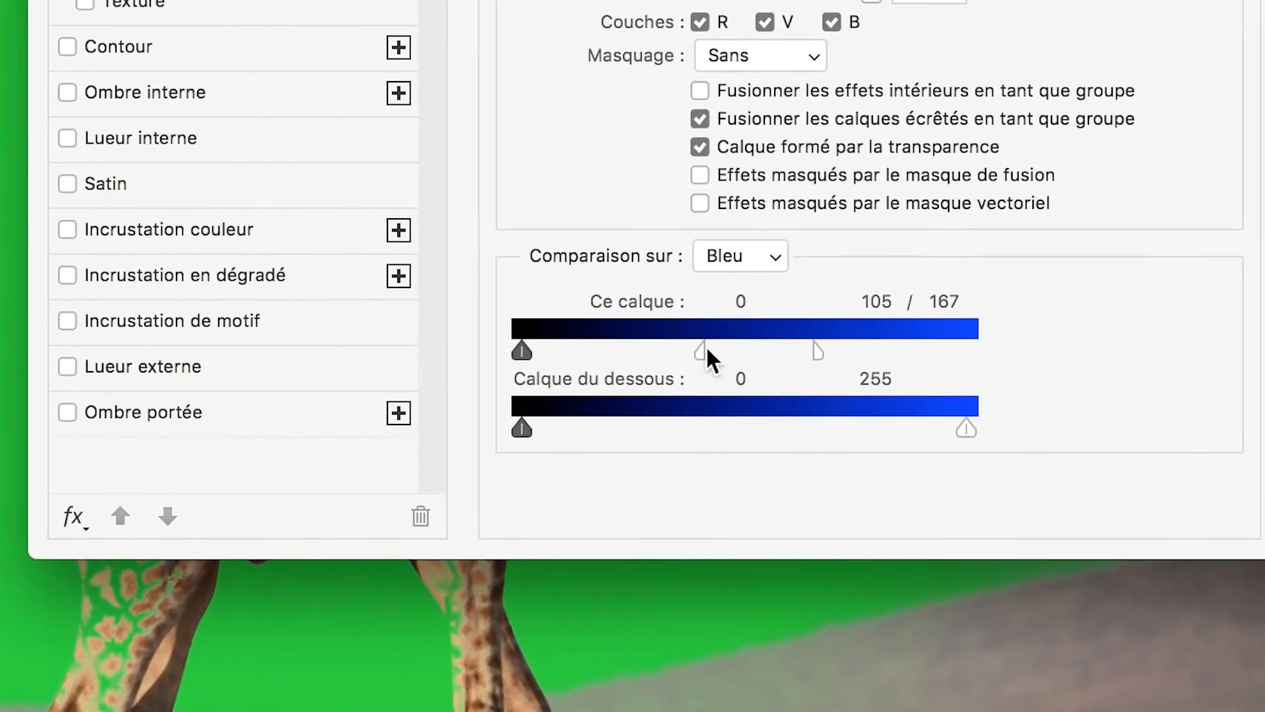
drag(610, 399, 907, 391)
click(954, 169)
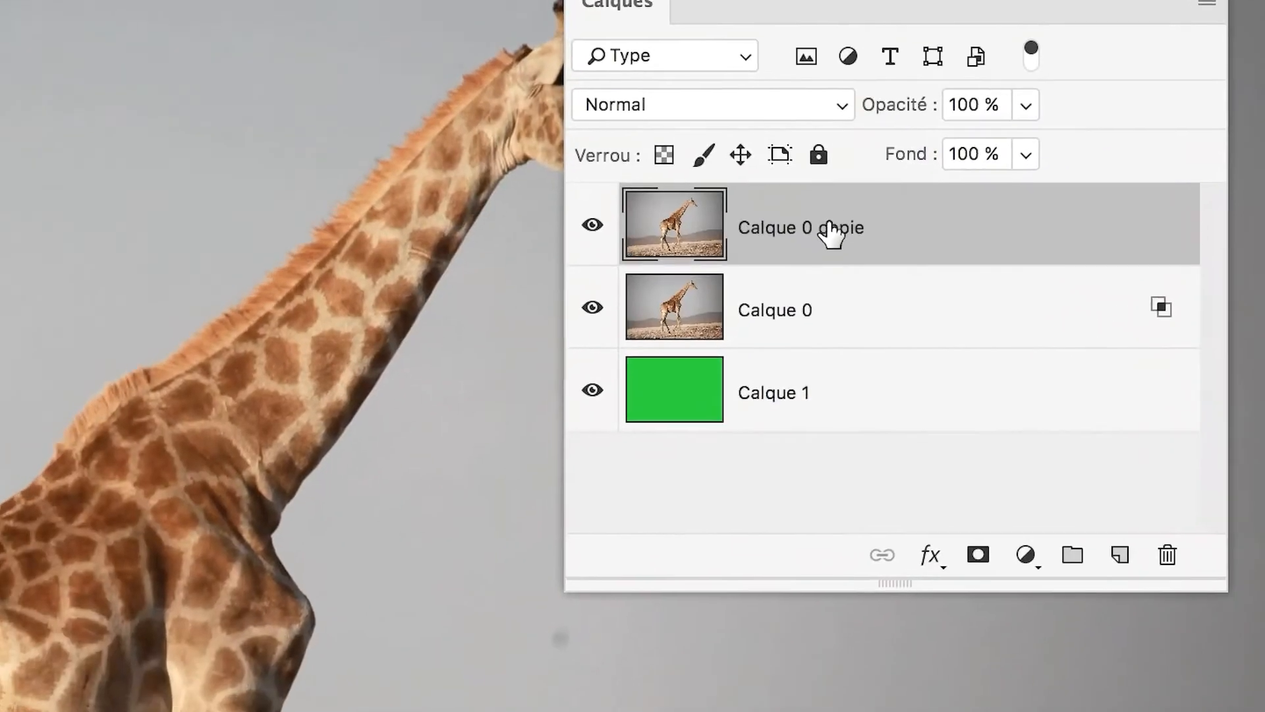
Rename the duplicated layer as bouche trous.
double_click(794, 223)
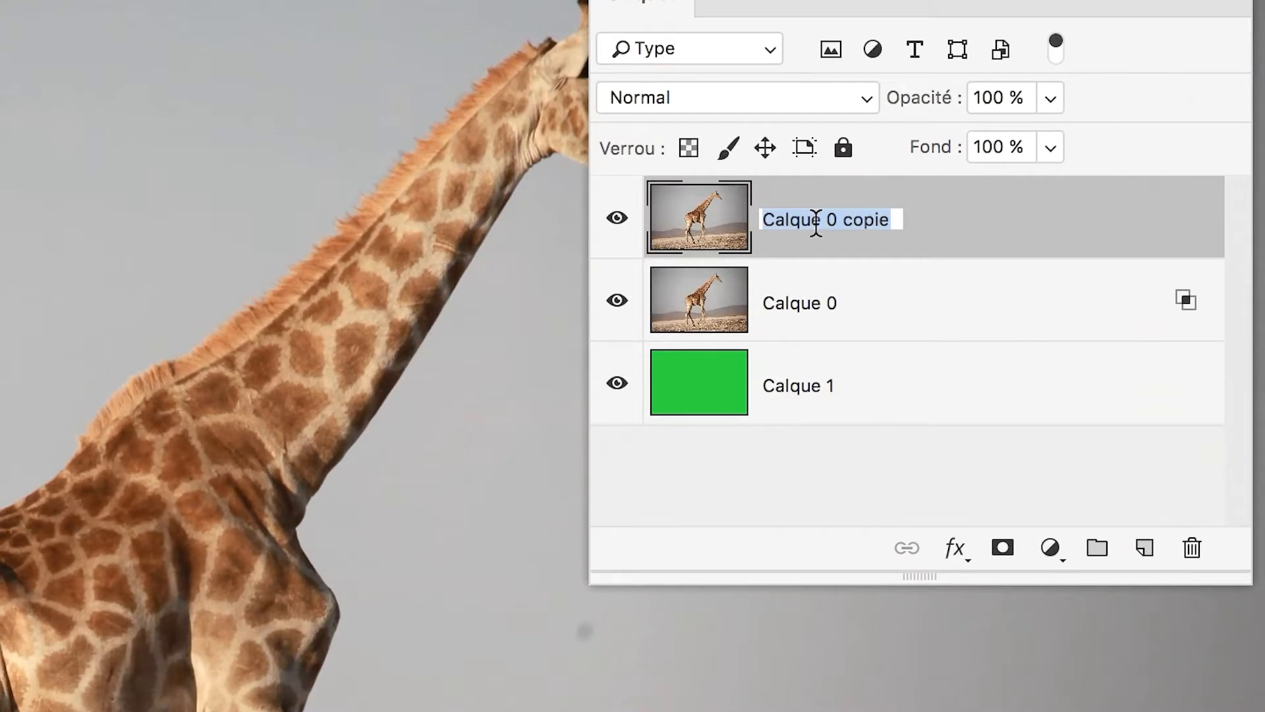
text(bouche trous)
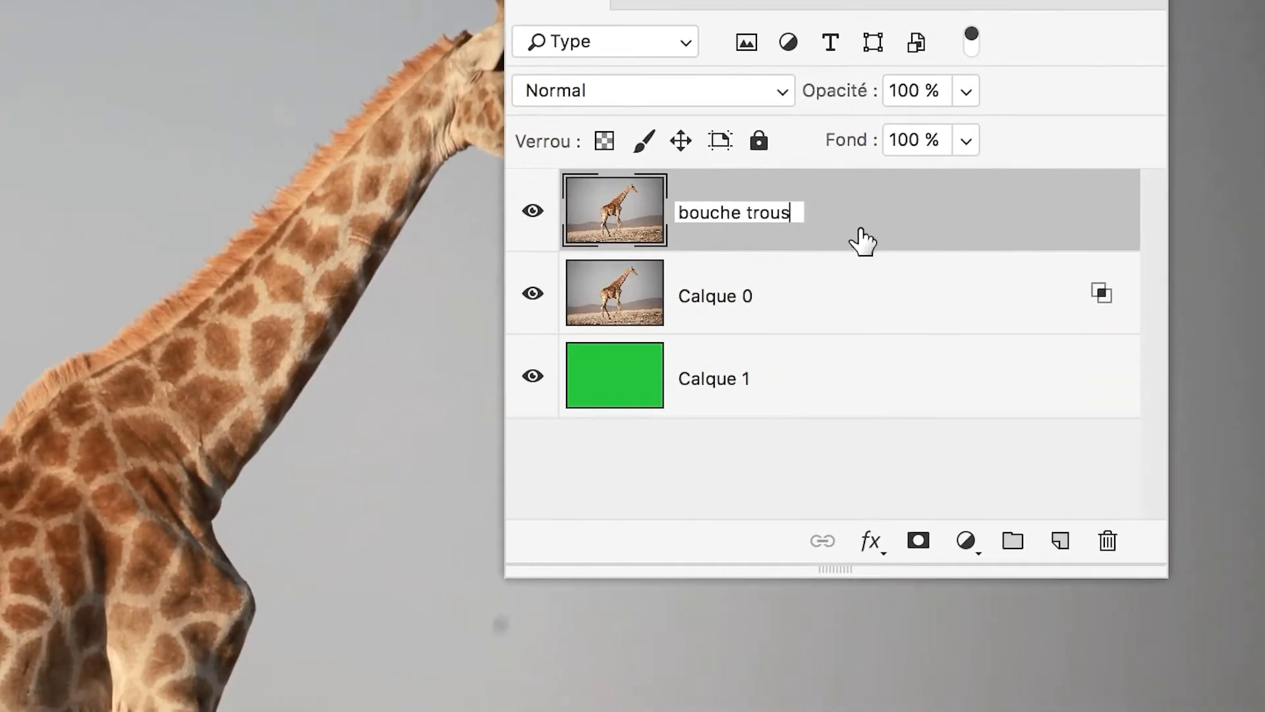
click(944, 248)
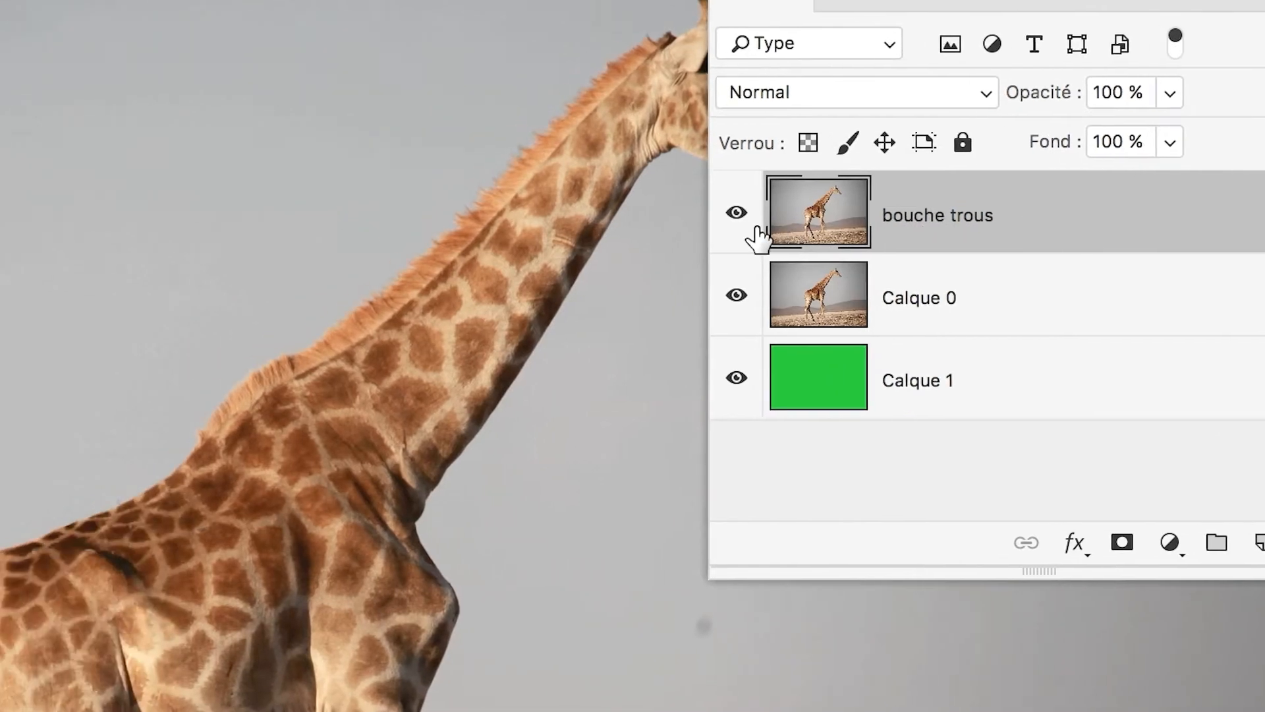
Hide and show the bouche trous layer to compare the intact giraffe with the holes in Calque 0.
click(550, 217)
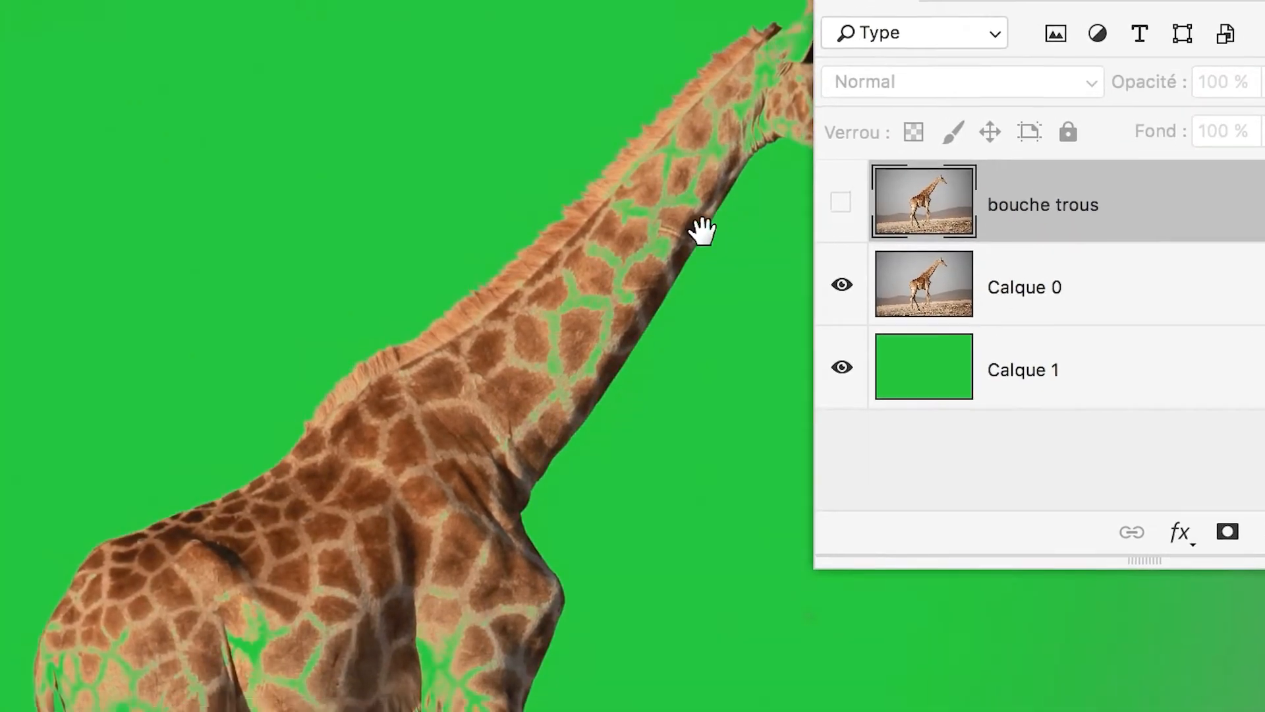
drag(614, 248, 364, 319)
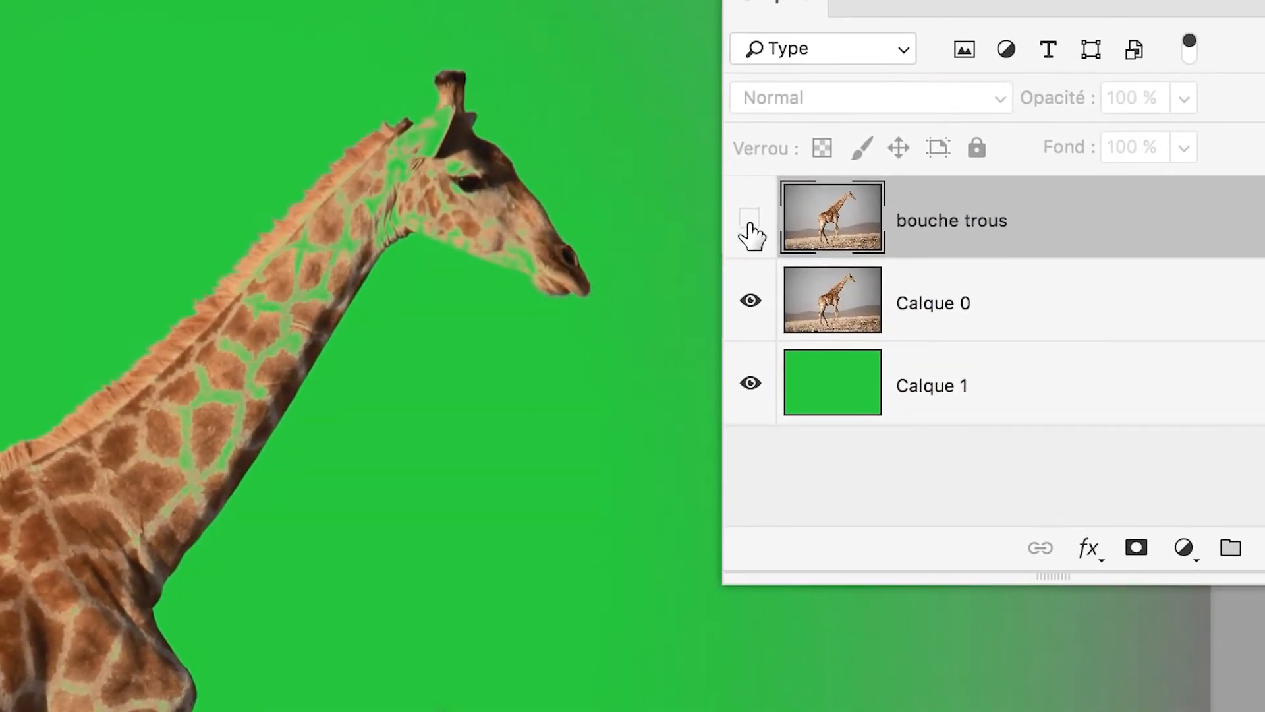
click(749, 221)
click(750, 221)
click(750, 221)
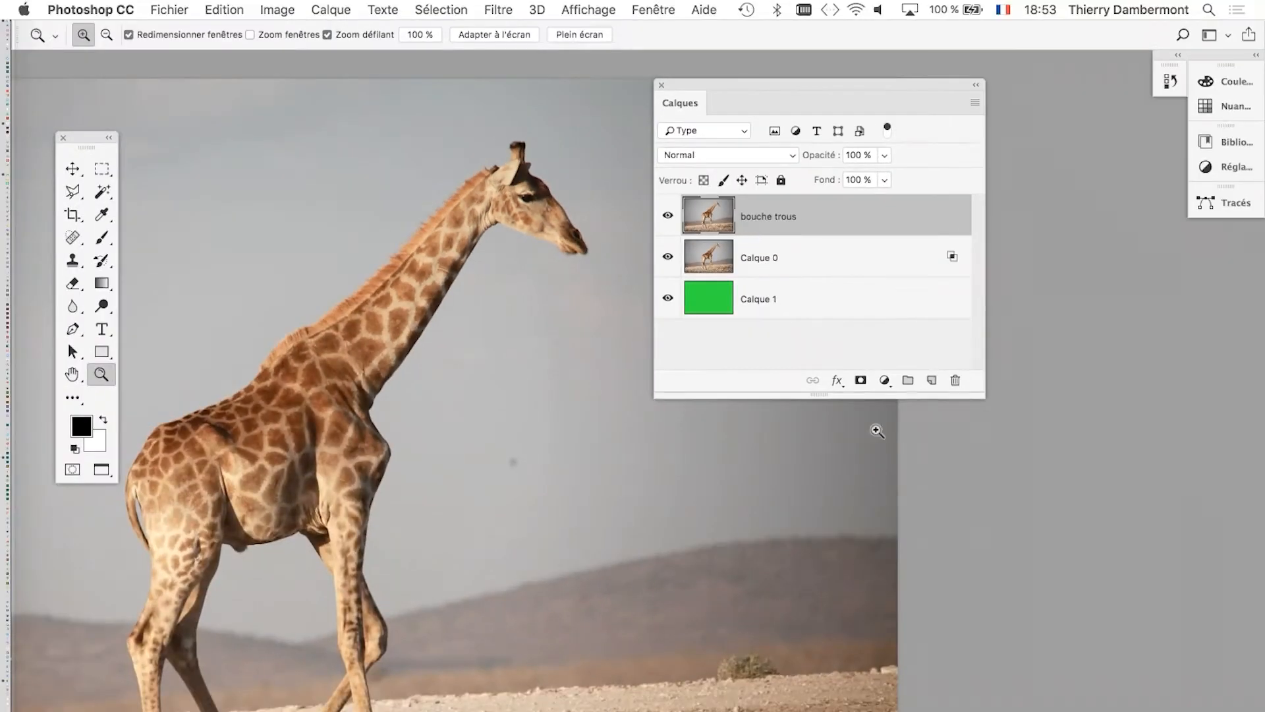
Add a Tout masquer layer mask to the bouche trous layer.
drag(768, 88, 835, 94)
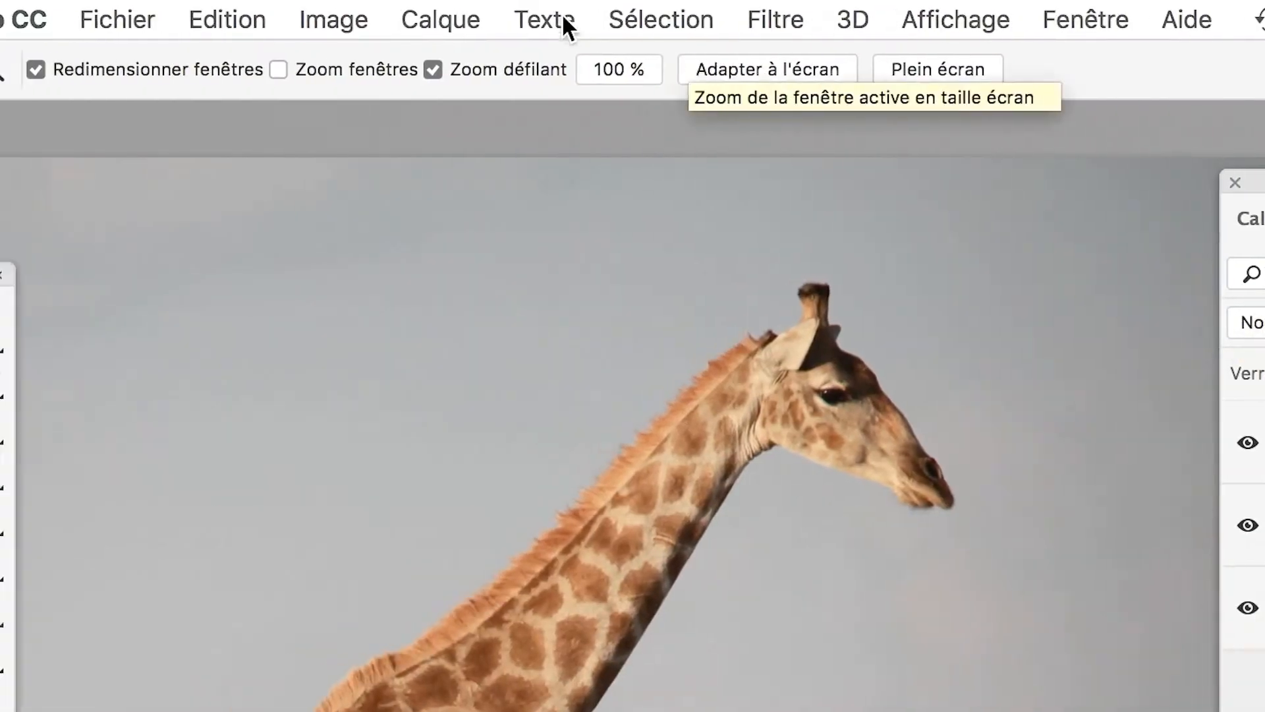
click(526, 20)
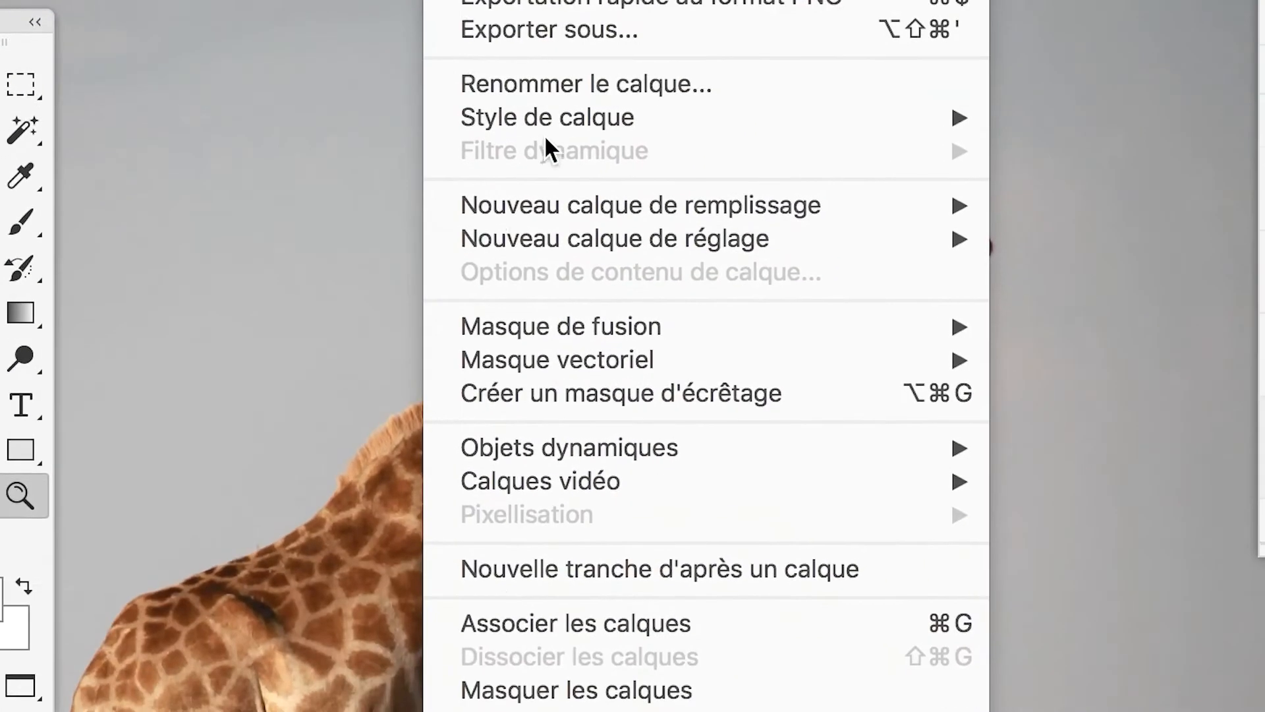
mouse_move(558, 201)
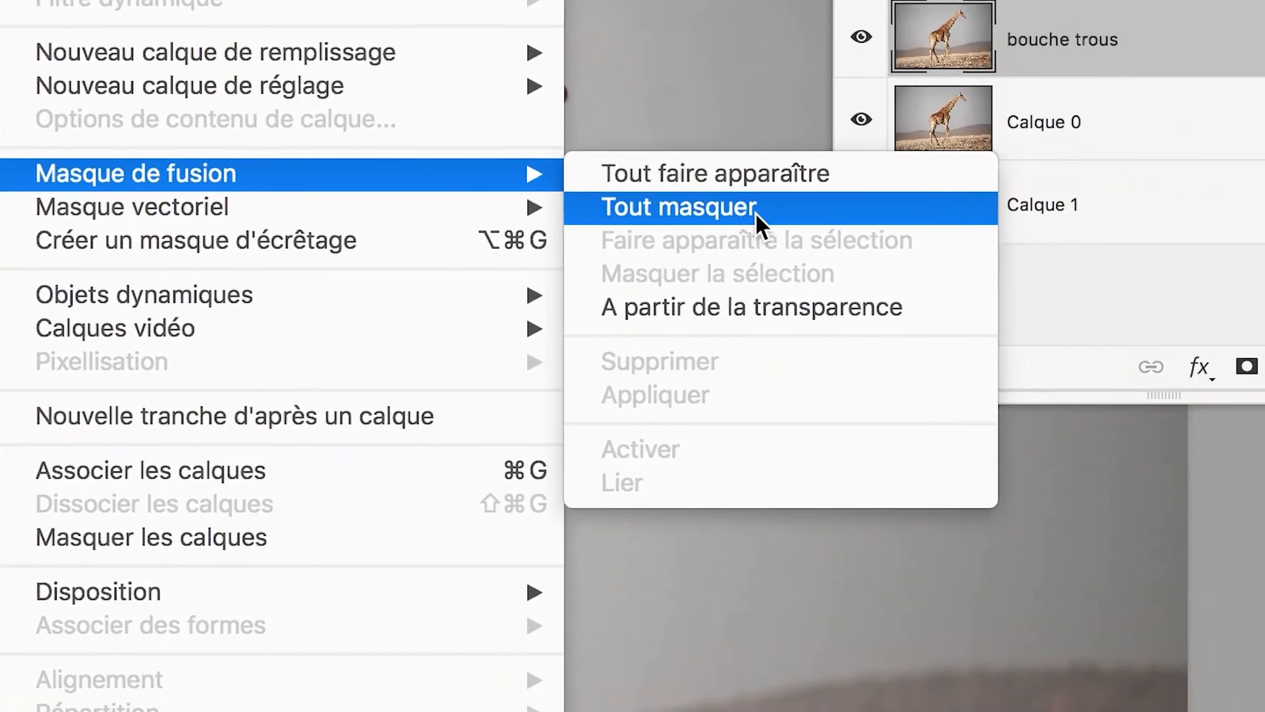
click(756, 212)
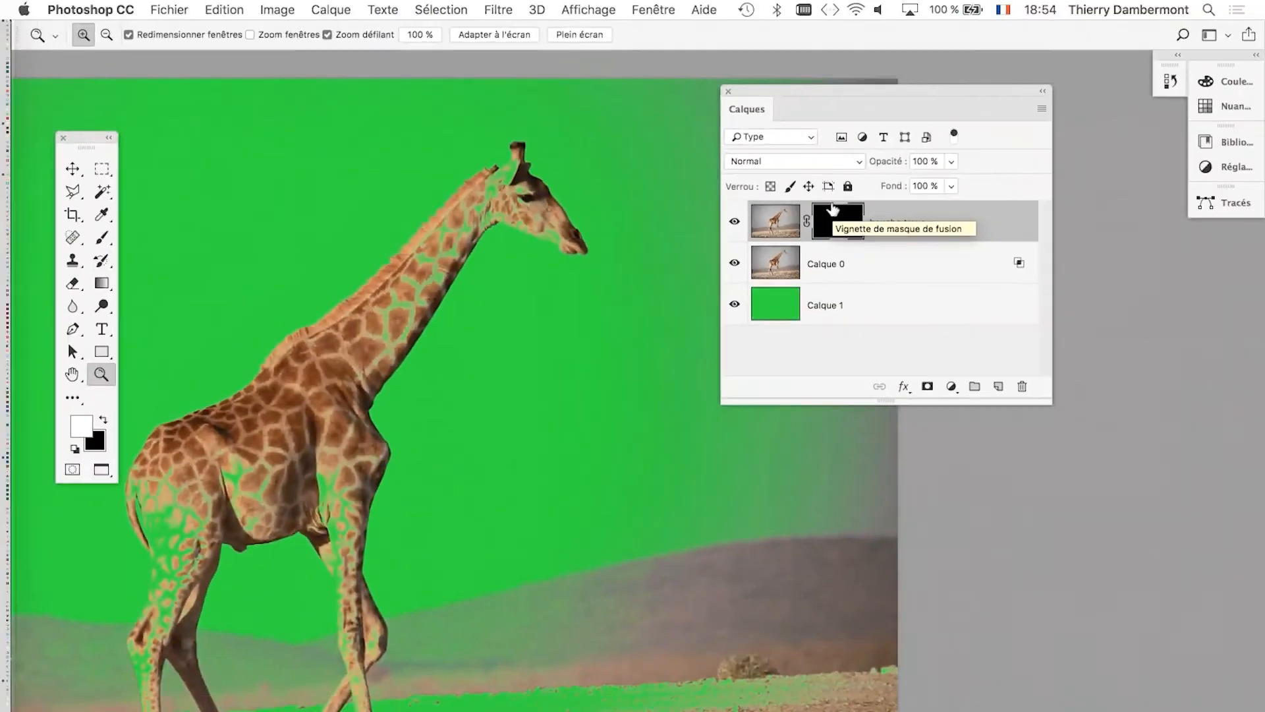
Examine the remaining holes in the giraffe's body, neck and head up close.
drag(883, 92, 926, 95)
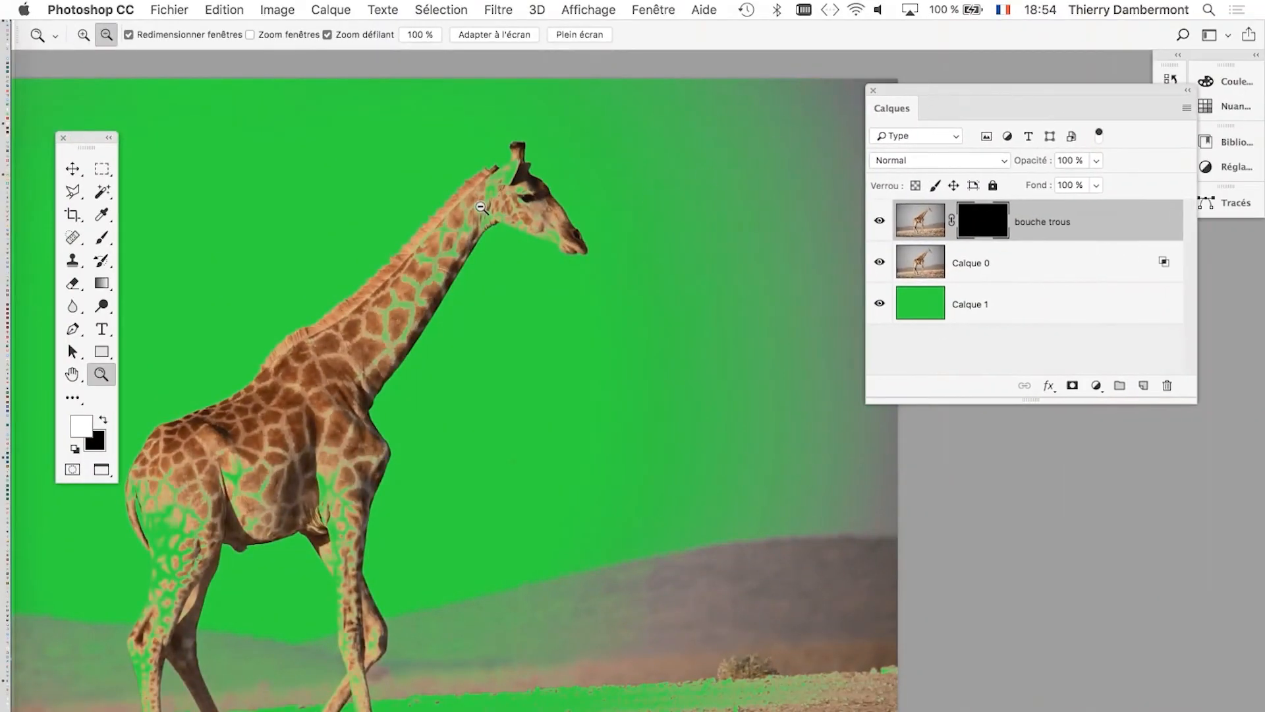
click(472, 235)
drag(428, 331, 605, 222)
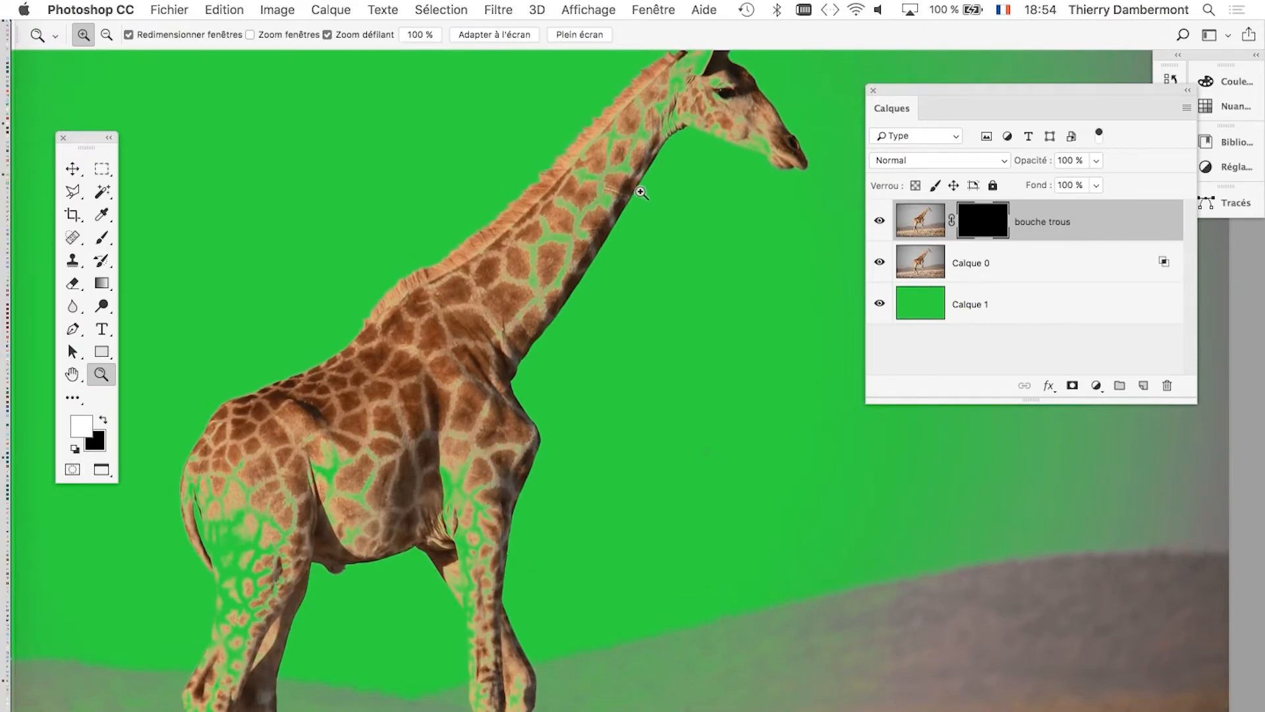
scroll(680, 165, up, 1)
scroll(679, 165, up, 3)
drag(639, 182, 547, 360)
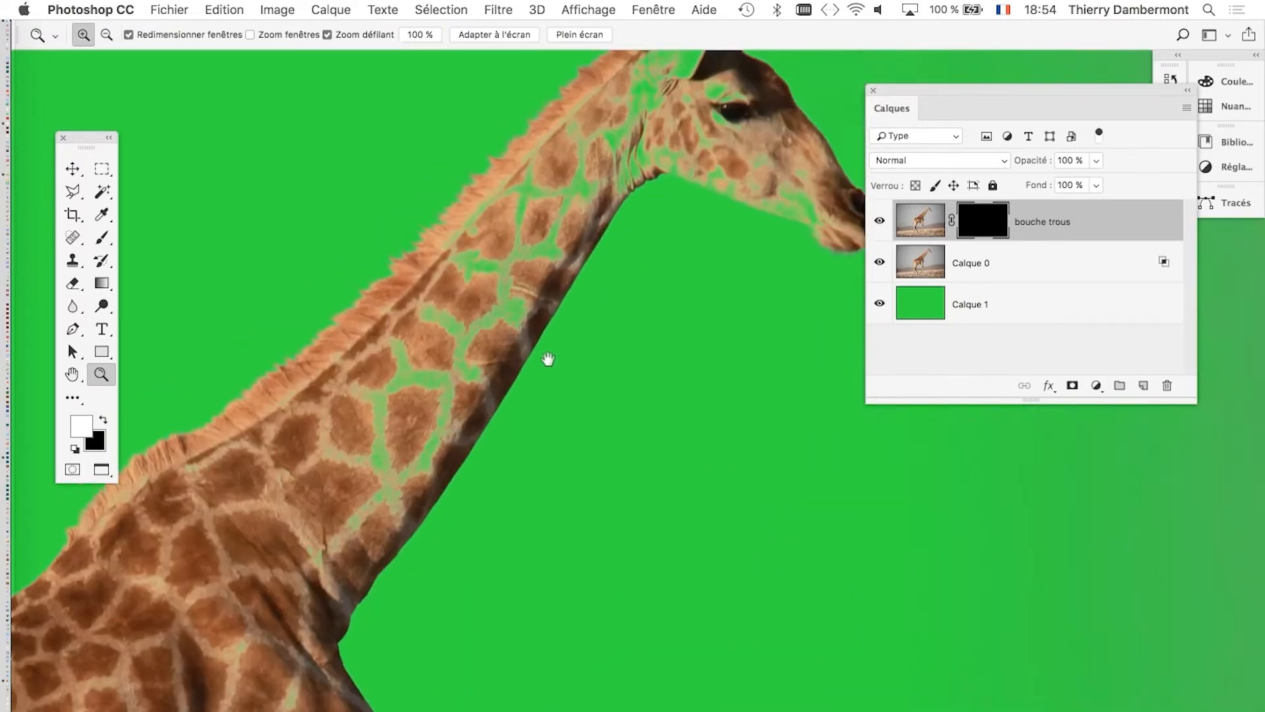
scroll(627, 148, up, 1)
scroll(627, 148, up, 2)
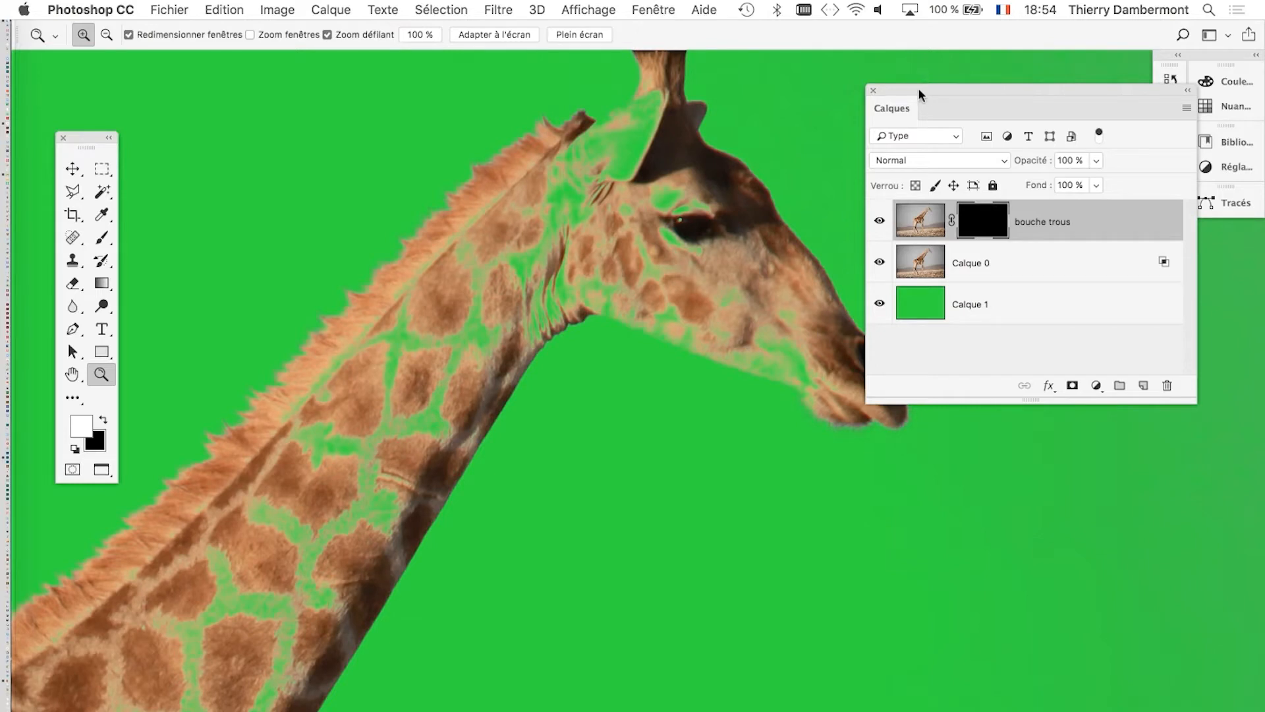
Duplicate Calque 0 and place the copy above the bouche trous layer.
drag(920, 94, 783, 113)
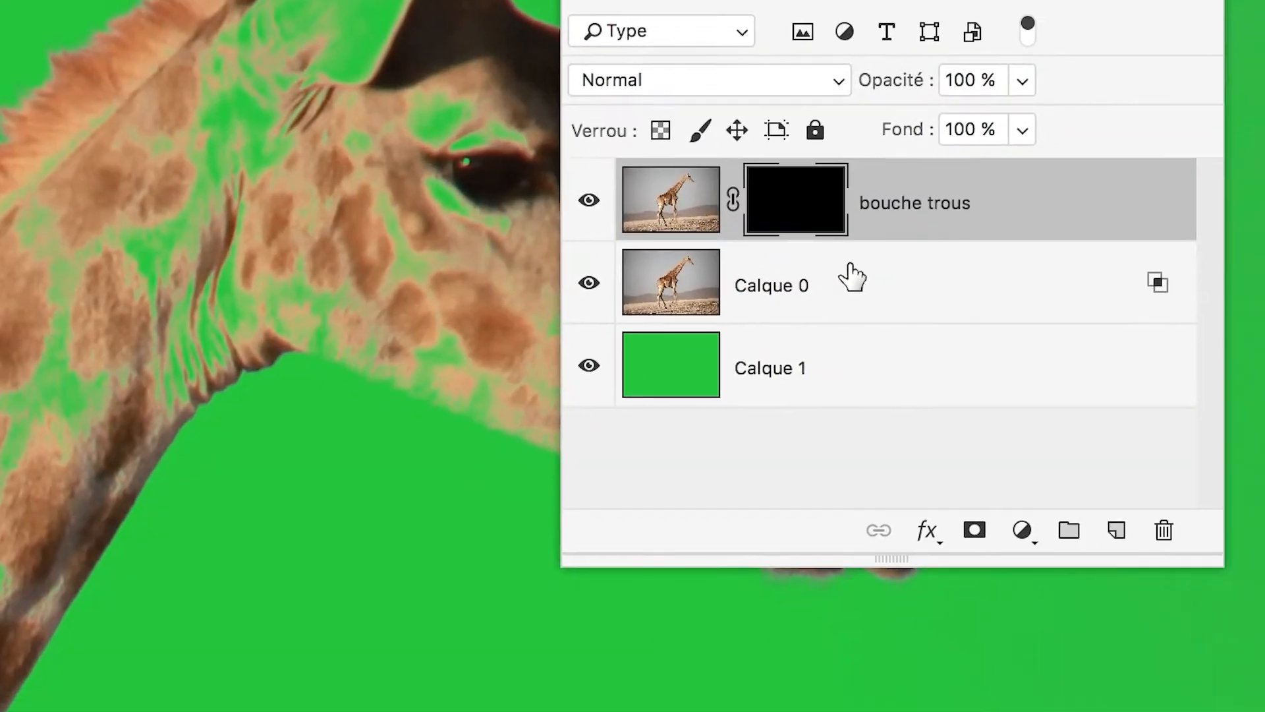
click(886, 280)
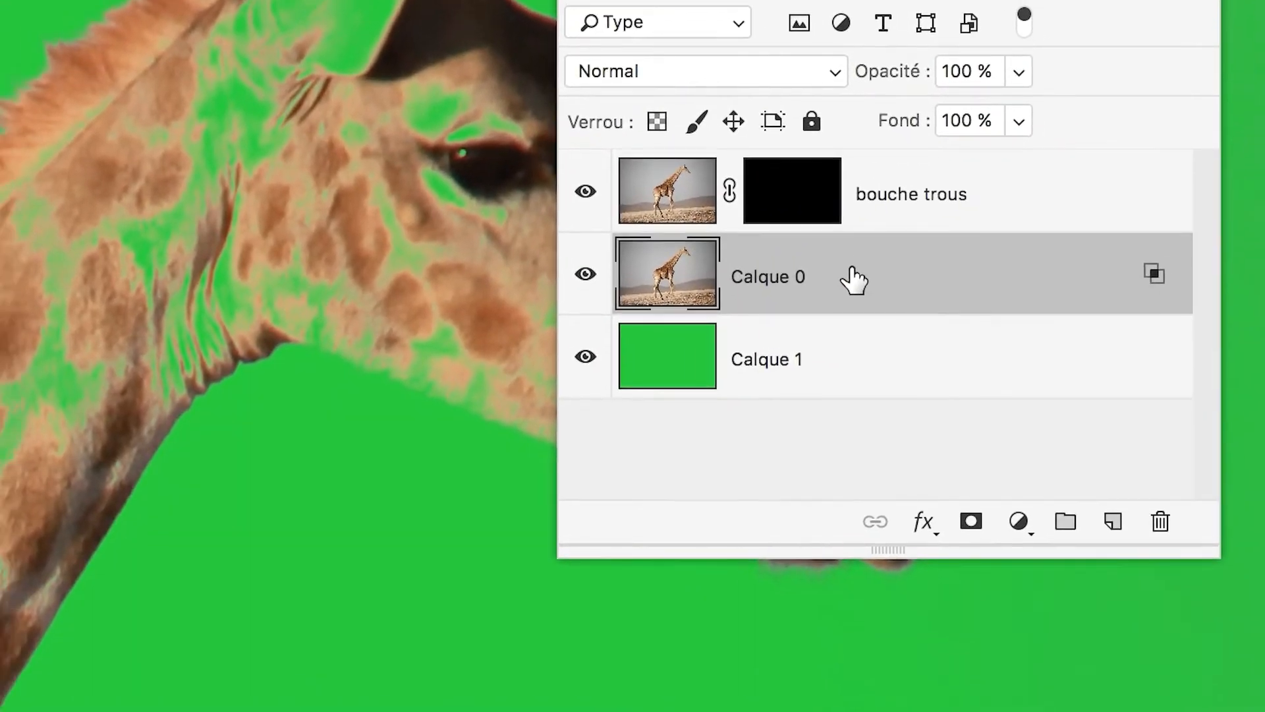
drag(855, 280, 1115, 527)
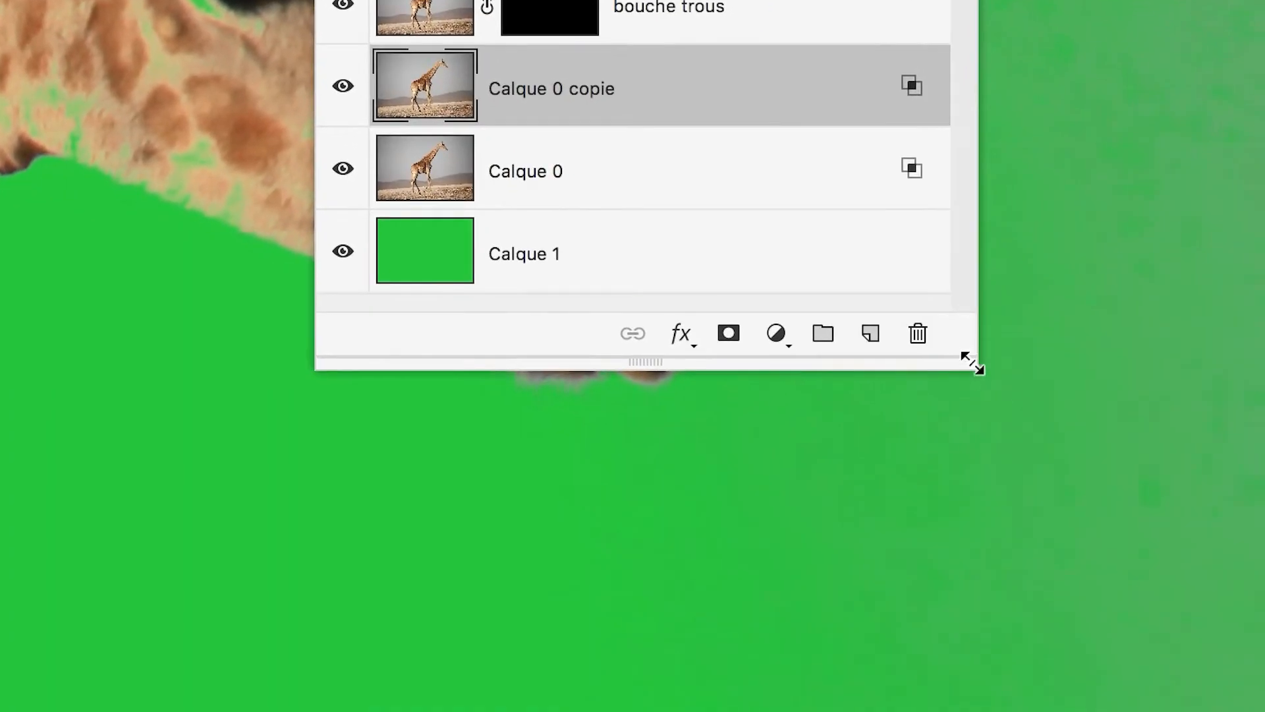
drag(979, 435, 974, 424)
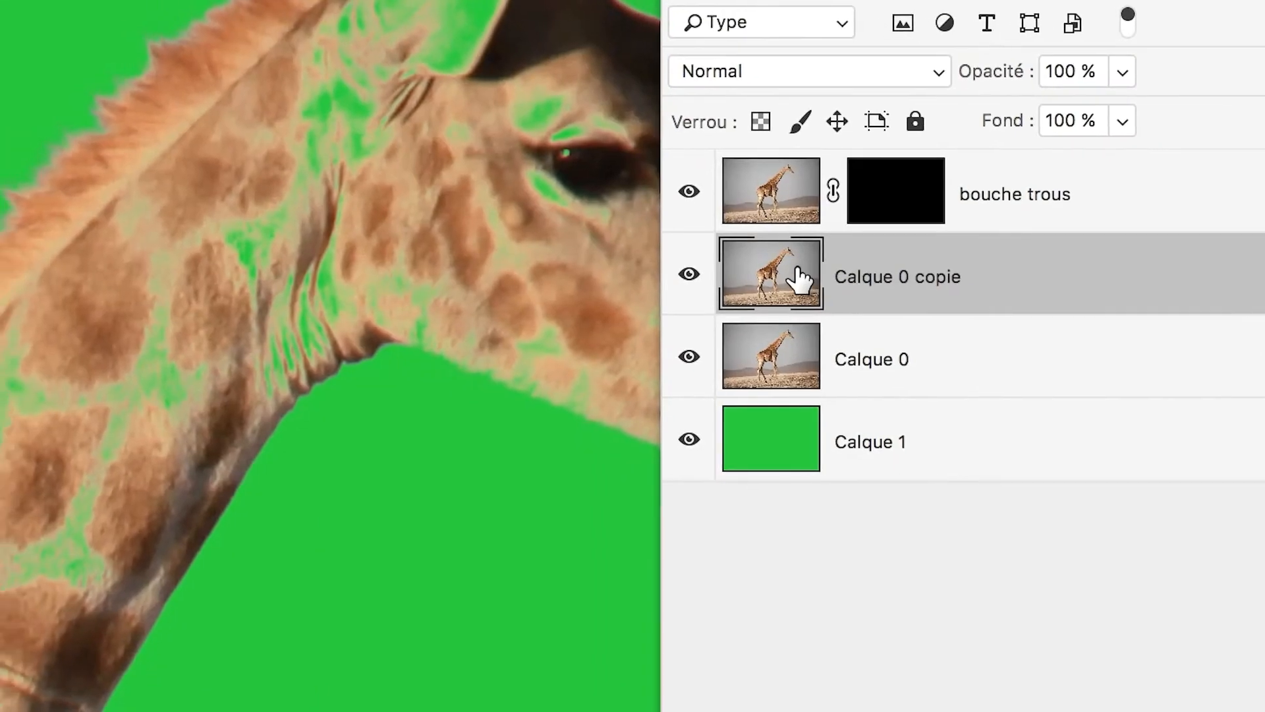
drag(800, 274, 796, 178)
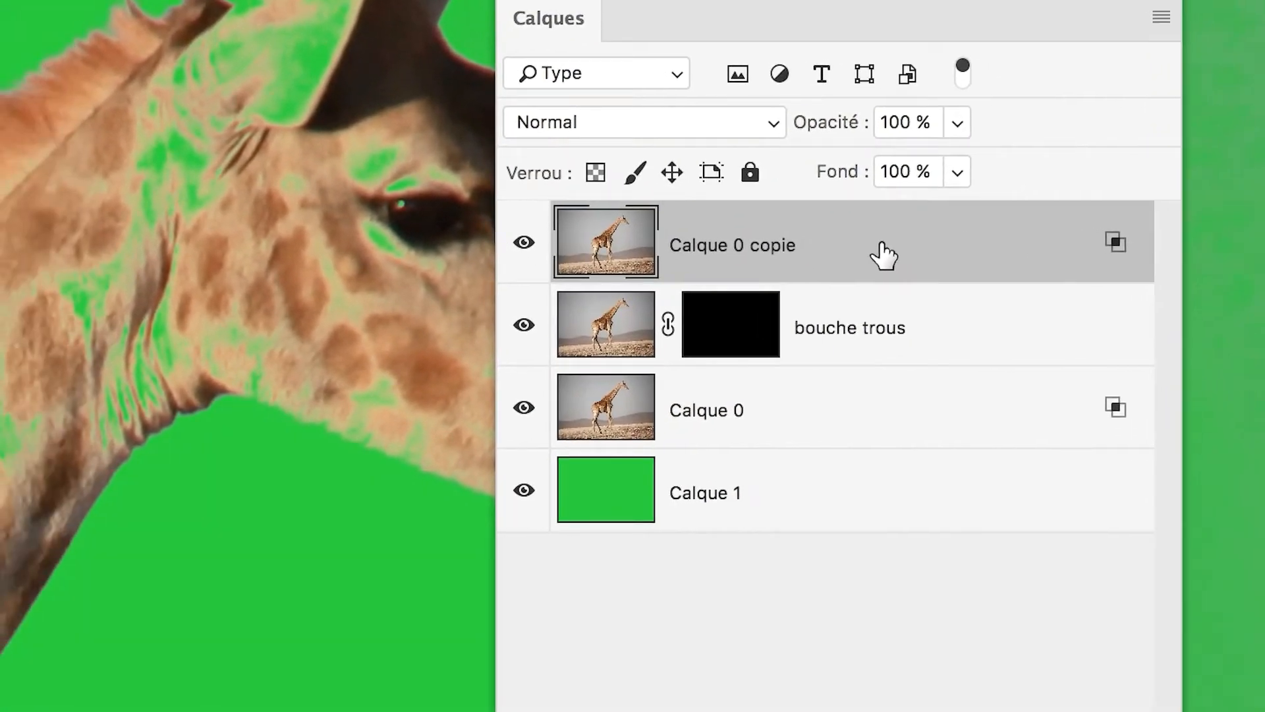
Reset the blue-channel Ce calque white limit to 255 in the blending options of Calque 0 copie.
double_click(826, 249)
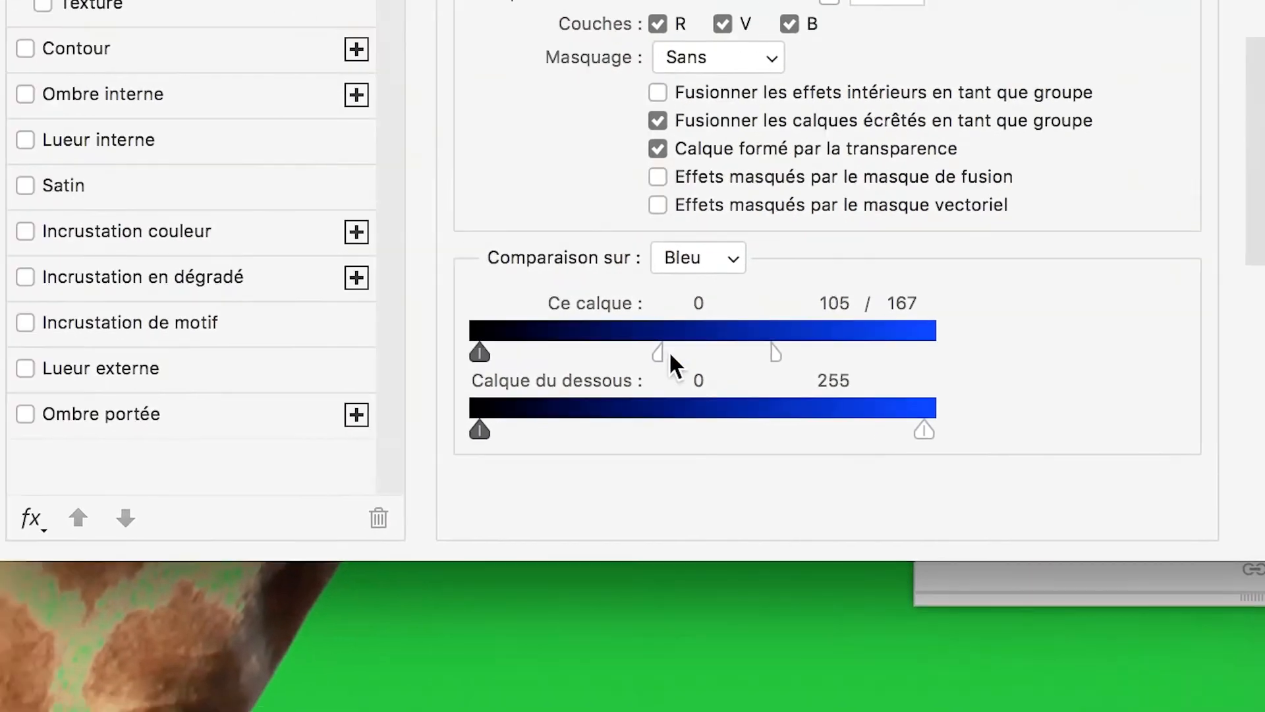
drag(669, 354, 768, 362)
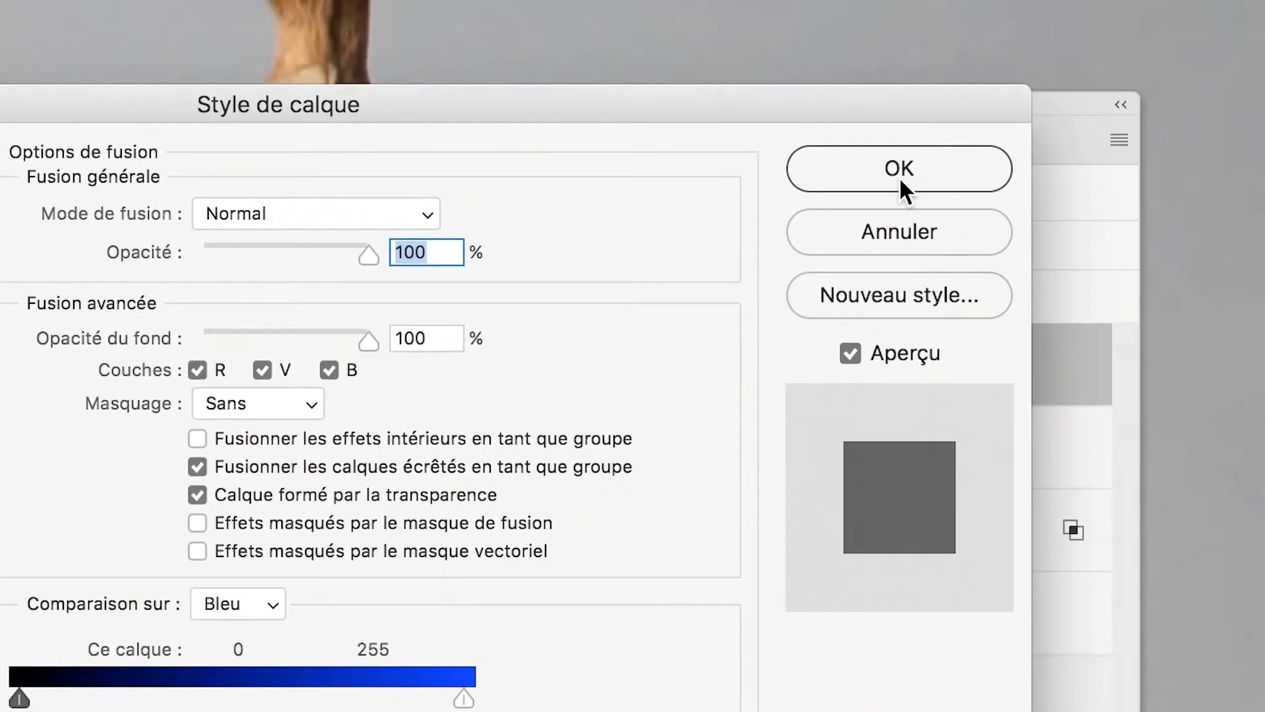
click(901, 109)
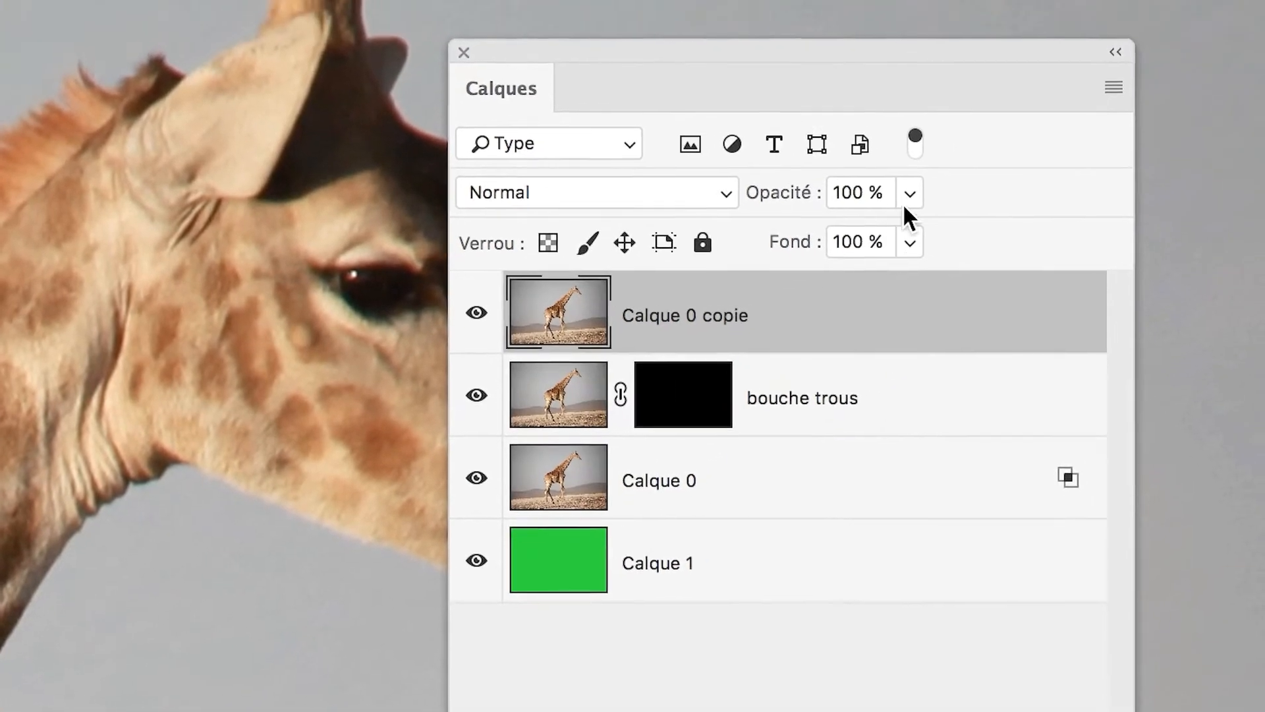
Set the opacity of Calque 0 copie to 50 % and keep that layer selected.
click(1015, 141)
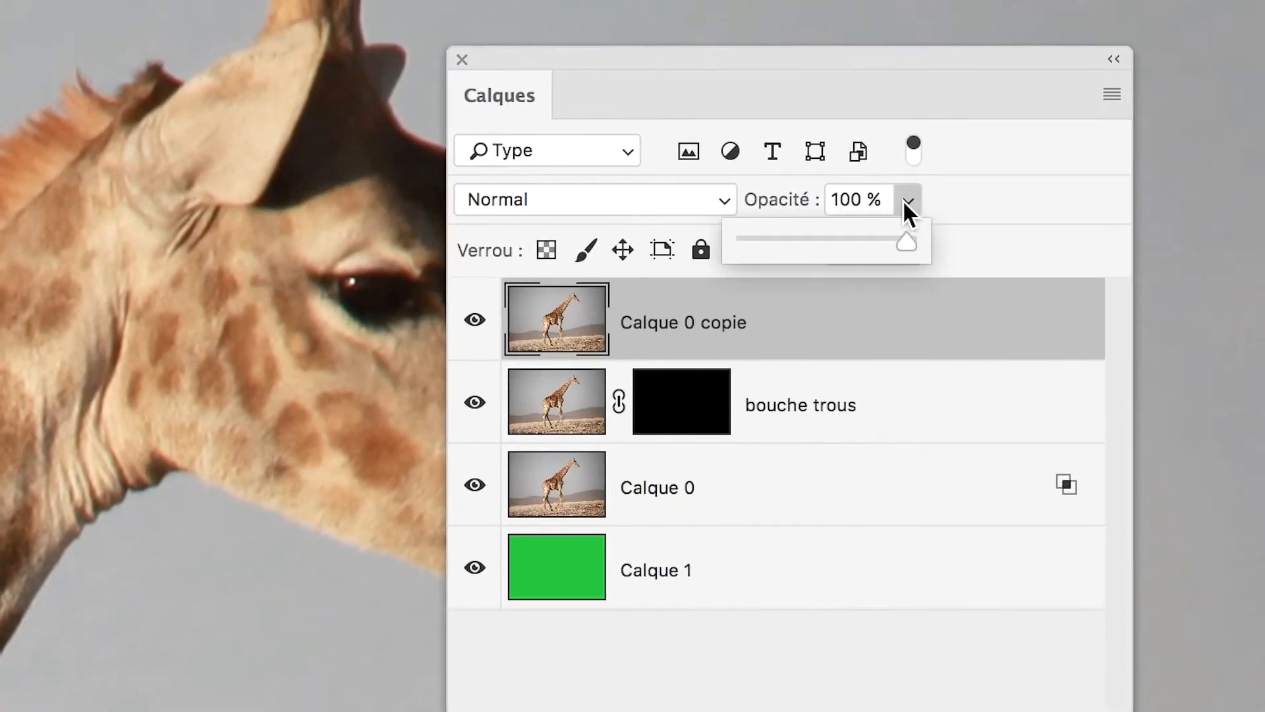
click(875, 215)
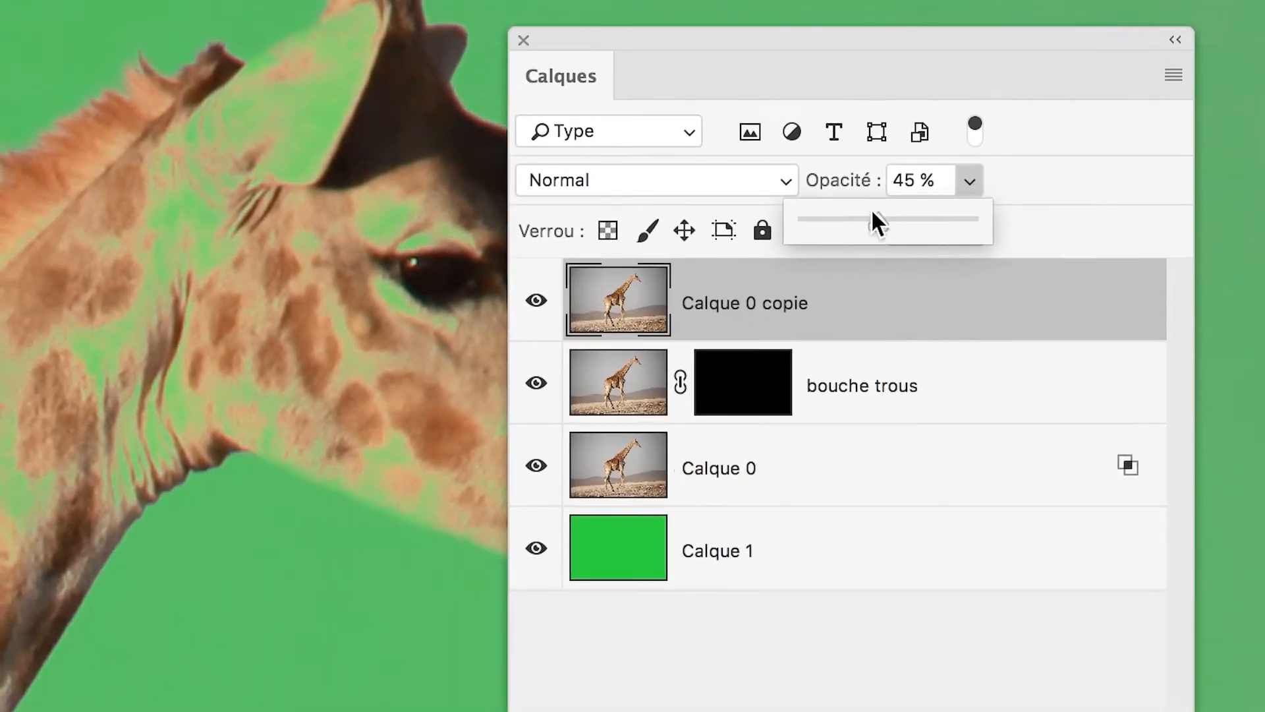
drag(875, 214, 888, 216)
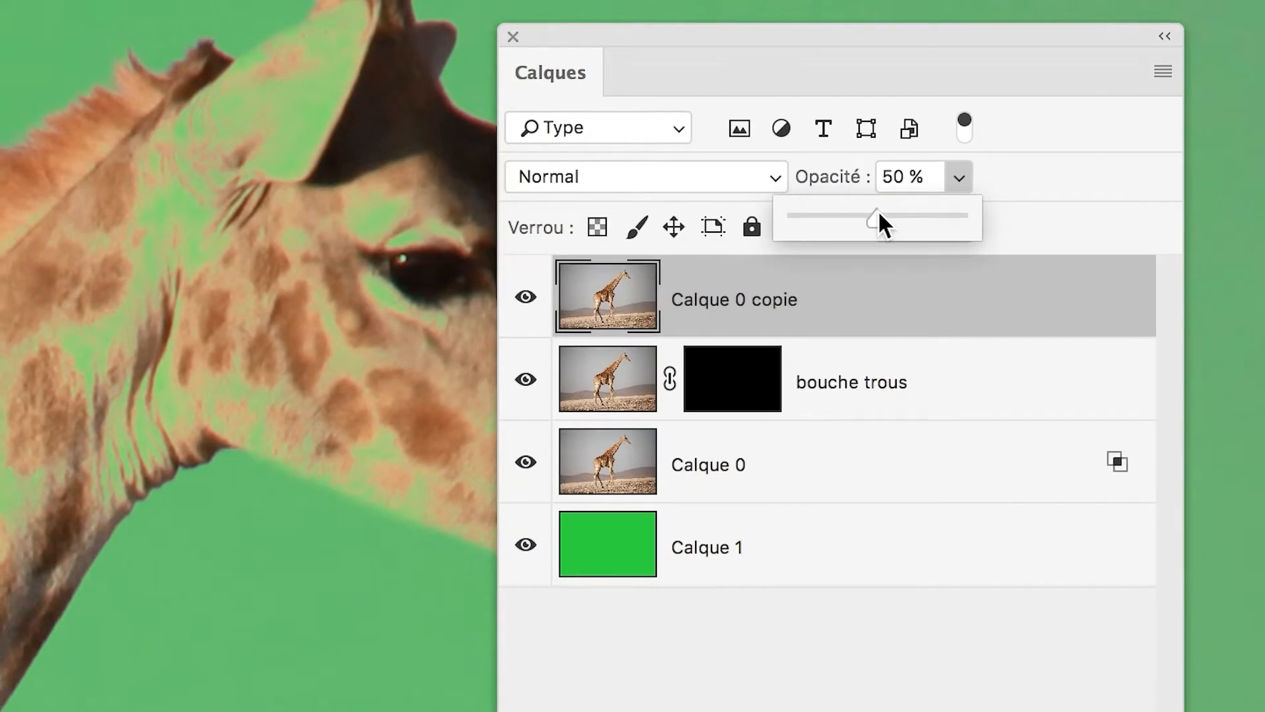
click(847, 461)
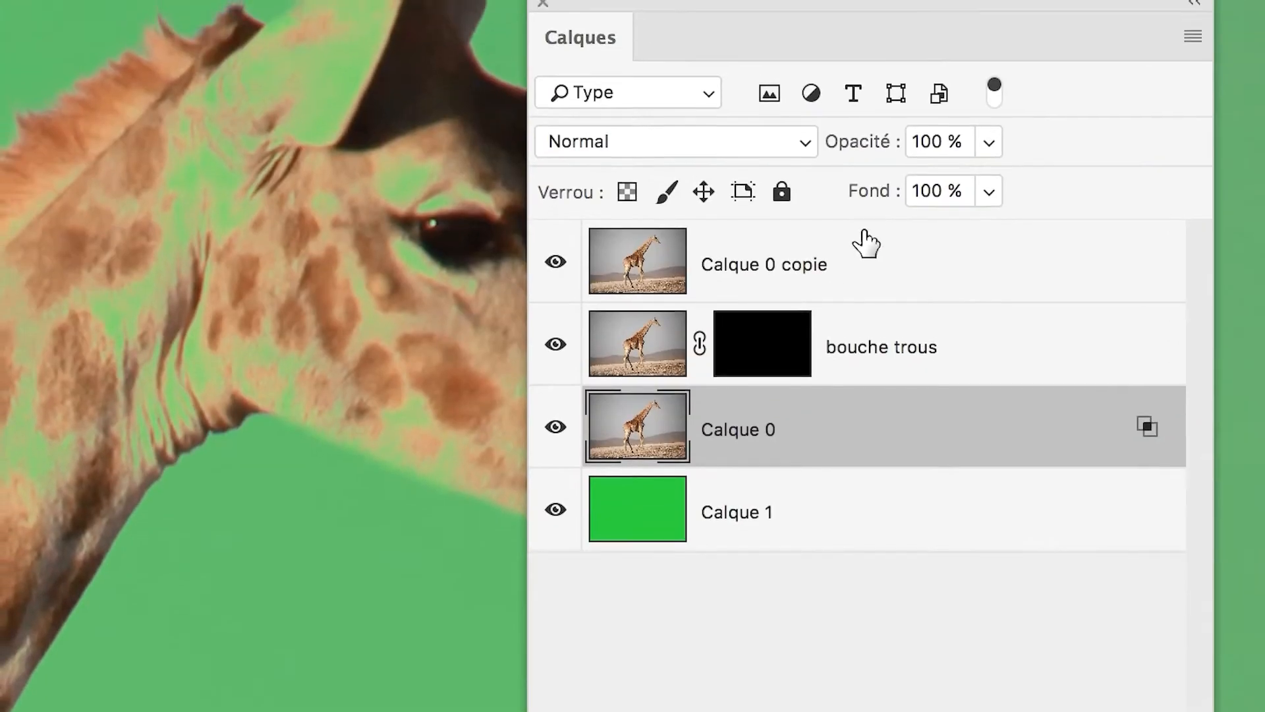
click(865, 244)
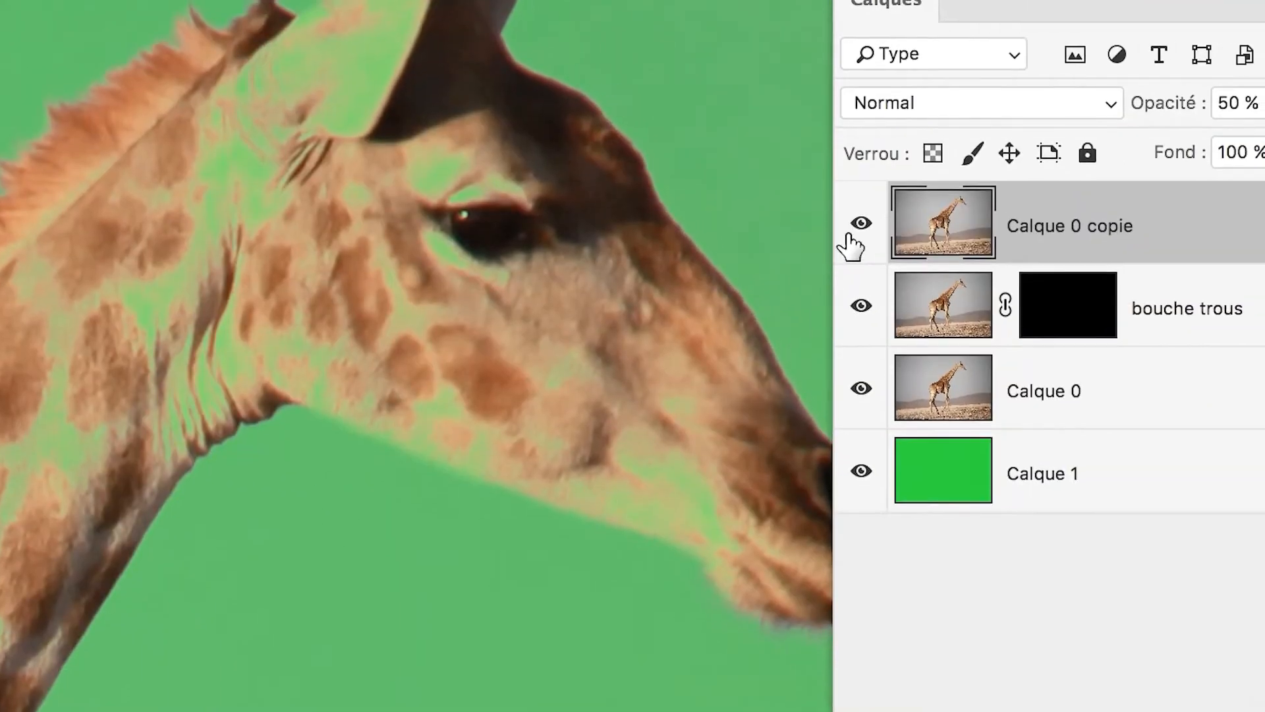
Hide and show the semi-transparent Calque 0 copie to compare its effect on the giraffe's head and the background.
click(850, 236)
click(850, 236)
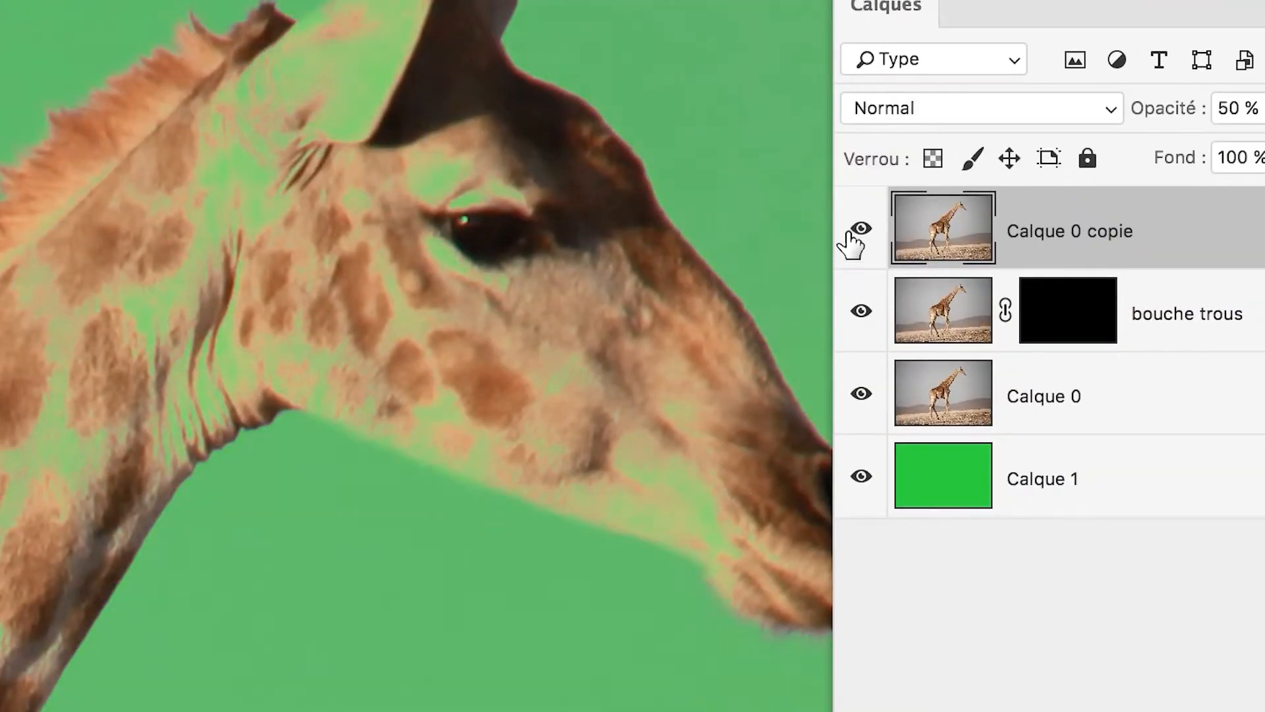
click(850, 234)
click(850, 234)
scroll(721, 191, up, 5)
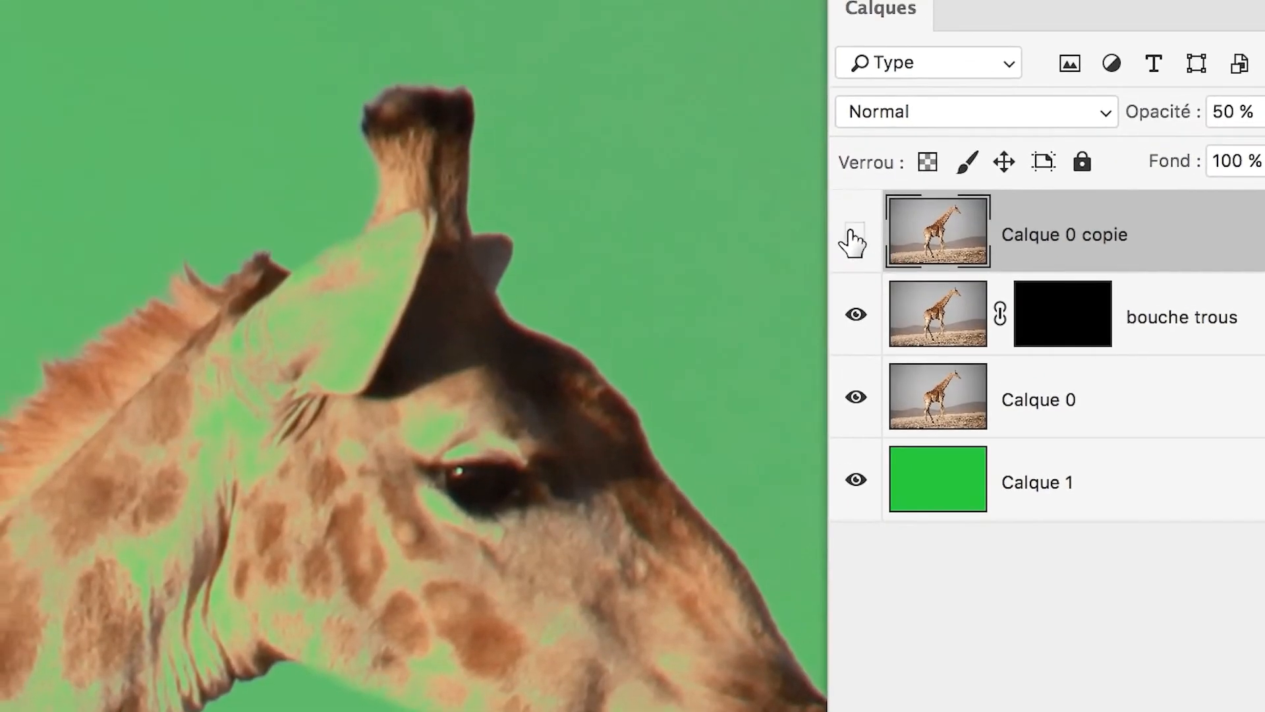
click(949, 242)
click(949, 243)
click(855, 237)
click(854, 237)
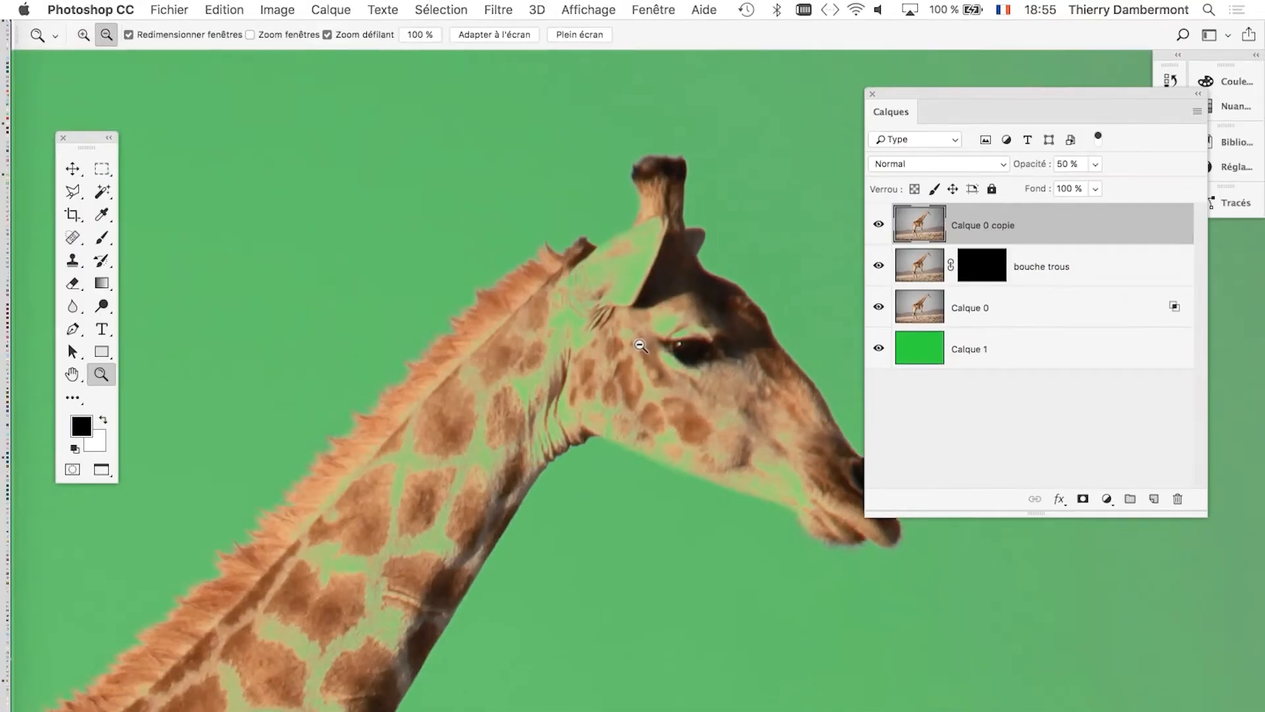
Delete the Calque 0 copie layer.
click(640, 344)
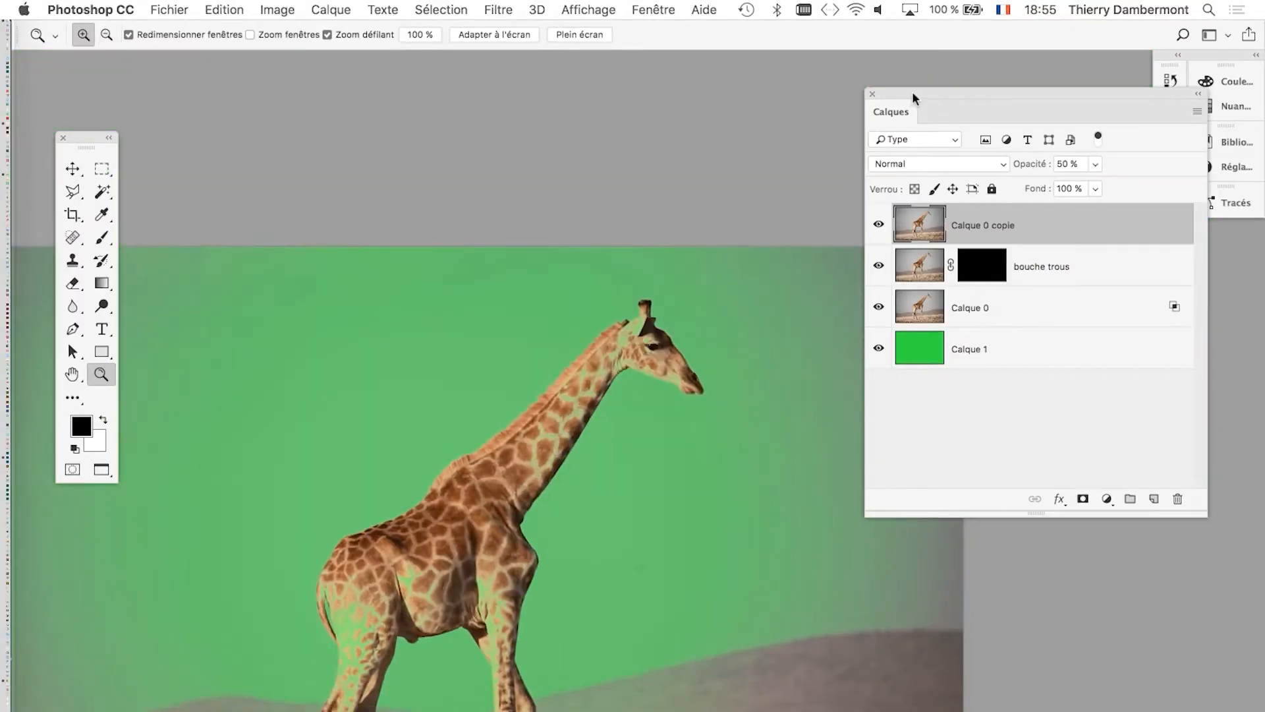
drag(914, 98, 789, 68)
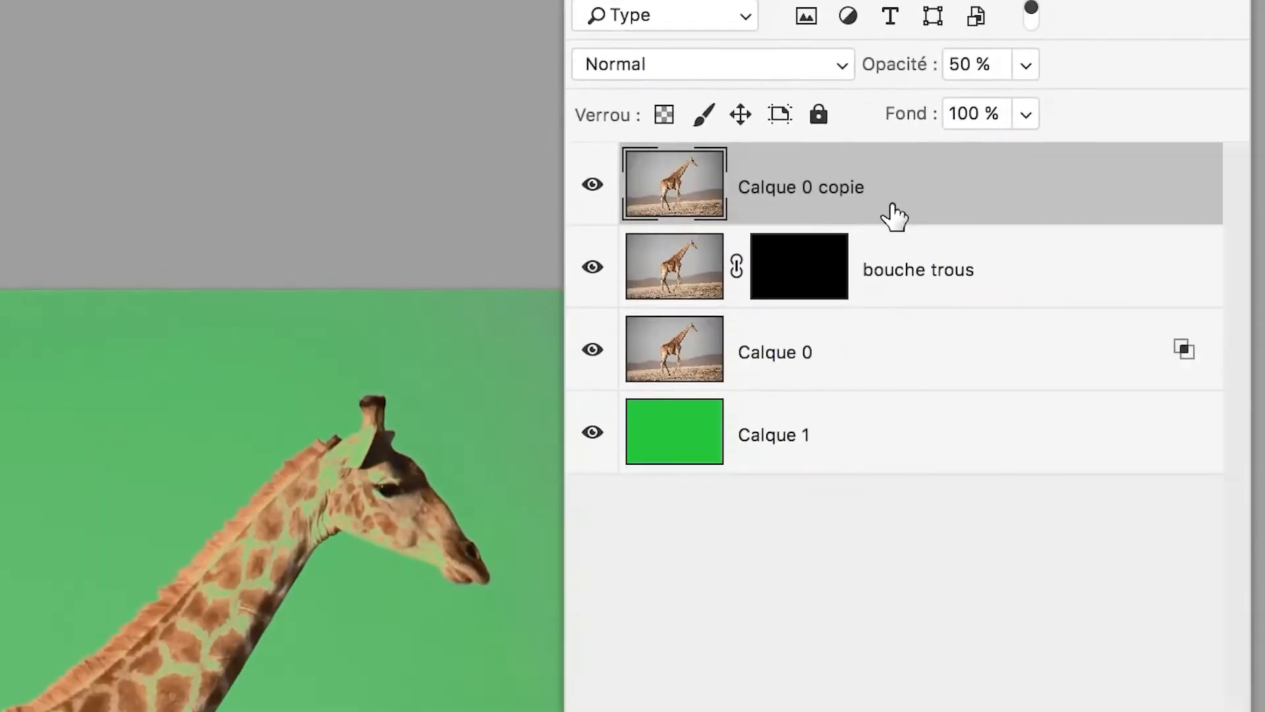
drag(947, 200, 1049, 413)
drag(988, 347, 997, 461)
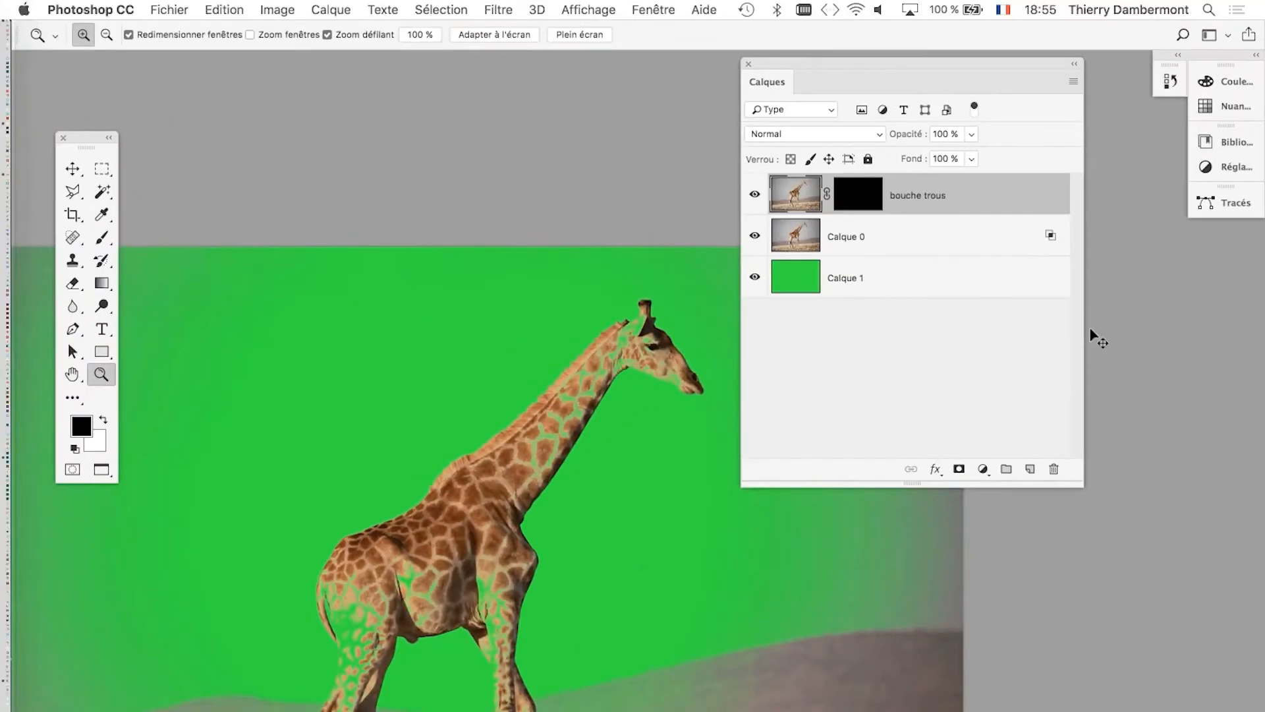
Target the bouche trous layer mask with white as the foreground color and activate the Brush tool (Outil Pinceau).
click(855, 197)
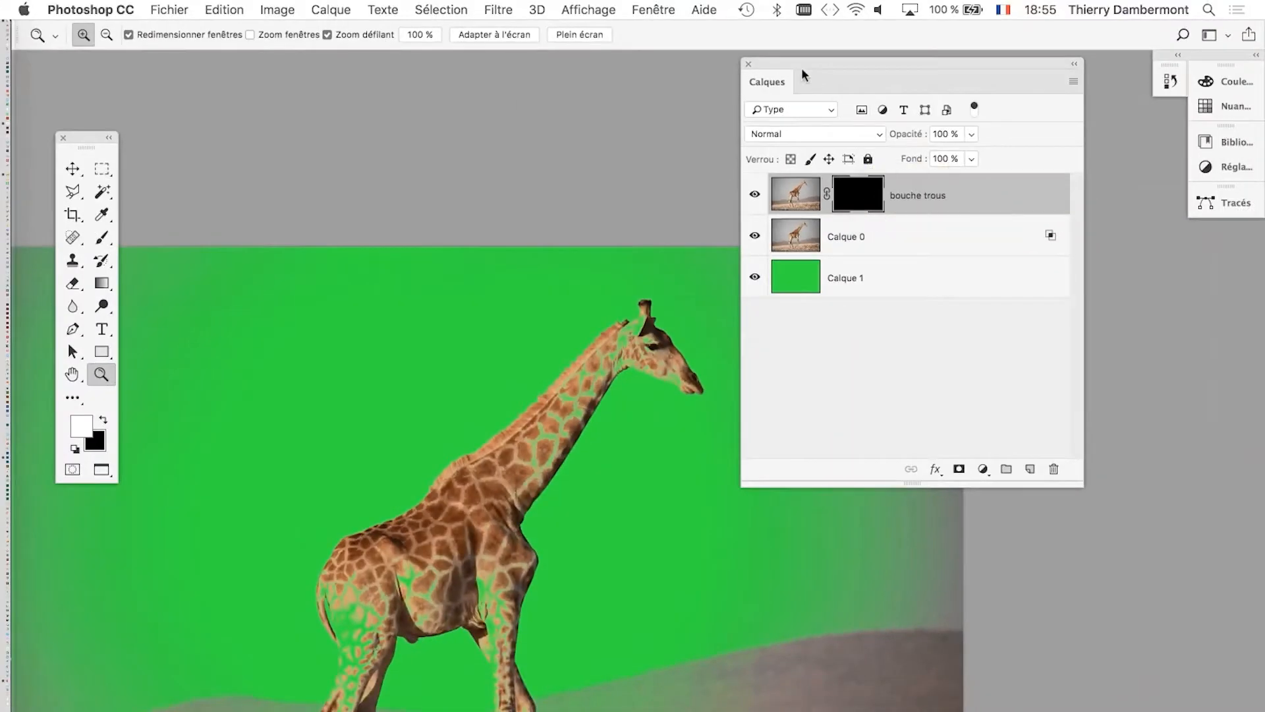
drag(800, 76, 929, 77)
click(111, 248)
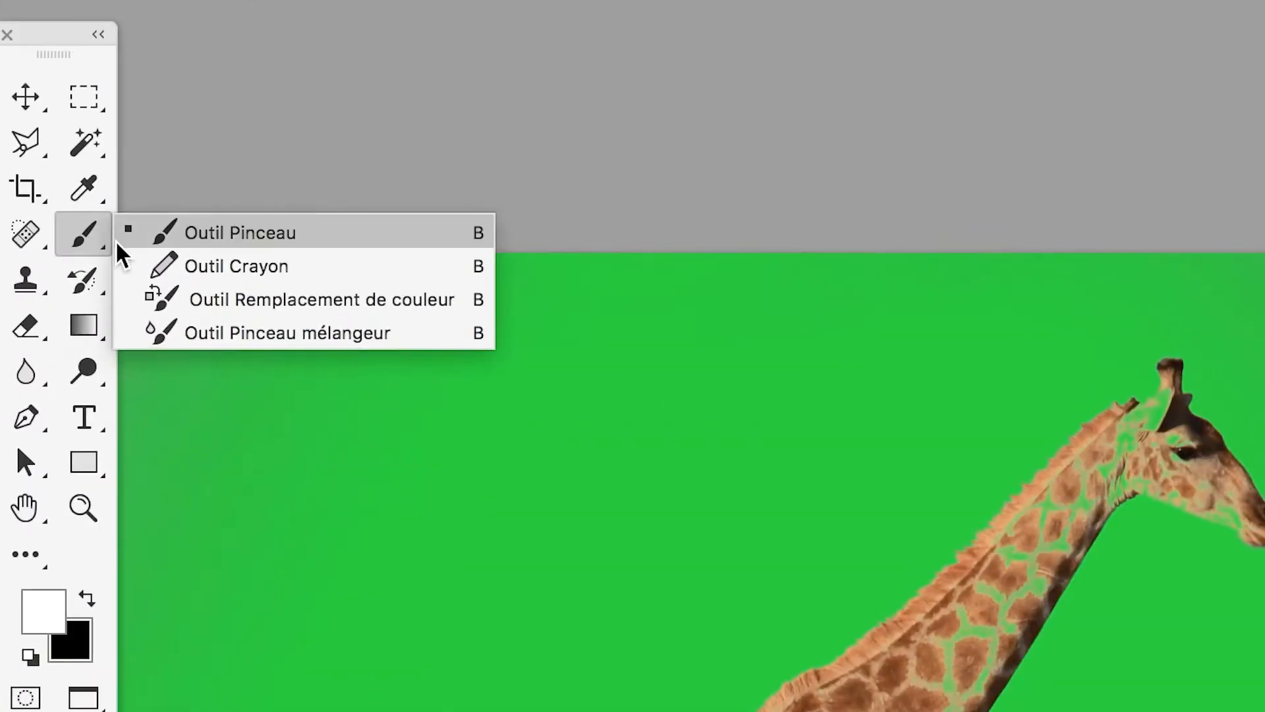
click(118, 242)
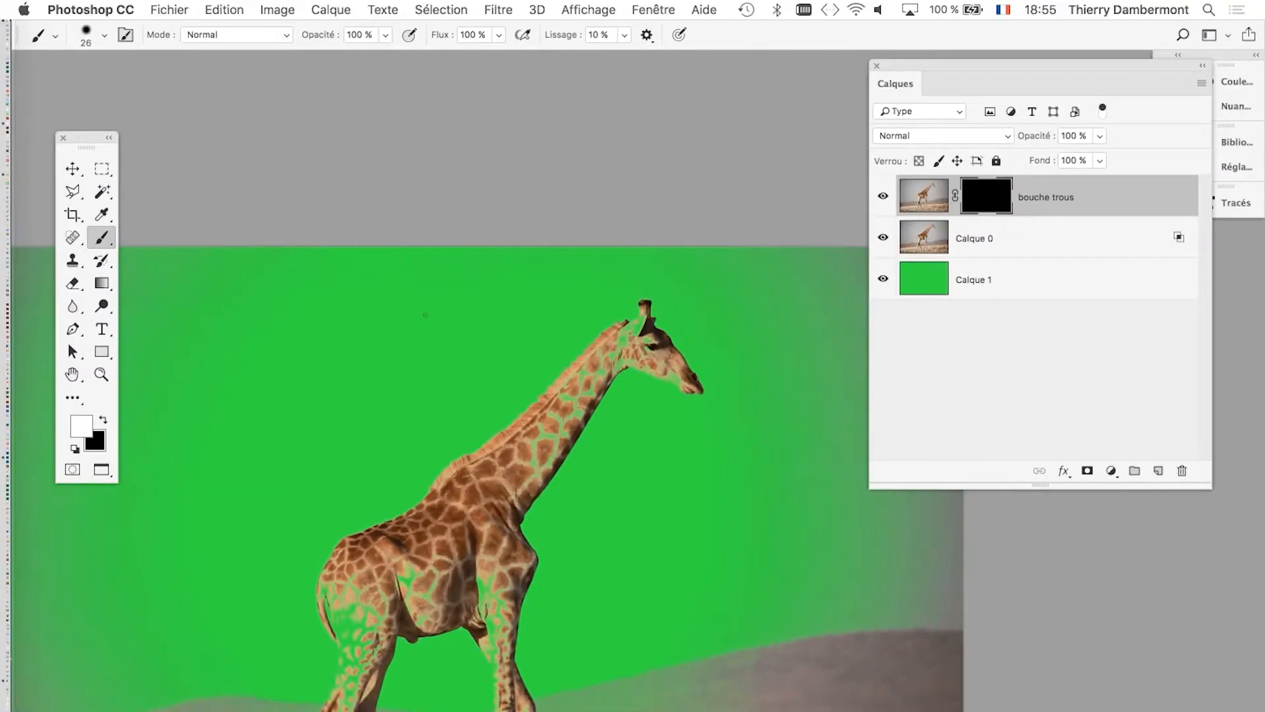
Enlarge the brush to 67 px and soften its edge for painting around the giraffe's head.
scroll(560, 376, up, 6)
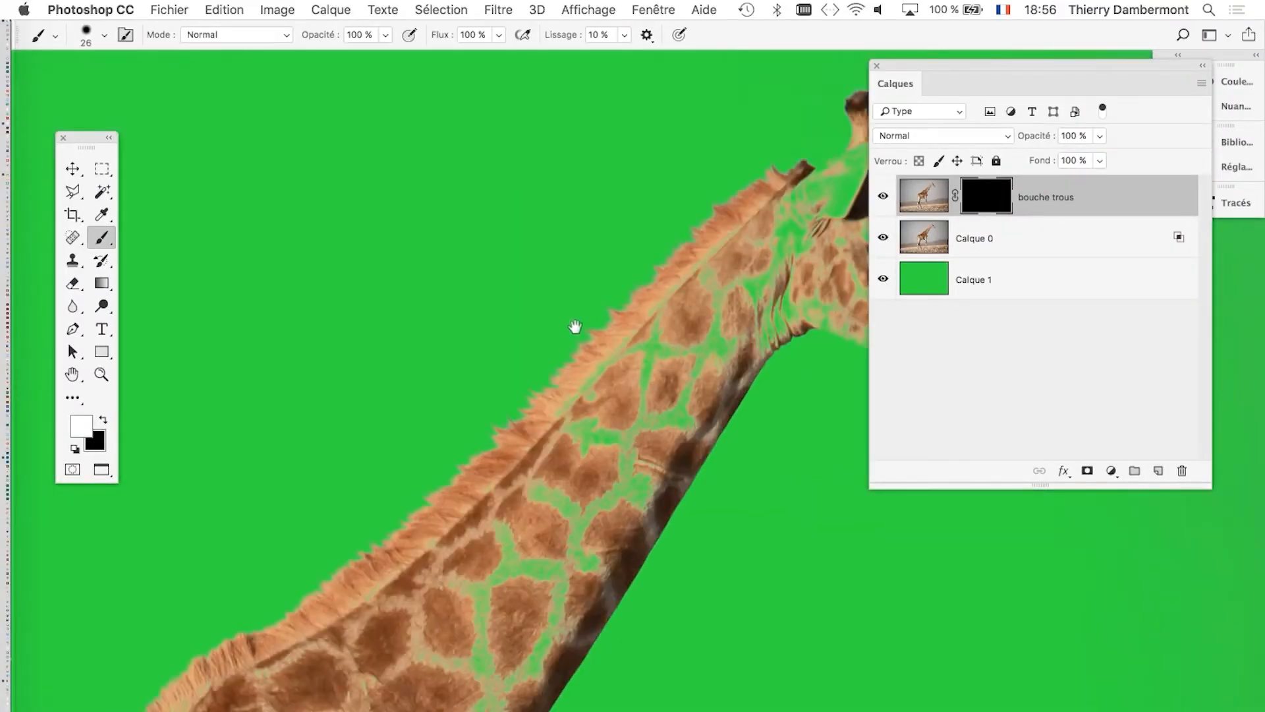
scroll(575, 327, down, 5)
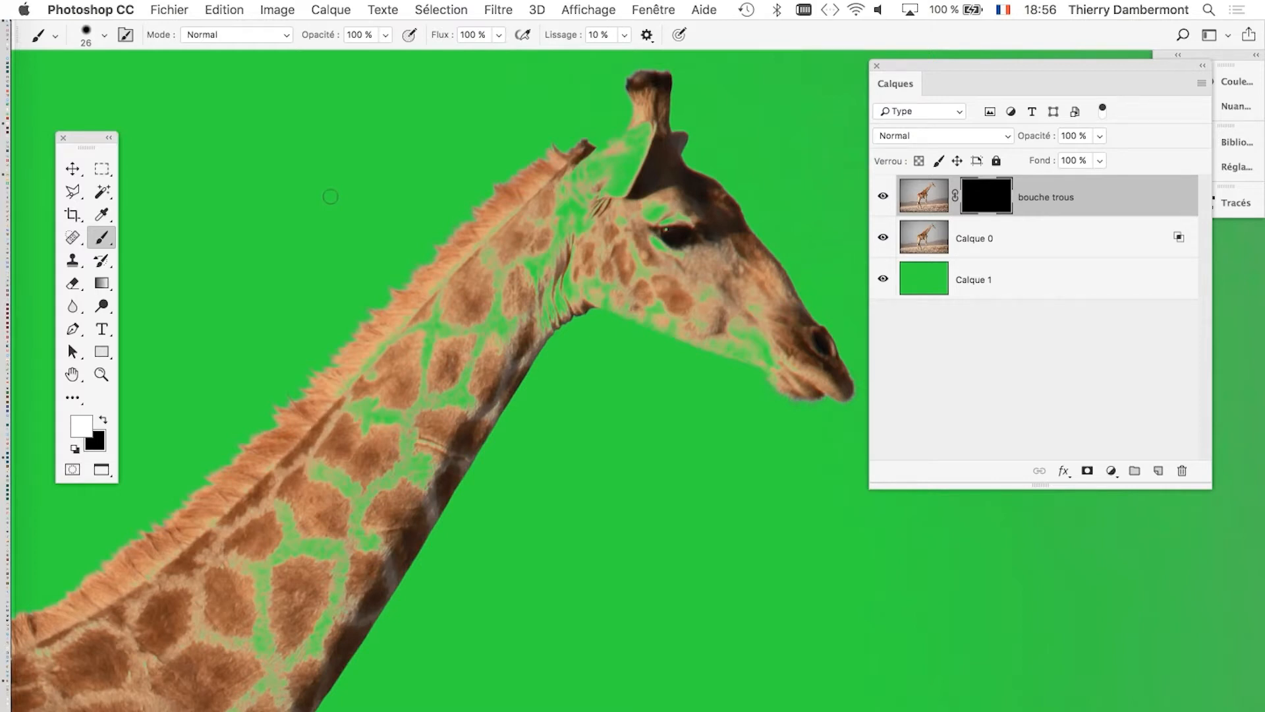
mouse_move(331, 196)
mouse_down()
mouse_move(436, 198)
mouse_move(345, 196)
mouse_up()
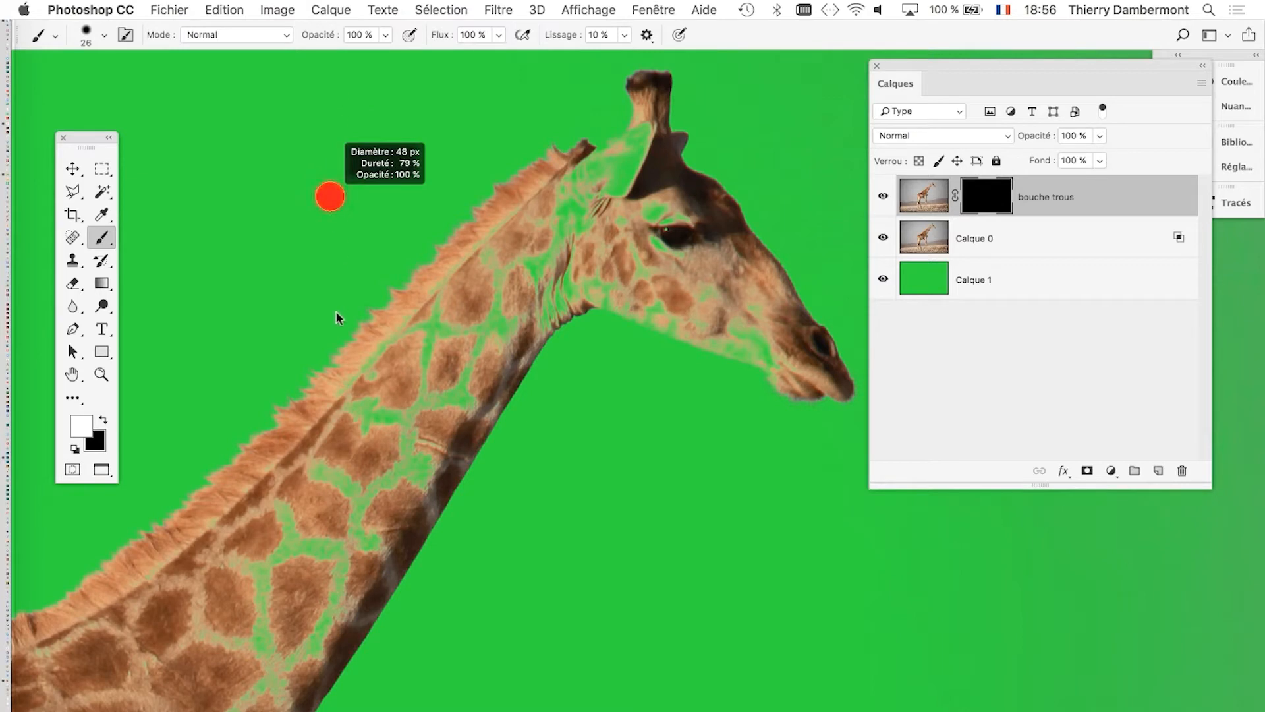
mouse_move(332, 116)
mouse_down()
mouse_move(452, 108)
mouse_move(350, 130)
mouse_move(338, 95)
mouse_move(321, 97)
mouse_up()
drag(895, 61, 1009, 106)
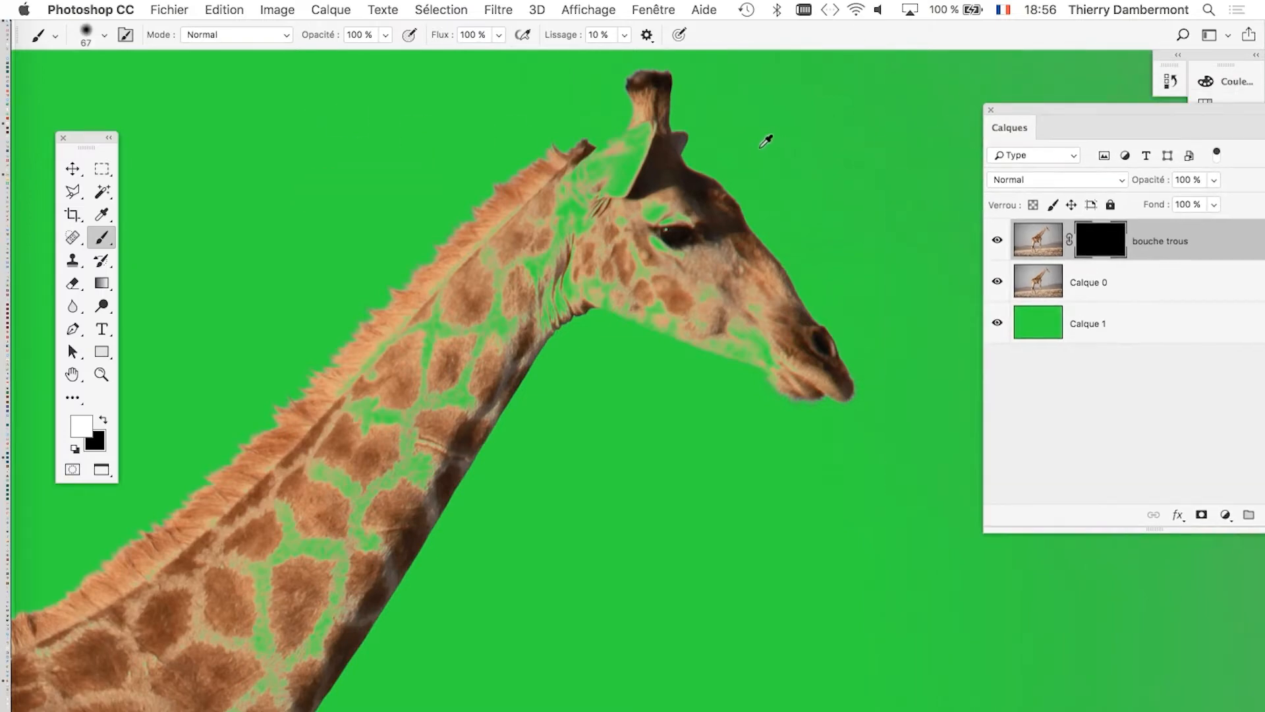
Paint white on the bouche trous mask over the giraffe's ear, the area beneath it and around the eye.
scroll(765, 146, up, 3)
scroll(761, 154, down, 3)
mouse_move(684, 162)
mouse_down()
mouse_move(690, 531)
mouse_move(804, 285)
mouse_up()
mouse_move(622, 321)
mouse_down()
mouse_move(671, 294)
mouse_move(679, 252)
mouse_up()
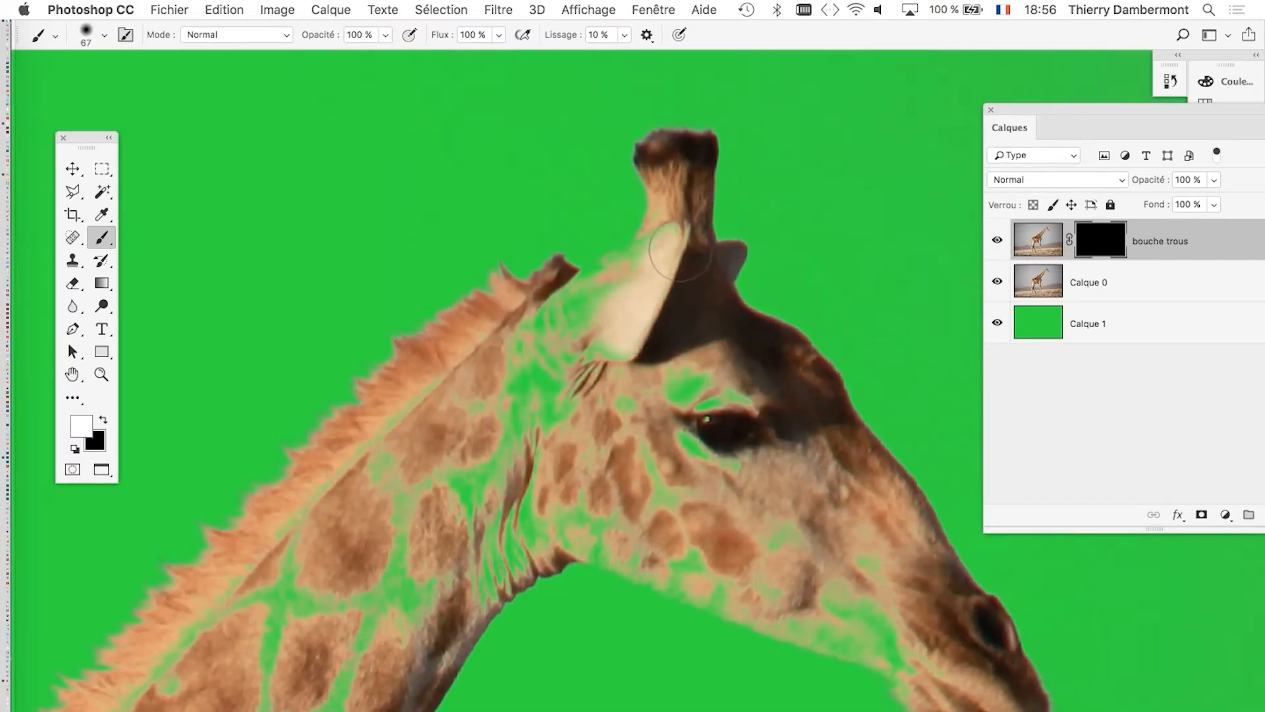
mouse_move(625, 292)
mouse_down()
mouse_move(585, 324)
mouse_move(652, 334)
mouse_move(624, 337)
mouse_move(662, 356)
mouse_up()
drag(626, 329, 712, 429)
drag(537, 412, 544, 360)
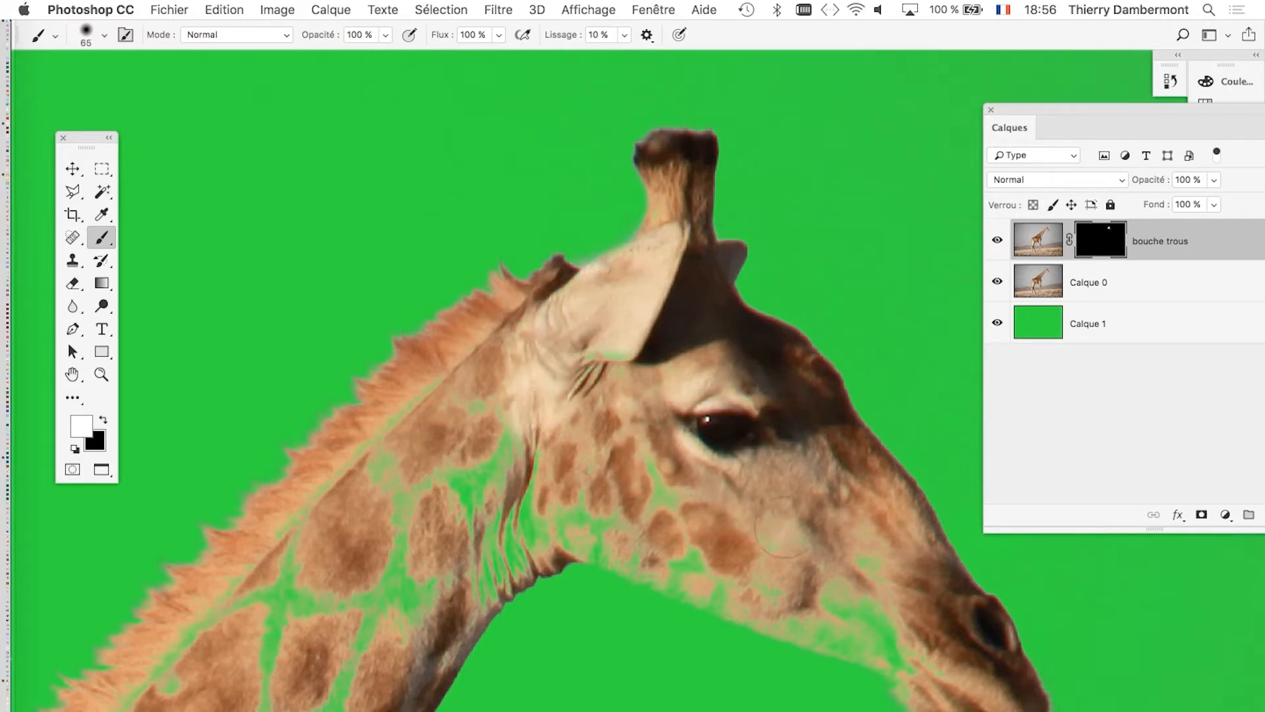
Paint white on the mask over the cheek and lower jaw, undoing the first stroke and redoing it with a 54 px brush.
mouse_move(783, 527)
mouse_down()
mouse_move(912, 639)
mouse_move(798, 612)
mouse_move(666, 553)
mouse_up()
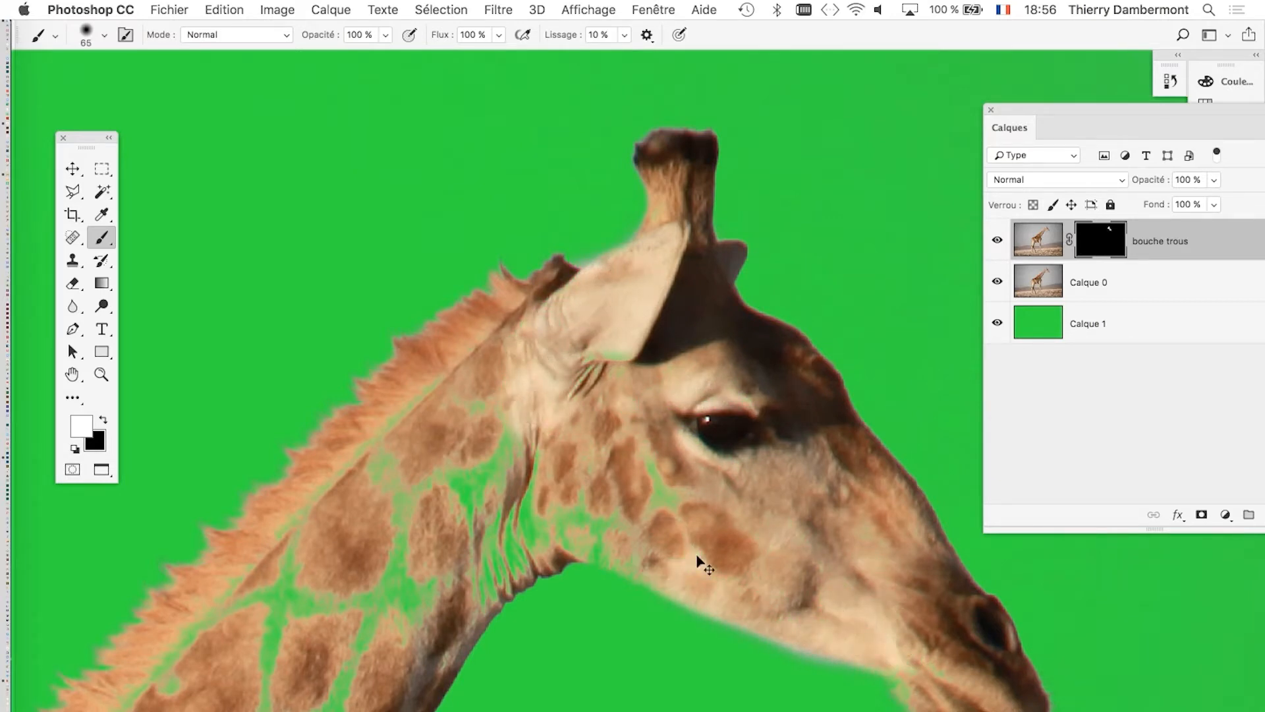
key(super+z)
drag(833, 556, 832, 556)
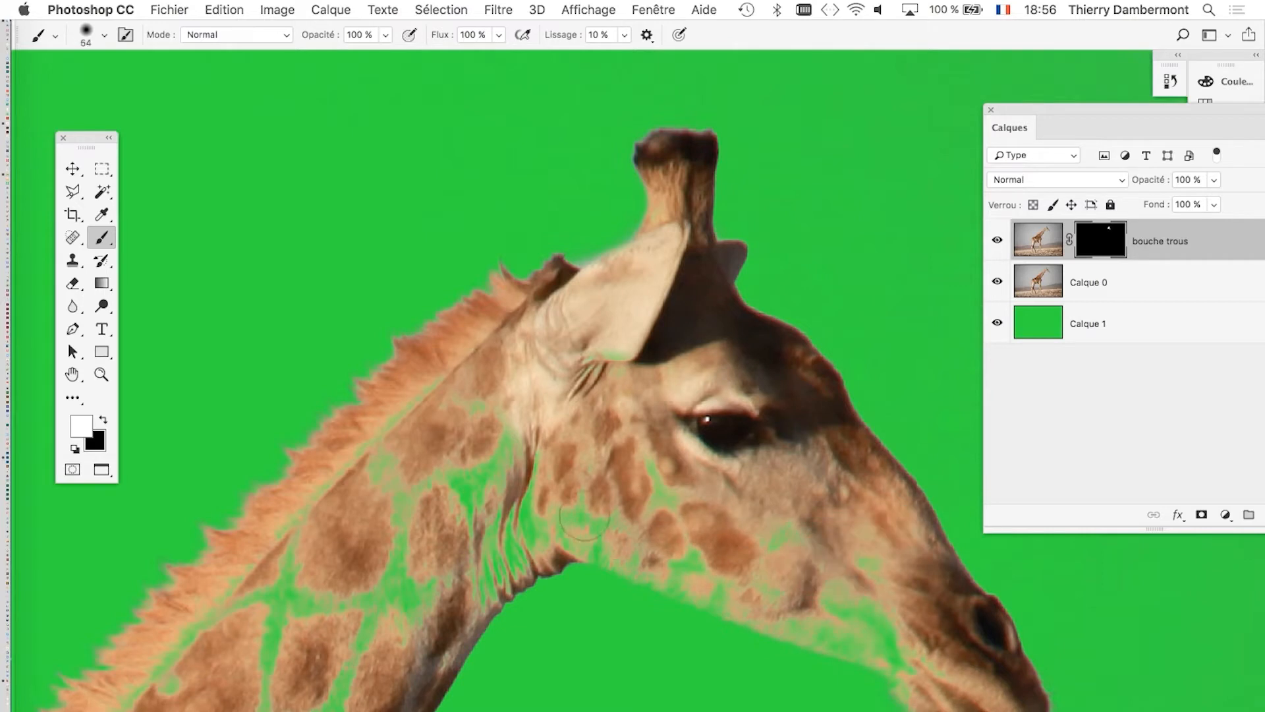
drag(850, 610, 922, 649)
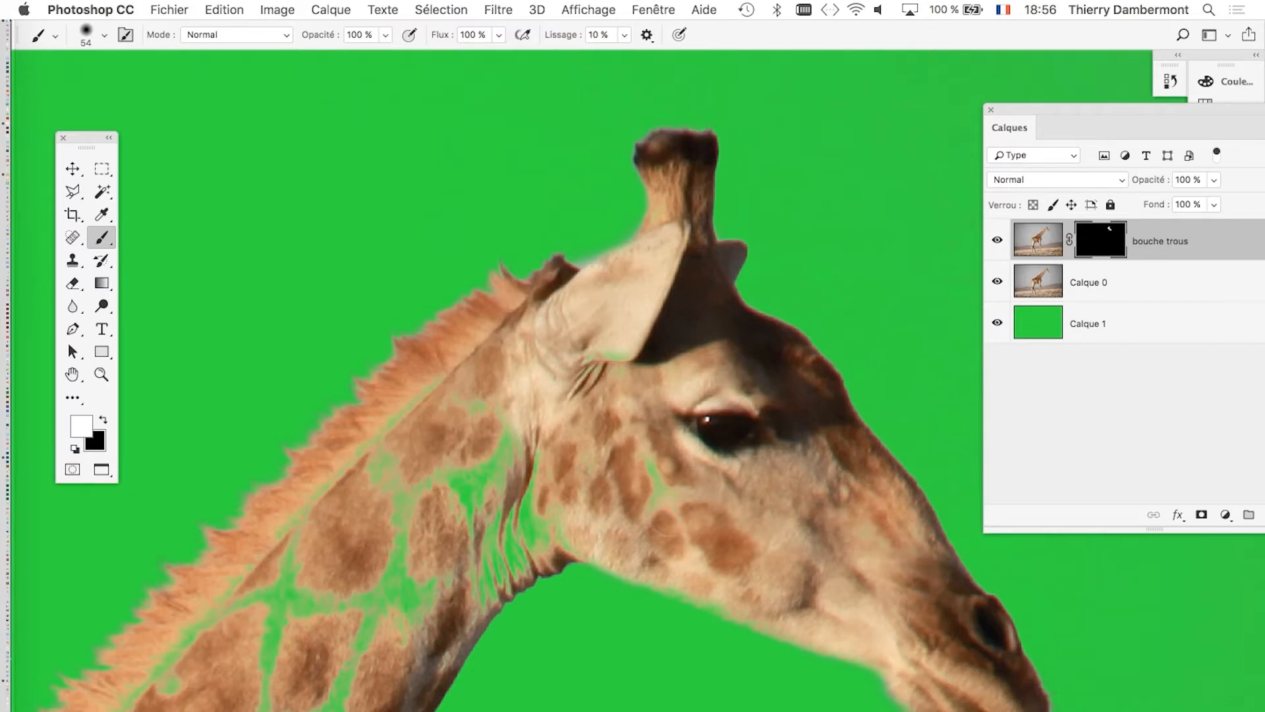
Paint white on the bouche trous mask over the throat folds below the jaw, and move the layers panel clear of the muzzle.
drag(530, 492, 493, 456)
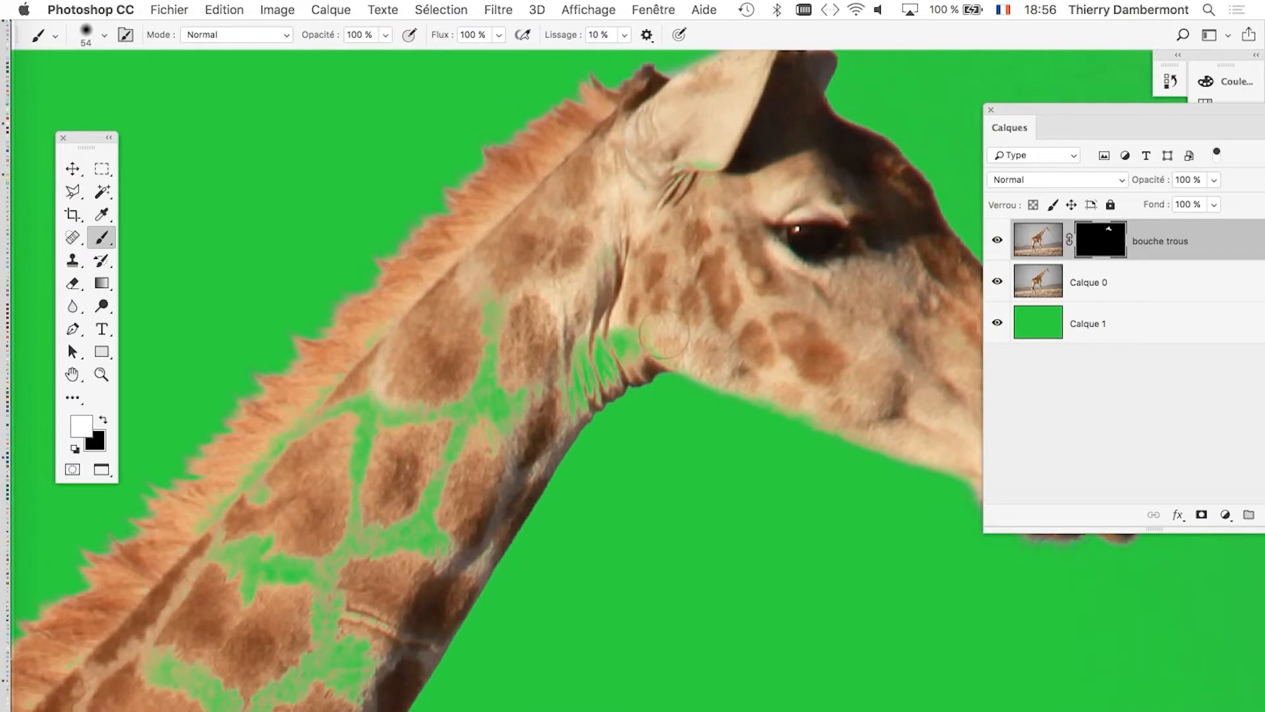
drag(813, 452, 718, 413)
drag(1028, 108, 1090, 110)
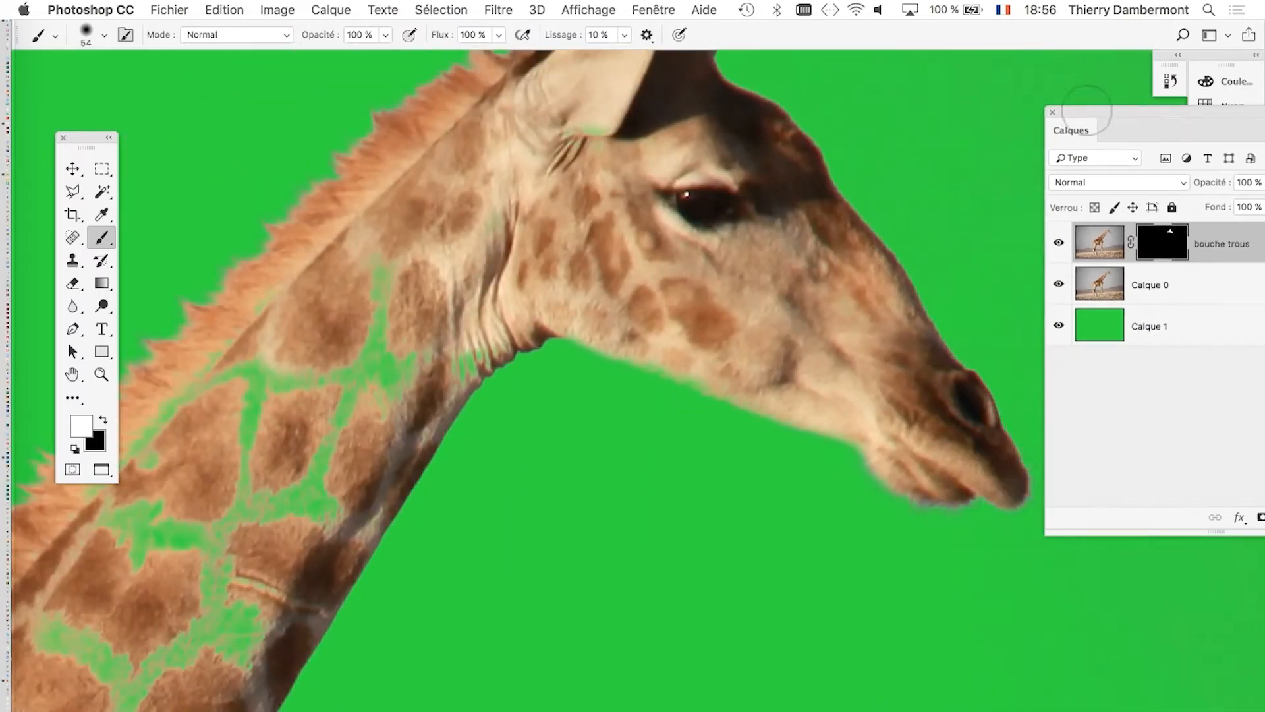
Paint white on the mask over the upper neck behind the jaw with a 47 px brush.
scroll(943, 508, up, 5)
scroll(947, 506, down, 5)
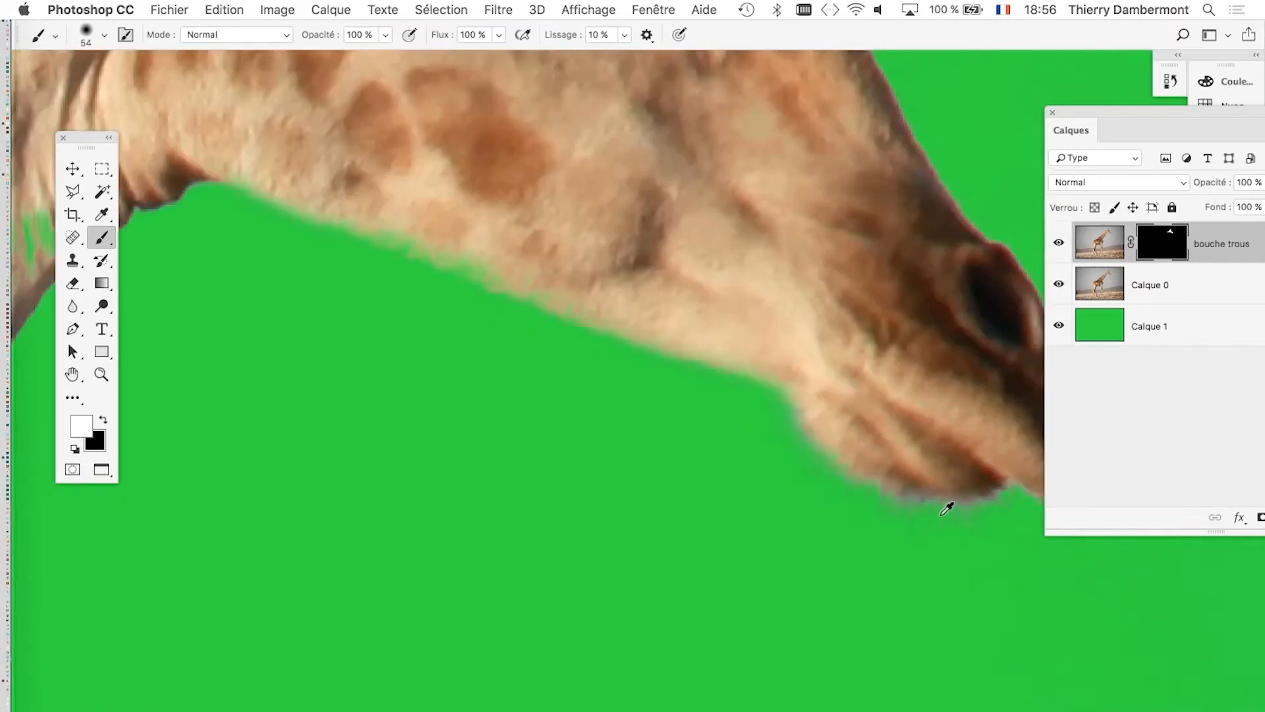
scroll(660, 433, up, 5)
mouse_move(644, 440)
mouse_down()
mouse_move(638, 345)
mouse_move(622, 503)
mouse_move(568, 554)
mouse_up()
drag(630, 492, 589, 499)
drag(751, 422, 741, 441)
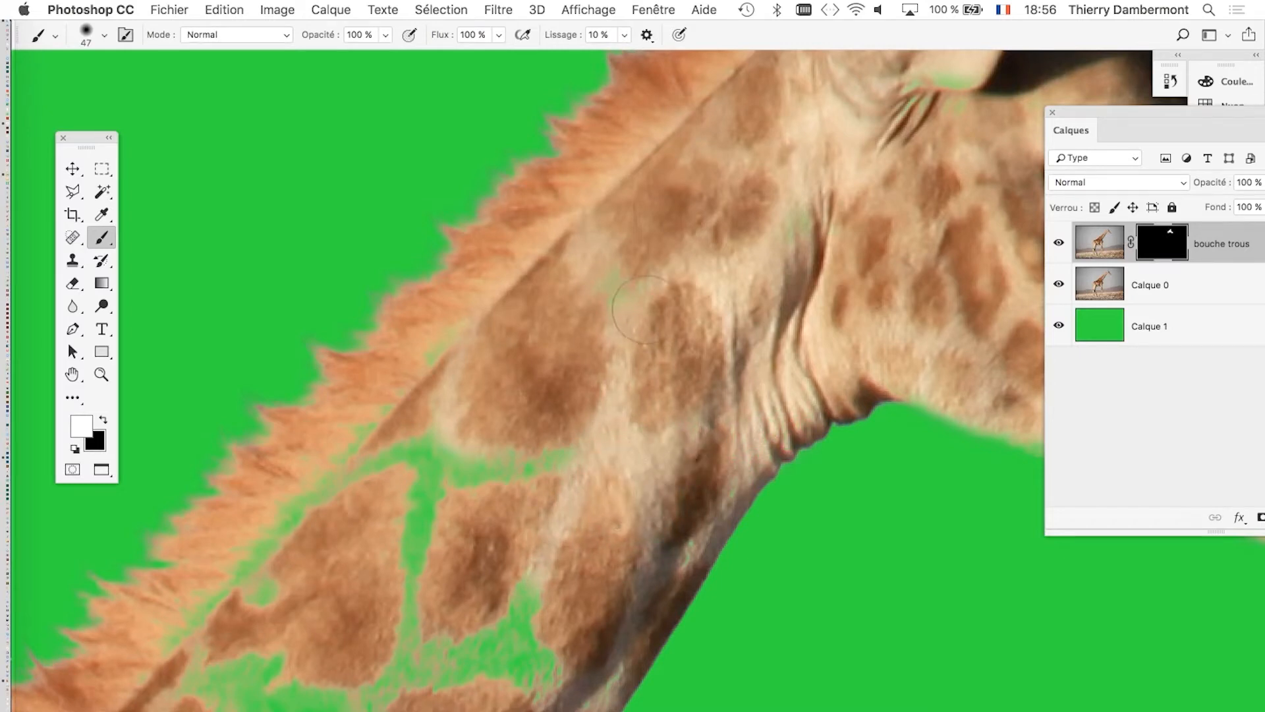
Enlarge the brush to 79 px and paint white over the green gaps in the upper neck beside the mane.
scroll(689, 290, down, 5)
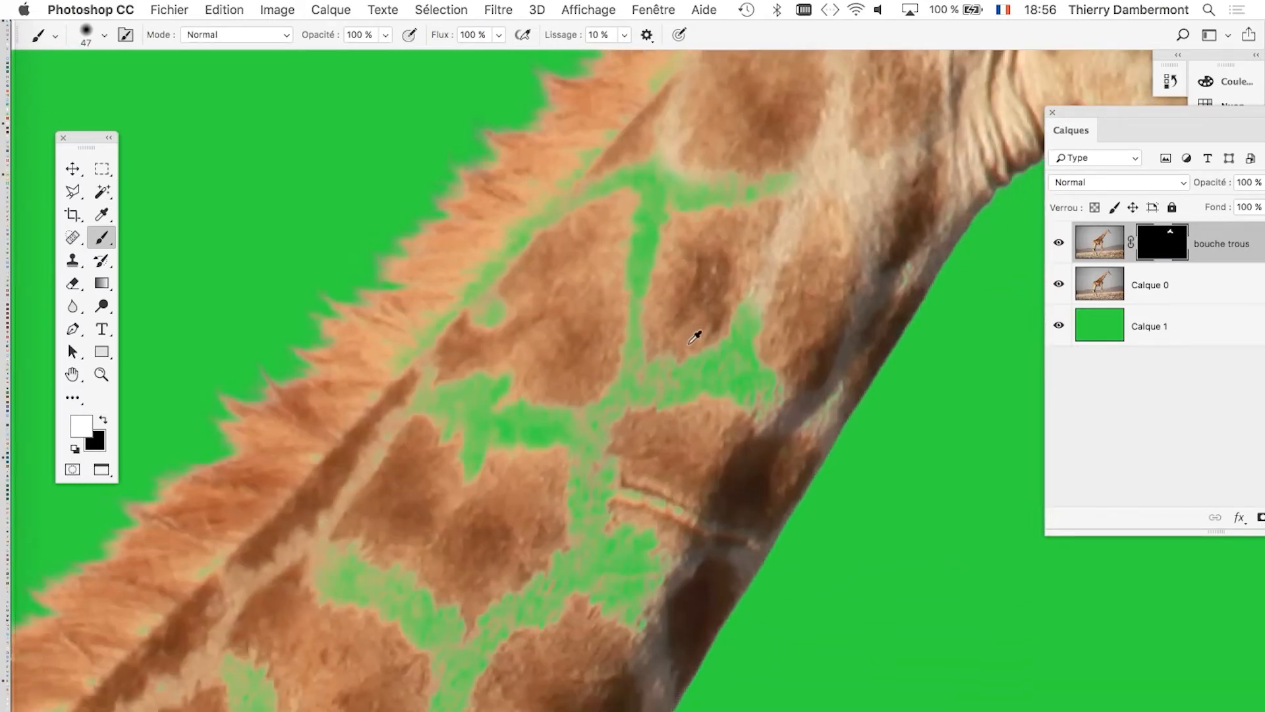
scroll(690, 369, down, 2)
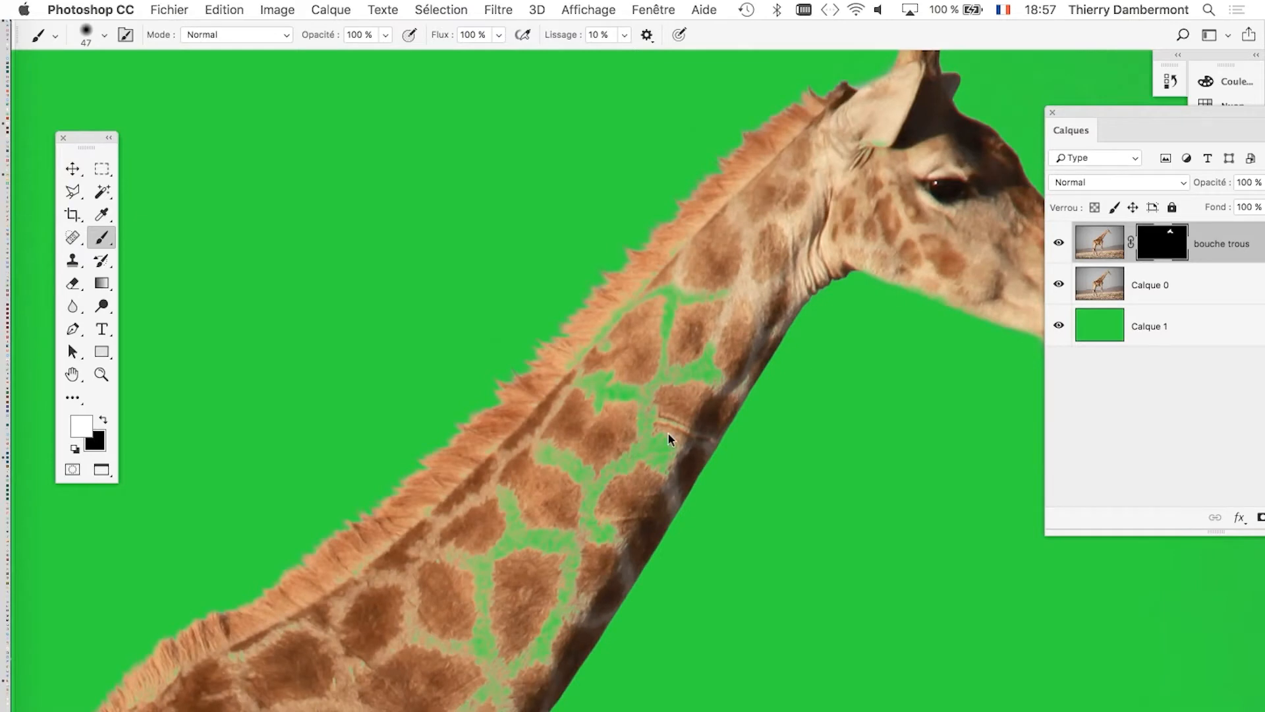
drag(668, 434, 685, 433)
drag(685, 294, 593, 346)
drag(608, 391, 717, 262)
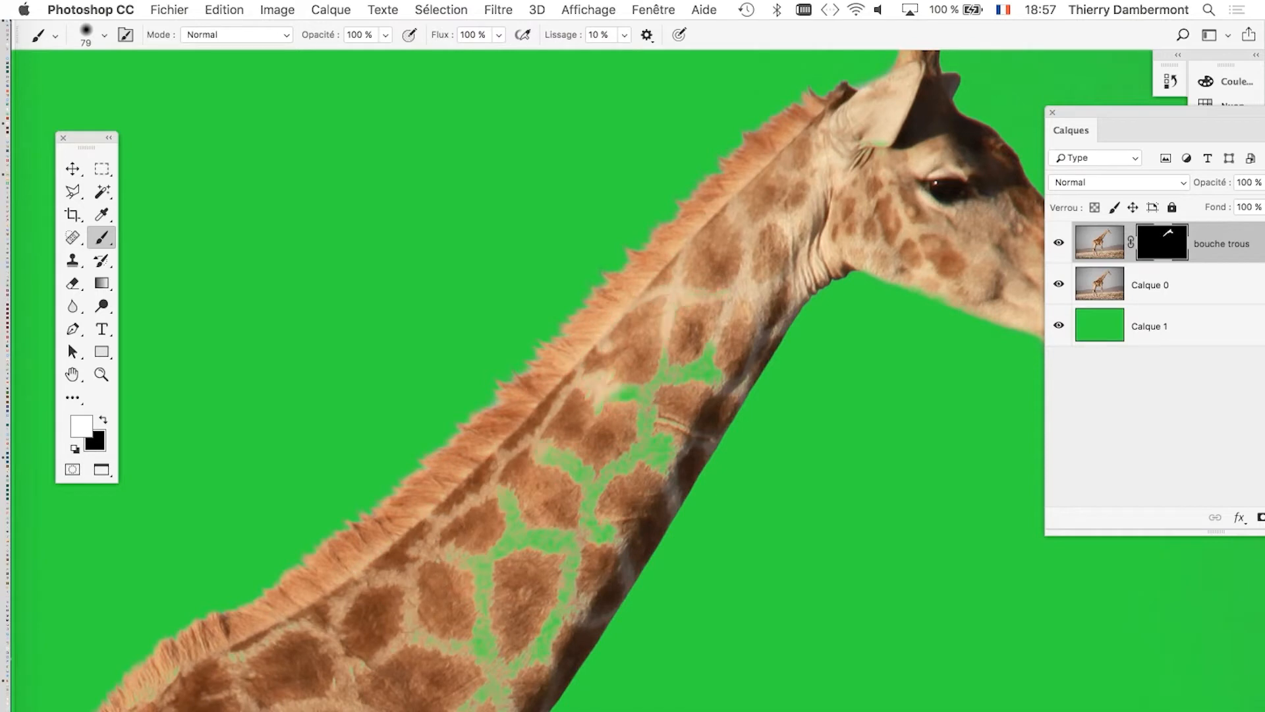
Paint white over the remaining gaps down the middle and lower neck, undoing the stroke that spills past the front edge.
mouse_move(619, 397)
mouse_down()
mouse_move(741, 298)
mouse_move(507, 546)
mouse_up()
drag(652, 419, 500, 550)
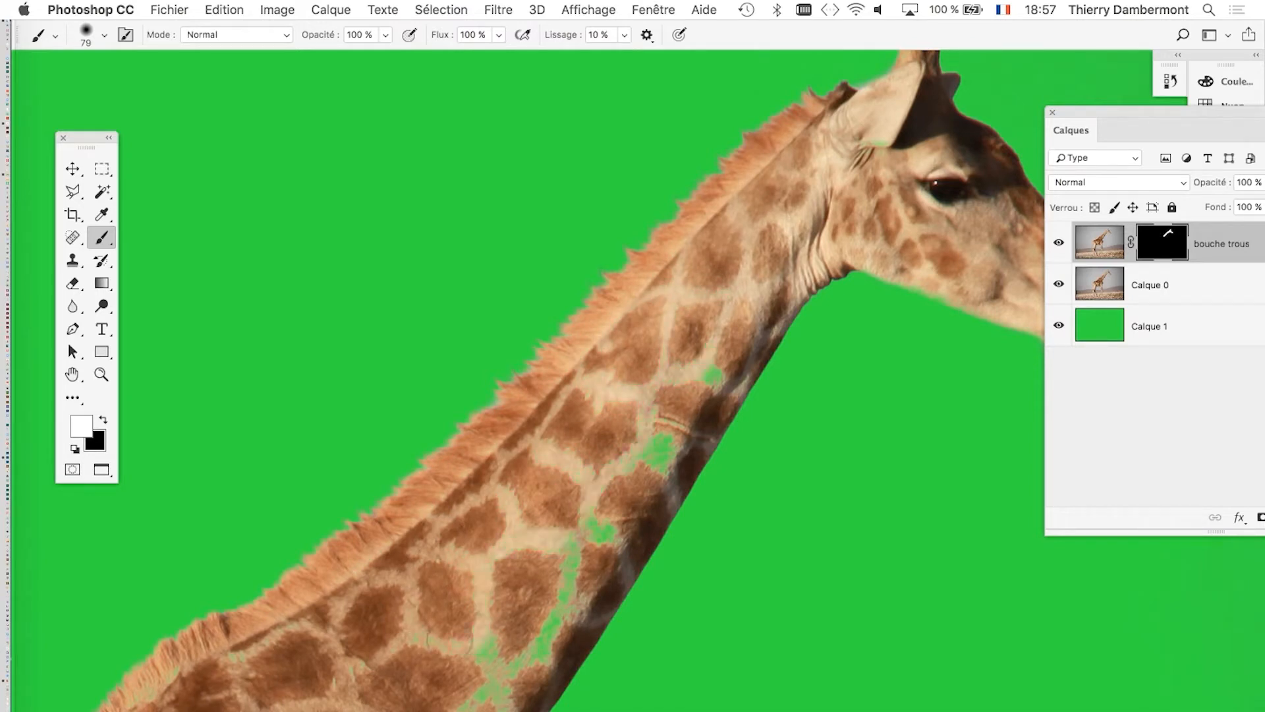
drag(521, 633, 711, 370)
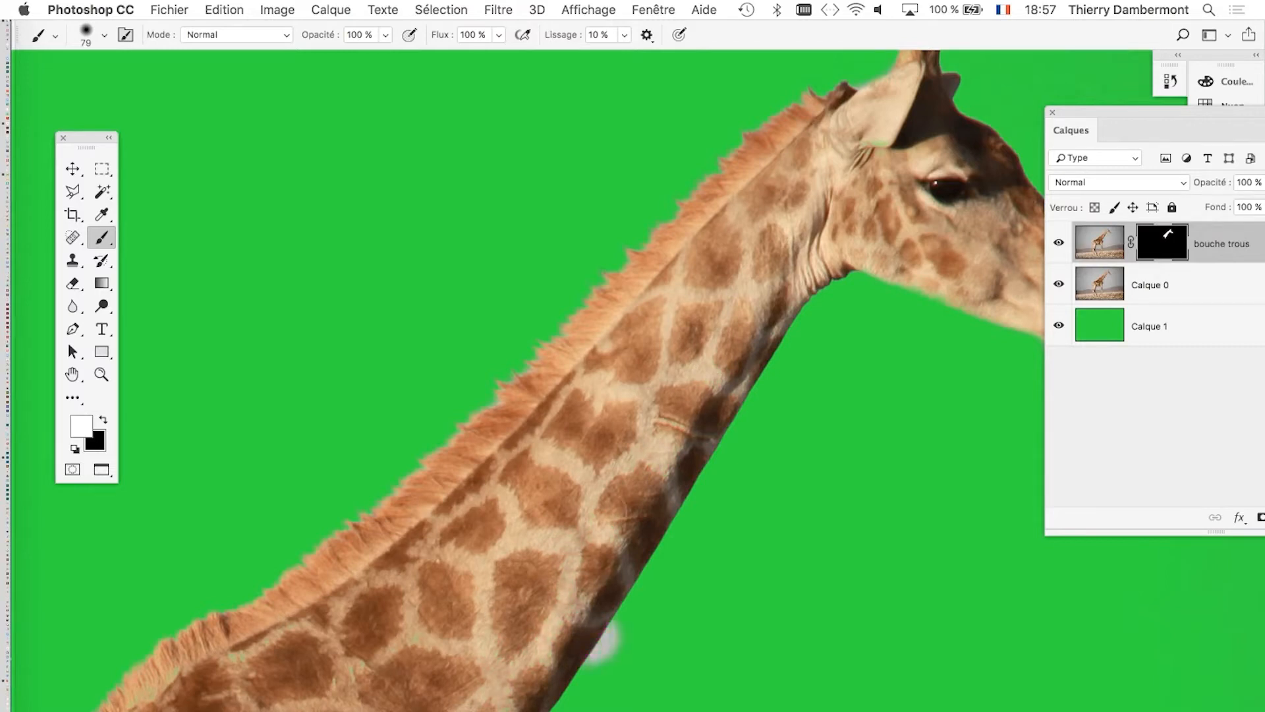
key(super+z)
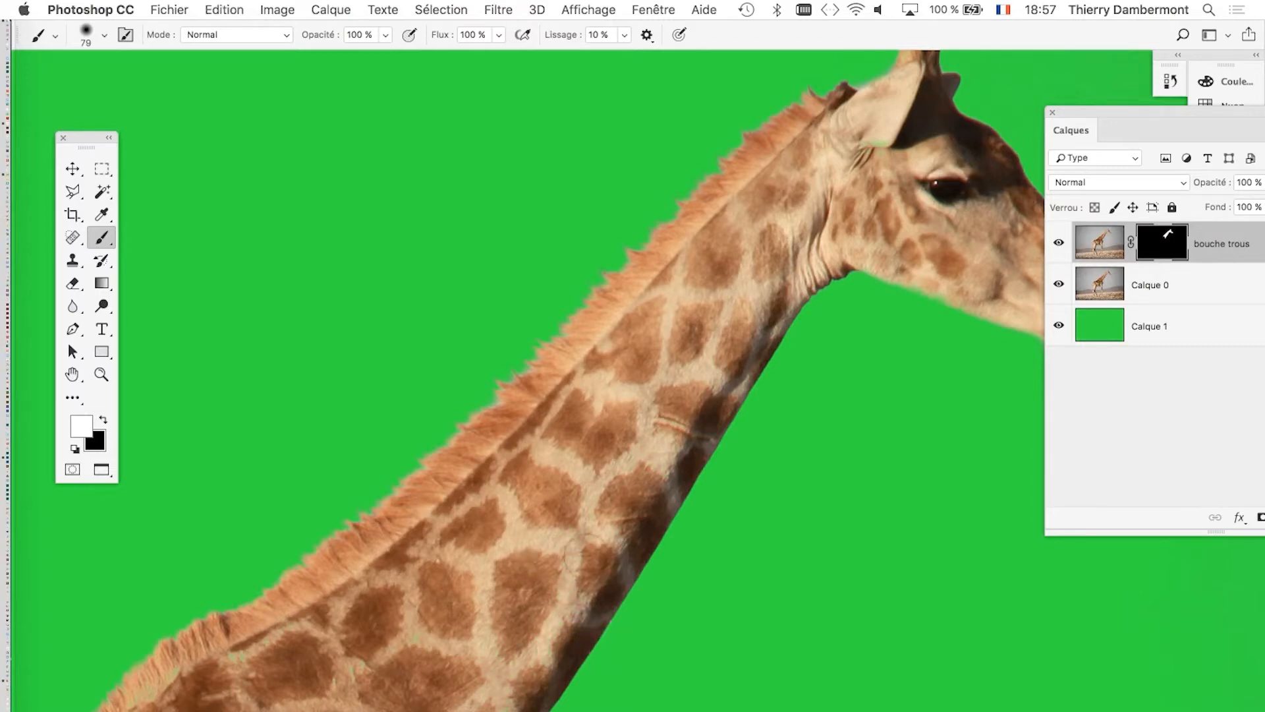
Set the brush to 68 px and paint white down the rear edge of the hind thigh and upper leg.
drag(510, 567, 659, 211)
mouse_move(570, 439)
mouse_down()
mouse_move(777, 274)
mouse_move(916, 80)
mouse_up()
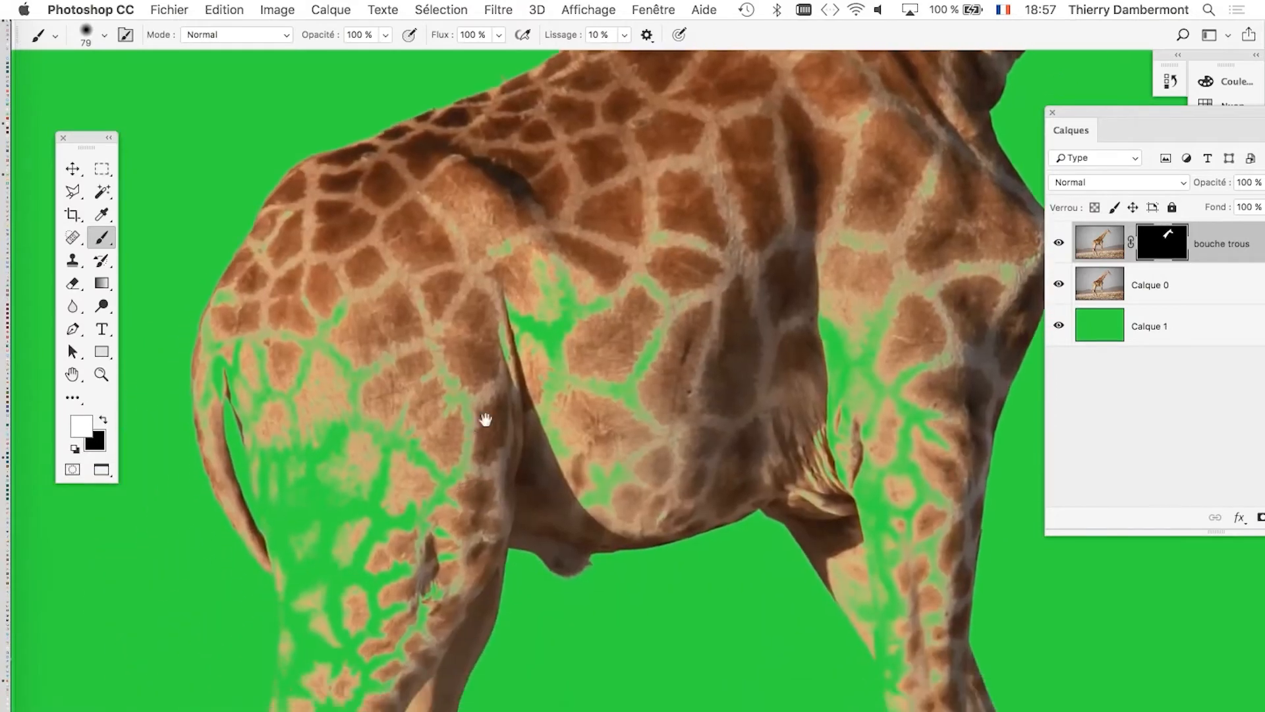
drag(486, 420, 520, 299)
super+click(398, 453)
mouse_move(379, 459)
mouse_down()
mouse_move(354, 462)
mouse_move(368, 462)
mouse_move(372, 403)
mouse_move(385, 485)
mouse_up()
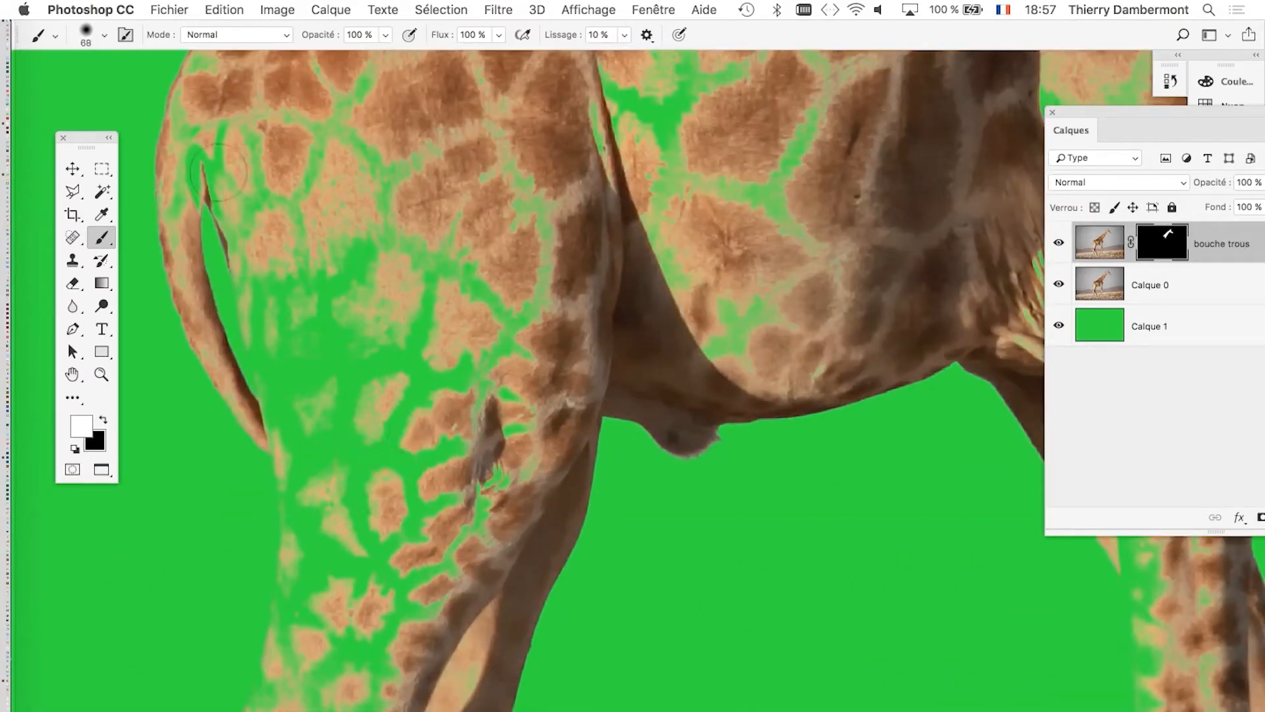
mouse_move(224, 132)
mouse_down()
mouse_move(239, 248)
mouse_move(279, 321)
mouse_move(309, 428)
mouse_move(325, 323)
mouse_move(339, 326)
mouse_up()
drag(387, 390, 458, 168)
drag(402, 263, 362, 541)
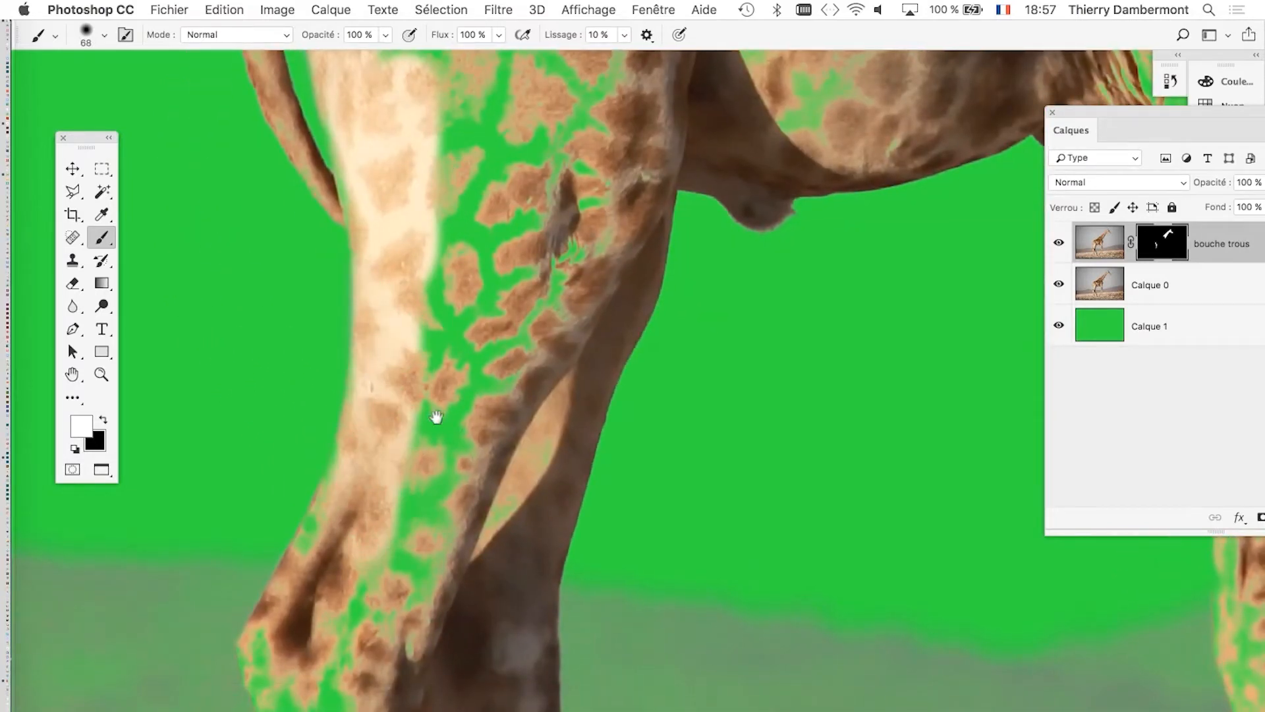
Paint white over the hock of the near hind leg, reducing the brush to 47 px and 37 px.
drag(437, 418, 524, 216)
drag(478, 344, 464, 345)
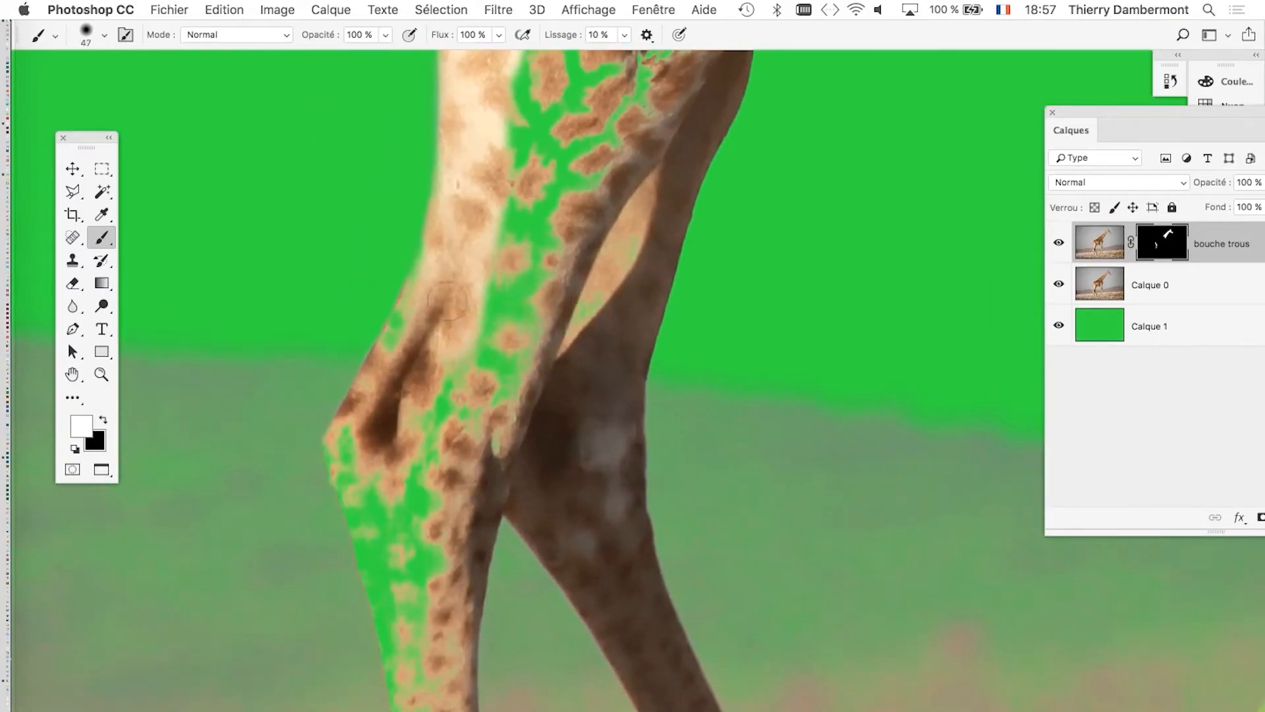
mouse_move(435, 261)
mouse_down()
mouse_move(420, 334)
mouse_move(452, 226)
mouse_up()
mouse_move(437, 394)
mouse_down()
mouse_move(412, 356)
mouse_move(432, 236)
mouse_move(398, 173)
mouse_move(440, 260)
mouse_move(510, 112)
mouse_up()
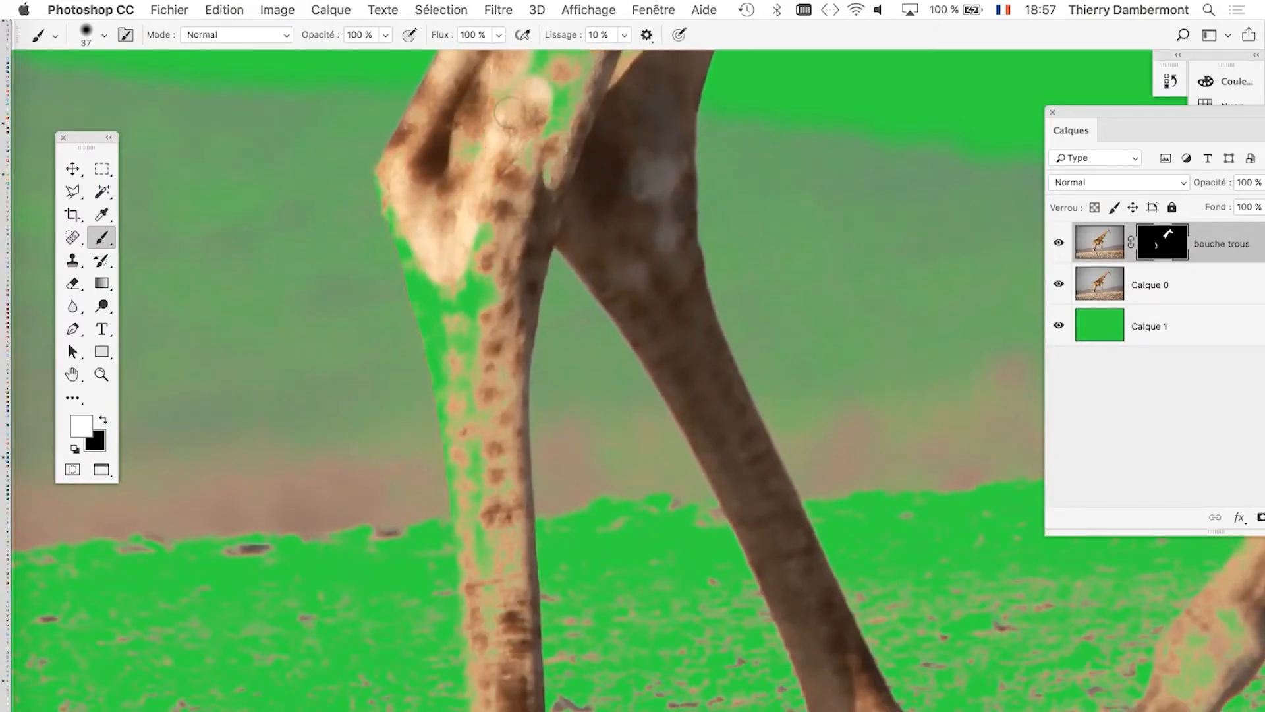
Enlarge the brush to 65 px and fill the gaps in the hind leg just above the hock.
scroll(599, 367, up, 10)
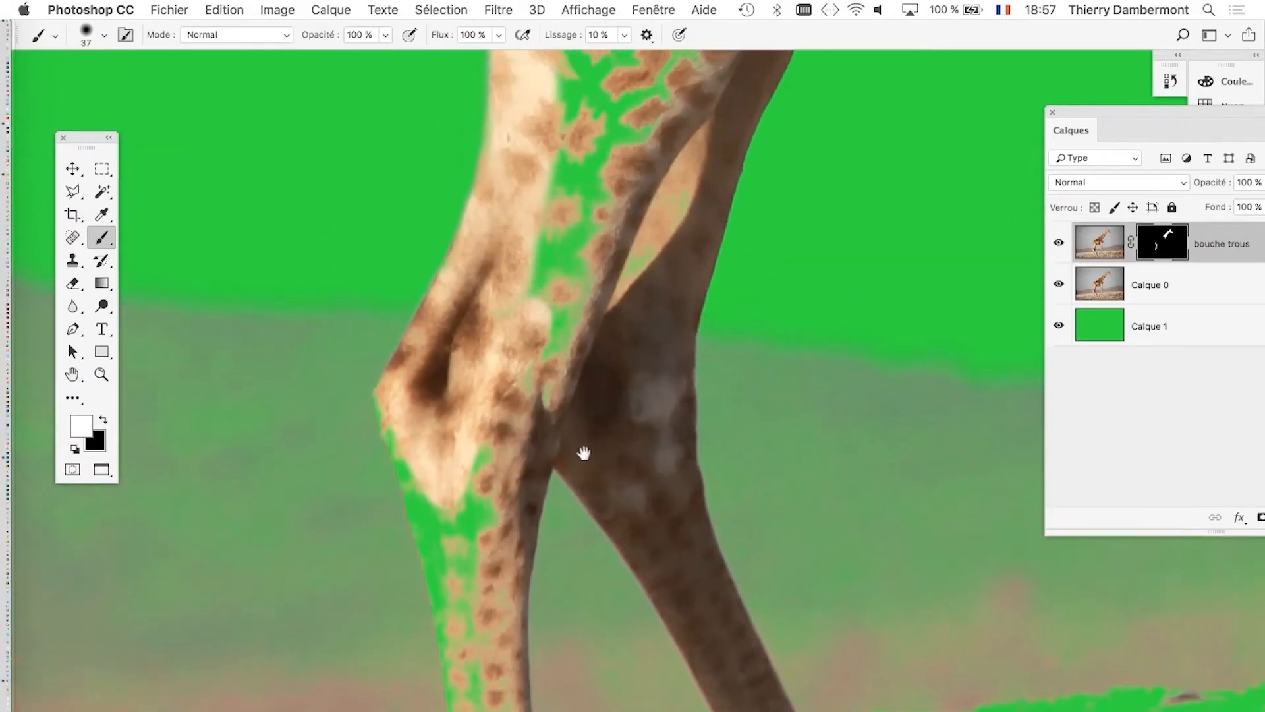
mouse_move(585, 396)
mouse_down()
mouse_move(610, 397)
mouse_move(548, 333)
mouse_move(620, 281)
mouse_up()
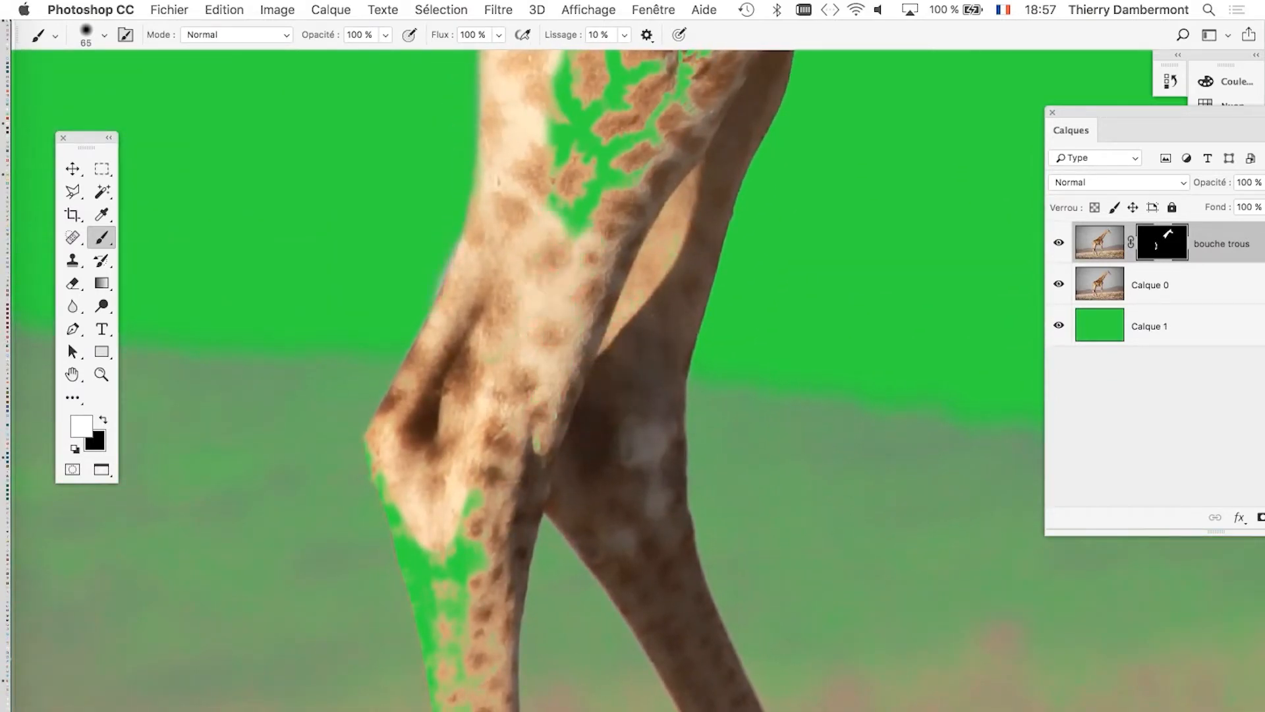
mouse_move(528, 306)
mouse_down()
mouse_move(561, 218)
mouse_move(587, 201)
mouse_up()
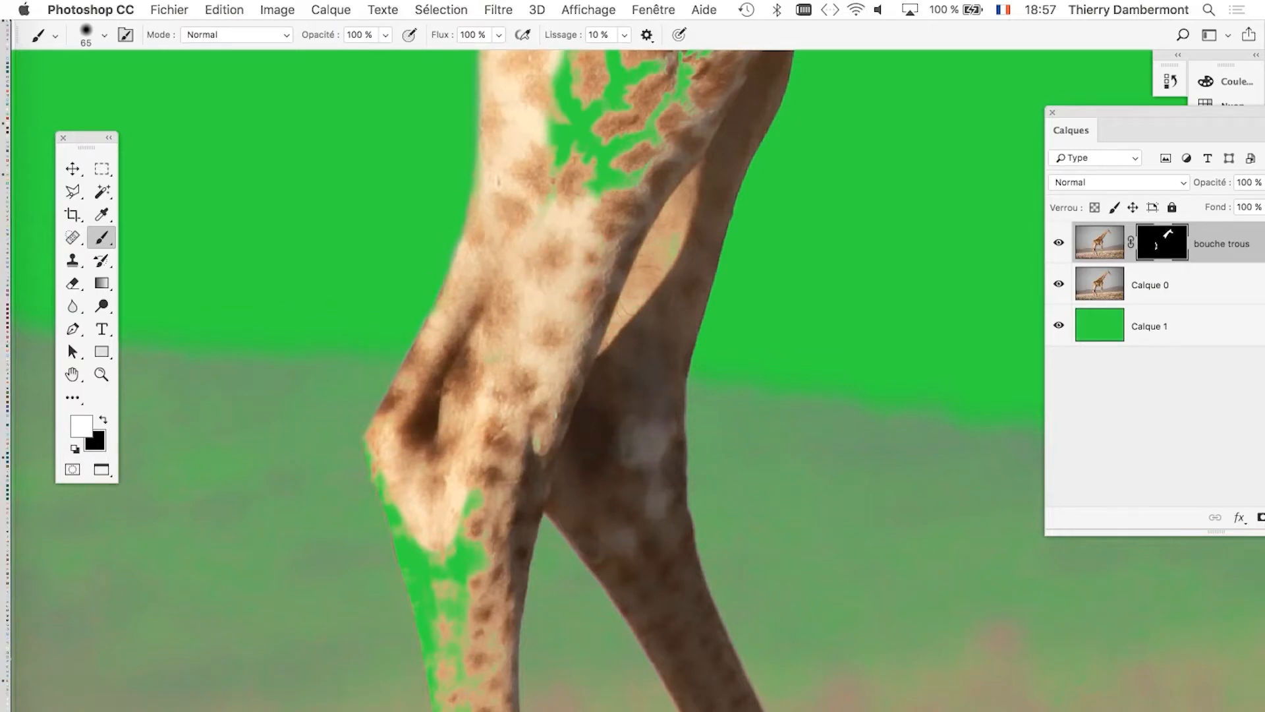
Paint white over the lower hind thigh with a 91 px brush.
scroll(599, 282, up, 5)
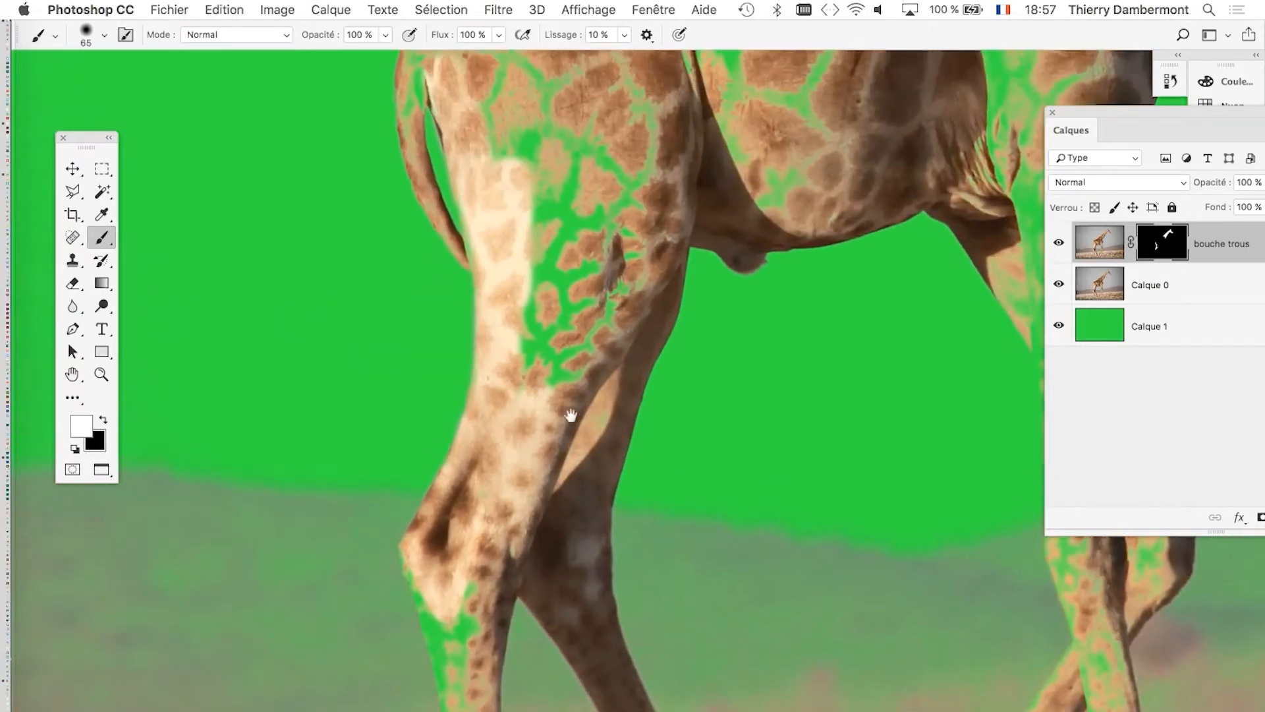
mouse_move(571, 415)
ctrl+alt+mouse_down()
mouse_move(588, 416)
mouse_move(553, 351)
mouse_move(551, 175)
ctrl+alt+mouse_up()
scroll(596, 396, up, 5)
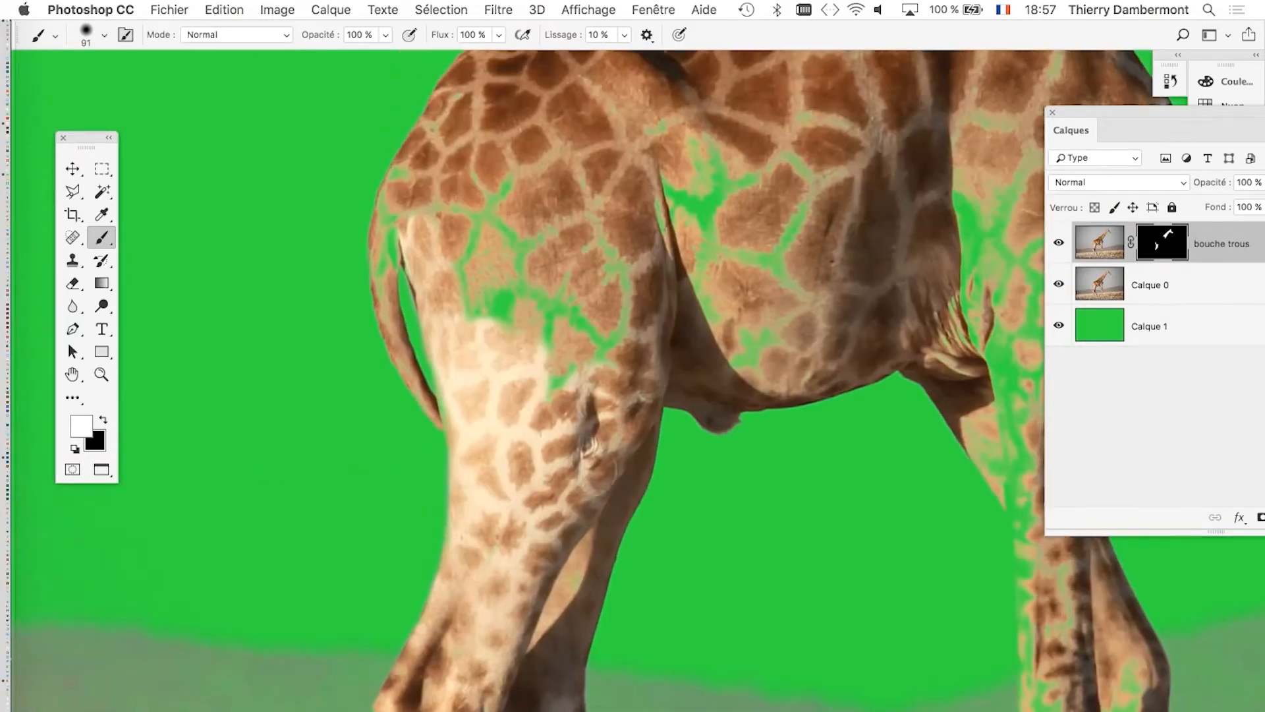
Enlarge the brush to 143 px and paint white over the rump, flank and belly.
ctrl+alt+drag(611, 474, 646, 479)
mouse_move(572, 418)
mouse_down()
mouse_move(577, 374)
mouse_move(469, 216)
mouse_move(524, 271)
mouse_up()
mouse_move(666, 188)
mouse_down()
mouse_move(705, 184)
mouse_move(757, 237)
mouse_move(771, 270)
mouse_move(761, 342)
mouse_up()
Paint white on the mask over the shoulder and the upper part of the near front leg.
scroll(757, 321, down, 5)
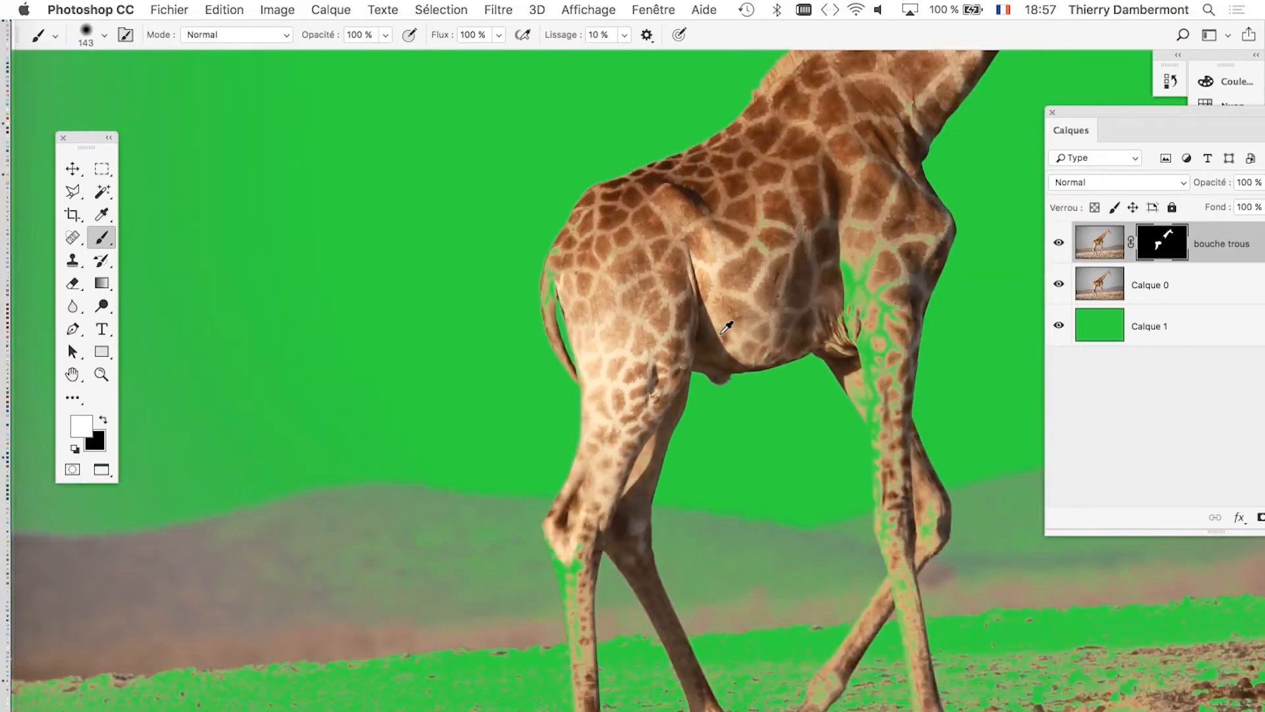
scroll(692, 320, down, 5)
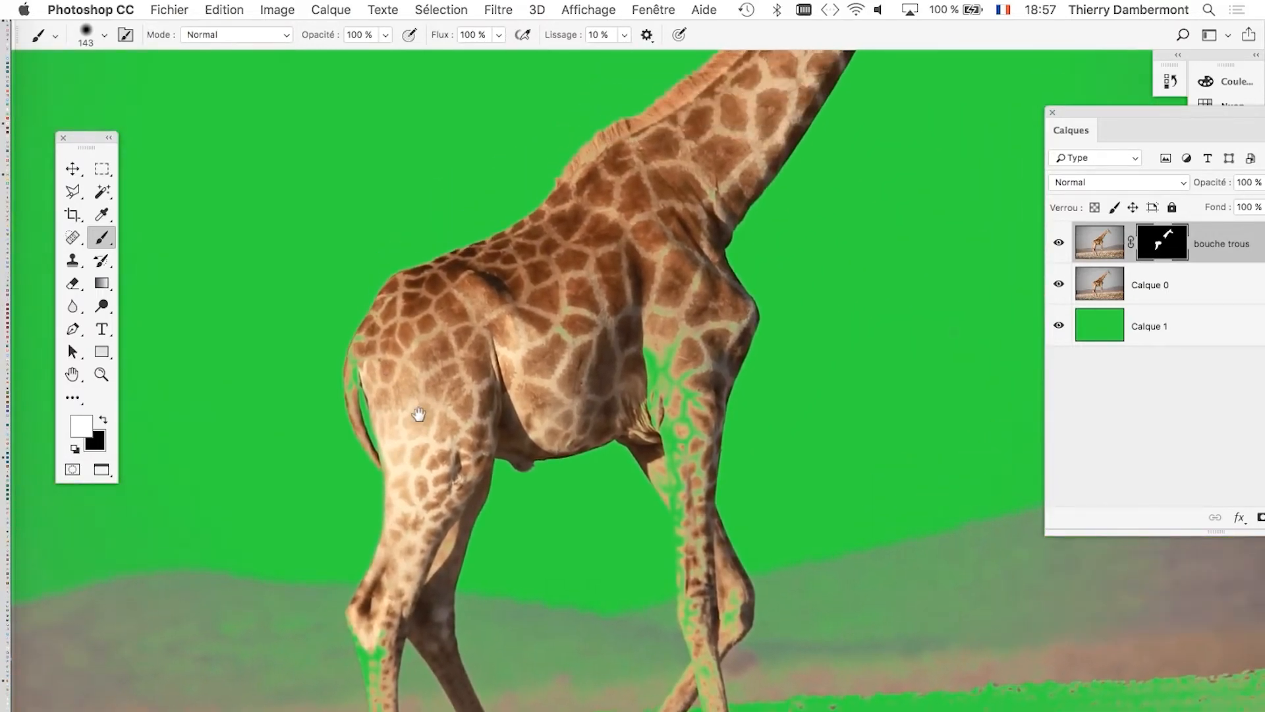
scroll(672, 450, up, 5)
mouse_move(684, 394)
mouse_down()
mouse_move(609, 209)
mouse_move(612, 157)
mouse_move(725, 194)
mouse_move(734, 413)
mouse_move(653, 434)
mouse_move(608, 193)
mouse_up()
mouse_move(630, 247)
mouse_down()
mouse_move(697, 287)
mouse_move(729, 329)
mouse_move(688, 355)
mouse_move(688, 389)
mouse_move(658, 376)
mouse_up()
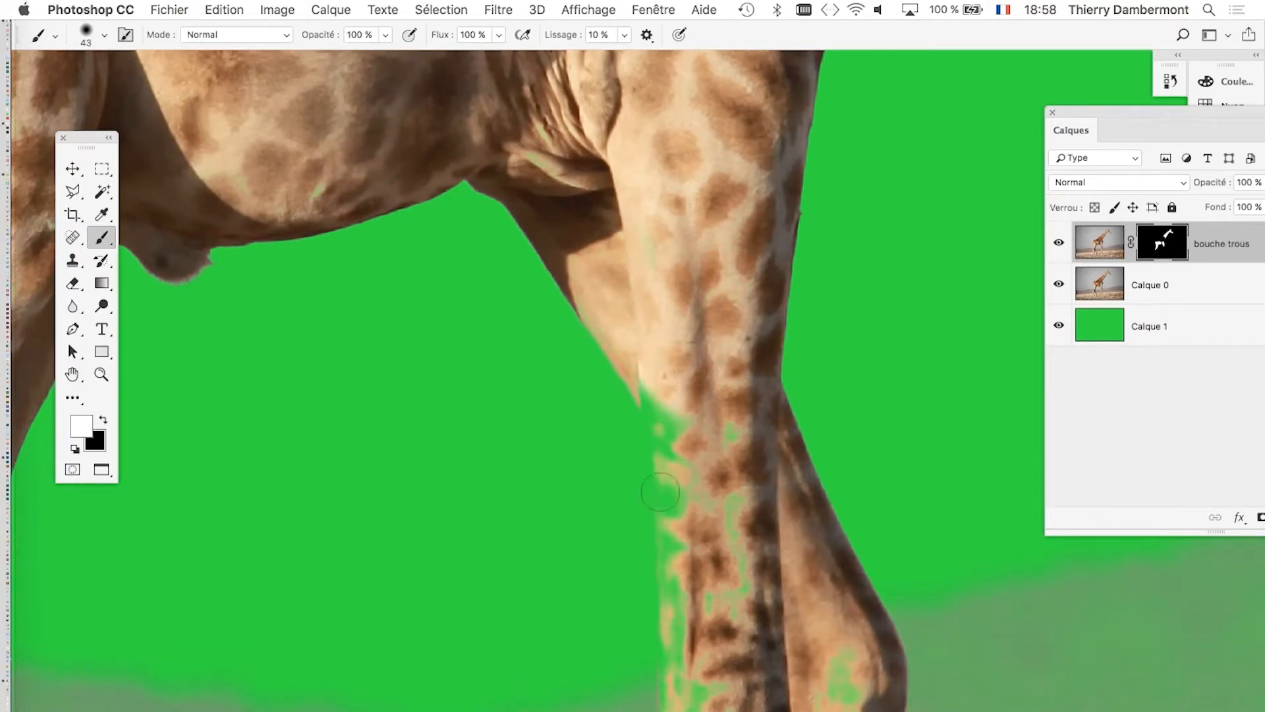
Paint white down the near front leg to just above the knee with a 43 px brush.
shift+click(687, 670)
mouse_move(685, 692)
mouse_down()
mouse_move(692, 305)
mouse_move(708, 333)
mouse_up()
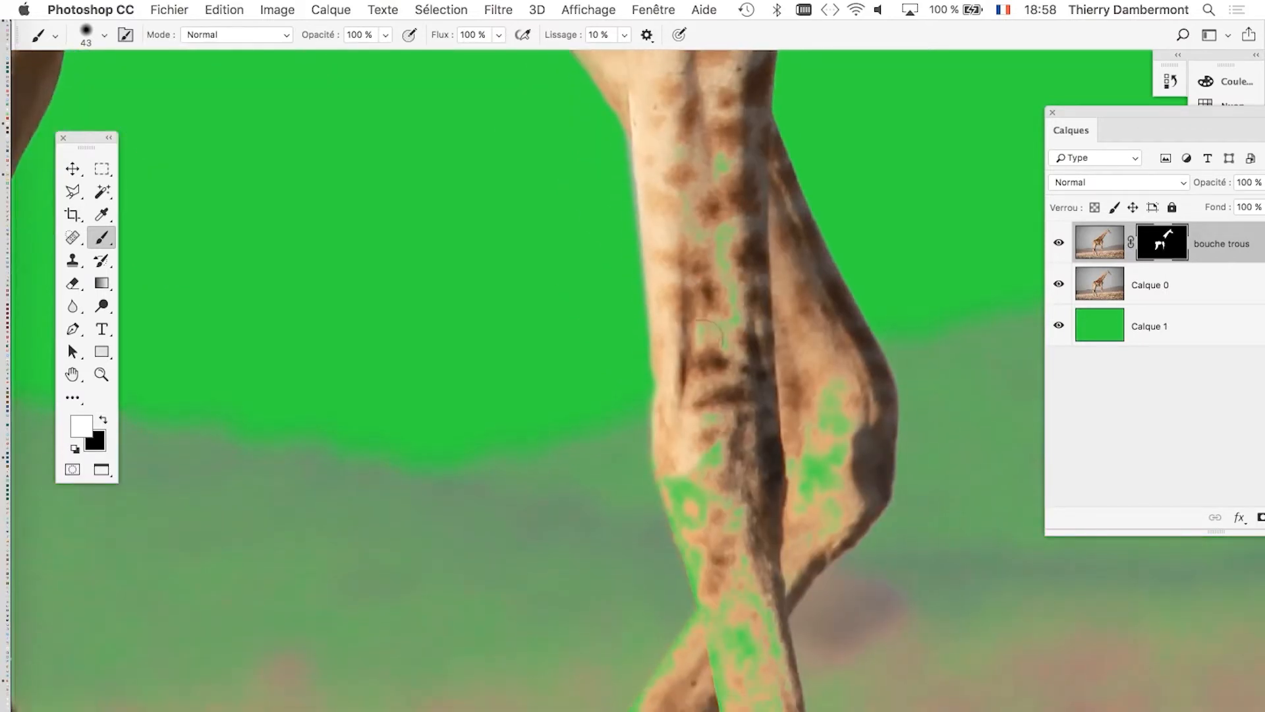
drag(725, 267, 673, 195)
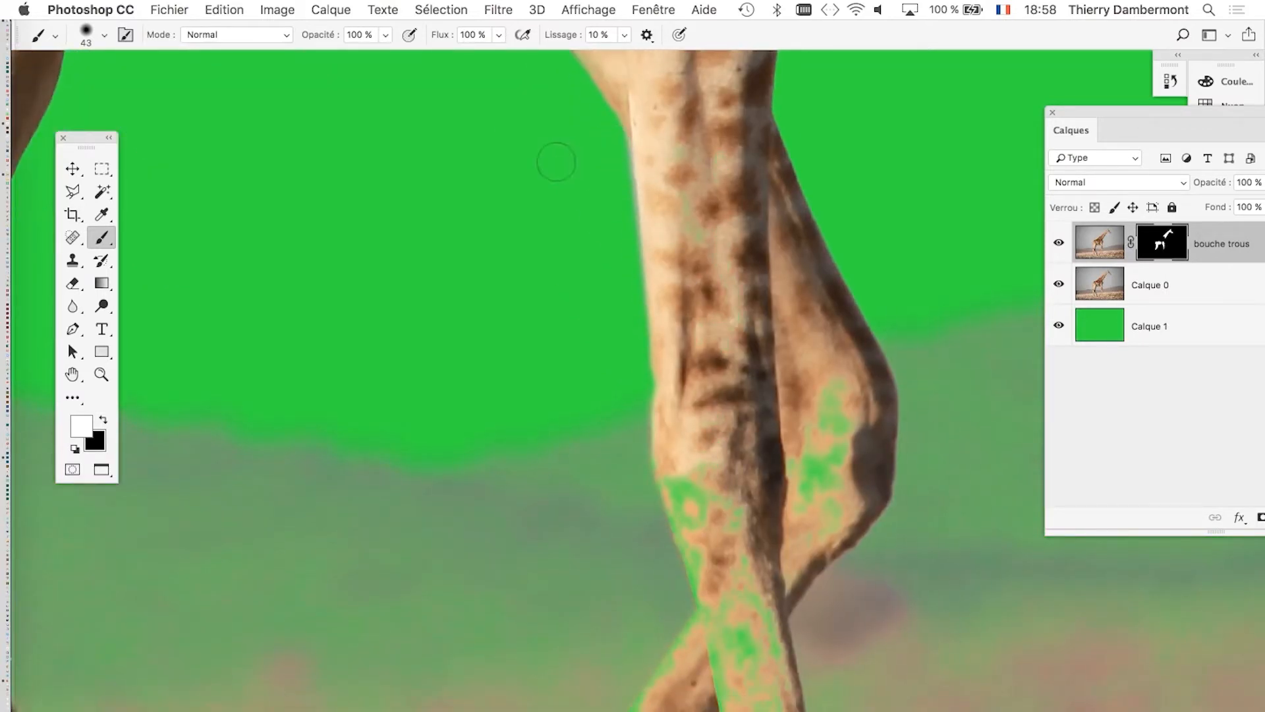
Switch the foreground to black and paint out the spill along the rear edge of the near front leg.
key(x)
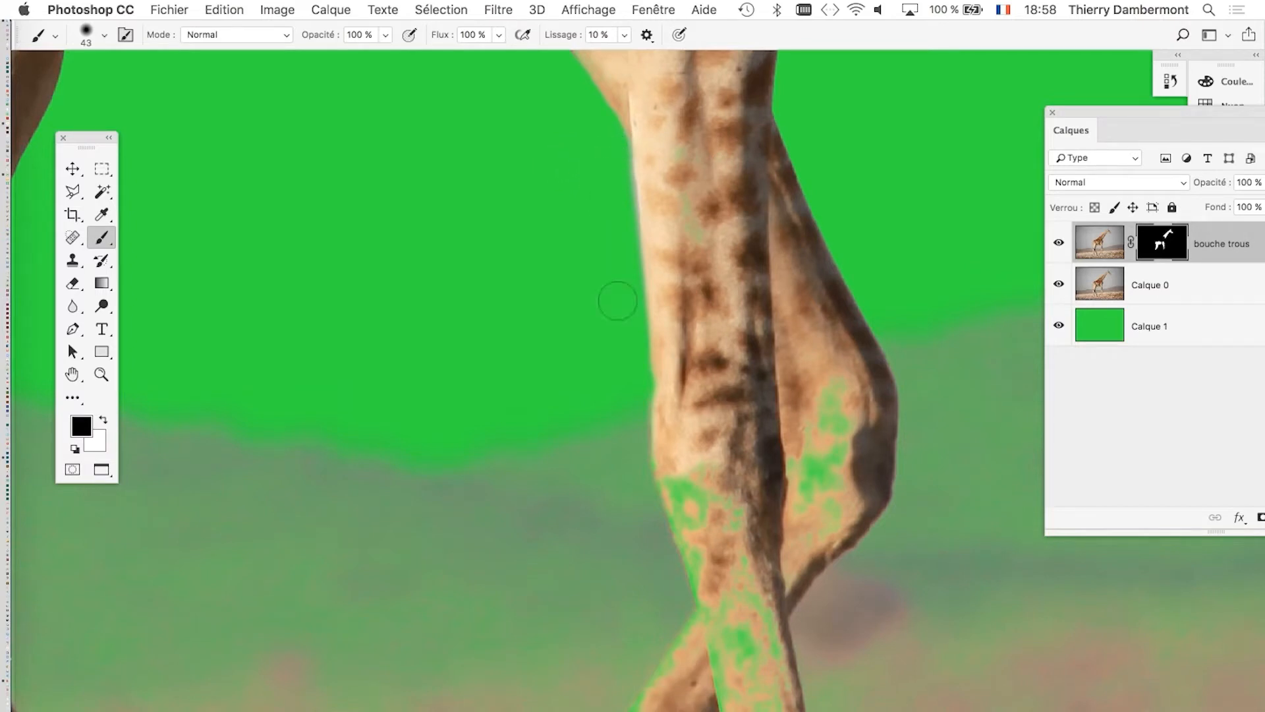
drag(632, 140, 628, 343)
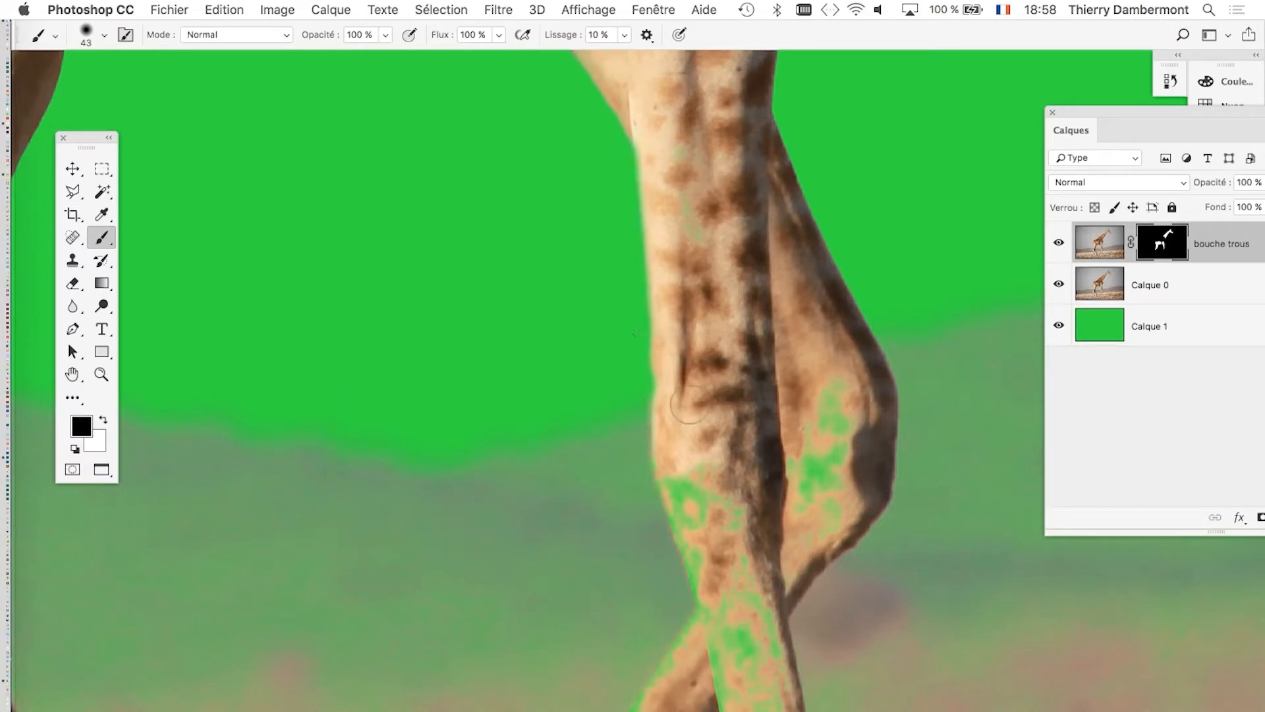
Restore white as the foreground and paint over the knees of both front legs.
key(x)
mouse_move(704, 469)
mouse_down()
mouse_move(679, 477)
mouse_move(710, 565)
mouse_up()
mouse_move(805, 478)
mouse_down()
mouse_move(833, 384)
mouse_move(846, 435)
mouse_move(805, 527)
mouse_up()
drag(789, 395, 800, 632)
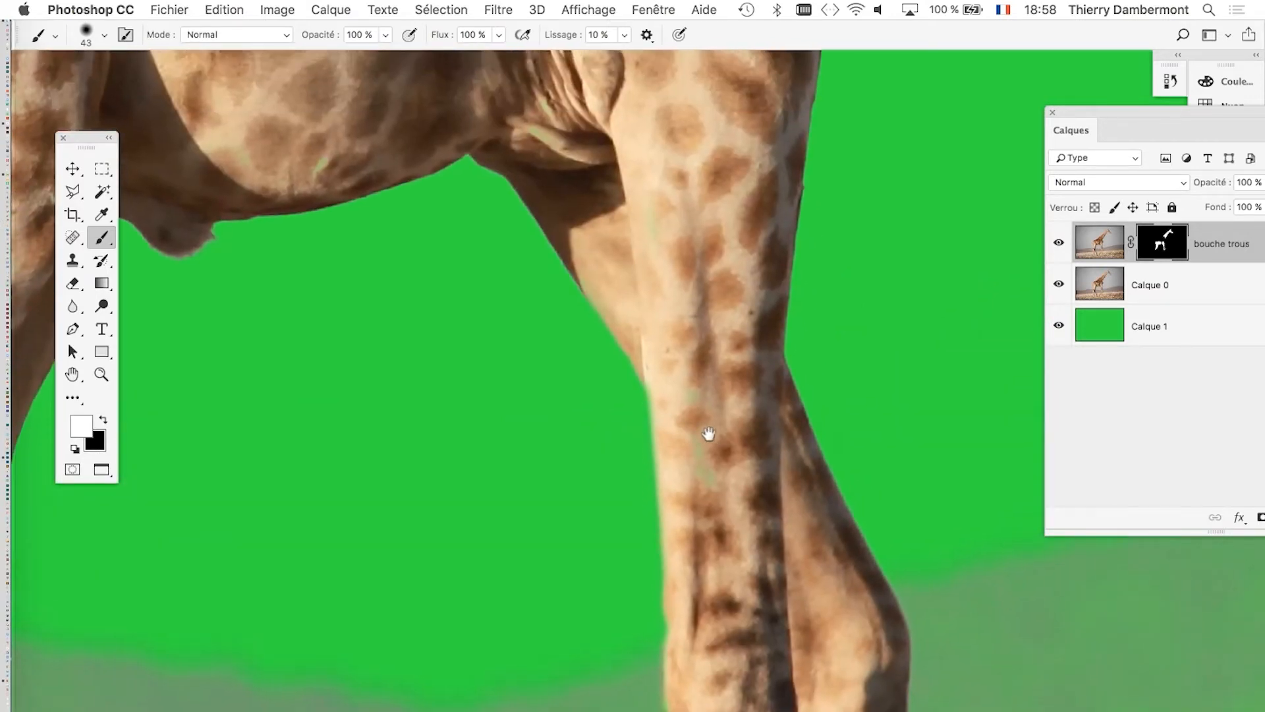
Touch up leftover green on the upper front leg at 69 px, and on the chest and neck base at 111 px.
mouse_move(749, 426)
mouse_down()
mouse_move(732, 399)
mouse_move(709, 455)
mouse_move(709, 531)
mouse_up()
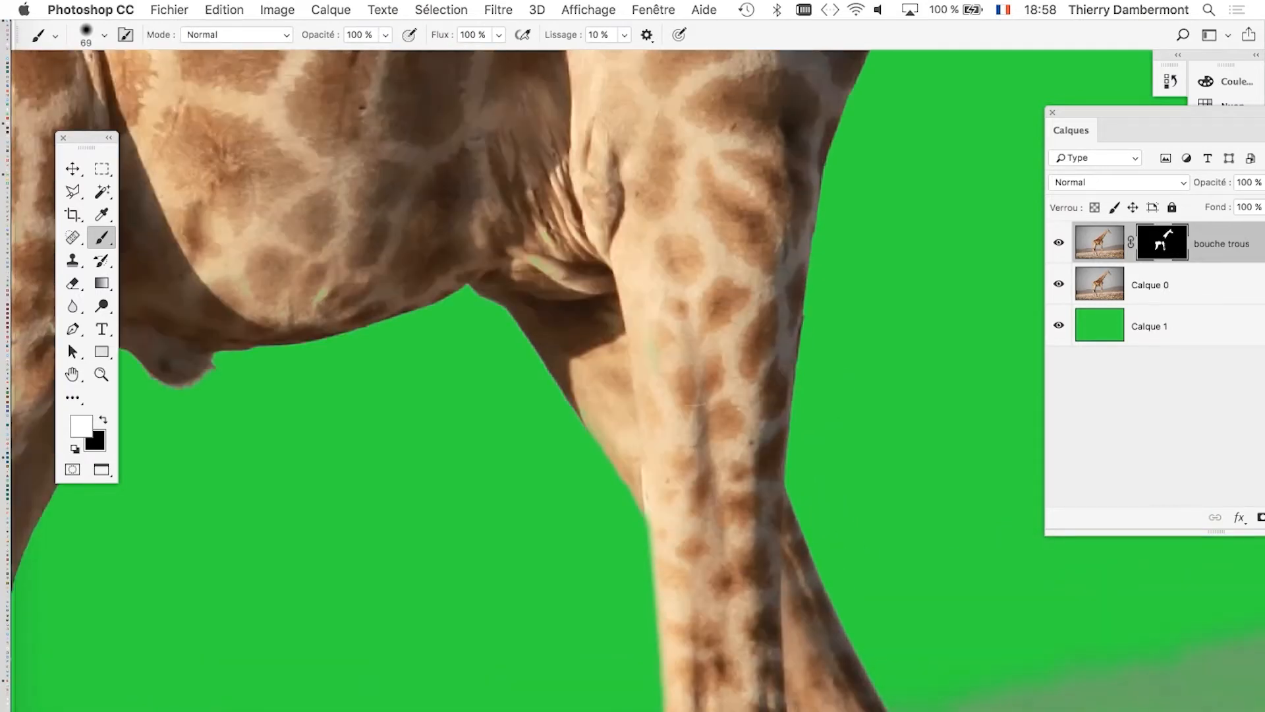
mouse_move(345, 363)
mouse_down()
mouse_move(430, 419)
mouse_move(559, 452)
mouse_move(598, 577)
mouse_up()
drag(706, 446, 722, 446)
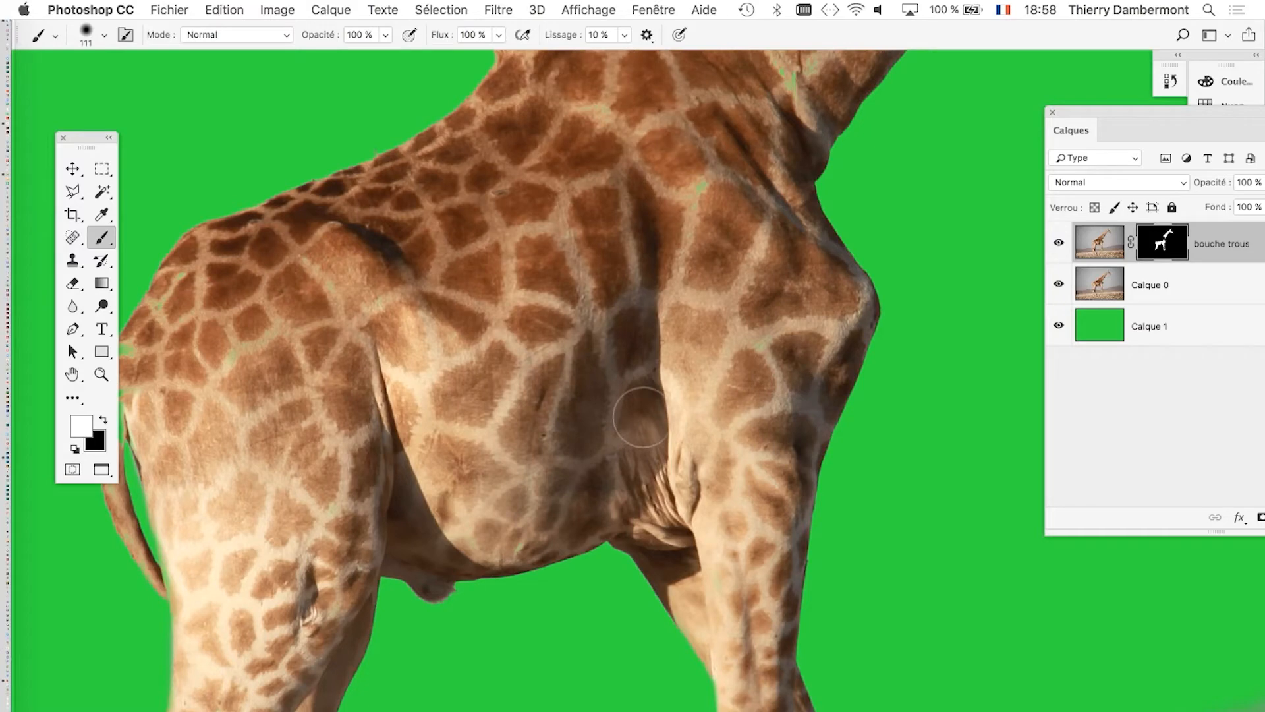
drag(661, 338, 532, 530)
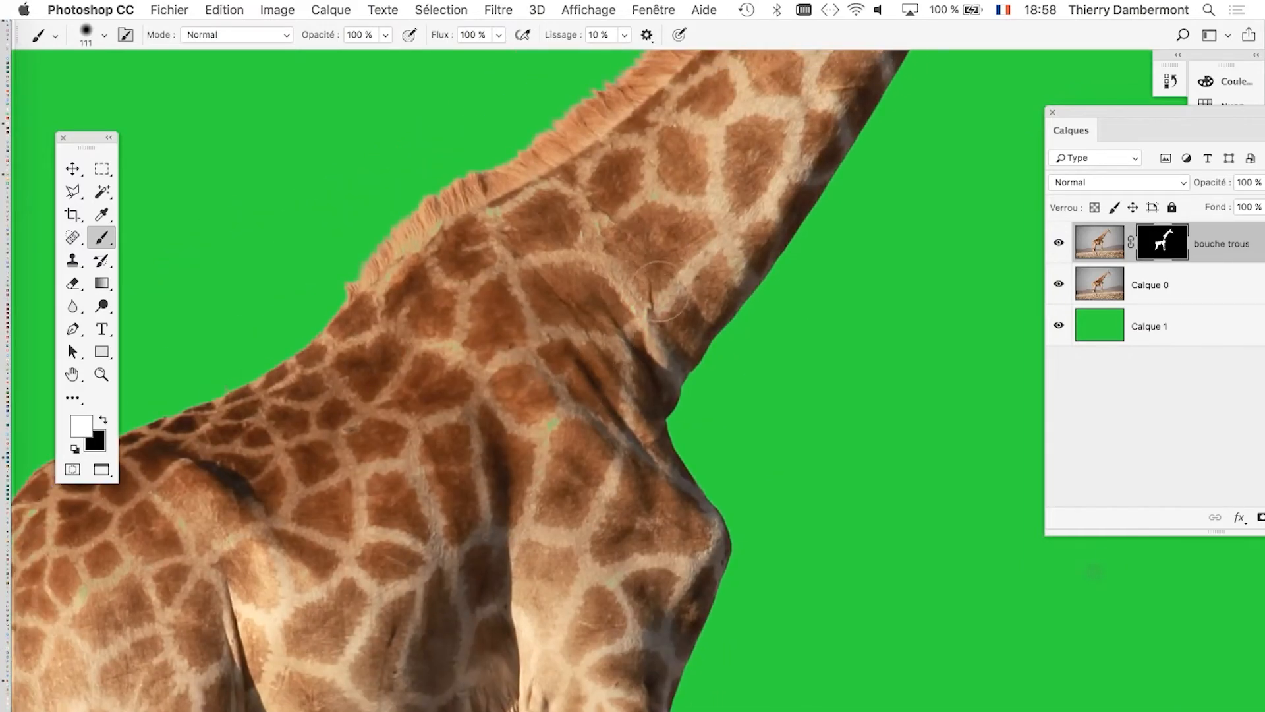
drag(672, 248, 596, 244)
Paint white over the tail base and adjoining rump with a 31 px brush, undoing the first stroke and repainting it.
scroll(211, 376, up, 5)
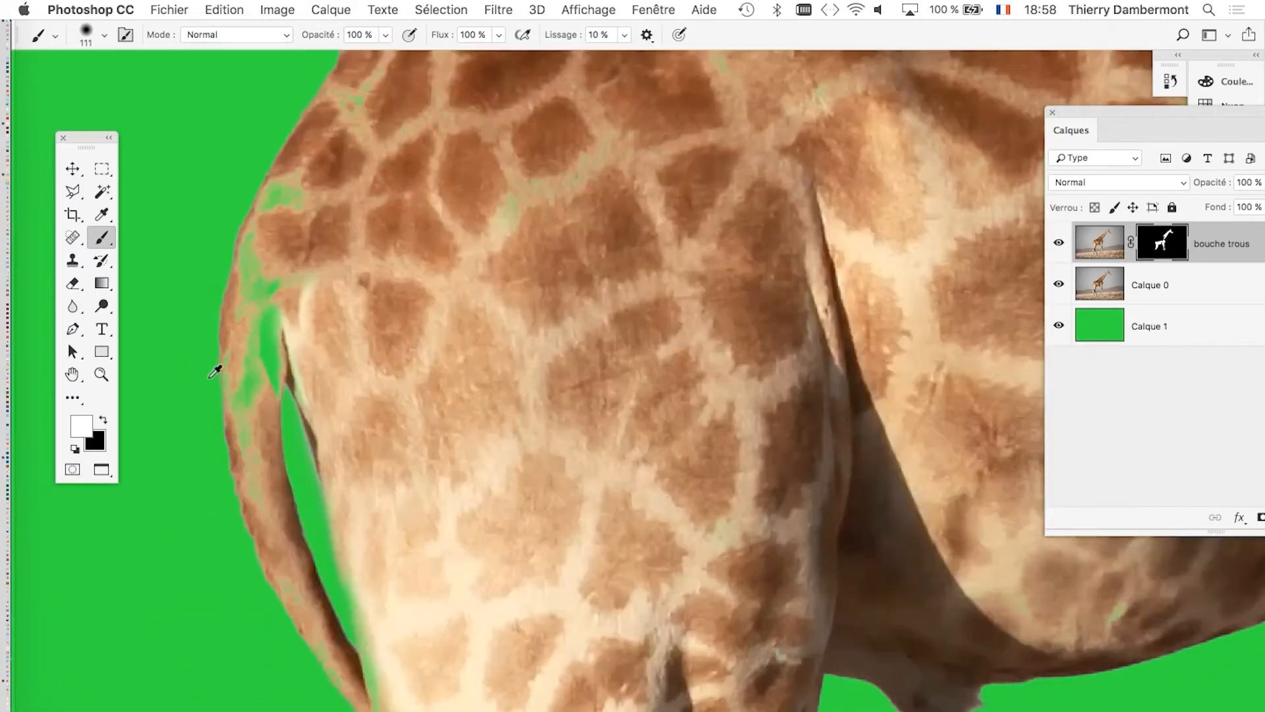
drag(409, 349, 313, 349)
mouse_move(320, 176)
mouse_down()
mouse_move(269, 190)
mouse_move(252, 263)
mouse_move(265, 314)
mouse_up()
key(super+z)
mouse_move(300, 179)
mouse_down()
mouse_move(267, 260)
mouse_move(264, 343)
mouse_move(238, 425)
mouse_up()
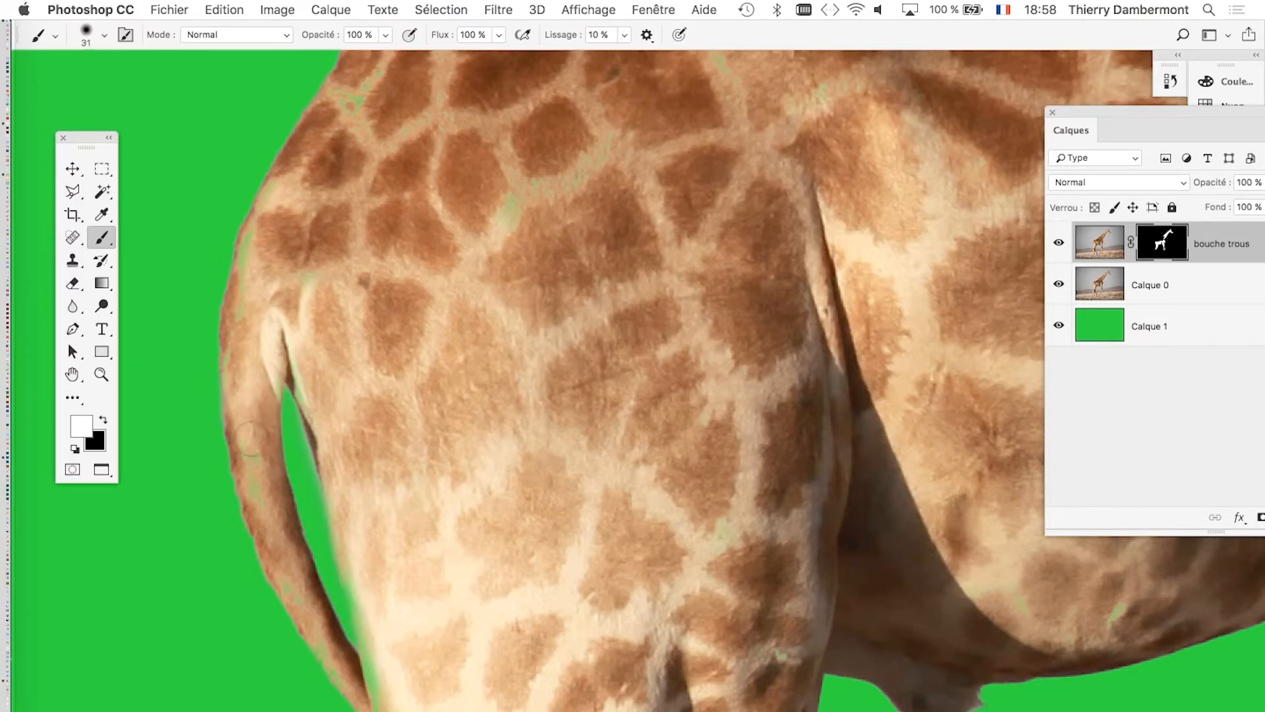
Paint white over the remaining green traces along the tail, reducing the brush to 17 px.
drag(467, 525, 459, 525)
drag(337, 678, 330, 679)
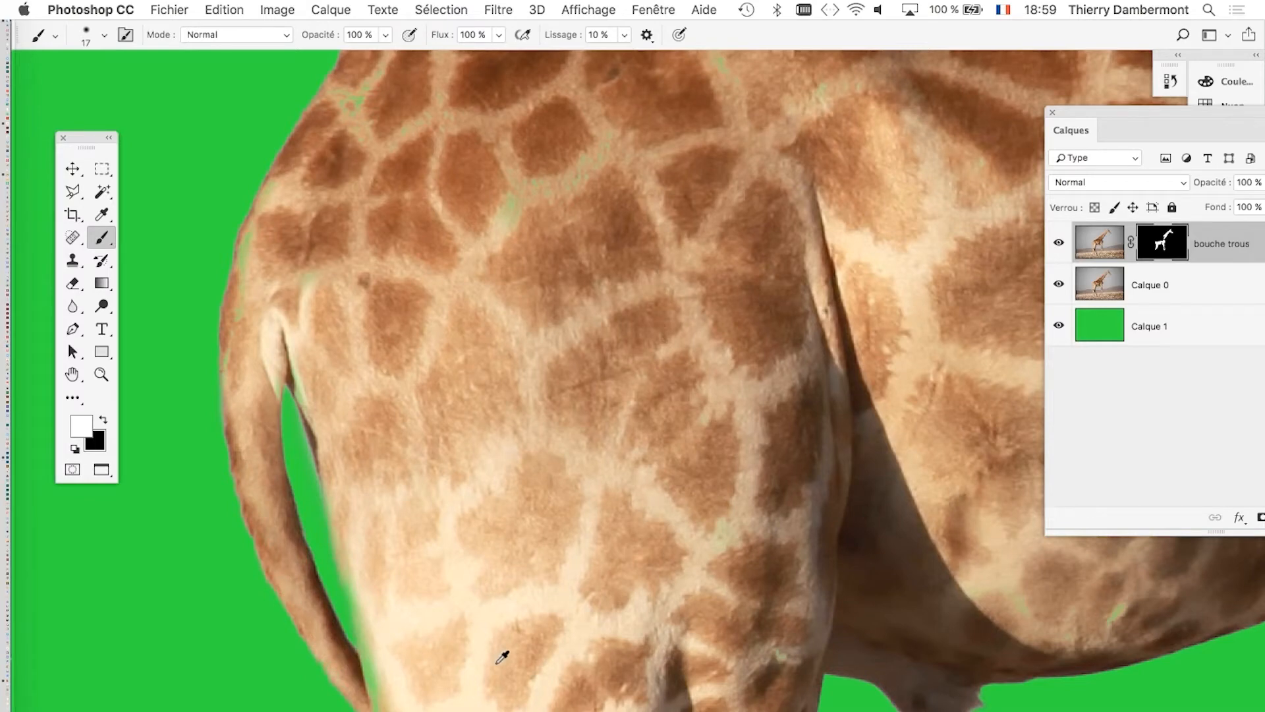
scroll(503, 659, down, 5)
drag(525, 460, 464, 191)
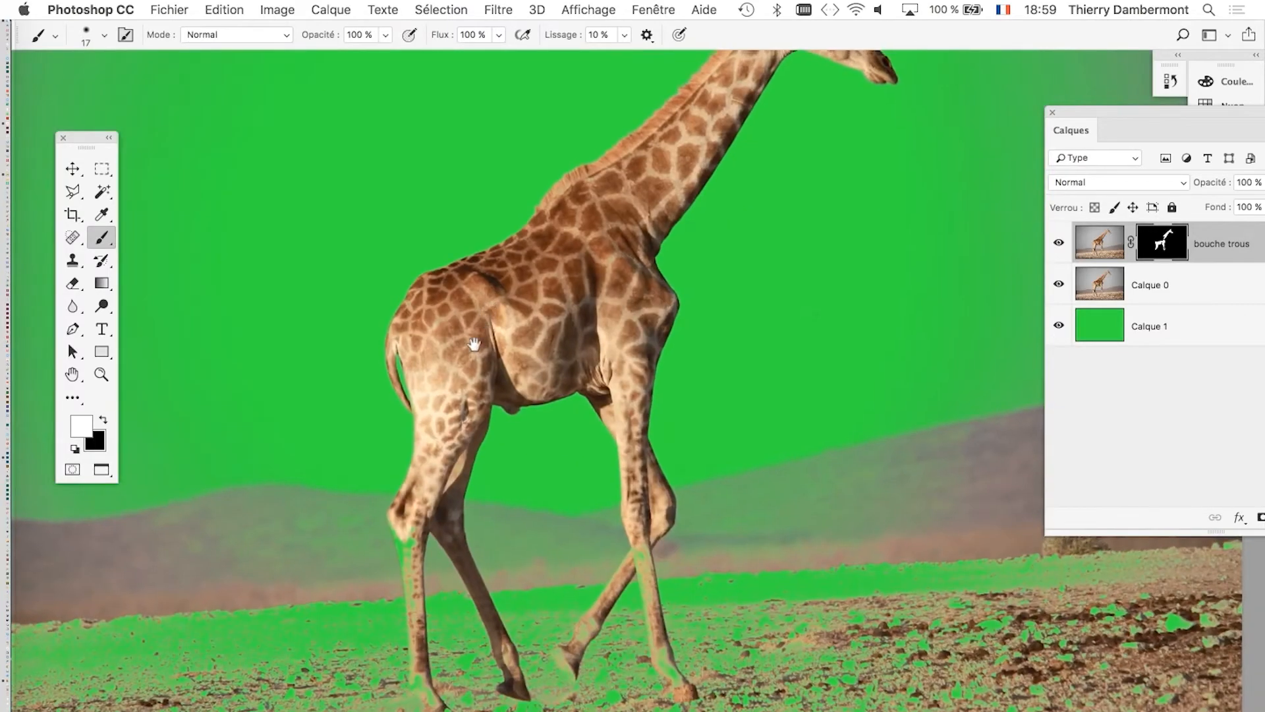
Save the giraffe document under a version file name in Photoshop format, with layers and maximized compatibility.
drag(475, 344, 464, 359)
drag(498, 439, 472, 497)
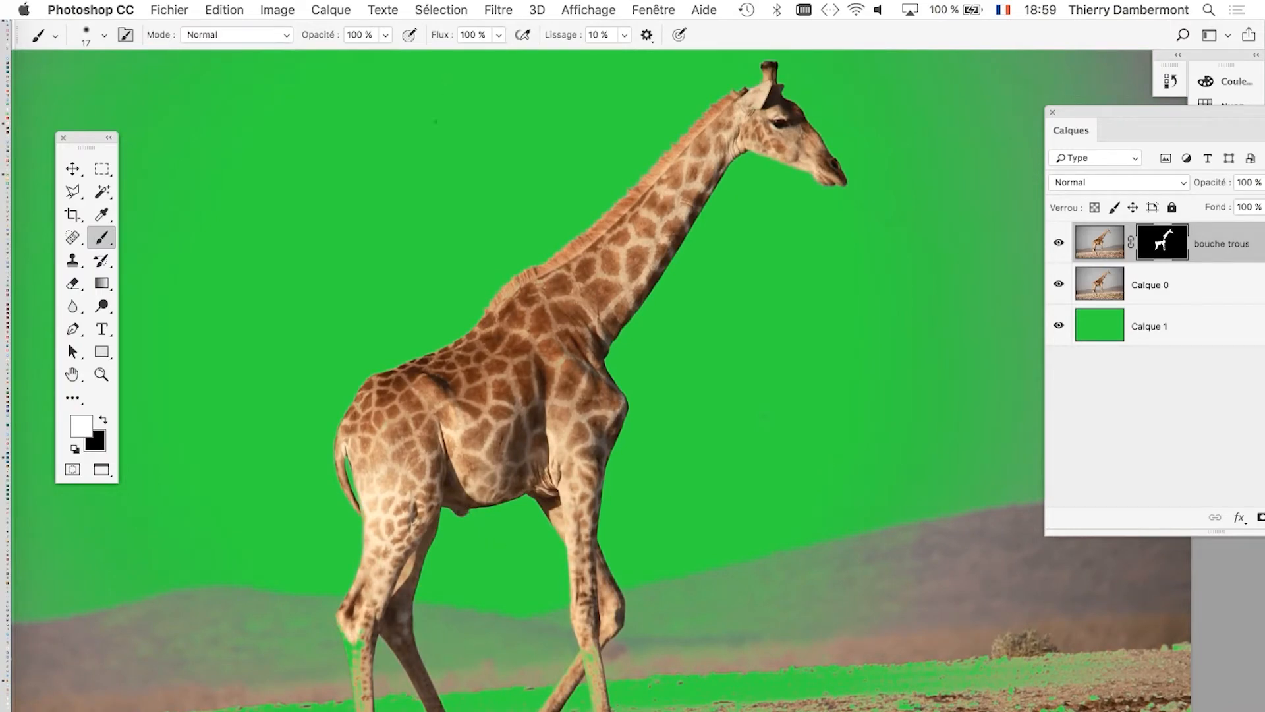
click(169, 9)
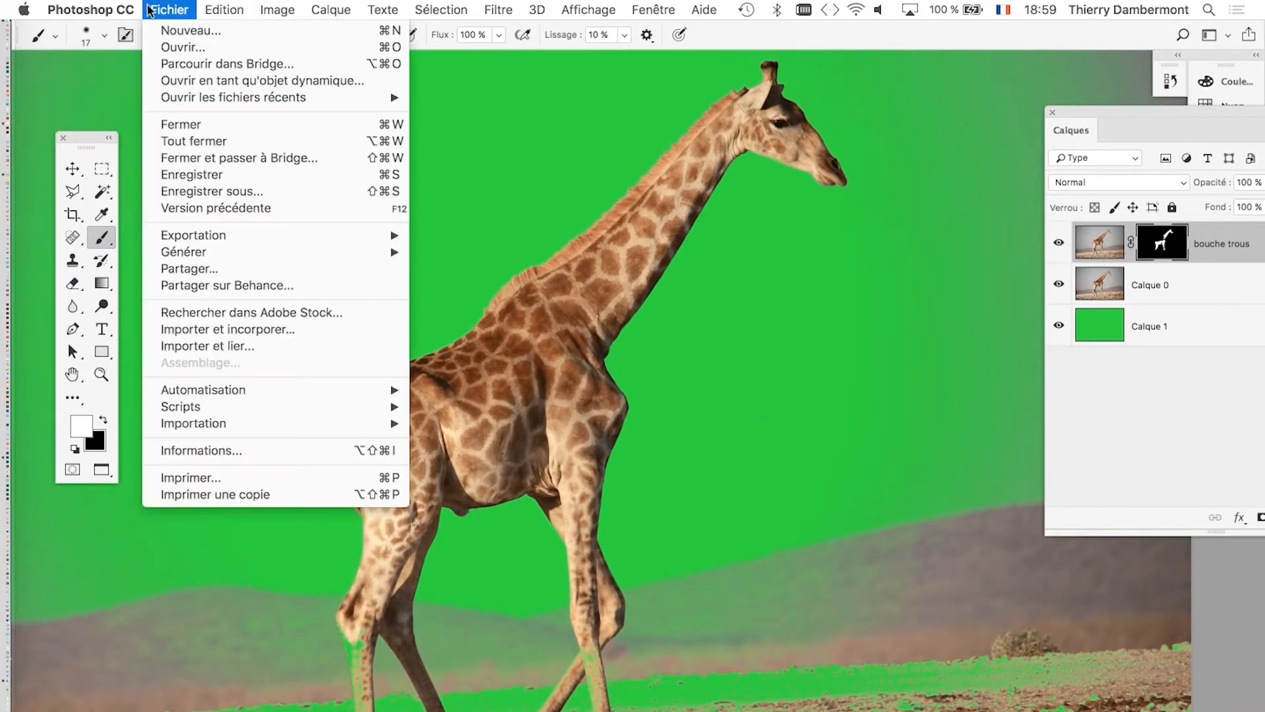
click(218, 189)
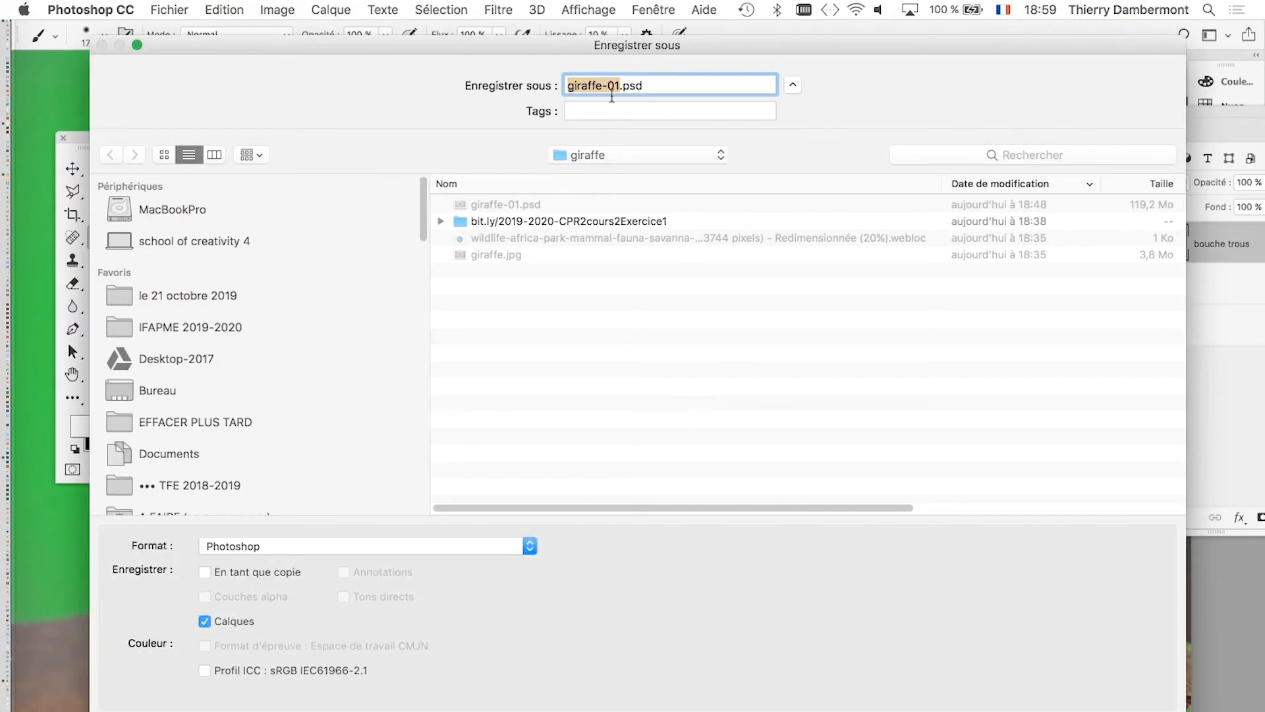
click(619, 86)
key(Return)
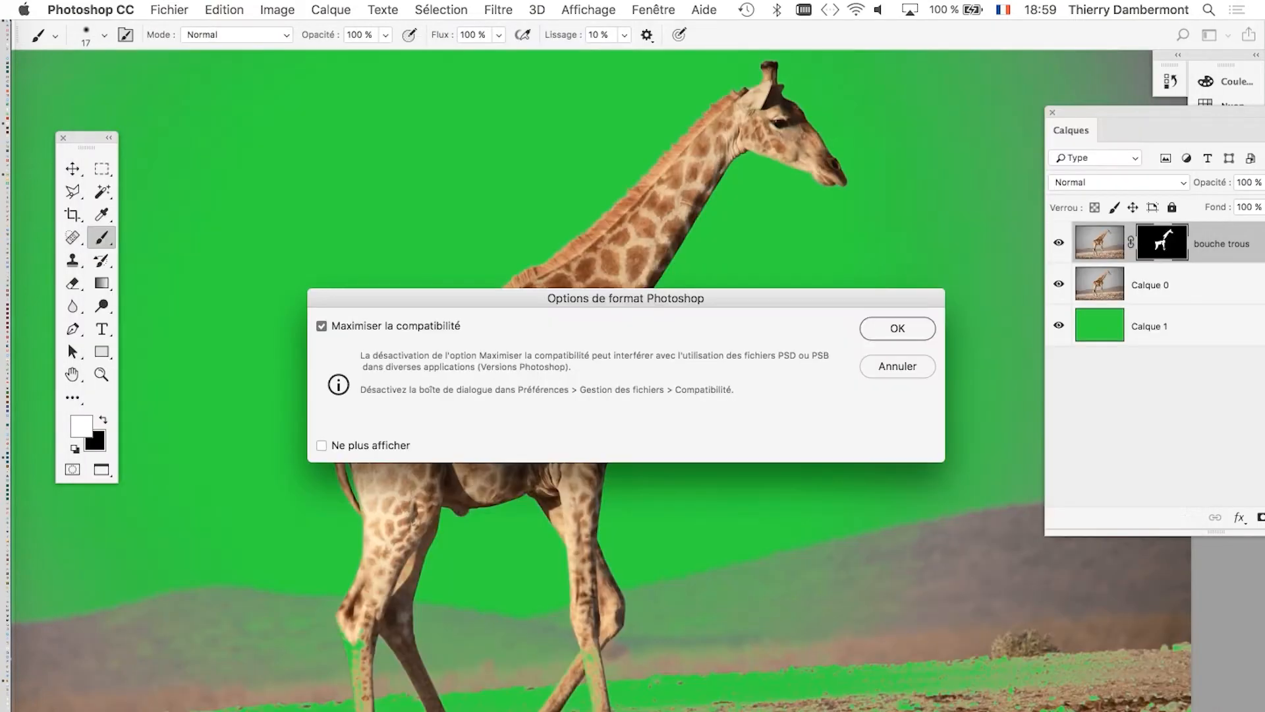
click(912, 329)
Duplicate the Calque 0 layer, keeping its blending options.
scroll(756, 378, down, 2)
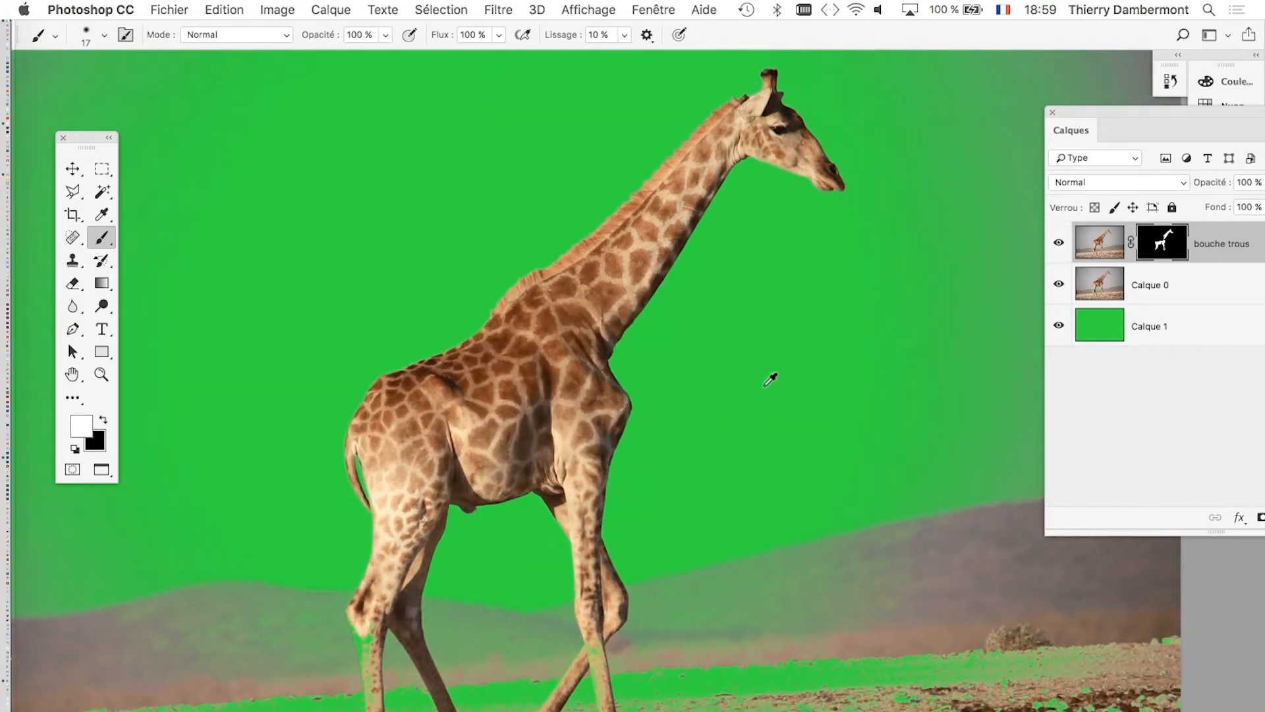
drag(782, 383, 708, 331)
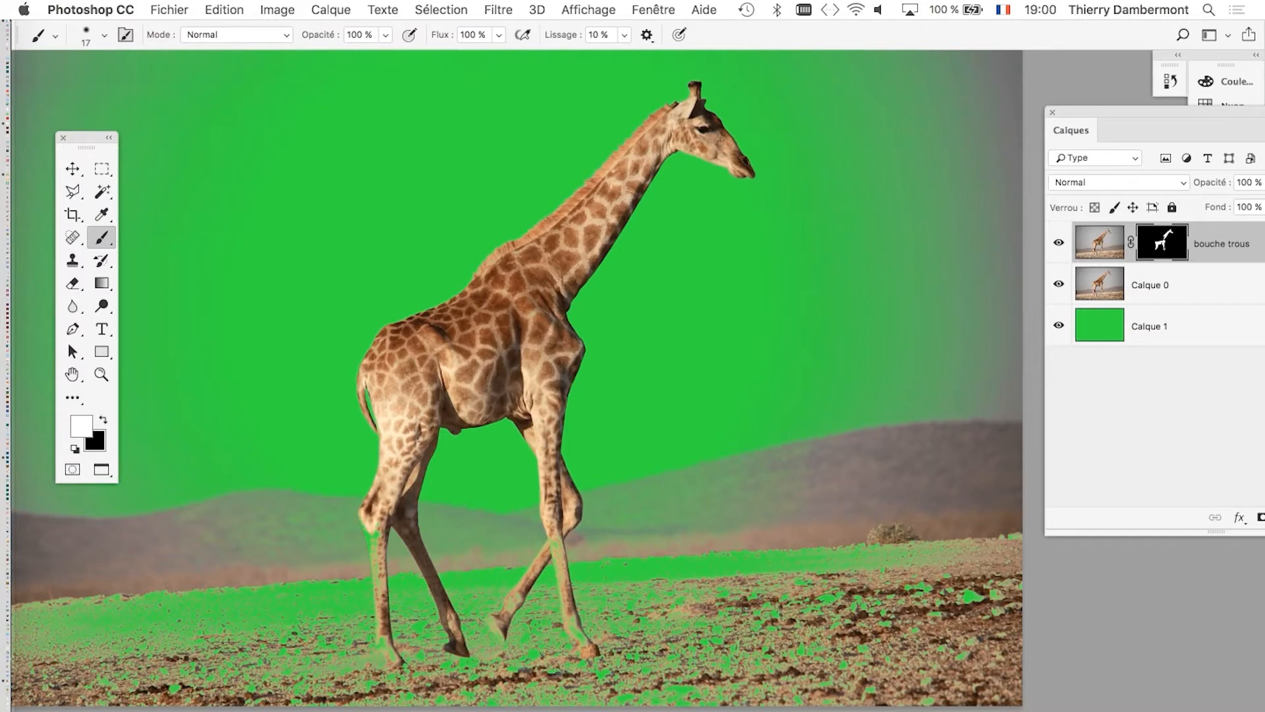
drag(1076, 105, 920, 97)
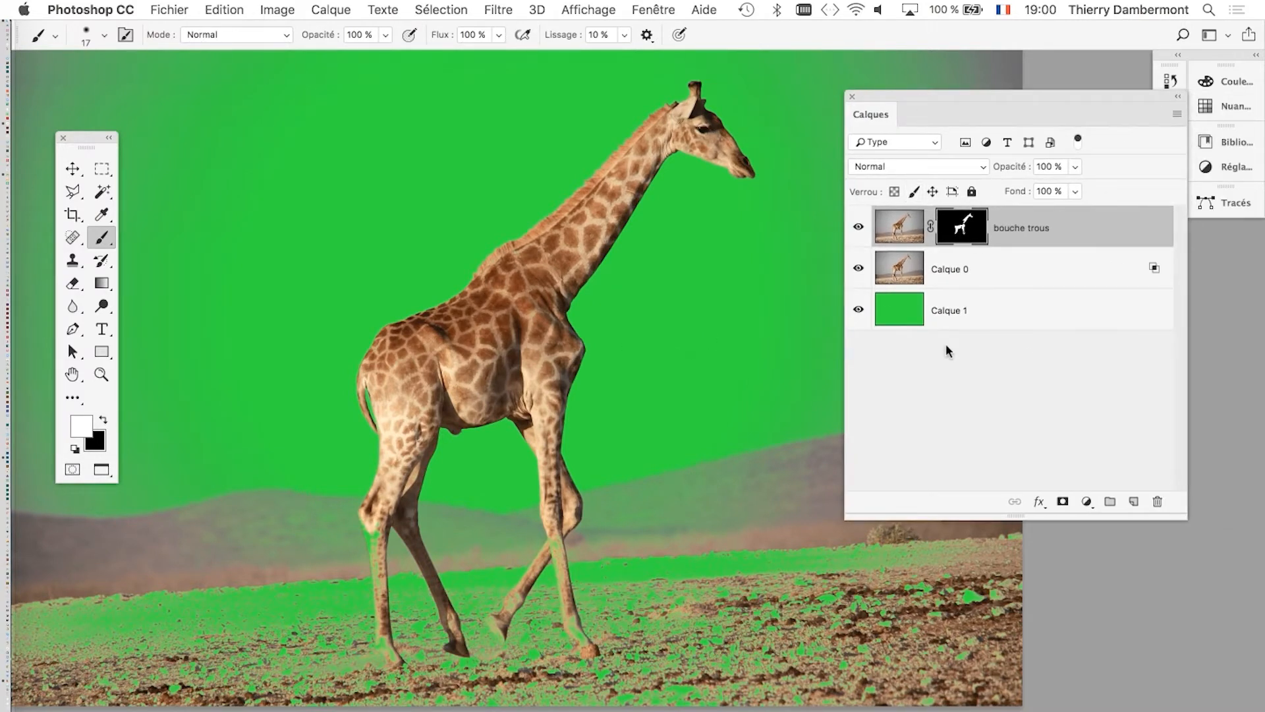
scroll(465, 534, up, 4)
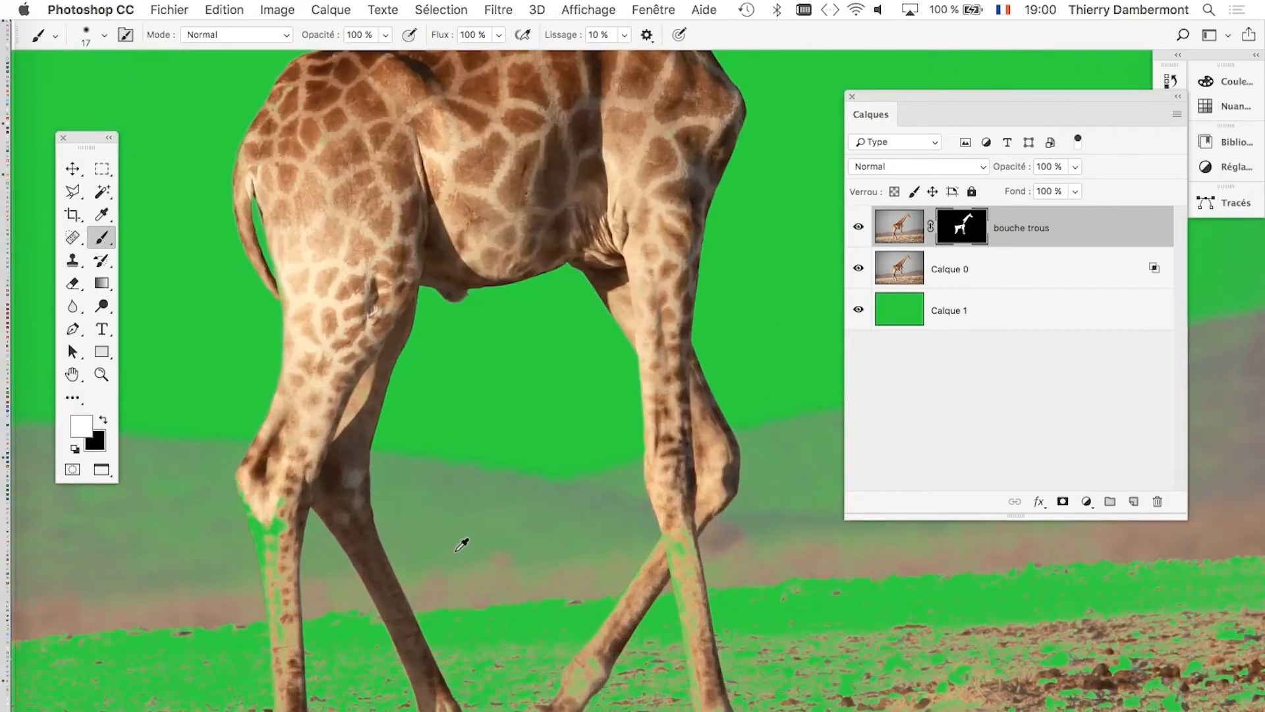
drag(510, 632, 508, 426)
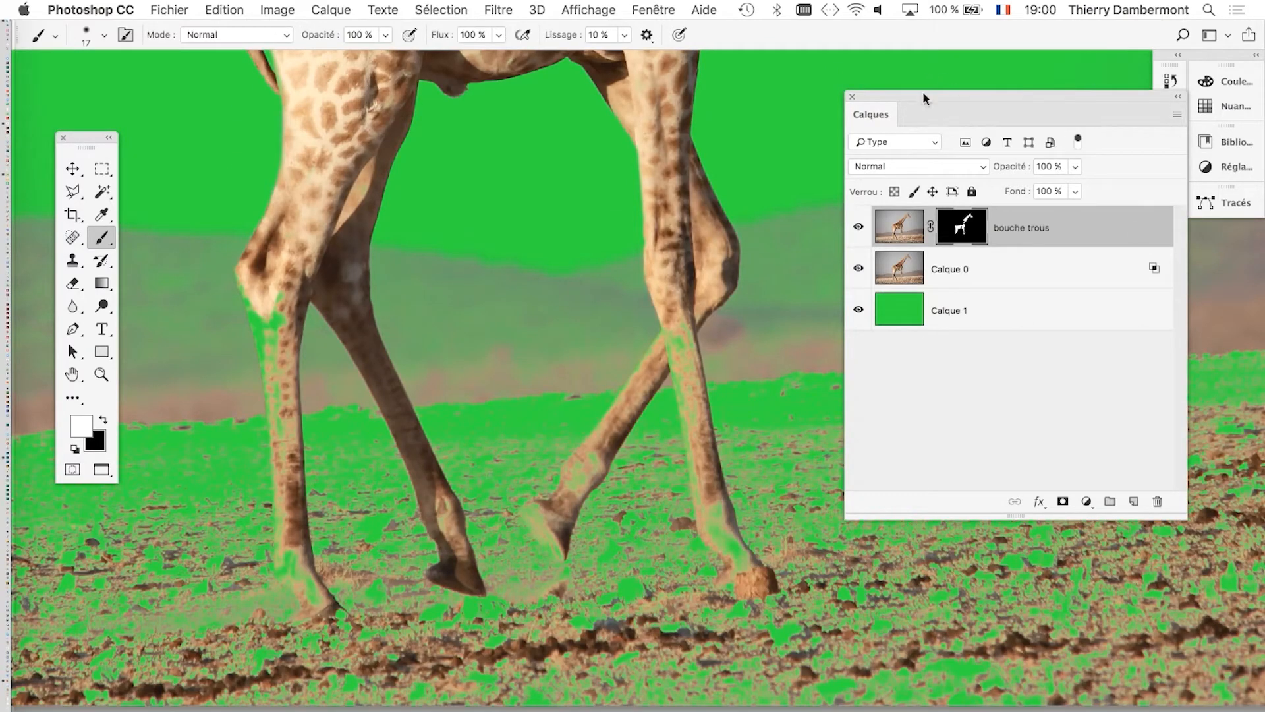
drag(923, 97, 827, 62)
click(915, 235)
key(x)
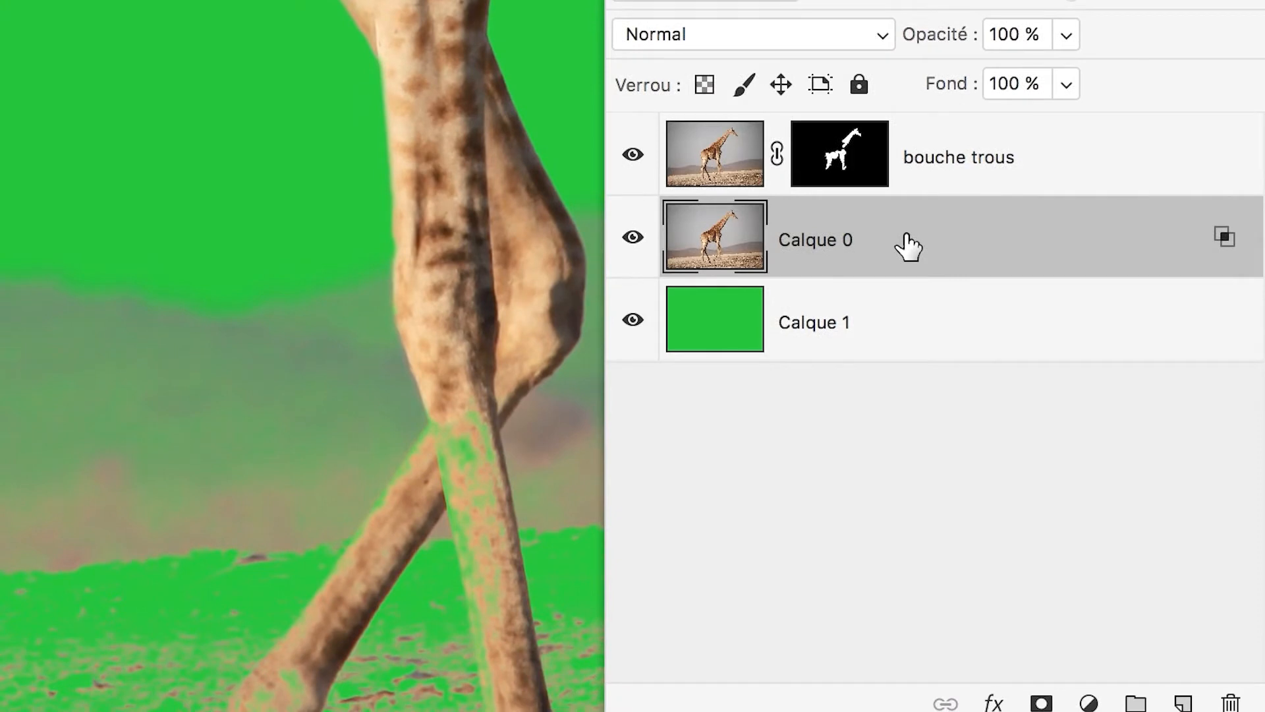
drag(908, 248, 1135, 641)
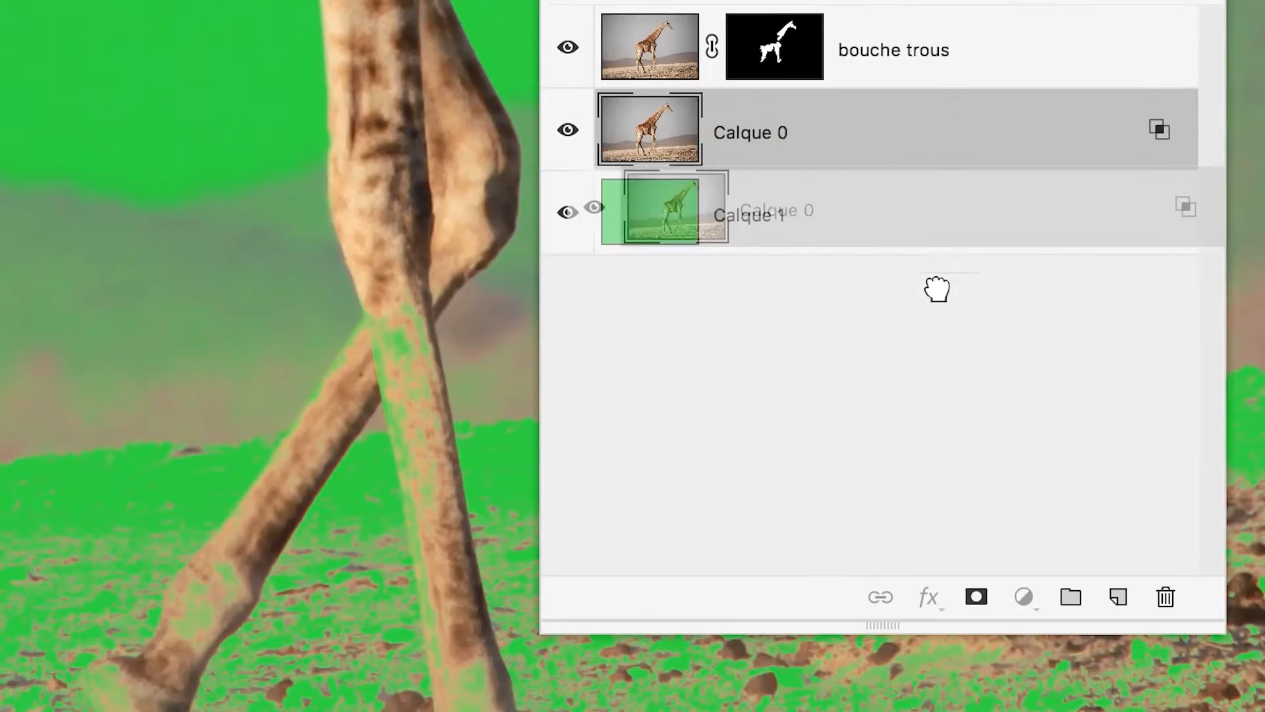
drag(1025, 432, 994, 390)
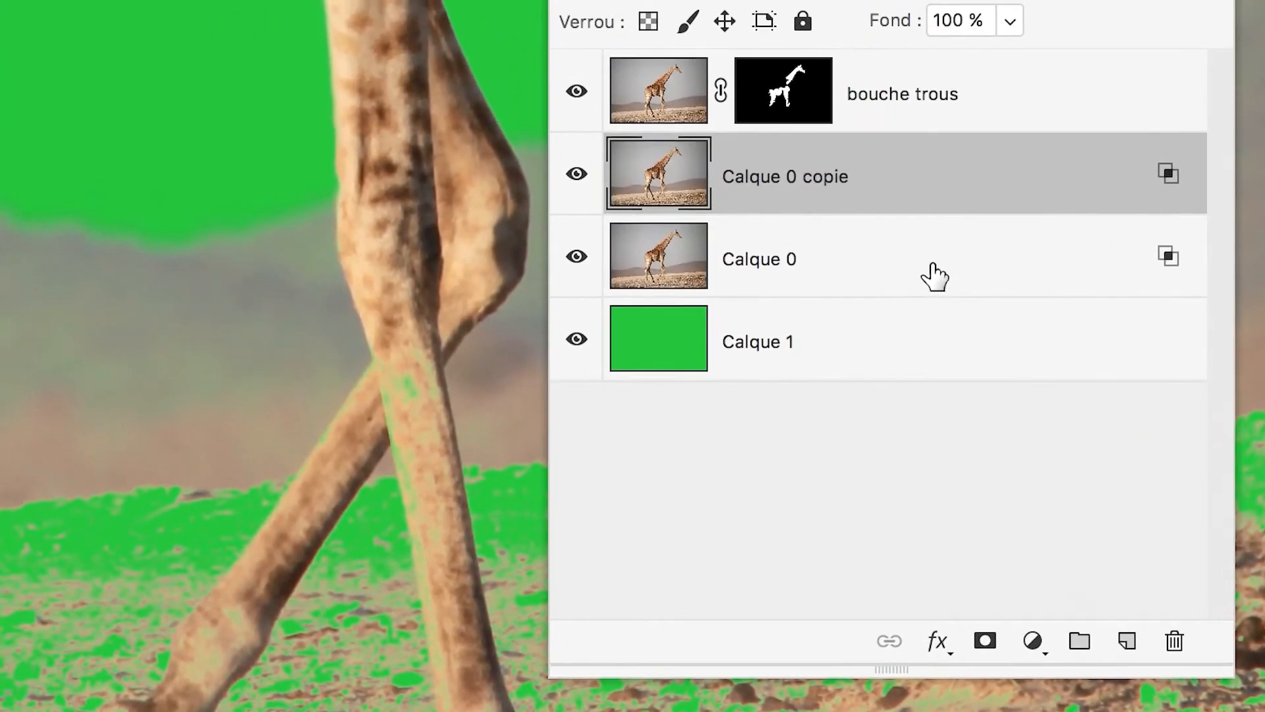
Move the Calque 0 copie layer beneath Calque 0 in the layer stack.
click(923, 253)
click(923, 177)
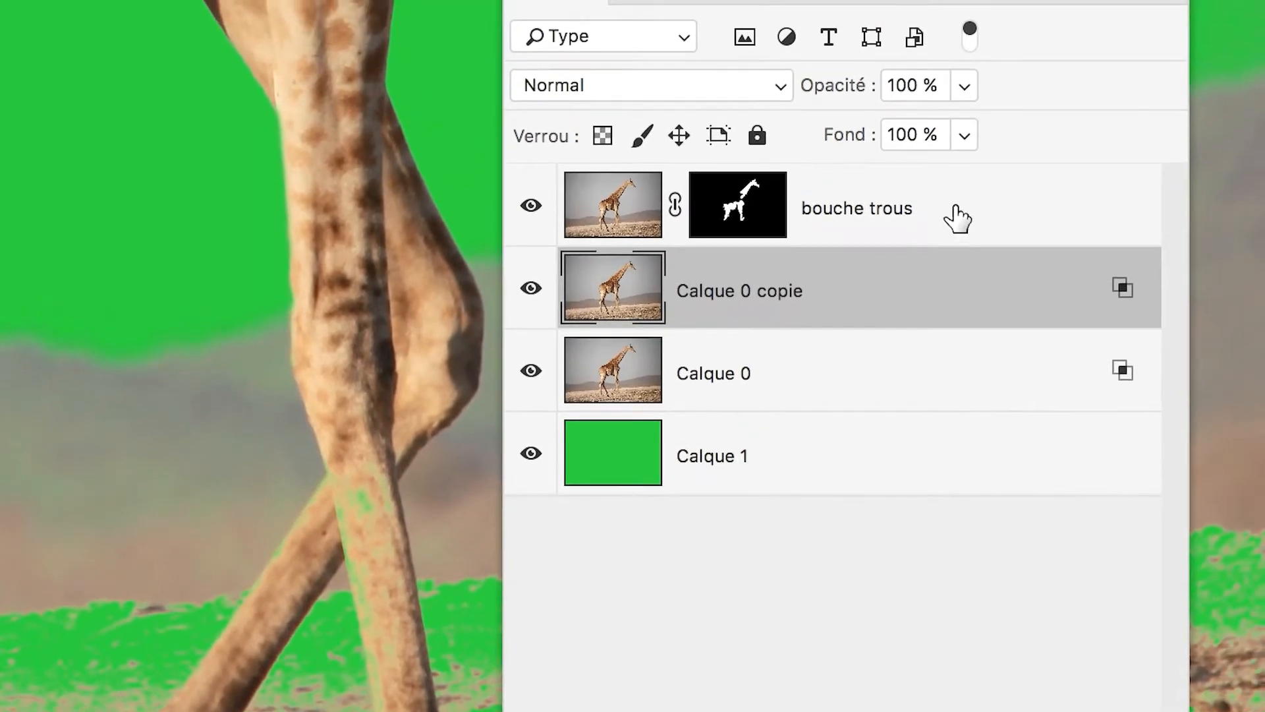
shift+click(1007, 153)
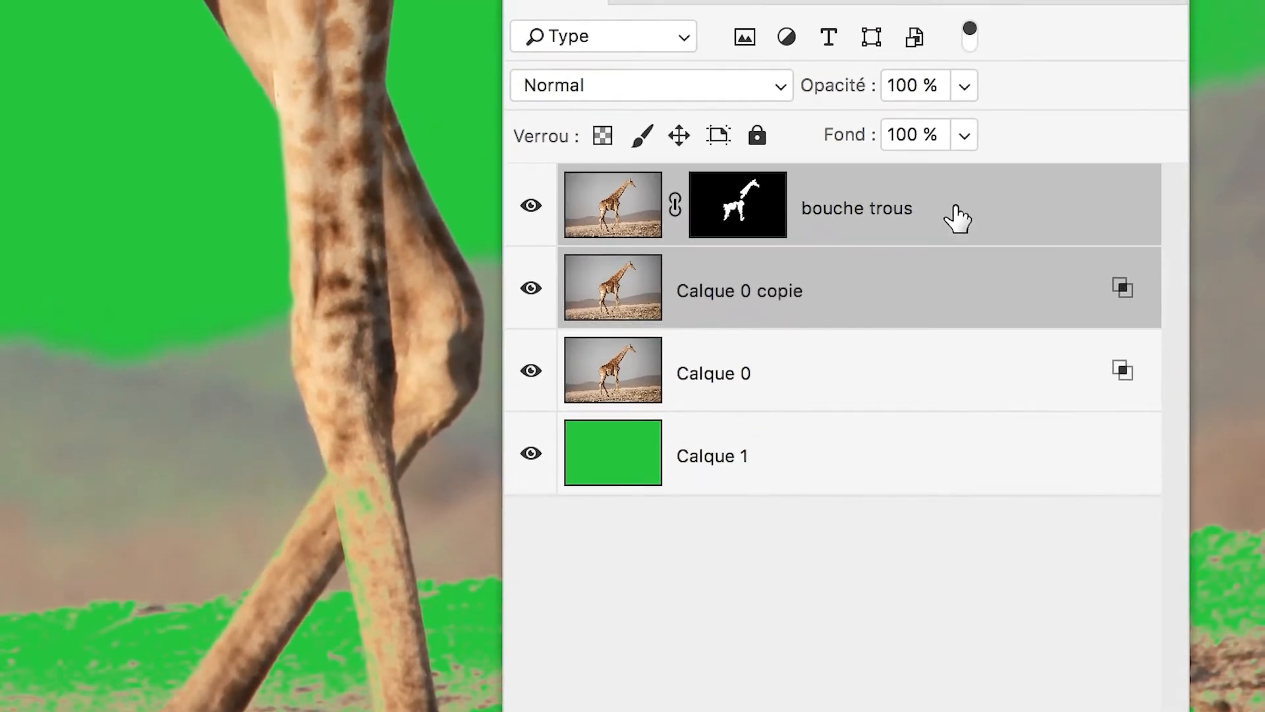
click(943, 288)
shift+click(964, 211)
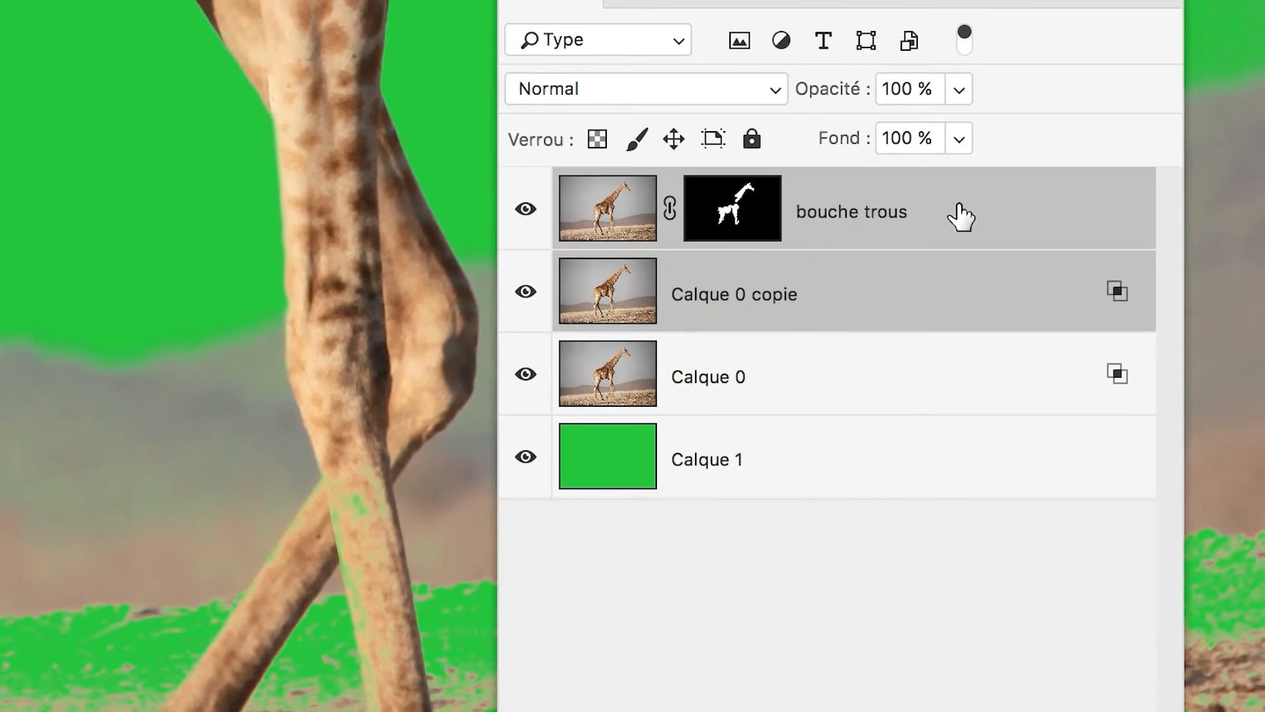
click(873, 302)
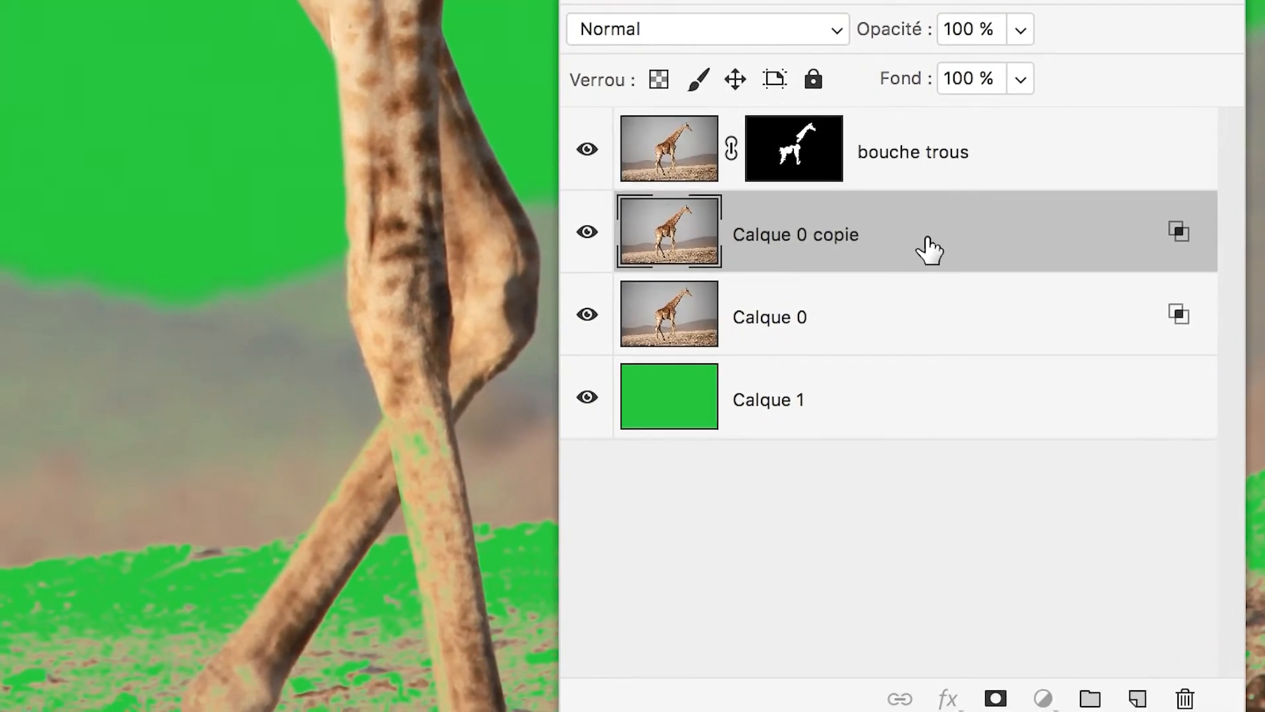
drag(929, 249, 926, 329)
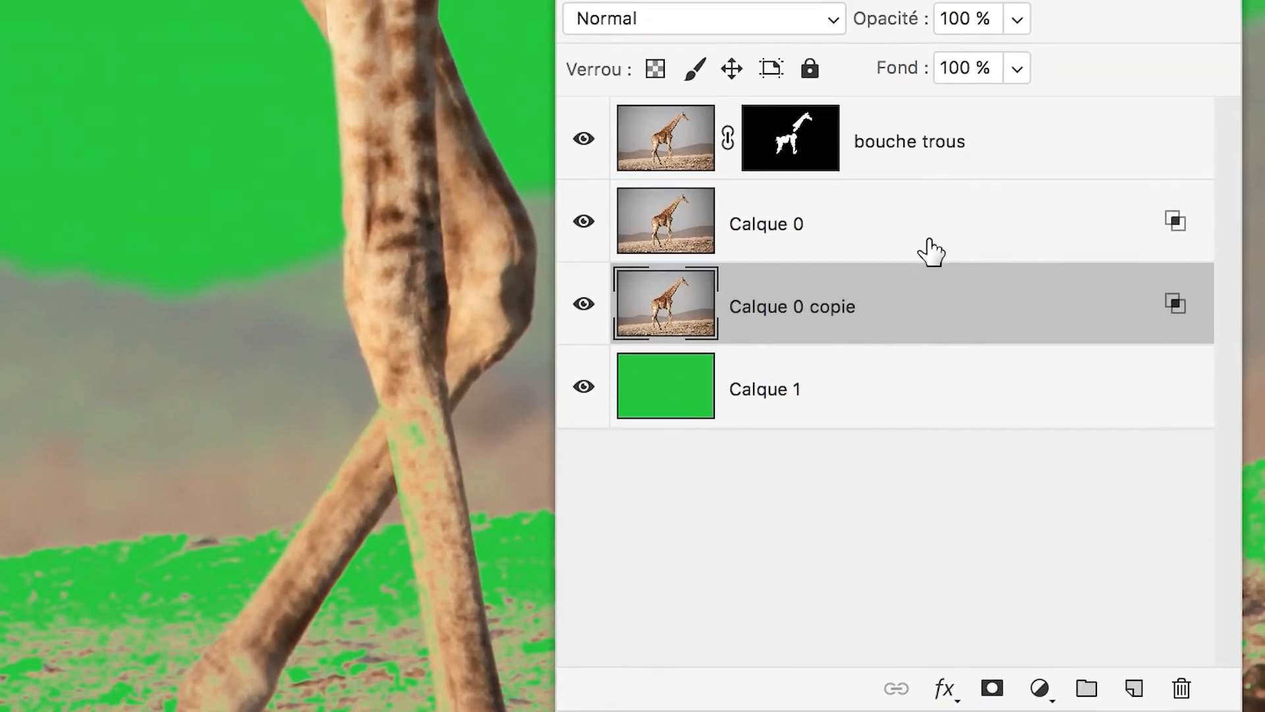
Group the bouche trous and Calque 0 layers, and hide the group.
click(939, 205)
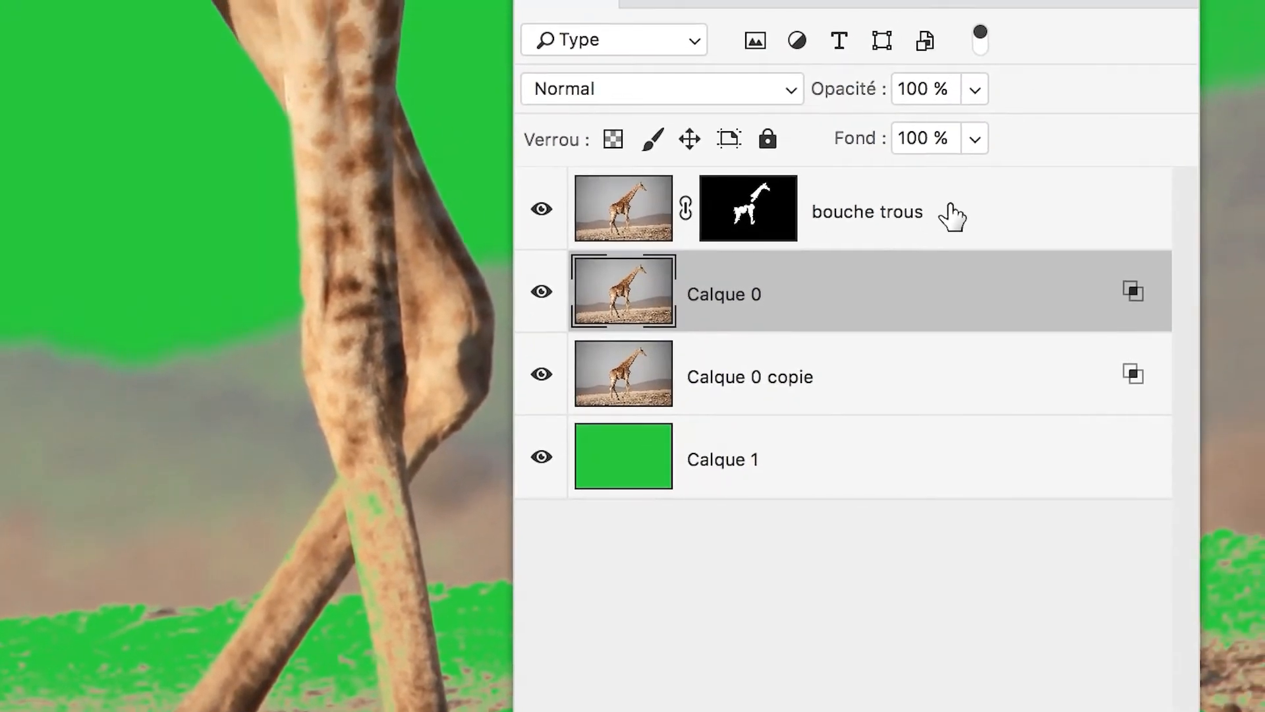
shift+click(959, 201)
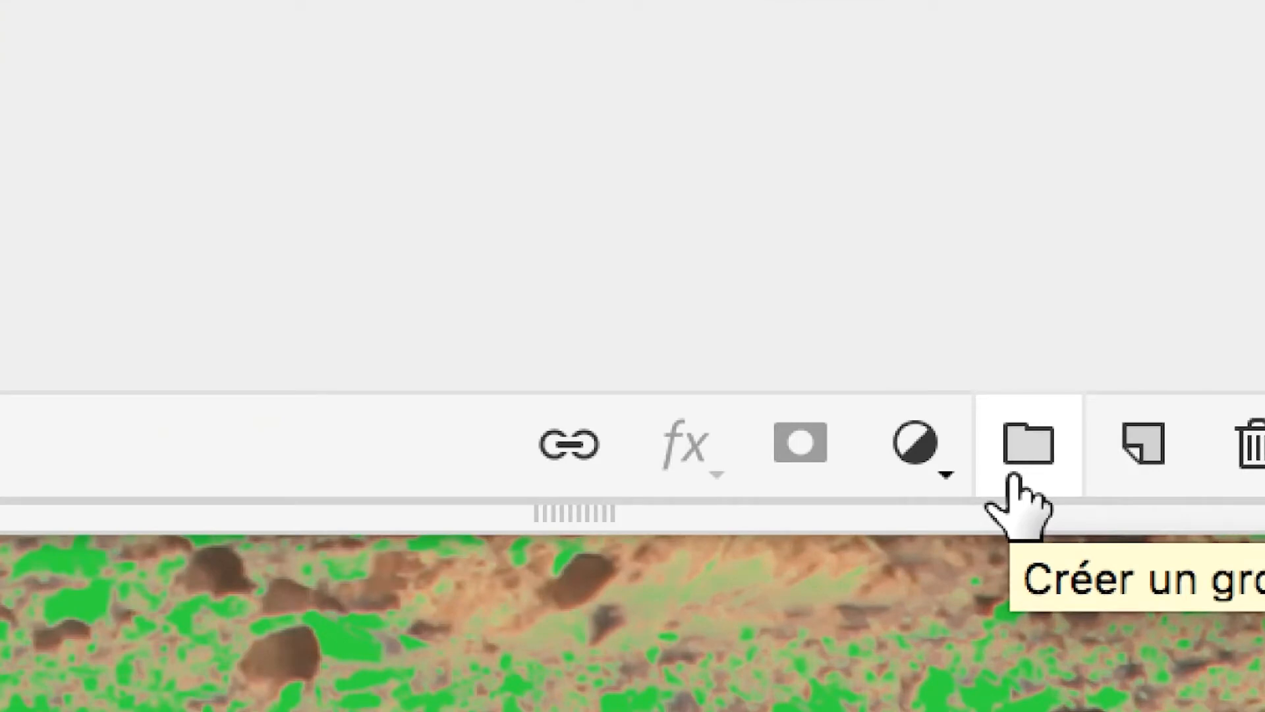
click(1013, 476)
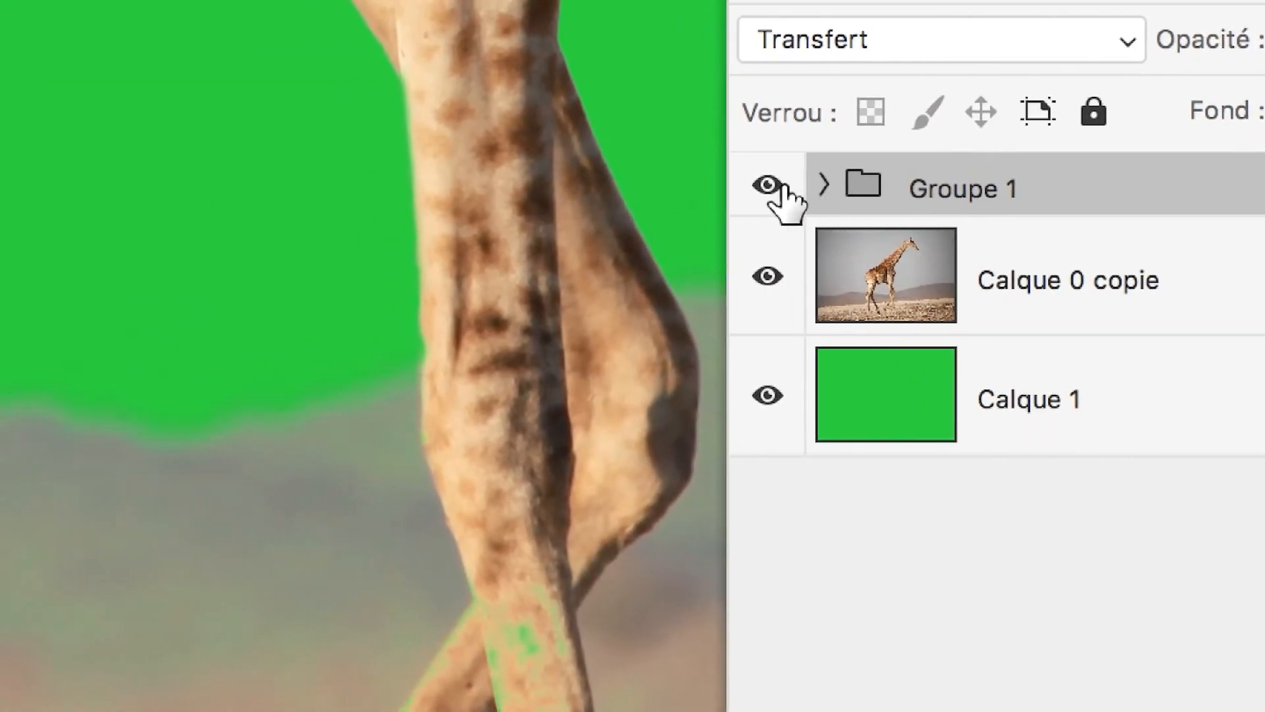
click(781, 190)
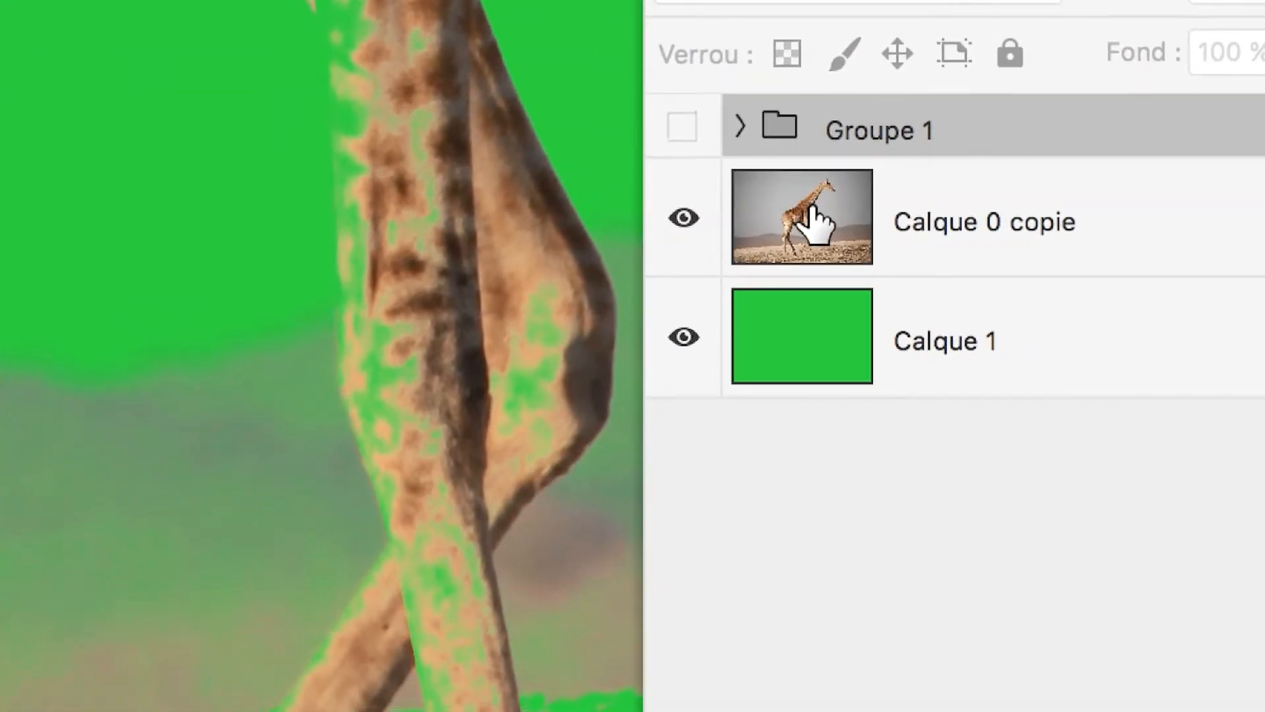
Expand the hidden group to check which layers it contains, and collapse it again.
click(902, 276)
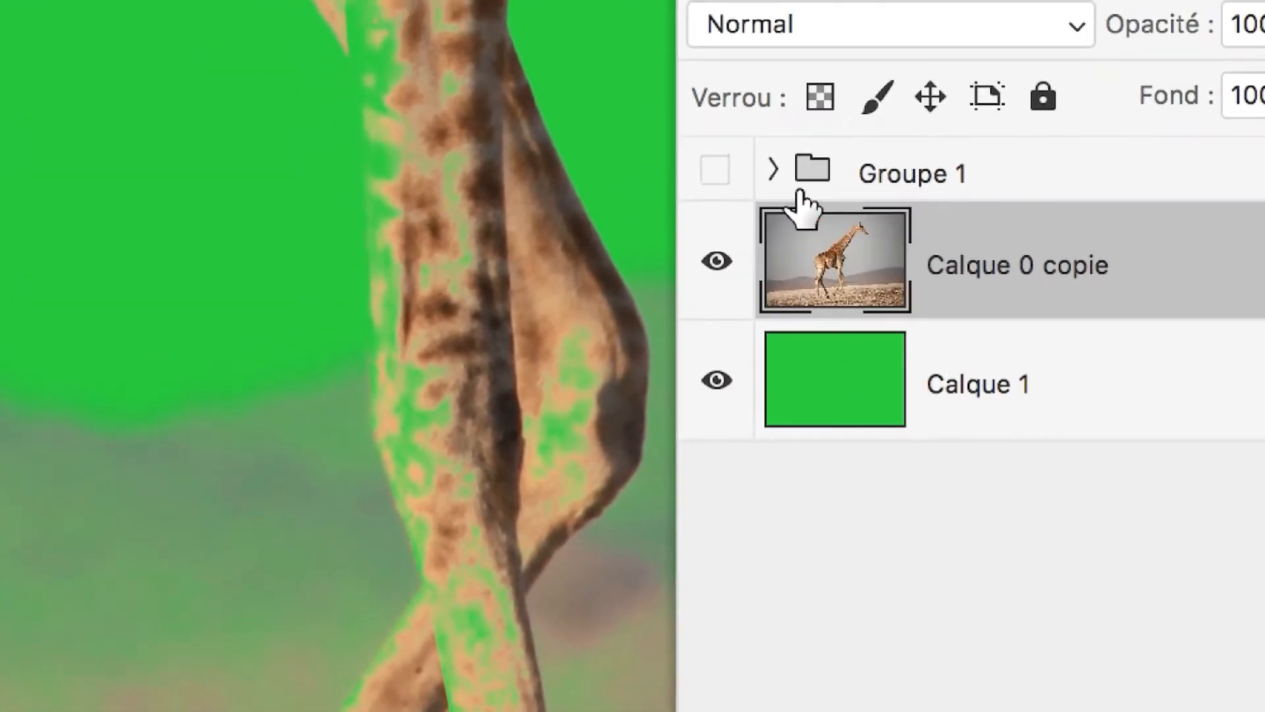
click(805, 191)
click(769, 184)
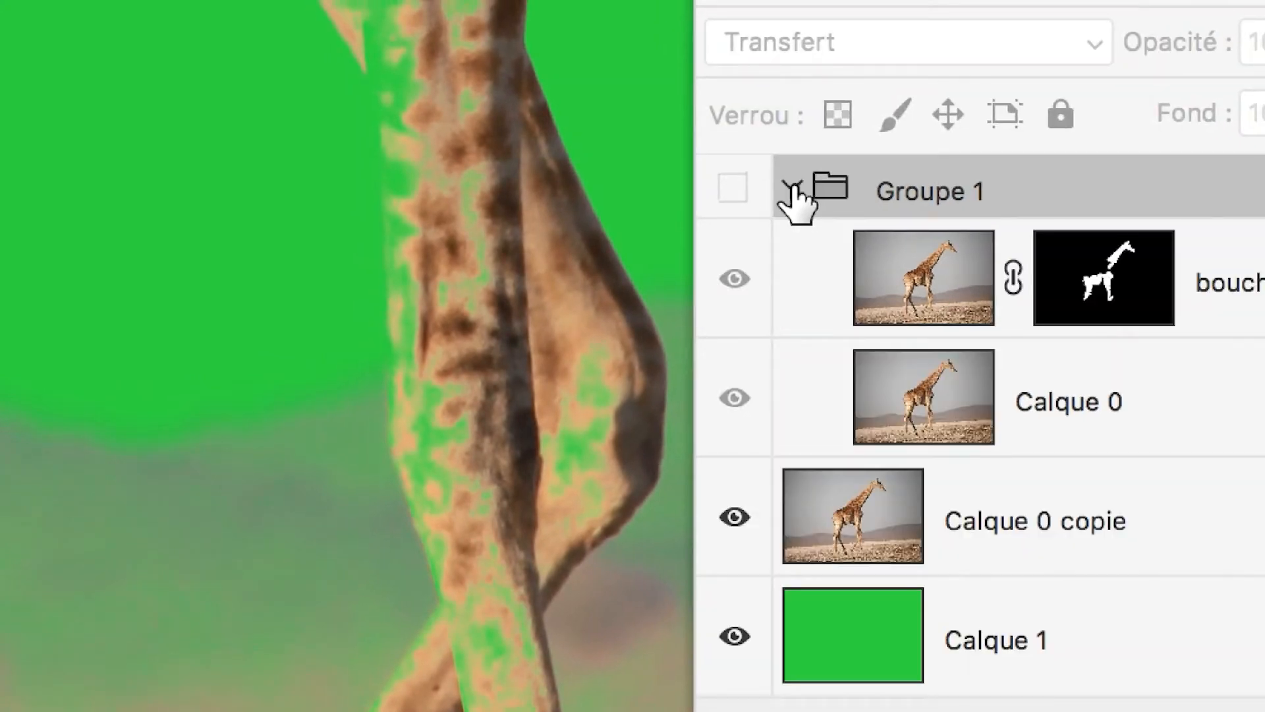
click(796, 193)
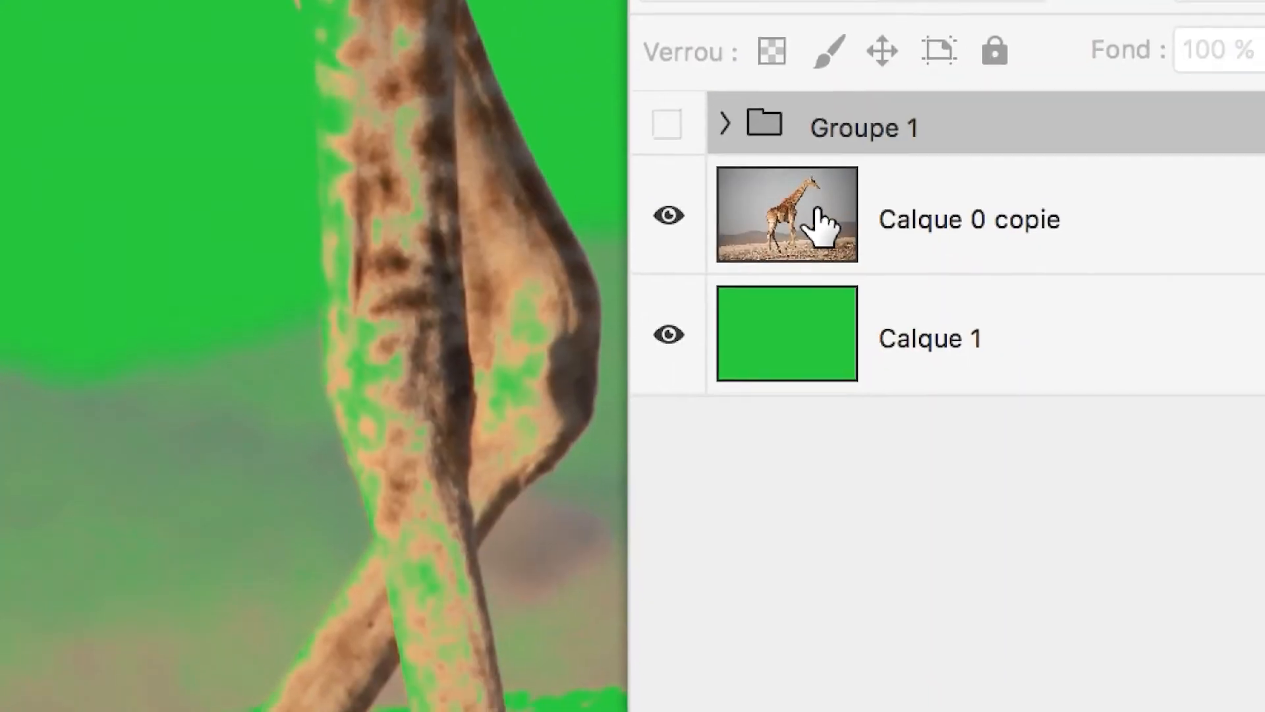
Reset the blue-channel highlight limit of Calque 0 copie to 255 in its blending options.
click(895, 290)
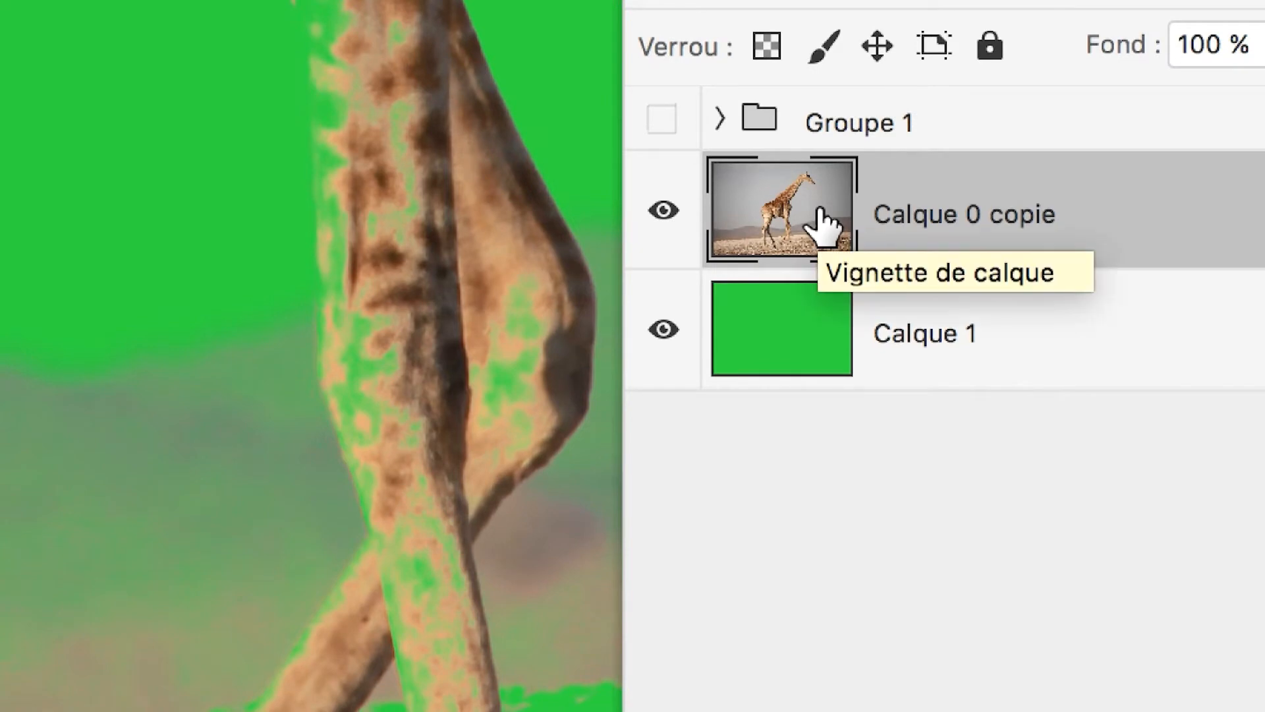
drag(821, 208, 821, 210)
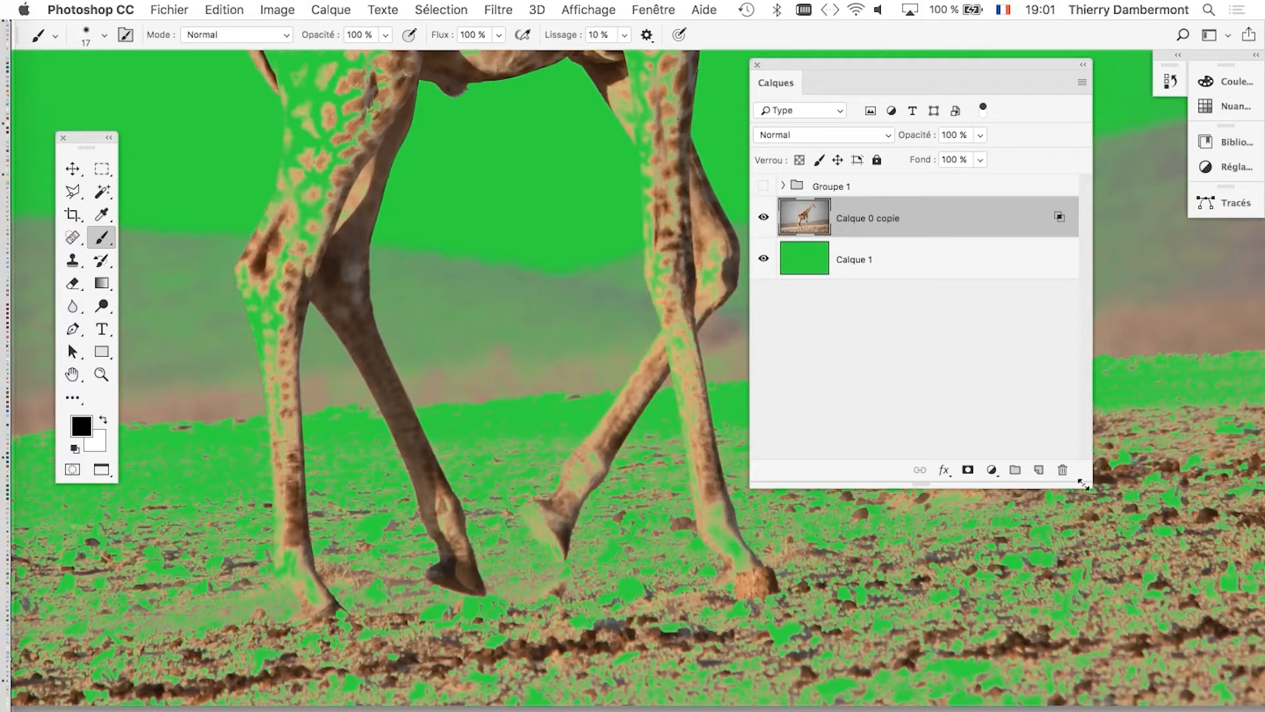
drag(1083, 484, 1081, 410)
drag(876, 62, 908, 149)
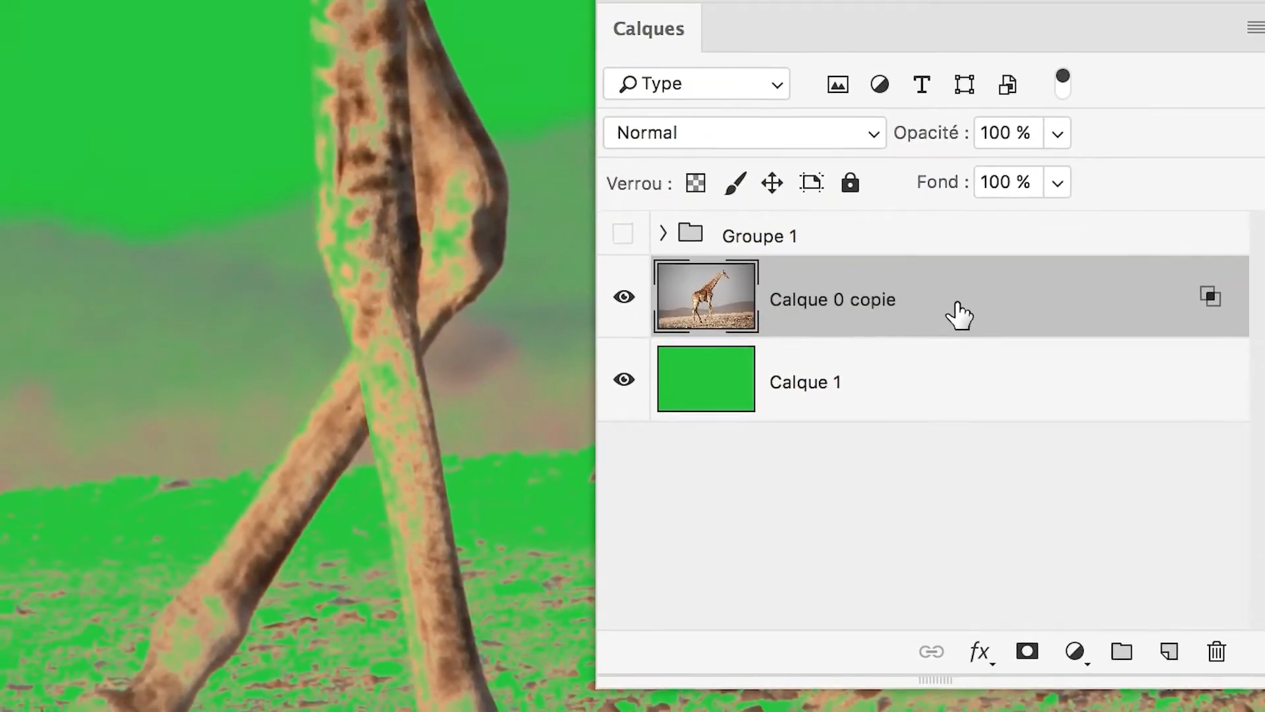
double_click(953, 313)
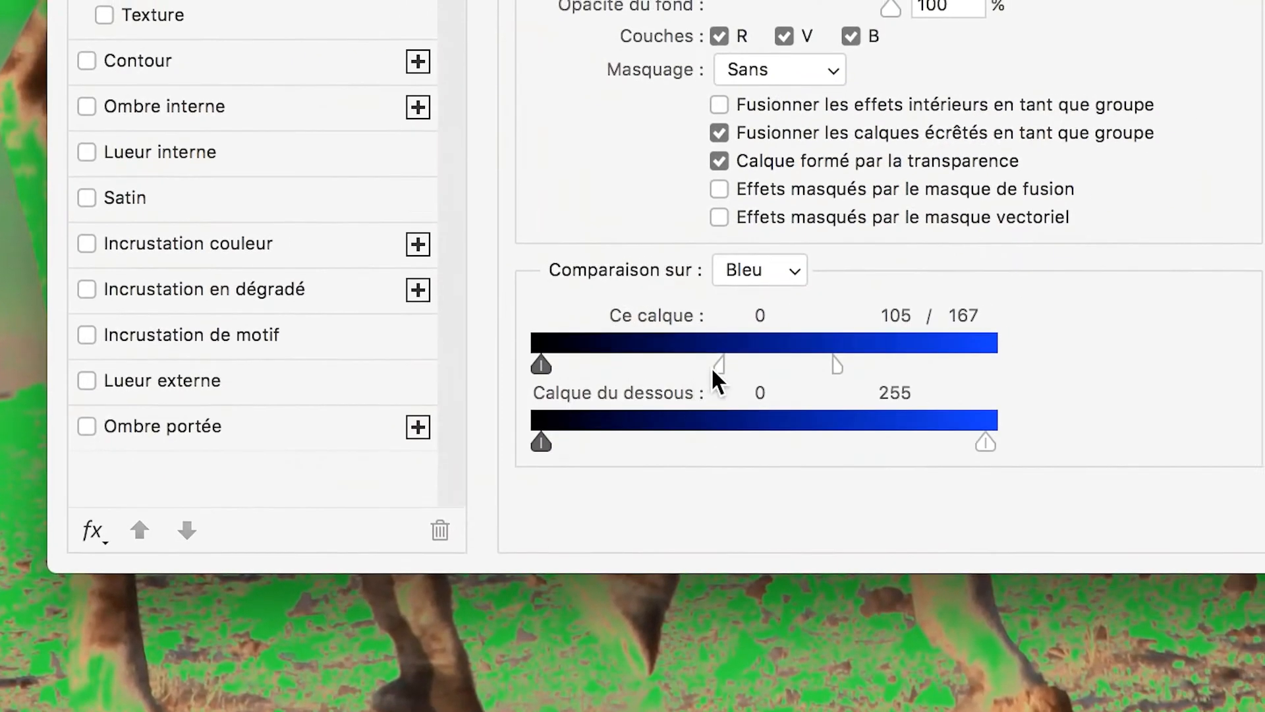
drag(715, 371, 1065, 366)
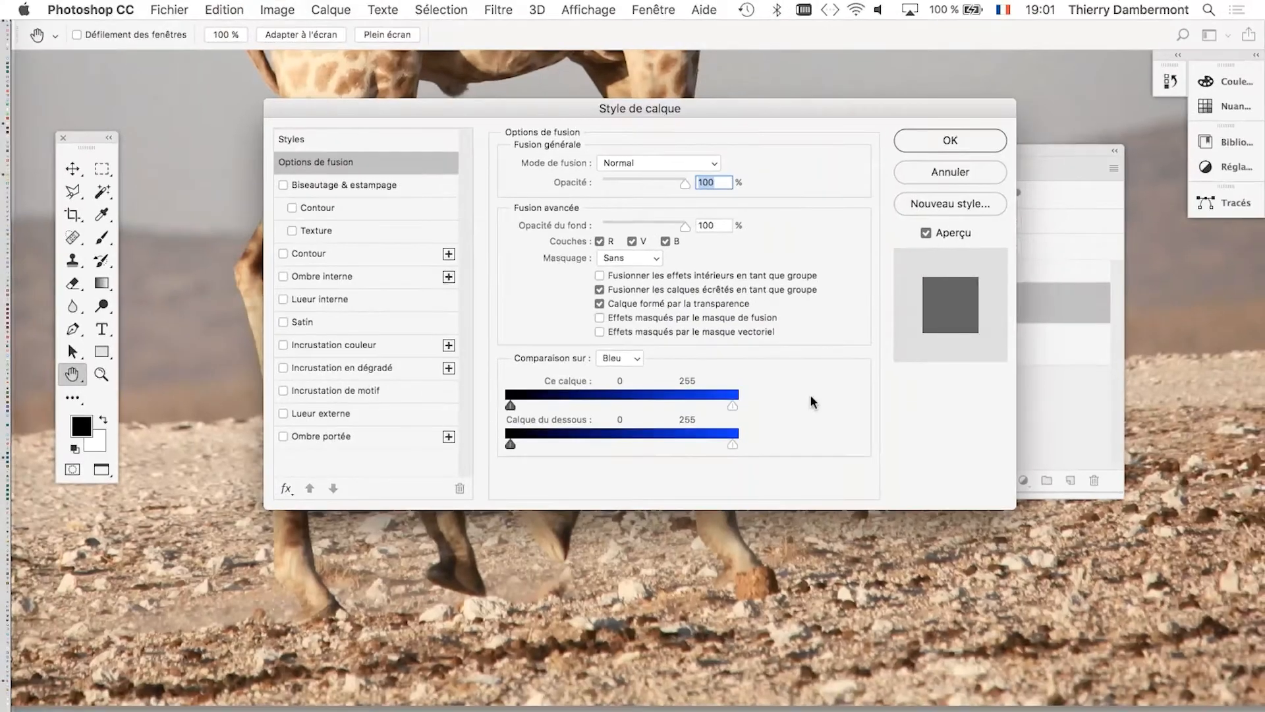
click(952, 145)
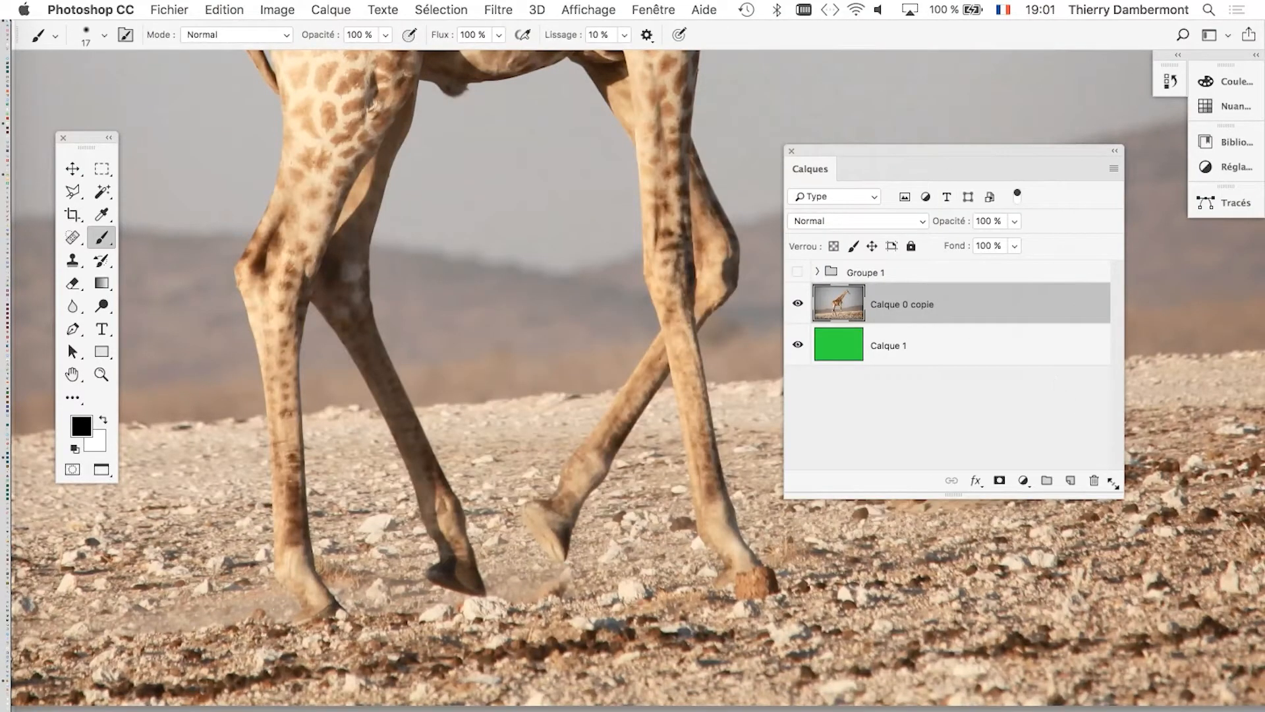
Add a white layer mask to Calque 0 copie and move the layer list clear of the giraffe's legs.
drag(1114, 485, 1131, 408)
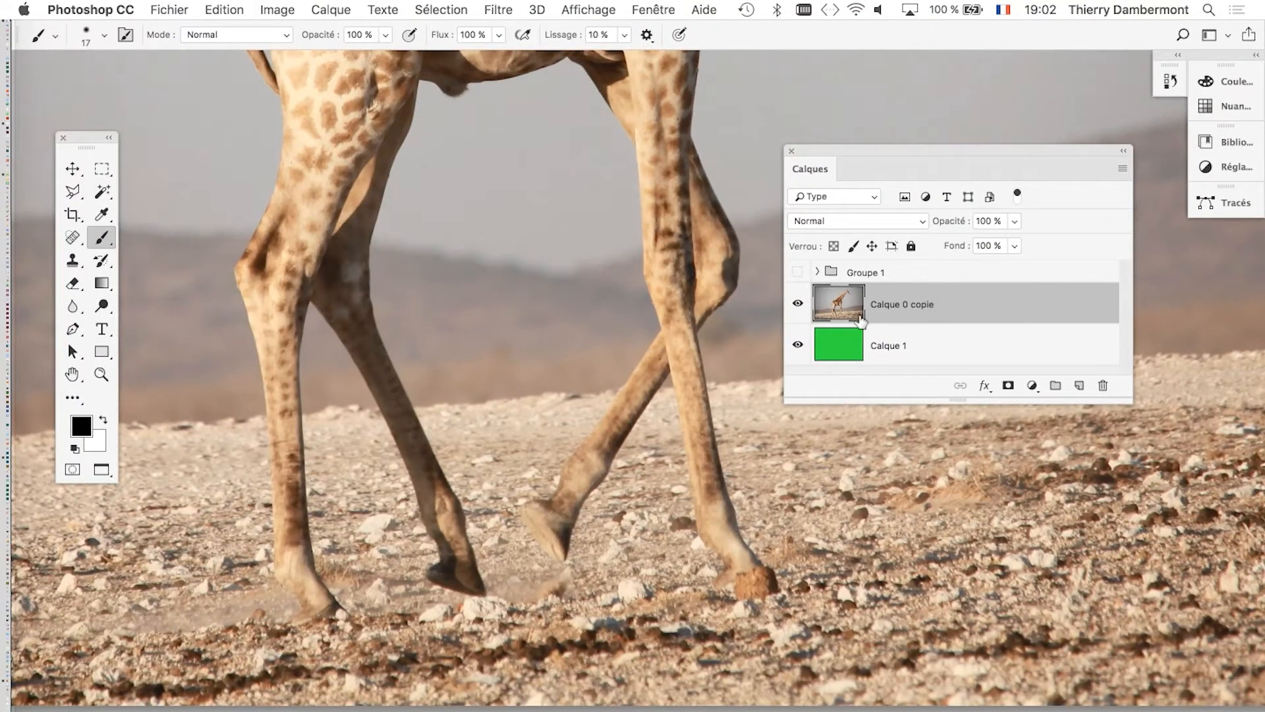
drag(891, 148, 900, 106)
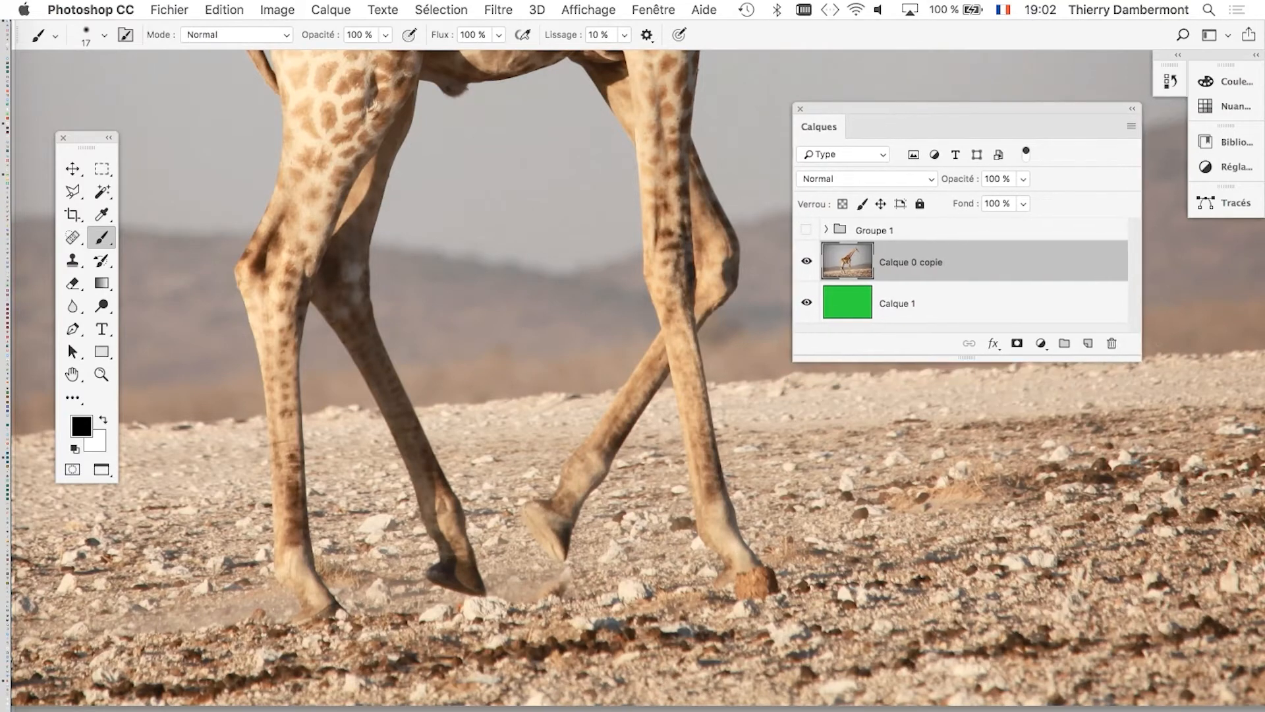
drag(1138, 356, 1135, 465)
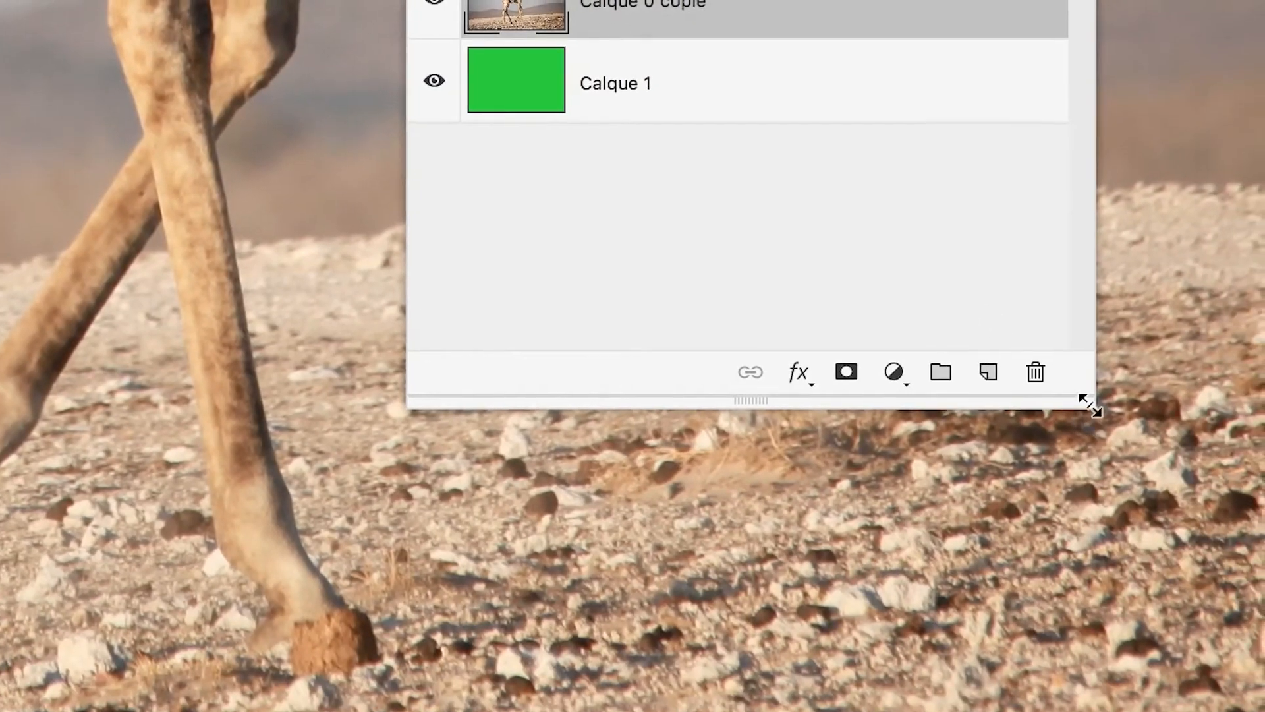
drag(1155, 462, 1110, 310)
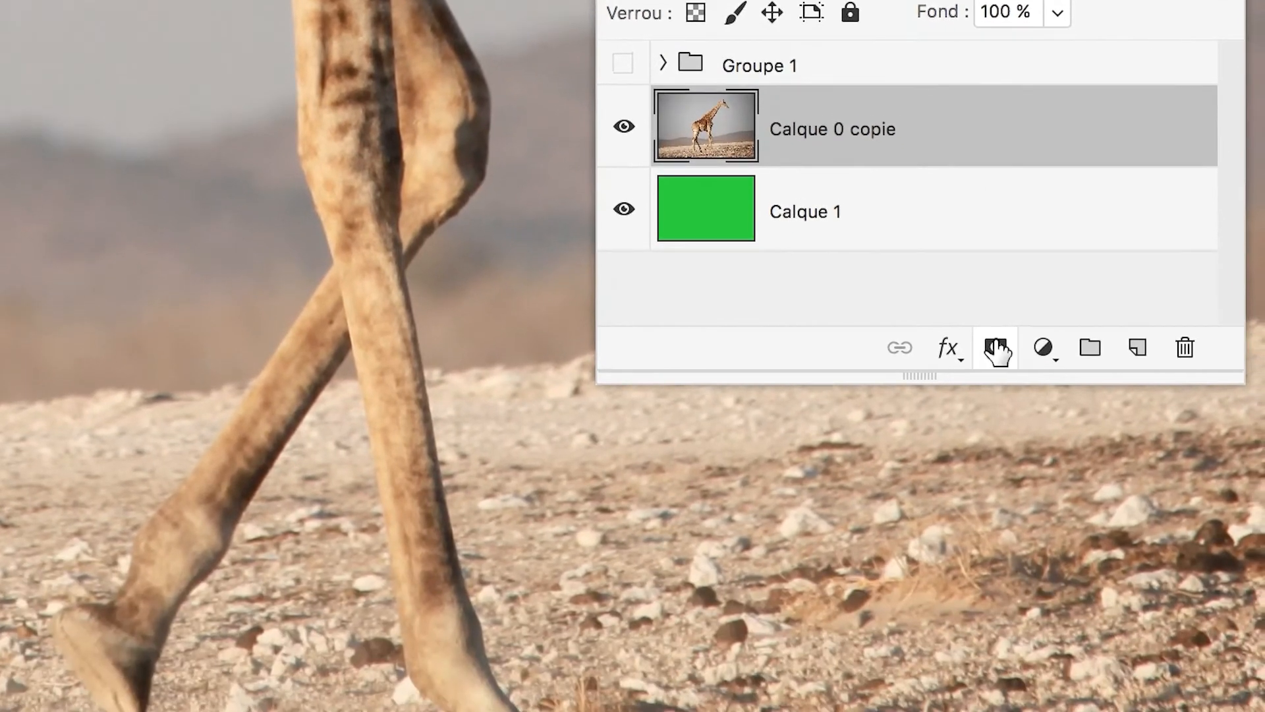
click(1009, 490)
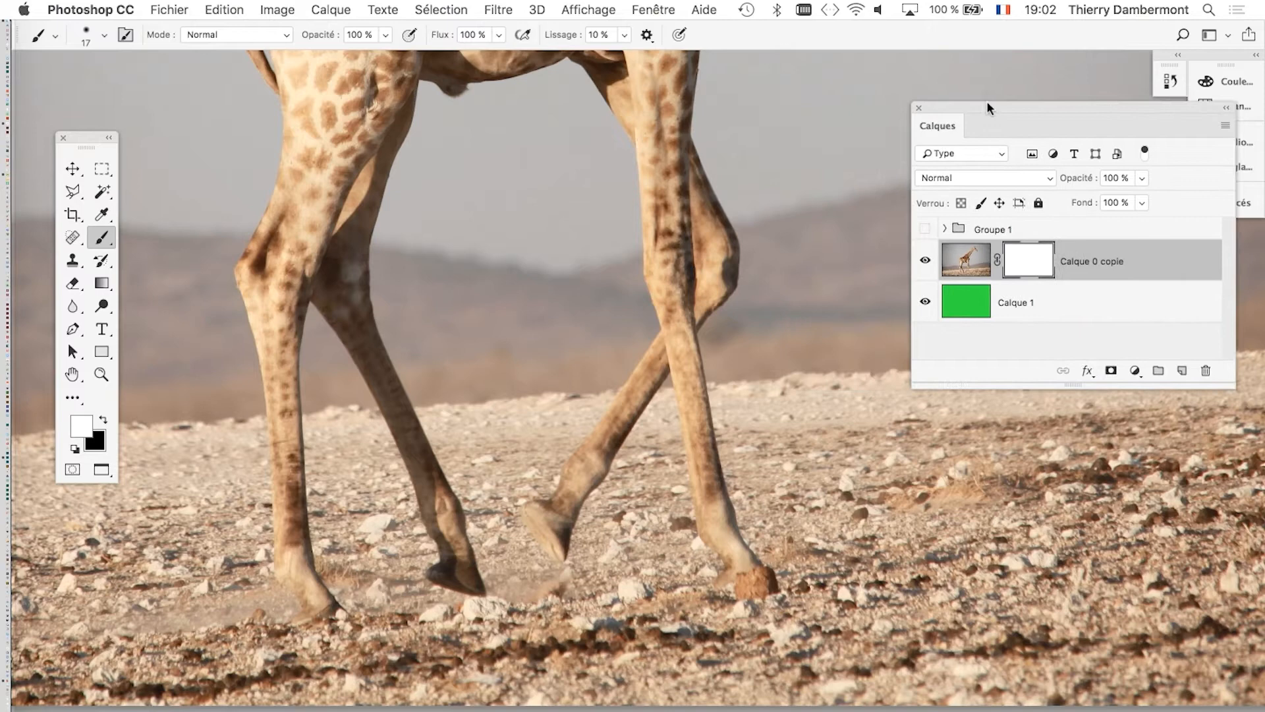
drag(987, 102, 989, 102)
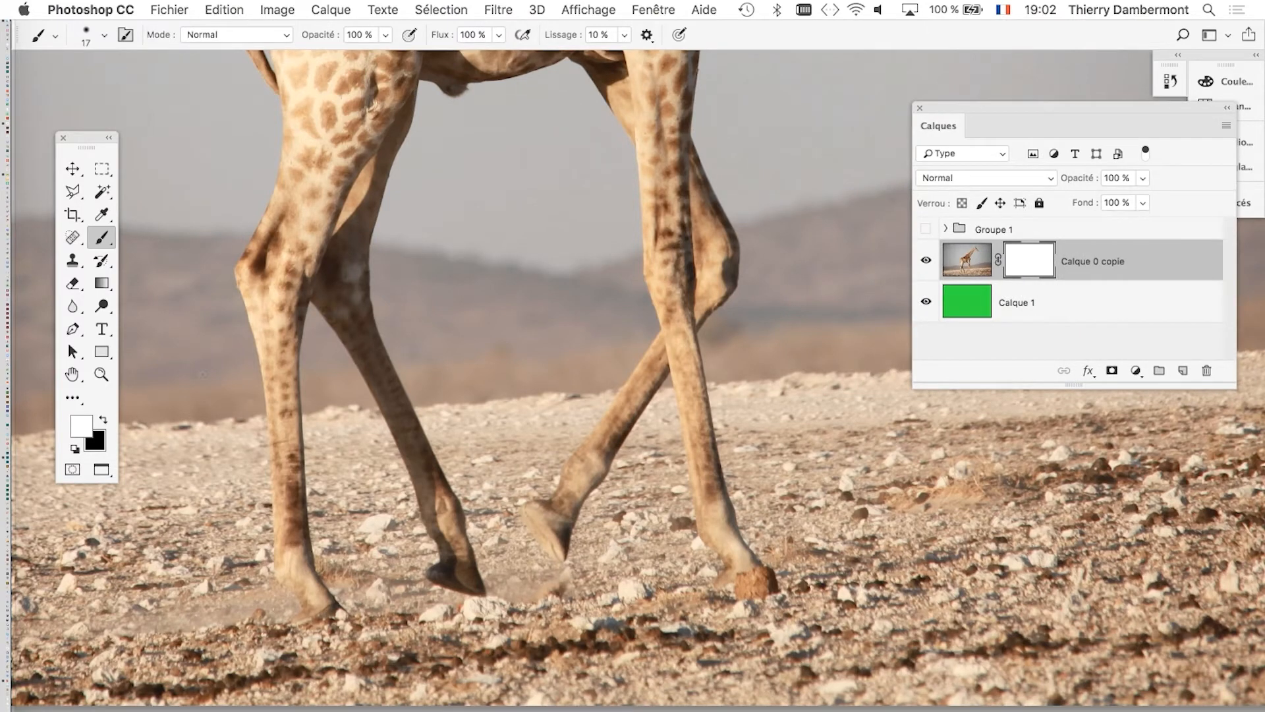
Paint black with a 34-pixel brush on the Calque 0 copie mask, along the upper-left edge of the slanted rear leg up to the crossing.
click(102, 421)
mouse_move(603, 406)
mouse_down()
mouse_move(573, 486)
mouse_move(567, 477)
mouse_up()
scroll(612, 445, up, 5)
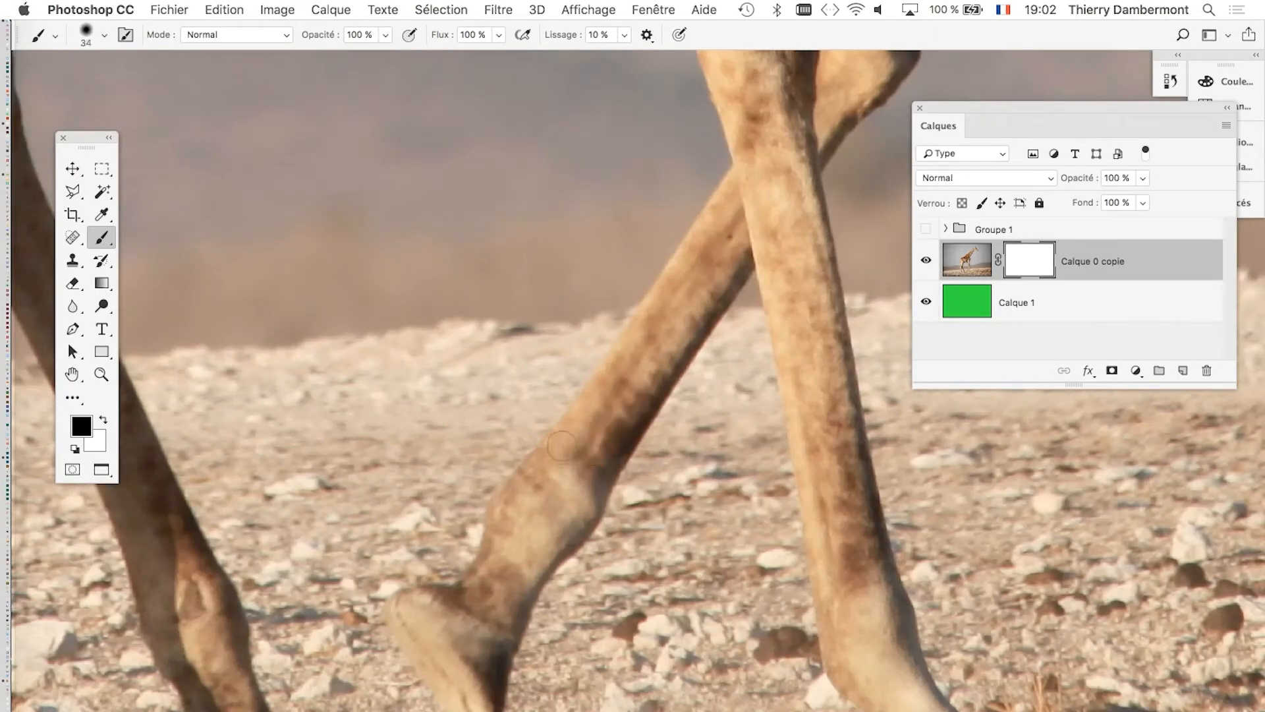
click(561, 446)
shift+click(696, 252)
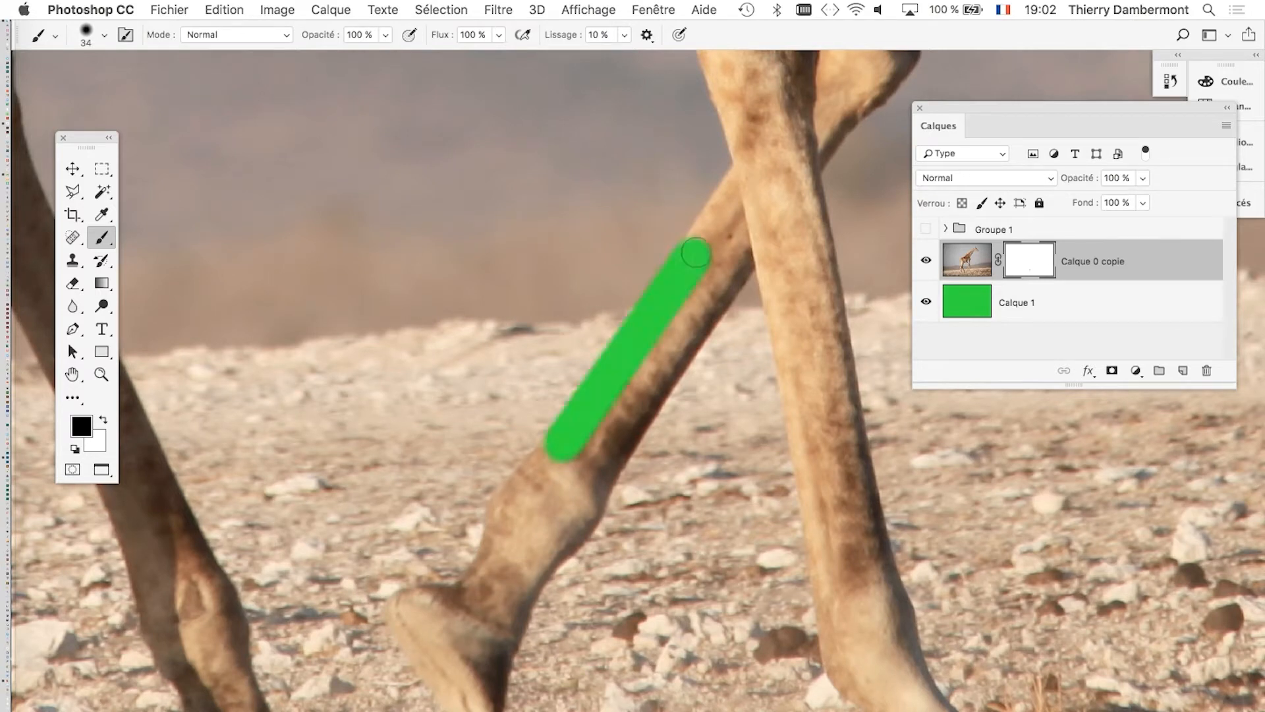
shift+click(743, 179)
shift+click(749, 170)
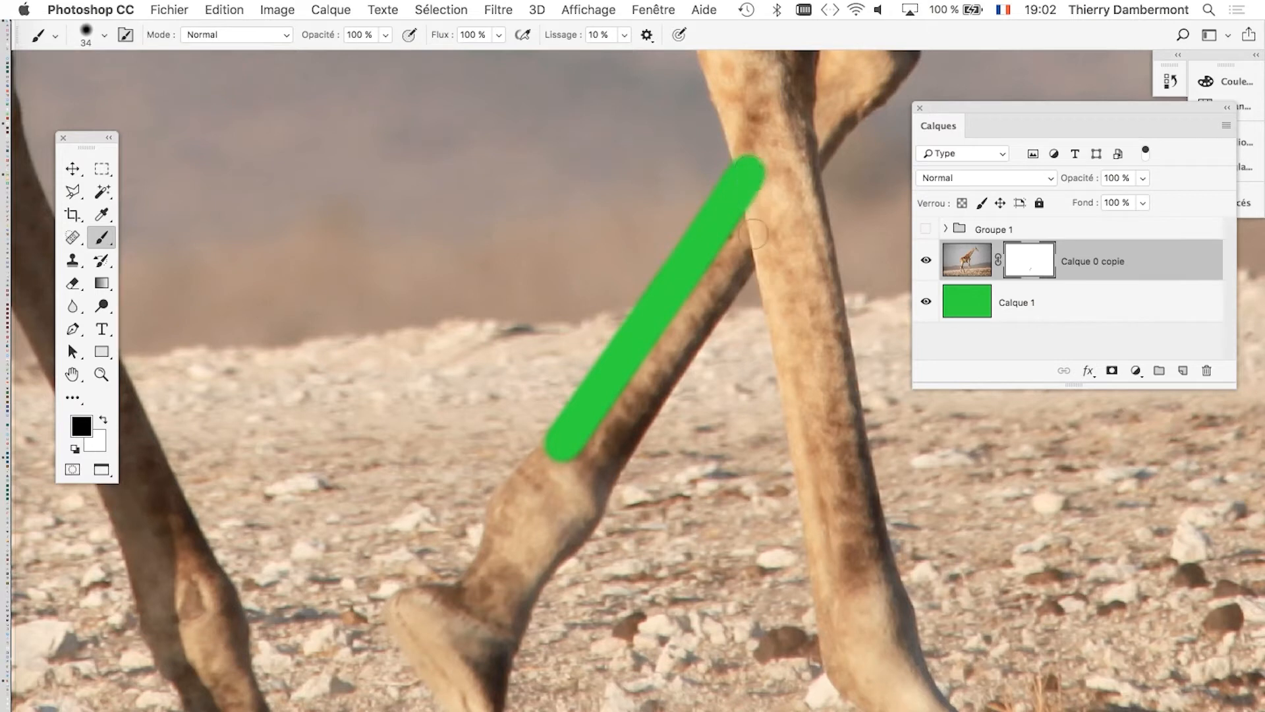
Mask the slanted leg's lower-right edge from the crossing down past the joint, and the joint's left edge down to just above the hoof.
click(750, 251)
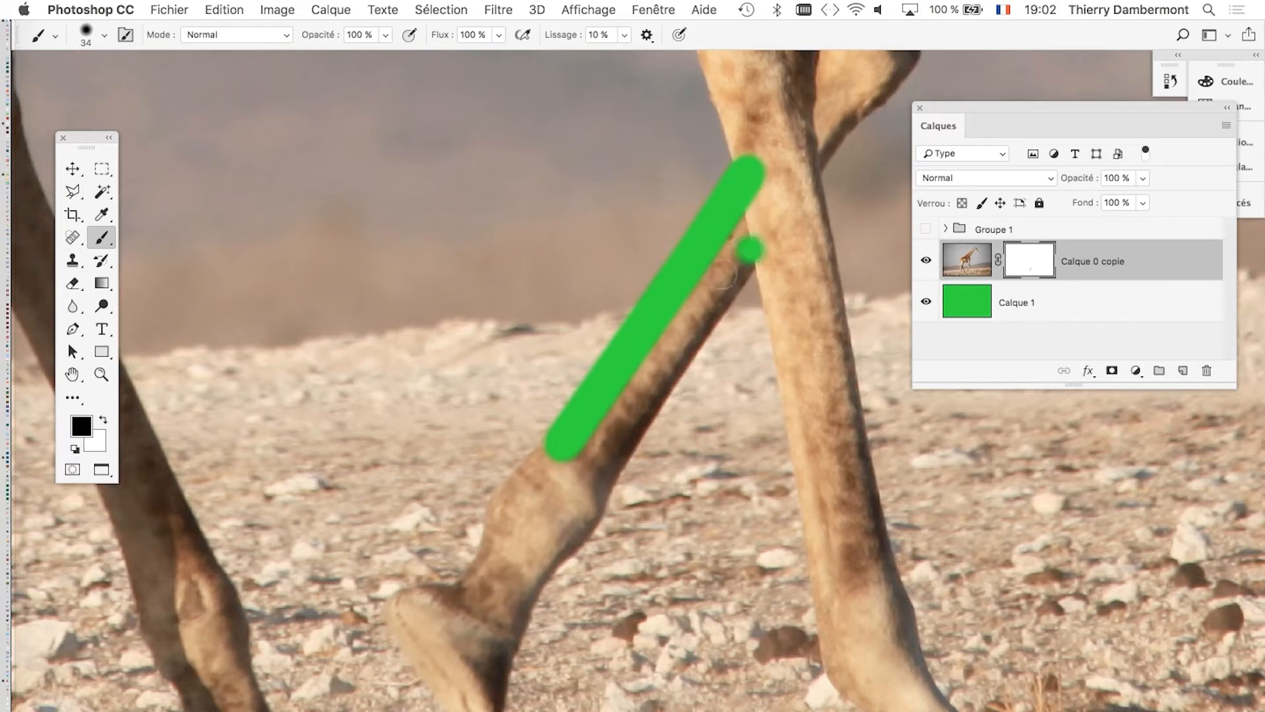
shift+click(615, 451)
mouse_move(615, 451)
mouse_down()
mouse_move(598, 477)
mouse_move(616, 451)
mouse_move(560, 532)
mouse_move(574, 529)
mouse_move(525, 582)
mouse_up()
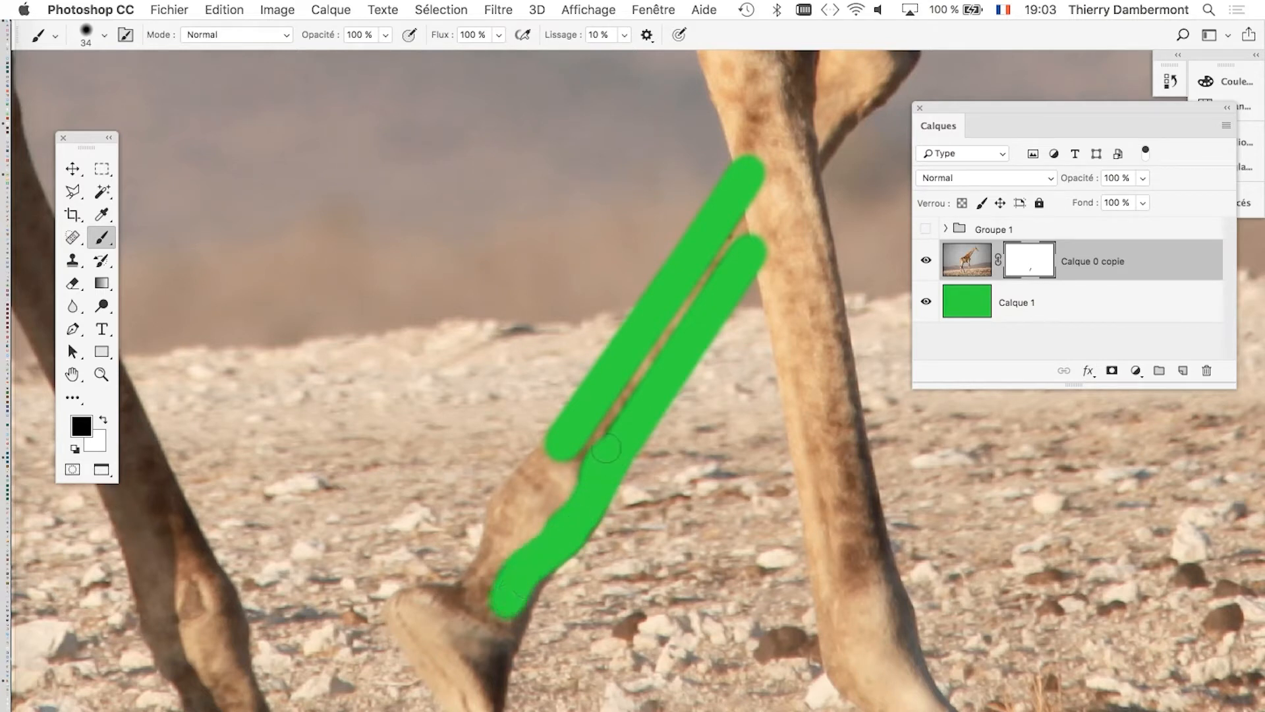
mouse_move(606, 448)
mouse_down()
mouse_move(563, 451)
mouse_move(512, 493)
mouse_move(480, 587)
mouse_up()
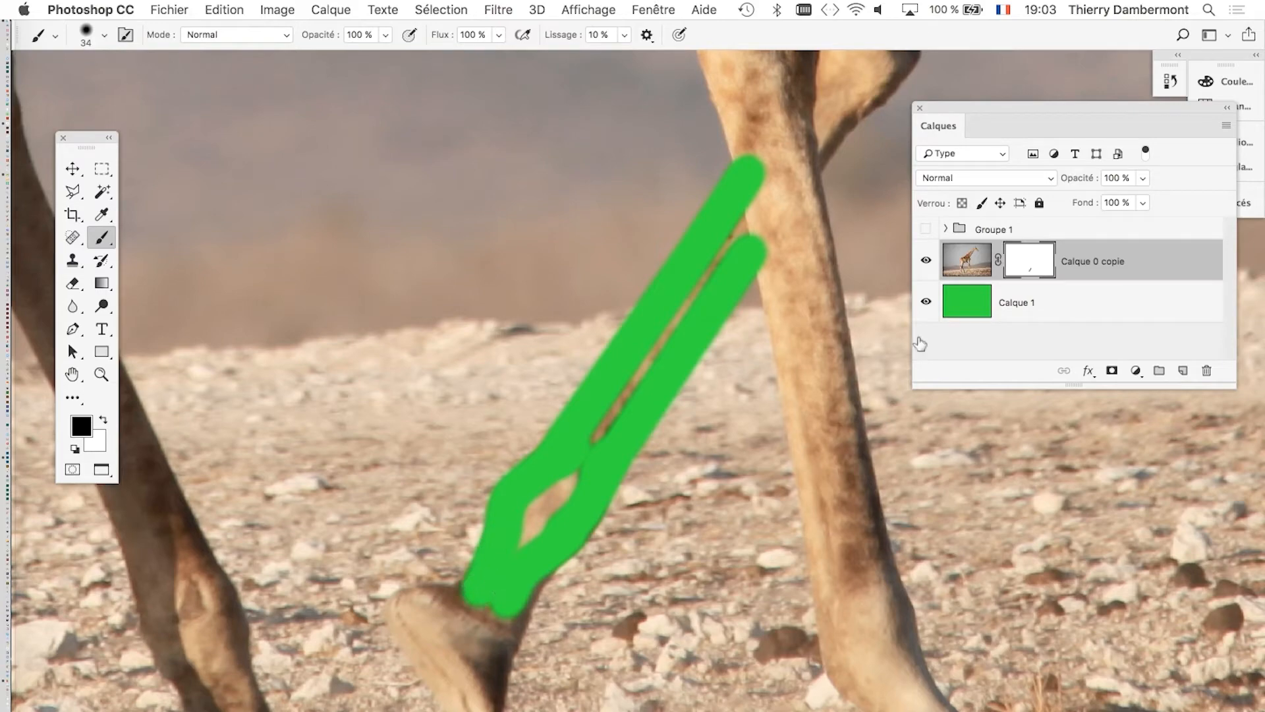
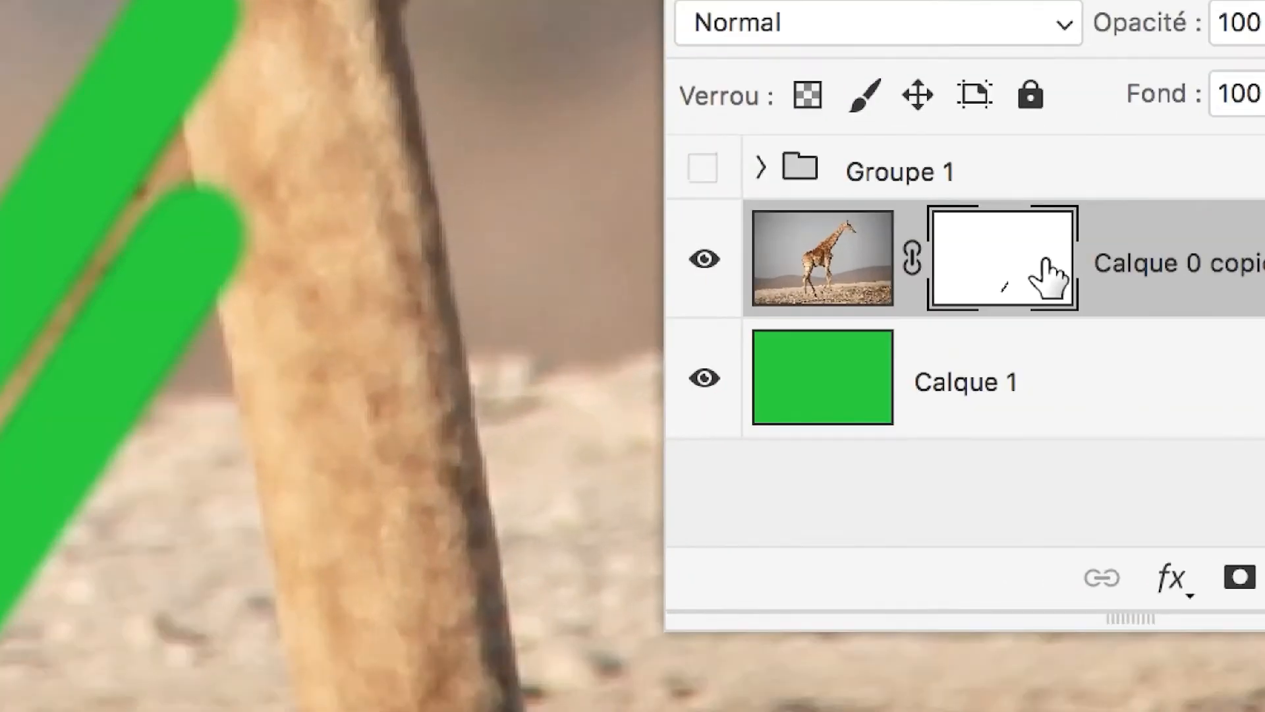
Disable the Calque 0 copie layer mask and display its mask channel as a colour overlay on the image.
shift+click(1046, 261)
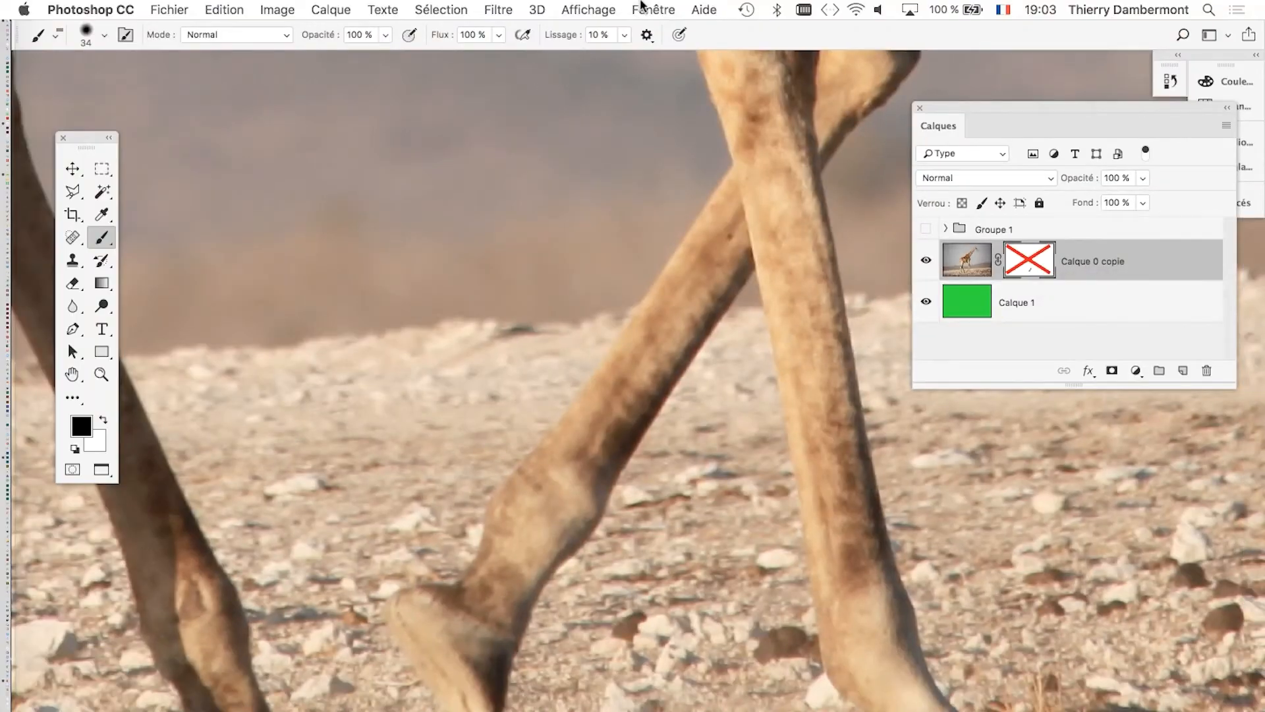
click(643, 7)
click(724, 238)
drag(986, 149, 148, 96)
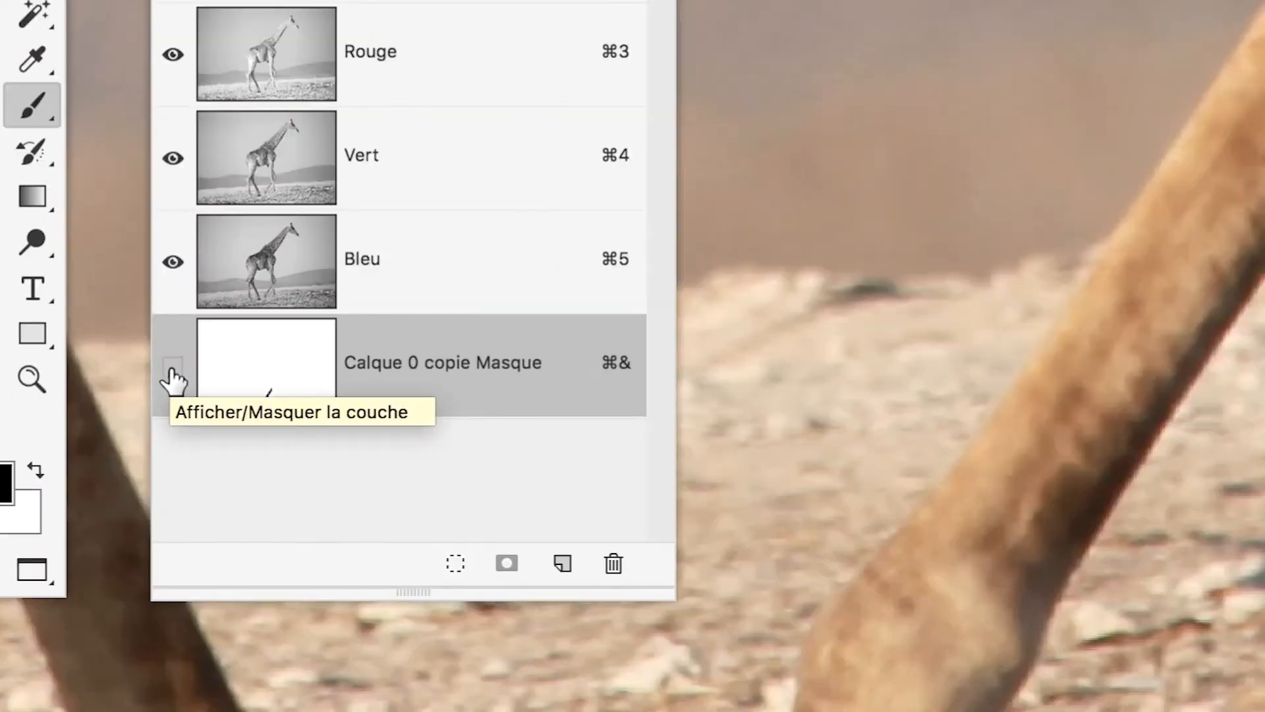
click(172, 373)
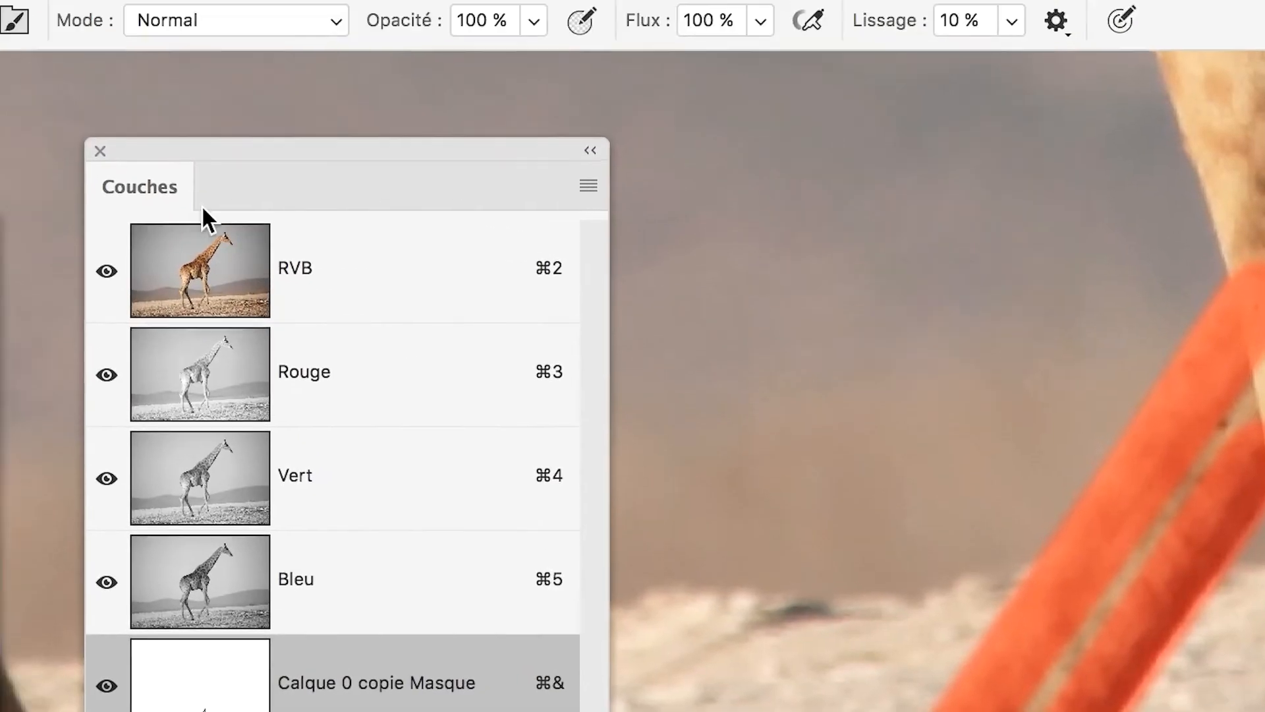
Set the Calque 0 copie mask overlay colour to purple 940cc0 at 50% opacity.
double_click(315, 677)
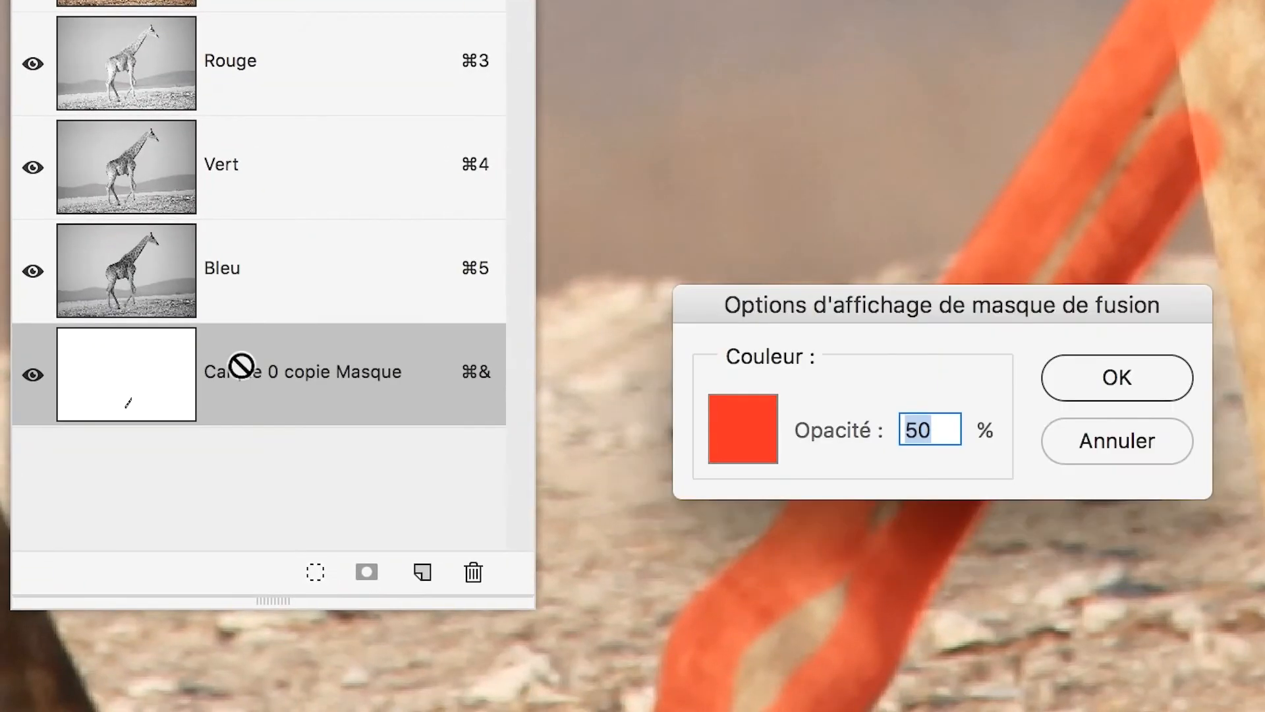
click(761, 439)
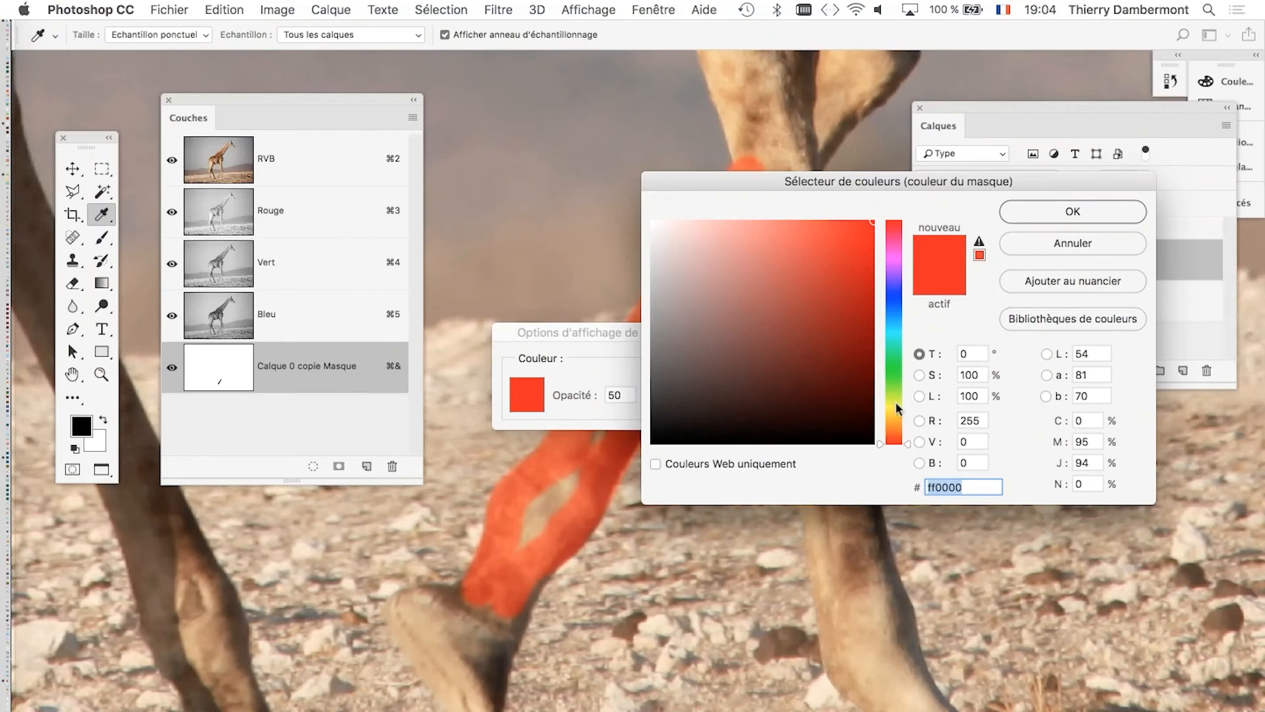
click(896, 404)
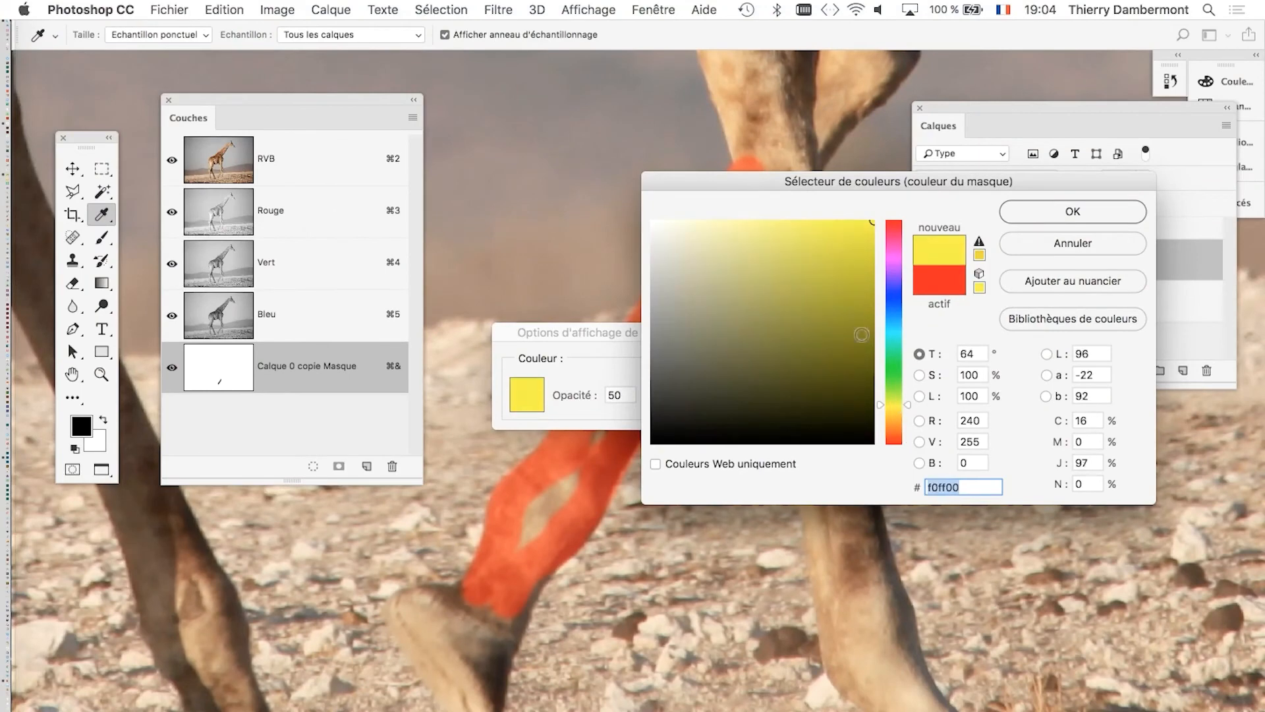
drag(862, 334, 861, 276)
drag(896, 355, 896, 269)
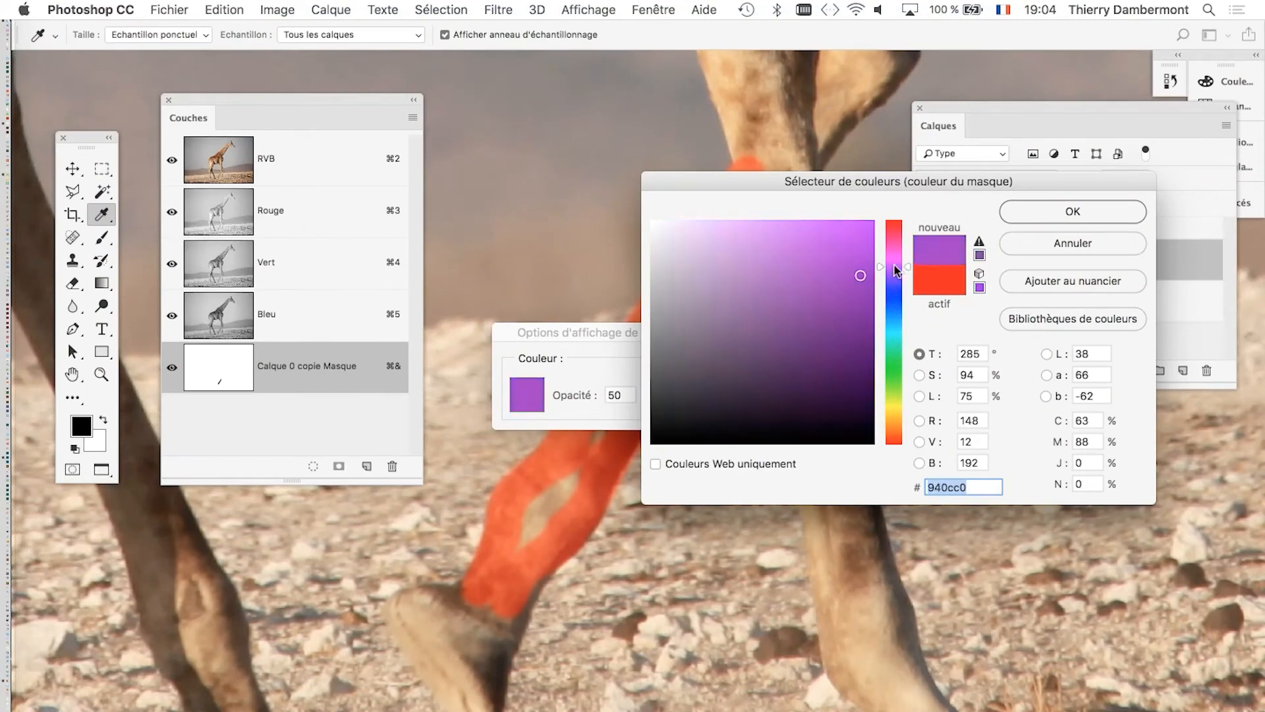
click(1095, 209)
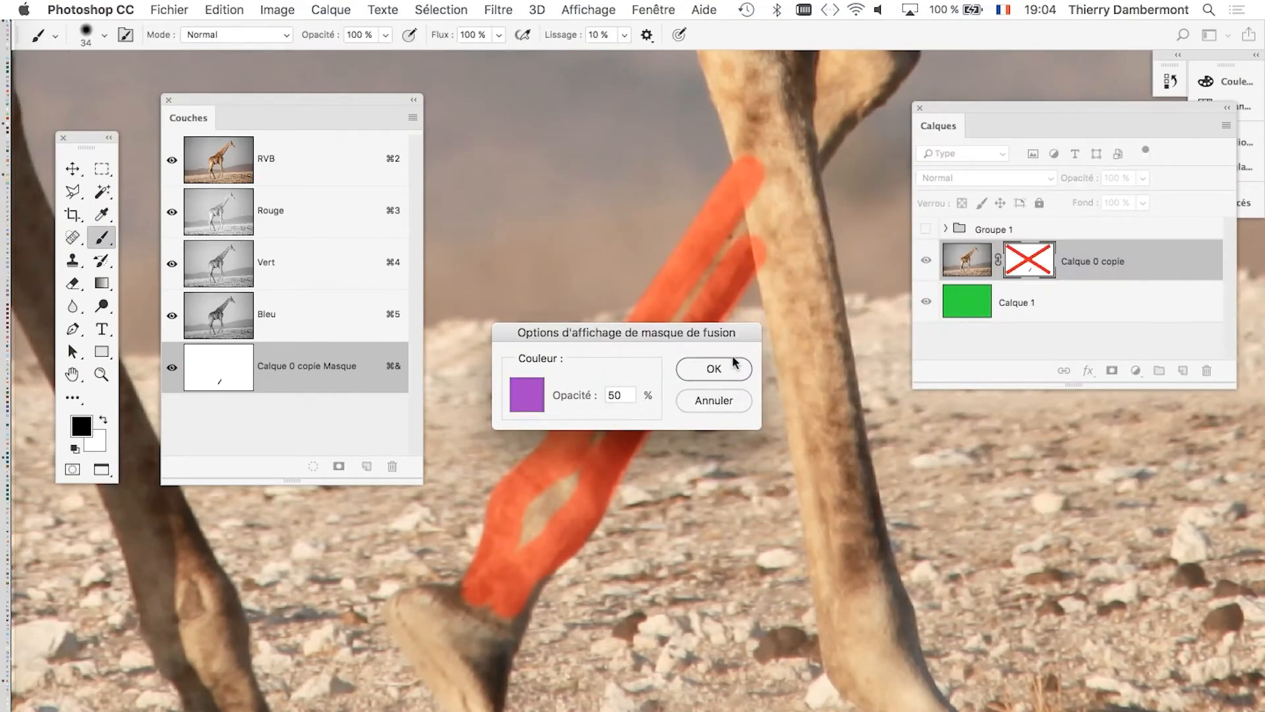
click(714, 368)
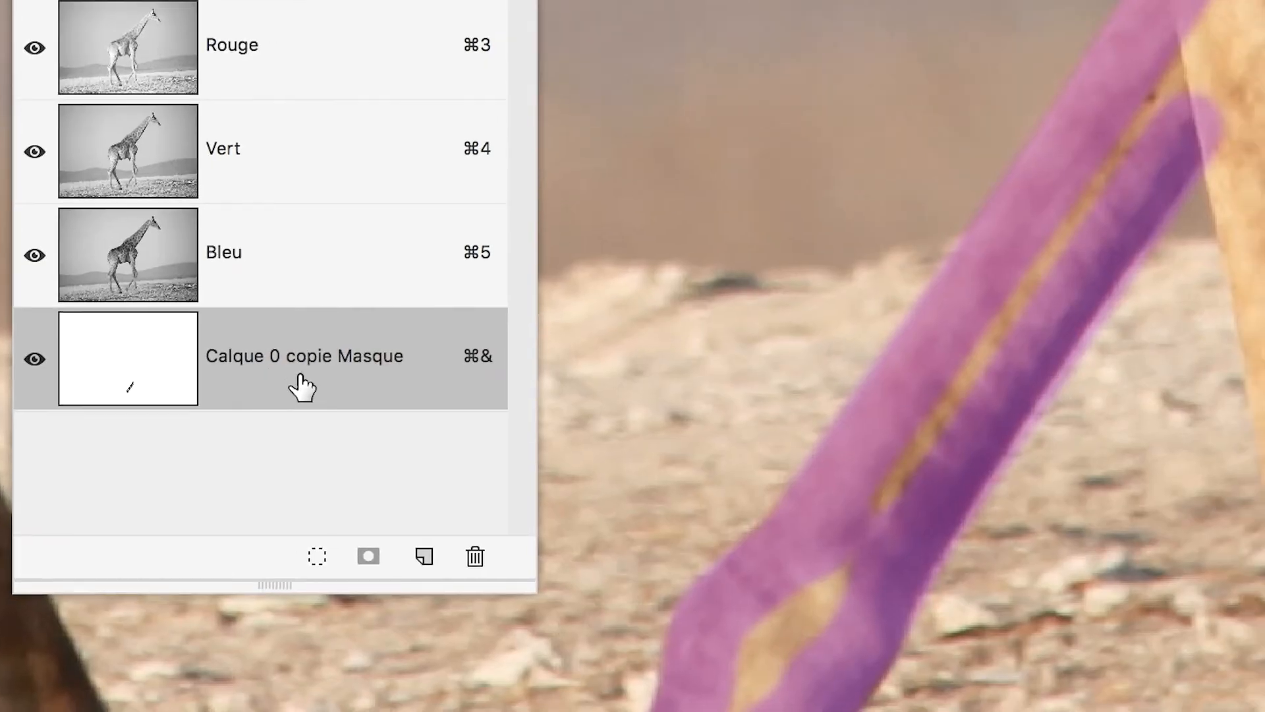
Change the layer mask overlay colour to a green with hue 144°, saturation 94% and brightness 75%.
double_click(303, 376)
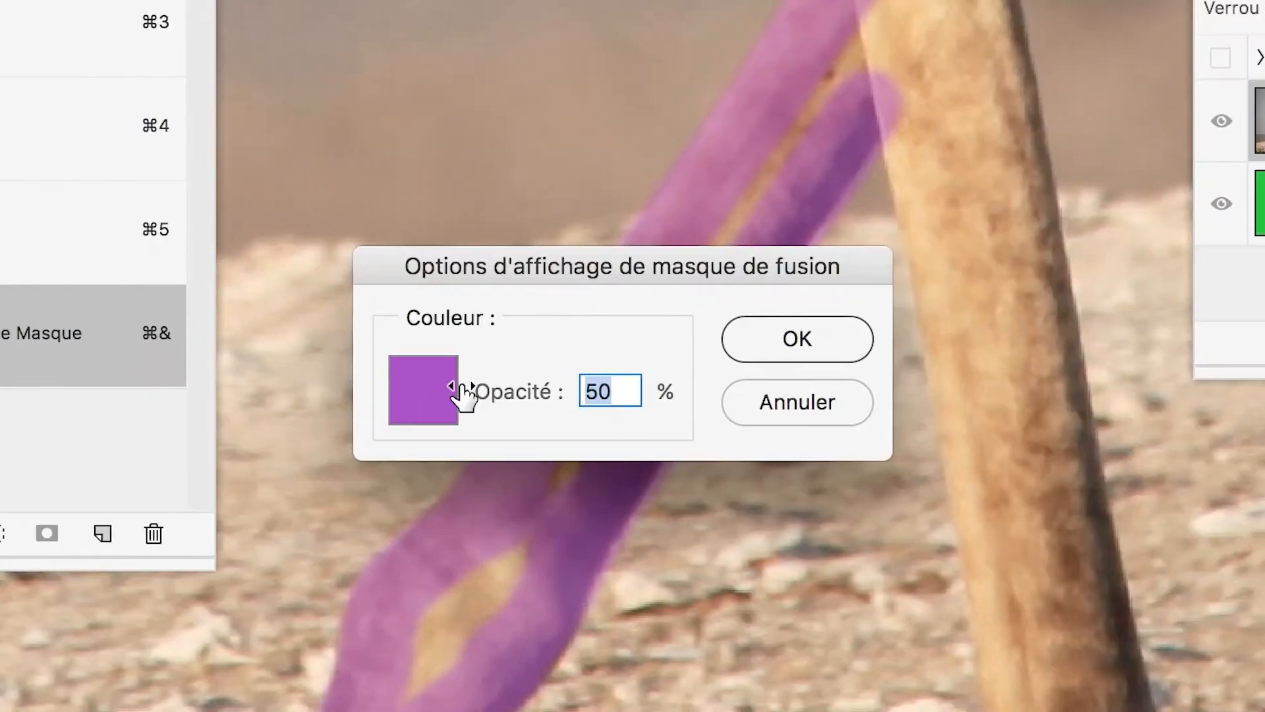
click(743, 409)
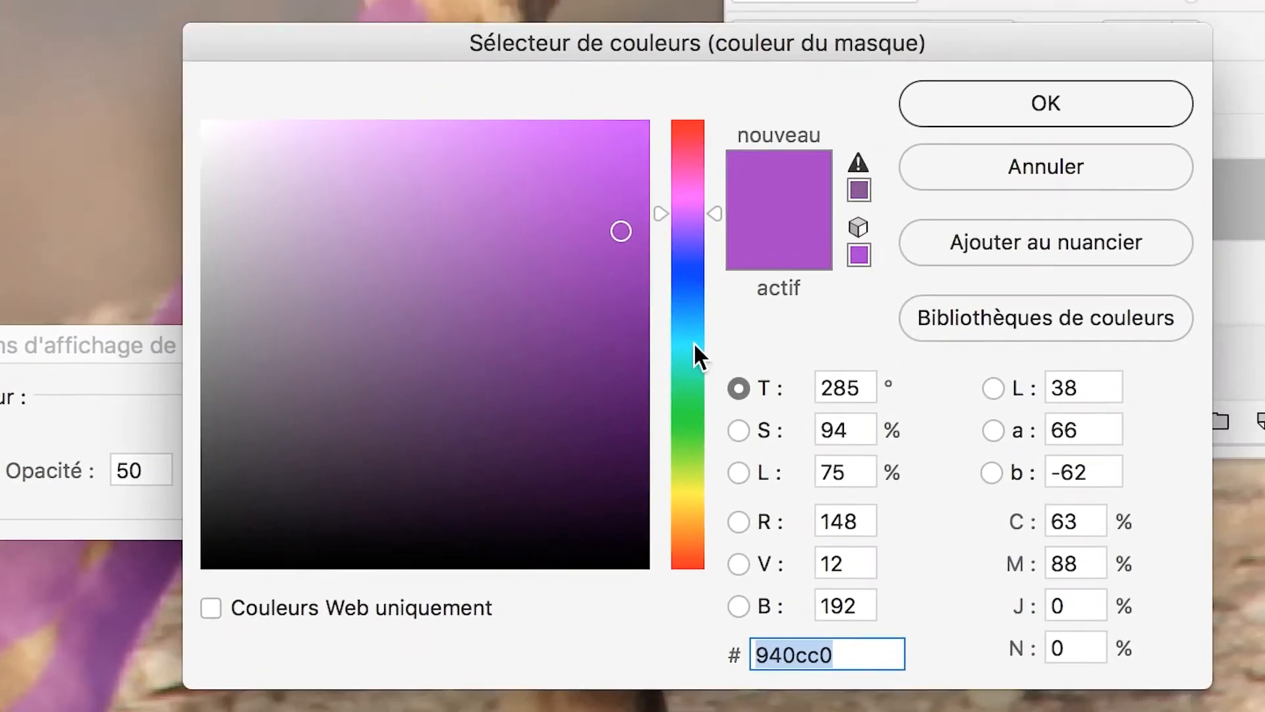
click(692, 386)
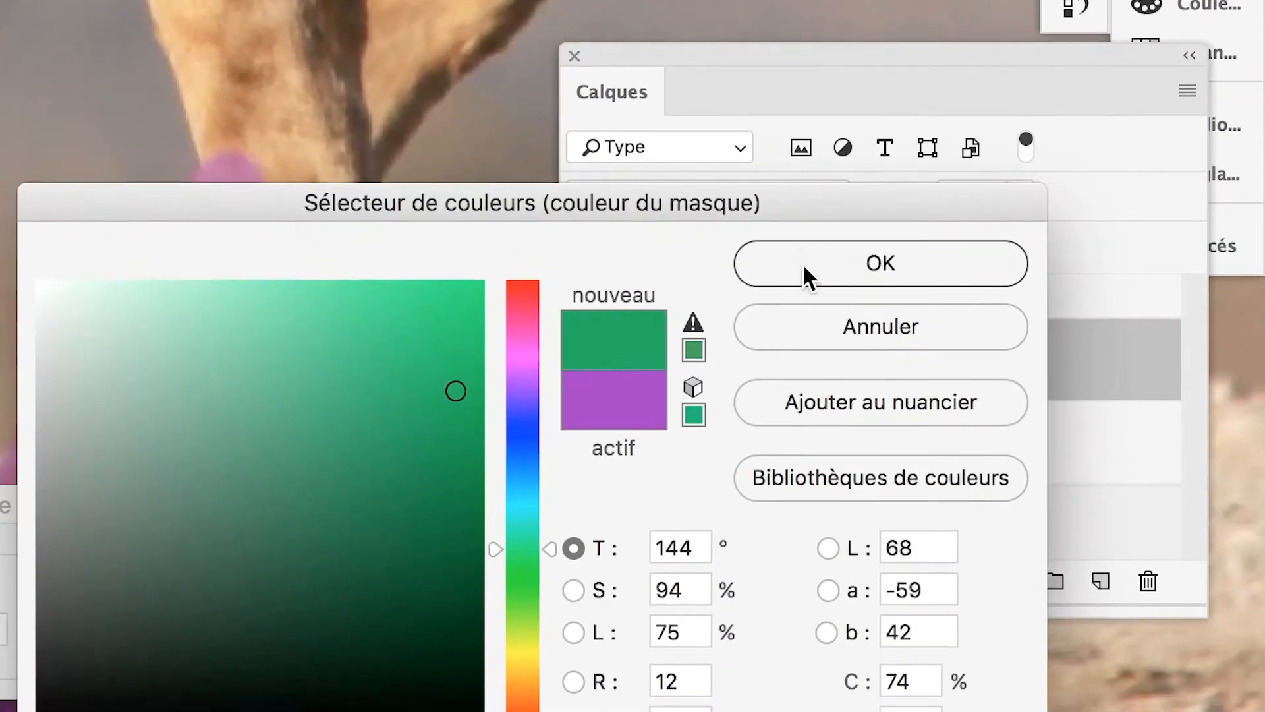
click(804, 267)
click(593, 367)
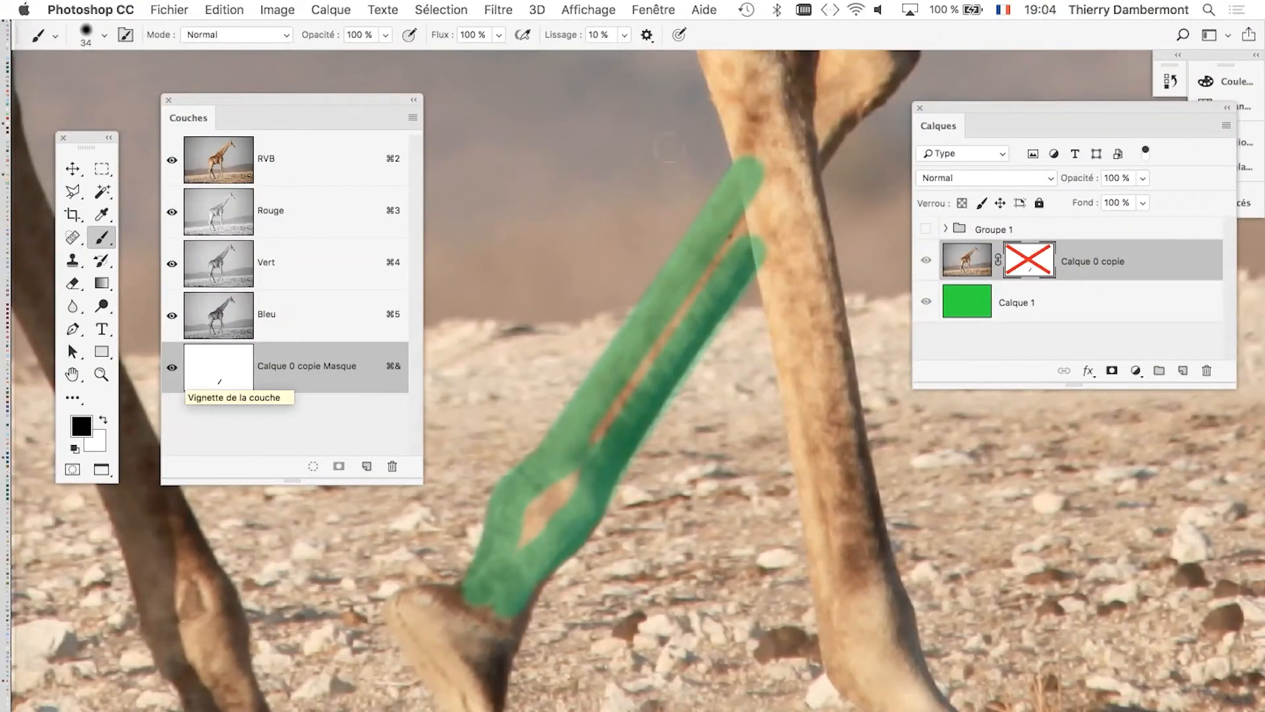
Move the layer list and the channel list clear of the tinted slanted leg.
drag(951, 118, 1068, 145)
scroll(609, 406, up, 2)
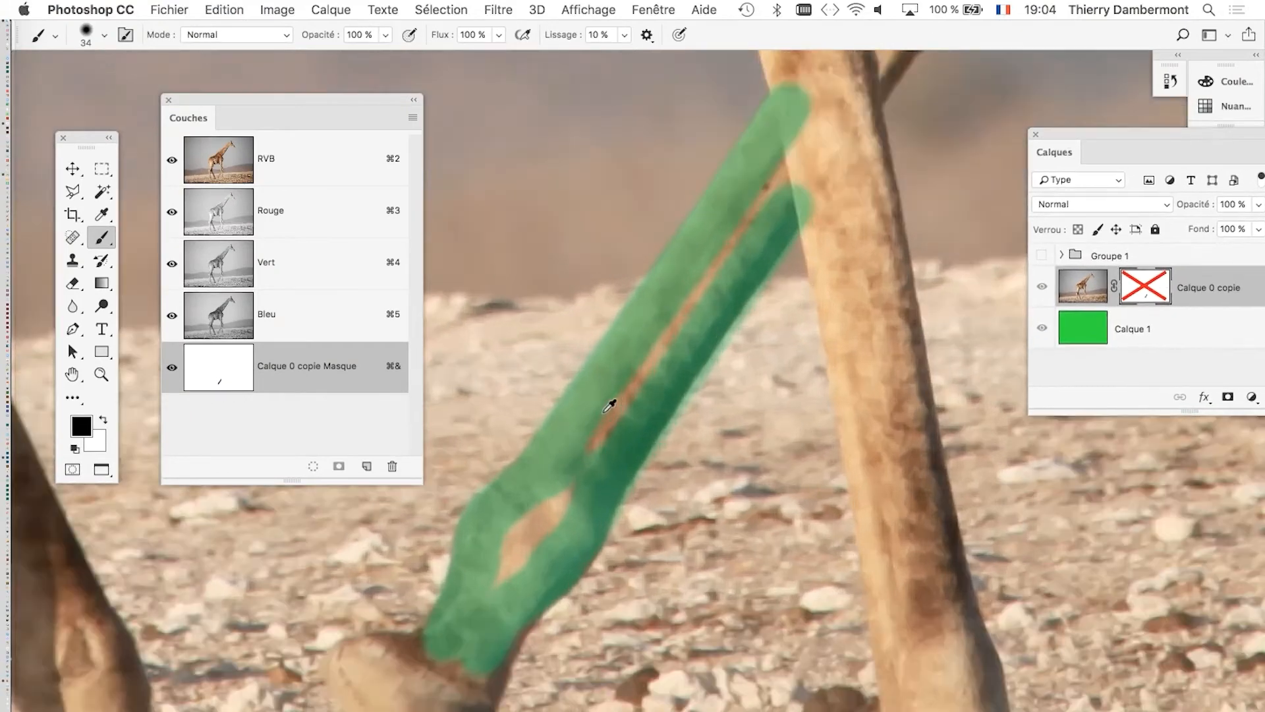
scroll(613, 405, up, 1)
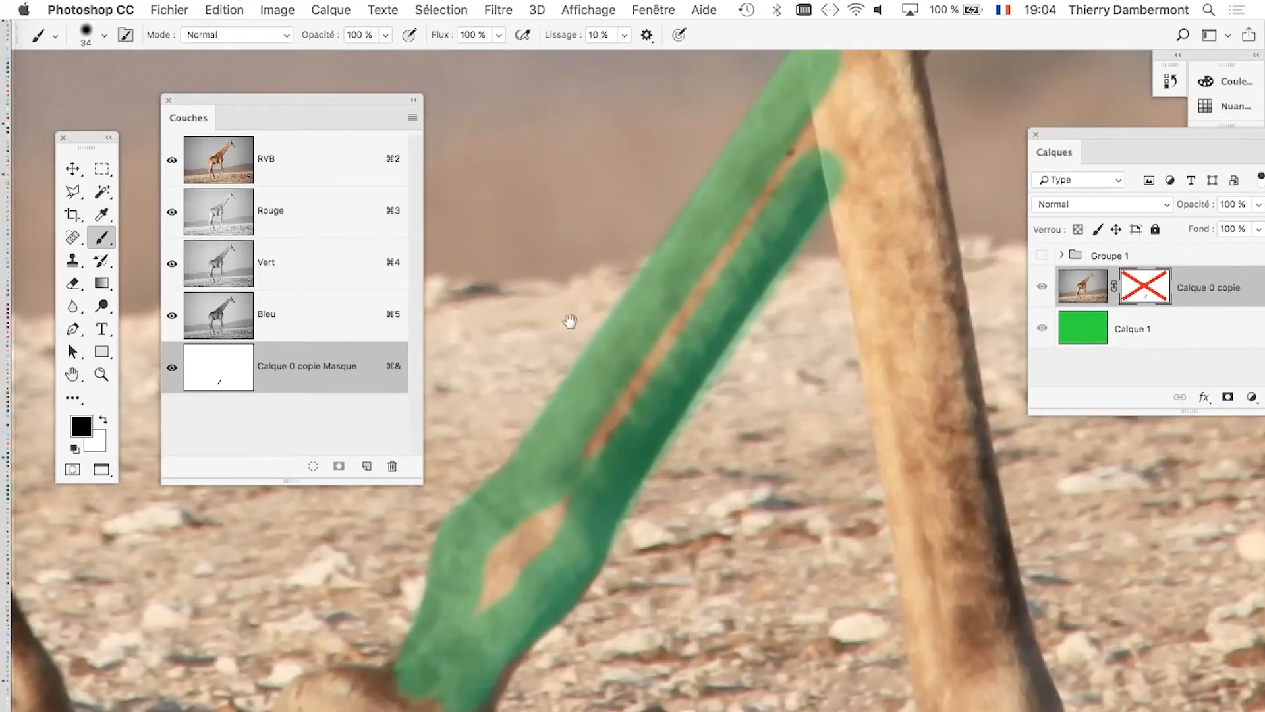
mouse_move(178, 100)
mouse_down()
mouse_move(228, 534)
mouse_move(196, 535)
mouse_up()
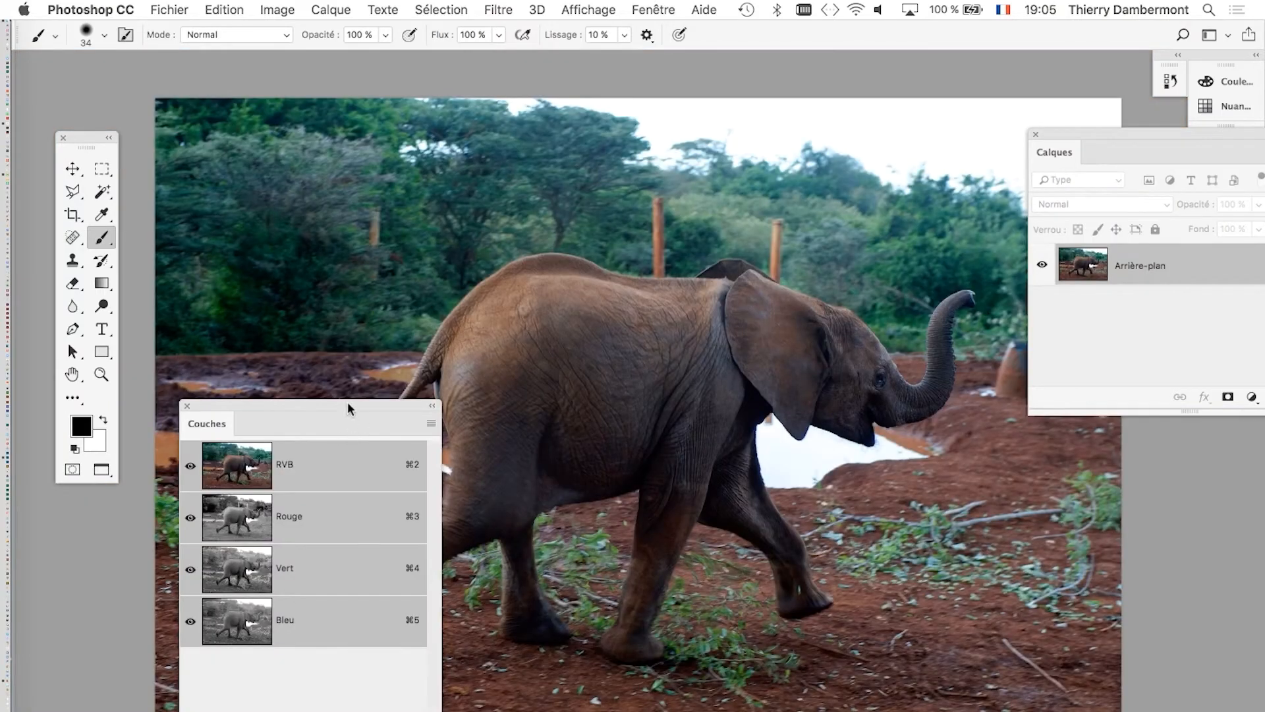
Switch to the elephant photo, show it whole and place the channel list over its edge near the layer list.
drag(346, 401, 1117, 485)
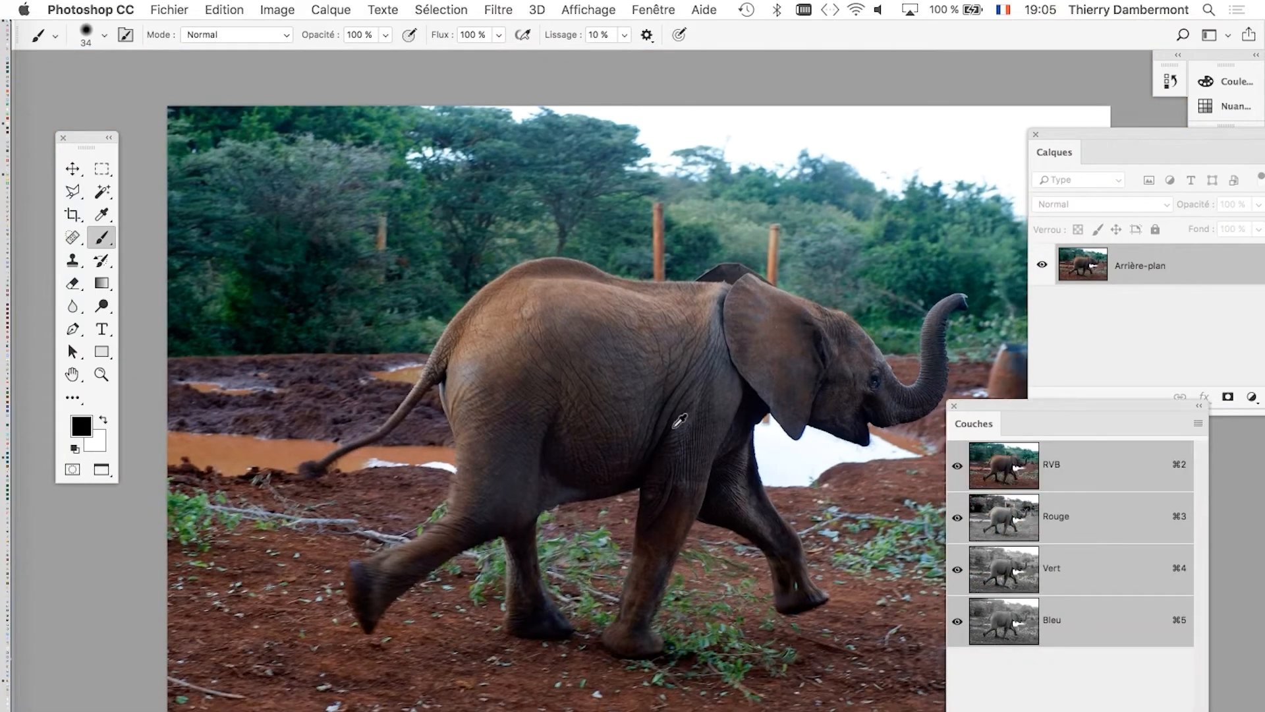
scroll(680, 422, down, 3)
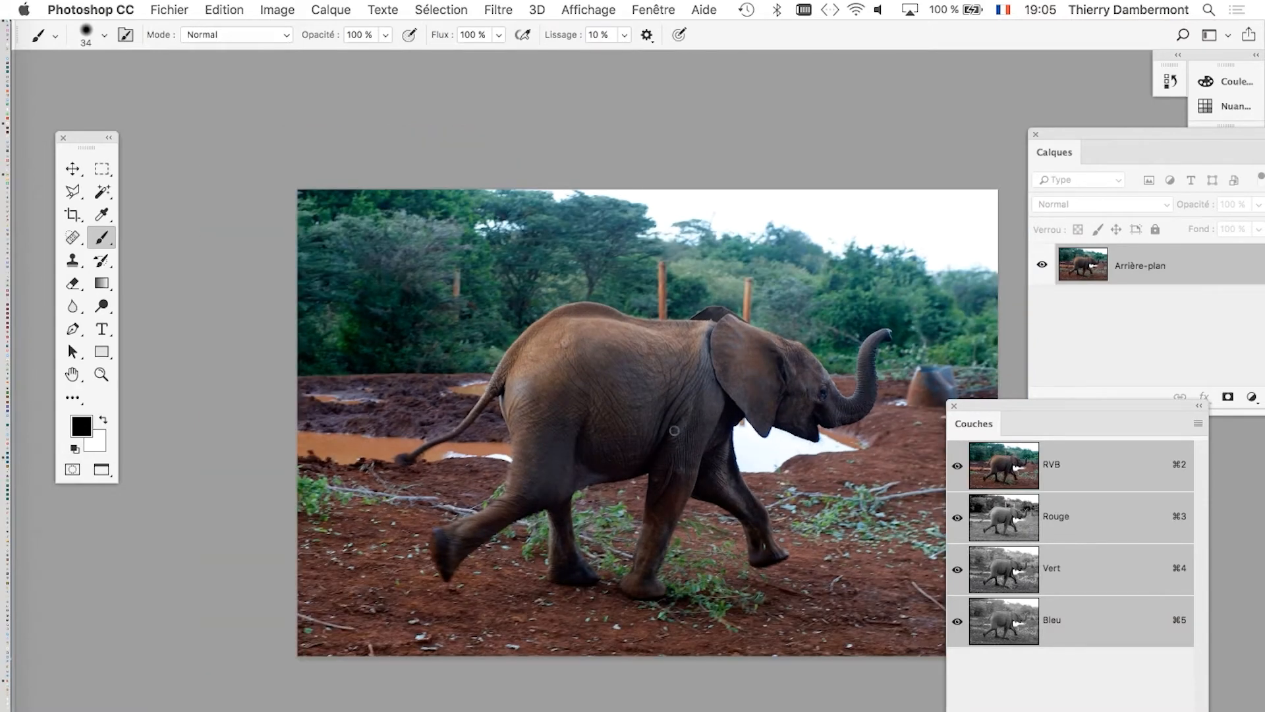
drag(569, 379, 545, 339)
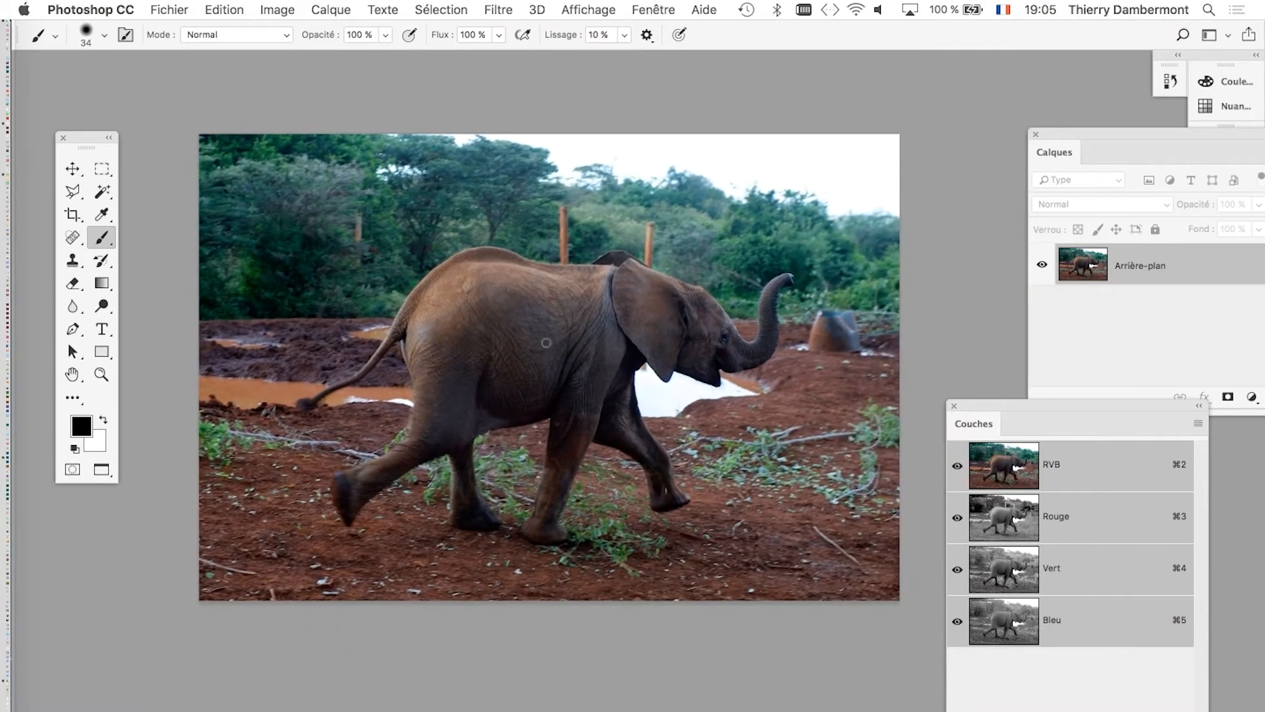
click(1116, 385)
drag(997, 402, 850, 173)
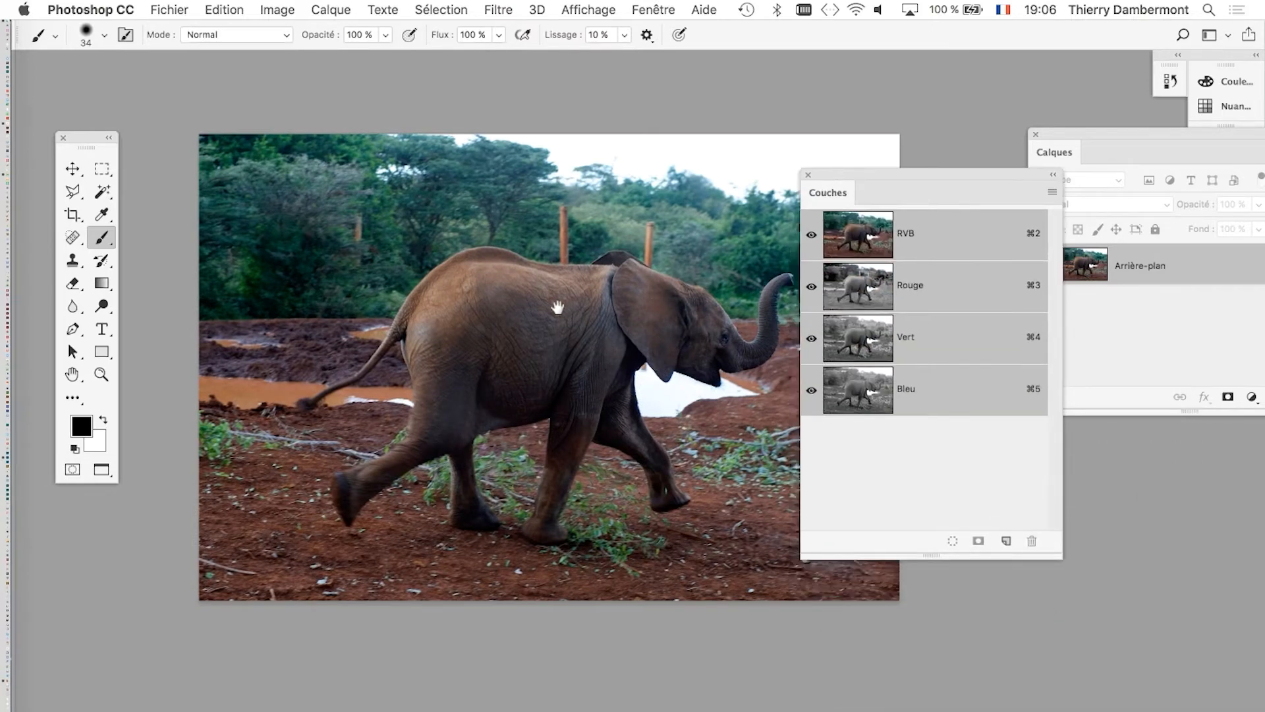
drag(556, 306, 478, 274)
drag(847, 173, 771, 94)
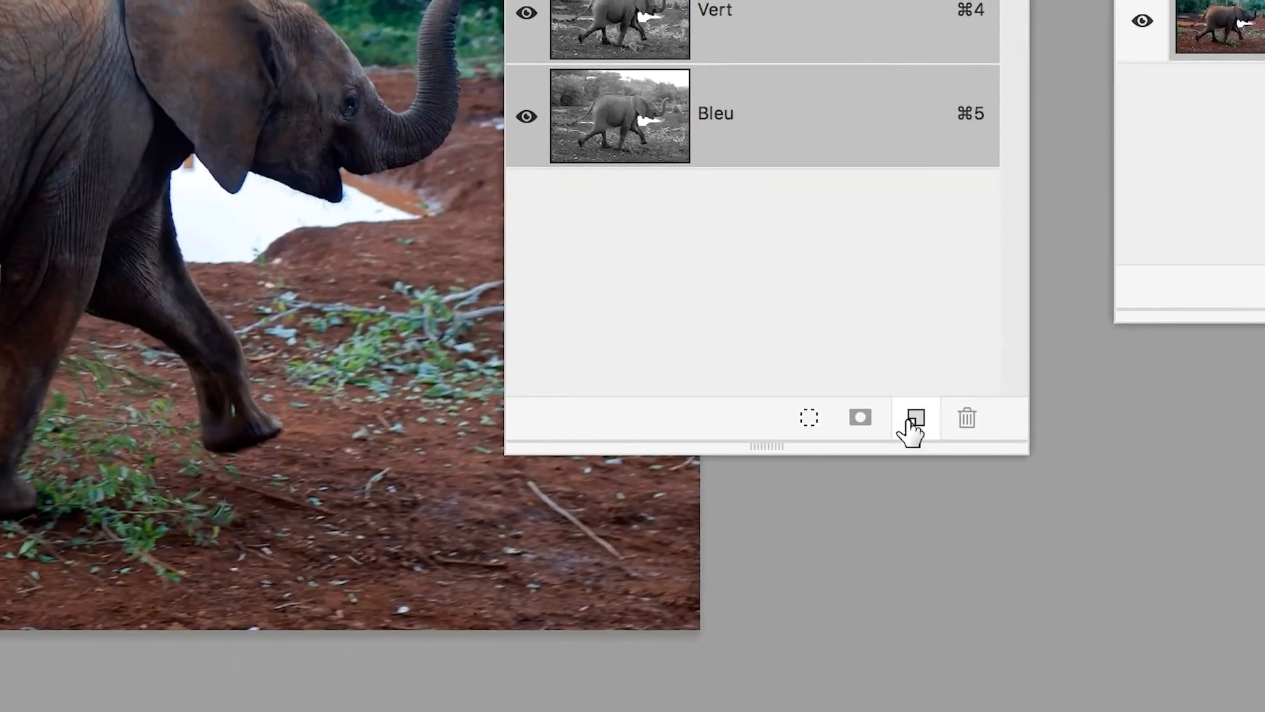
Create a new alpha channel for the elephant photo and fill it with white at 100% opacity.
click(969, 525)
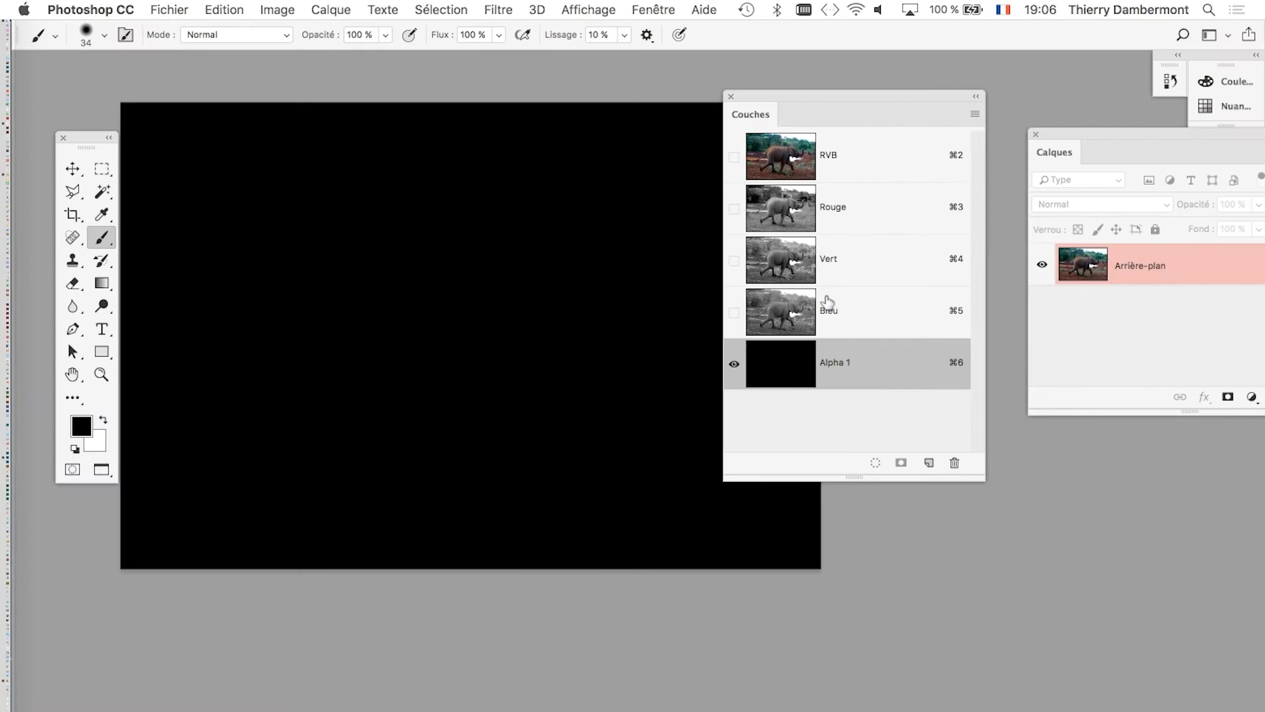
key(shift+BackSpace)
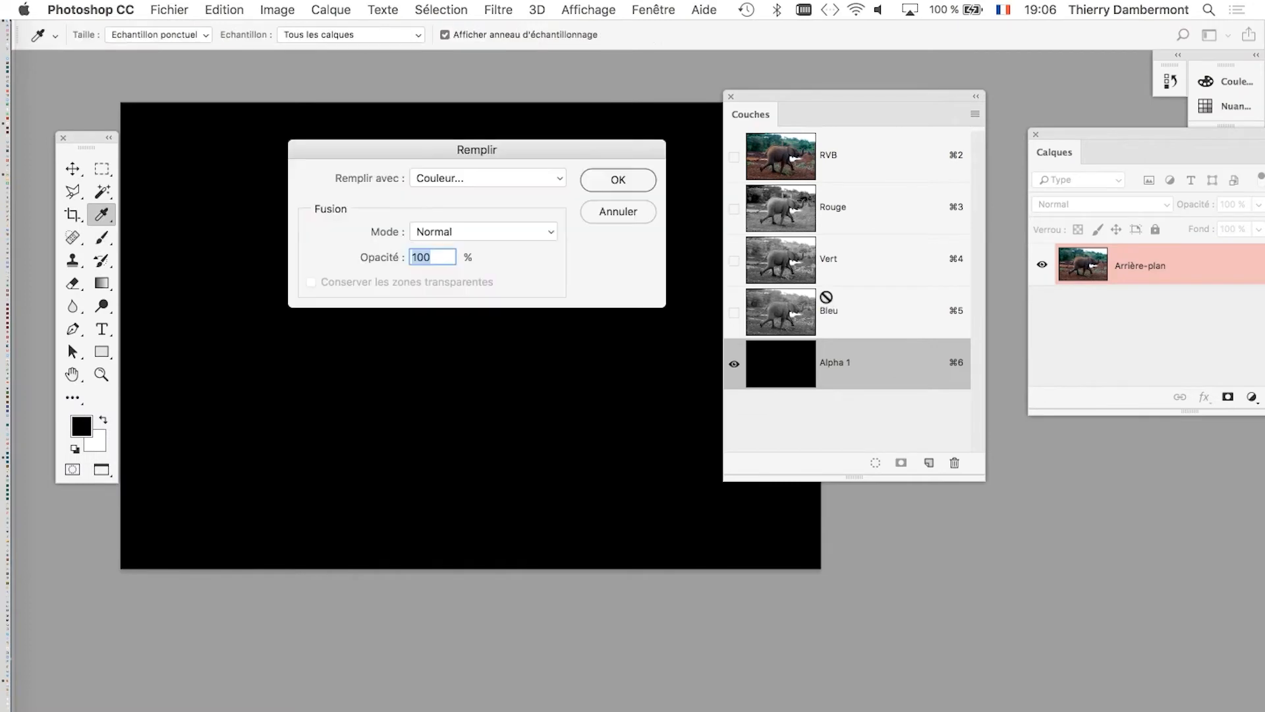
click(539, 174)
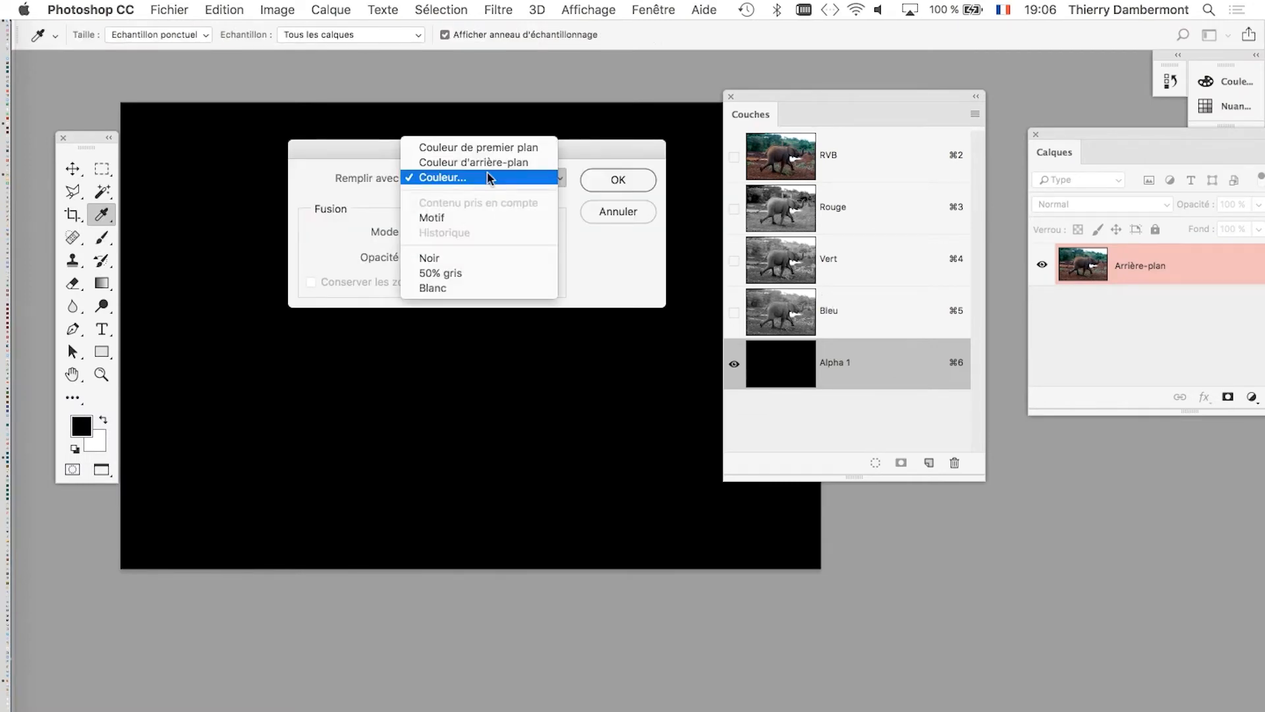
click(491, 286)
click(618, 179)
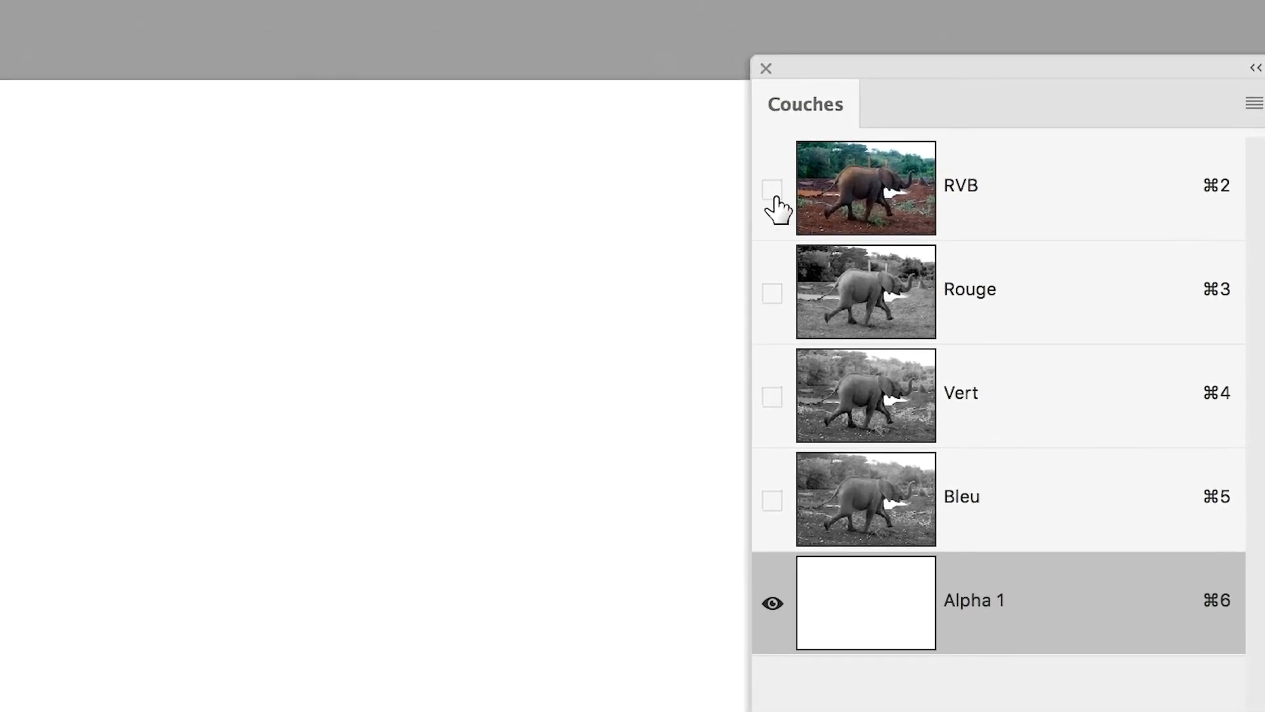
Show the RVB image together with the alpha channel and paint the elephant's body and head black with a 238-pixel brush.
click(773, 191)
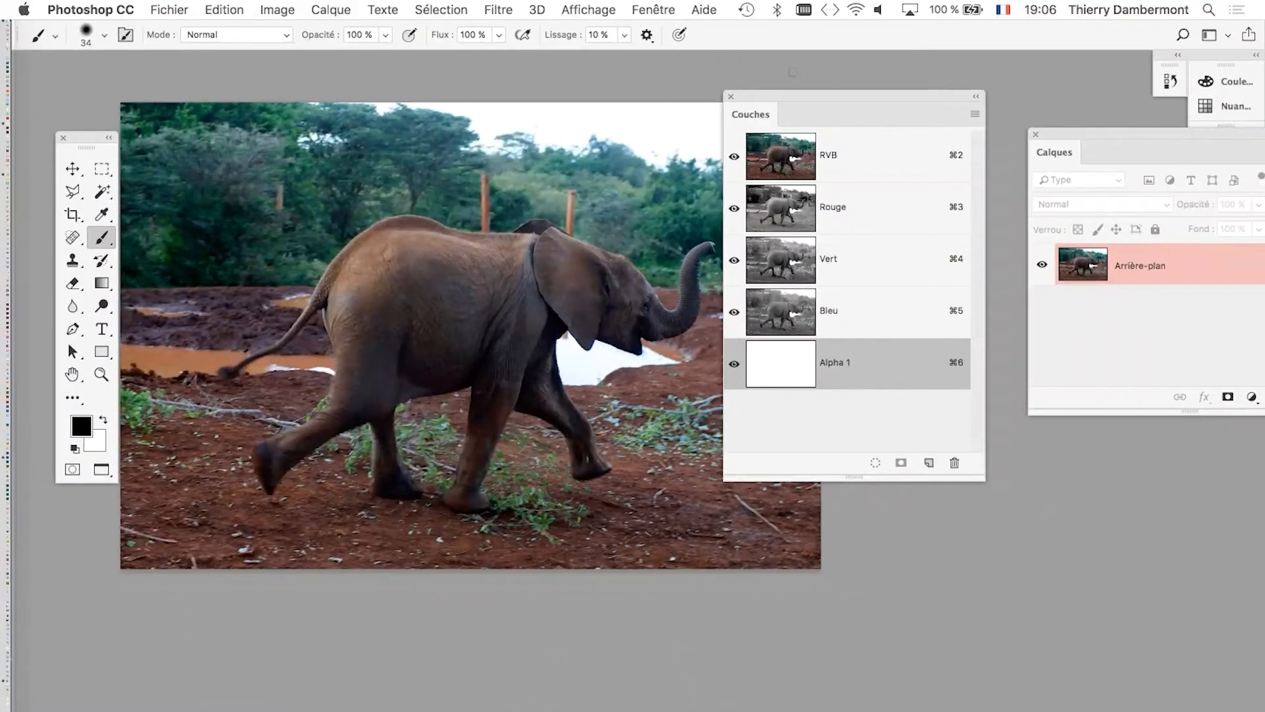
drag(789, 93, 960, 94)
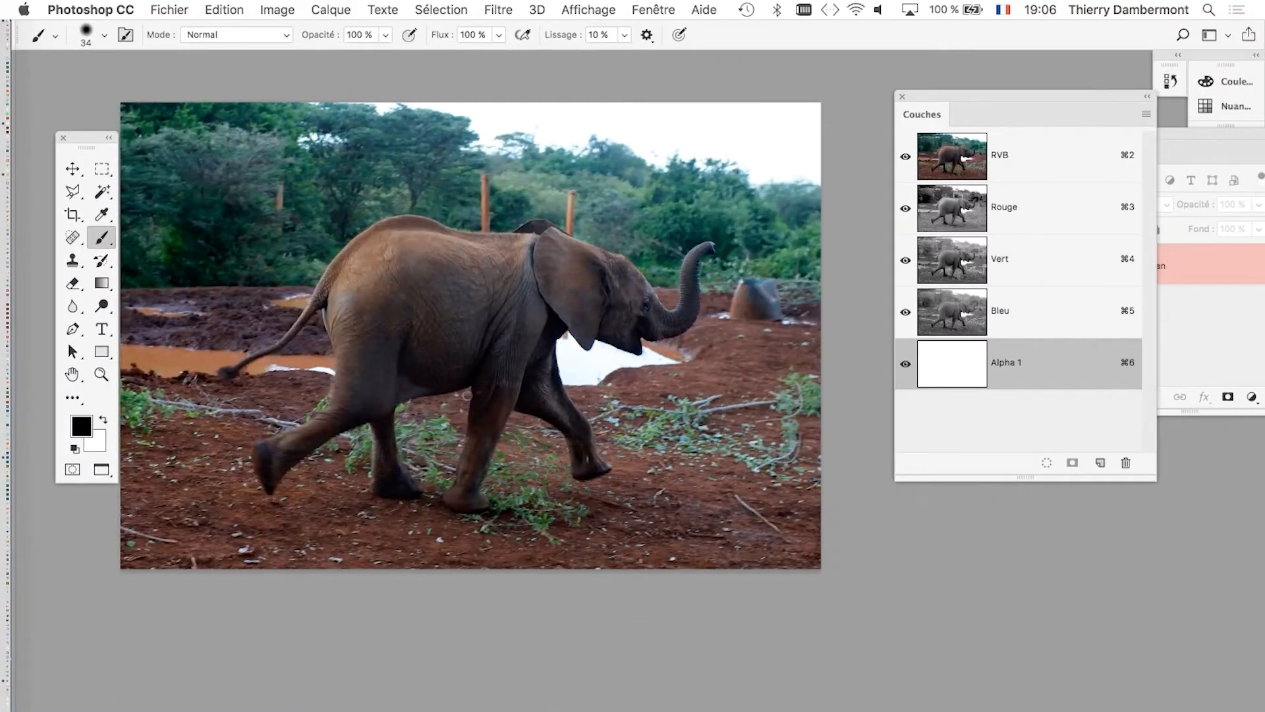
scroll(463, 382, up, 3)
drag(463, 382, 507, 387)
mouse_move(336, 138)
mouse_down()
mouse_move(593, 154)
mouse_move(709, 197)
mouse_move(770, 255)
mouse_move(548, 212)
mouse_move(740, 286)
mouse_move(611, 257)
mouse_move(595, 294)
mouse_move(603, 394)
mouse_move(472, 362)
mouse_move(299, 409)
mouse_move(274, 368)
mouse_move(256, 256)
mouse_move(261, 211)
mouse_move(337, 153)
mouse_move(313, 198)
mouse_up()
ctrl+alt+drag(435, 270, 438, 271)
mouse_move(359, 198)
mouse_down()
mouse_move(332, 185)
mouse_move(549, 221)
mouse_move(545, 267)
mouse_move(522, 307)
mouse_move(317, 282)
mouse_up()
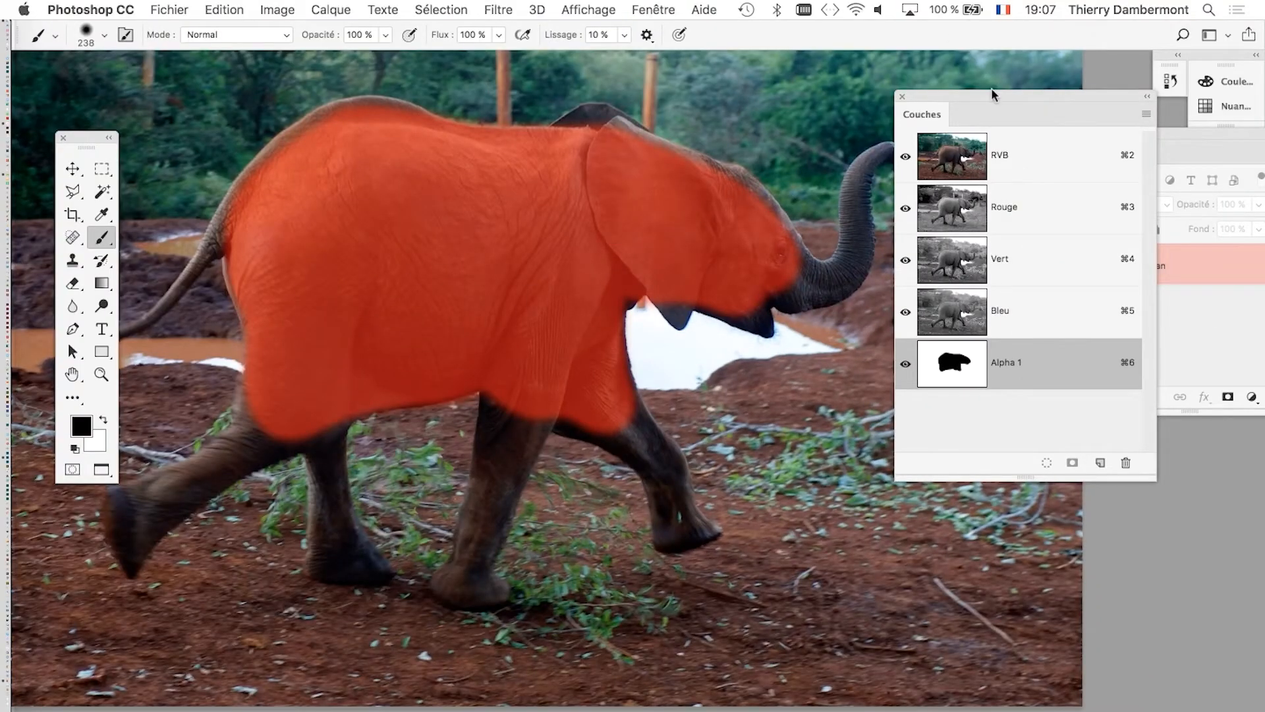
Place the channel and layer lists side by side, then hide the alpha channel overlay and activate the RVB composite.
drag(991, 88, 427, 68)
drag(1093, 138, 748, 89)
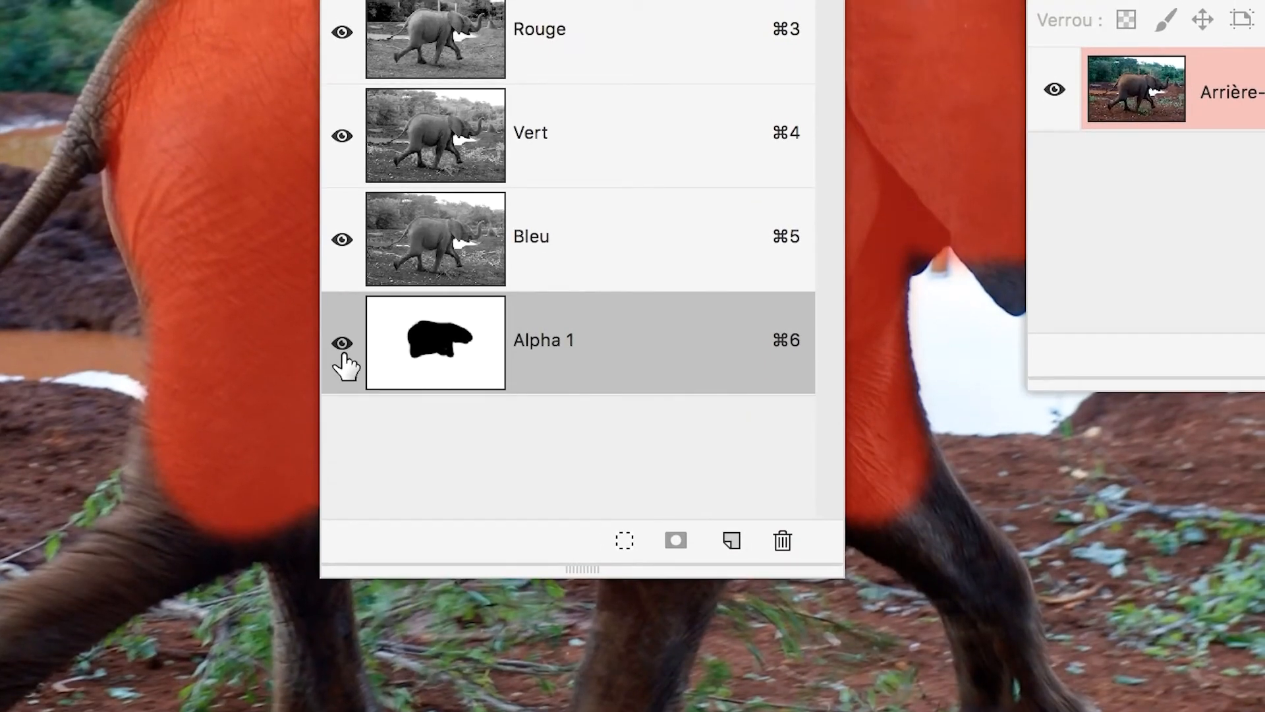
click(343, 344)
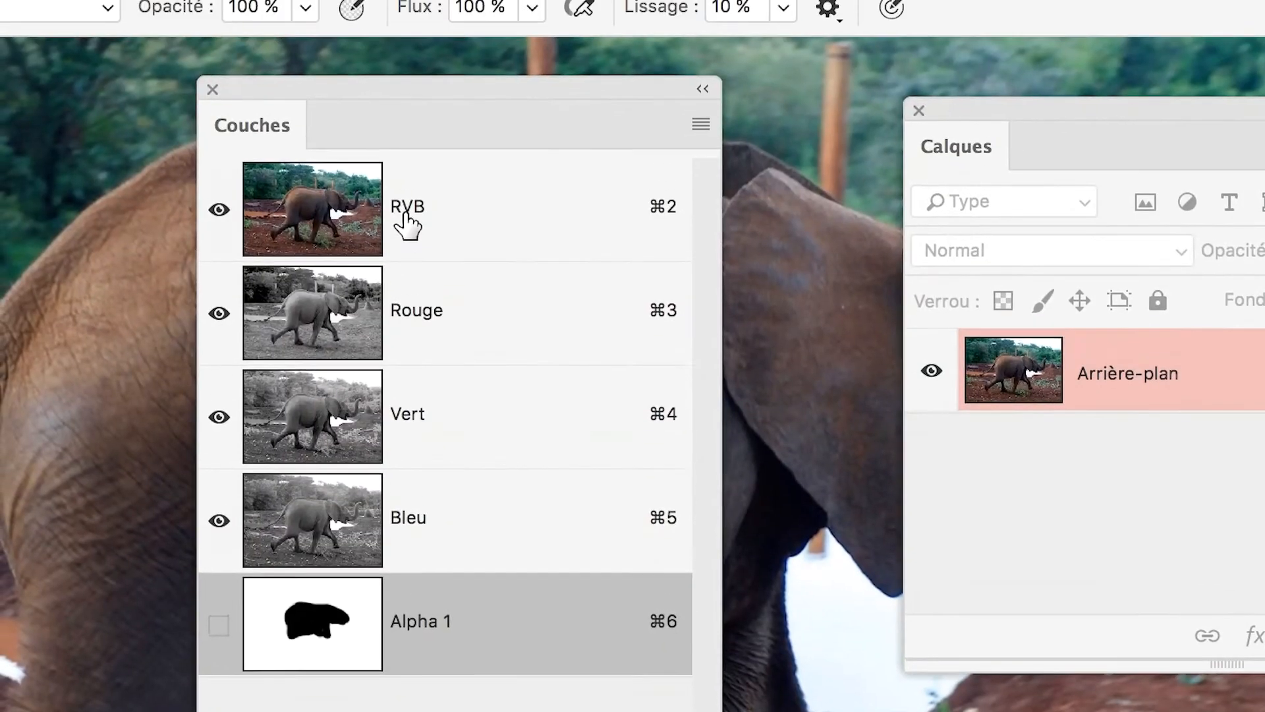
click(406, 222)
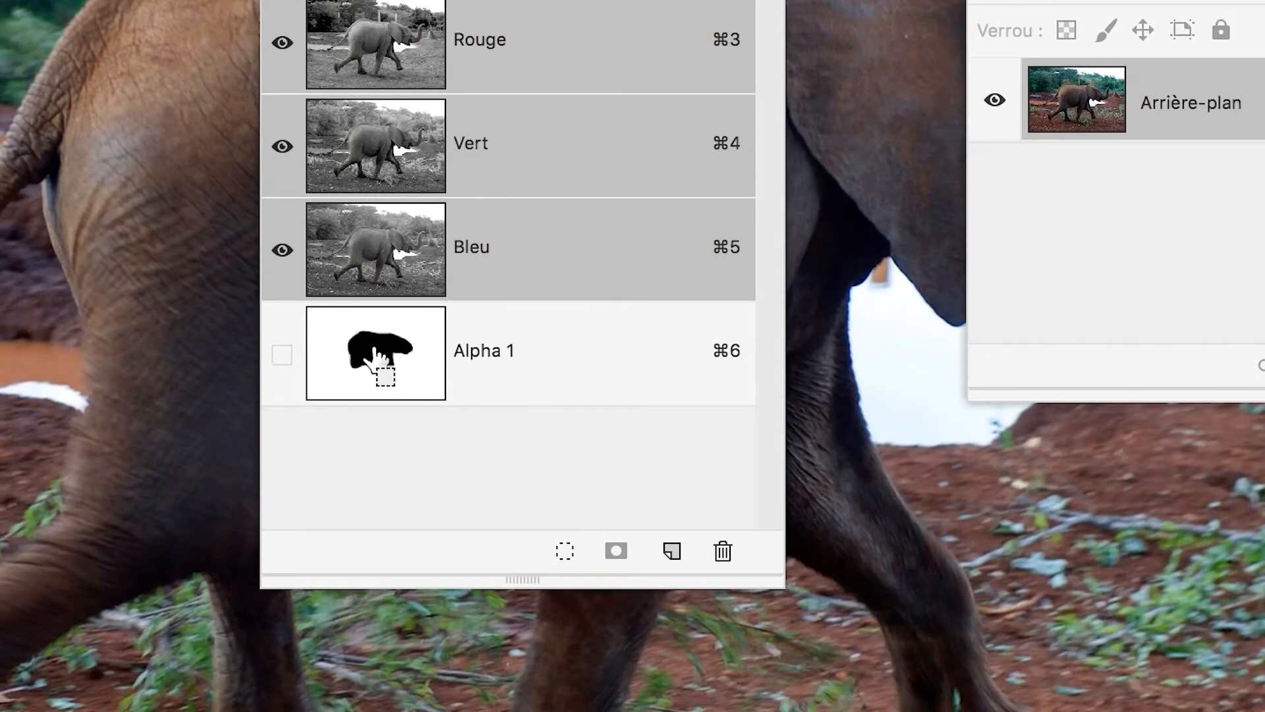
Load the alpha channel as a selection and invert it to select the elephant's painted body and head.
super+click(373, 351)
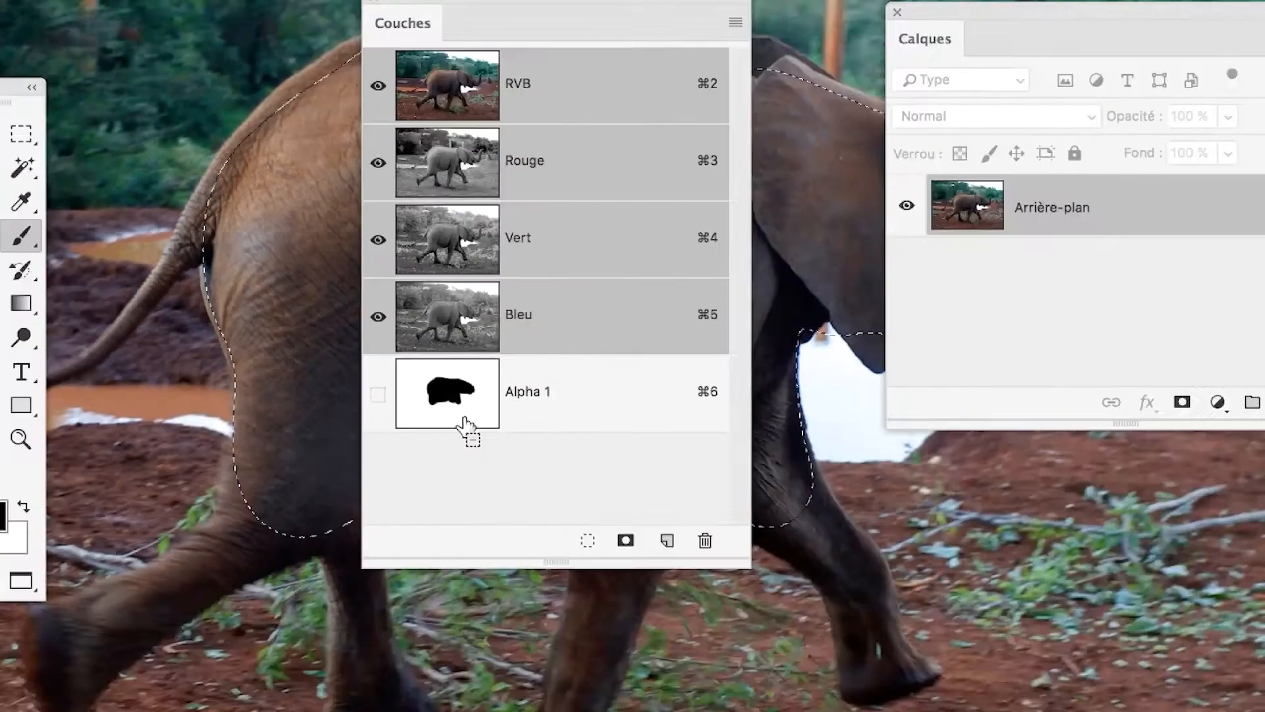
click(441, 9)
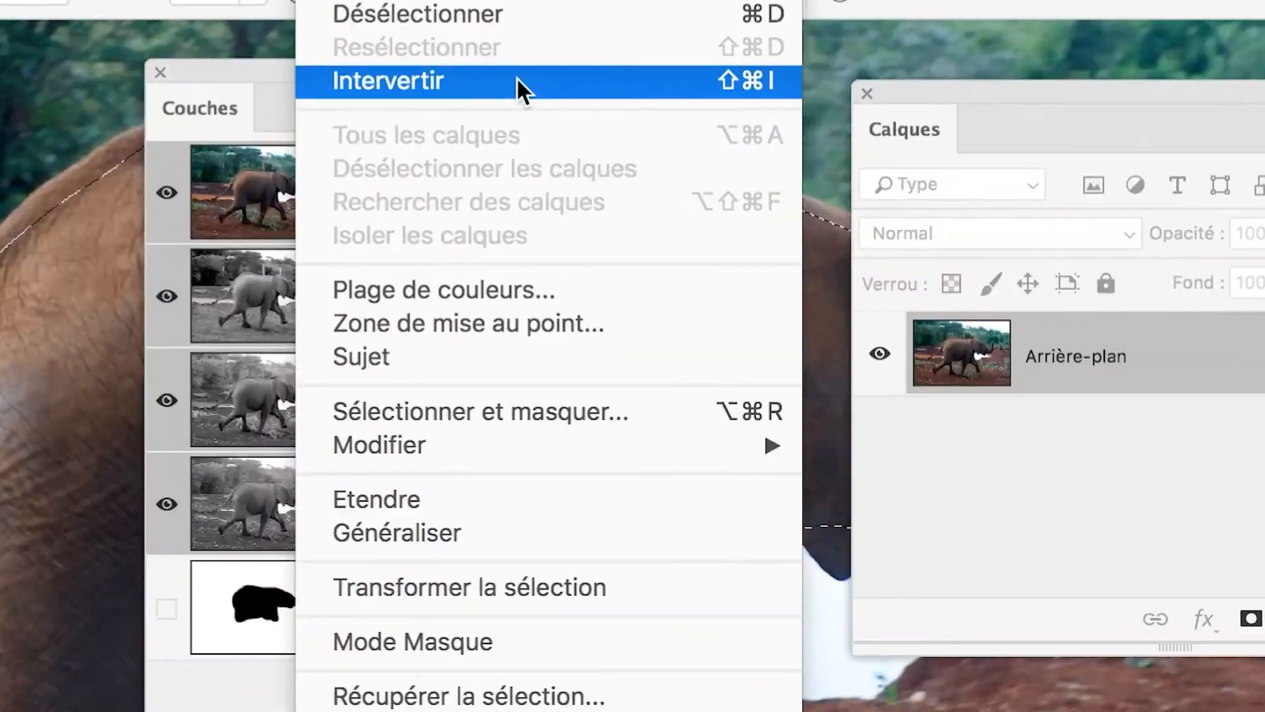
click(518, 79)
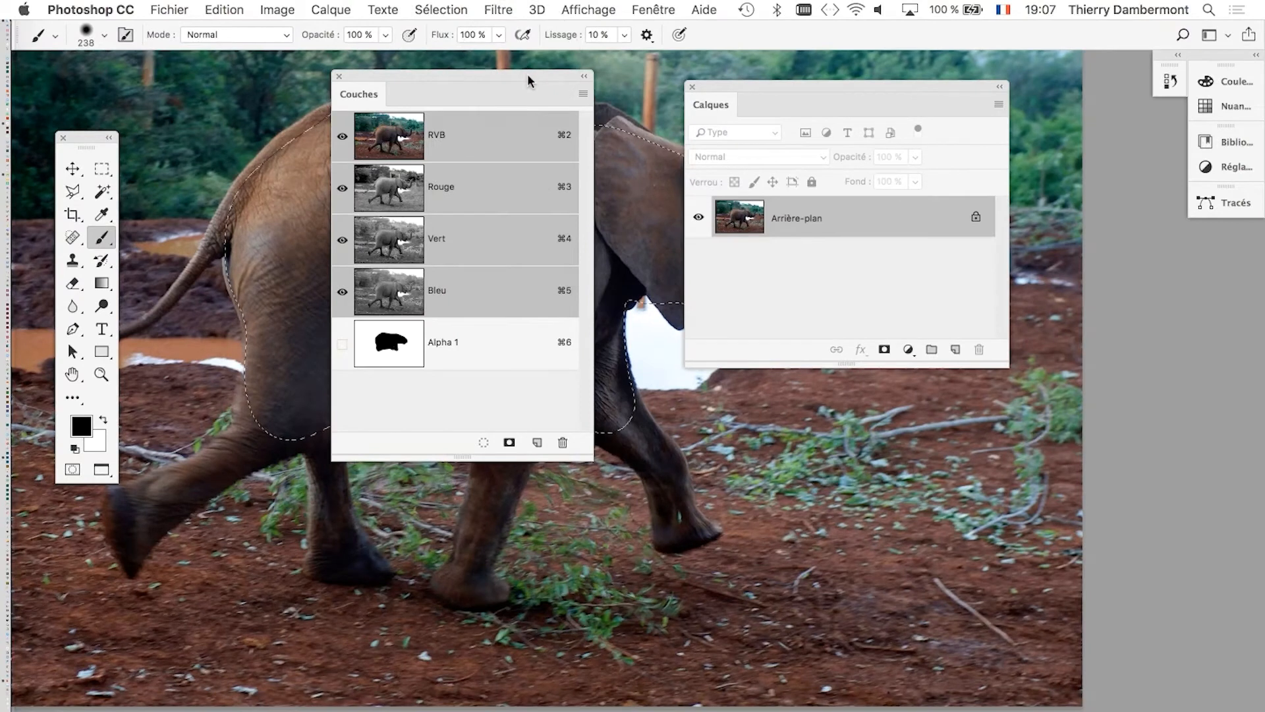
drag(527, 74, 428, 110)
drag(823, 85, 749, 85)
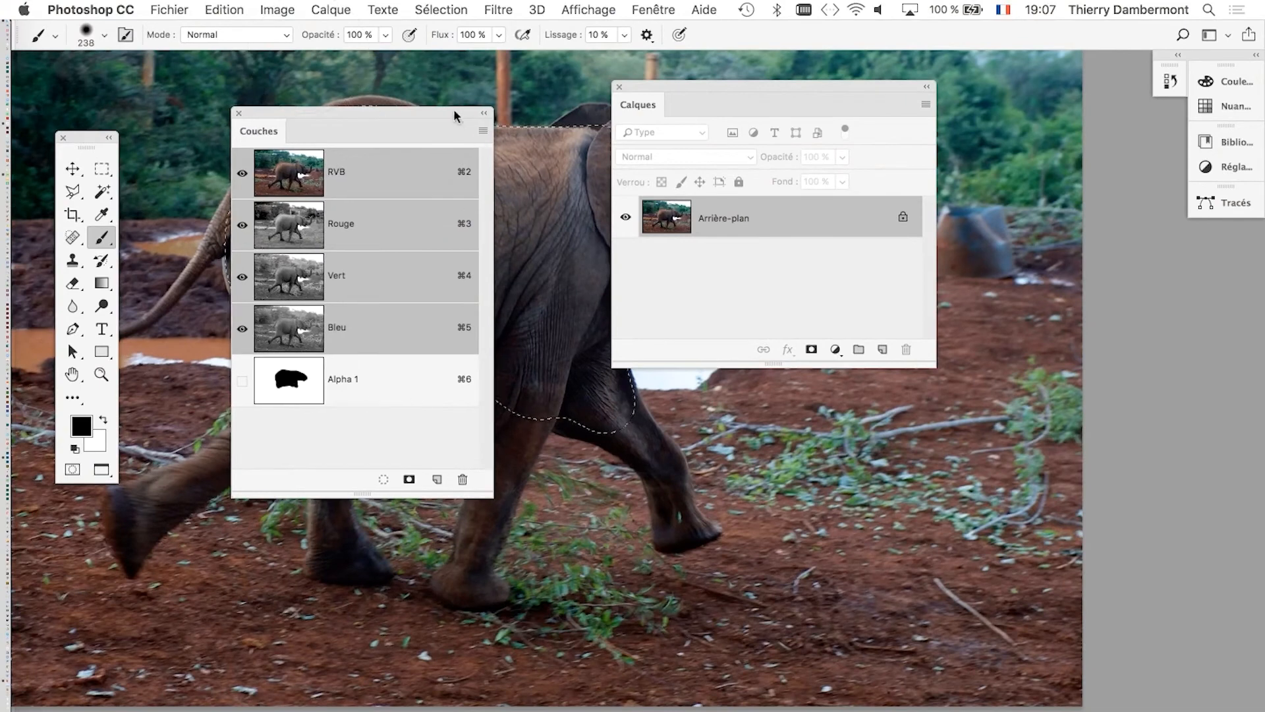
Move the channel and layer lists clear of the elephant and add a layer mask revealing the selection.
drag(455, 116, 405, 400)
drag(704, 90, 924, 140)
key(super+minus)
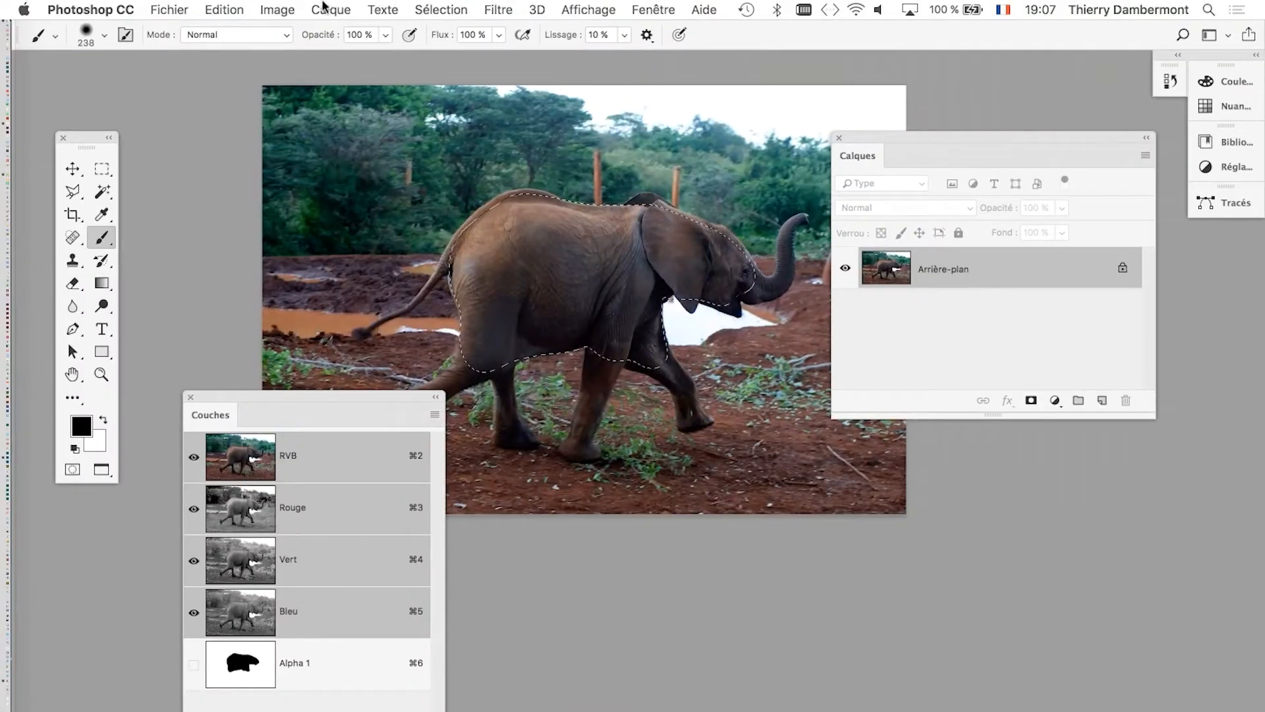
click(331, 9)
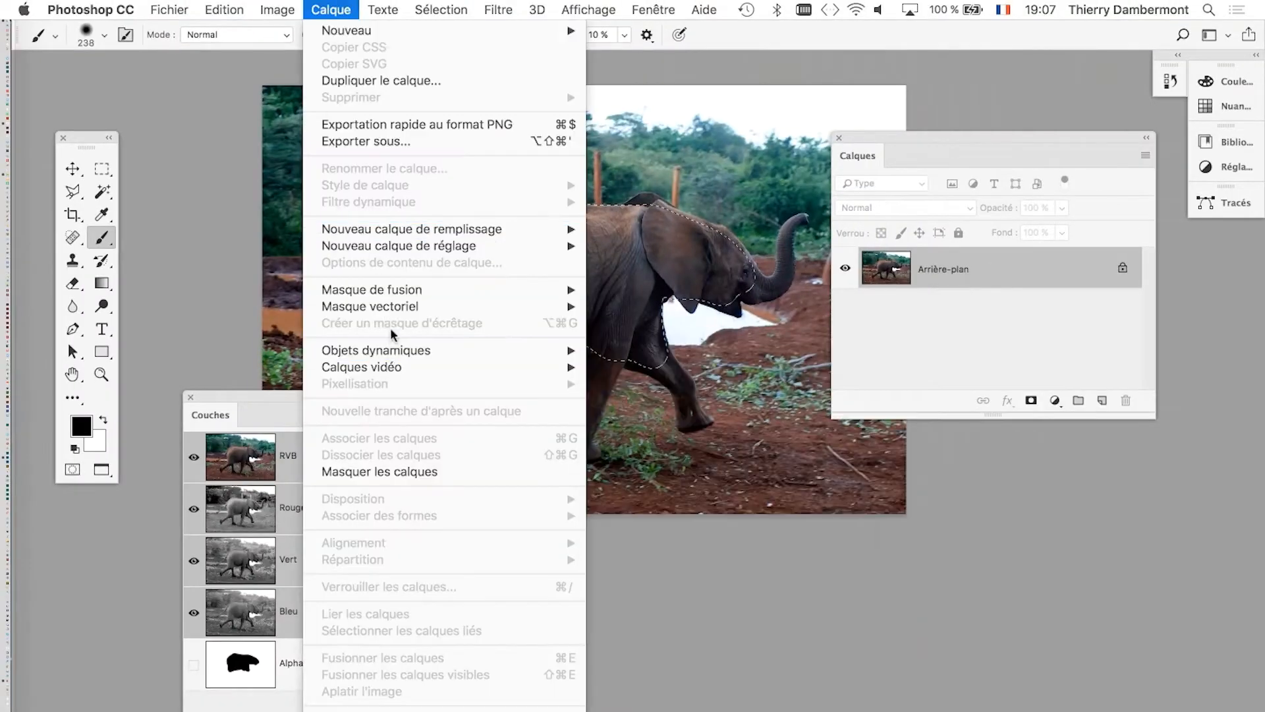
mouse_move(393, 294)
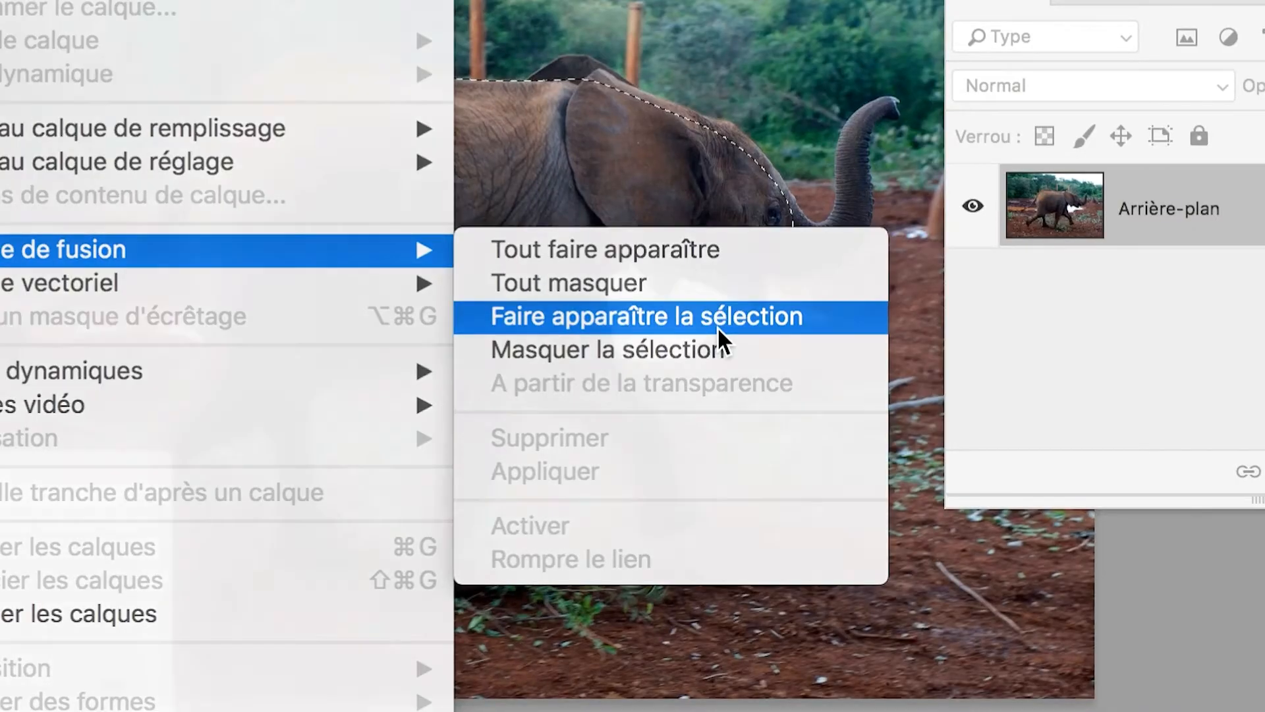
click(717, 327)
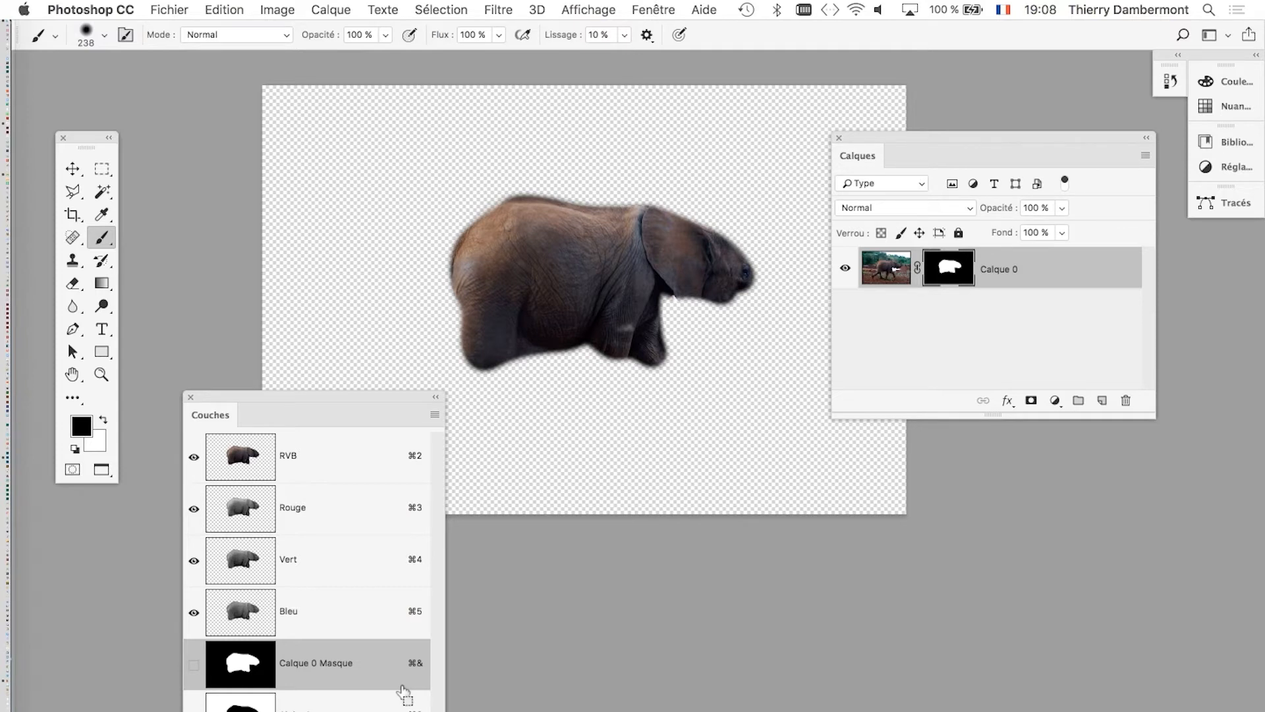
Close the elephant photo without saving and move the layer list aside from the giraffe's legs.
key(super+q)
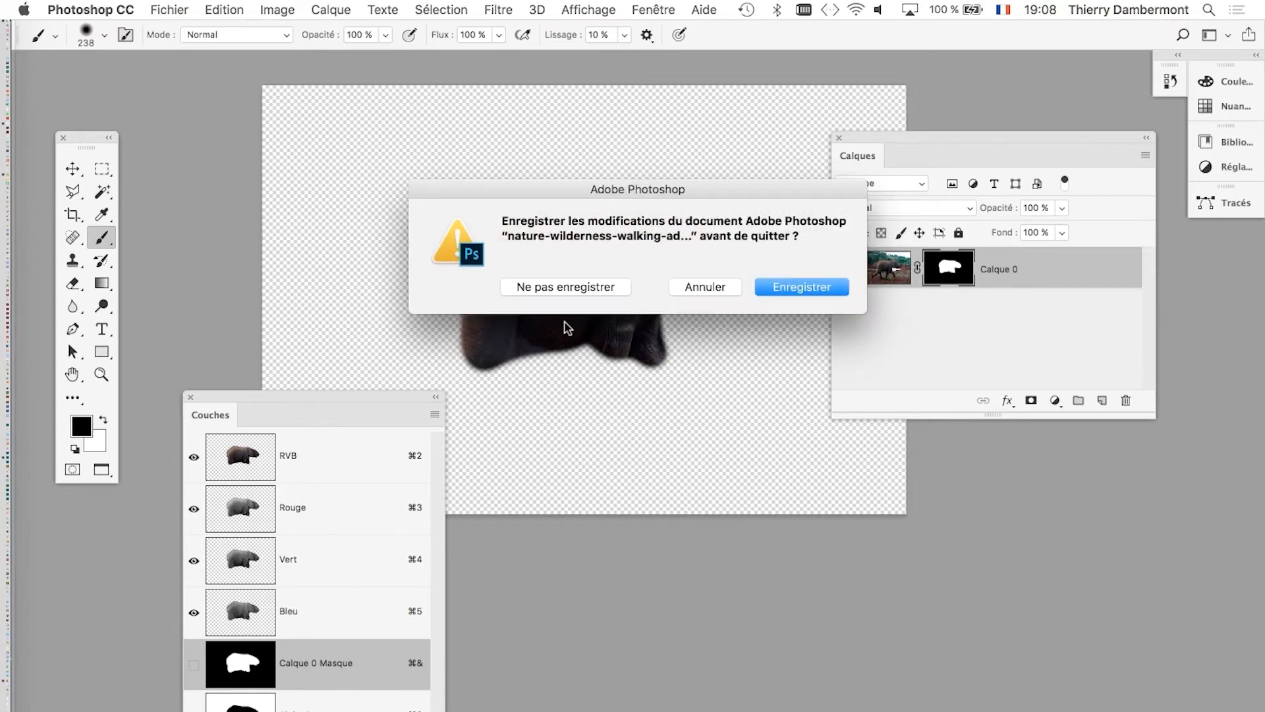
click(565, 287)
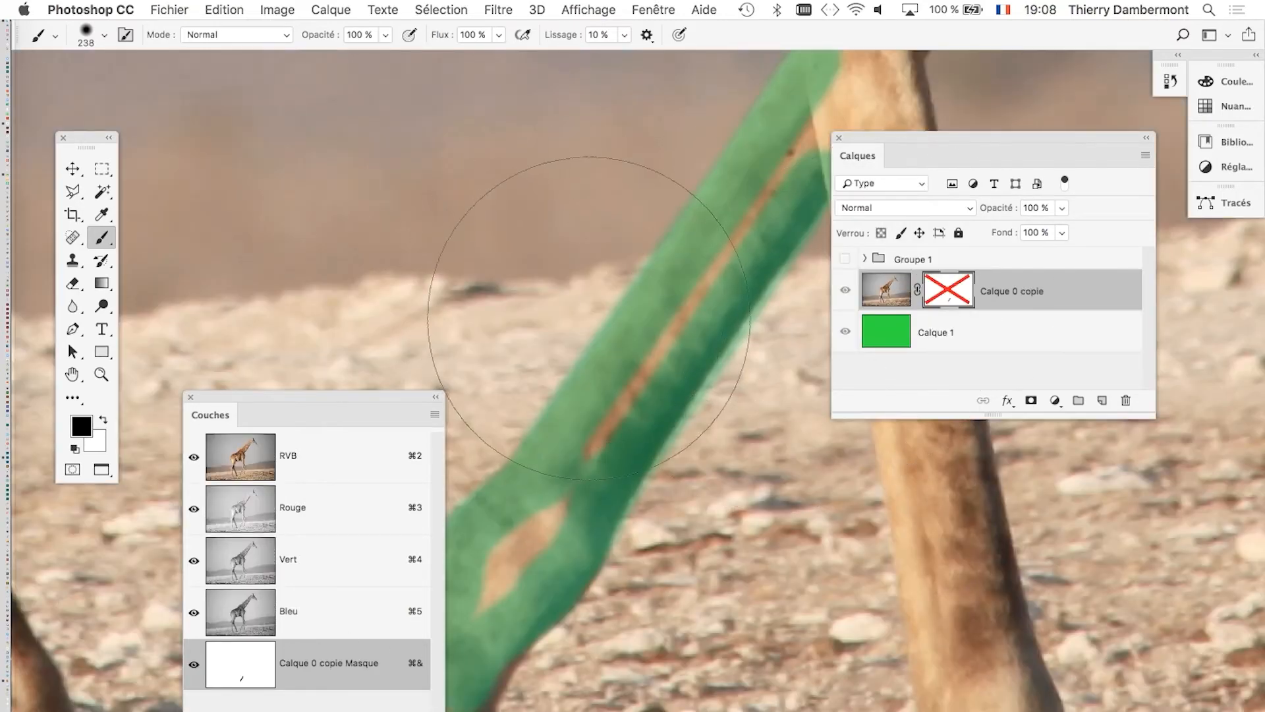
drag(580, 310, 333, 311)
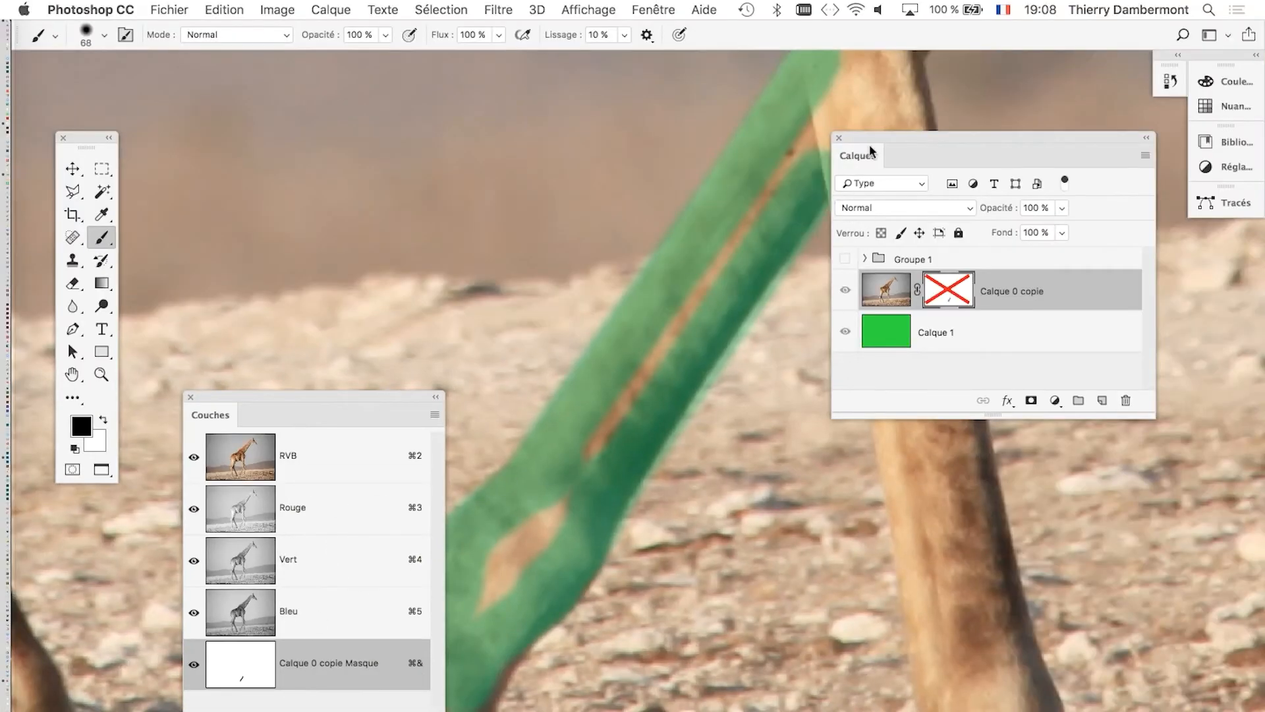
drag(870, 150, 1009, 166)
Paint the uncovered gaps on the giraffe's bent front lower leg black in the Calque 0 copie mask.
scroll(686, 454, down, 2)
scroll(685, 476, down, 2)
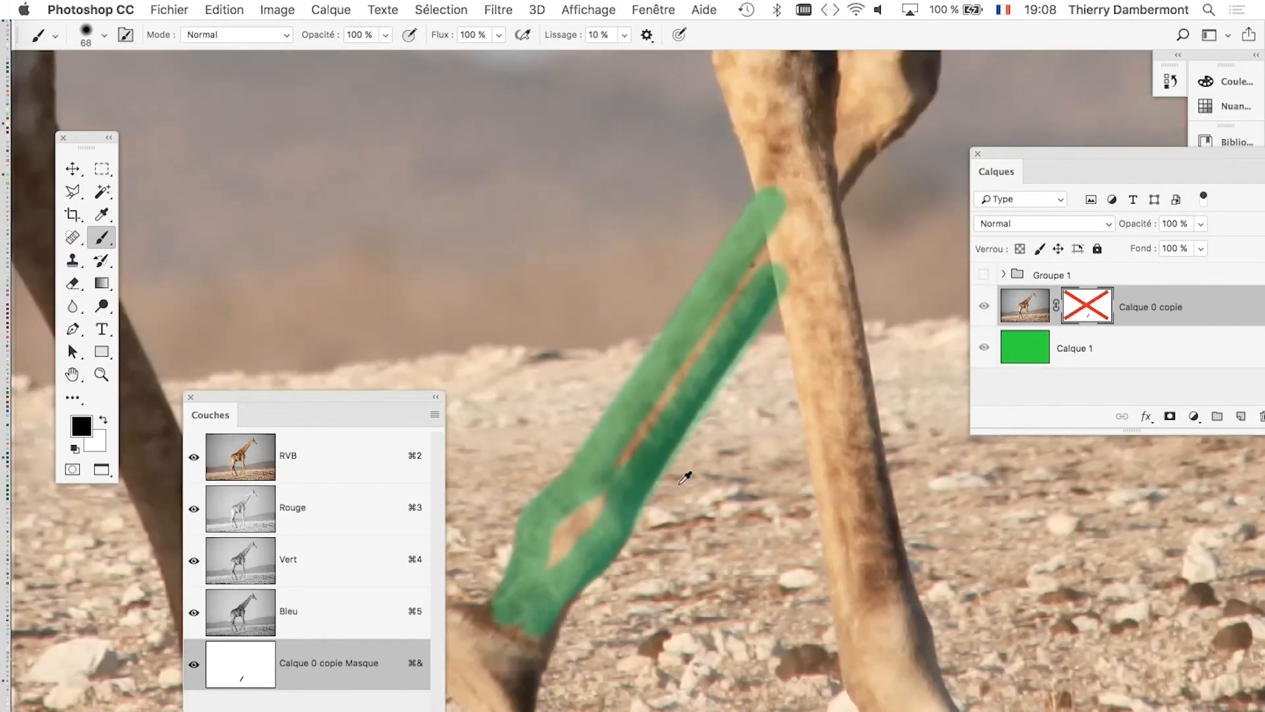
mouse_move(567, 537)
mouse_down()
mouse_move(558, 546)
mouse_move(598, 491)
mouse_up()
drag(794, 199, 659, 402)
drag(785, 260, 783, 260)
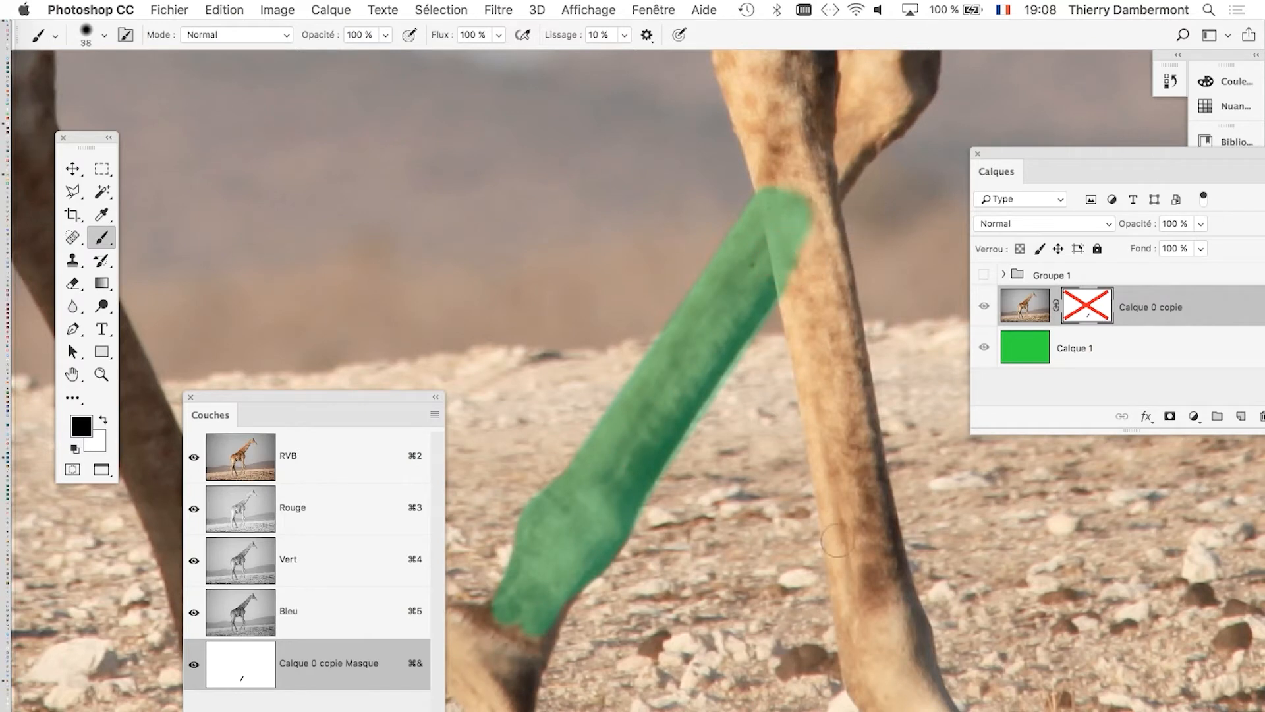
Paint the straight front leg down to its hoof in the mask with a 38-pixel black brush, redoing the first stroke.
drag(837, 541, 787, 254)
key(super+z)
drag(826, 447, 791, 258)
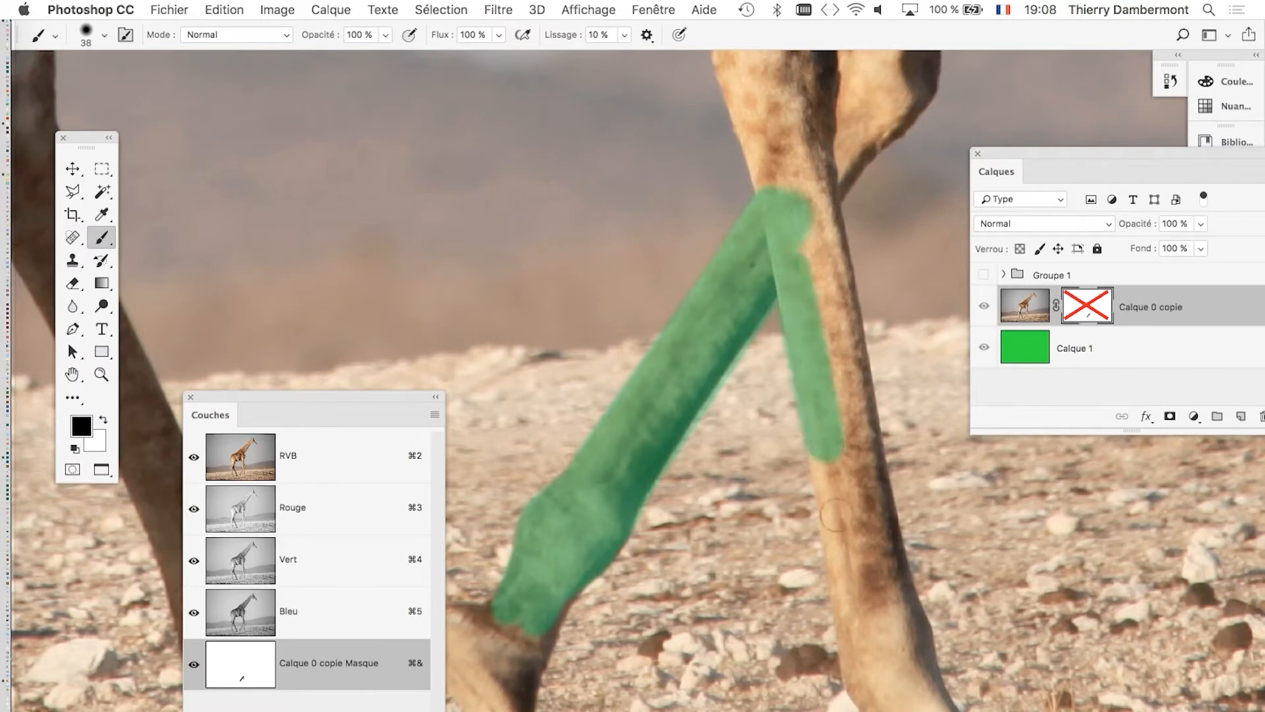
mouse_move(831, 473)
mouse_down()
mouse_move(865, 684)
mouse_move(734, 446)
mouse_move(828, 531)
mouse_move(787, 592)
mouse_move(835, 579)
mouse_move(854, 535)
mouse_move(791, 422)
mouse_move(777, 349)
mouse_up()
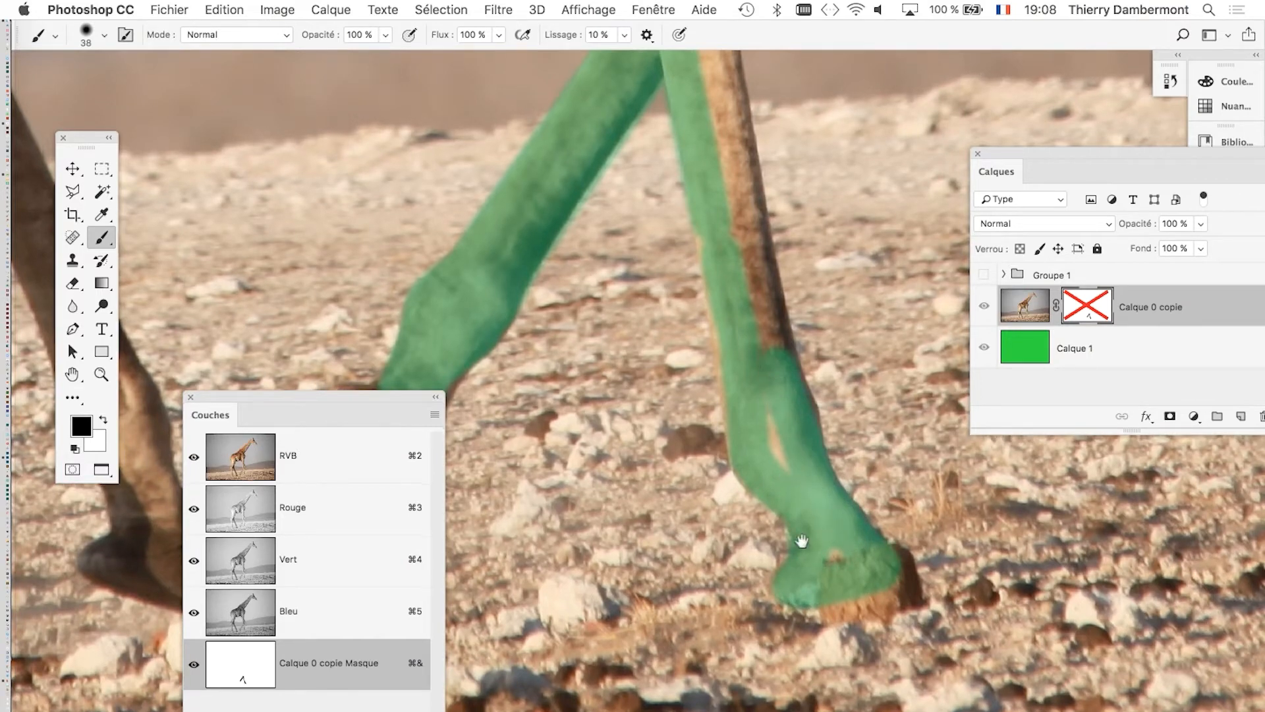
drag(802, 541, 816, 585)
shift+click(739, 173)
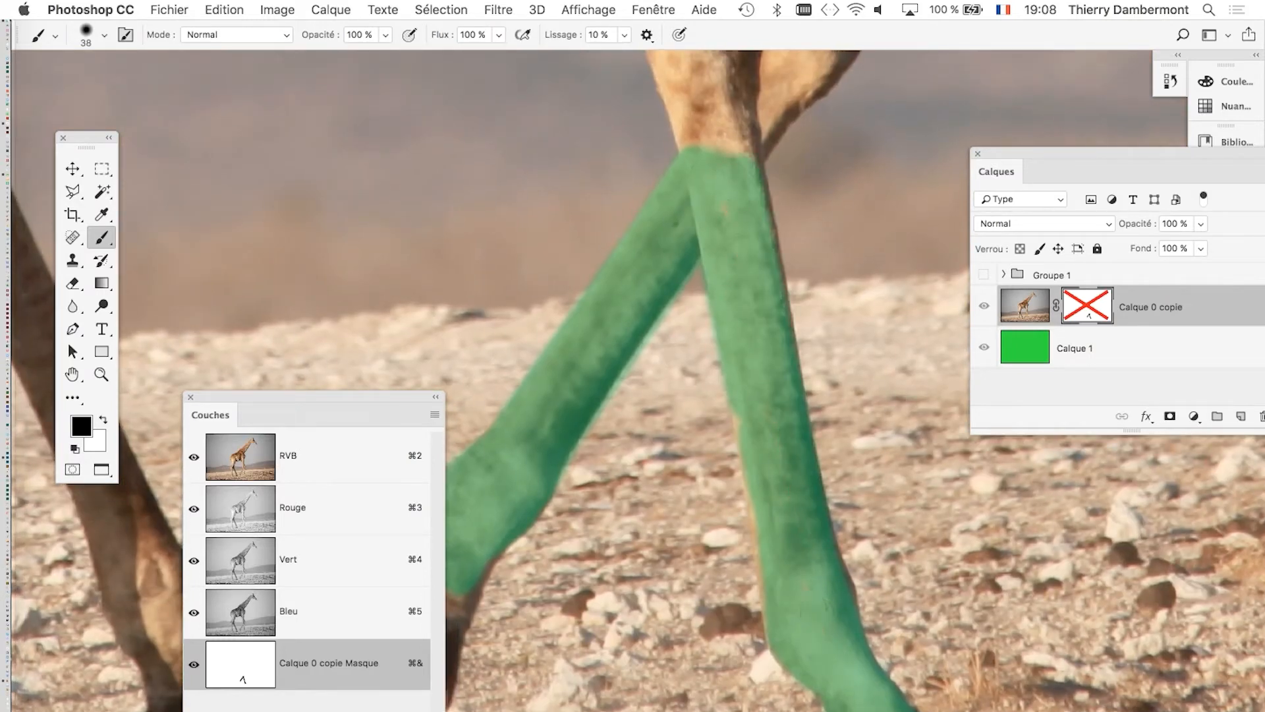
Outline the upper part of the straight front leg and the bent knee beside it with the 38-pixel brush.
drag(794, 371, 749, 669)
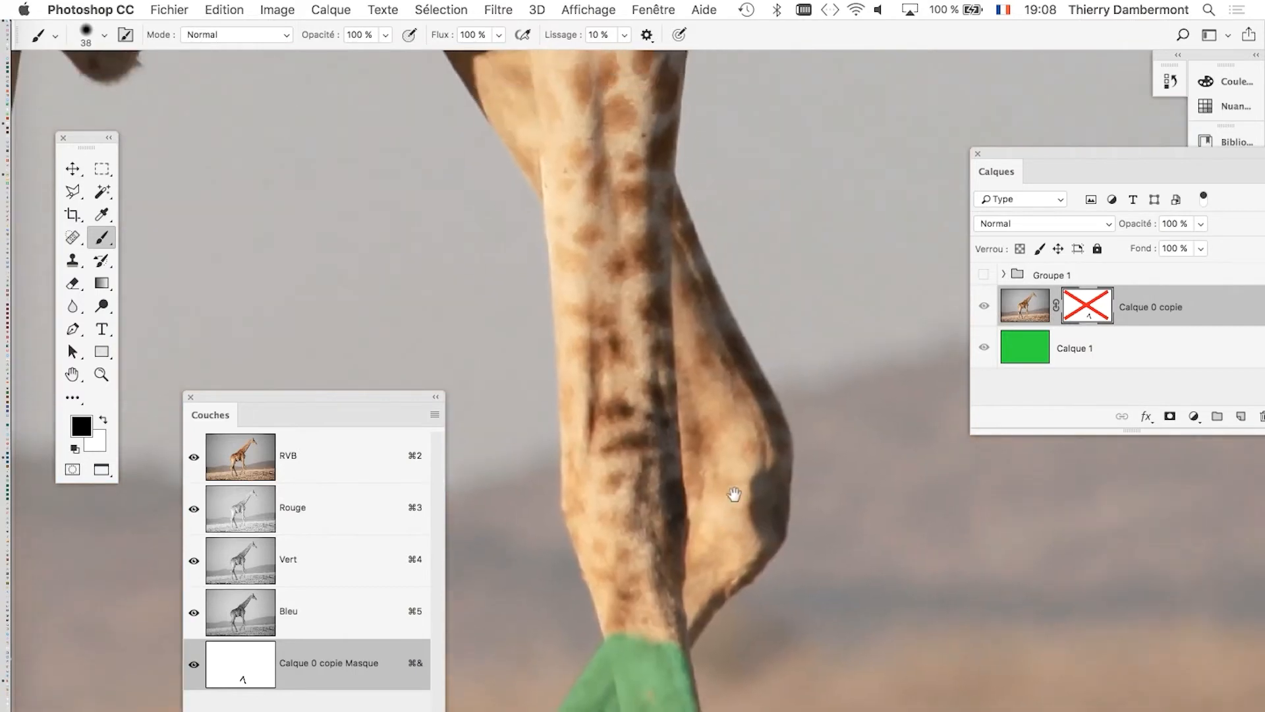
mouse_move(619, 629)
mouse_down()
mouse_move(582, 510)
mouse_move(589, 441)
mouse_move(636, 550)
mouse_up()
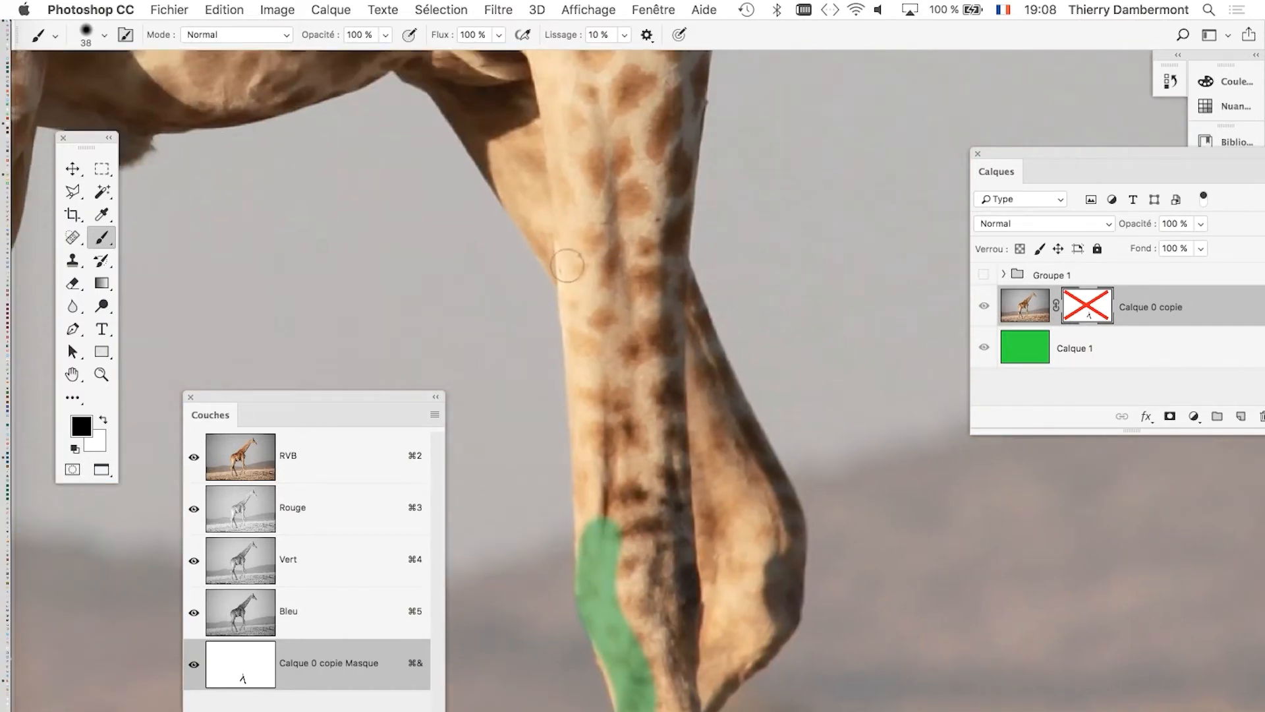
shift+click(583, 328)
drag(583, 329, 578, 267)
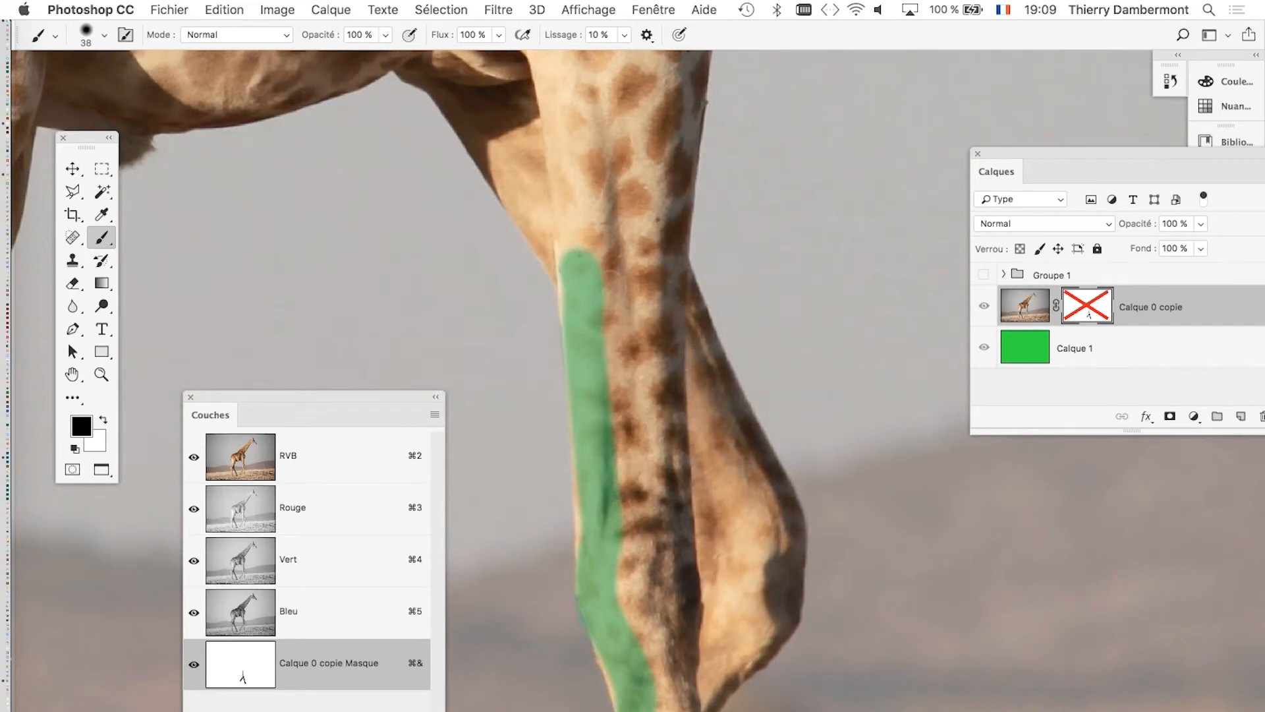
drag(606, 285, 652, 285)
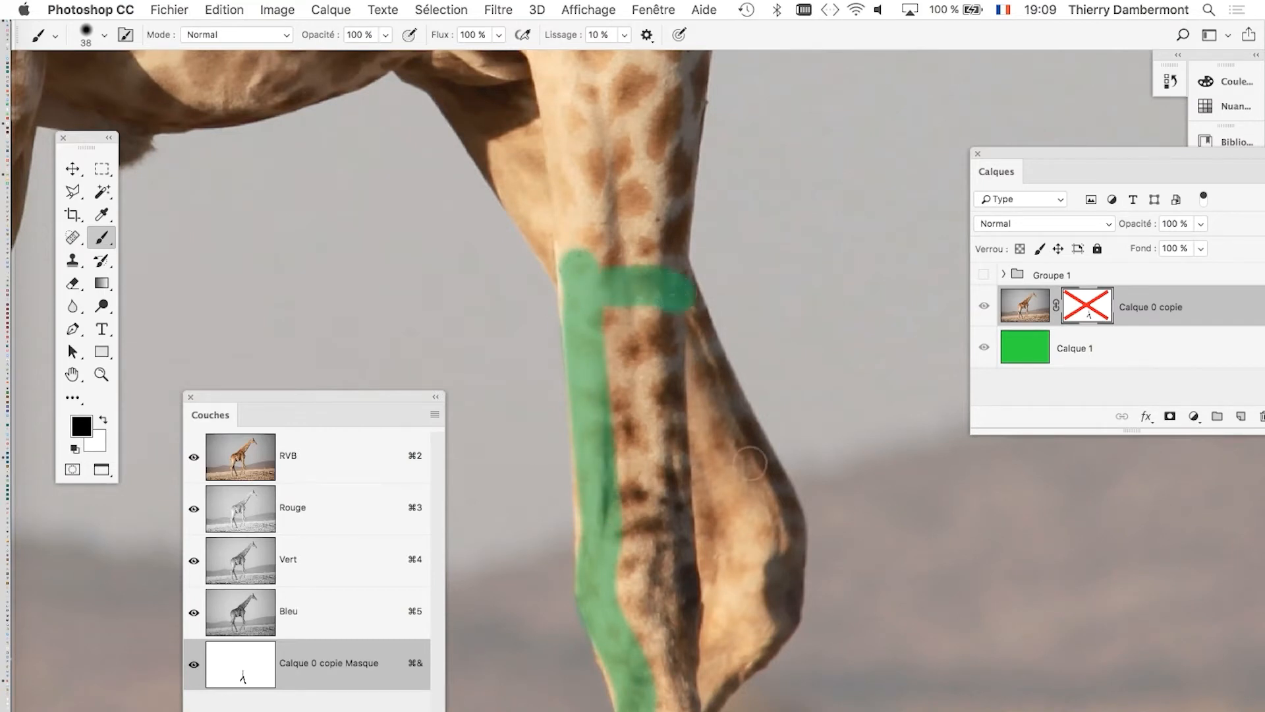
shift+click(752, 460)
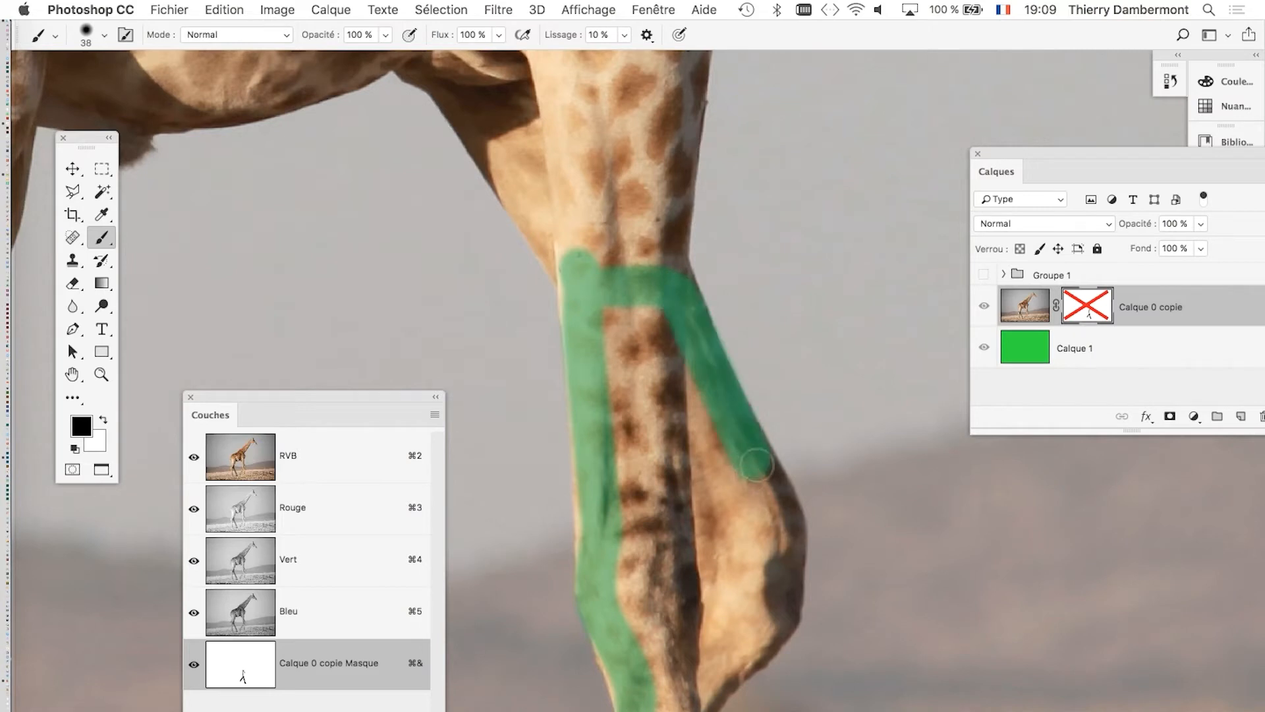
drag(785, 537, 777, 578)
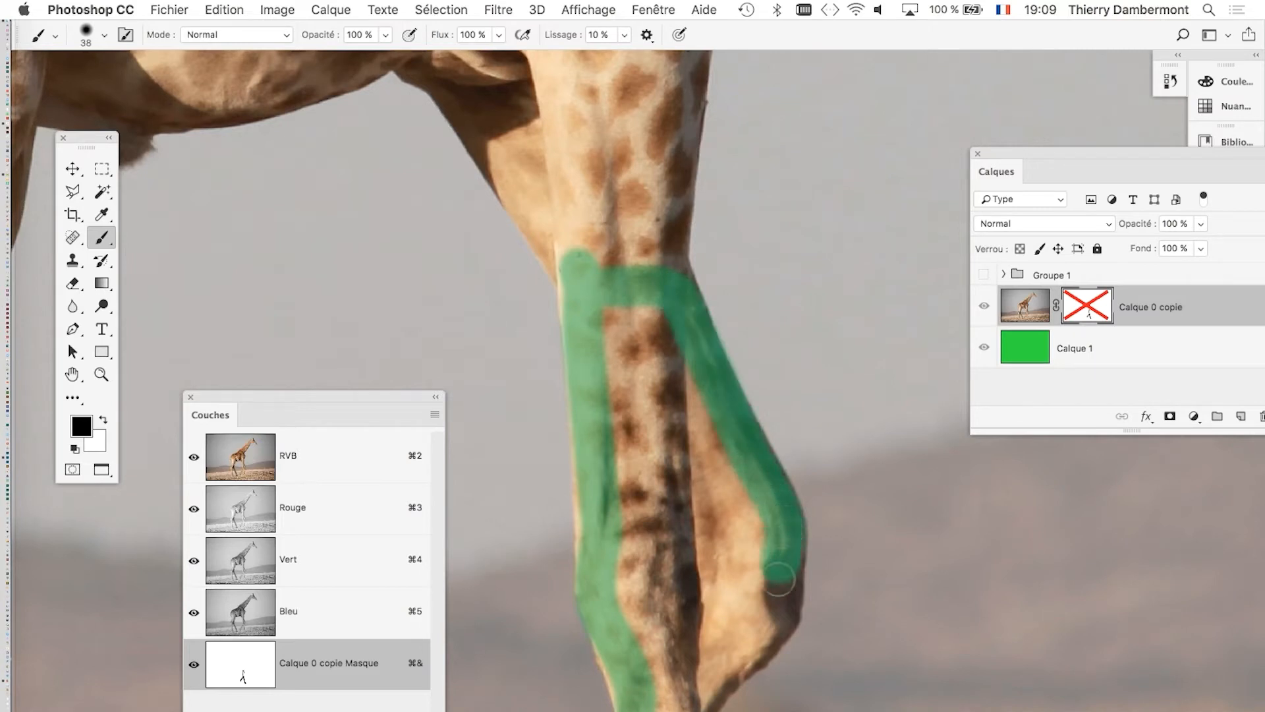
drag(740, 500, 717, 186)
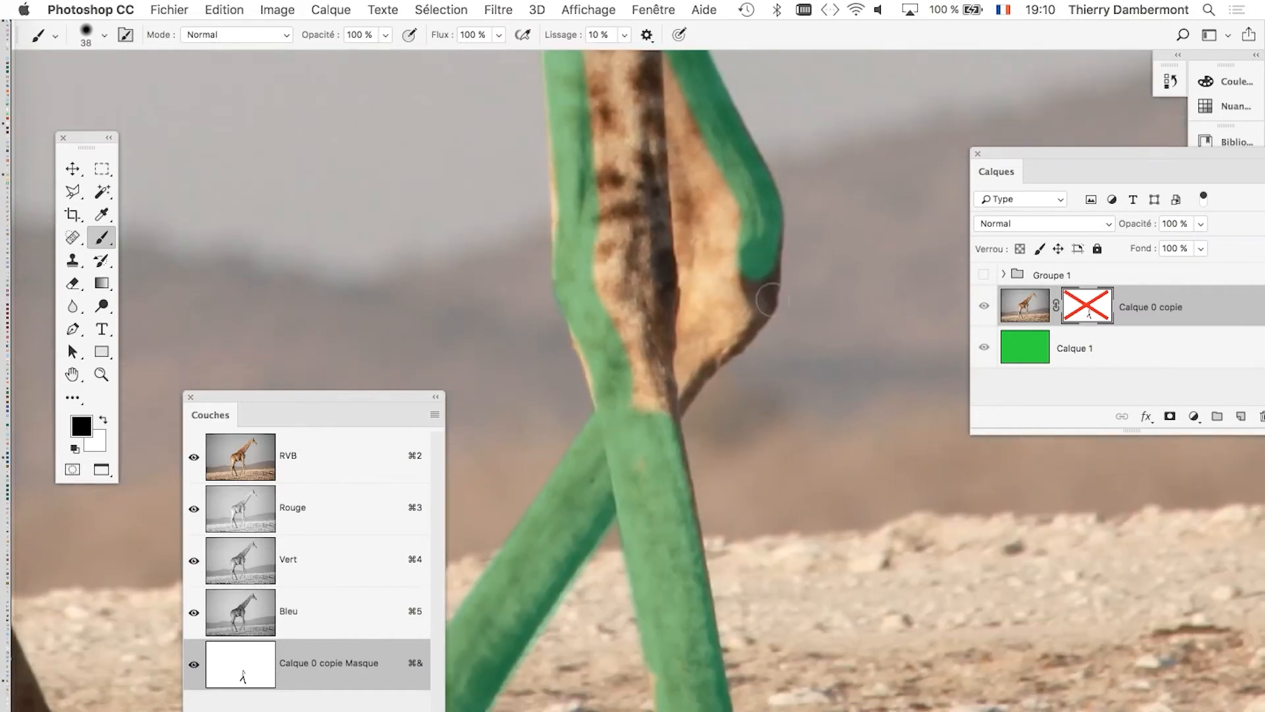
mouse_move(764, 262)
mouse_down()
mouse_move(760, 291)
mouse_move(675, 395)
mouse_up()
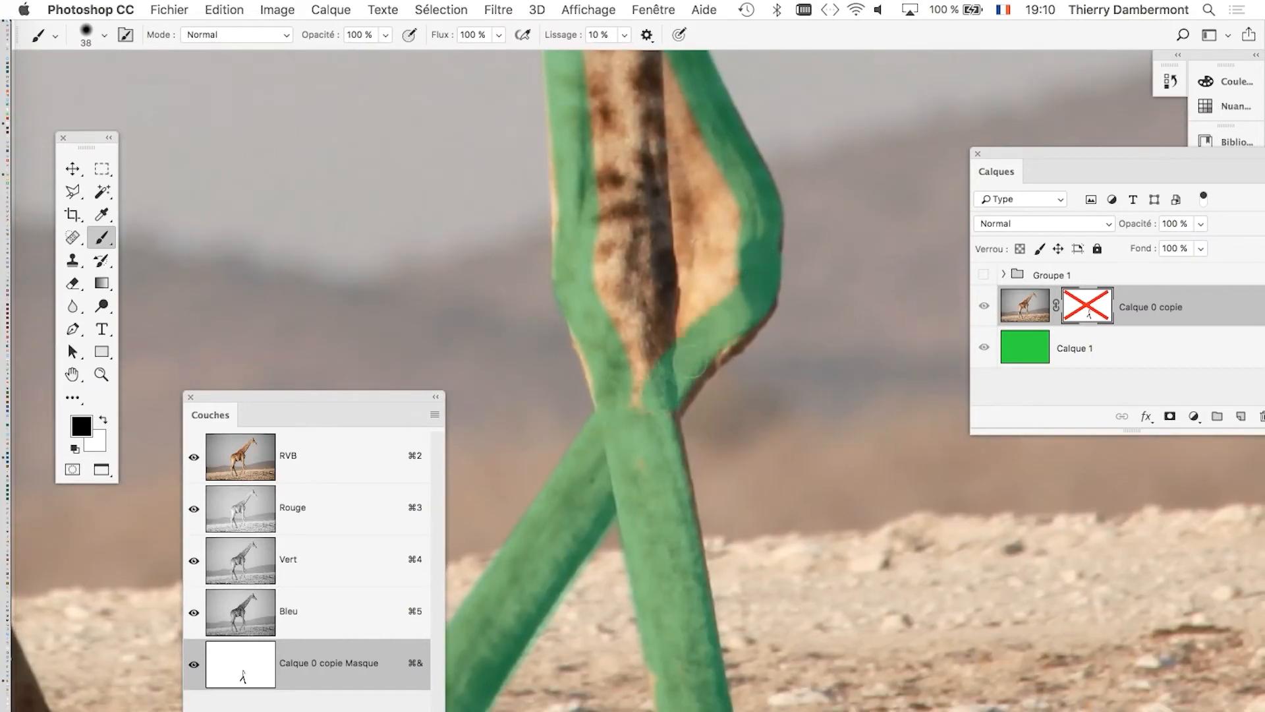
Fill the inside of the outlined front leg and bent knee in the mask with a 64-pixel brush.
scroll(739, 379, down, 2)
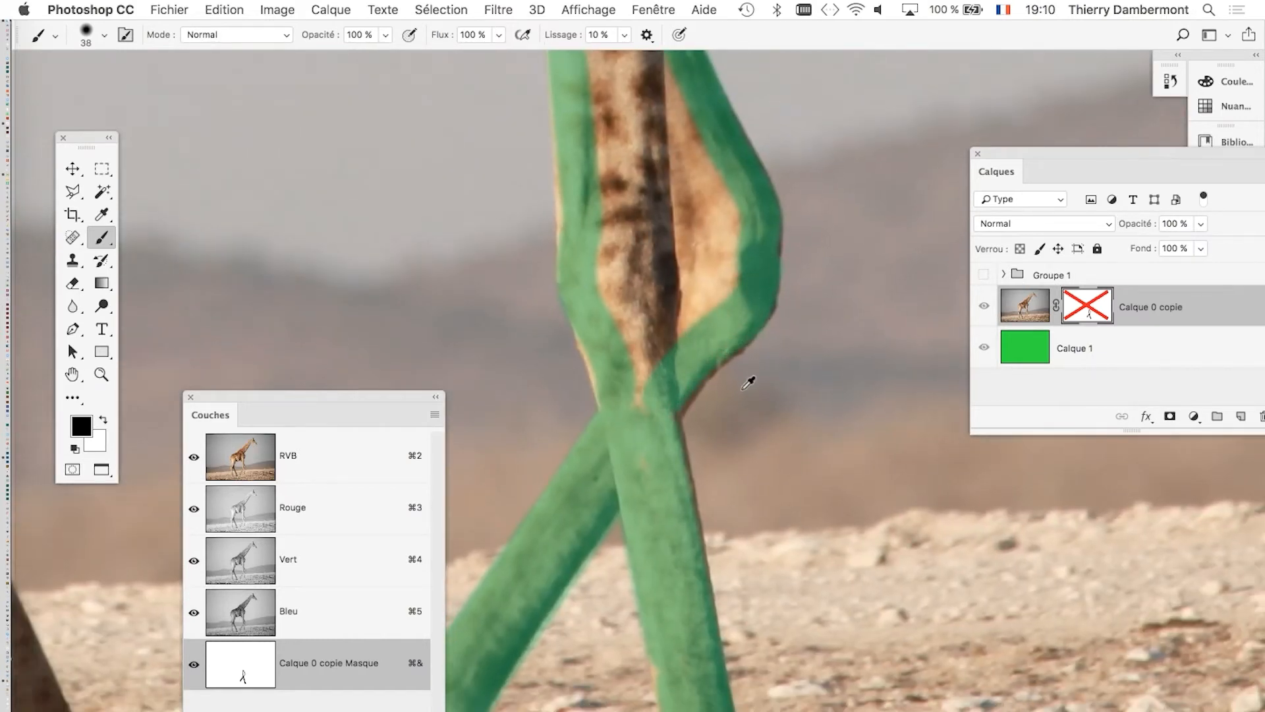
drag(714, 324, 729, 577)
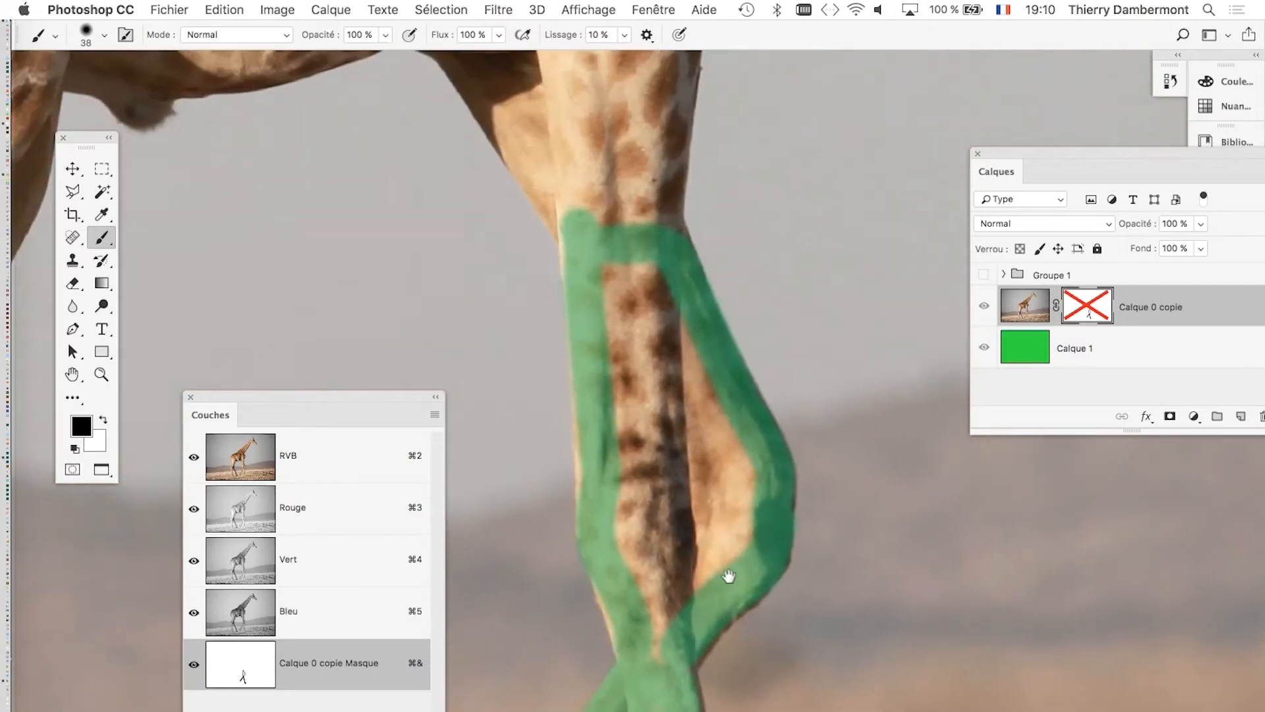
drag(725, 481, 749, 482)
mouse_move(614, 282)
mouse_down()
mouse_move(618, 441)
mouse_move(657, 621)
mouse_move(714, 561)
mouse_move(737, 508)
mouse_move(734, 435)
mouse_move(649, 277)
mouse_move(710, 512)
mouse_move(682, 520)
mouse_up()
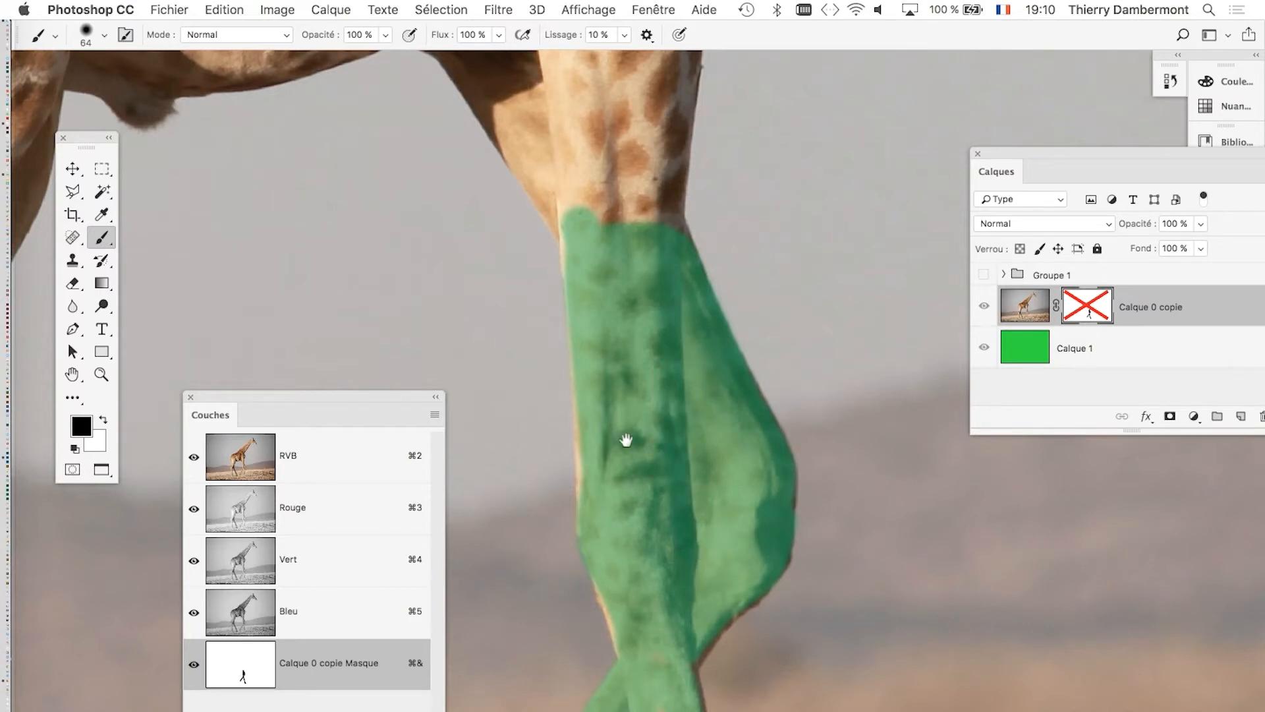
Paint the rear edge of the near hind leg from above the hock down the lower leg with a 39-pixel brush.
drag(626, 441, 820, 325)
mouse_move(635, 391)
mouse_down()
mouse_move(711, 375)
mouse_move(661, 404)
mouse_up()
drag(666, 234, 675, 288)
drag(654, 218, 644, 217)
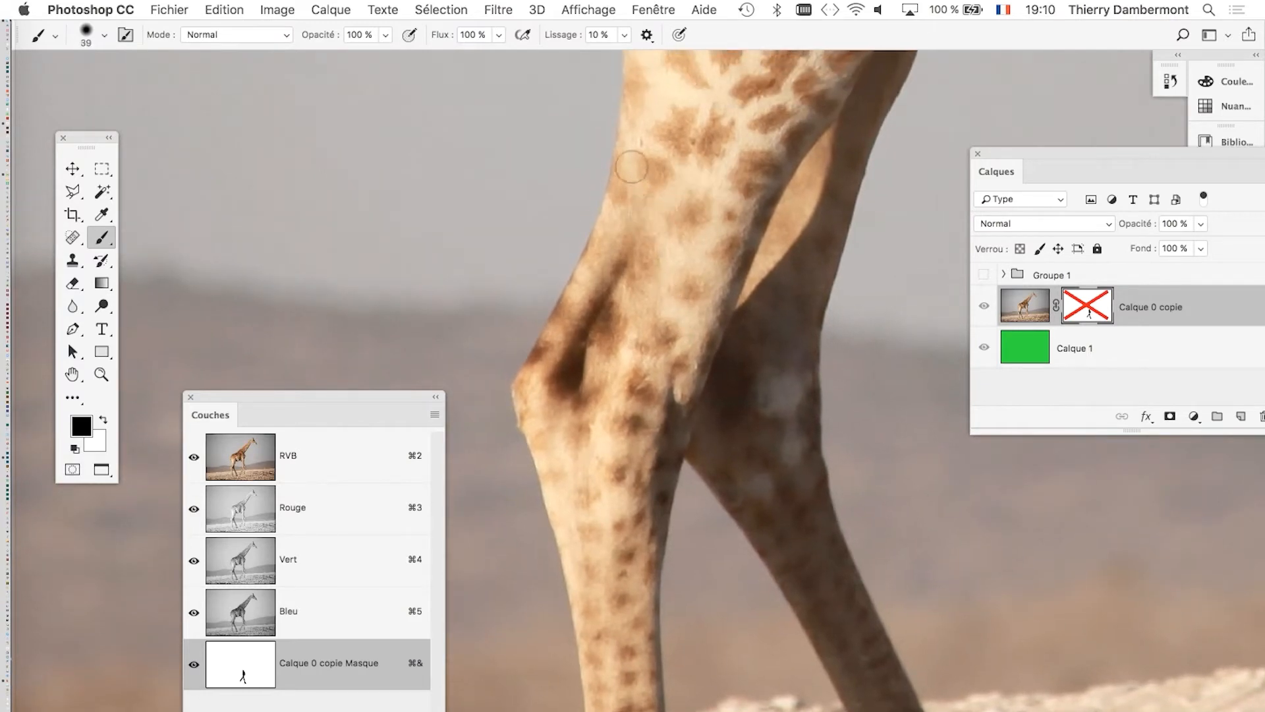
mouse_move(631, 165)
mouse_down()
mouse_move(595, 296)
mouse_move(534, 388)
mouse_move(545, 422)
mouse_move(580, 124)
mouse_move(632, 359)
mouse_up()
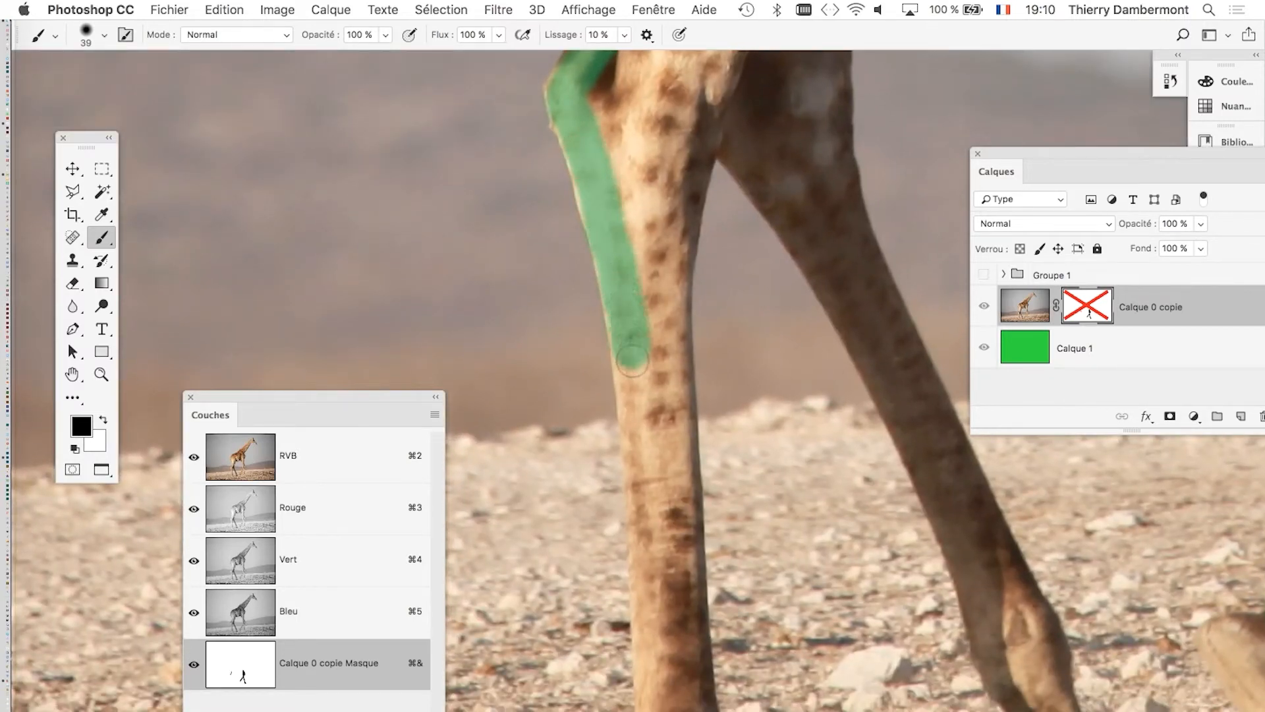
mouse_move(643, 432)
mouse_down()
mouse_move(654, 593)
mouse_move(652, 334)
mouse_up()
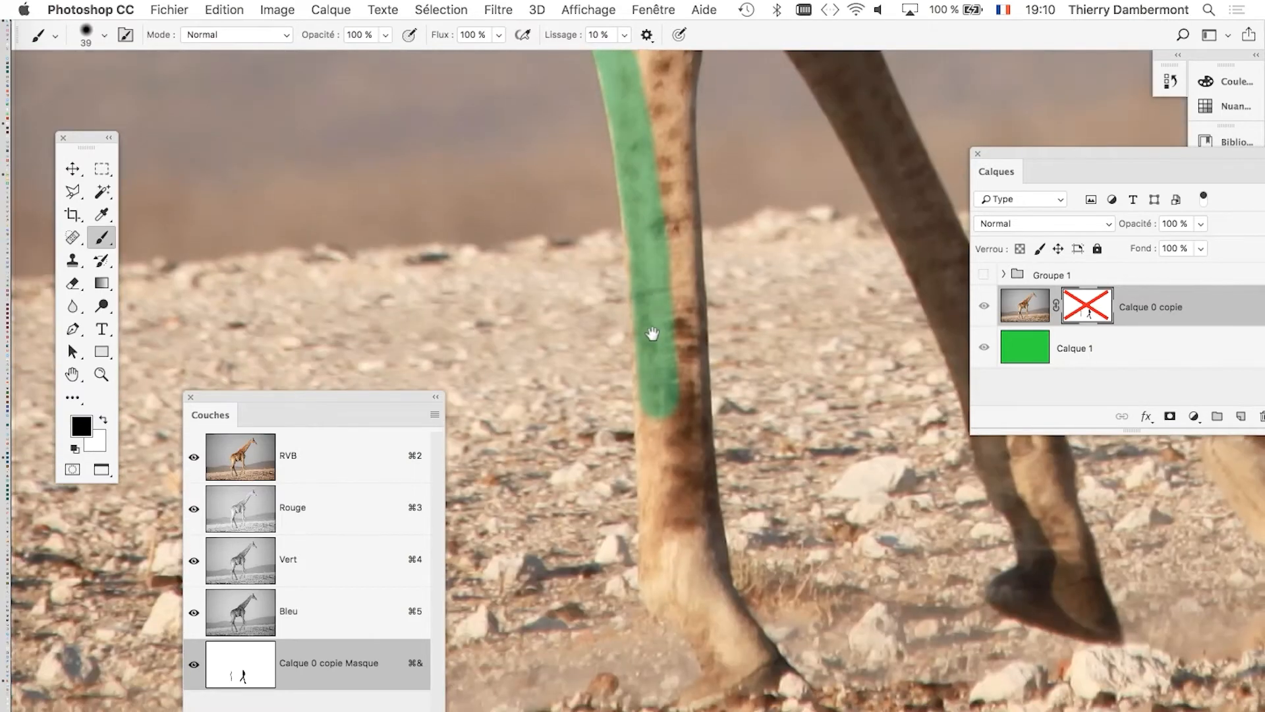
Cover the near hind leg's hoof and front edge up to the hock with a 34-pixel brush, undoing the last stroke.
mouse_move(654, 457)
mouse_down()
mouse_move(661, 590)
mouse_move(722, 671)
mouse_move(757, 683)
mouse_up()
ctrl+alt+click(756, 682)
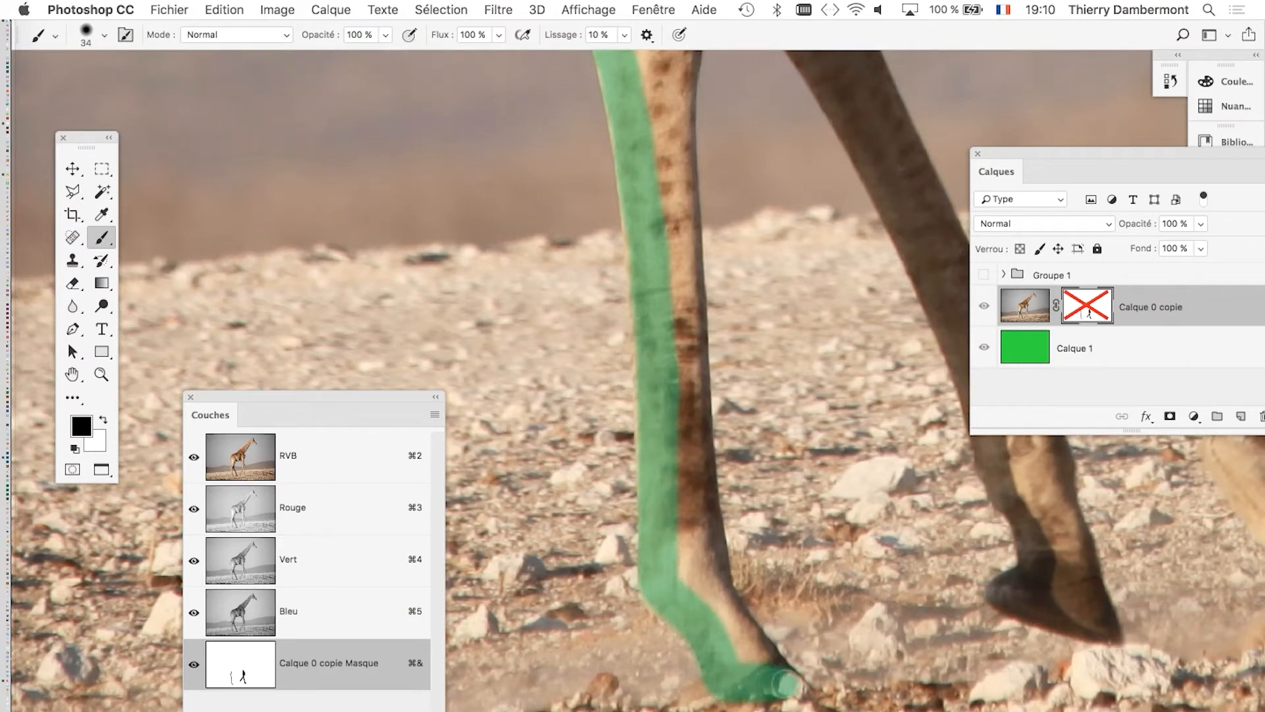
drag(725, 613, 698, 495)
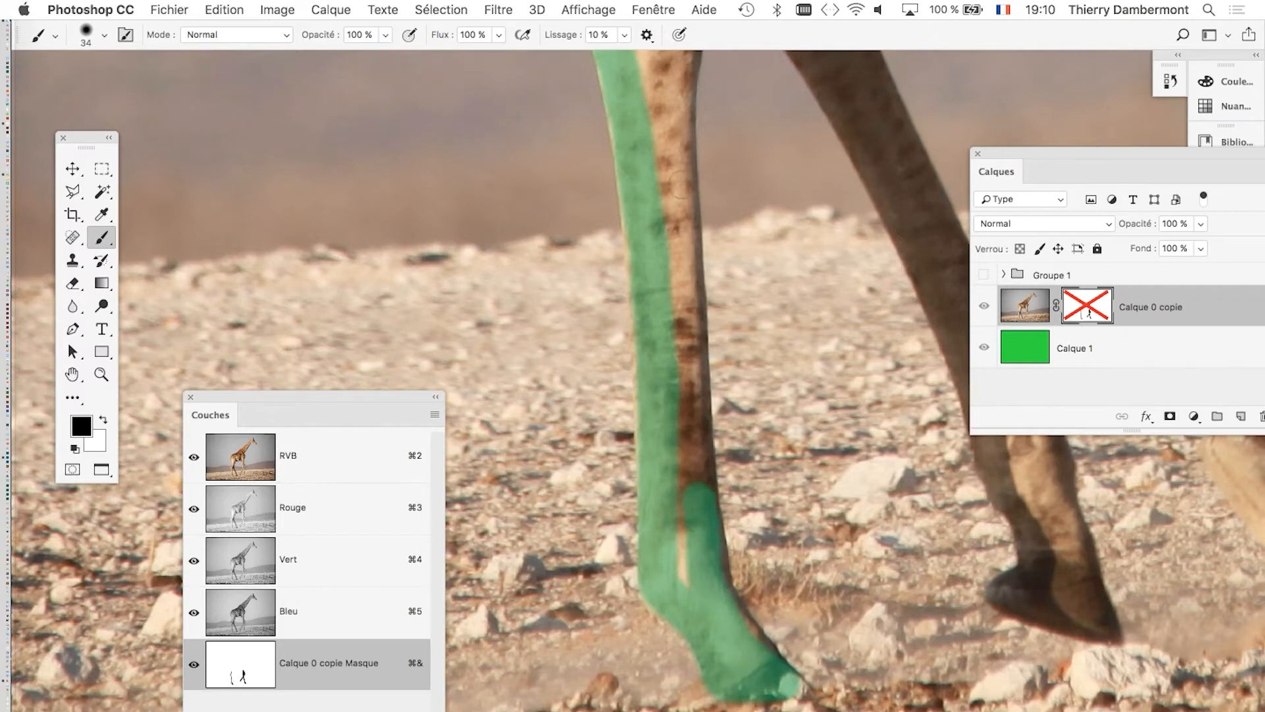
mouse_move(677, 198)
mouse_down()
mouse_move(671, 568)
mouse_move(664, 393)
mouse_move(707, 227)
mouse_move(727, 320)
mouse_up()
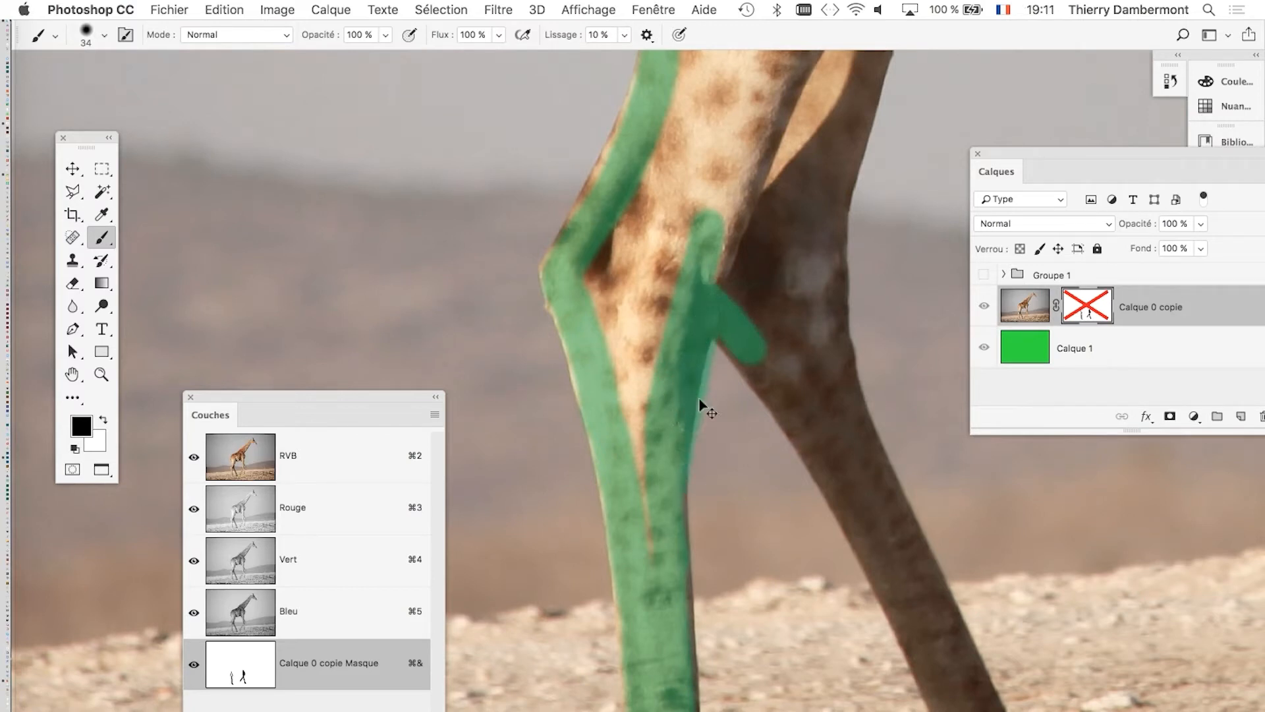
key(super+z)
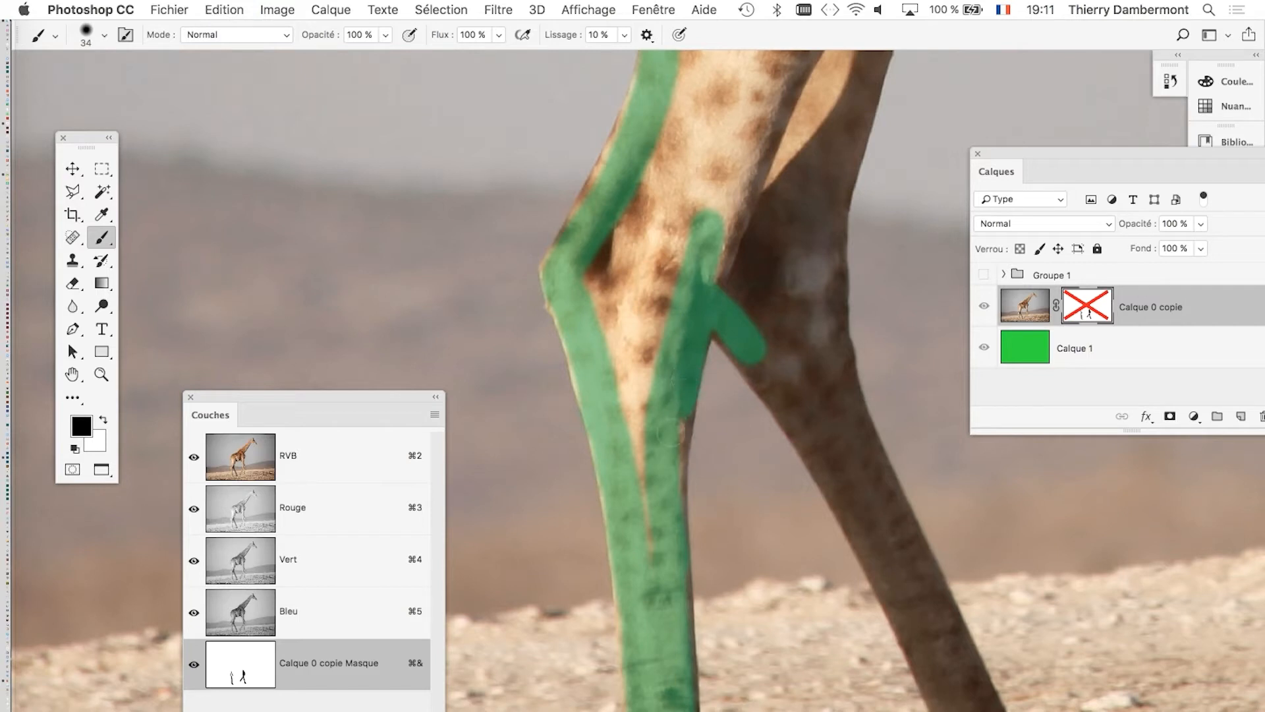
Paint the rear edge of the far hind leg from the hock to the fetlock with a 44-pixel brush.
ctrl+alt+drag(784, 319, 792, 324)
drag(747, 275, 688, 164)
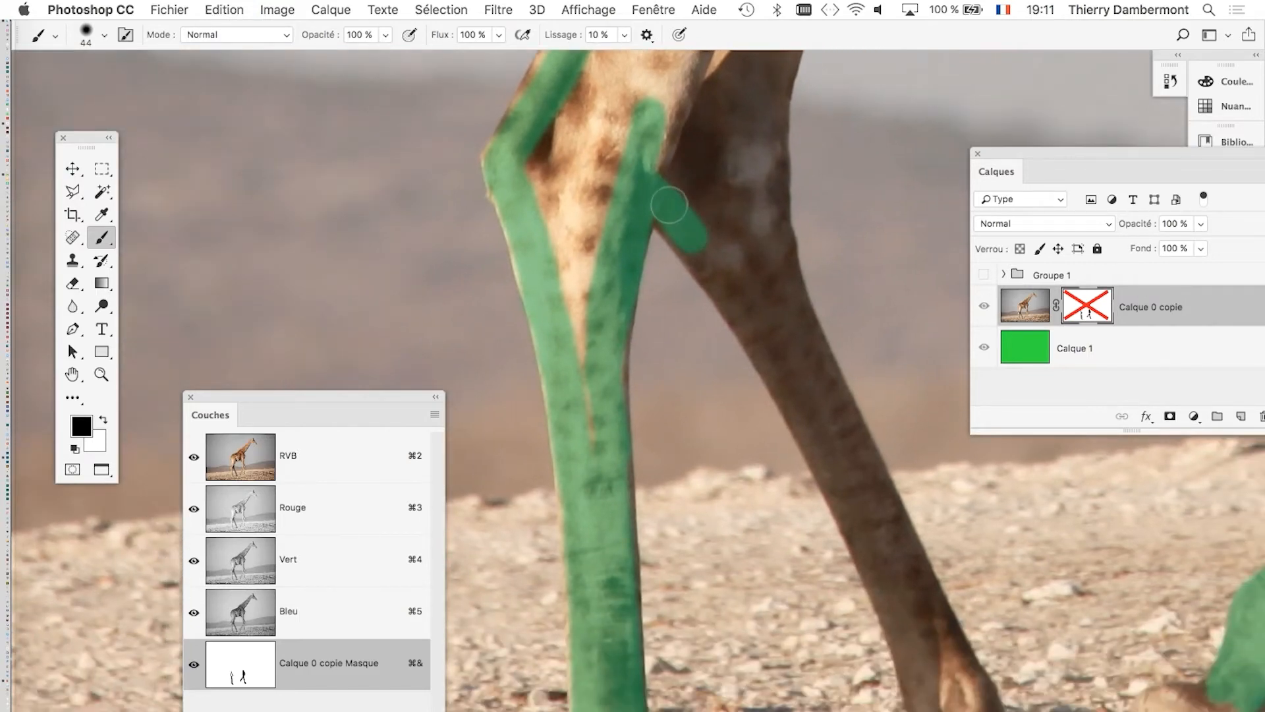
mouse_move(691, 233)
mouse_down()
mouse_move(821, 434)
mouse_move(923, 668)
mouse_up()
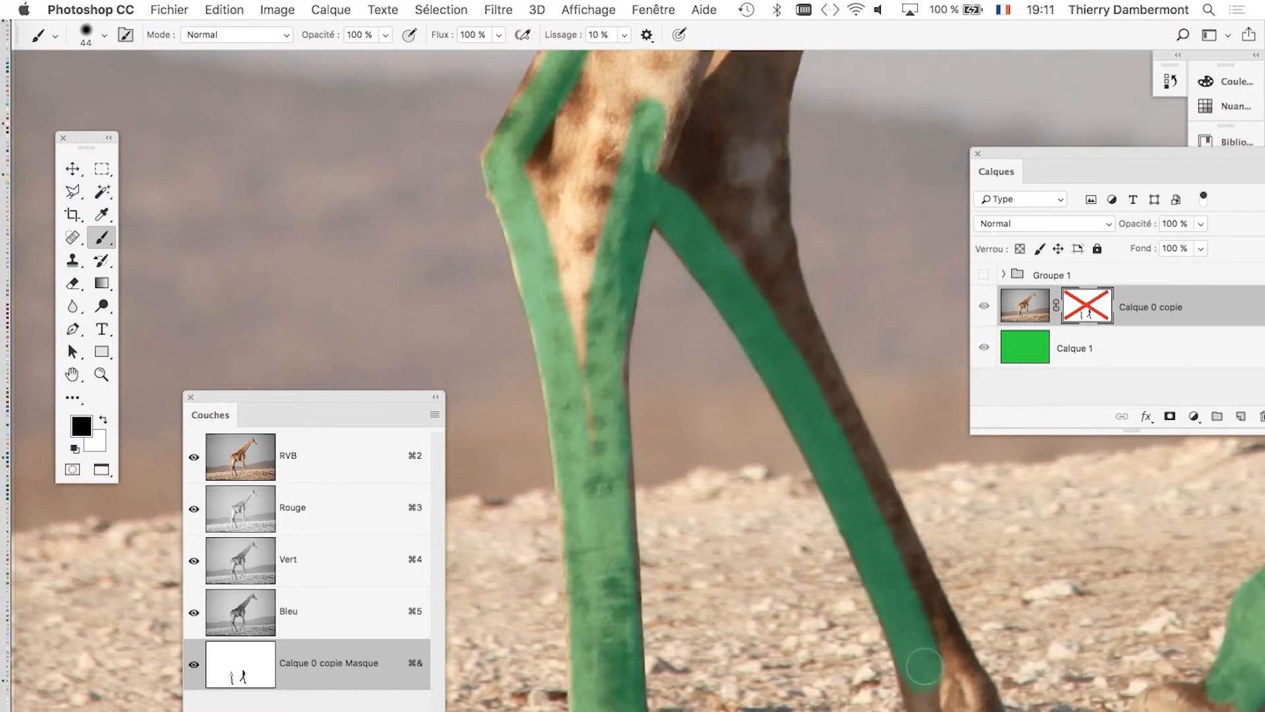
drag(692, 185, 657, 125)
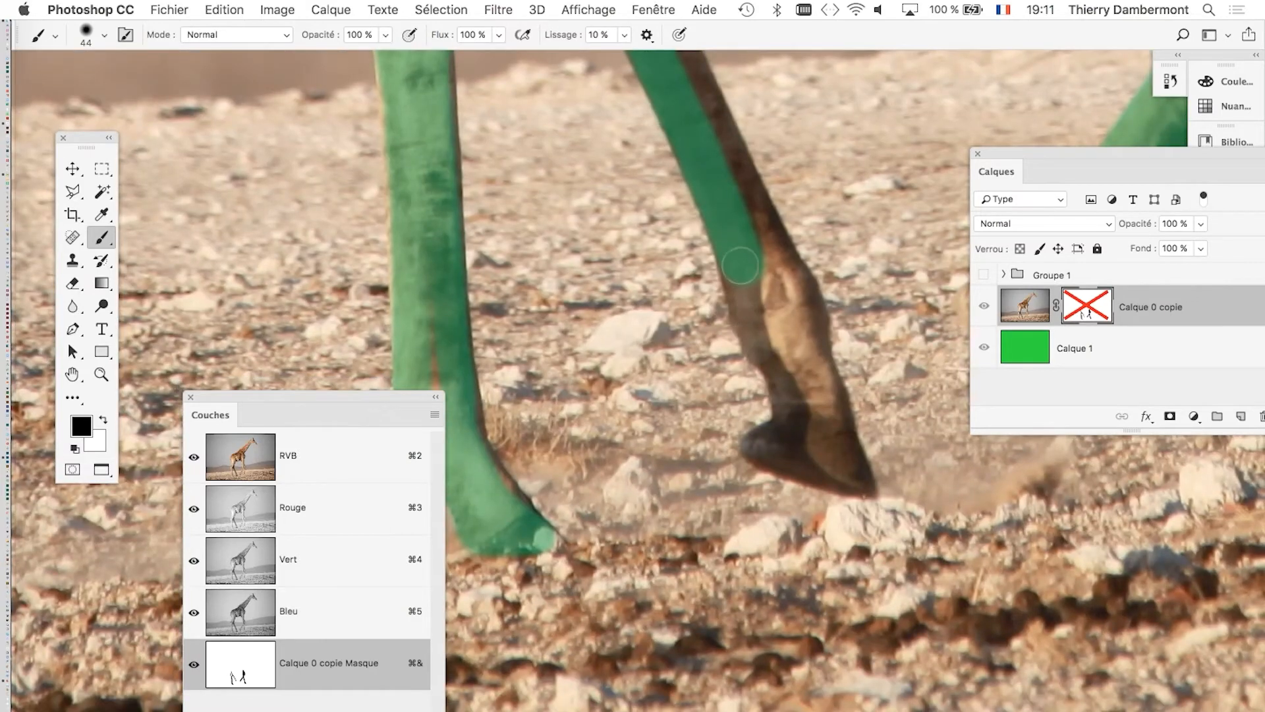
Paint the far hind leg's fetlock and hoof outline in the mask, refining the fetlock's front edge with a 24-pixel brush.
drag(740, 266, 791, 414)
mouse_move(793, 420)
mouse_down()
mouse_move(767, 439)
mouse_move(832, 470)
mouse_move(822, 476)
mouse_up()
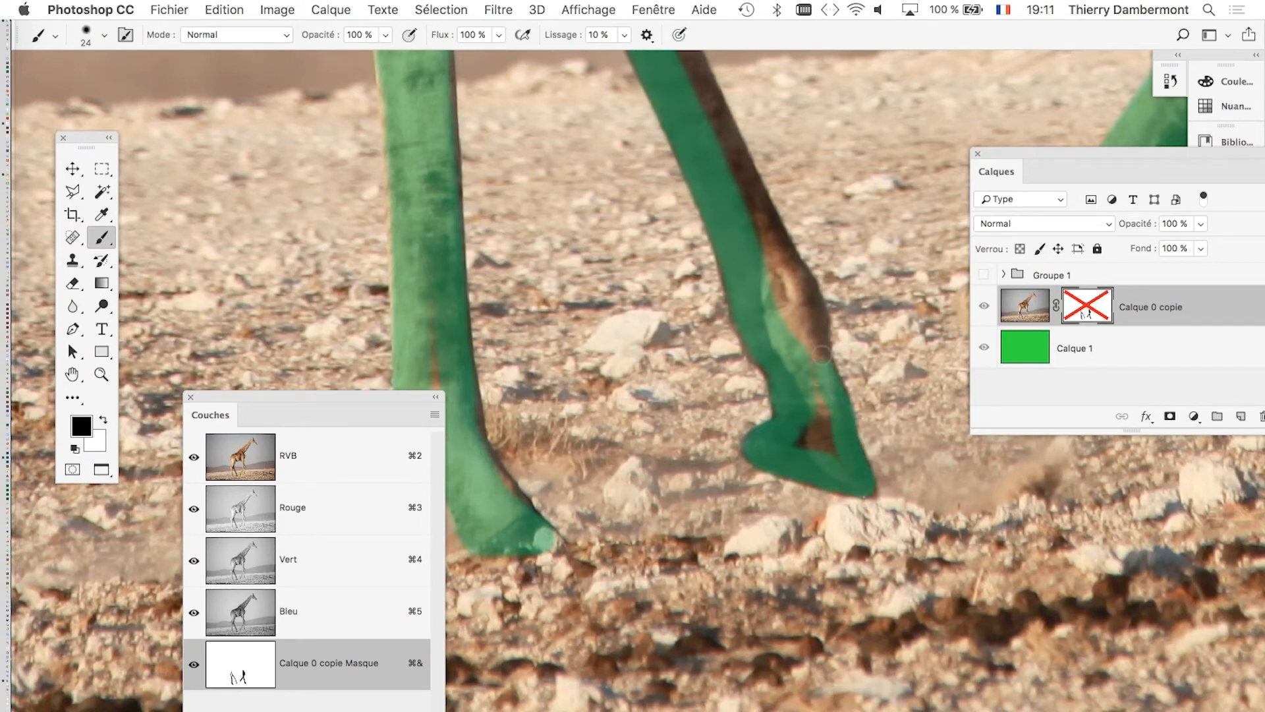
drag(764, 247, 788, 467)
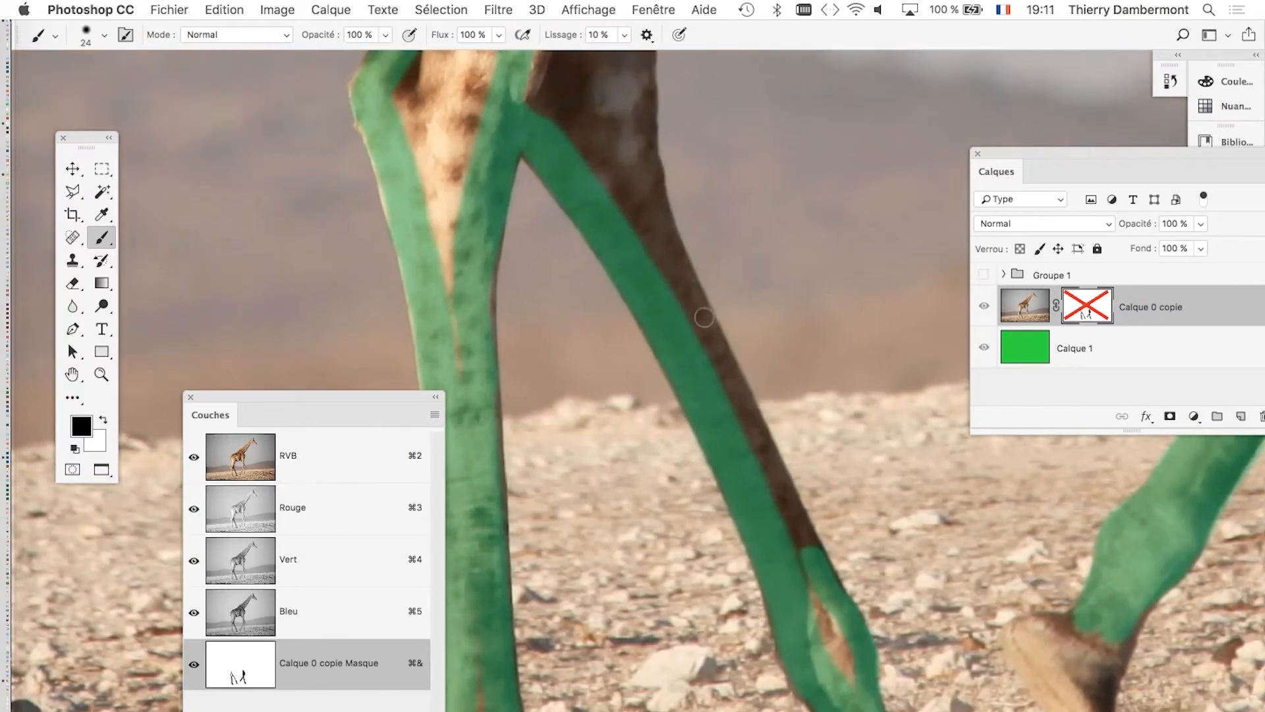
Paint the far hind leg's front edge up above the hock and close the outline across both upper legs with a 39-pixel brush.
mouse_move(704, 317)
mouse_down()
mouse_move(681, 353)
mouse_move(739, 443)
mouse_up()
mouse_move(750, 507)
mouse_down()
mouse_move(693, 344)
mouse_move(678, 214)
mouse_move(651, 415)
mouse_move(674, 327)
mouse_up()
drag(481, 293, 702, 334)
key(super+z)
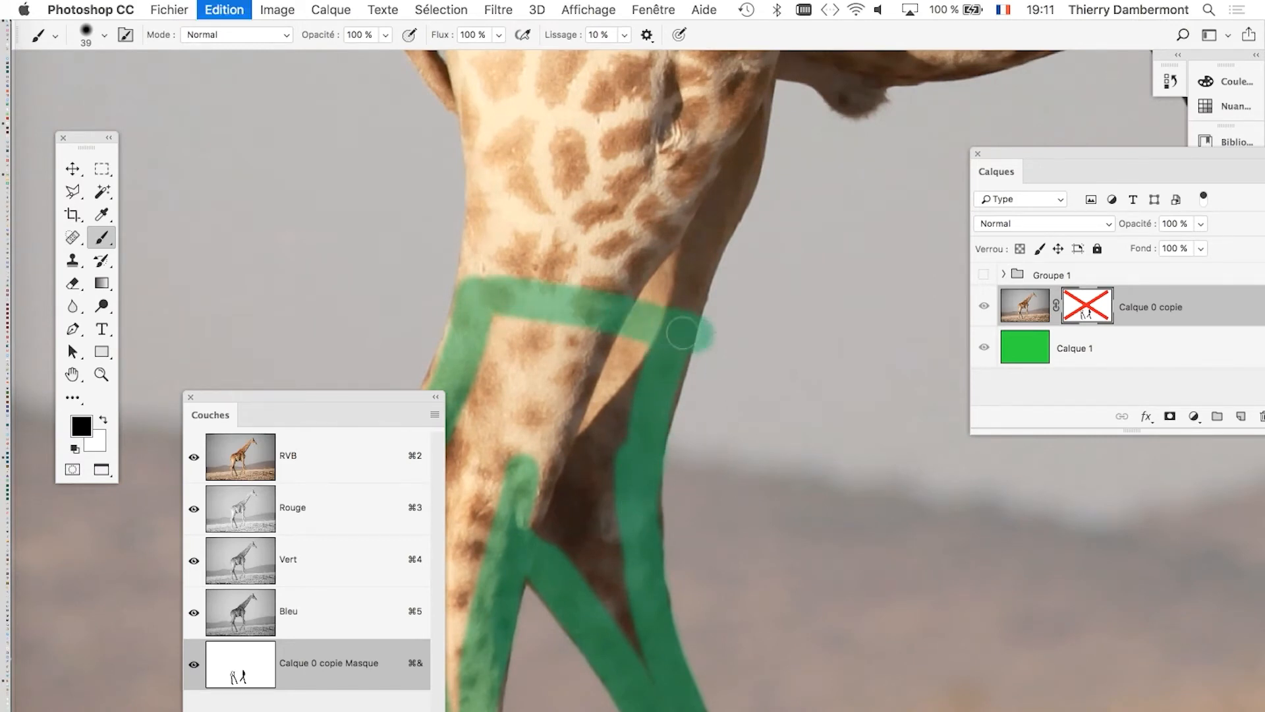
drag(490, 302, 702, 332)
scroll(777, 296, down, 5)
scroll(777, 297, left, 3)
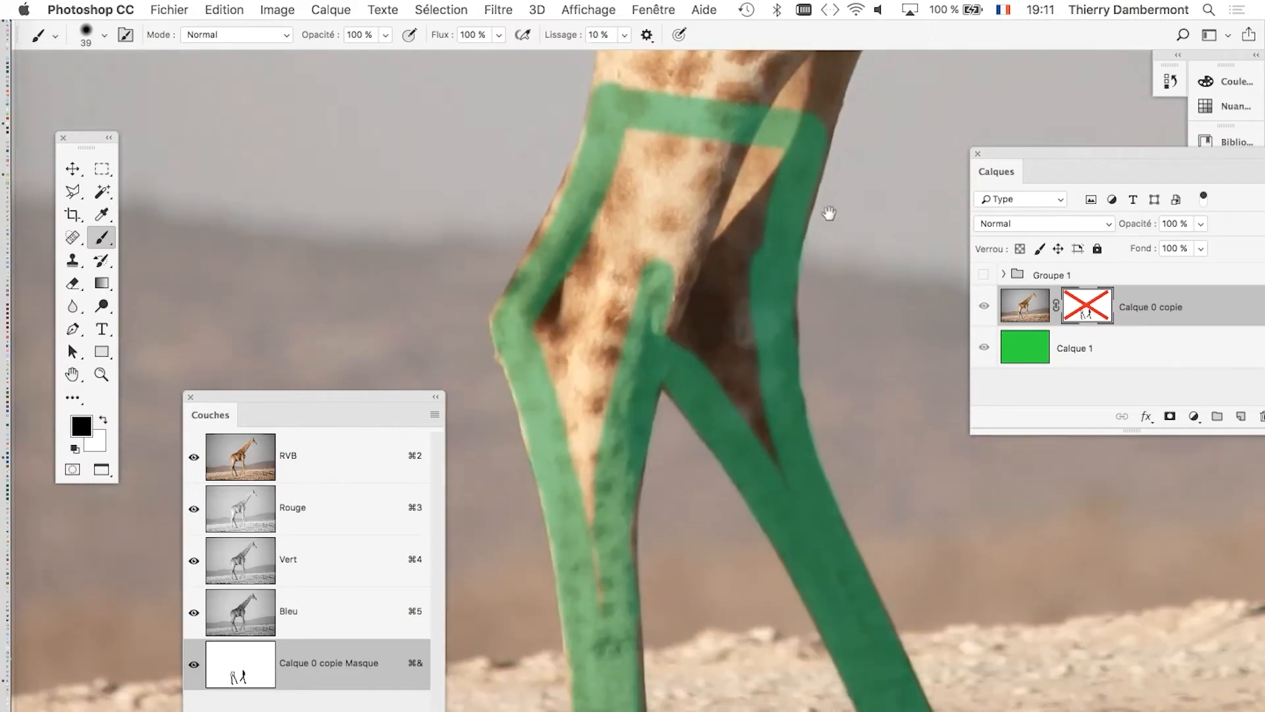
Fill the unpainted gaps inside the far hind leg's fetlock and hoof with a 30-pixel brush.
scroll(776, 545, down, 5)
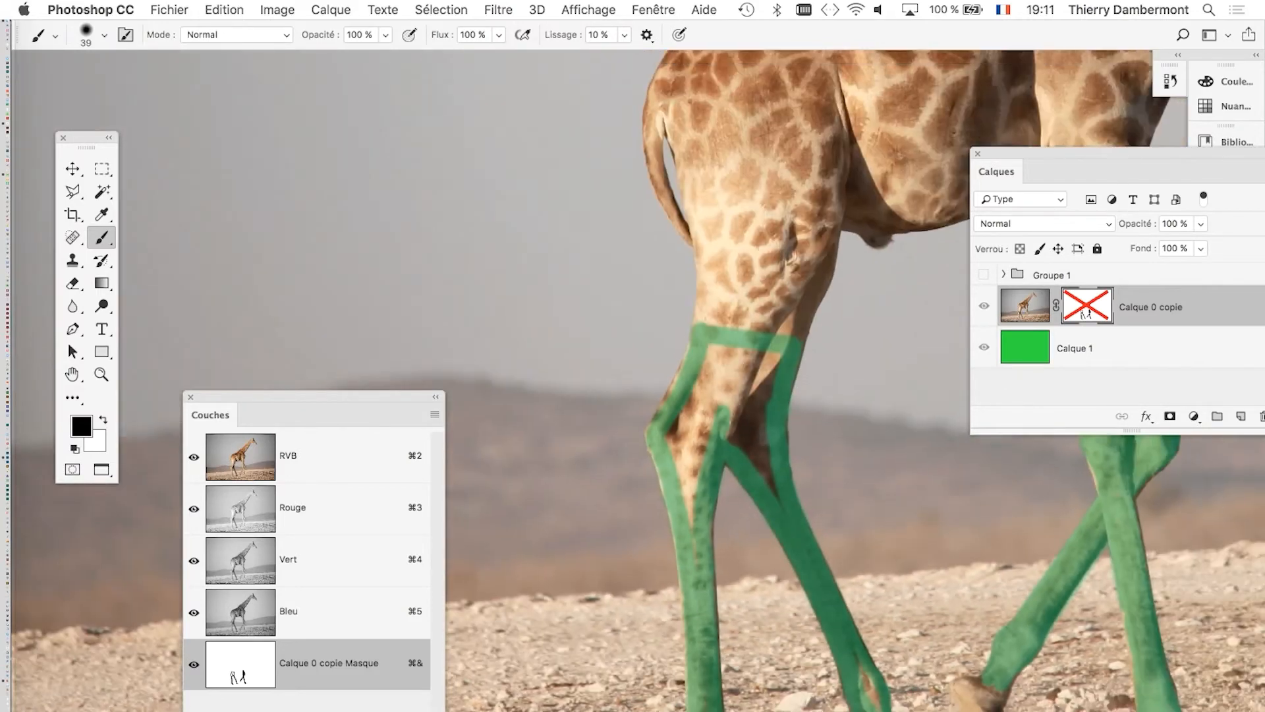
scroll(859, 527, up, 5)
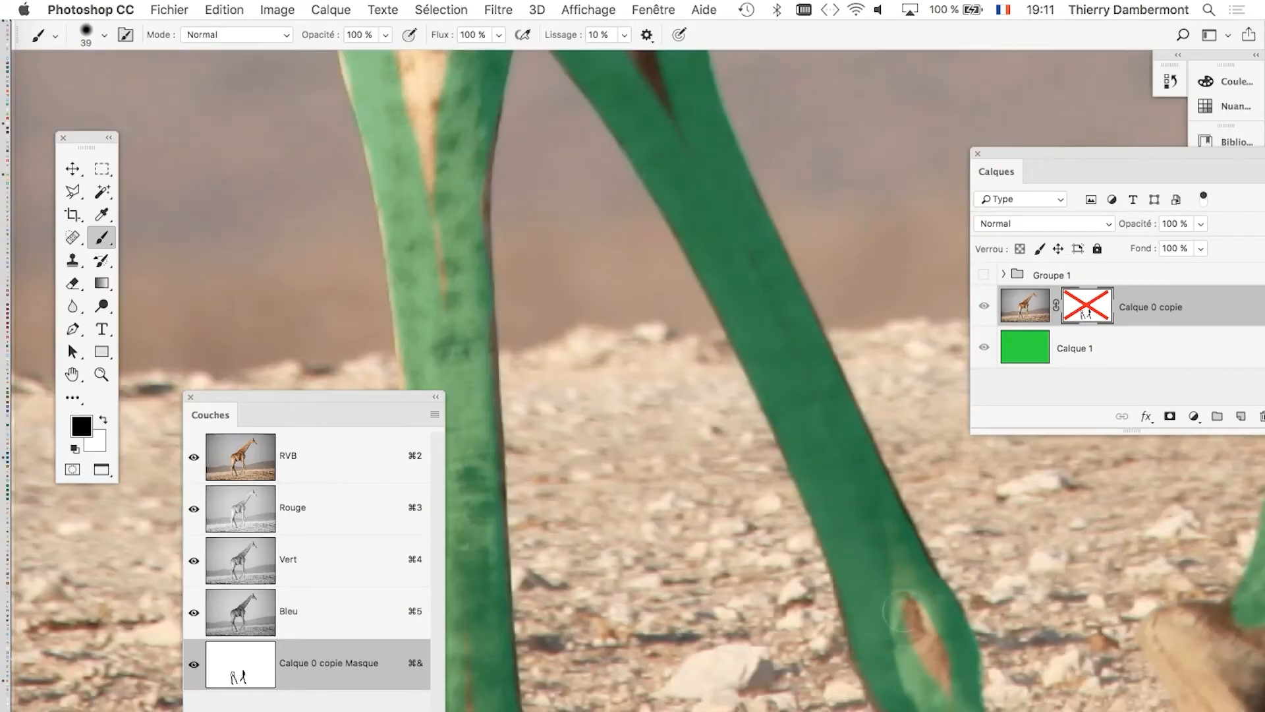
drag(836, 455, 831, 437)
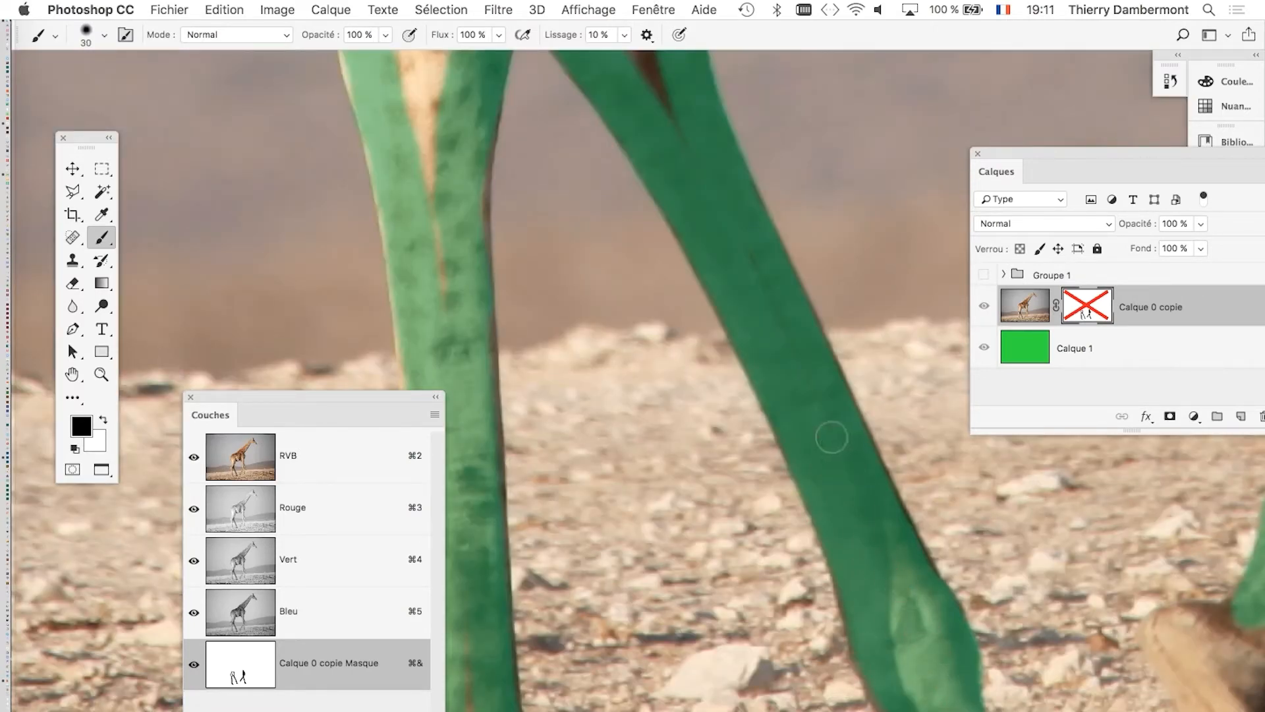
scroll(777, 310, down, 5)
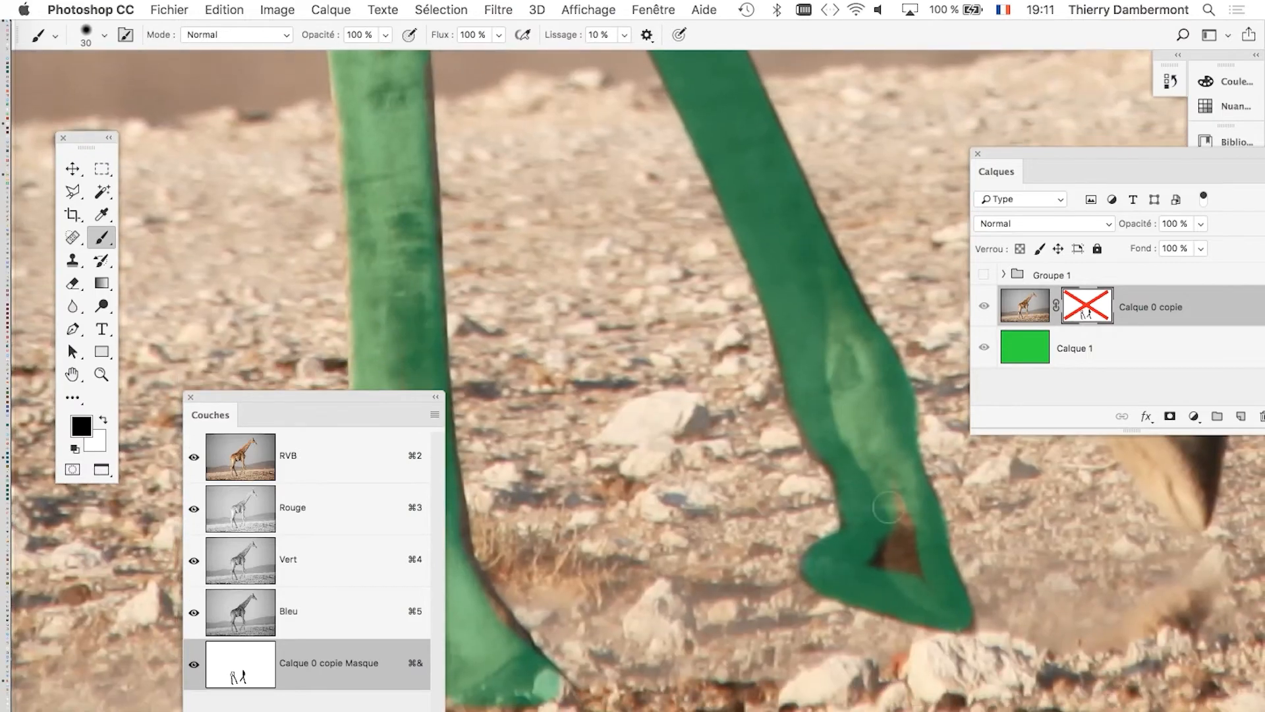
drag(918, 555, 896, 549)
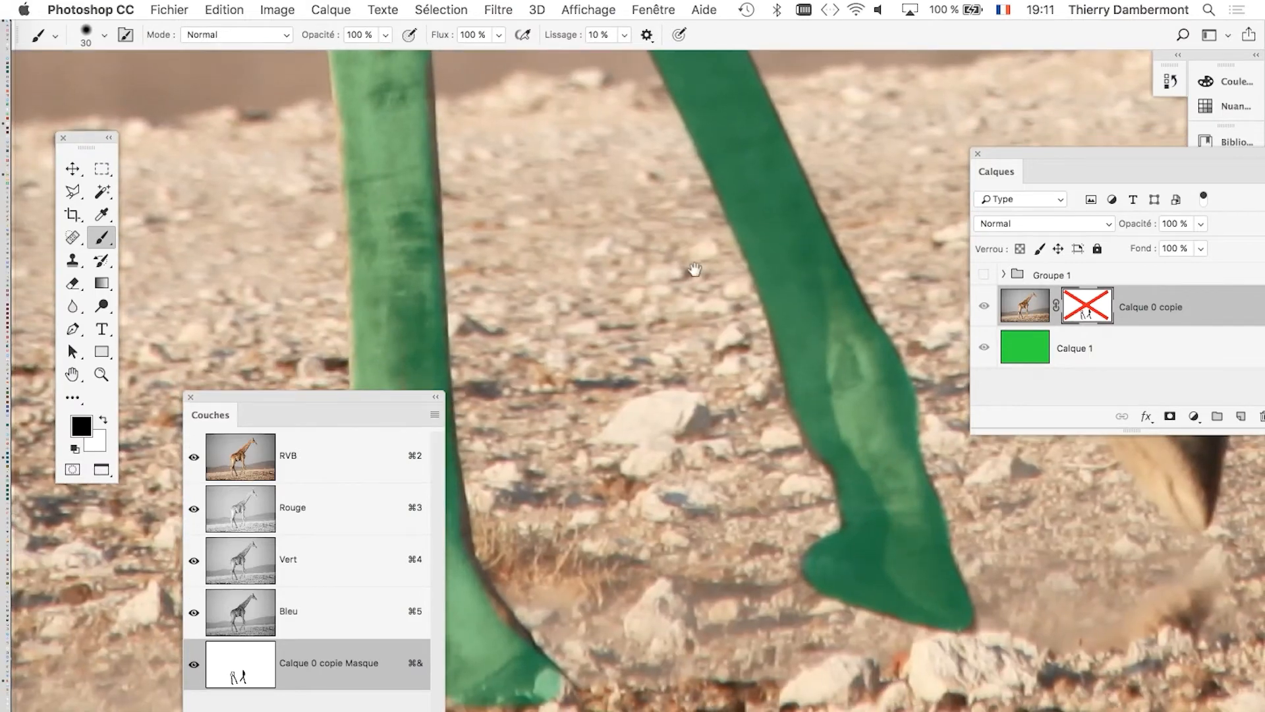
Display the layer mask of Calque 0 copie on its own in black and white, centred on the hind legs.
scroll(651, 282, left, 5)
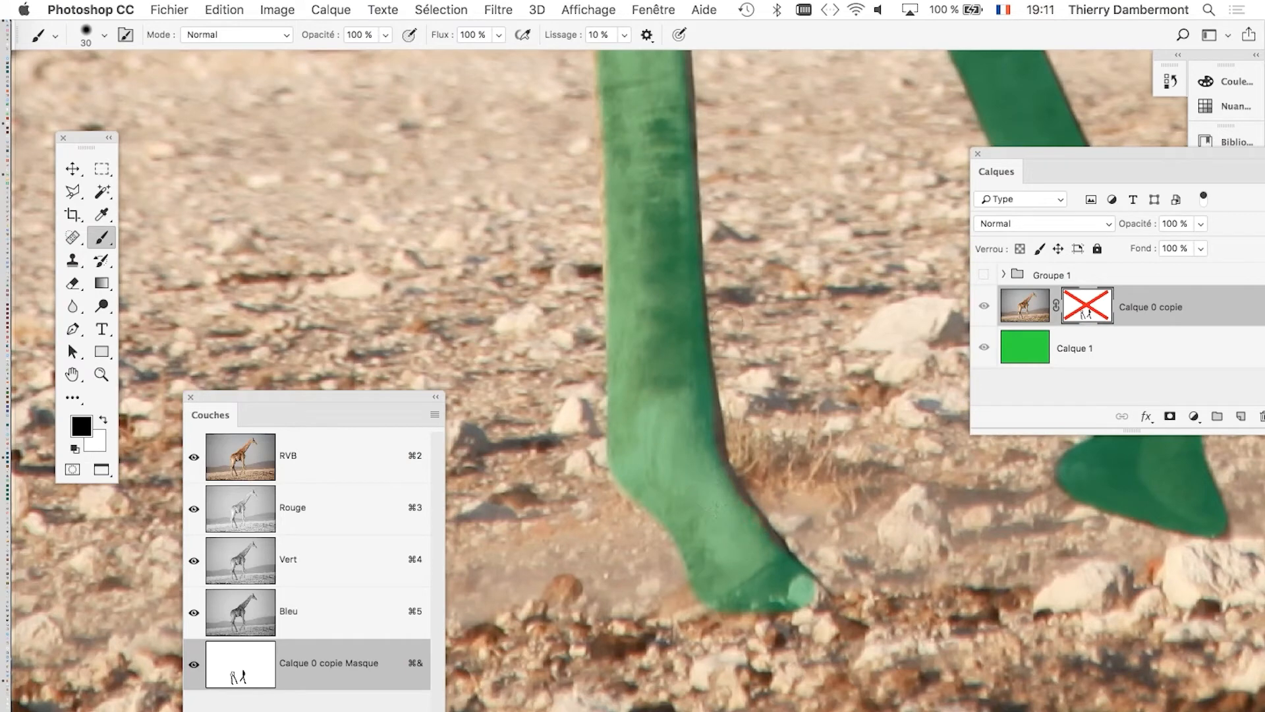
scroll(731, 326, up, 10)
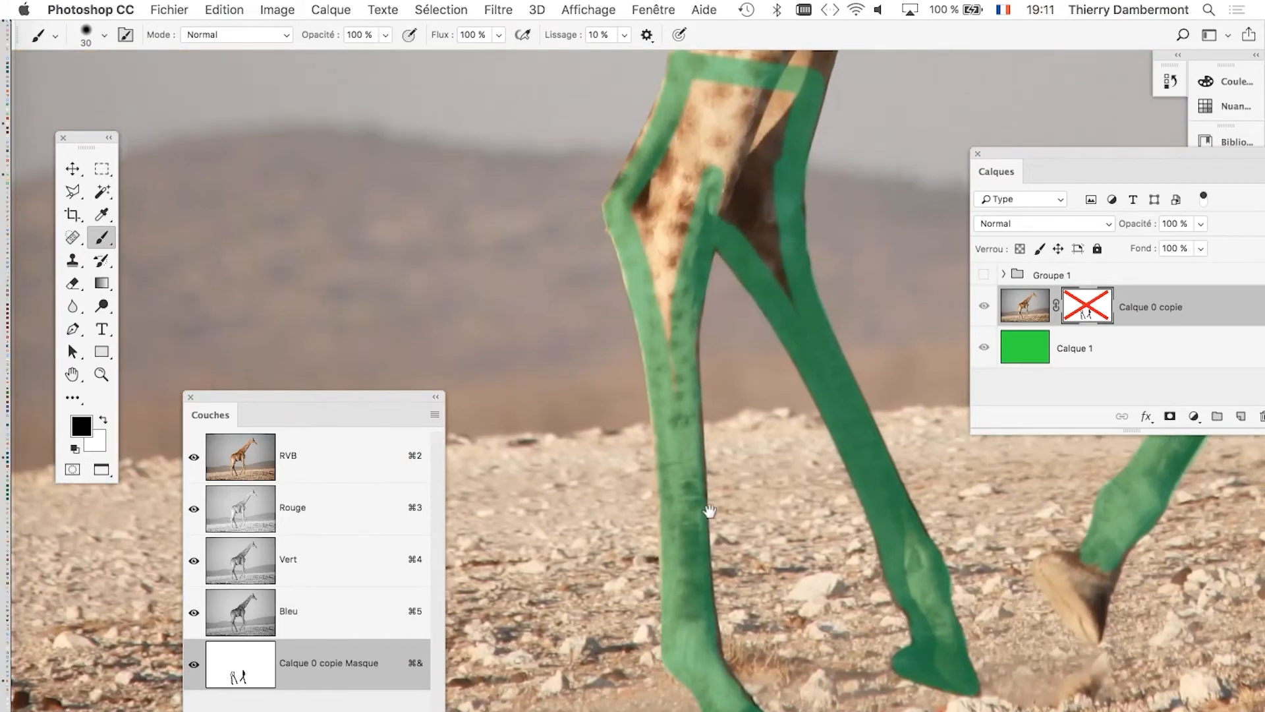
scroll(709, 511, up, 4)
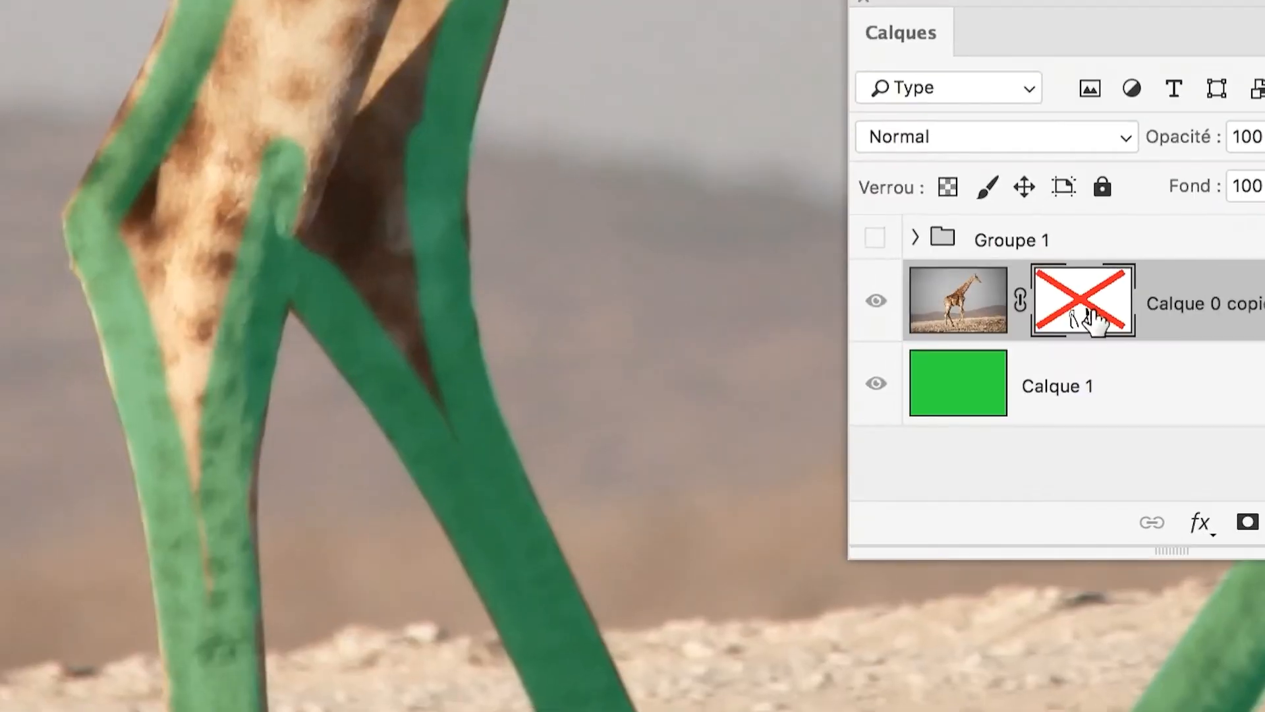
shift+click(1094, 321)
alt+click(1094, 321)
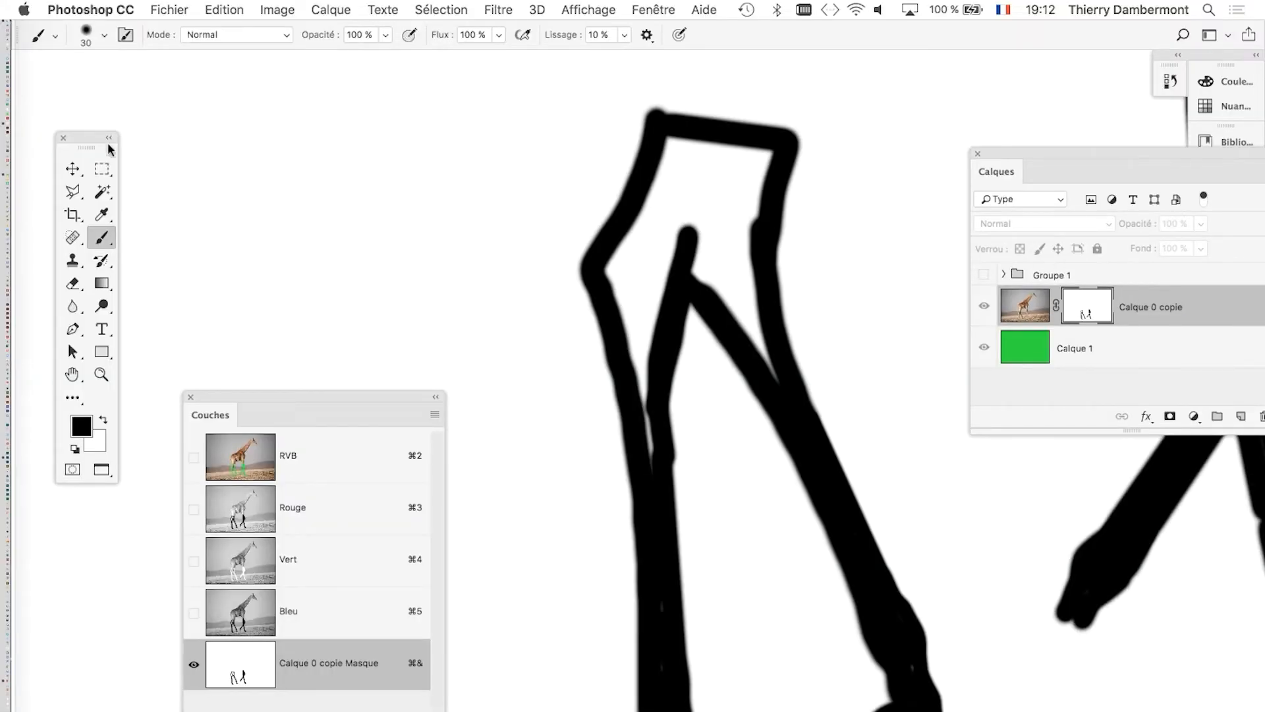
Select the white area enclosed by the black hind-leg outline with the Magic Wand (Baguette magique).
drag(86, 139, 268, 110)
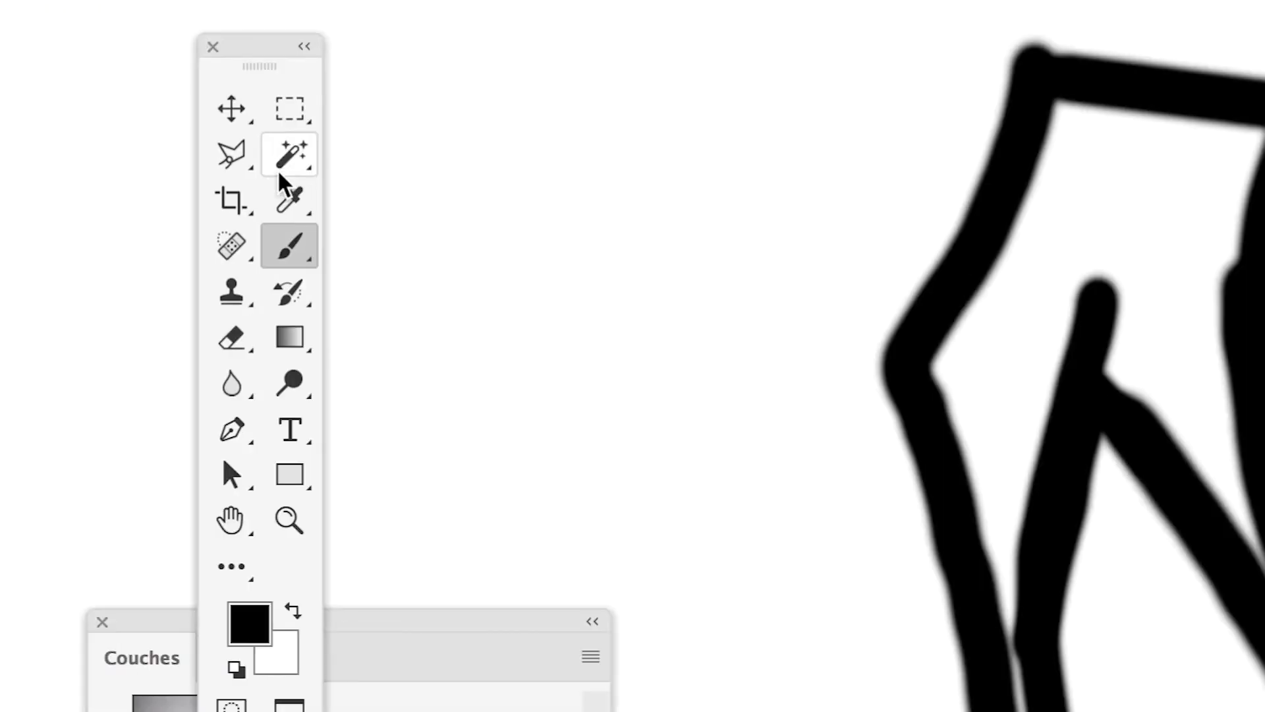
click(281, 170)
right_click(279, 166)
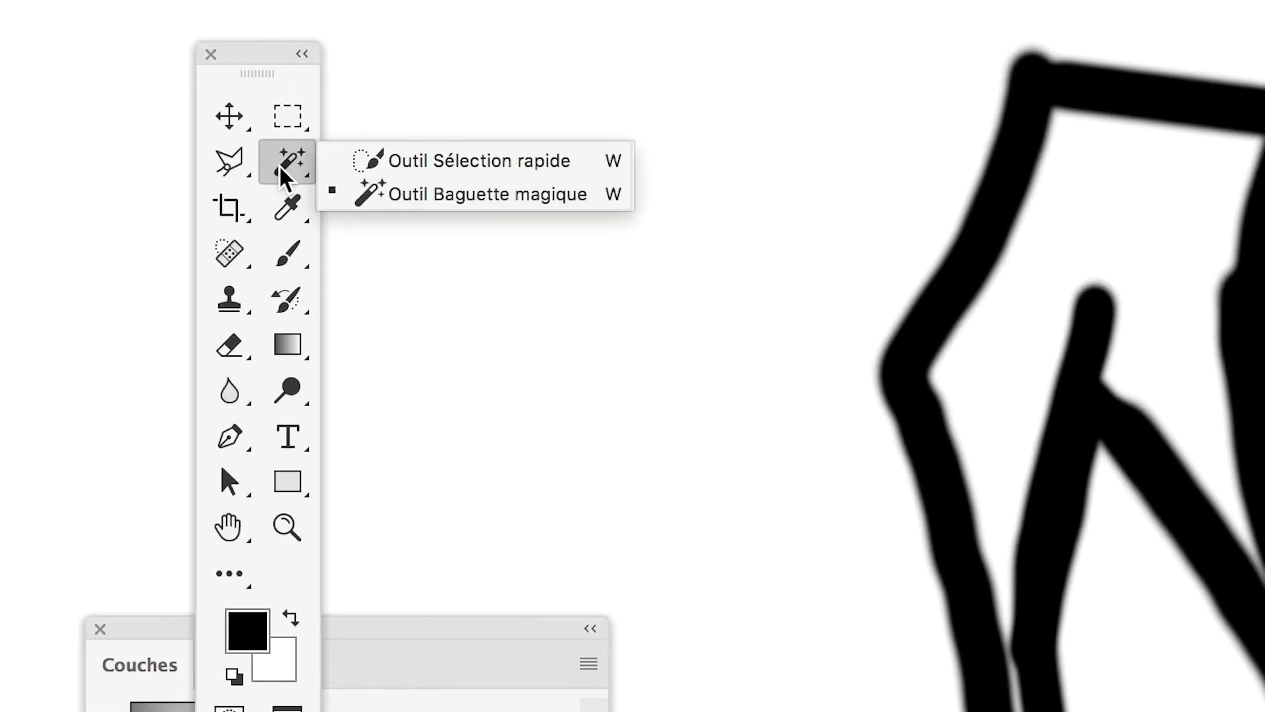
click(362, 195)
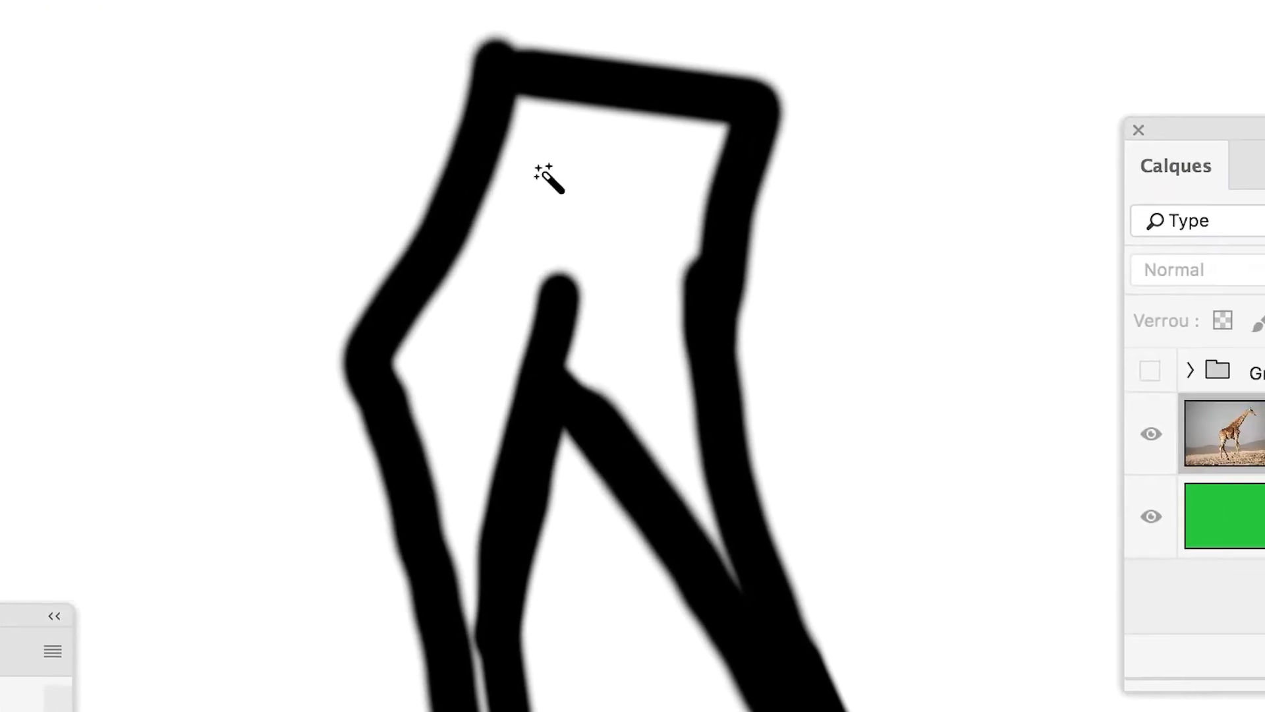
click(626, 157)
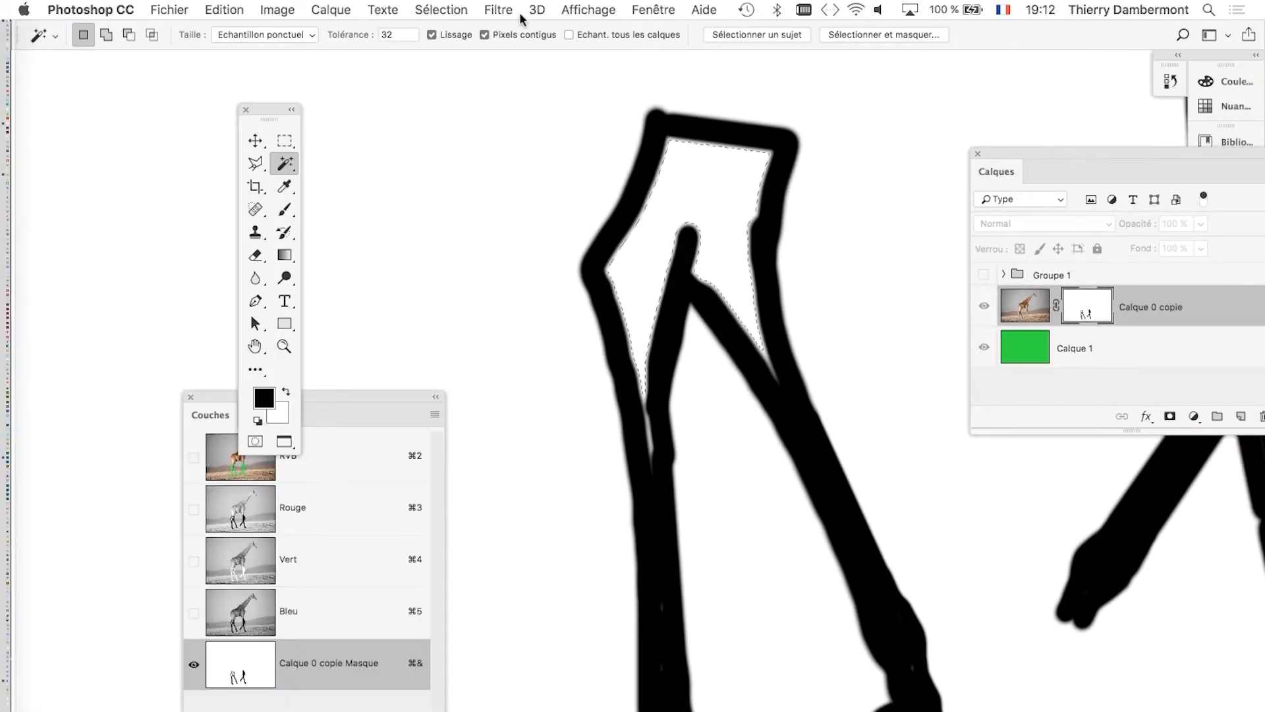
Expand the selection inside the hind-leg outline by 6 pixels.
click(441, 9)
mouse_move(491, 267)
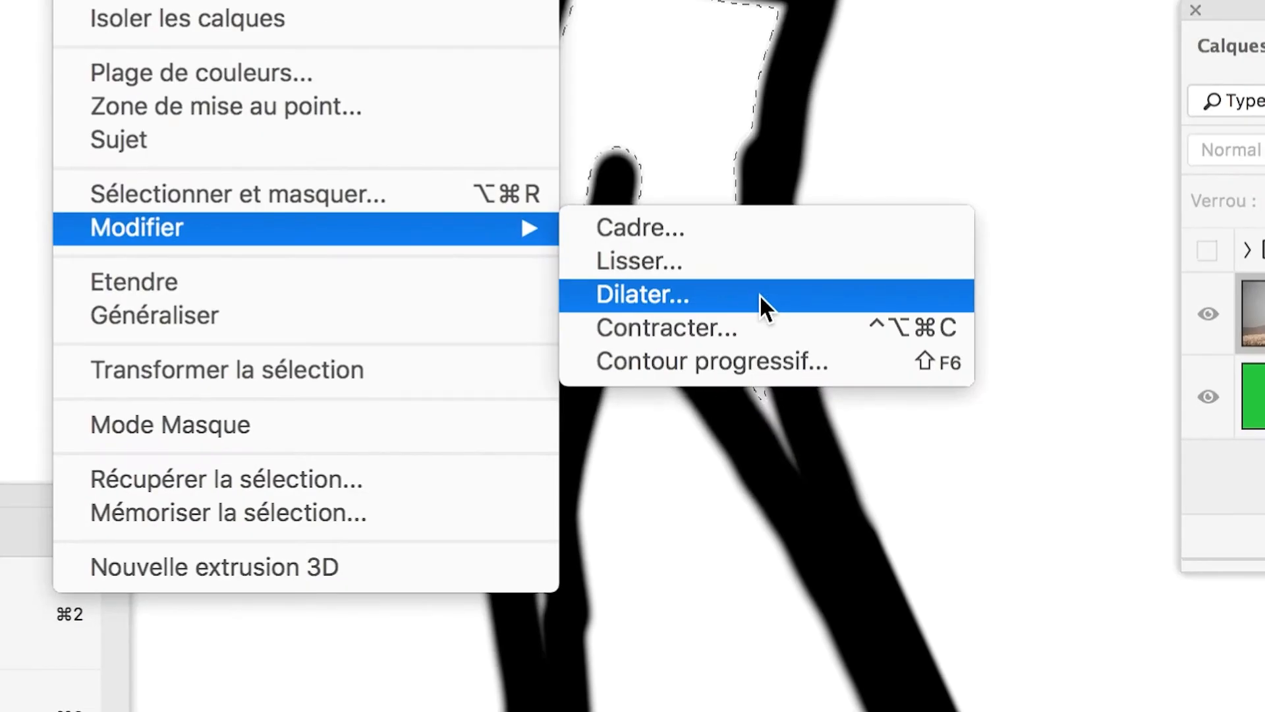
click(759, 294)
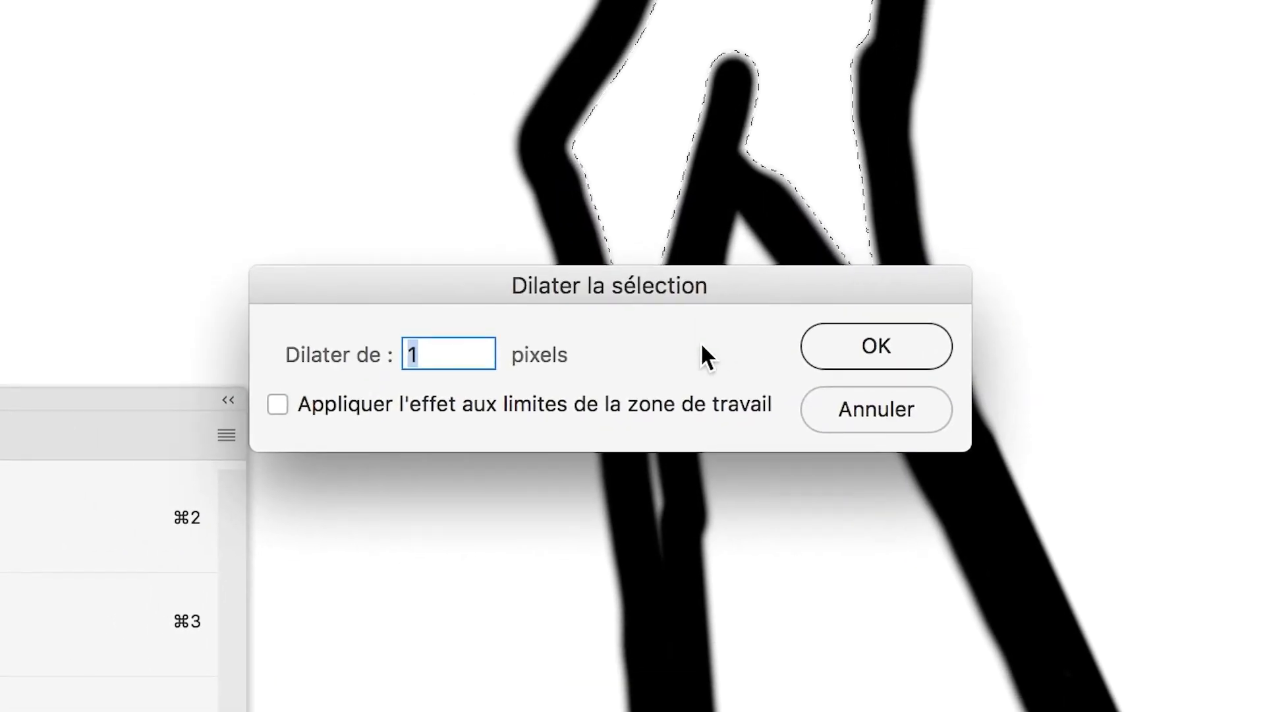
text(6)
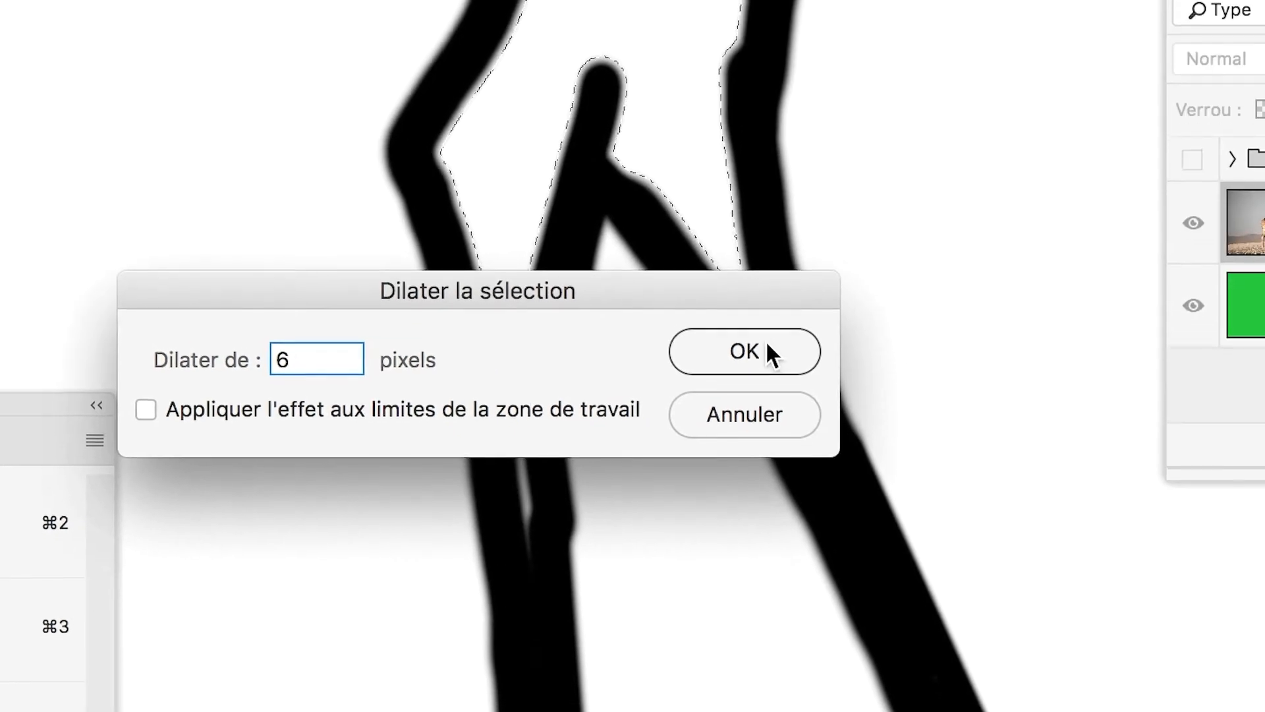
click(767, 343)
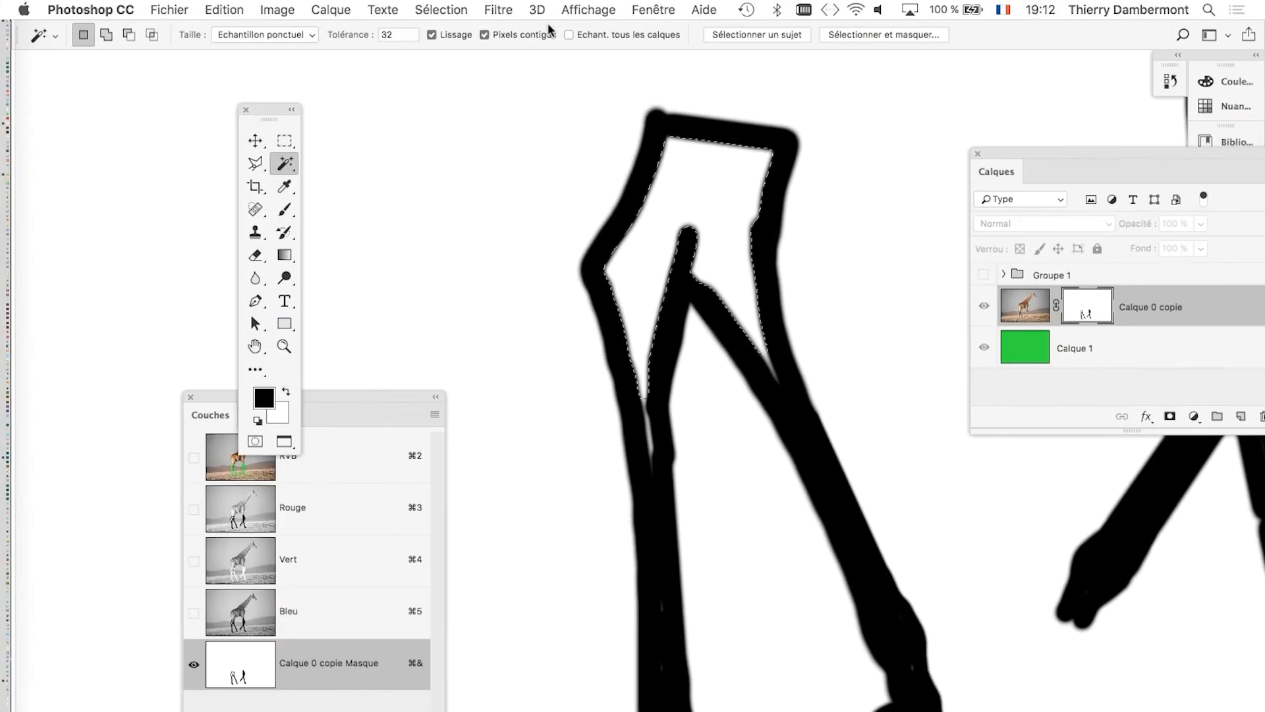
click(441, 10)
mouse_move(508, 263)
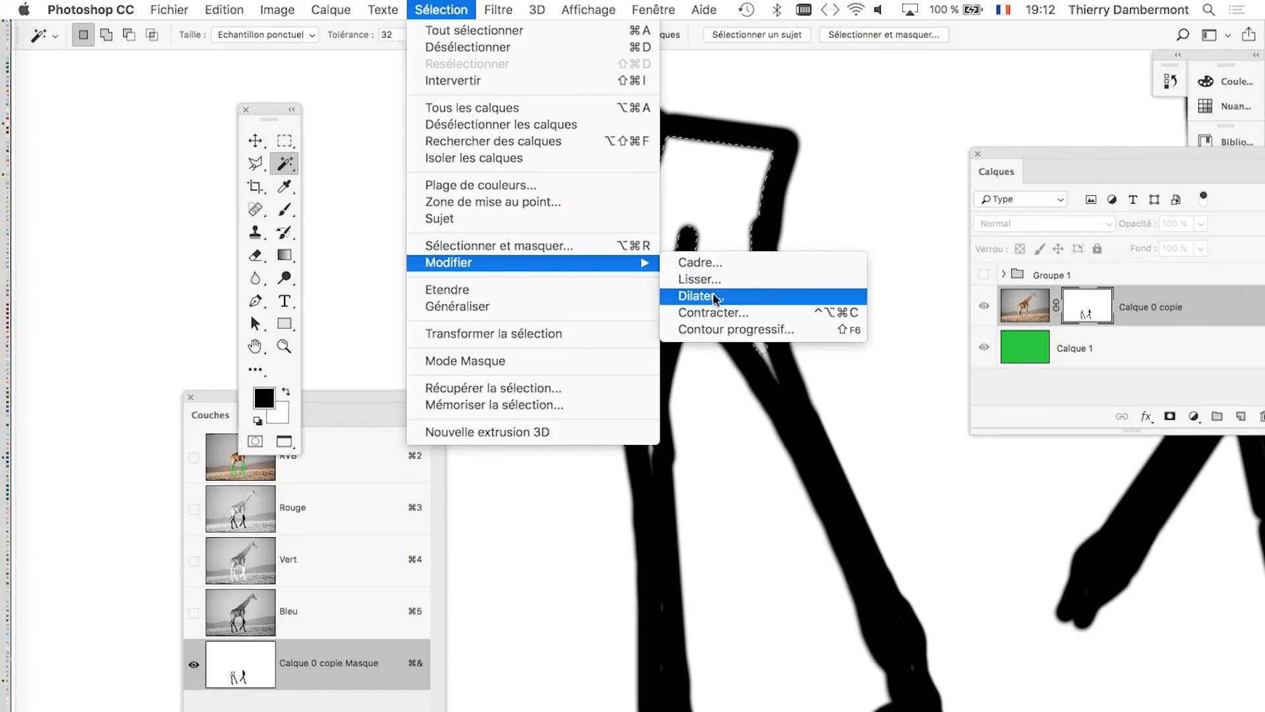
click(715, 296)
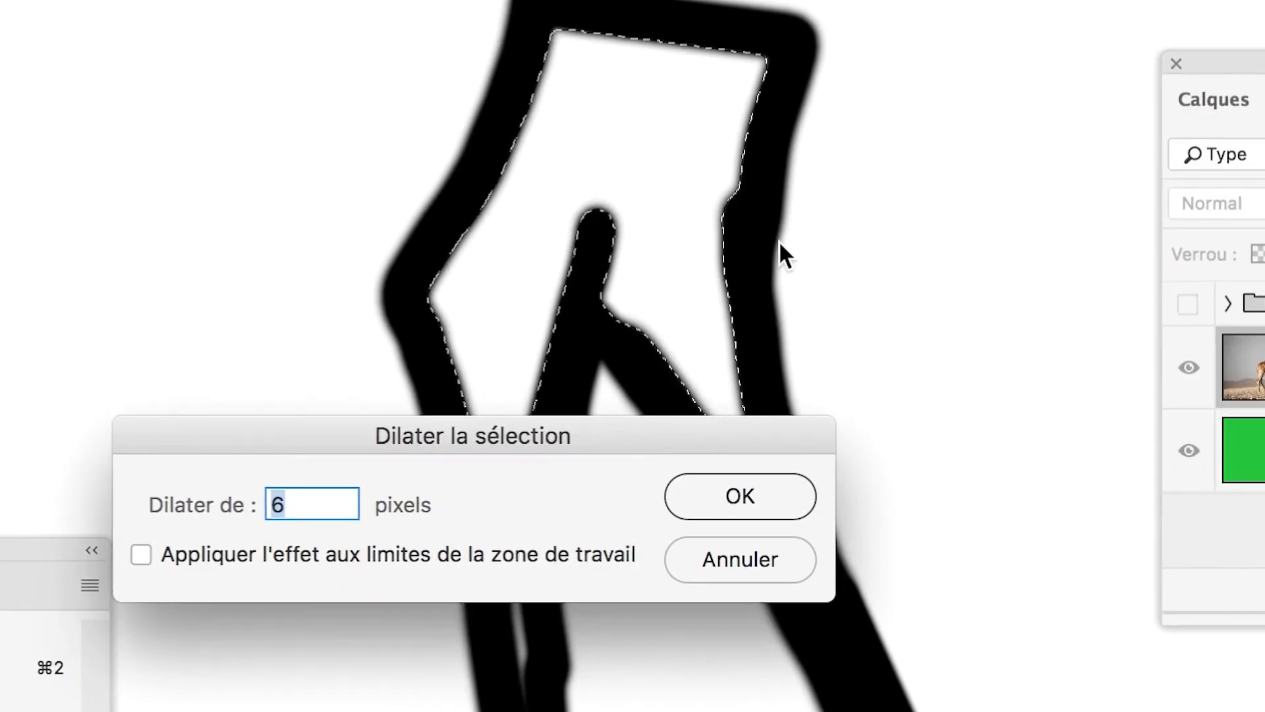
text(2)
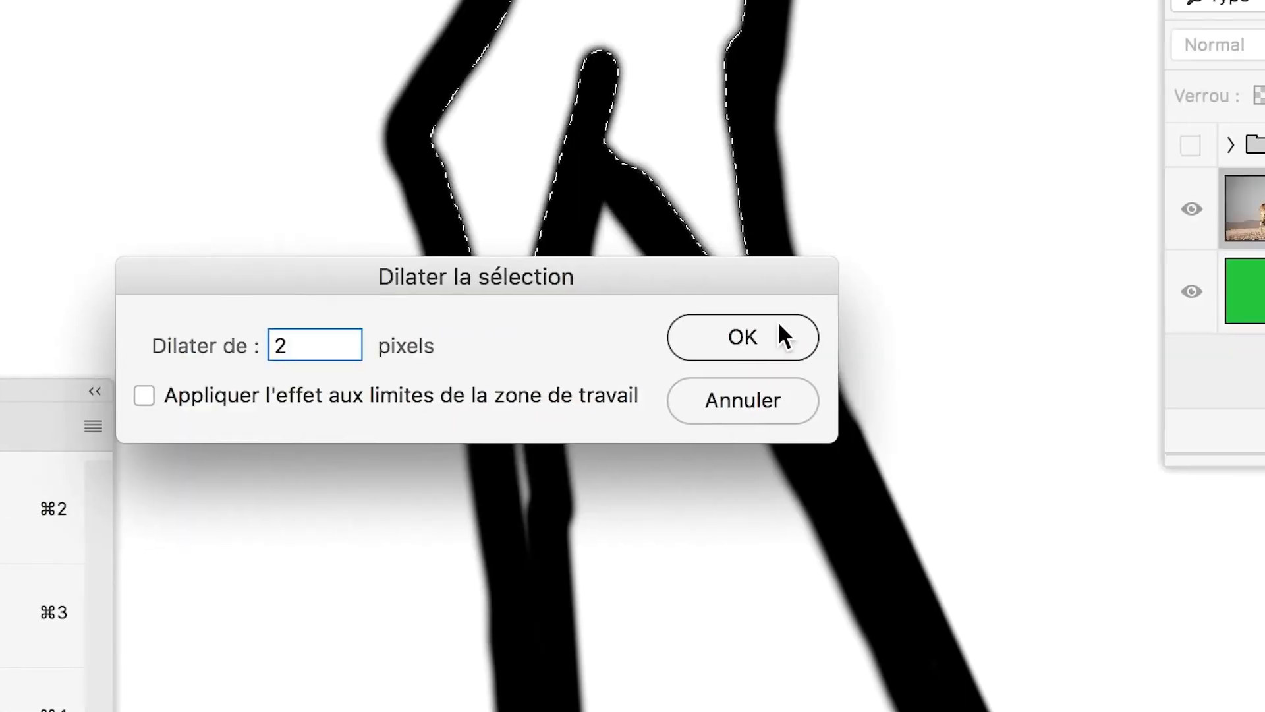
click(995, 388)
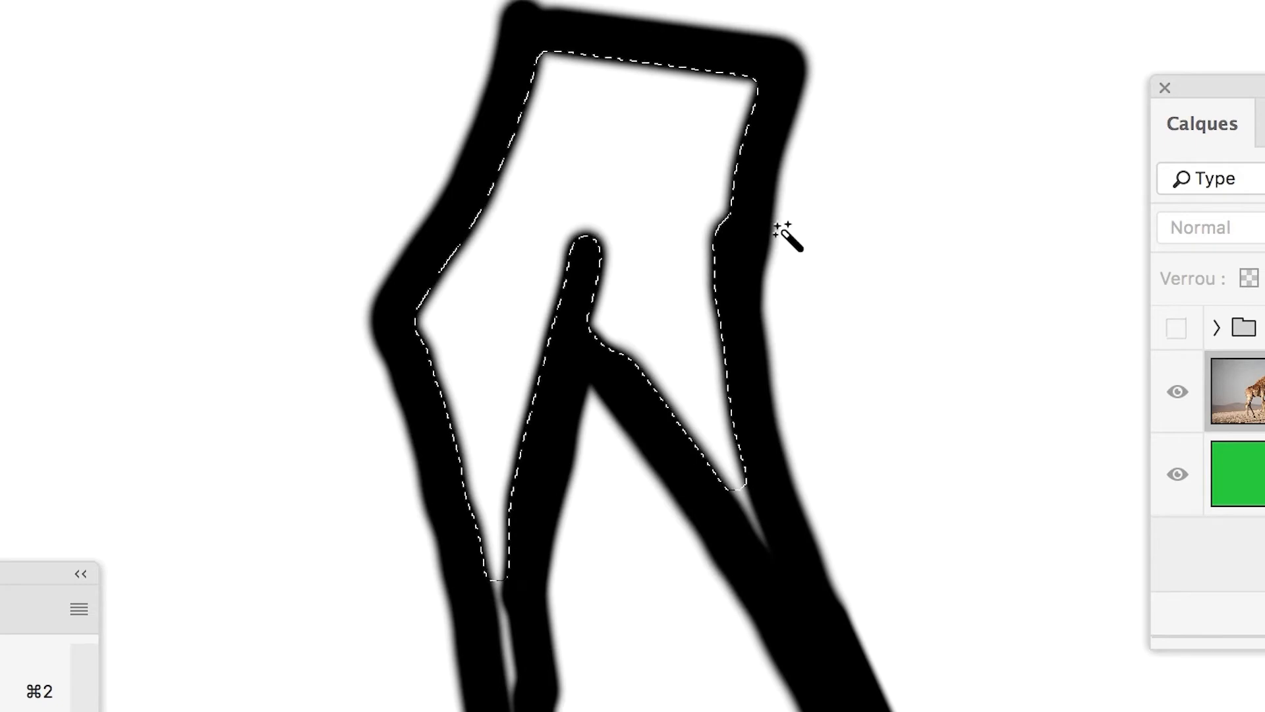
Fill the selected hind-leg area of the mask with black (Noir), Normal mode, 100% opacity.
key(shift+BackSpace)
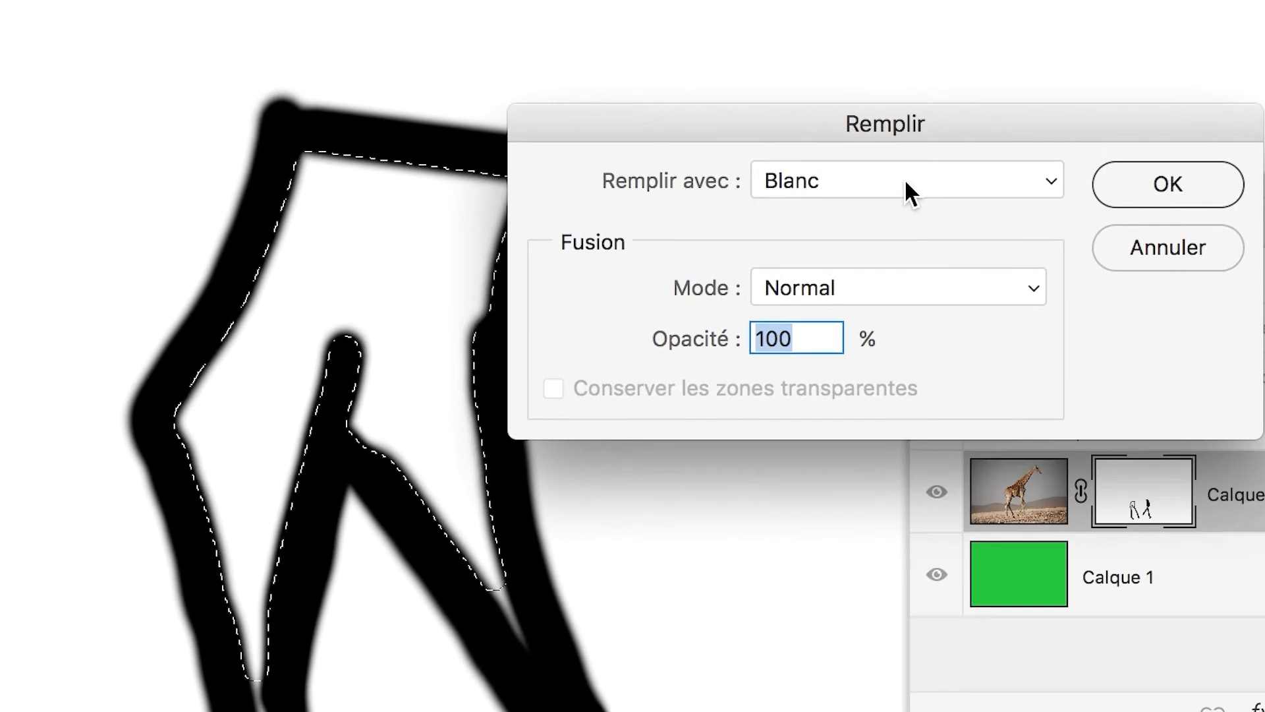
click(904, 179)
click(904, 179)
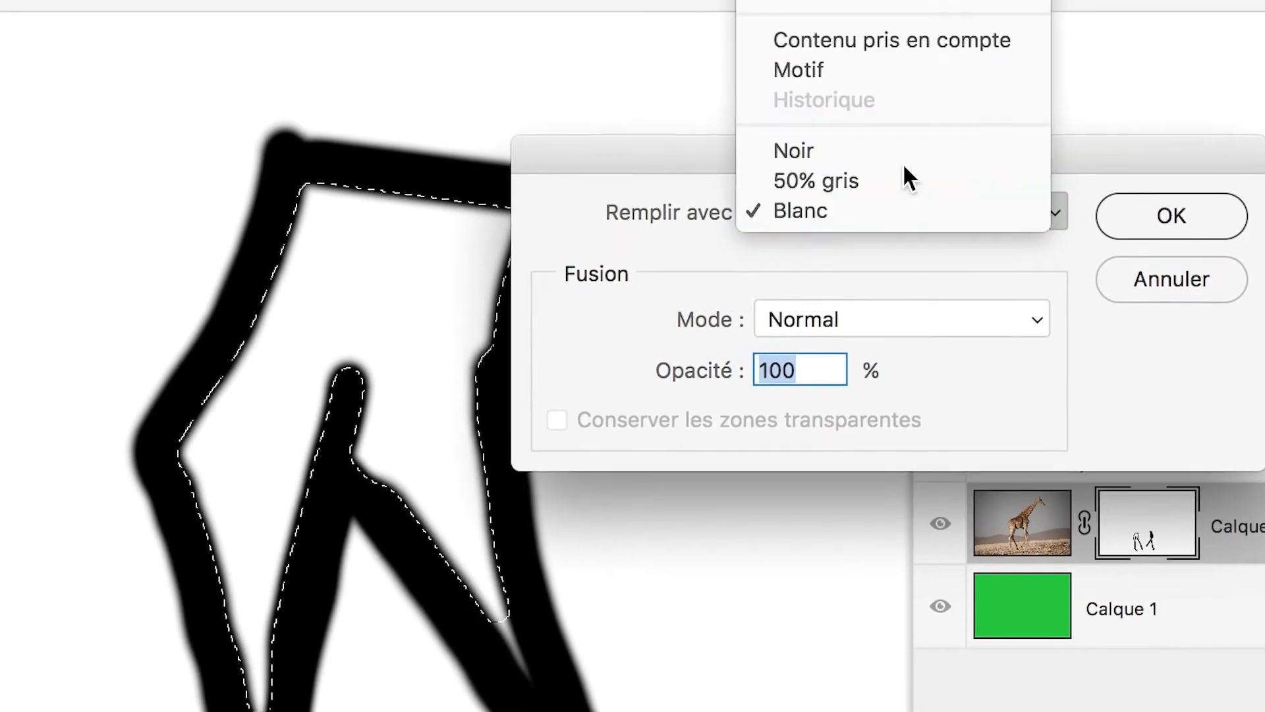
click(897, 217)
click(903, 159)
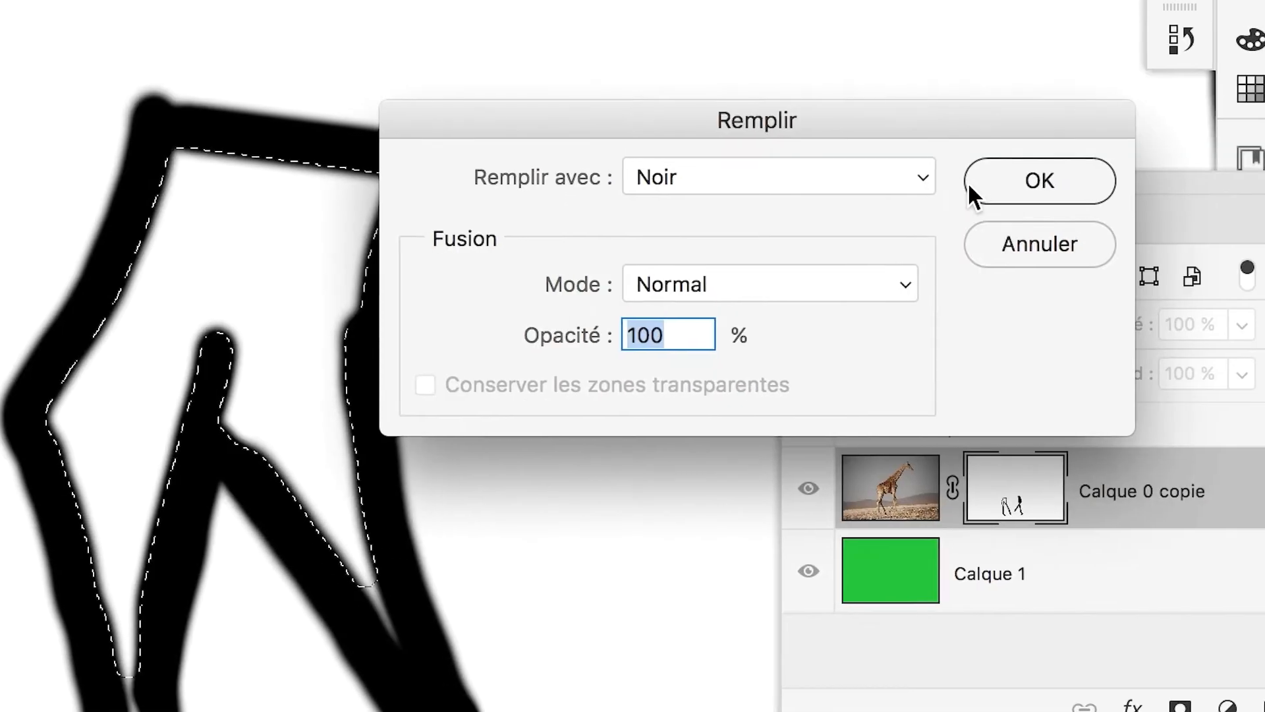
click(969, 183)
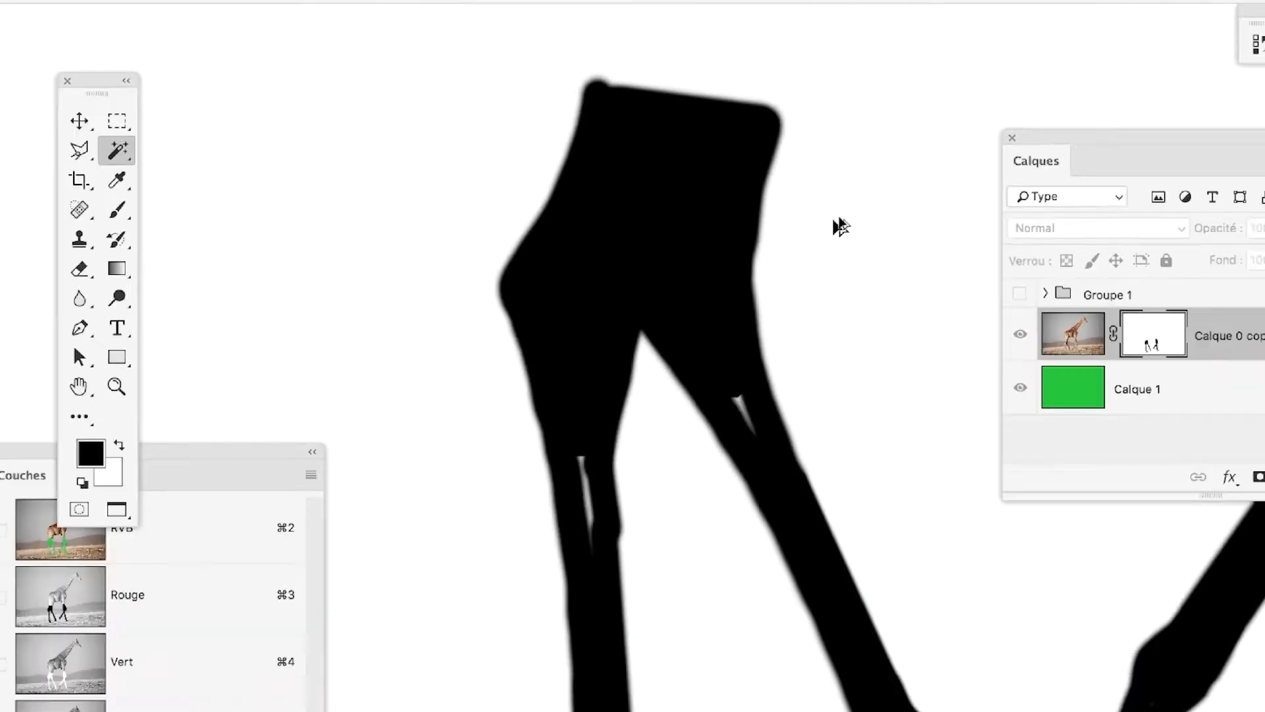
Paint over the two leftover white slivers inside the hind legs in black with a 30-pixel Brush.
scroll(816, 322, up, 3)
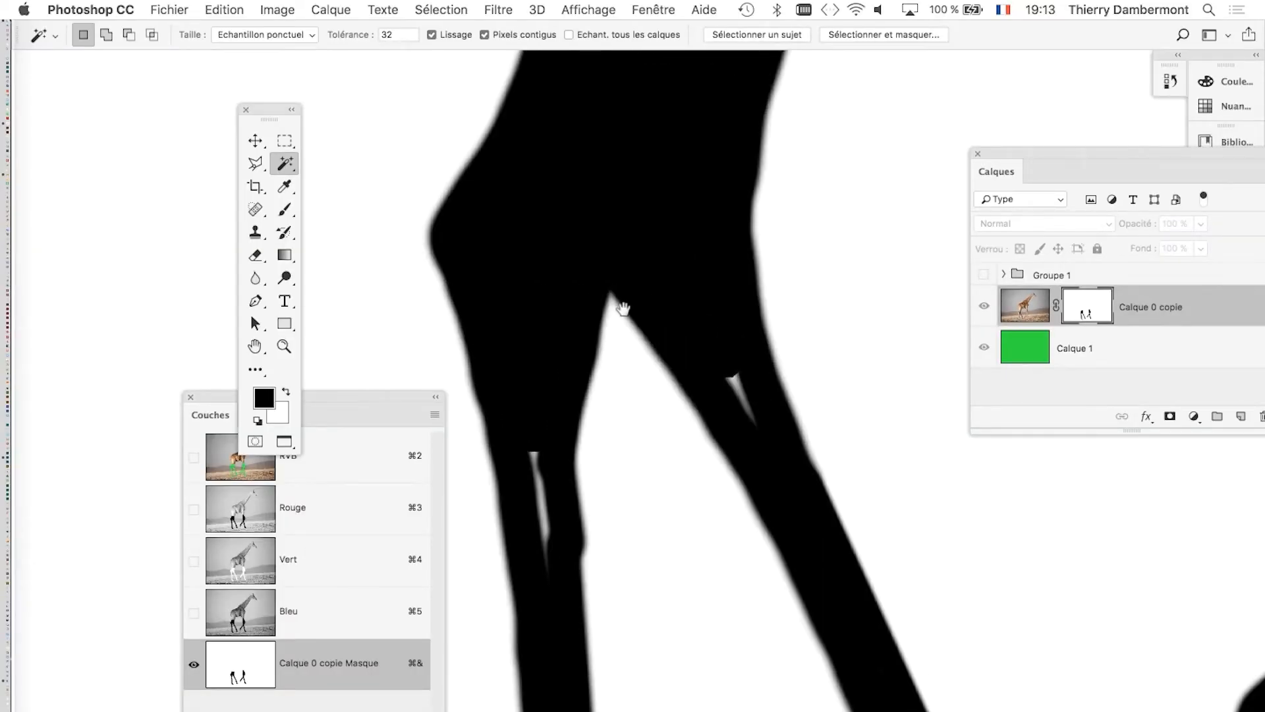
drag(695, 246, 684, 124)
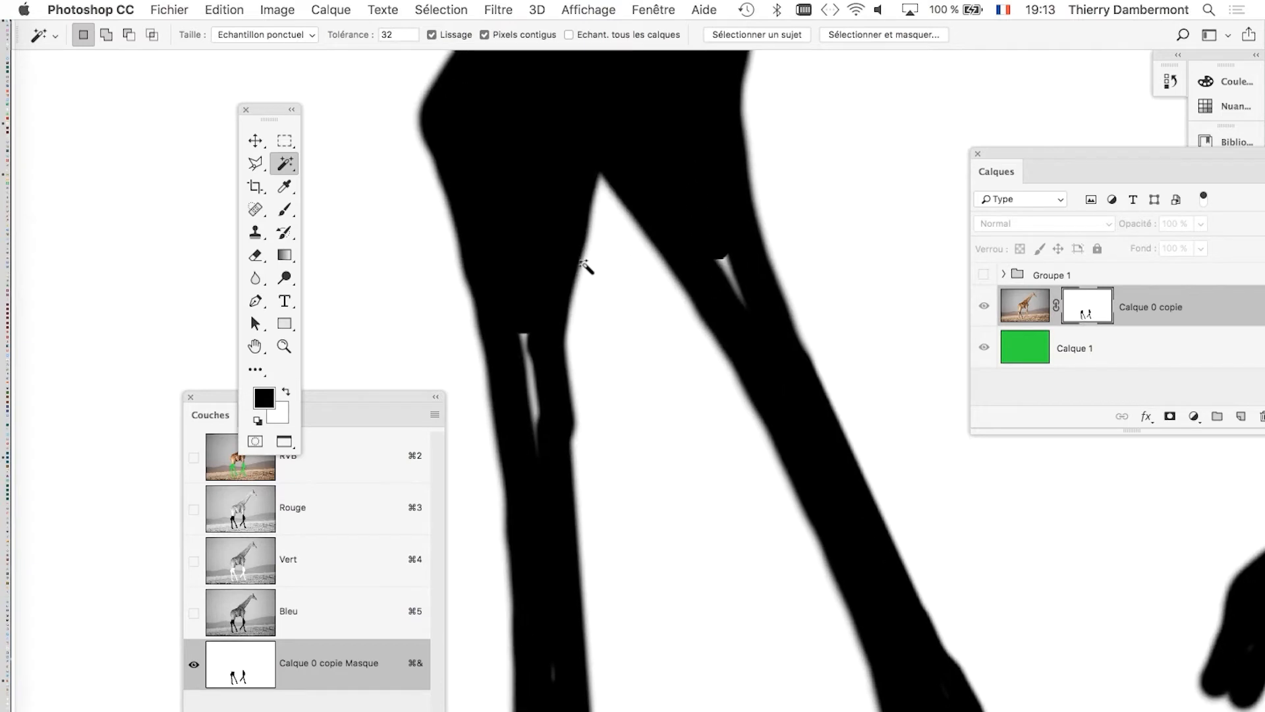
scroll(592, 296, up, 2)
click(285, 209)
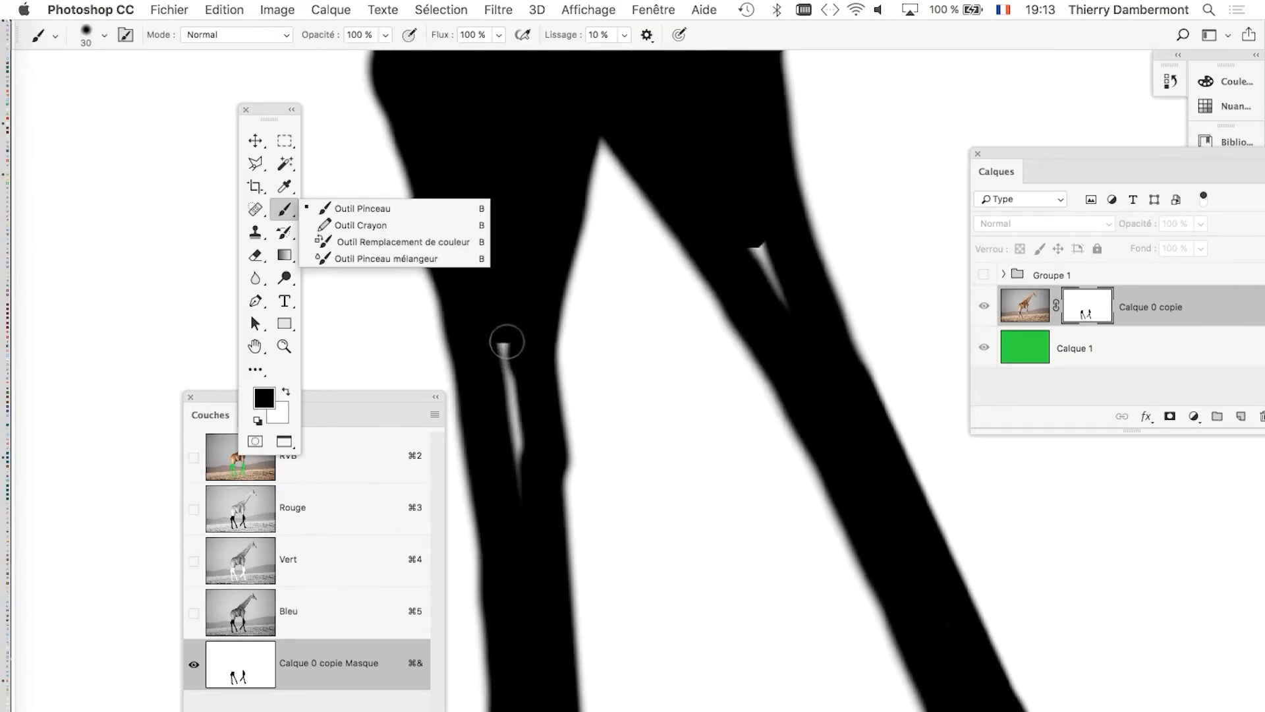
drag(502, 342, 520, 480)
drag(775, 318, 791, 288)
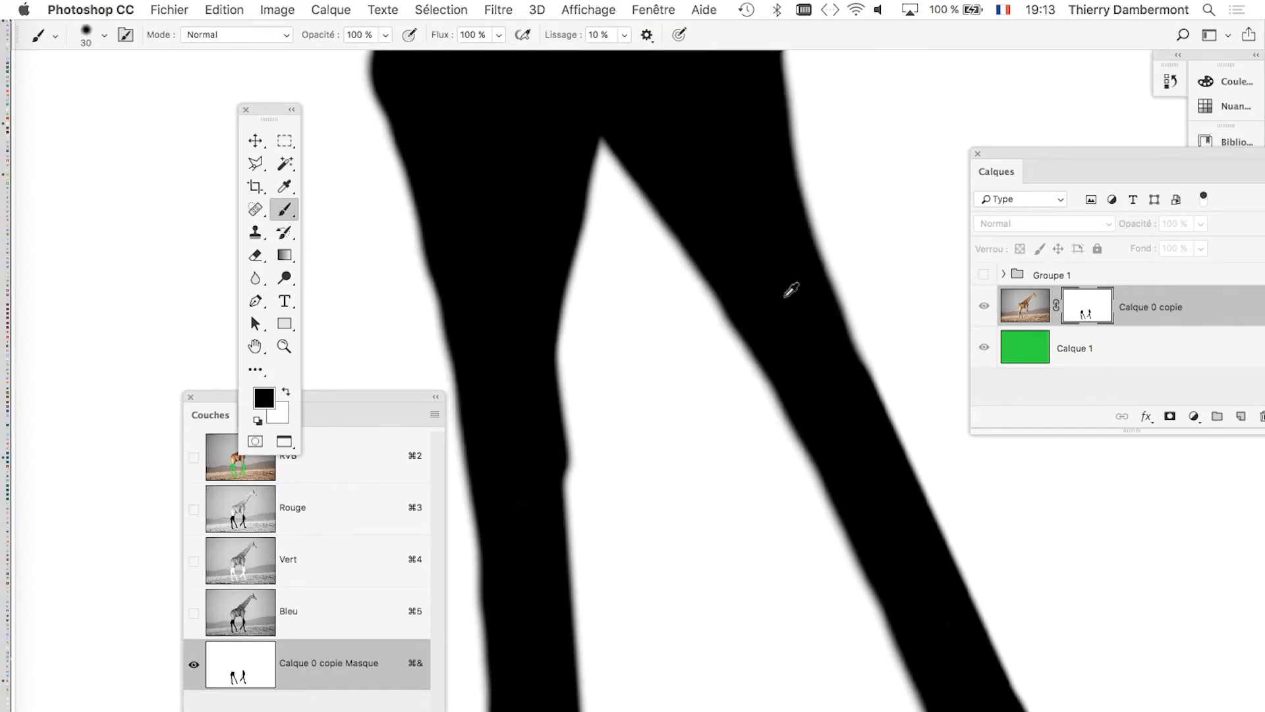
Save the document as a new Photoshop version named giraffe-03.psd in the giraffe folder.
scroll(791, 288, down, 5)
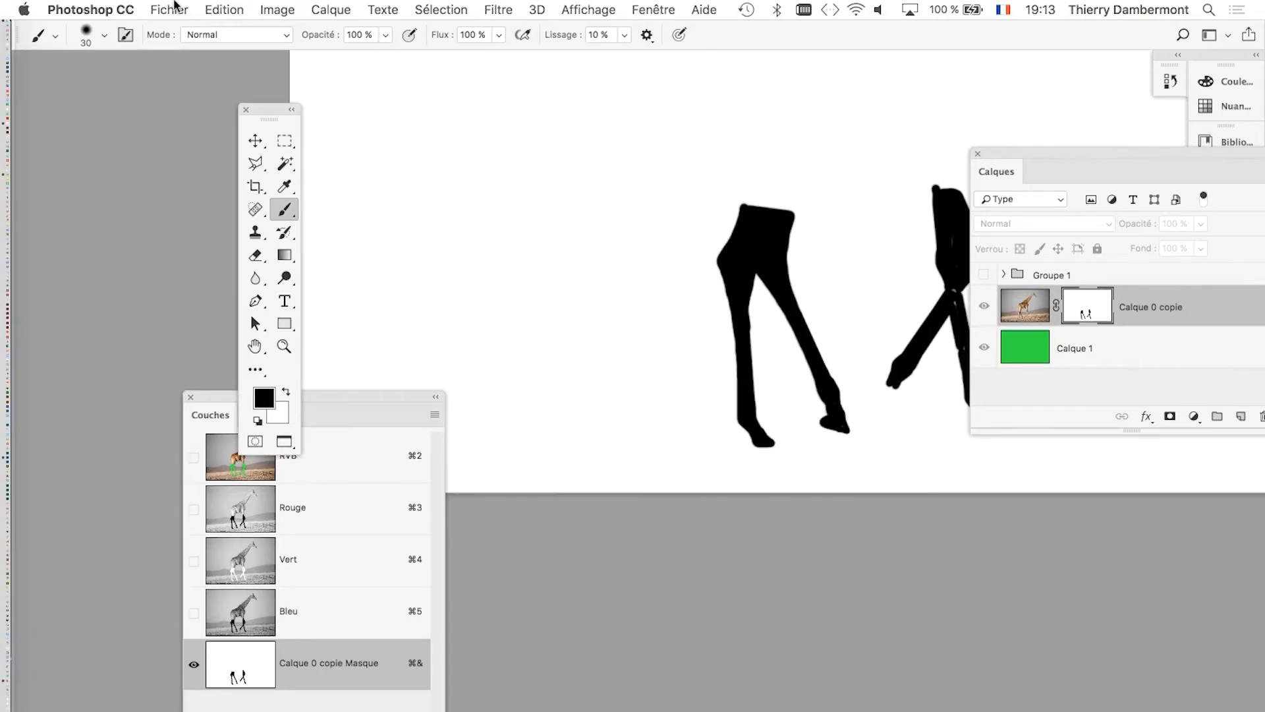
click(169, 9)
click(191, 190)
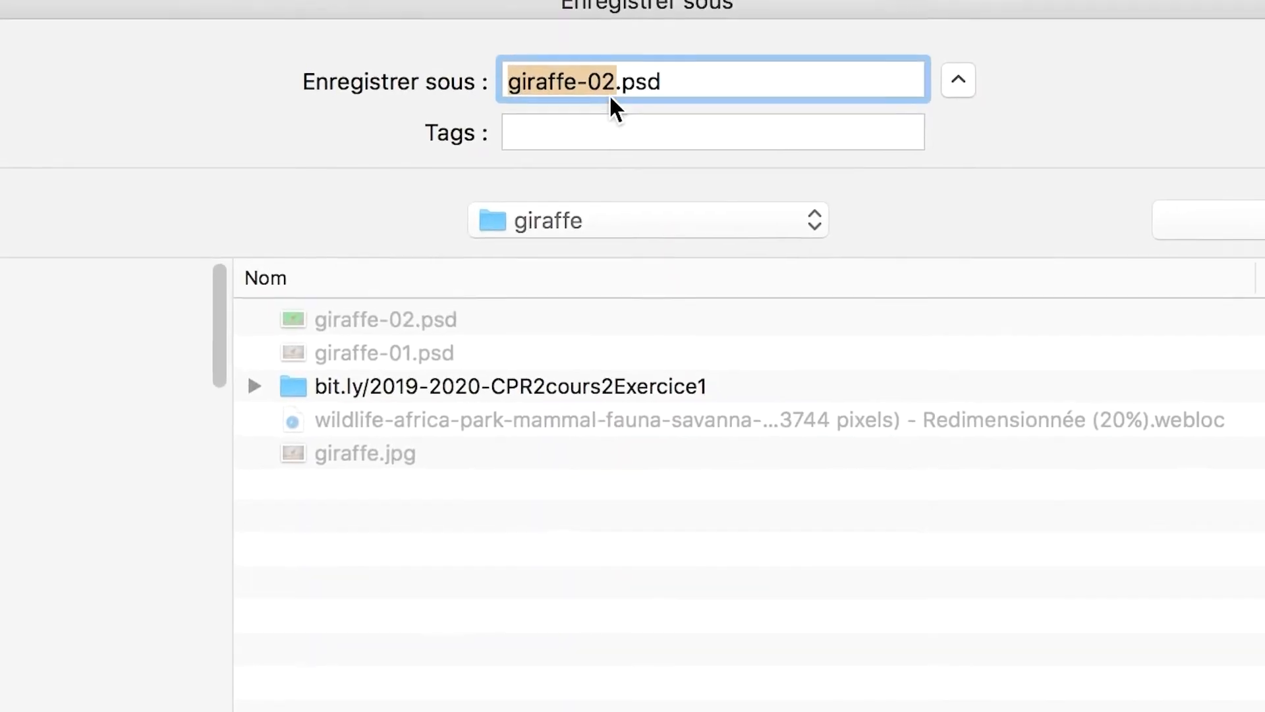
click(614, 84)
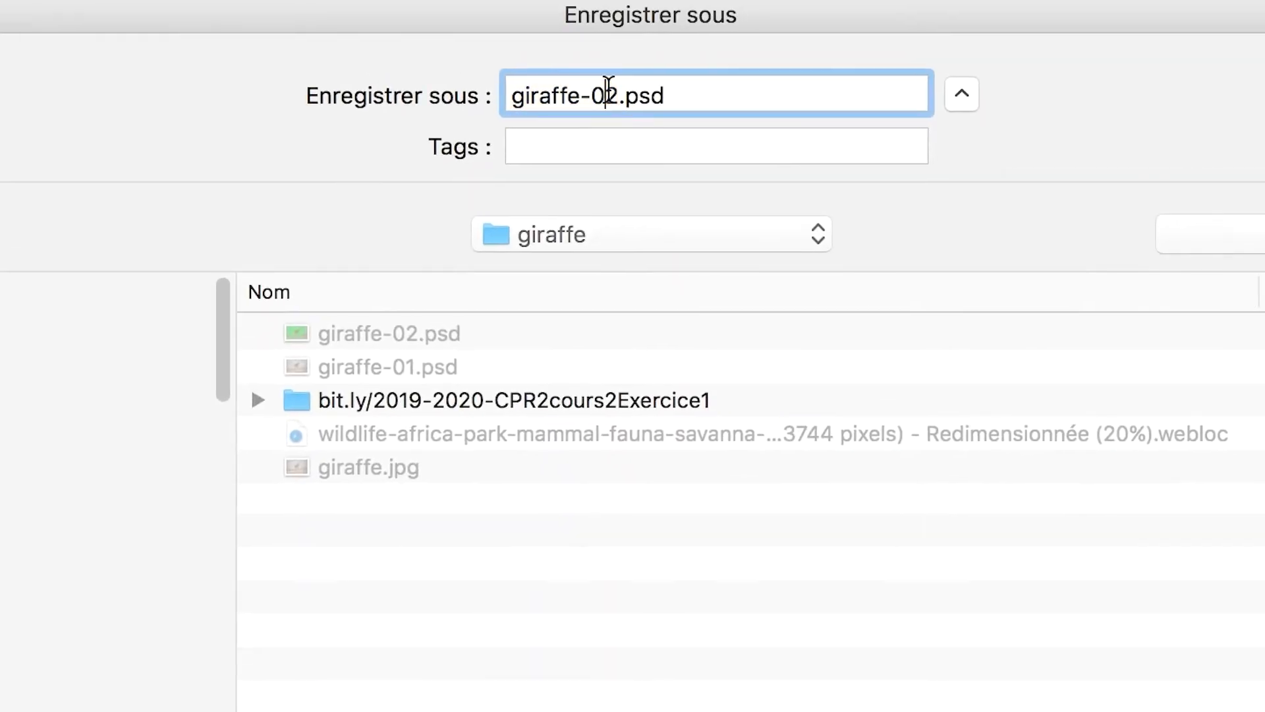
key(shift+Right)
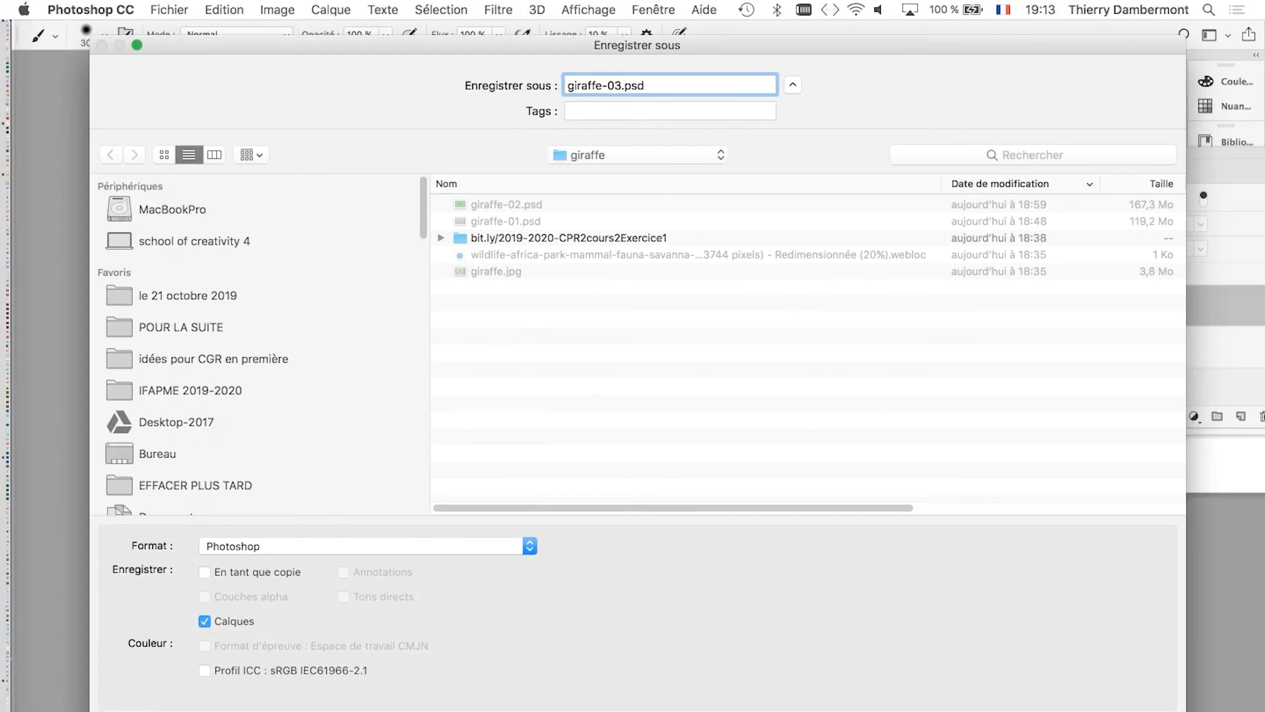
key(Return)
key(Return)
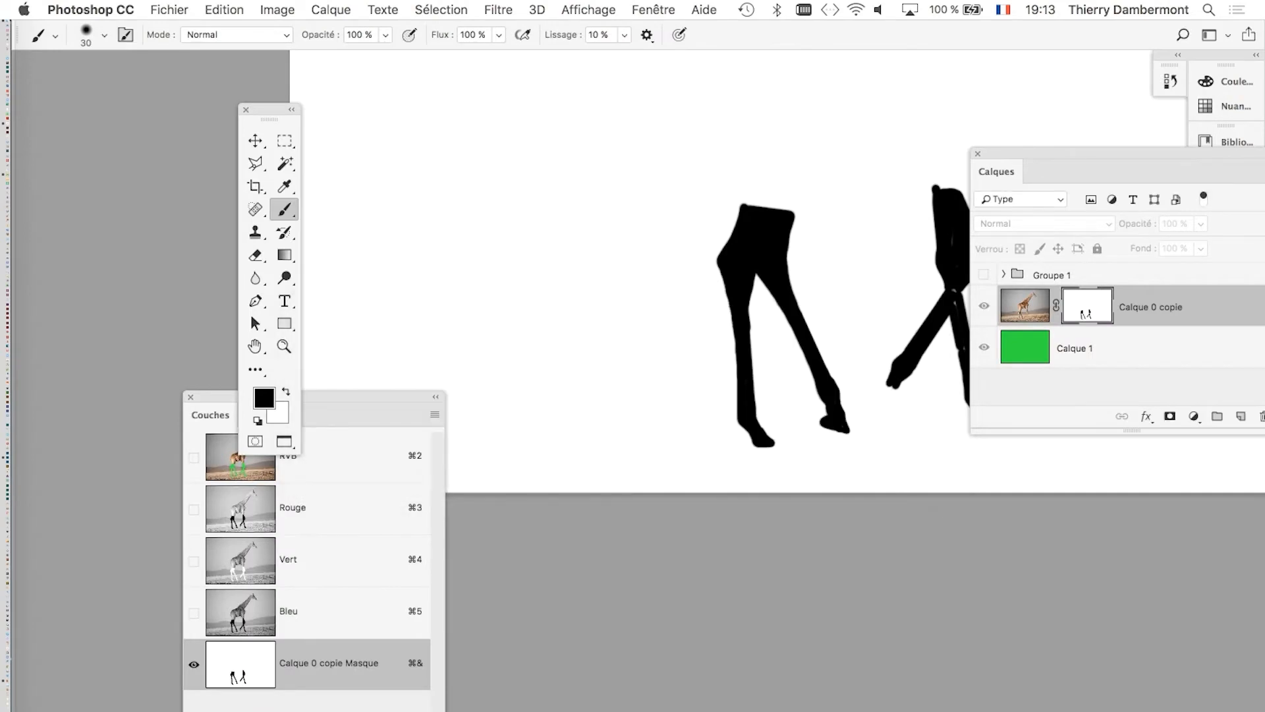
Inspect the black leg shapes in the layer mask and return to the composite image view.
scroll(637, 282, right, 5)
scroll(637, 282, up, 5)
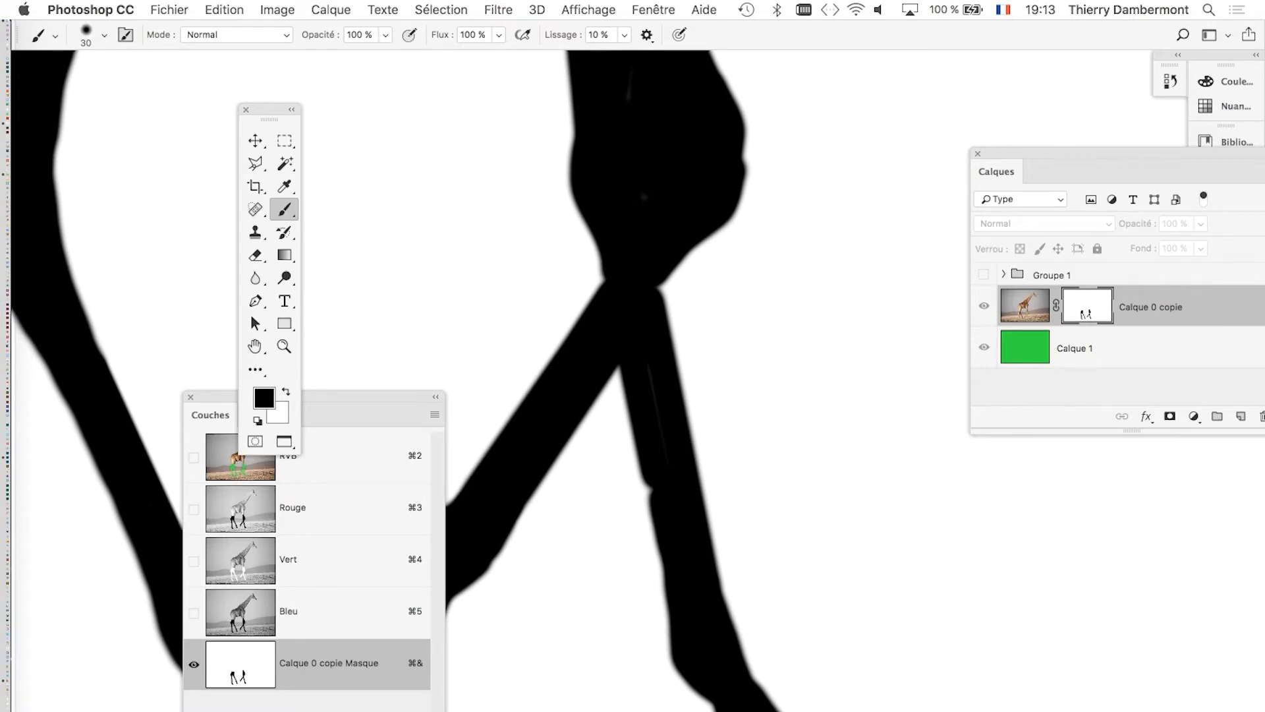
scroll(718, 369, down, 4)
scroll(719, 369, left, 4)
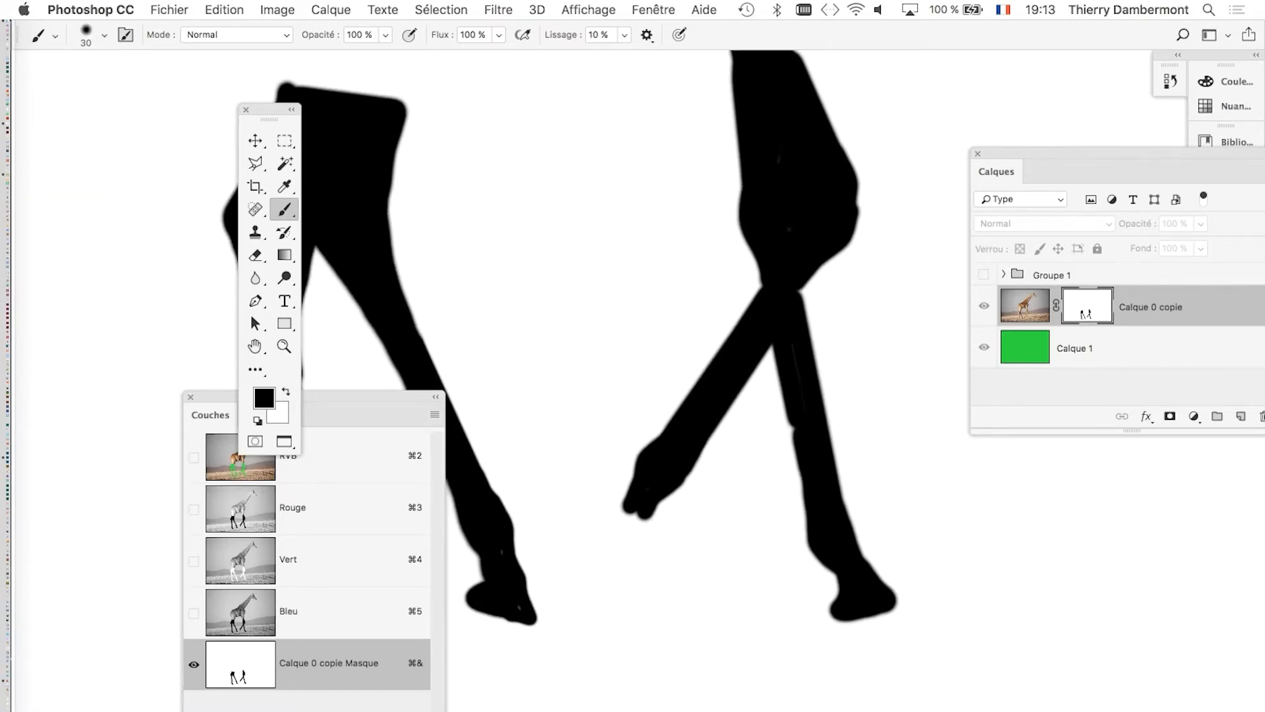
scroll(718, 369, left, 4)
scroll(718, 369, down, 2)
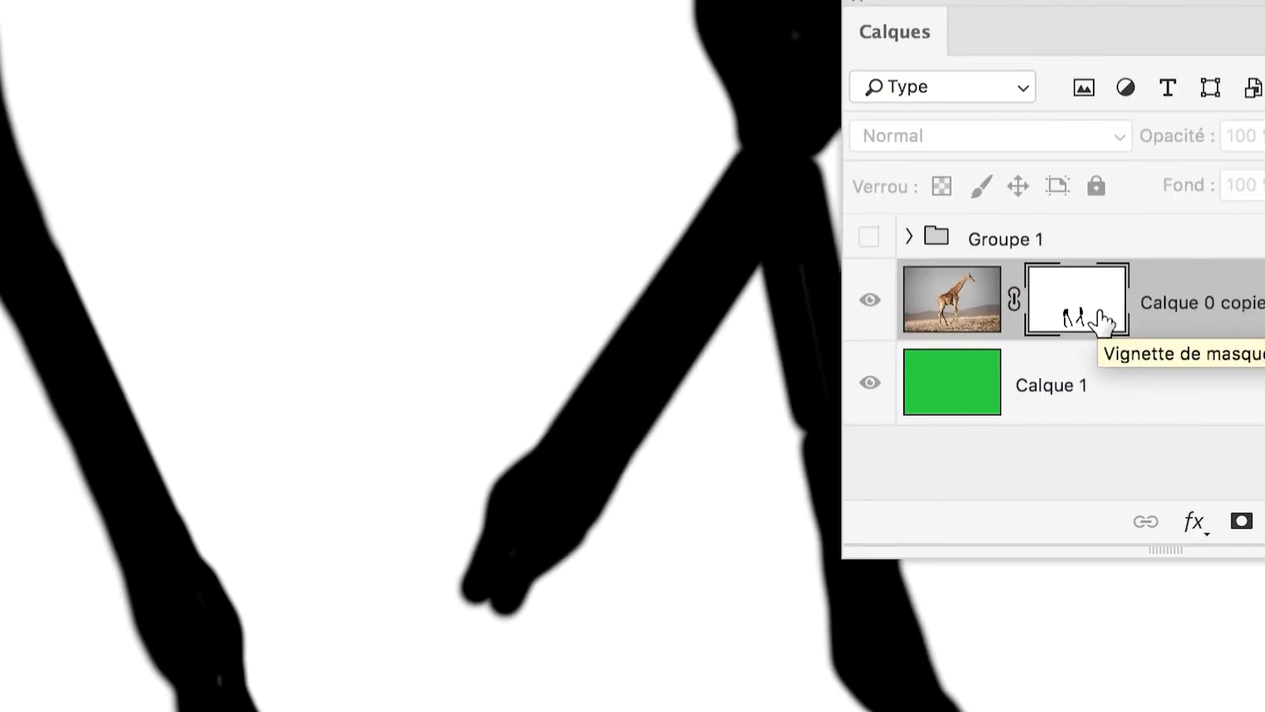
alt+click(1102, 321)
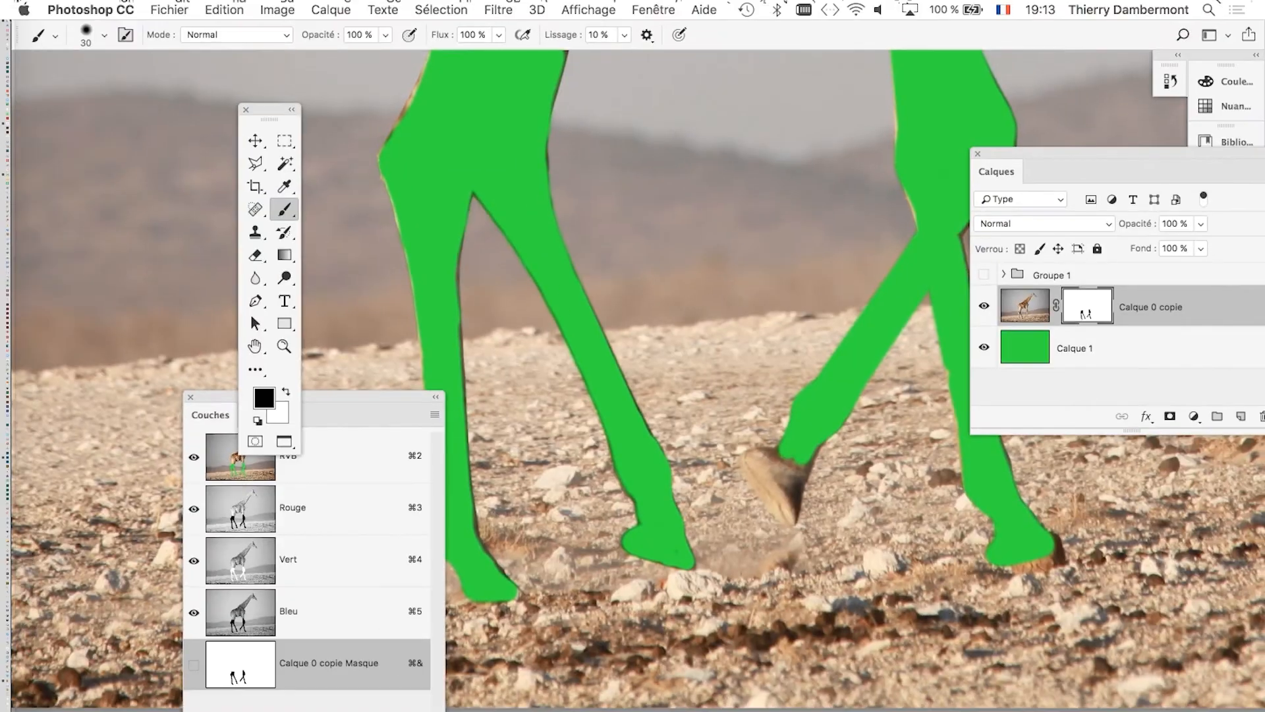
Move the floating toolbox and the Couches panel away from the giraffe's legs.
scroll(631, 291, down, 5)
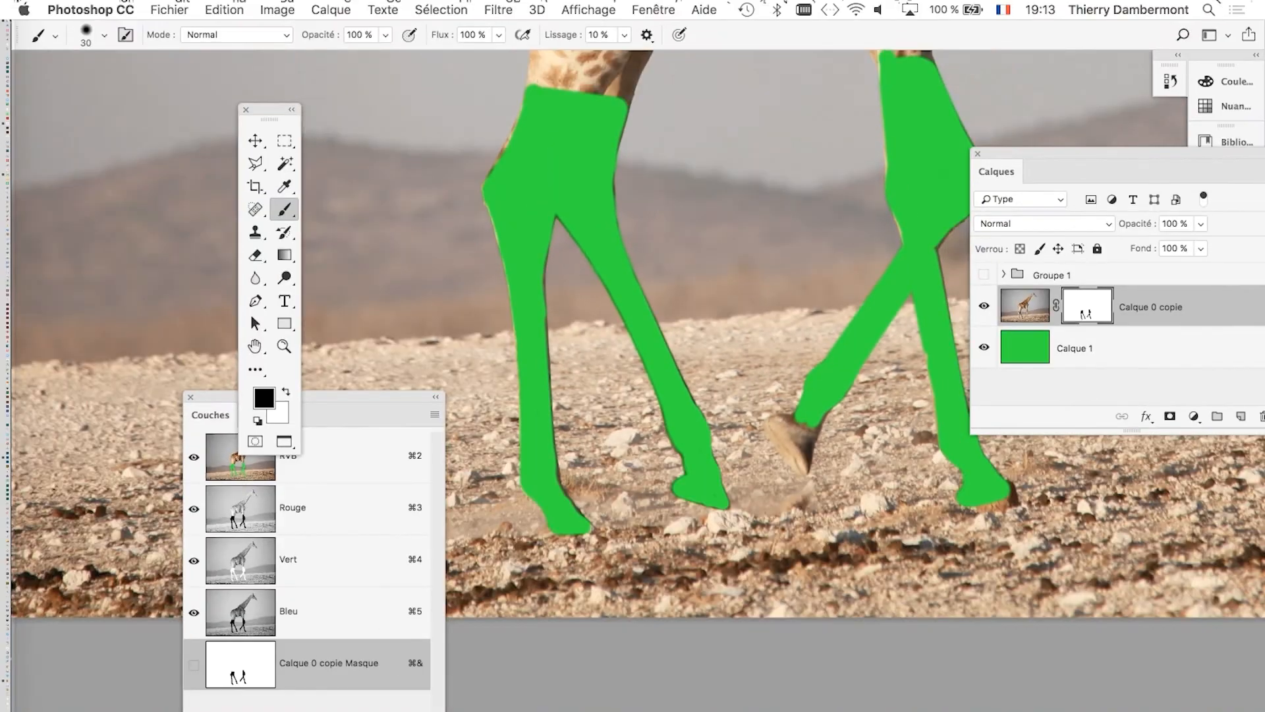
scroll(854, 307, down, 3)
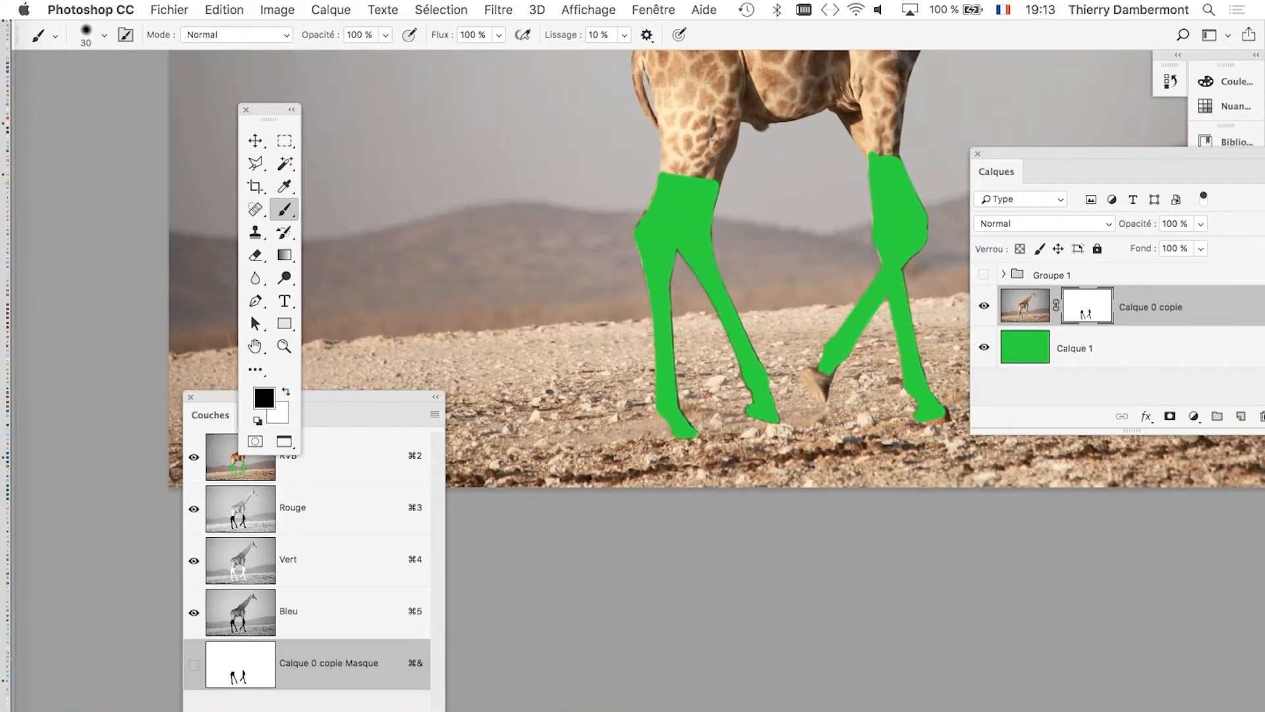
drag(854, 308, 744, 390)
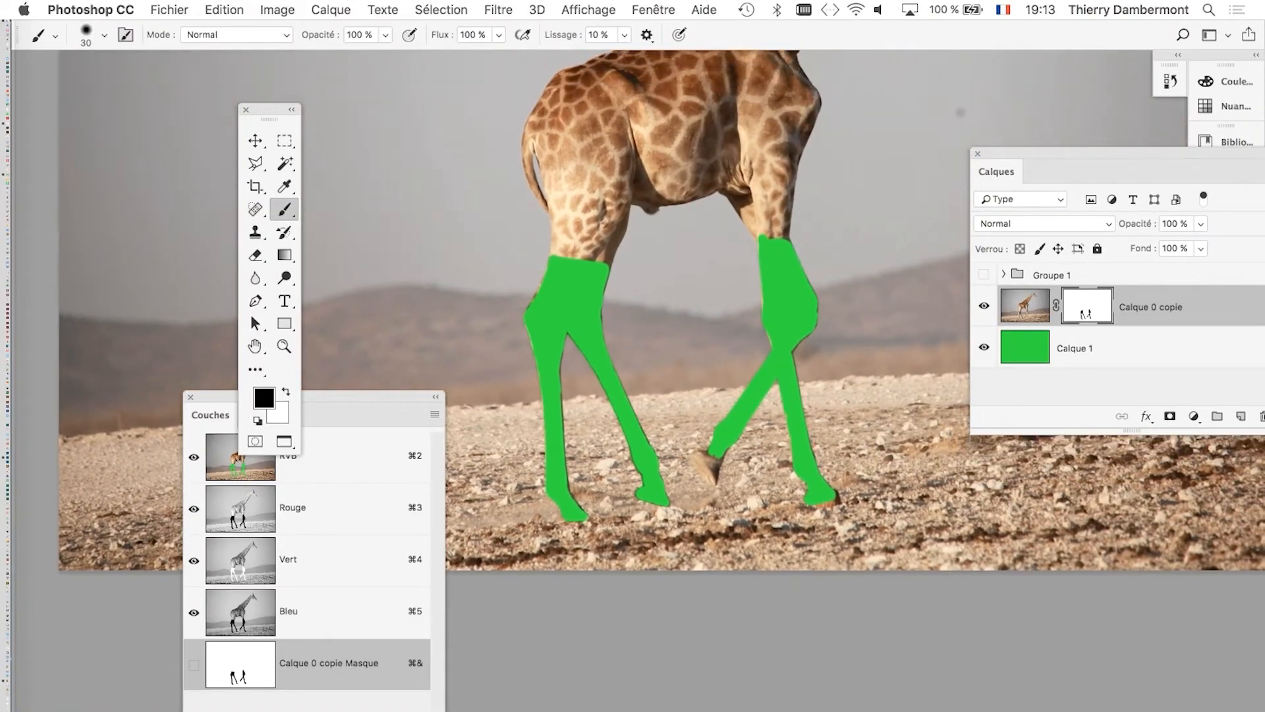
drag(269, 109, 75, 72)
drag(309, 396, 264, 246)
scroll(693, 362, up, 2)
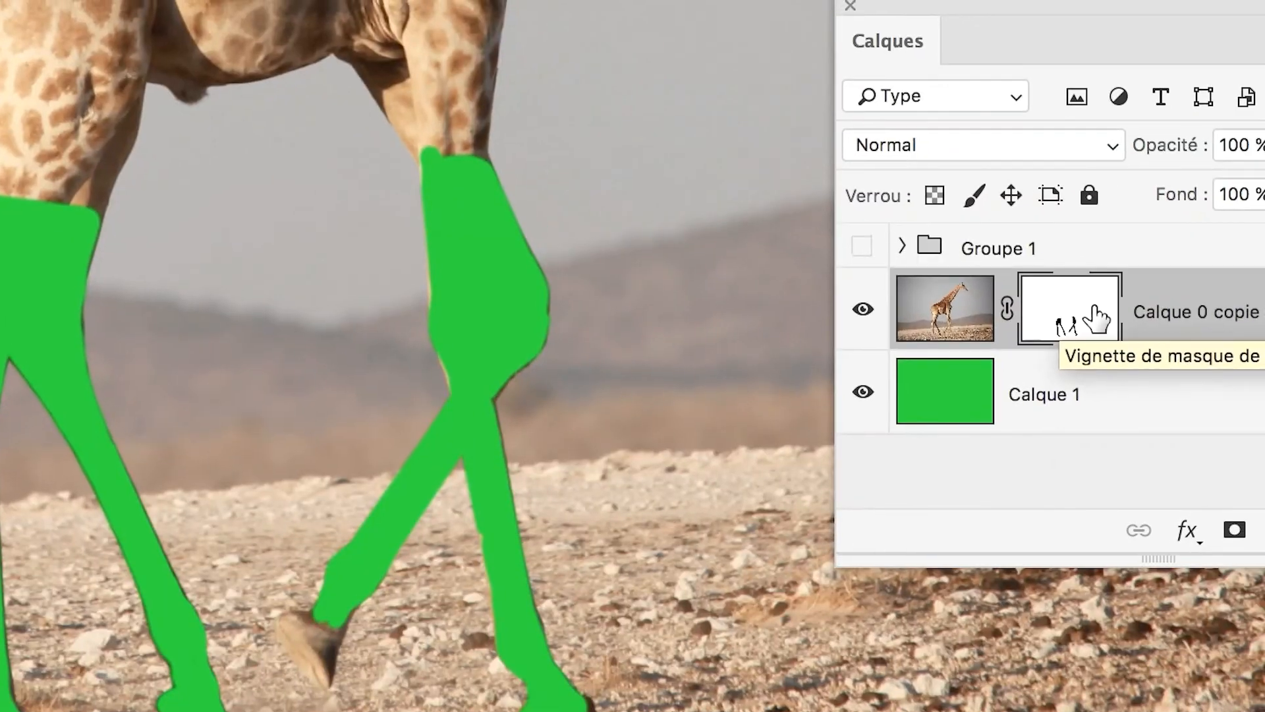
Display the Calque 0 copie layer mask alone, invert it, and return to the composite image view.
alt+click(1099, 311)
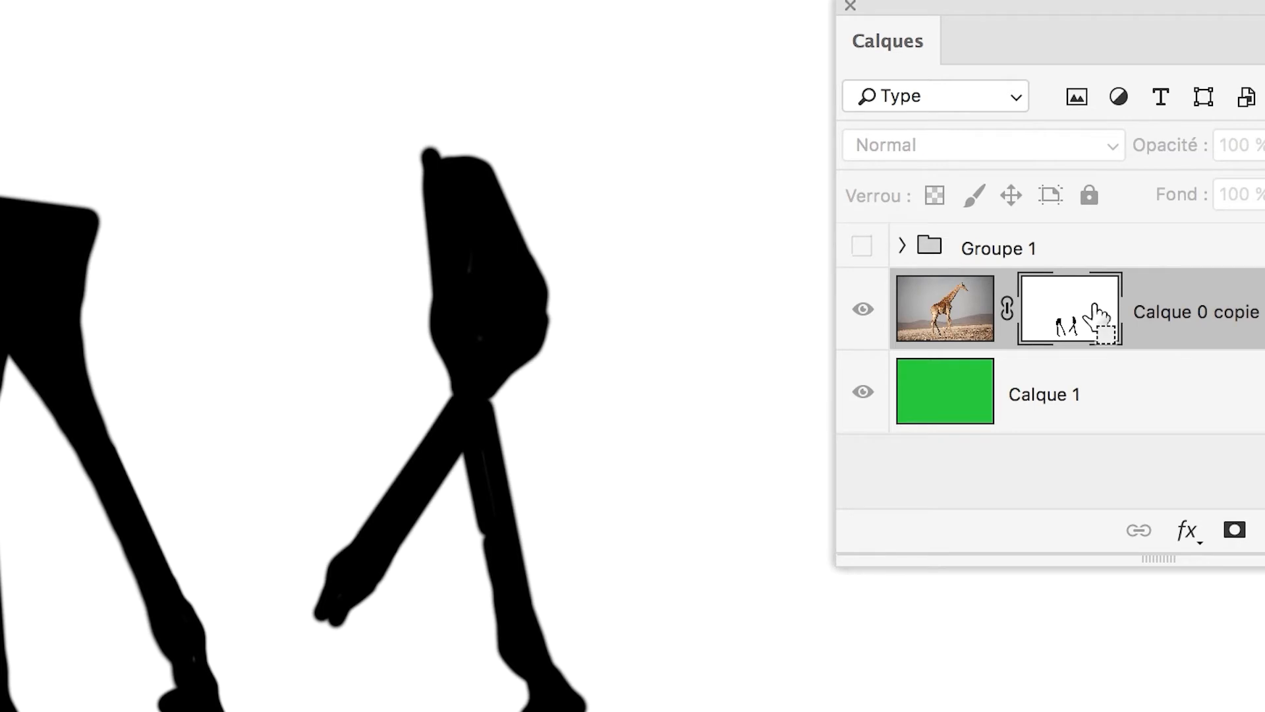
key(super+i)
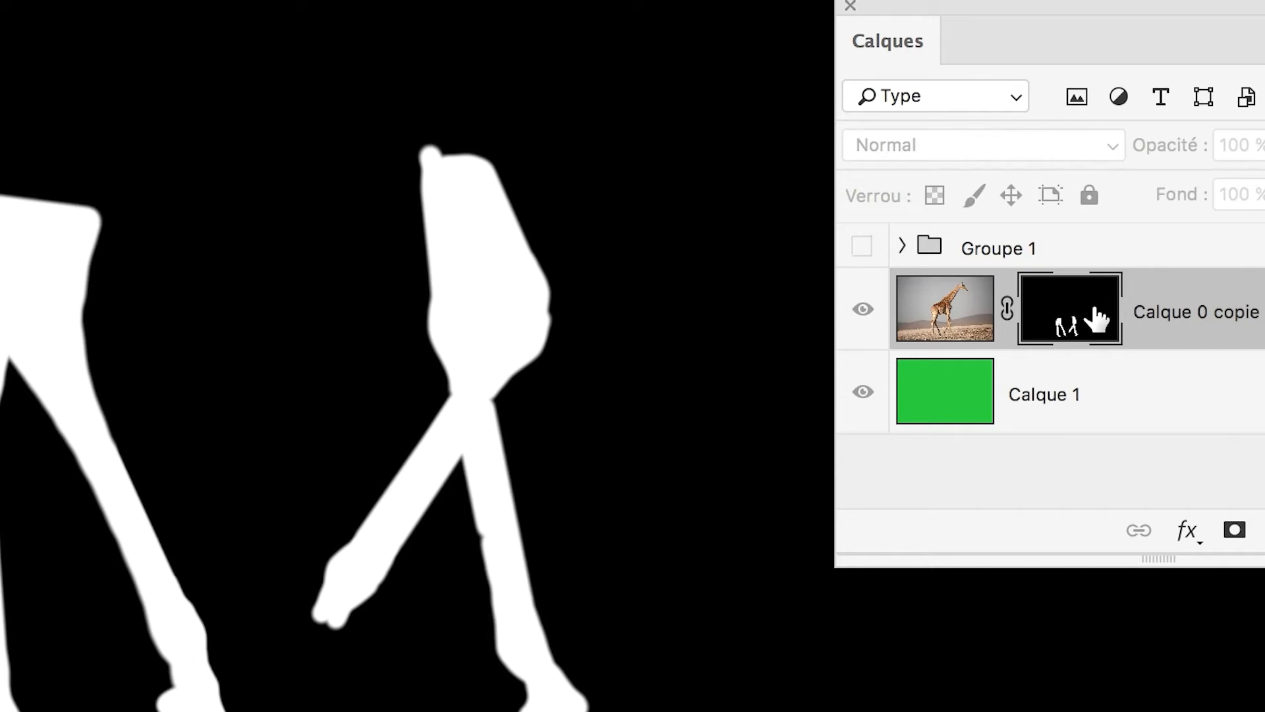
alt+click(1098, 319)
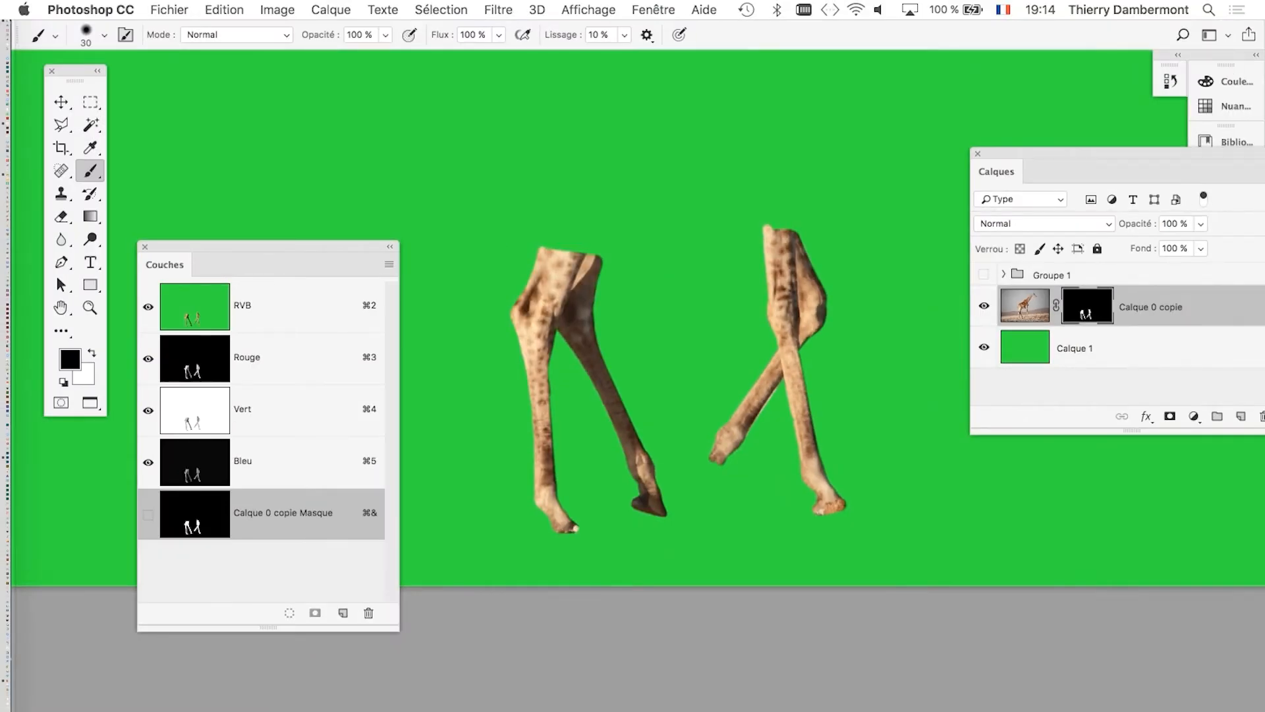
click(288, 9)
mouse_move(297, 58)
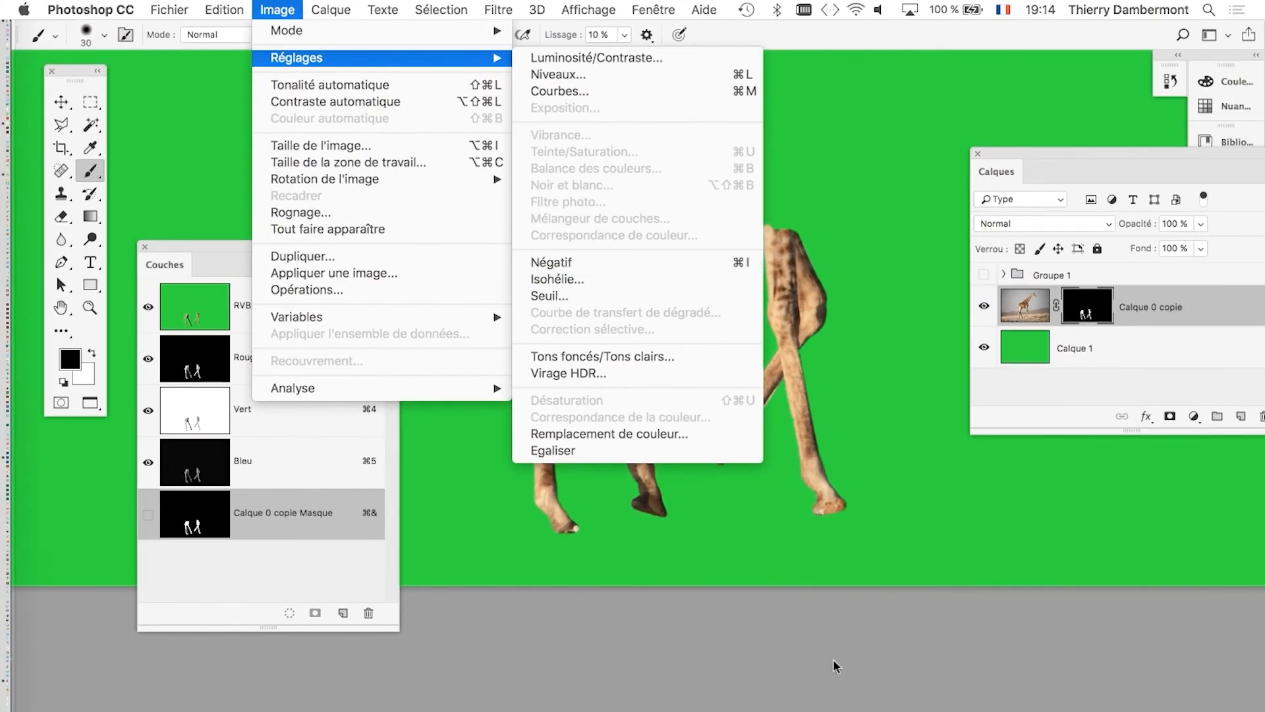
click(834, 660)
Save the inverted-mask document as a new version named giraffe-04.psd.
click(171, 9)
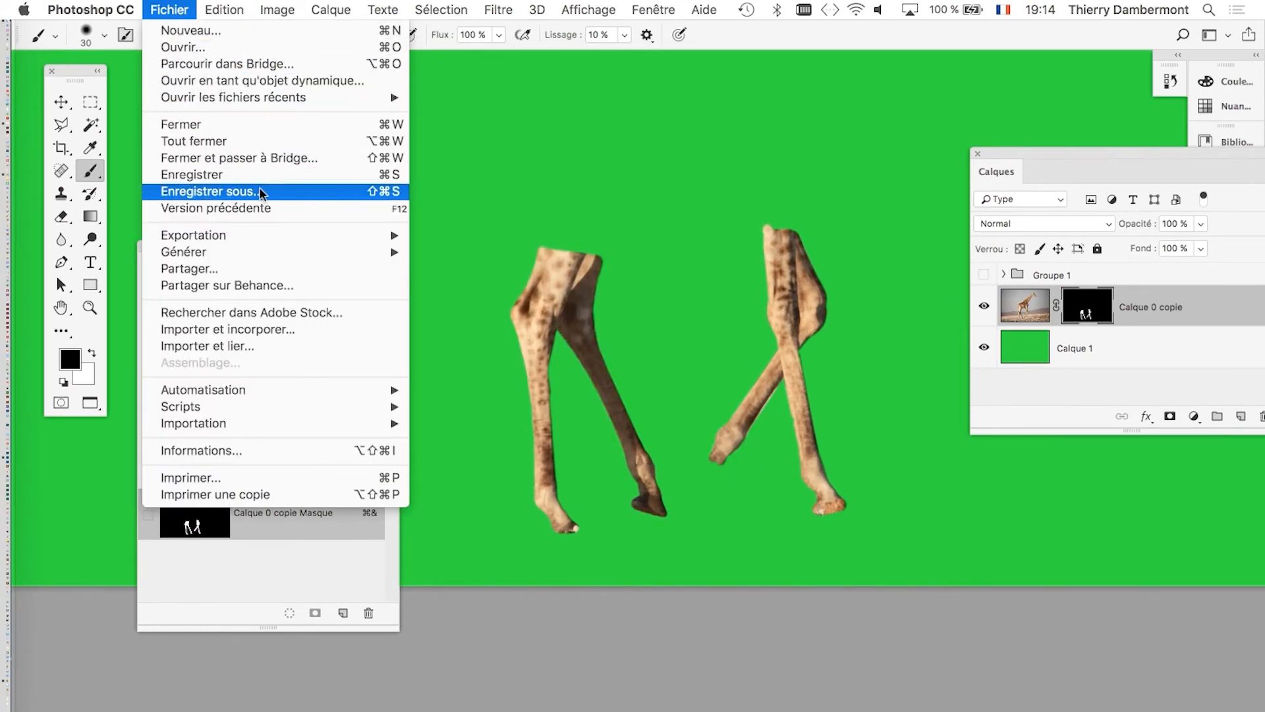
click(191, 191)
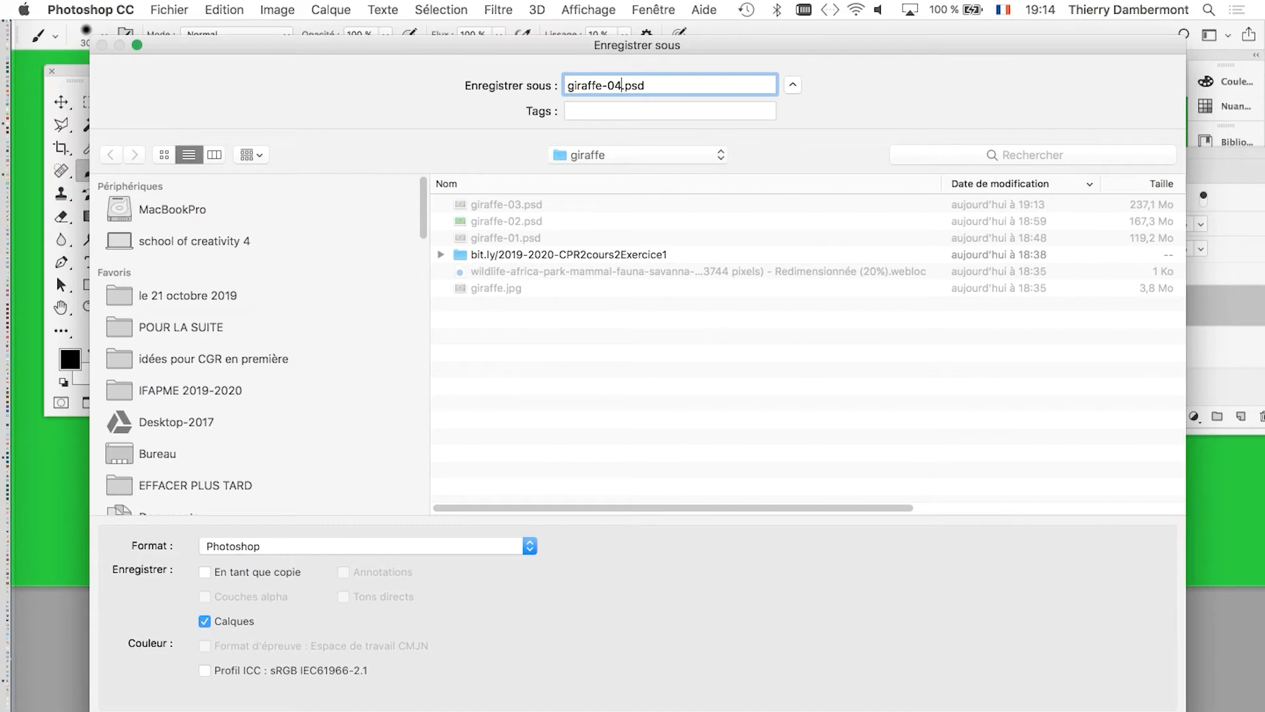
key(Return)
click(897, 327)
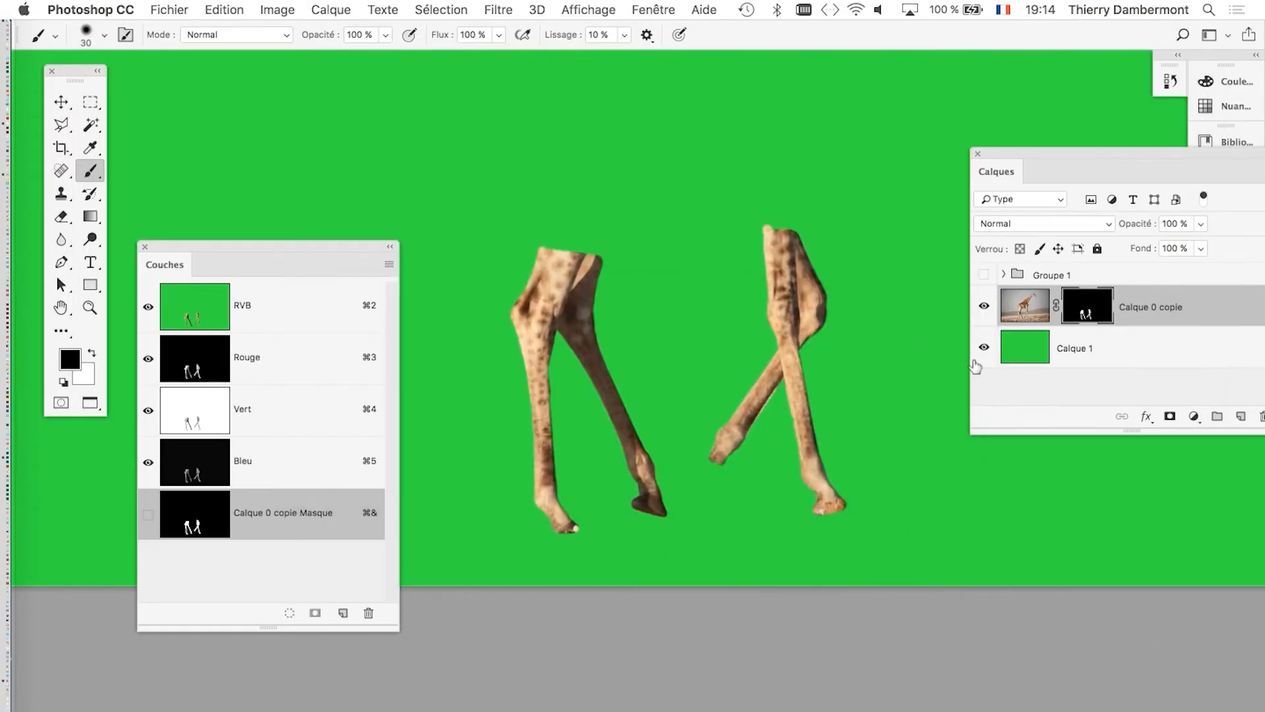
Reposition the Couches and Calques panels so the whole image and both panels can be seen together.
scroll(678, 377, down, 5)
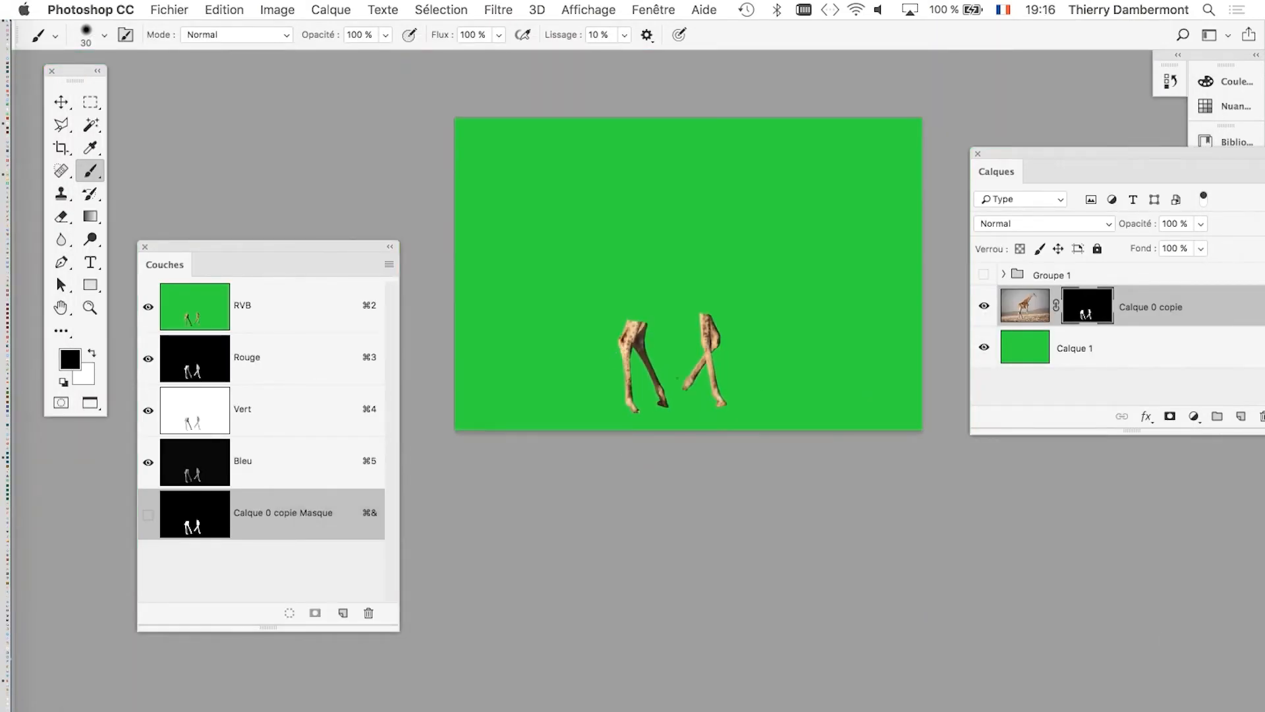
scroll(565, 184, right, 5)
scroll(565, 183, down, 2)
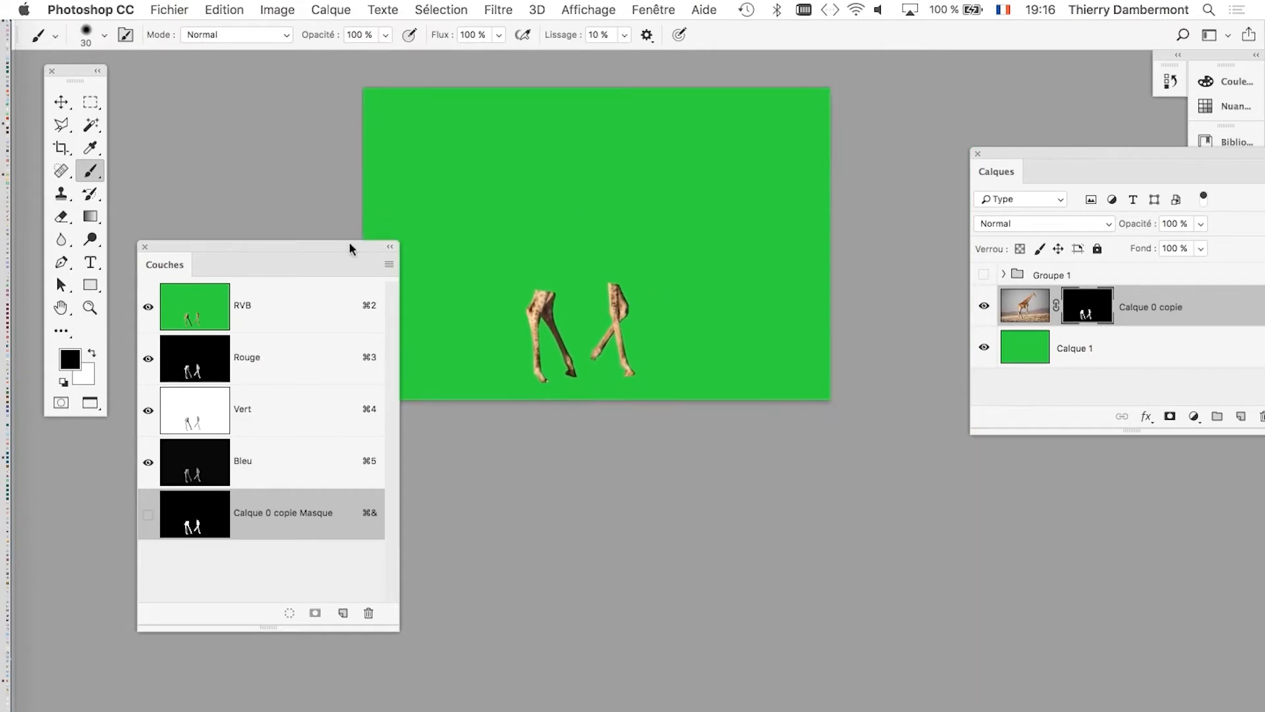
drag(350, 243, 290, 182)
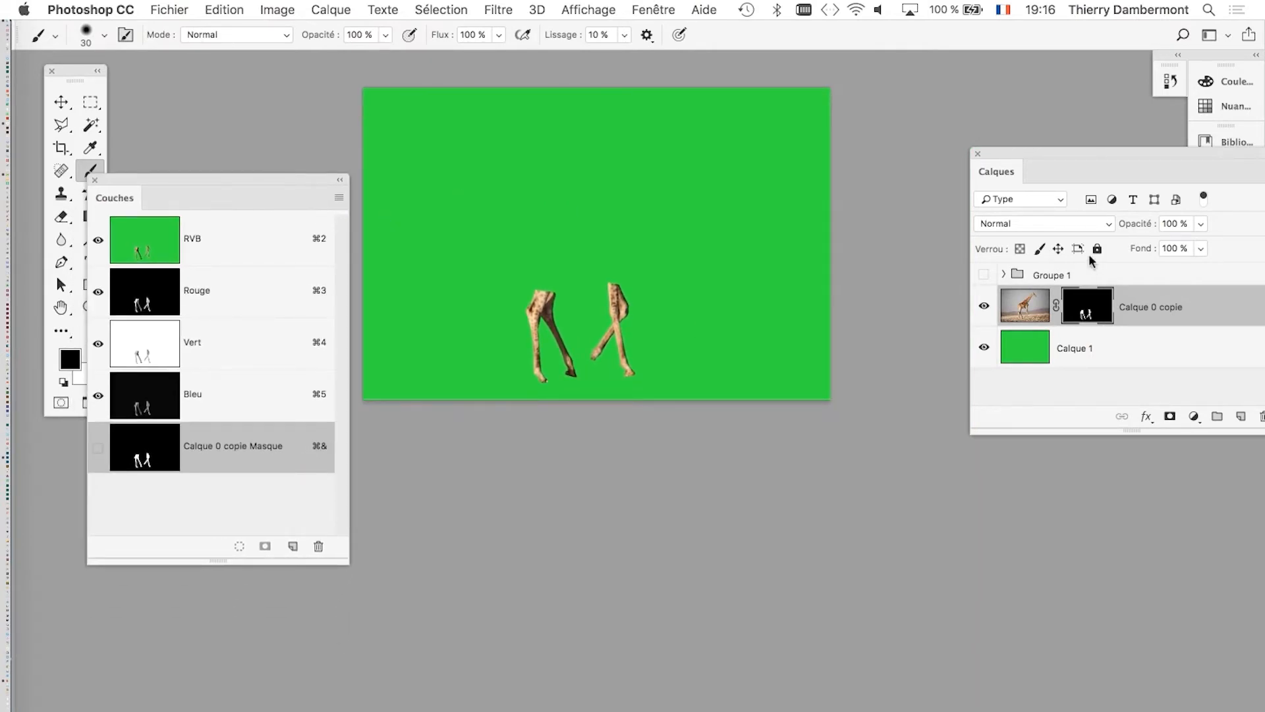
drag(1026, 155, 948, 131)
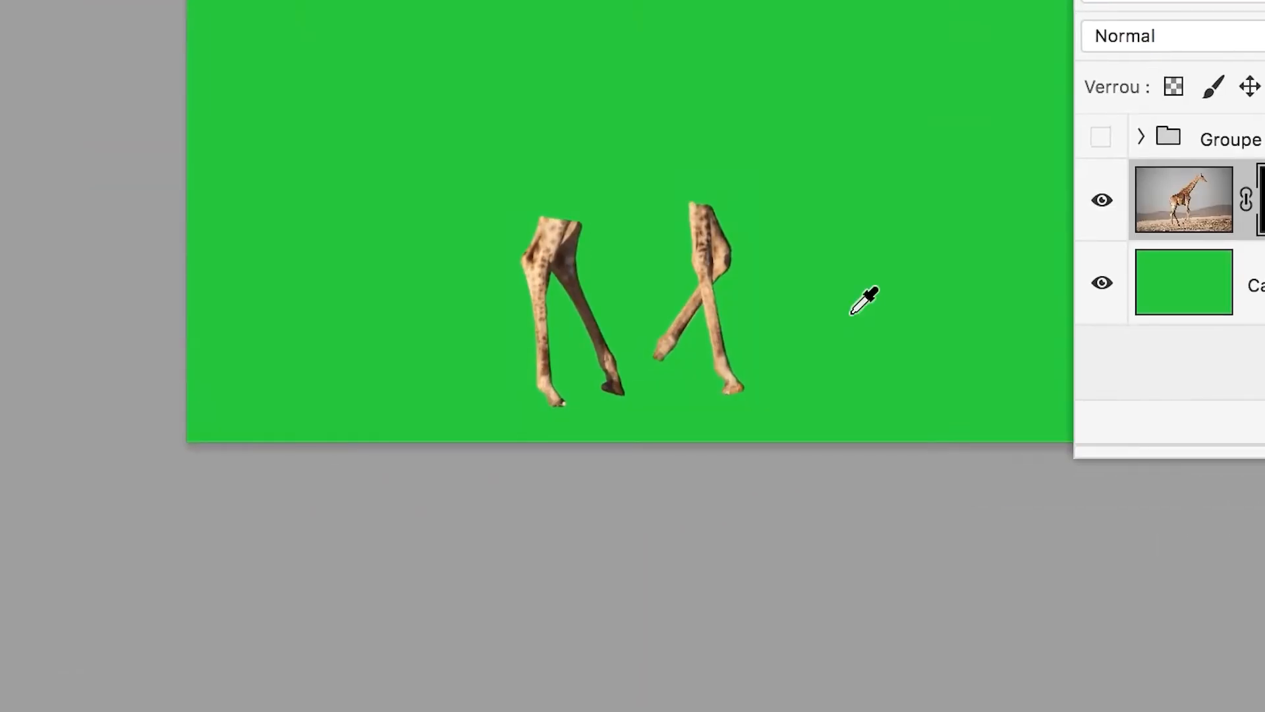
Disable and re-enable the Calque 0 copie layer mask repeatedly to compare the isolated legs with the full photo.
scroll(861, 311, up, 5)
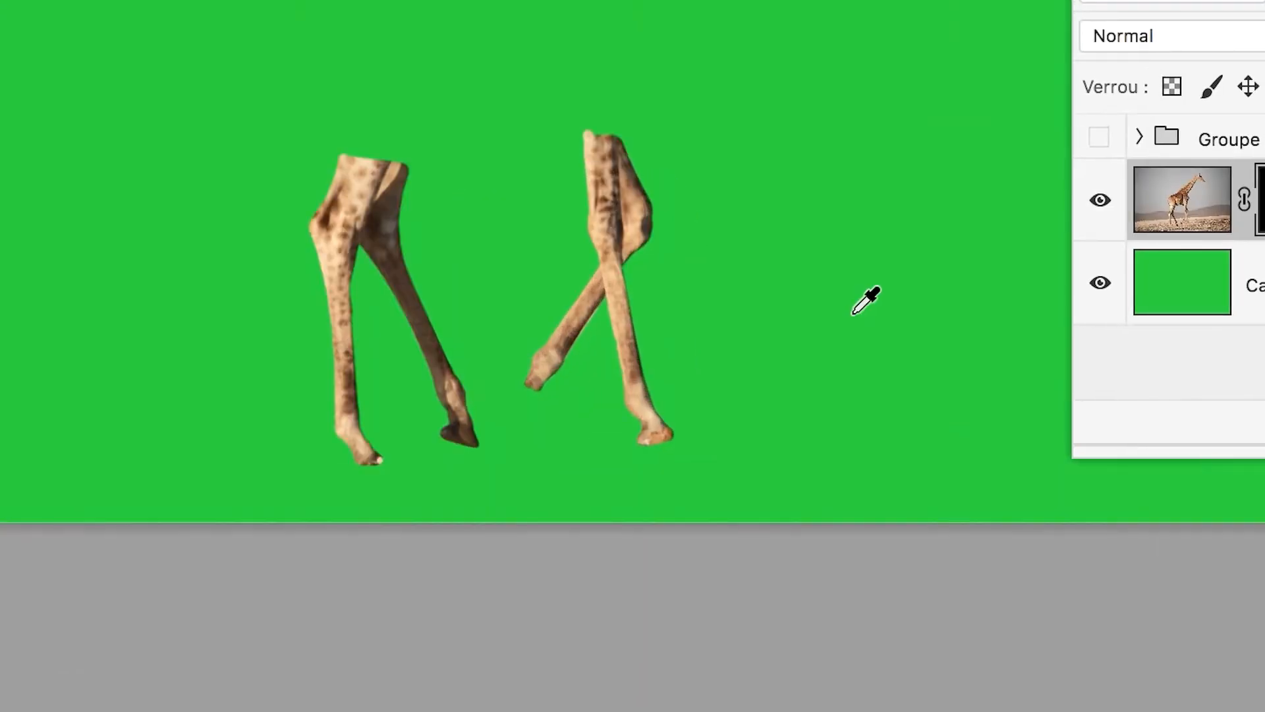
drag(774, 317, 976, 269)
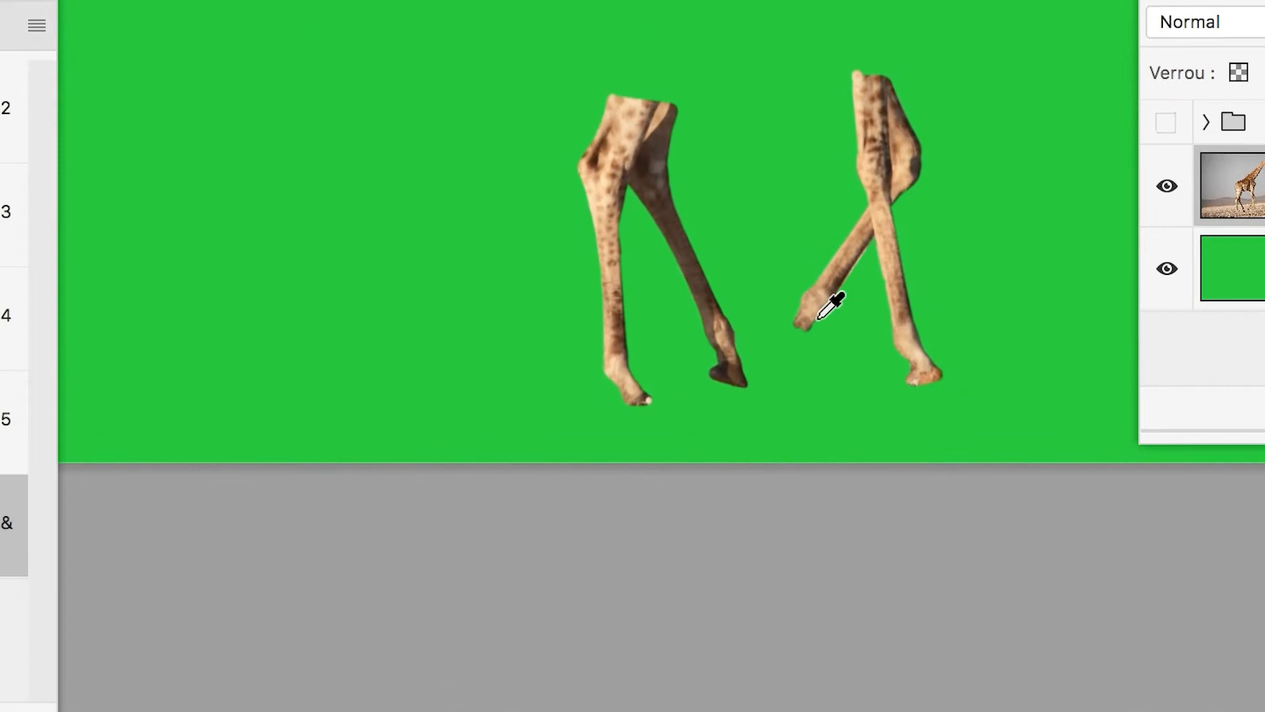
scroll(819, 317, up, 4)
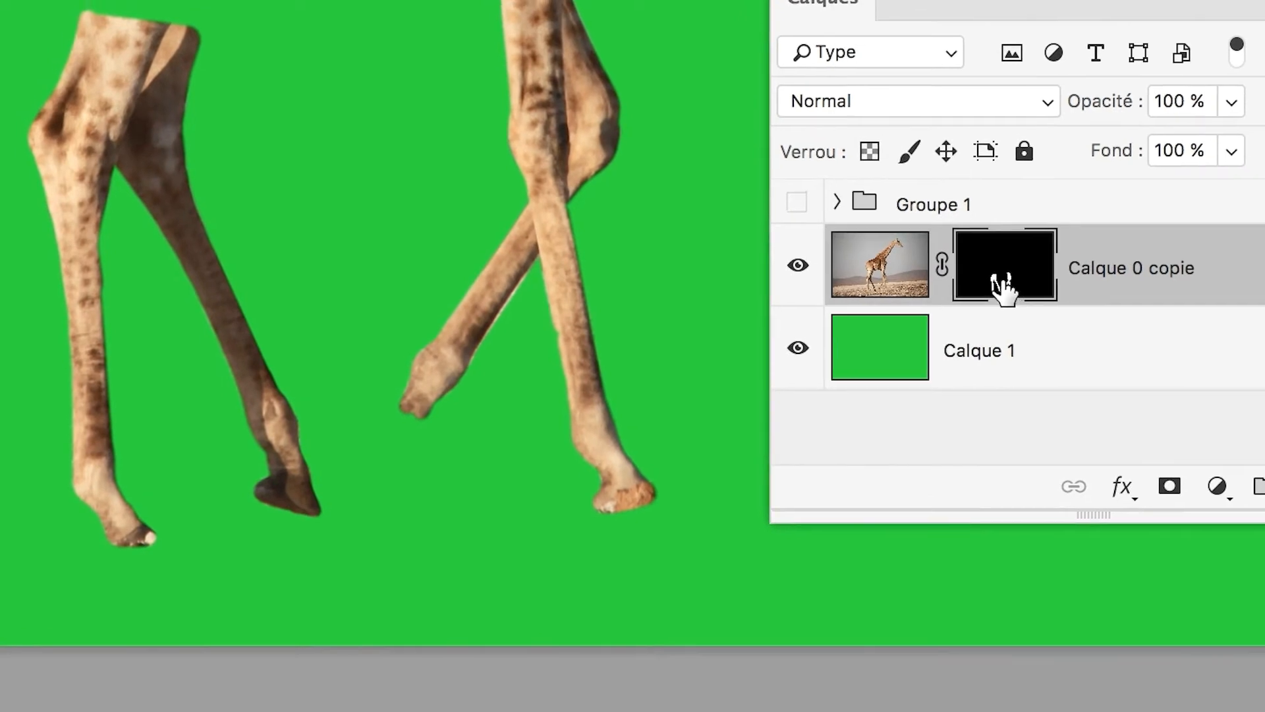
shift+click(1001, 280)
shift+click(1003, 282)
shift+click(1003, 282)
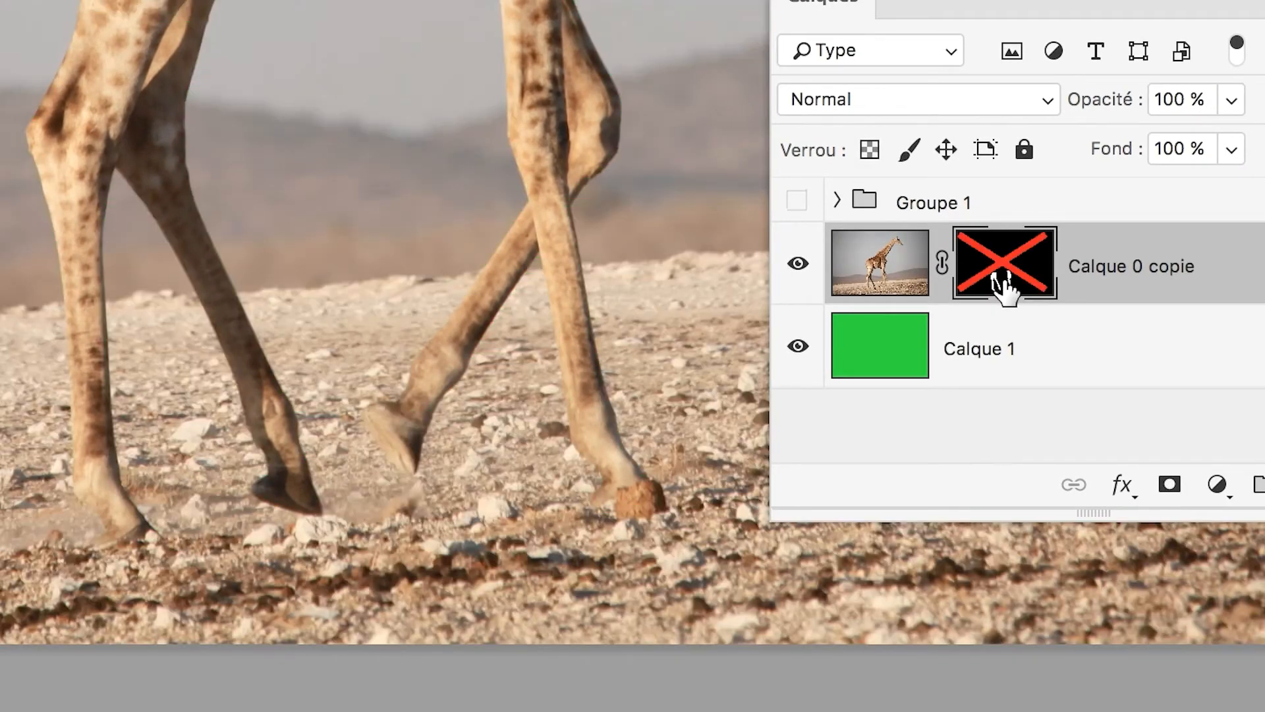
shift+click(1003, 282)
shift+click(1003, 283)
shift+click(1003, 283)
shift+click(1003, 283)
shift+click(1003, 283)
shift+click(1003, 284)
shift+click(1003, 283)
shift+click(1003, 284)
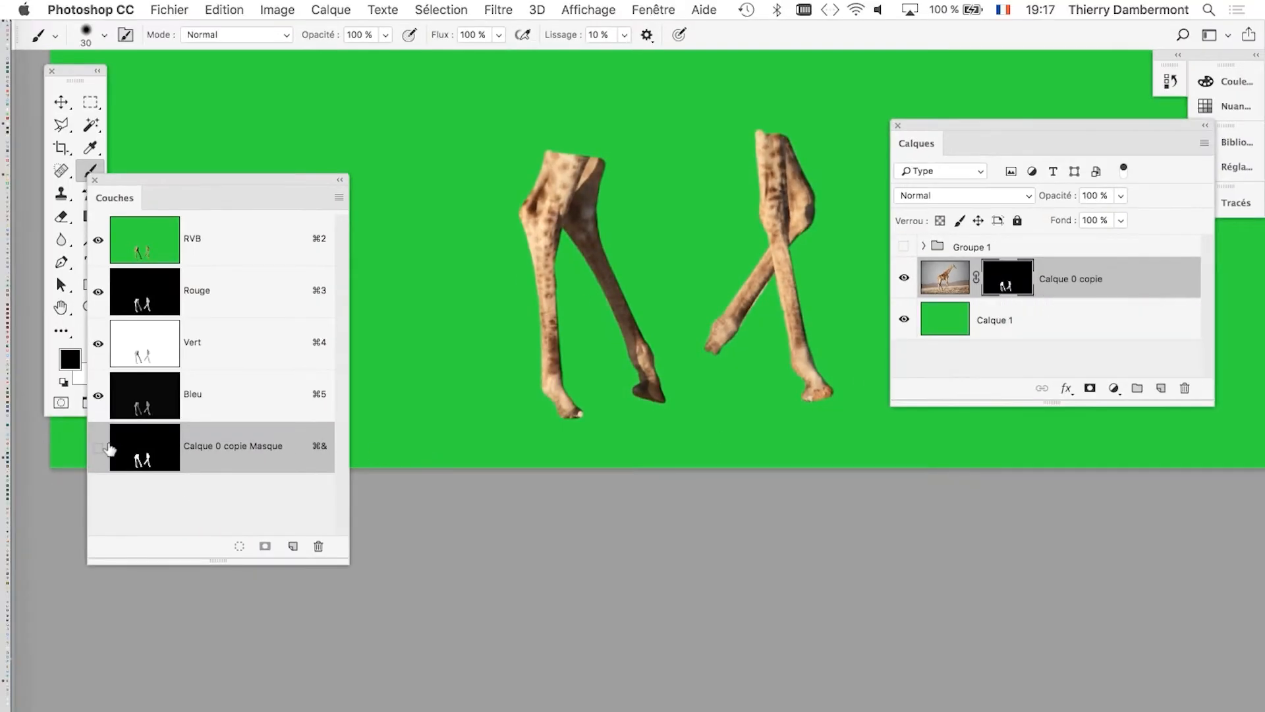
Show the Calque 0 copie mask channel as an overlay on the image and disable the layer mask.
click(99, 447)
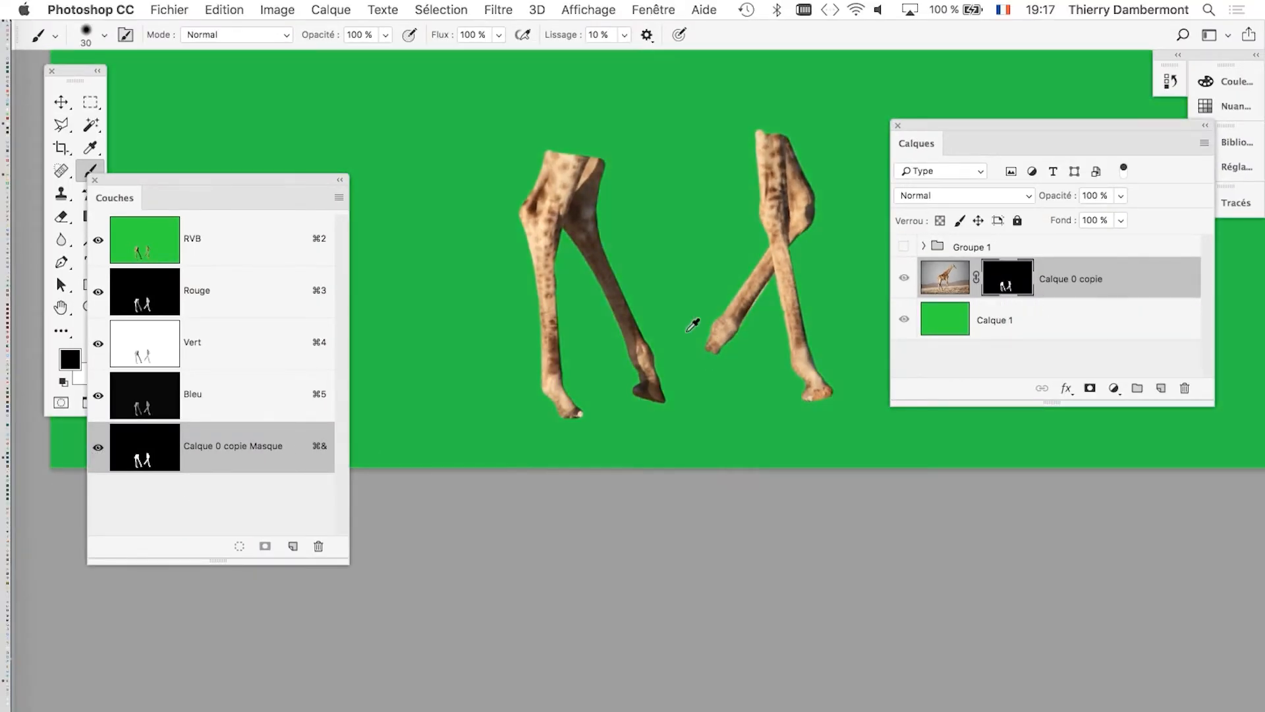
scroll(694, 323, up, 5)
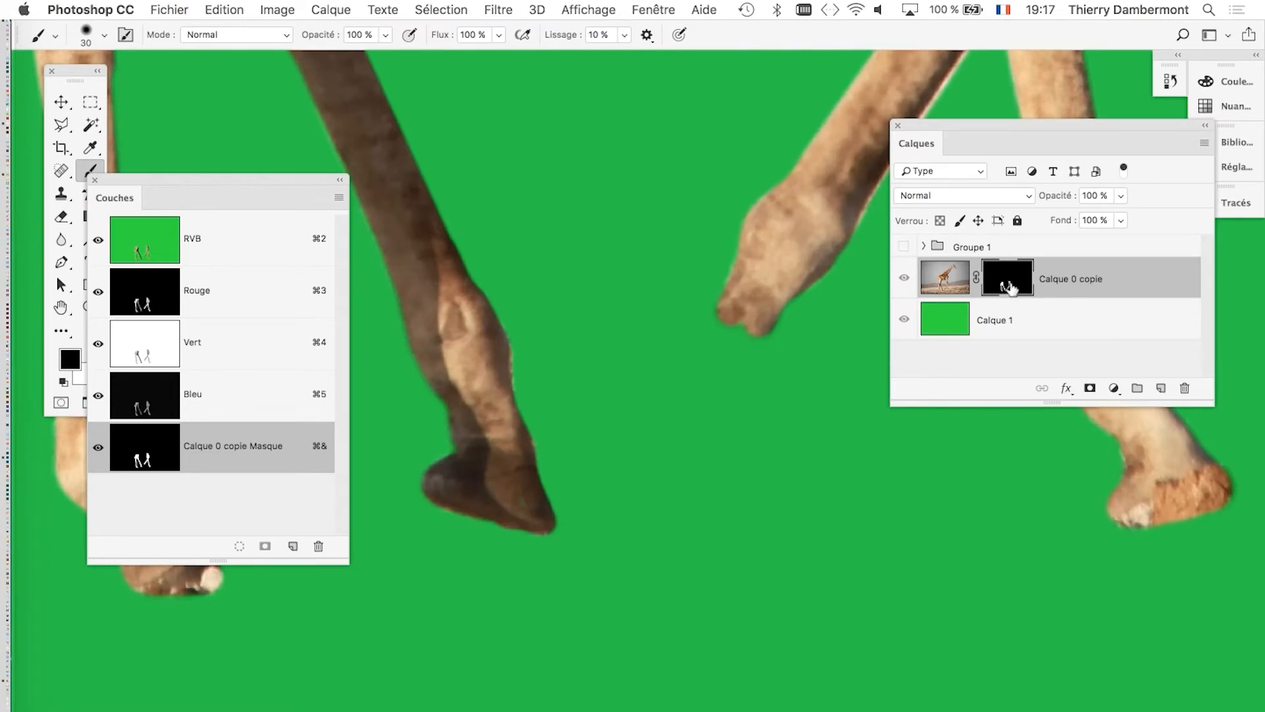
shift+click(1010, 287)
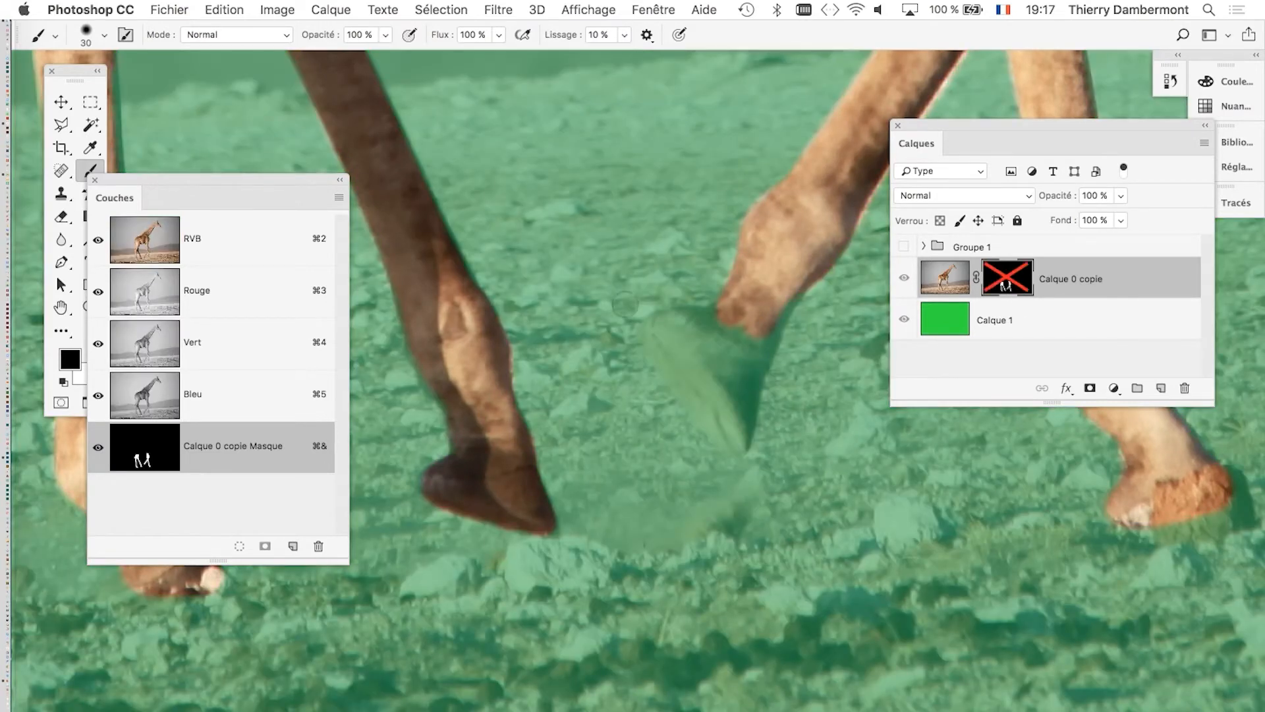
scroll(729, 328, up, 2)
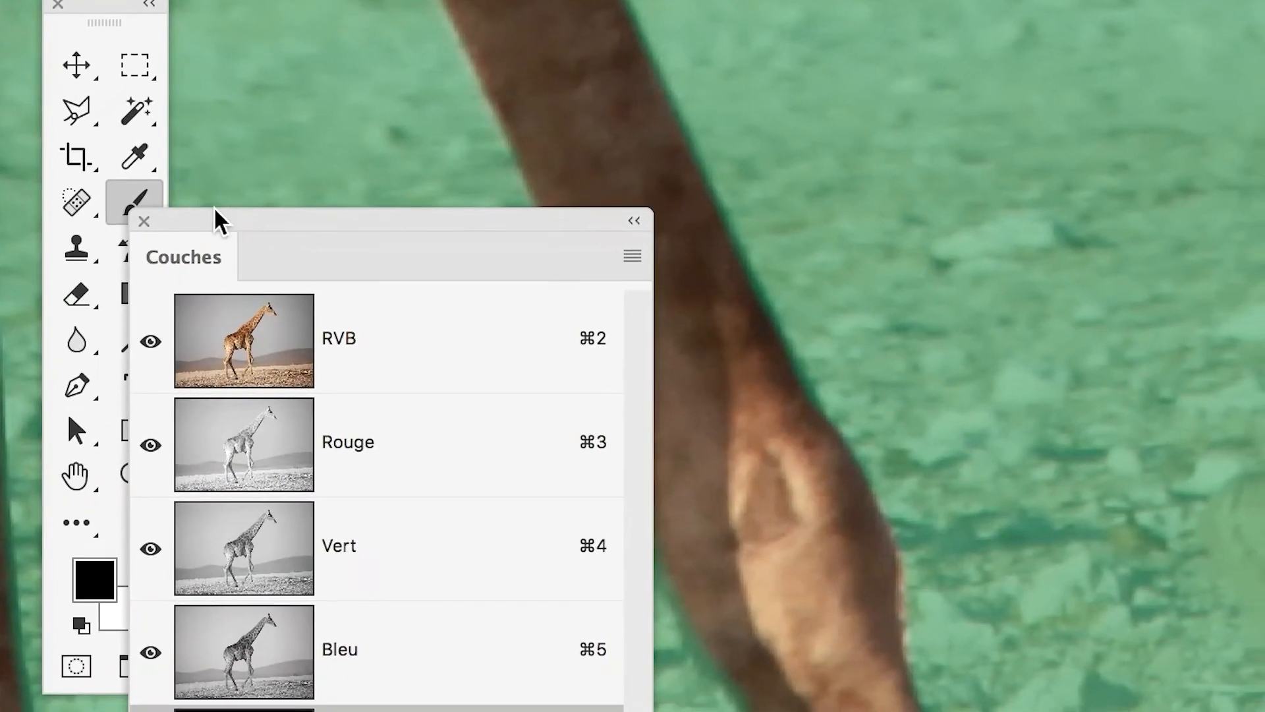
Set white as the foreground colour and paint the raised front leg's missing hoof into the mask with the Brush.
drag(215, 210, 338, 207)
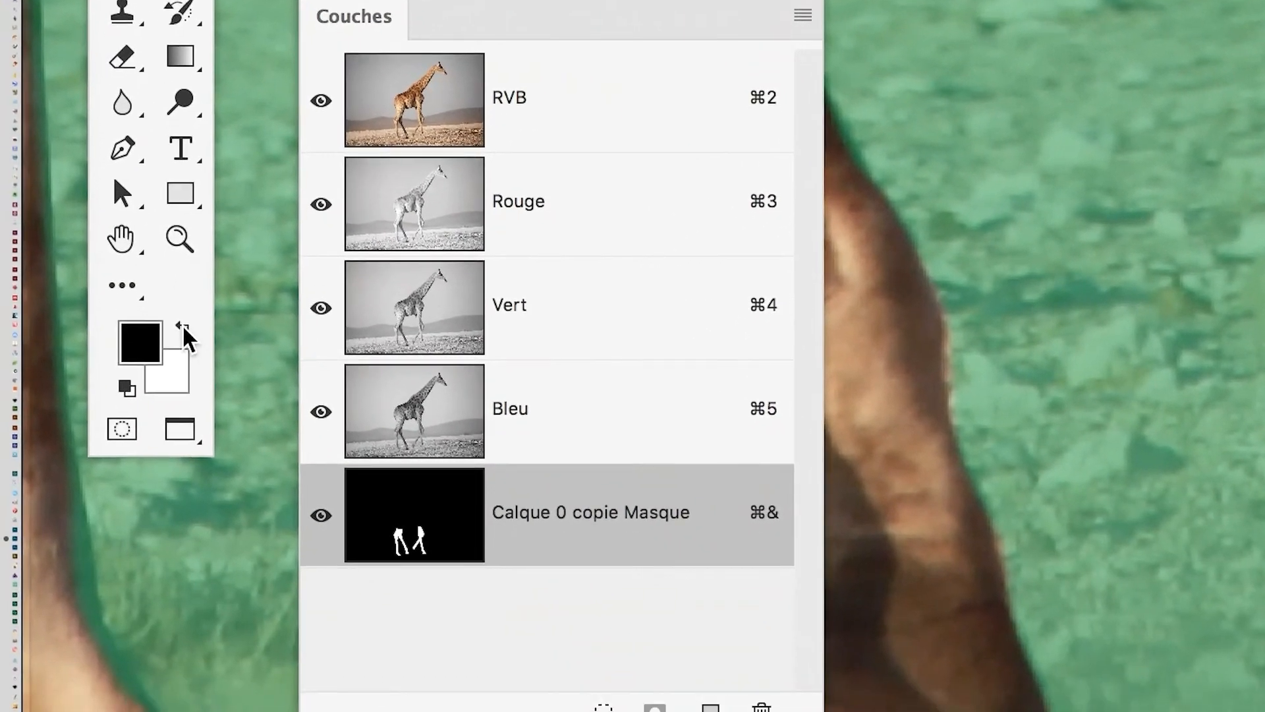
click(139, 567)
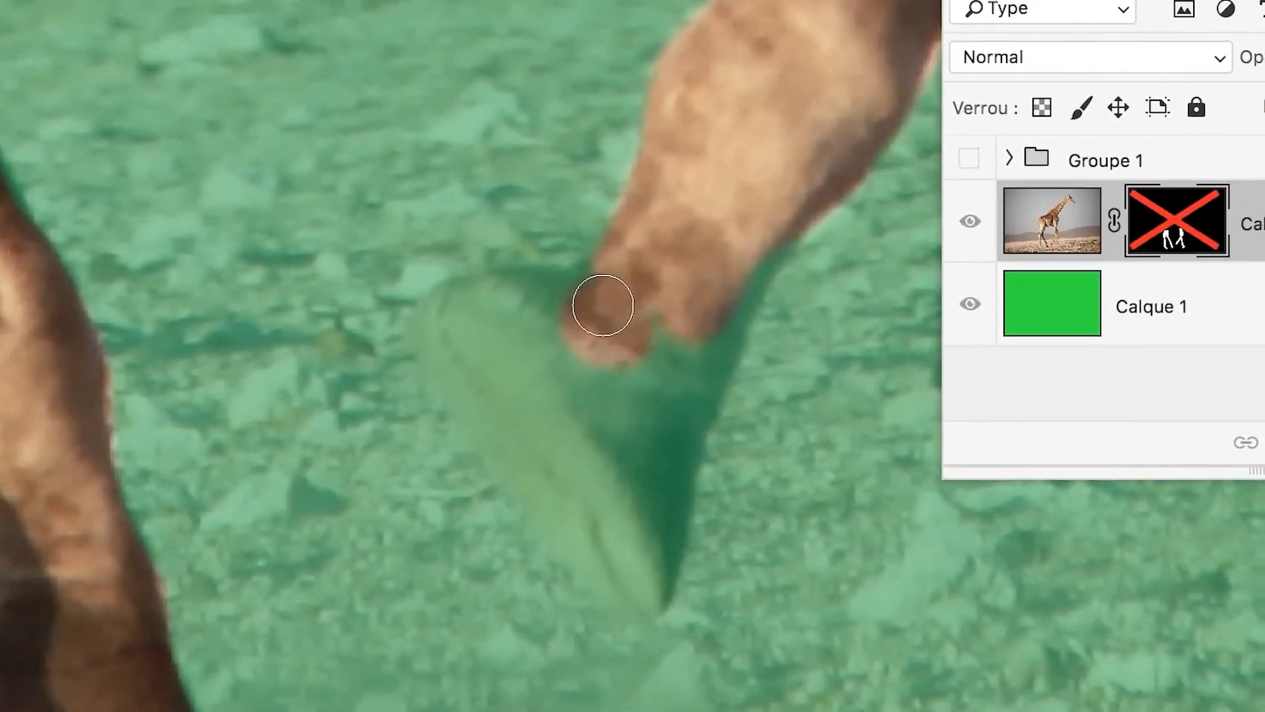
mouse_move(603, 305)
mouse_down()
mouse_move(466, 311)
mouse_move(453, 369)
mouse_move(535, 467)
mouse_up()
mouse_move(580, 359)
mouse_down()
mouse_move(642, 448)
mouse_move(695, 478)
mouse_move(690, 397)
mouse_move(720, 294)
mouse_up()
mouse_move(628, 337)
mouse_down()
mouse_move(667, 274)
mouse_move(608, 342)
mouse_move(582, 330)
mouse_move(638, 335)
mouse_up()
scroll(664, 354, down, 5)
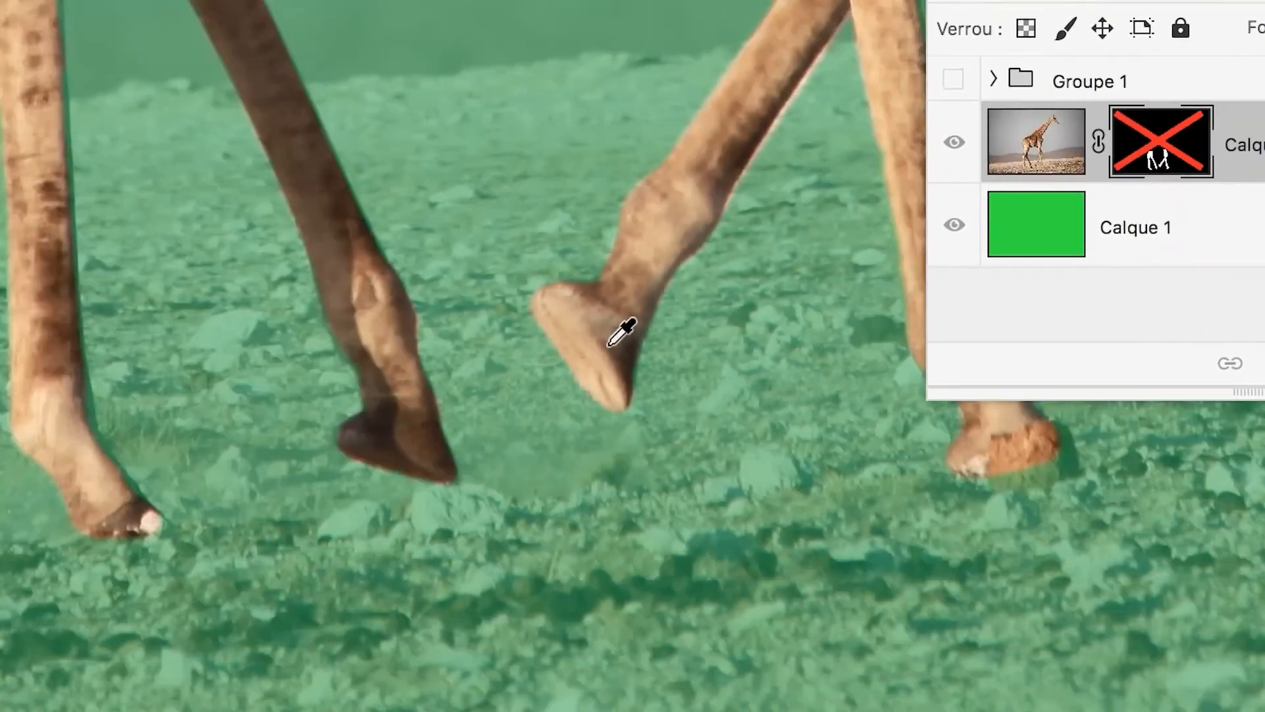
scroll(620, 332, down, 4)
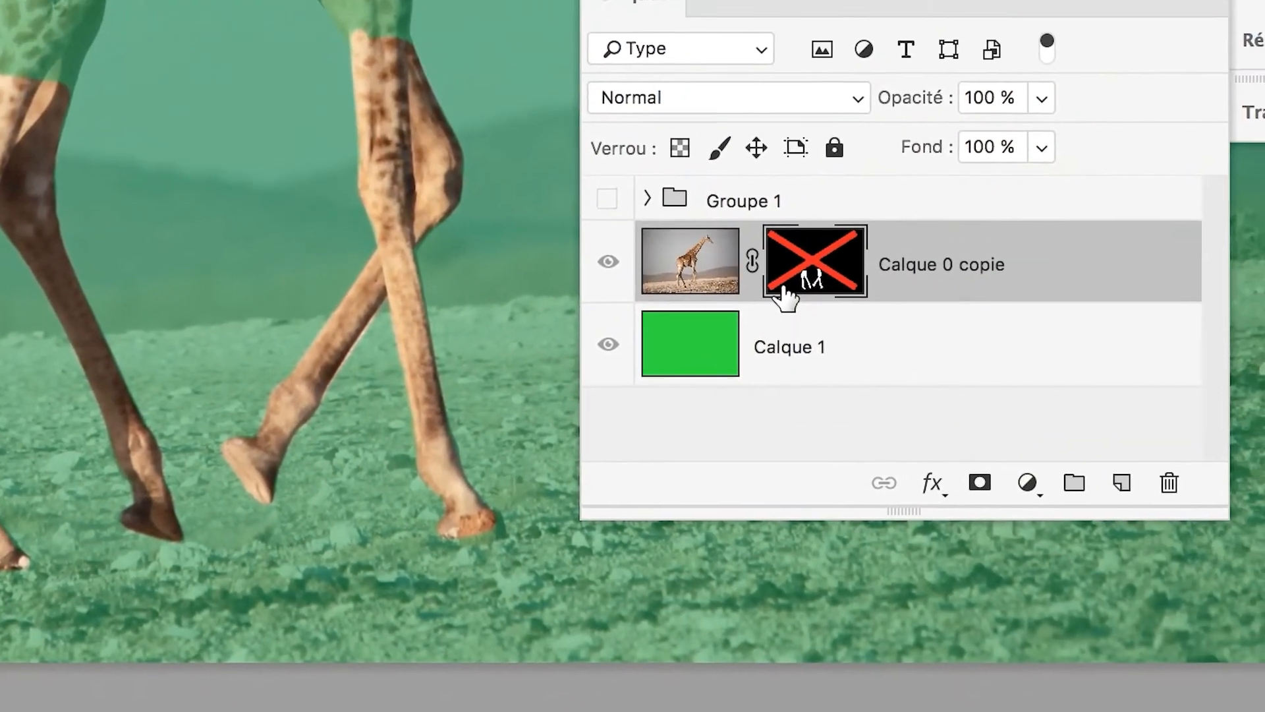
Re-enable the Calque 0 copie layer mask, hide its channel overlay and make the RVB channels active again.
shift+click(1164, 132)
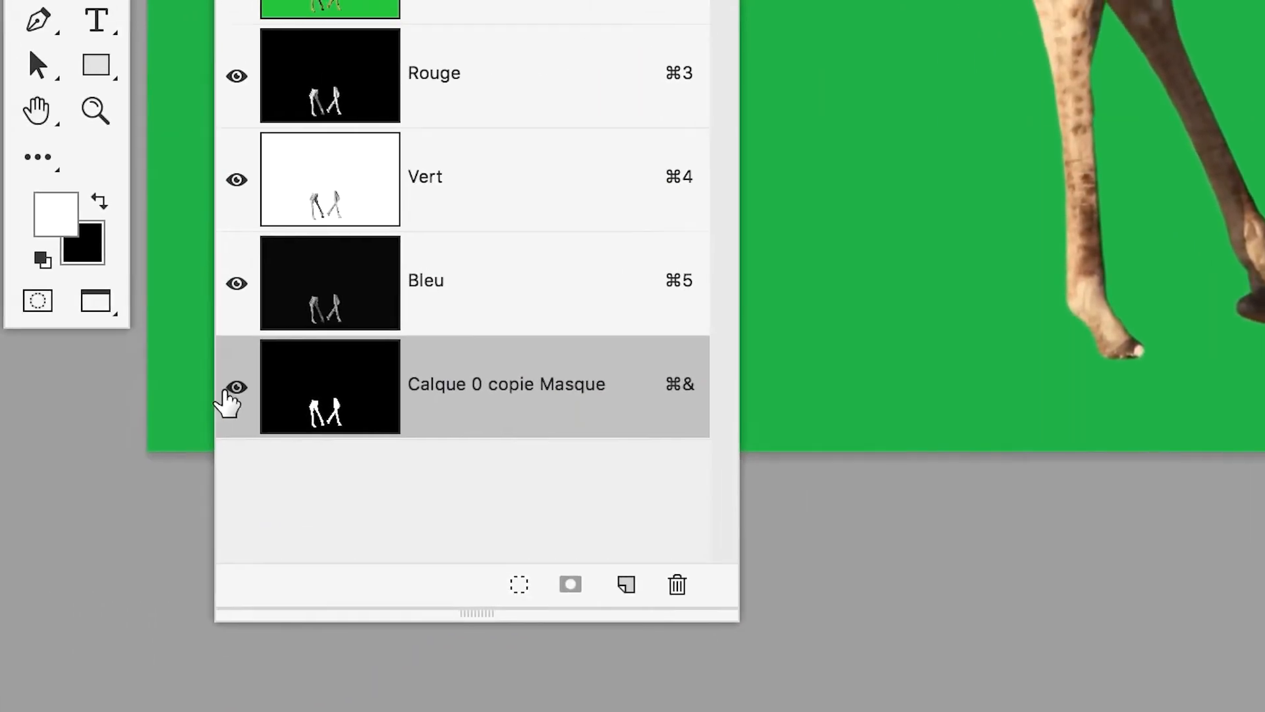
click(232, 388)
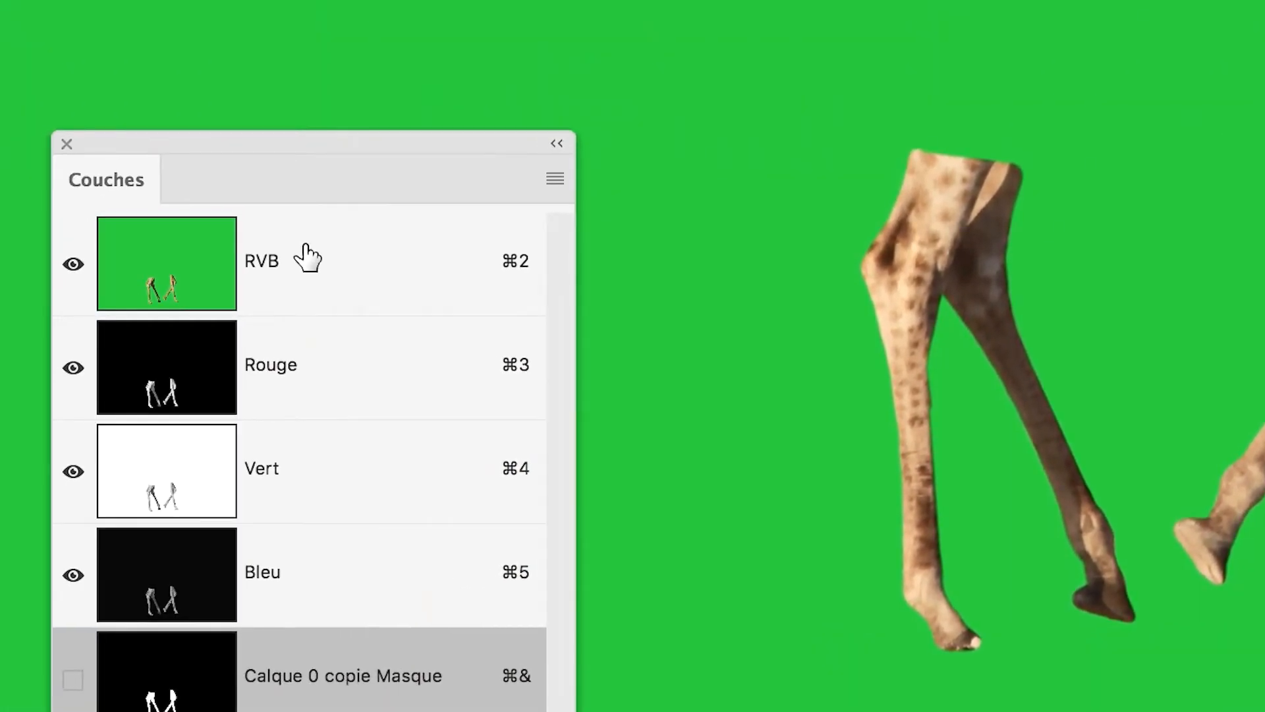
click(532, 1)
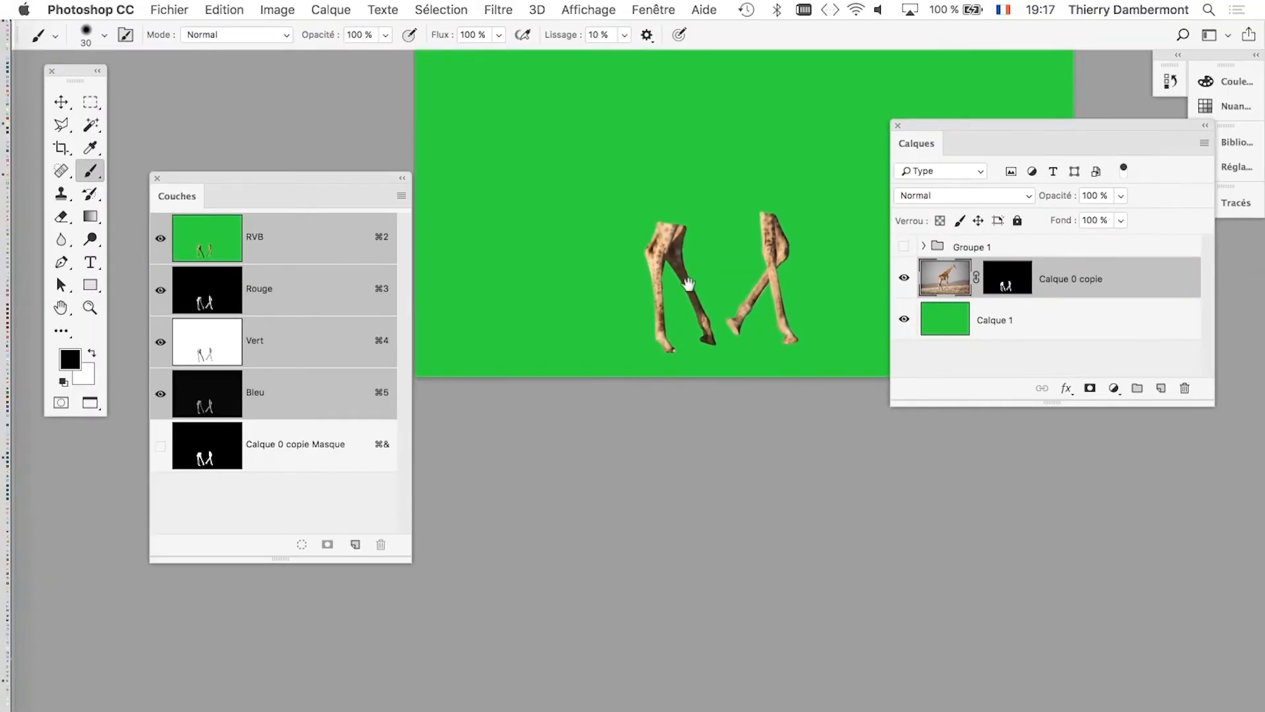
Save the document with the refined leg mask.
drag(687, 284, 500, 364)
click(171, 9)
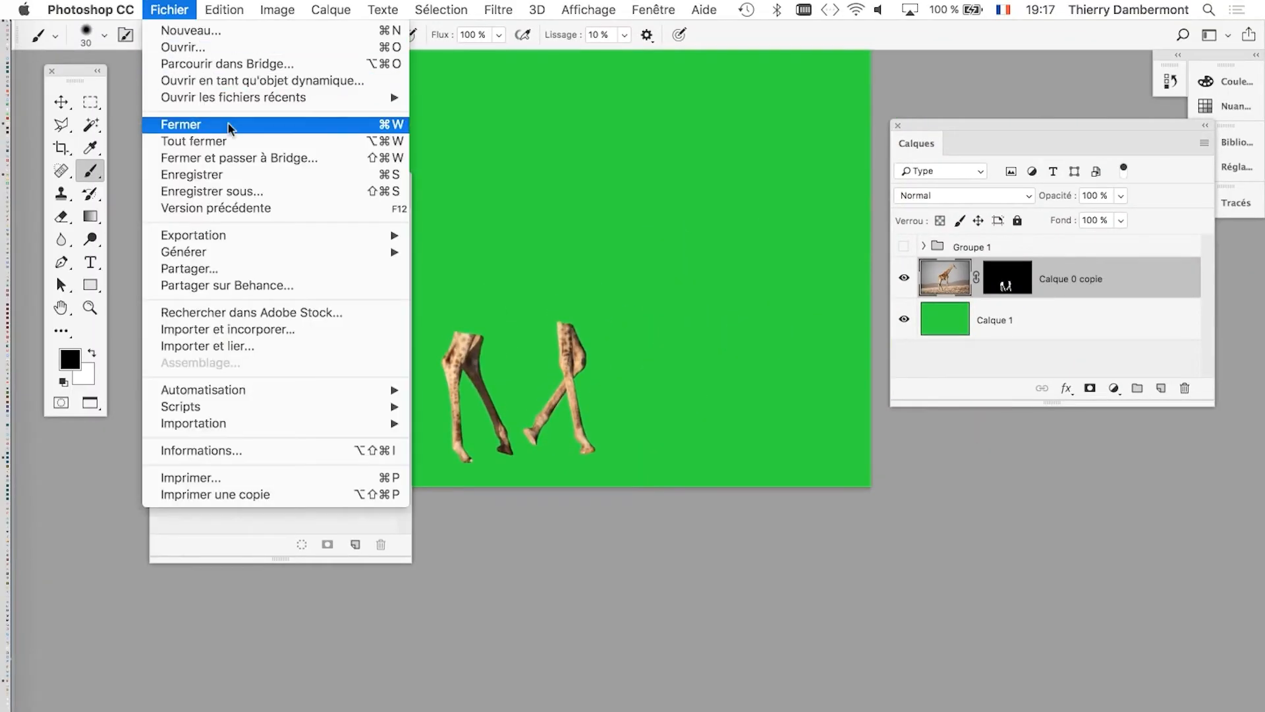
click(250, 175)
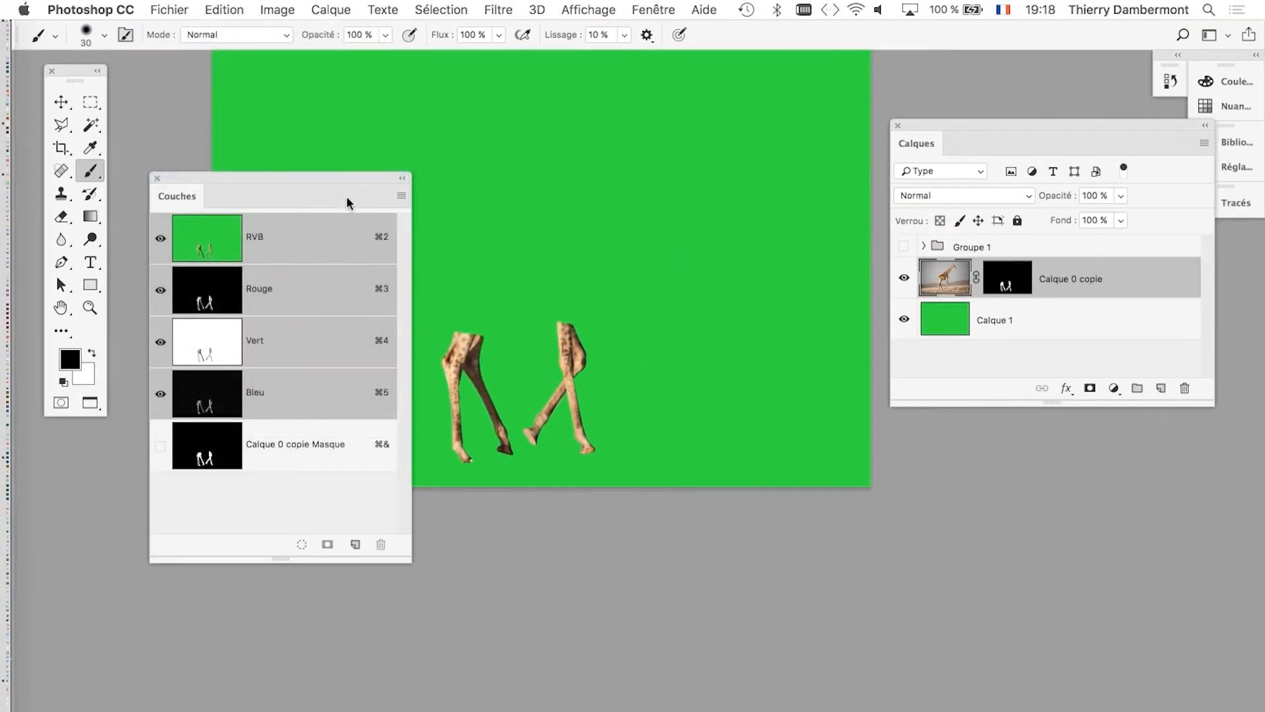
Show Groupe 1 in place of the Calque 0 copie layer and select the group.
drag(347, 197, 278, 360)
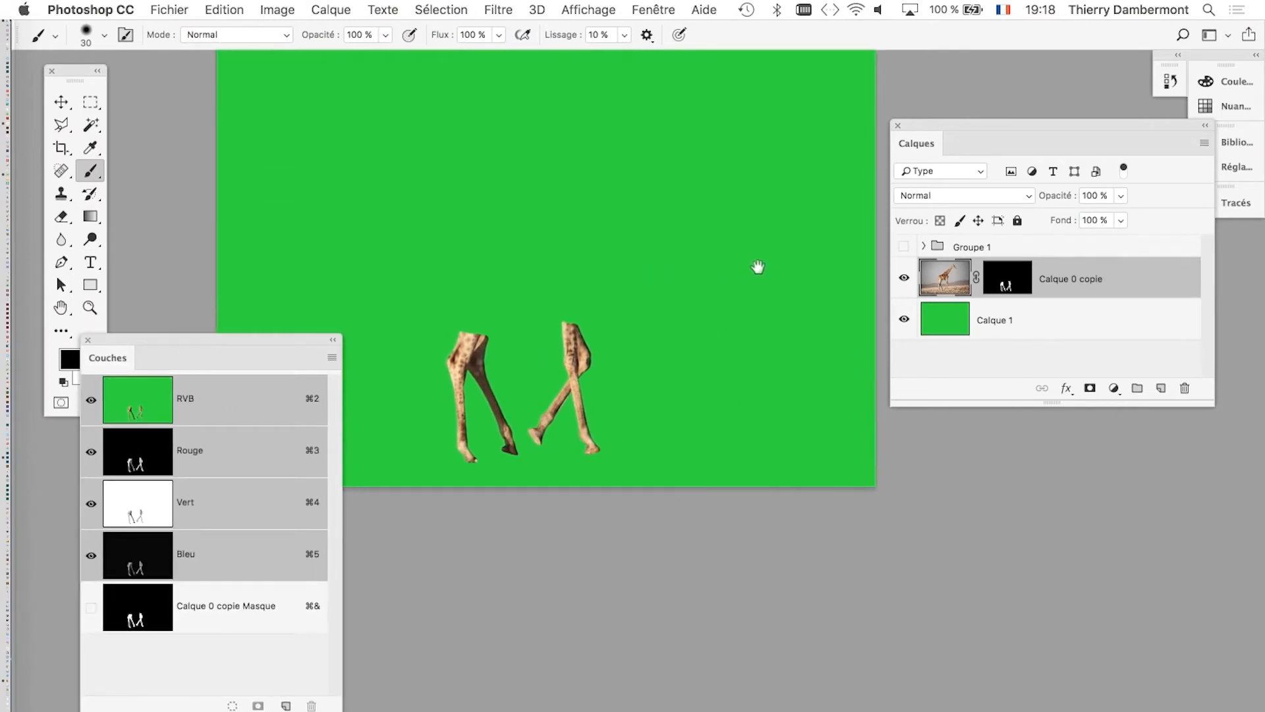
scroll(764, 264, left, 3)
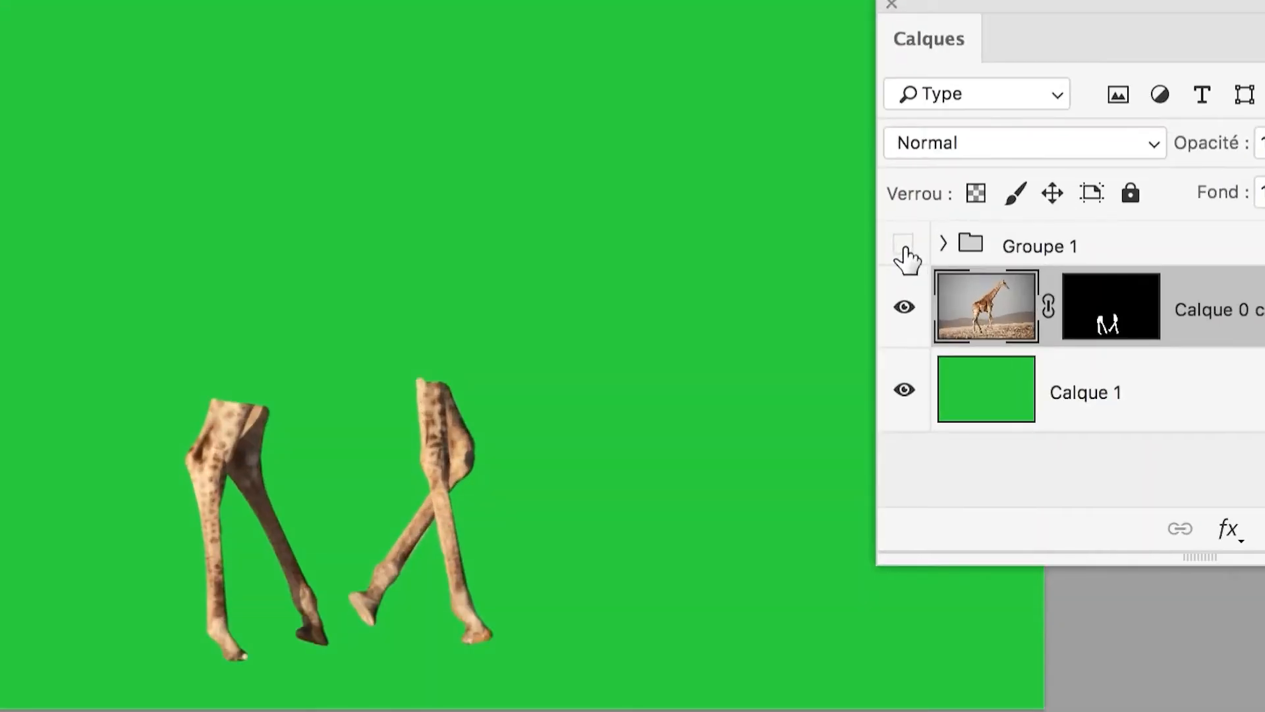
click(904, 251)
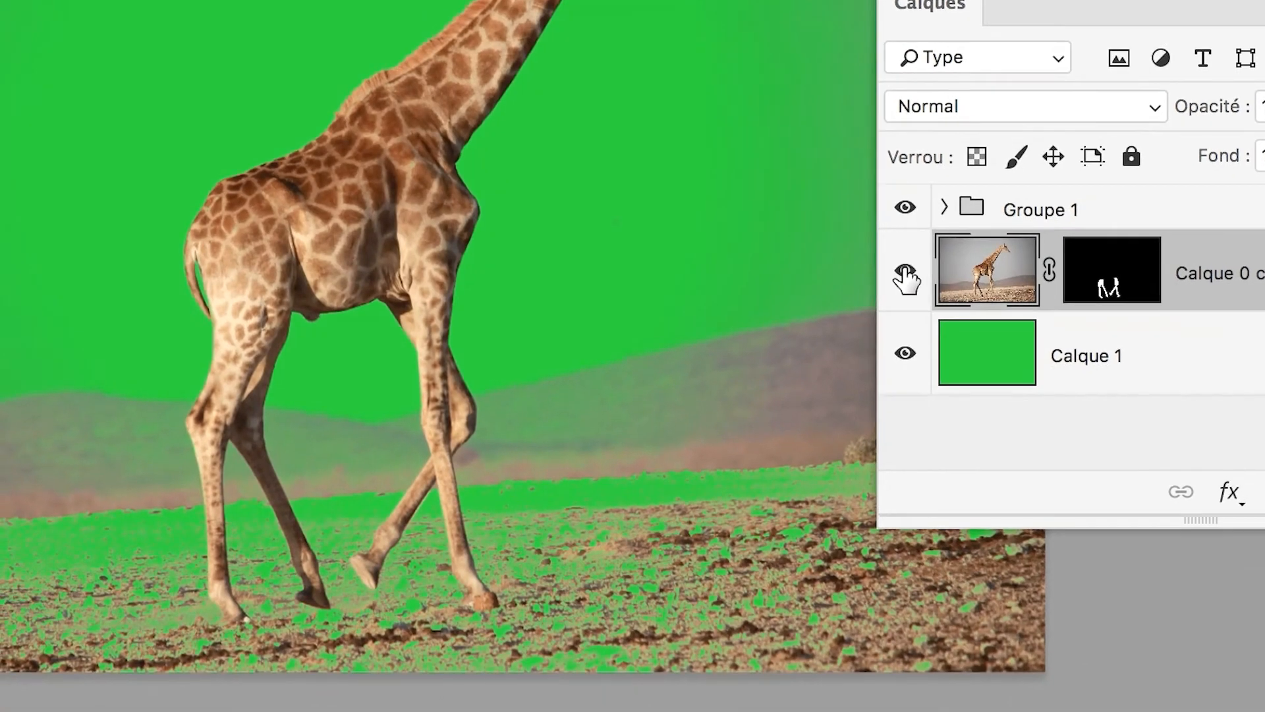
click(906, 279)
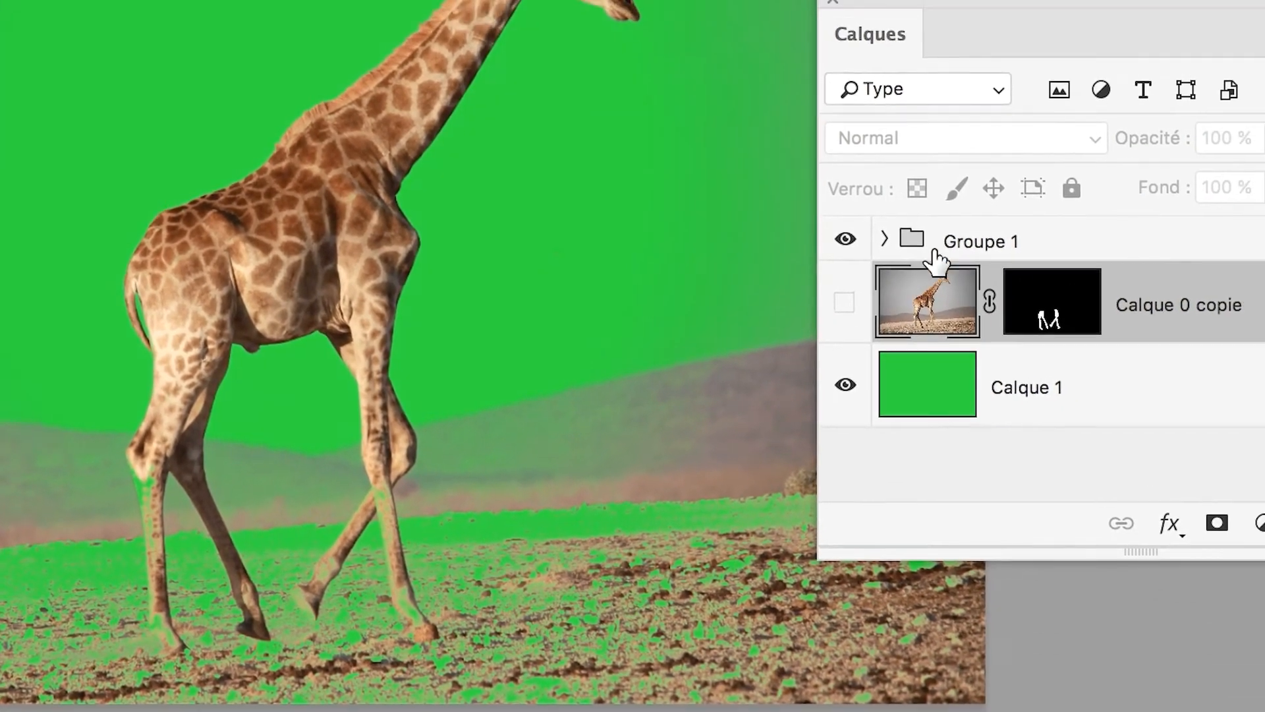
click(982, 227)
Toggle the green Calque 1 layer's visibility repeatedly to compare the giraffe against green and transparency.
click(894, 364)
click(907, 304)
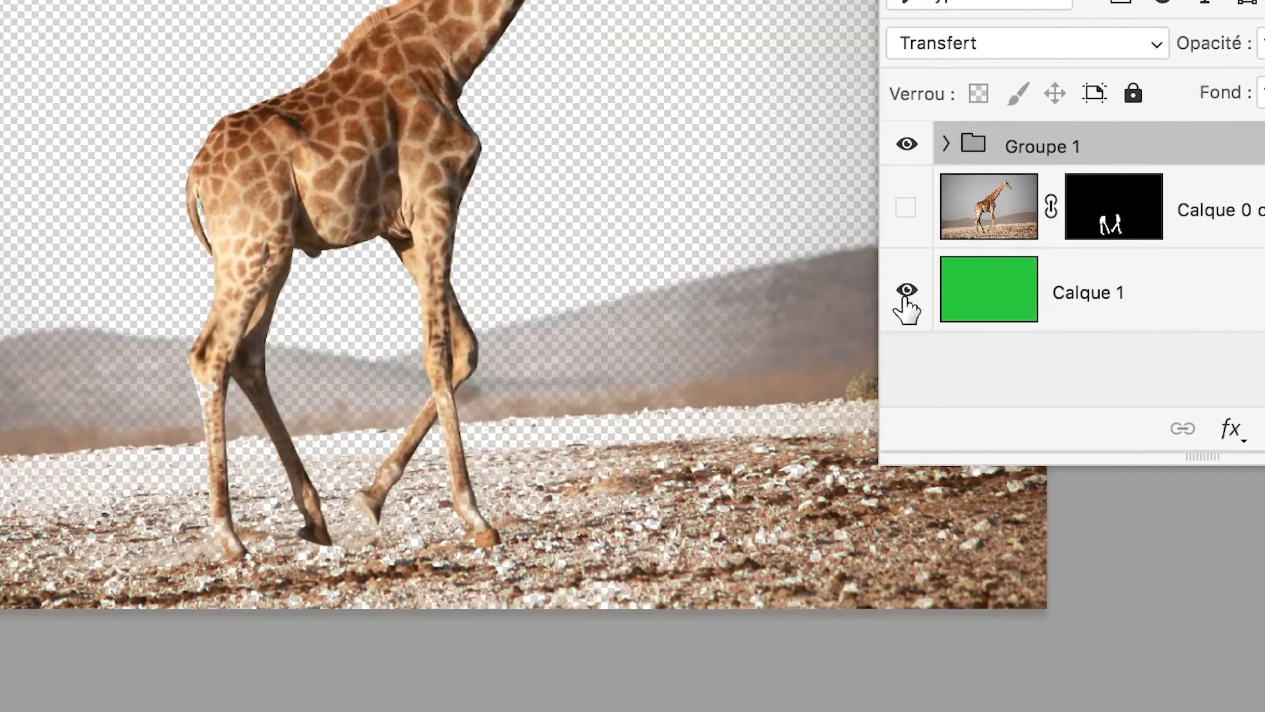
click(907, 305)
click(906, 304)
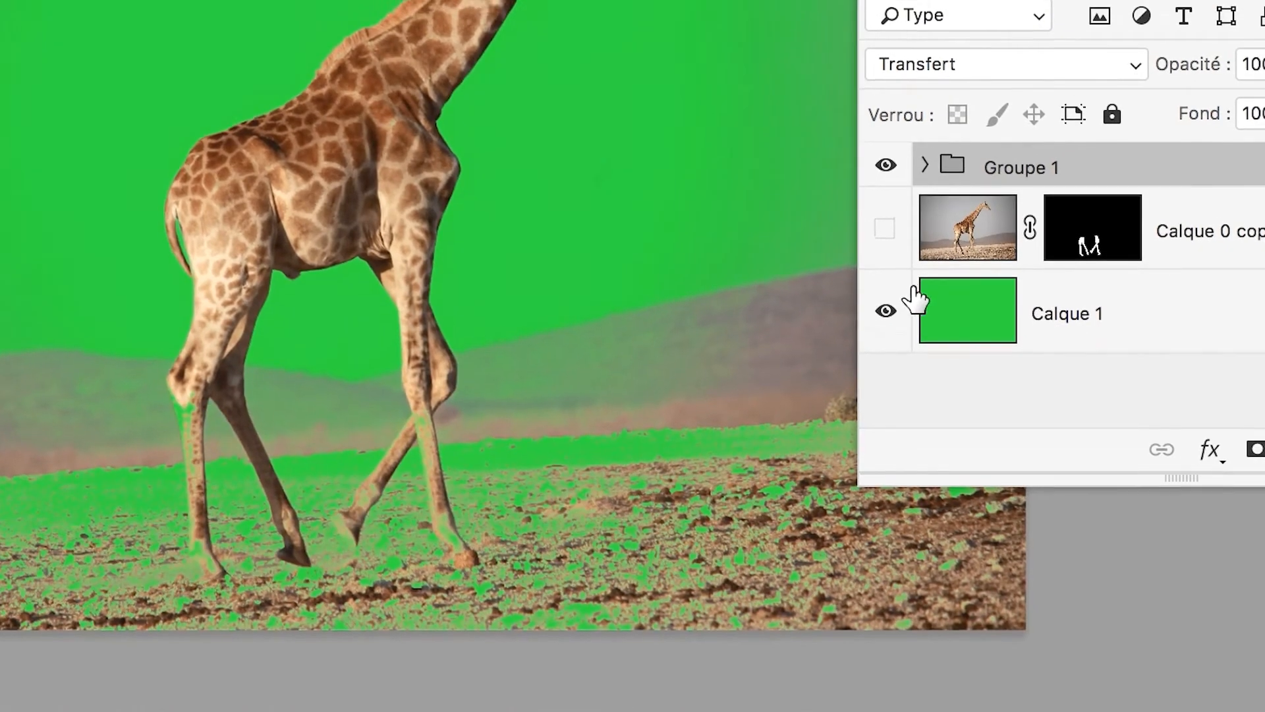
click(906, 305)
click(907, 305)
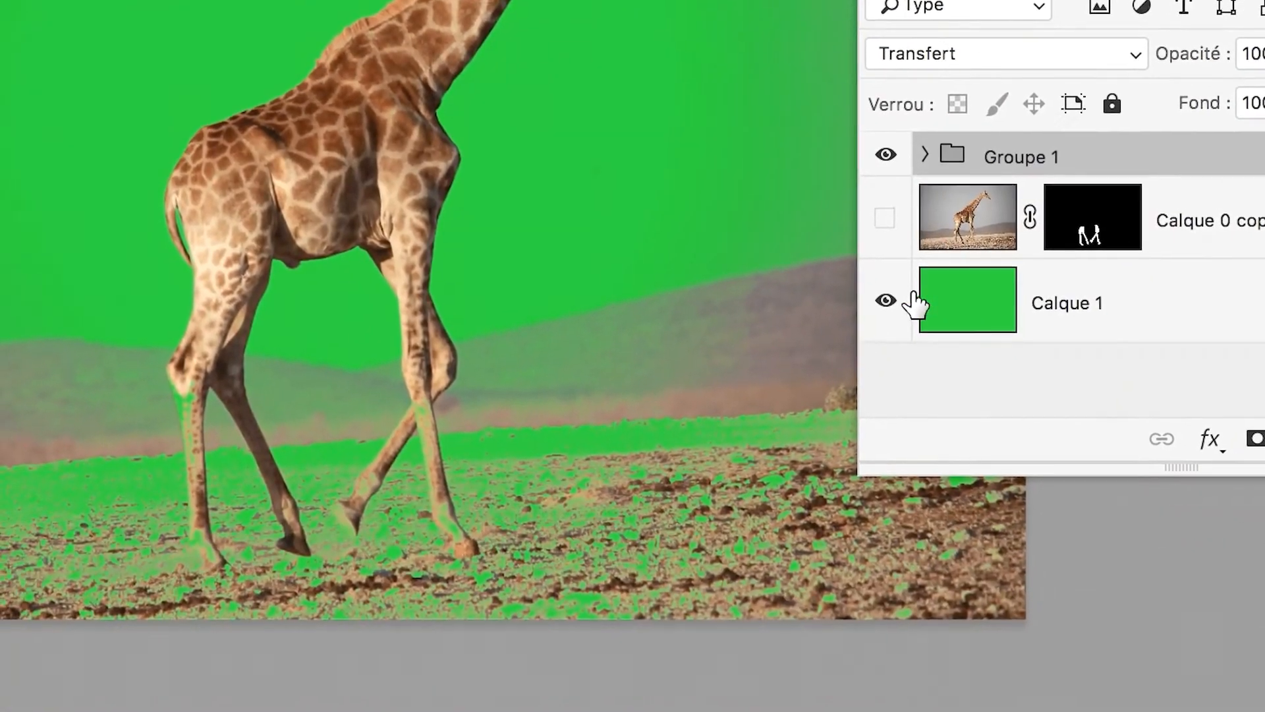
click(942, 493)
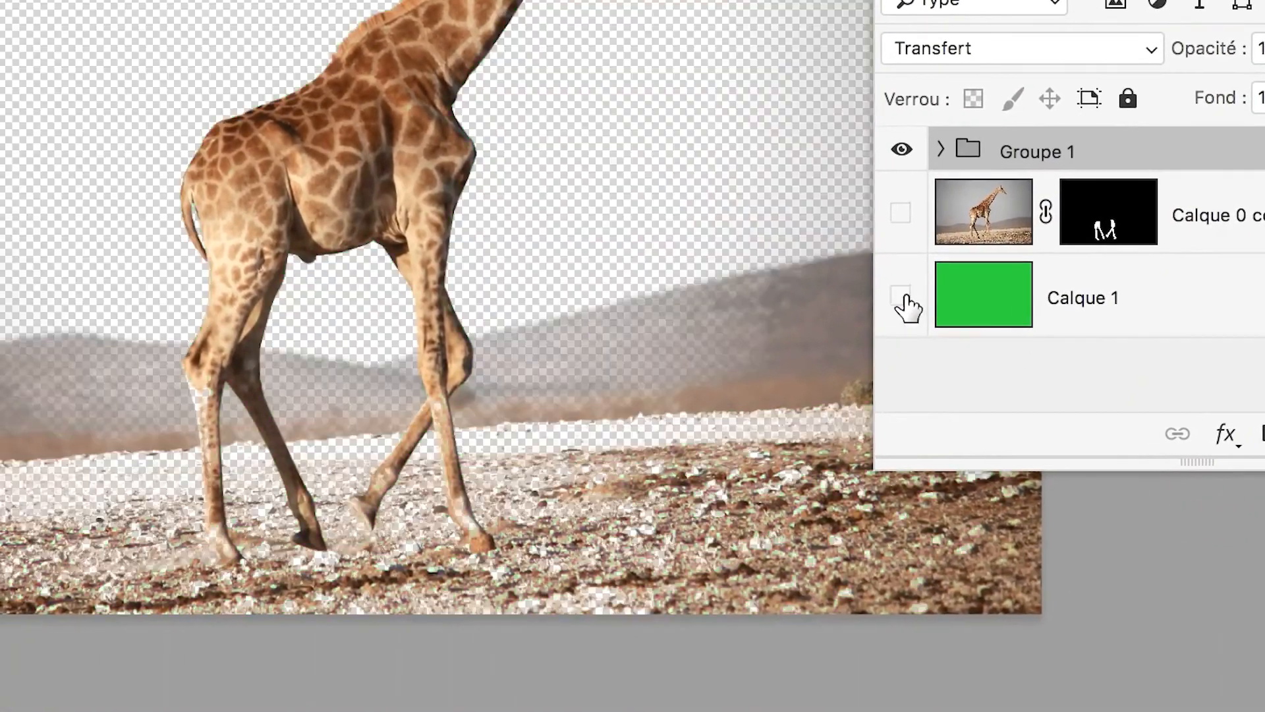
click(902, 297)
click(902, 296)
click(901, 296)
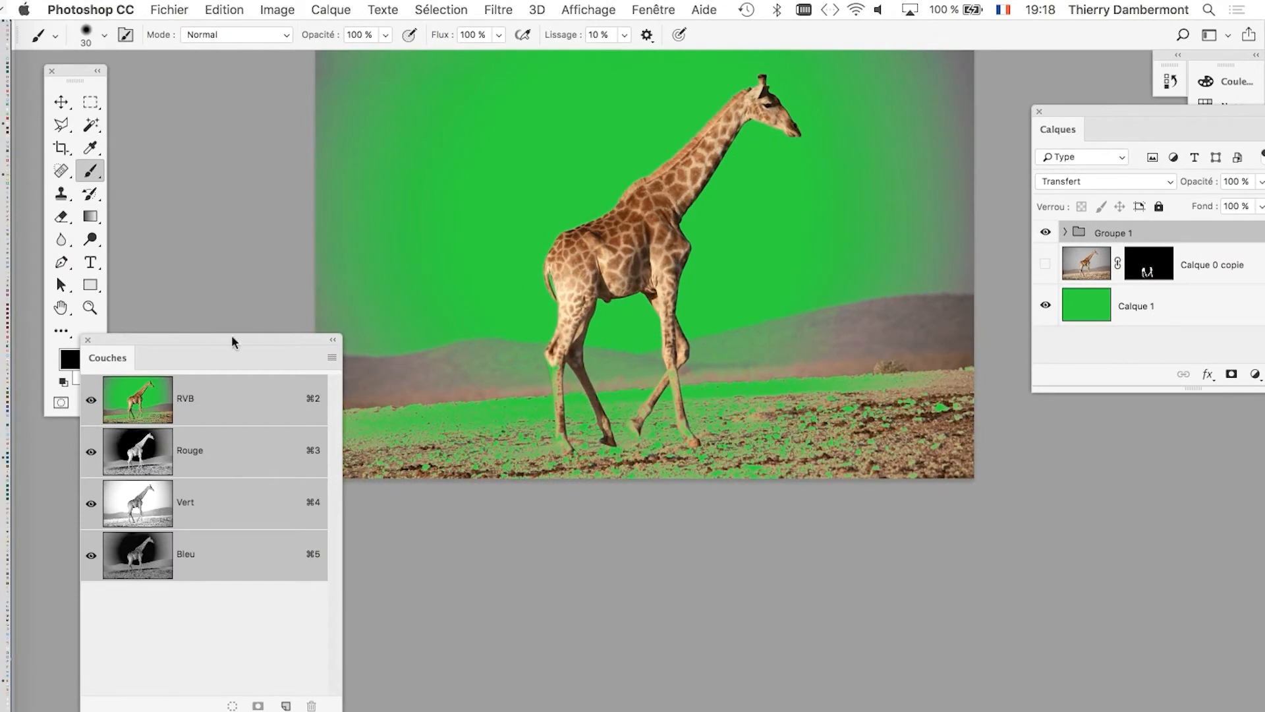
Rearrange the Couches and Calques panels around the image so the whole giraffe can be seen.
drag(231, 342, 216, 528)
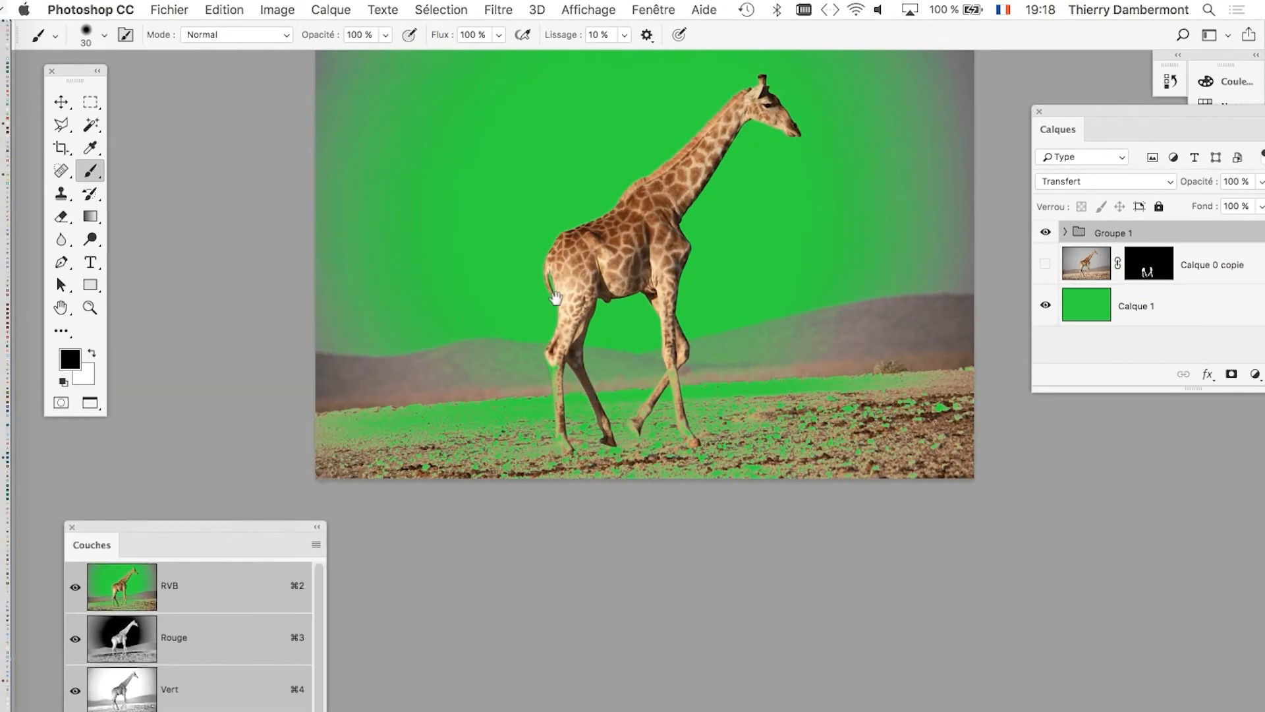
drag(554, 300, 431, 349)
drag(261, 527, 353, 582)
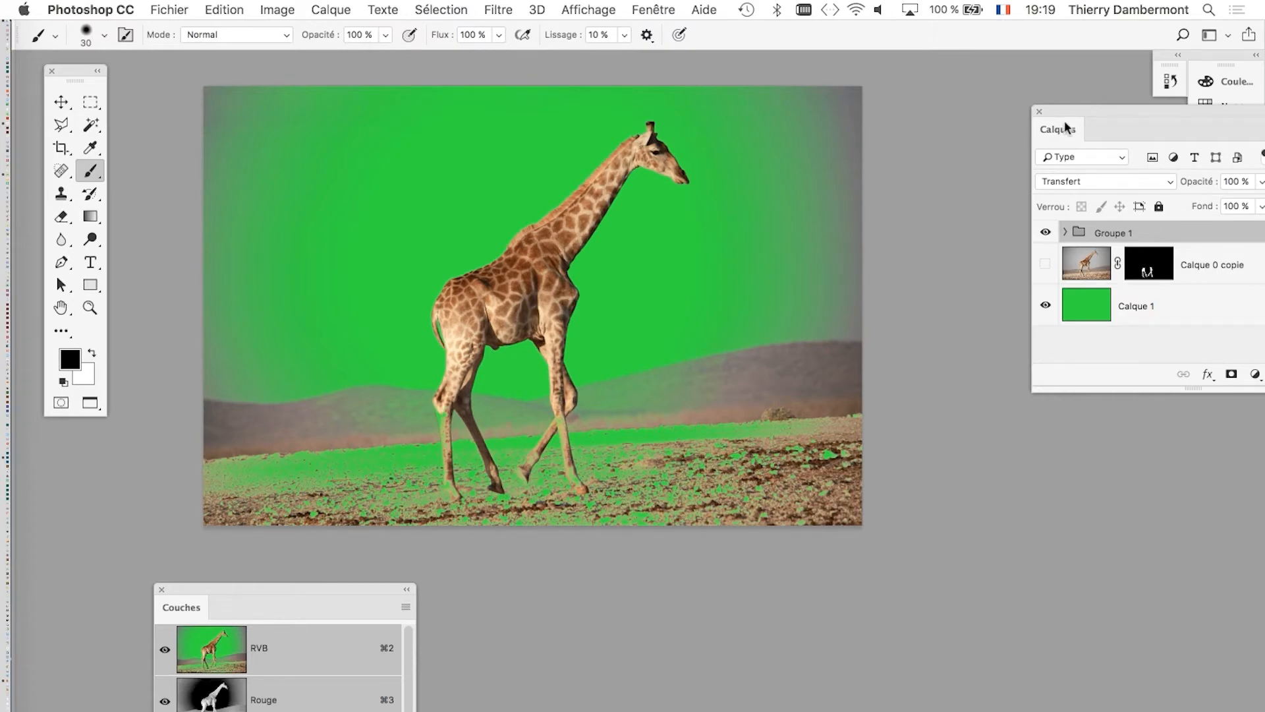
drag(1066, 128, 942, 123)
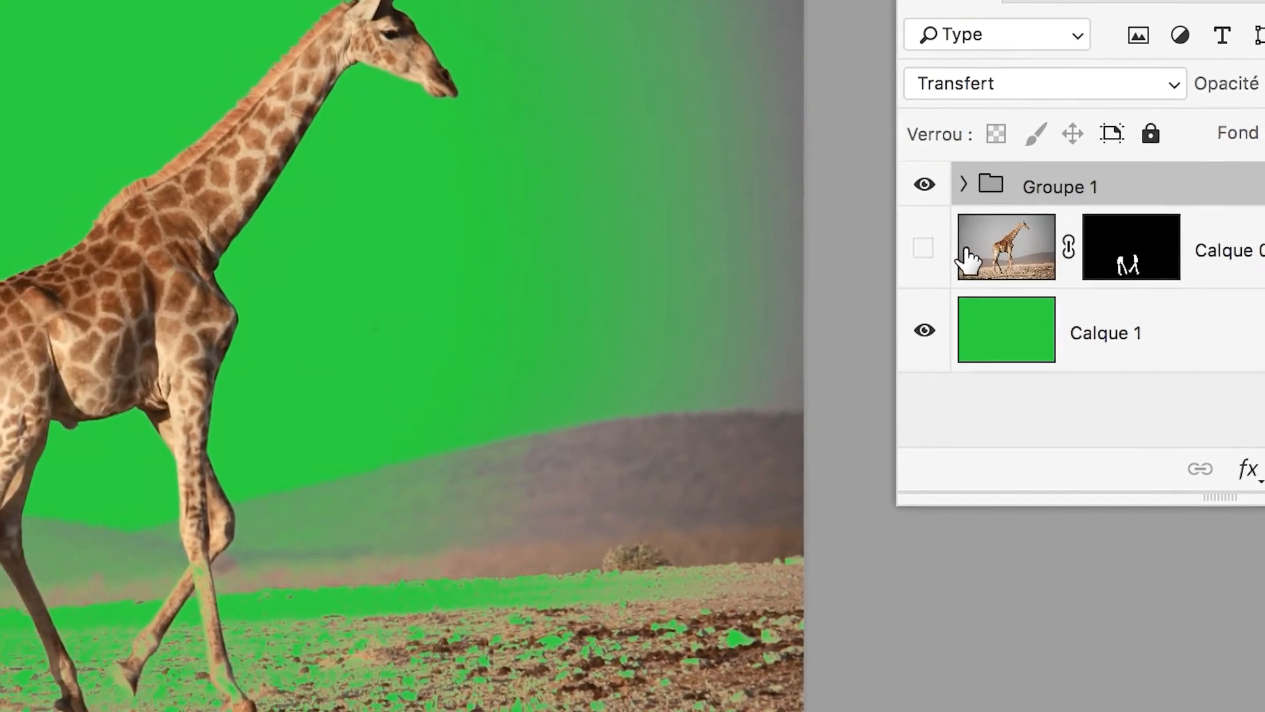
Expand Groupe 1 to examine its Calque 0 and bouche trous layers, and collapse it again.
click(924, 248)
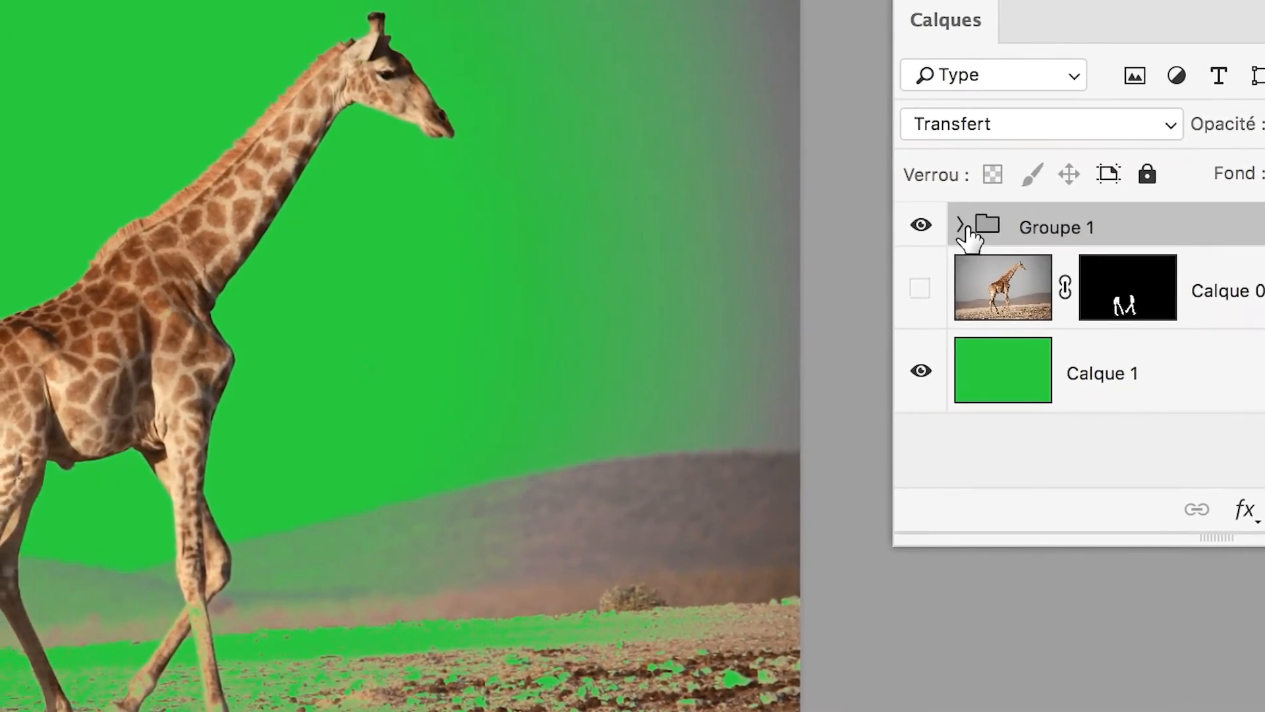
click(923, 220)
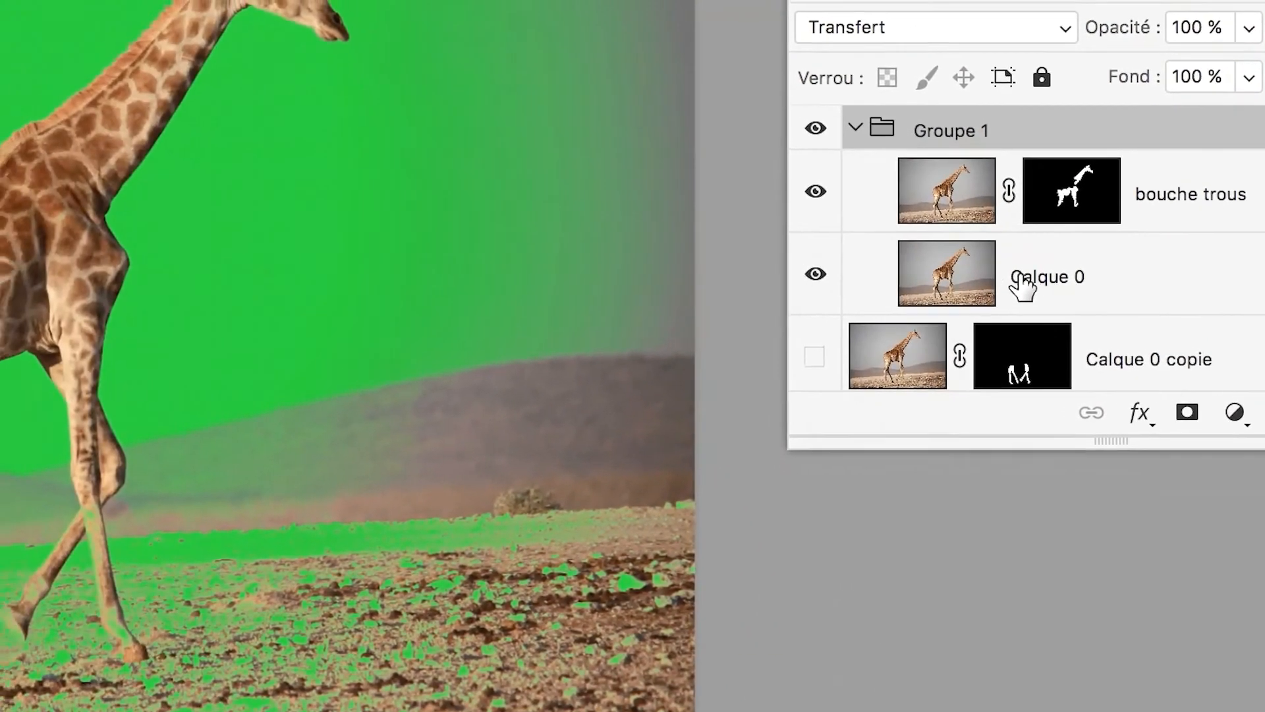
click(1008, 283)
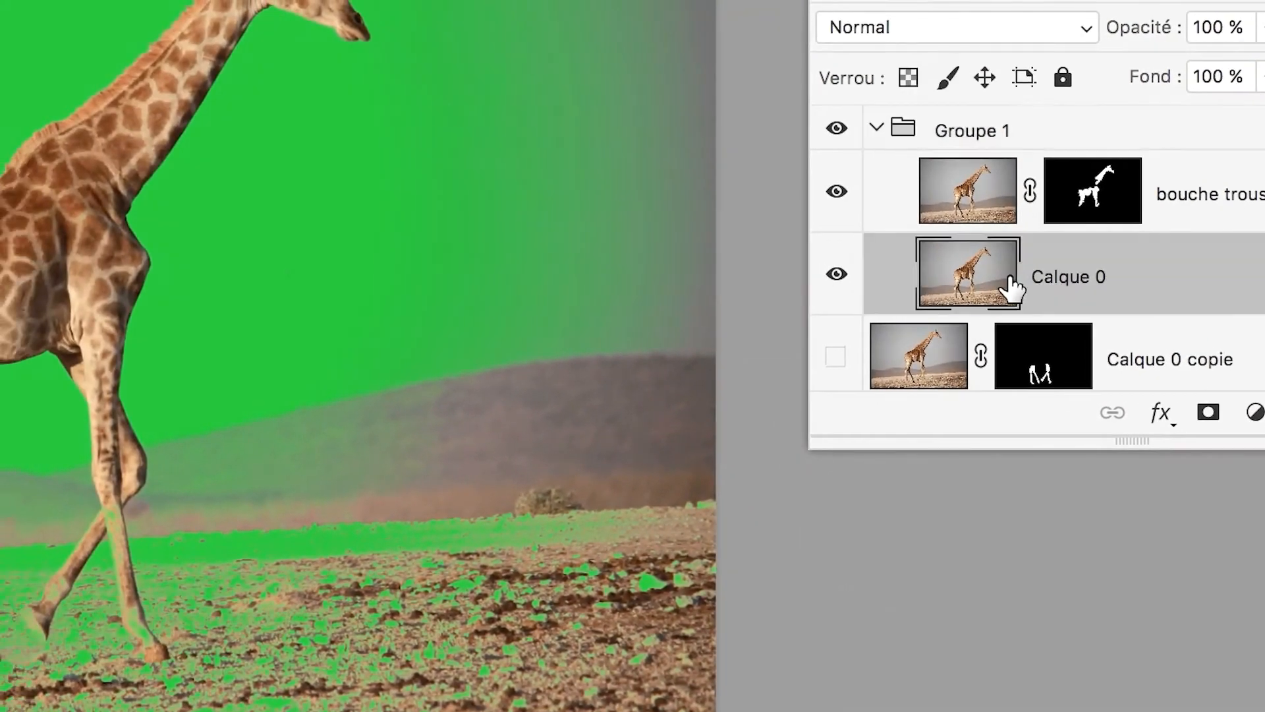
click(972, 216)
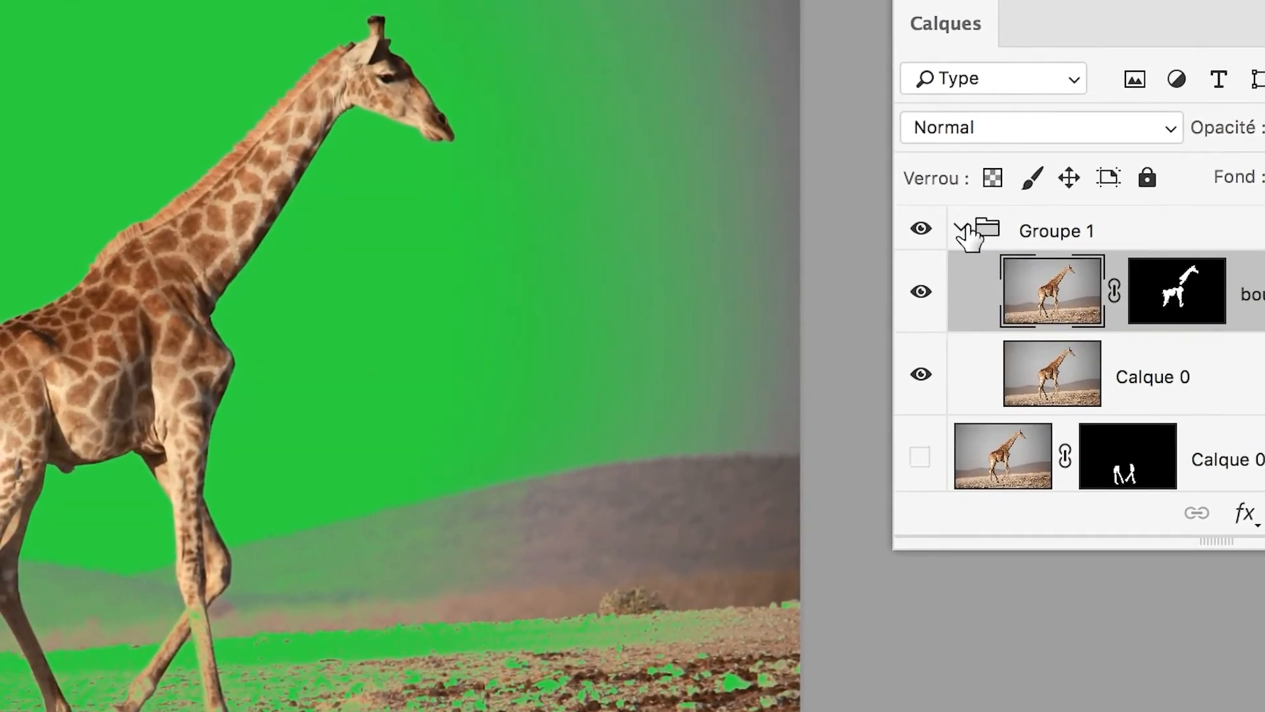
click(927, 178)
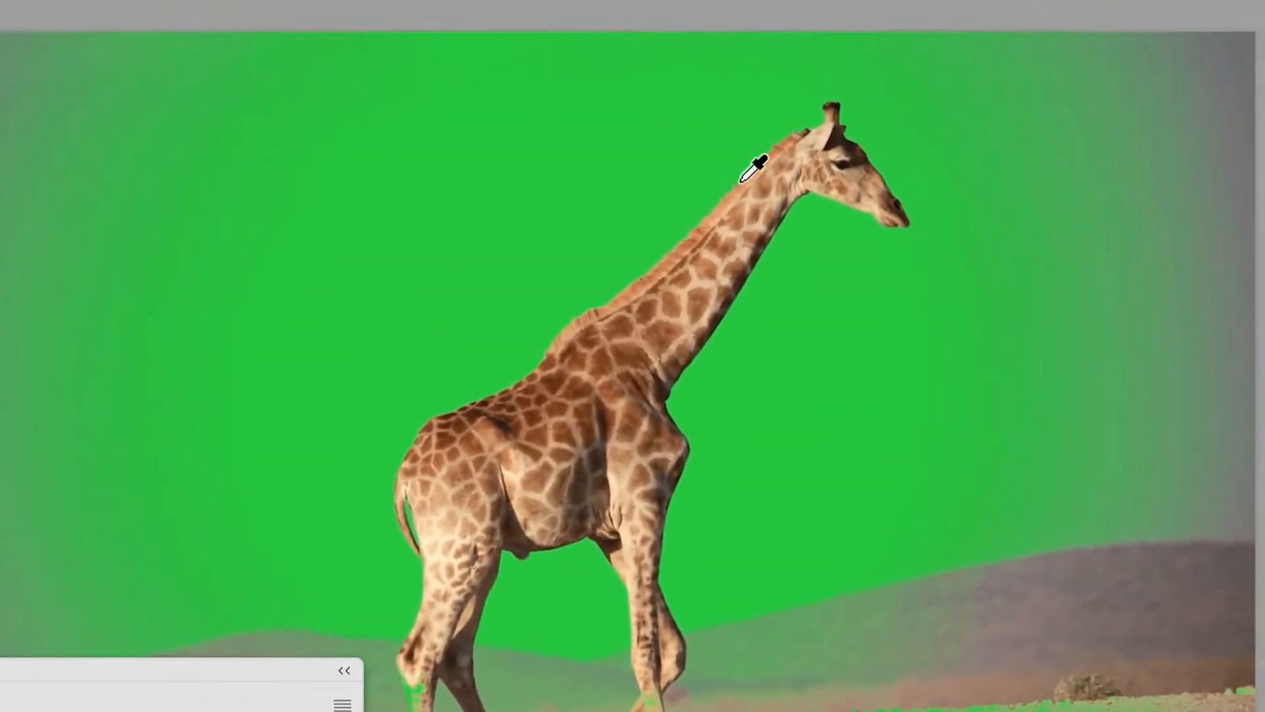
Paint on the bouche trous layer mask in Groupe 1 to fill the green hole at the base of the giraffe's ear.
scroll(794, 114, up, 5)
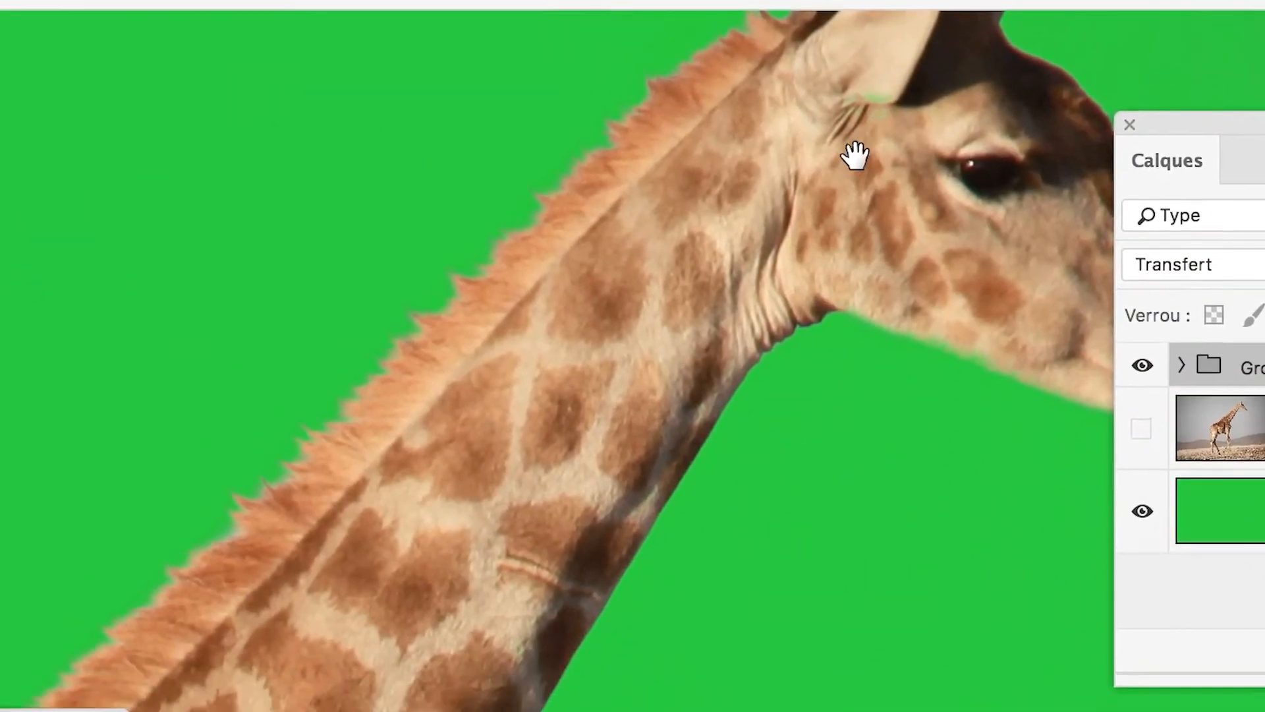
drag(1082, 113, 825, 314)
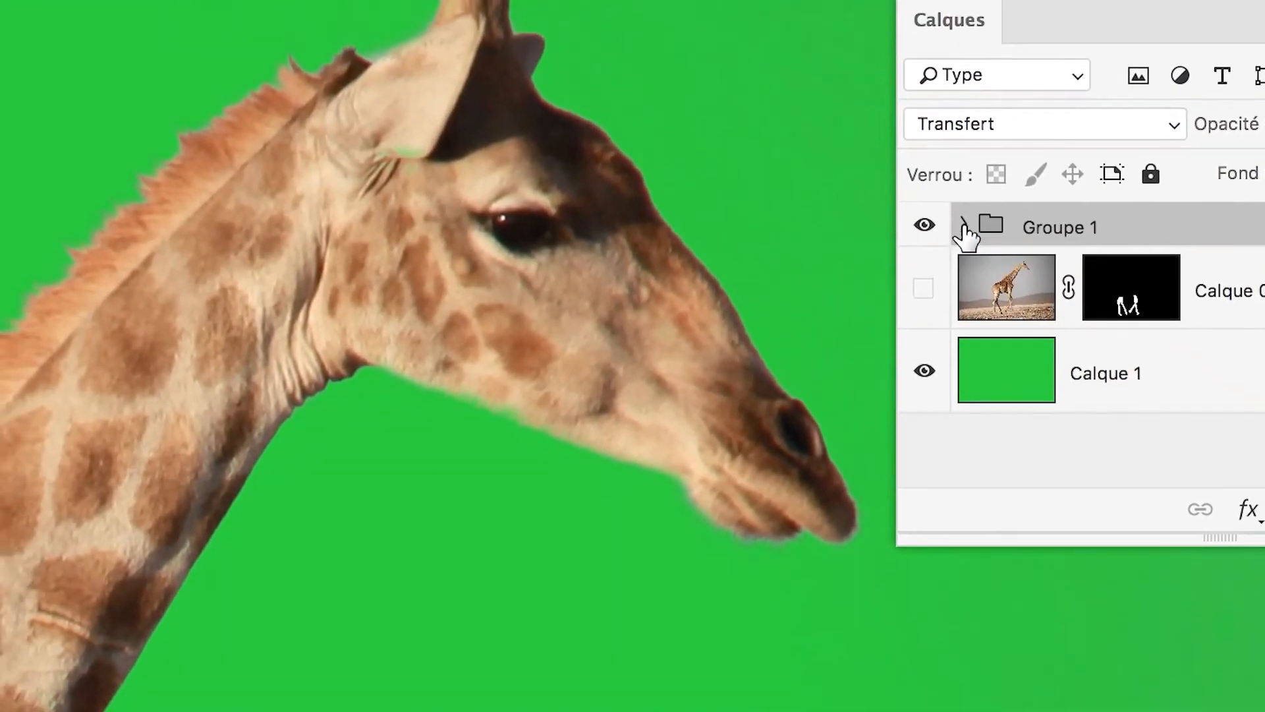
click(861, 190)
click(1025, 253)
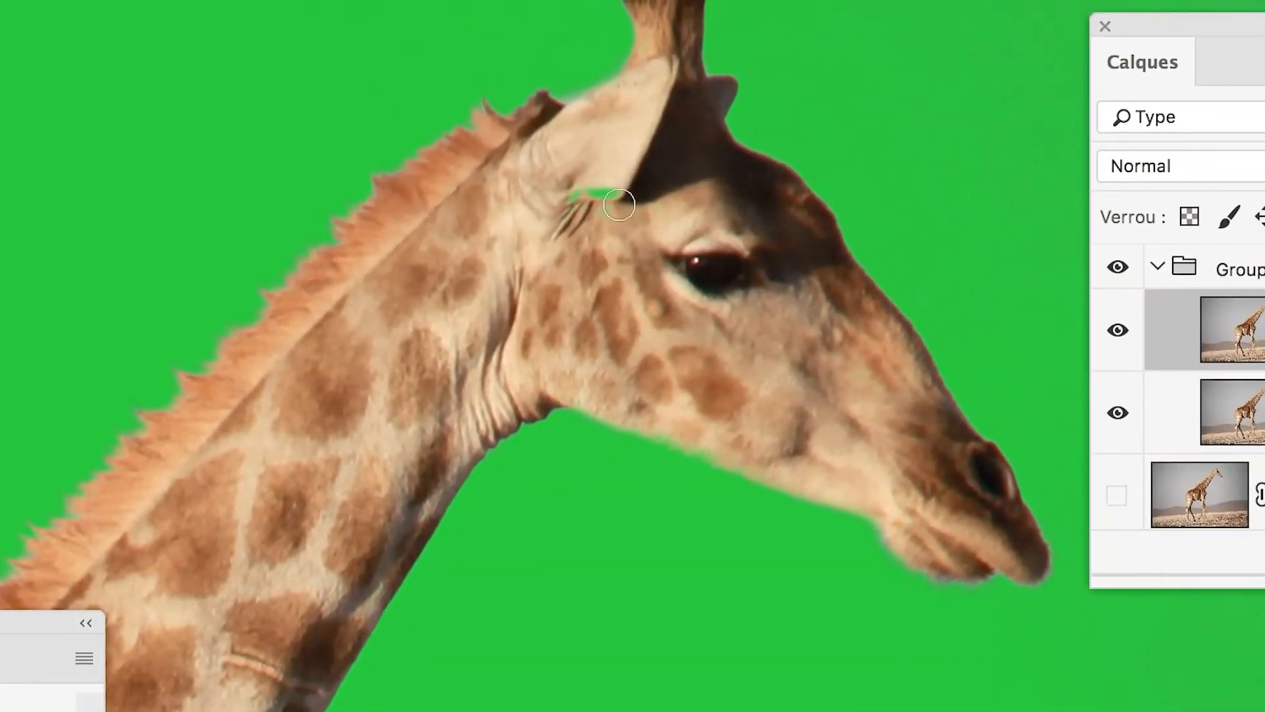
mouse_move(617, 201)
mouse_down()
mouse_move(568, 198)
mouse_move(631, 194)
mouse_move(588, 215)
mouse_up()
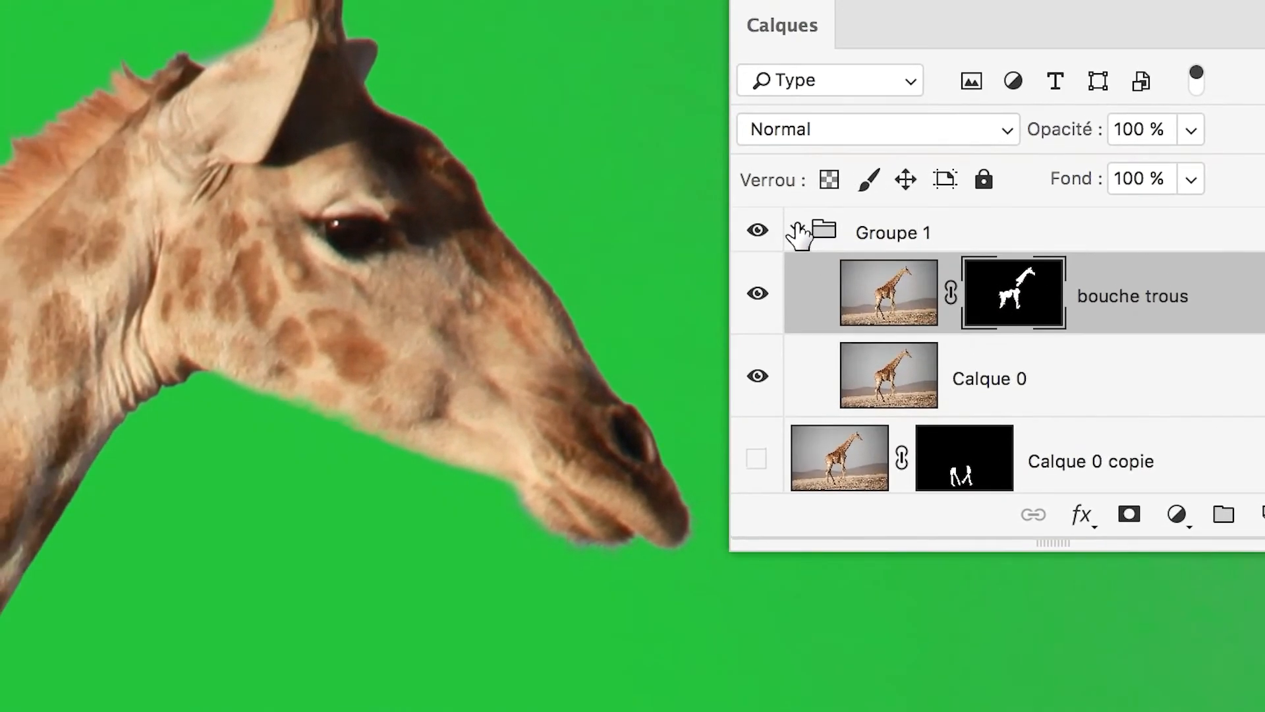
Collapse Groupe 1 and add a white layer mask to the whole group.
click(798, 232)
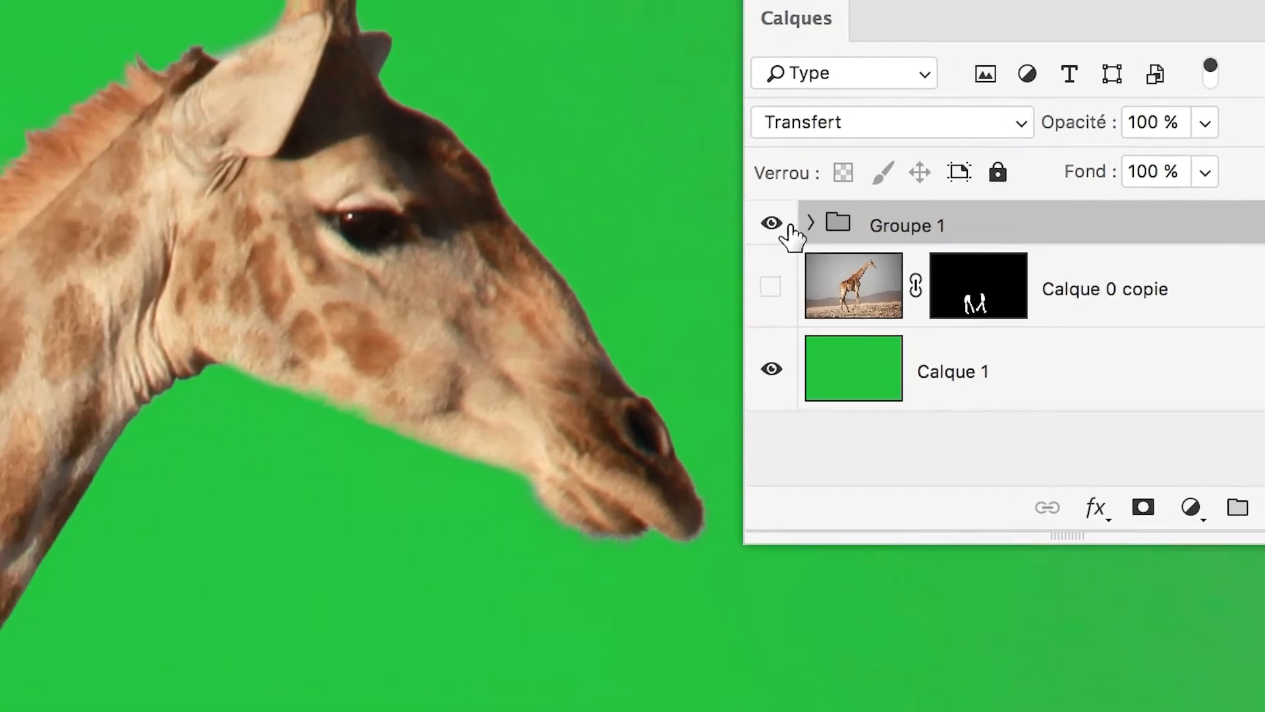
click(682, 222)
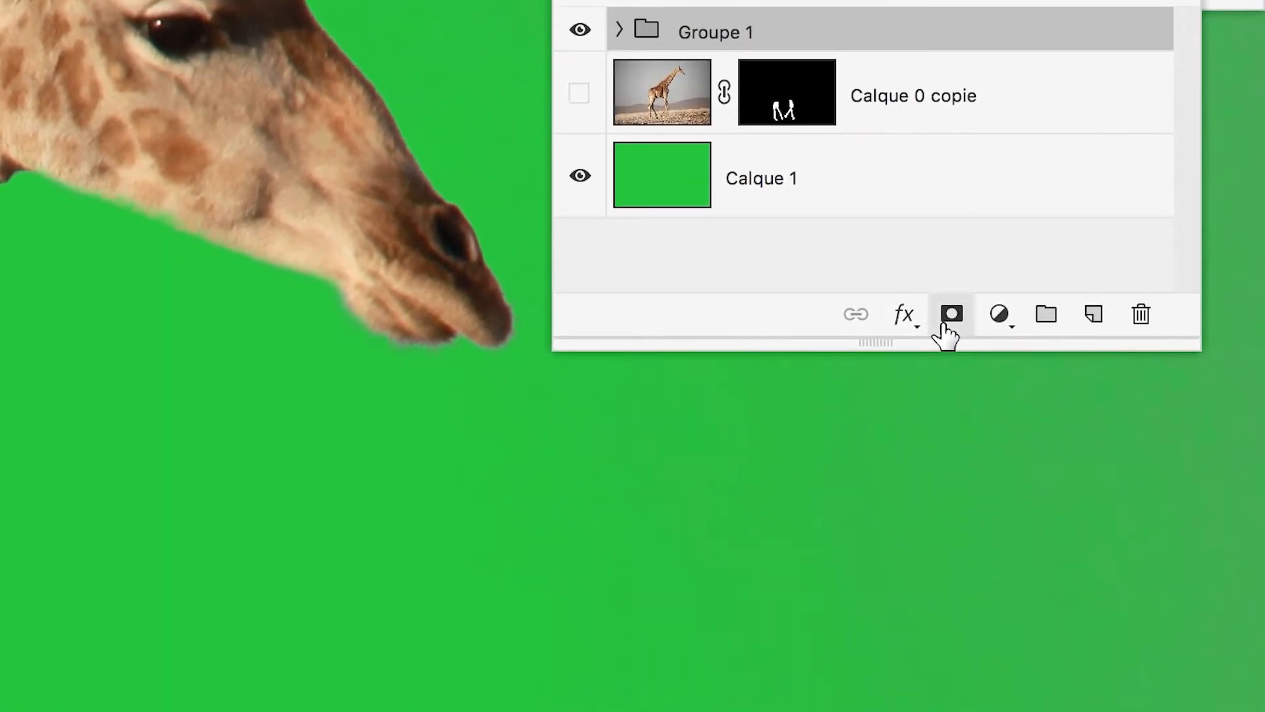
click(946, 336)
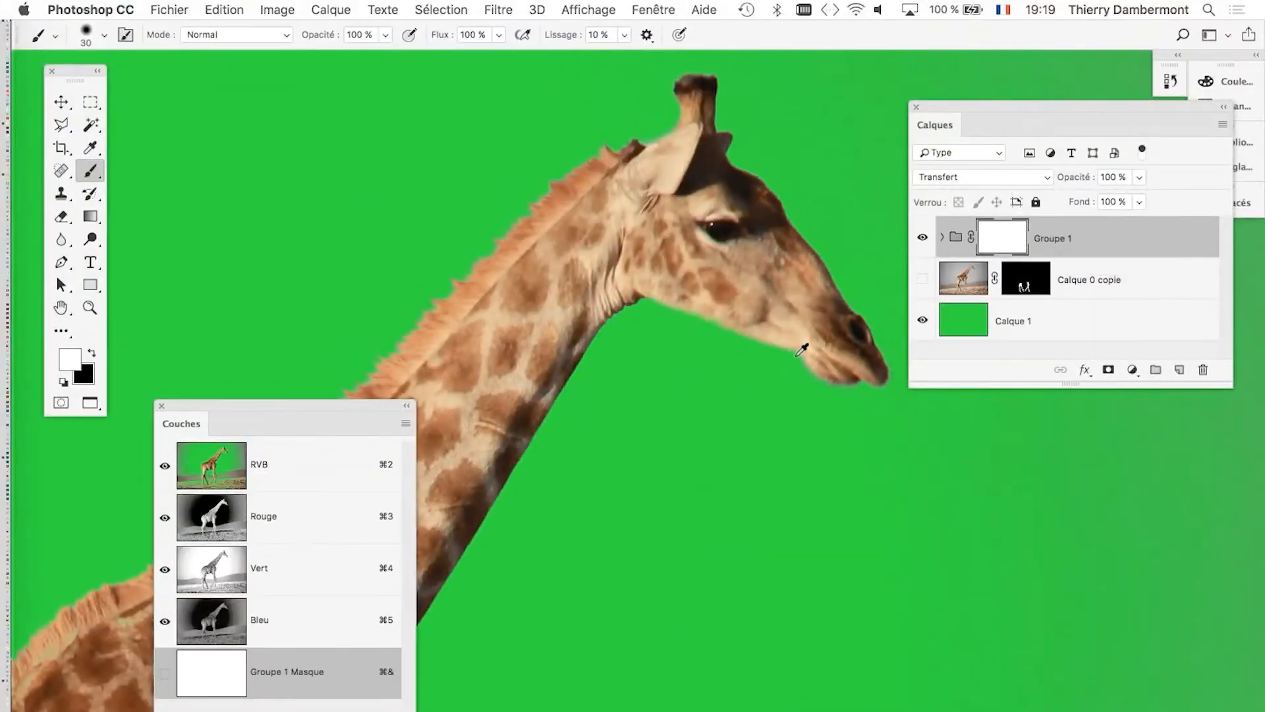
Choose the Brush tool and reposition the Calques panel clear of the giraffe's head and the sky.
scroll(802, 350, down, 3)
drag(936, 122, 1110, 124)
scroll(954, 296, down, 3)
scroll(829, 318, down, 3)
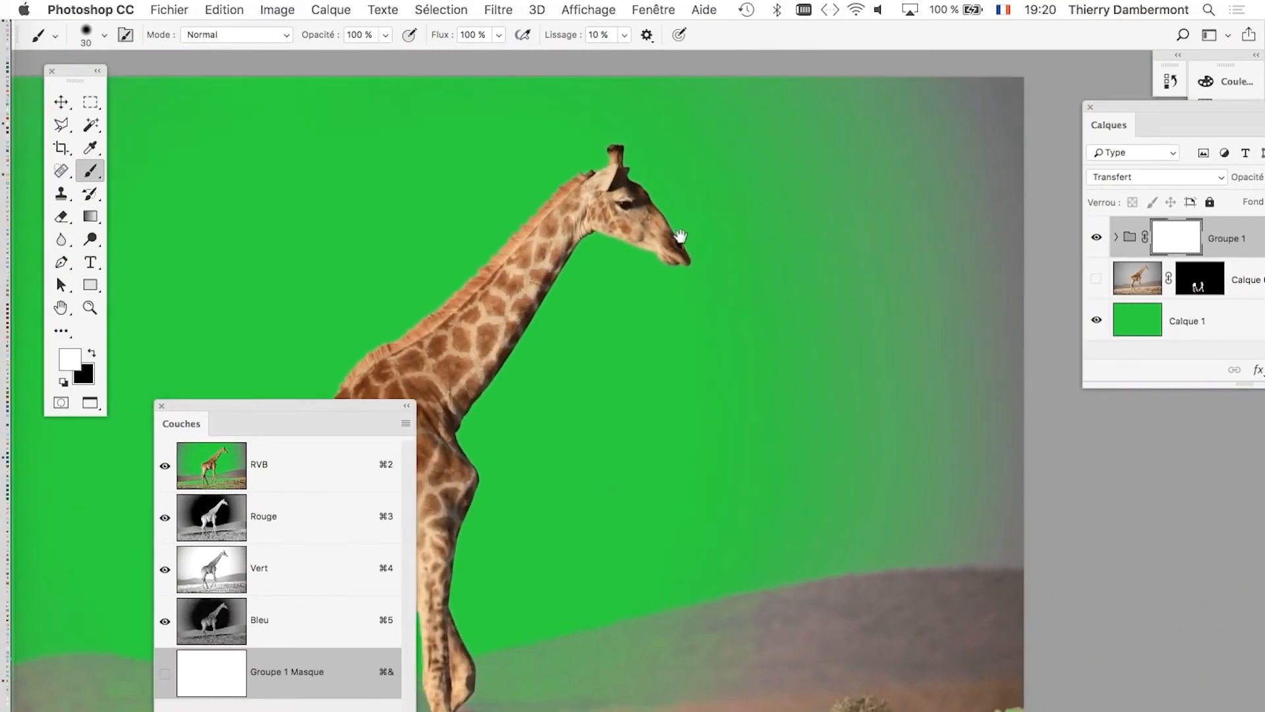
click(97, 173)
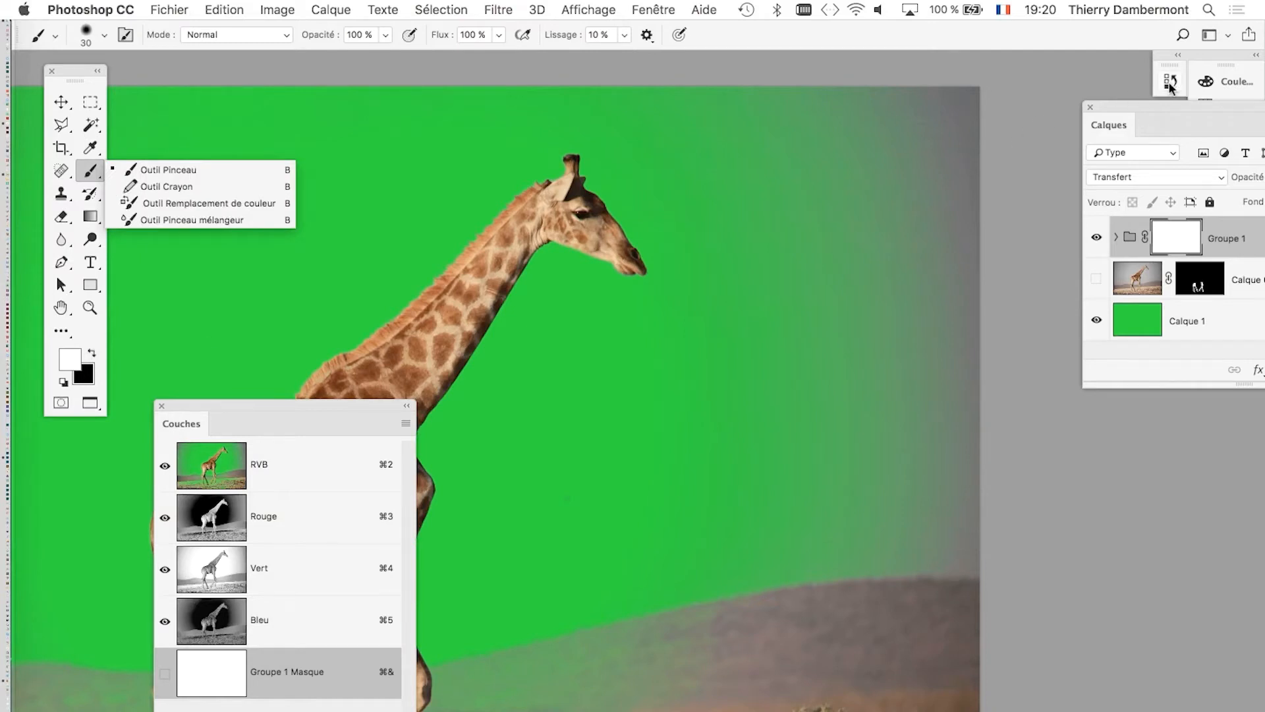
click(1128, 106)
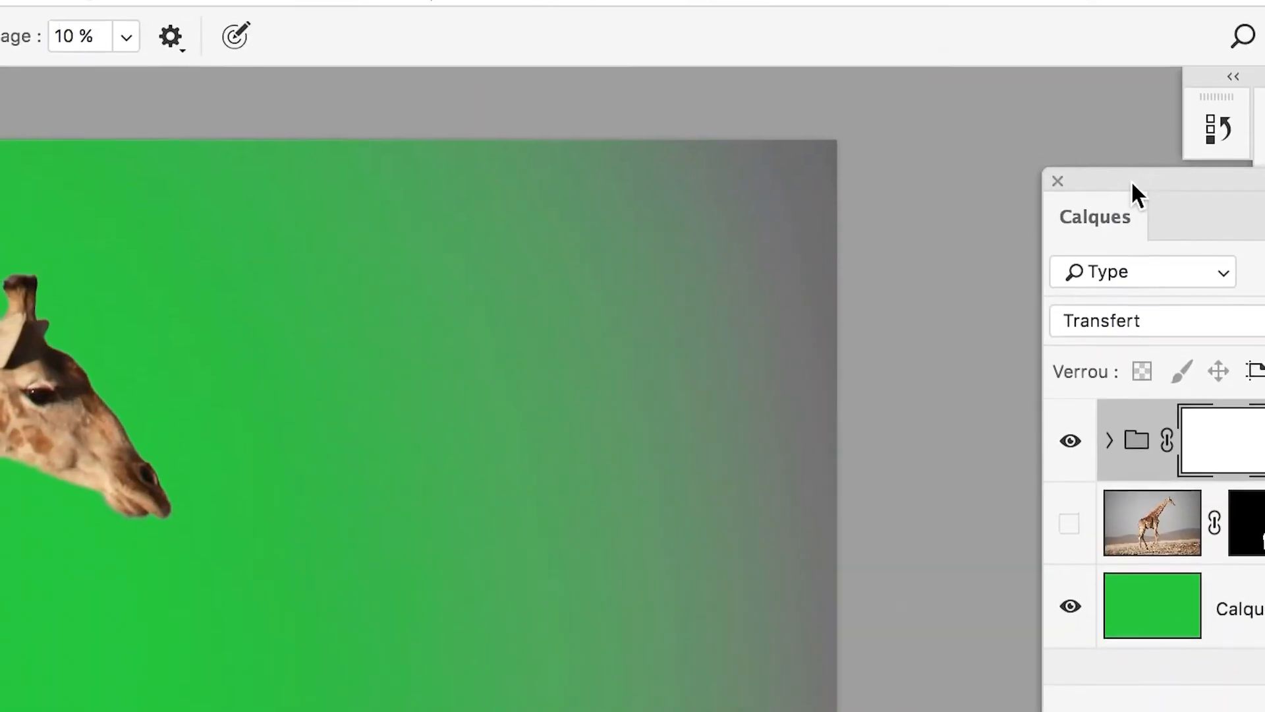
drag(1129, 109, 960, 101)
drag(1022, 179, 903, 179)
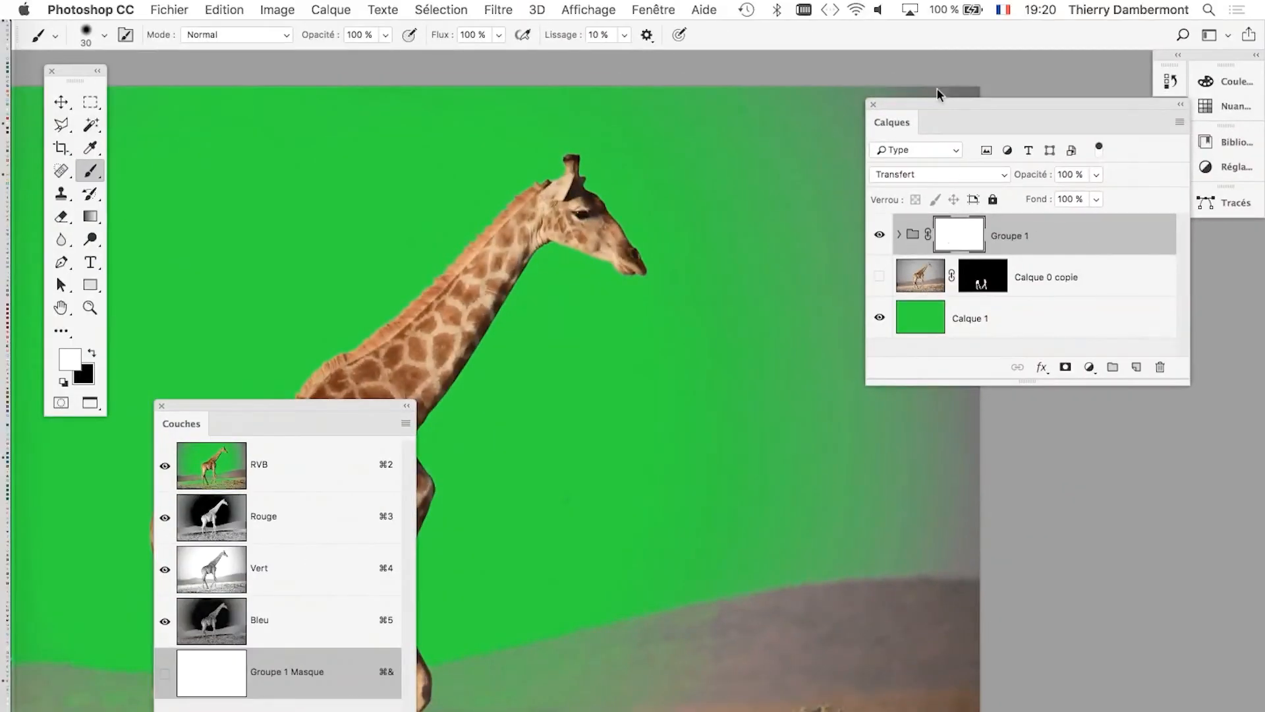
drag(937, 105, 1073, 118)
Paint black on the Groupe 1 mask with a 445 px brush to hide the remaining sky in front of the giraffe.
click(91, 354)
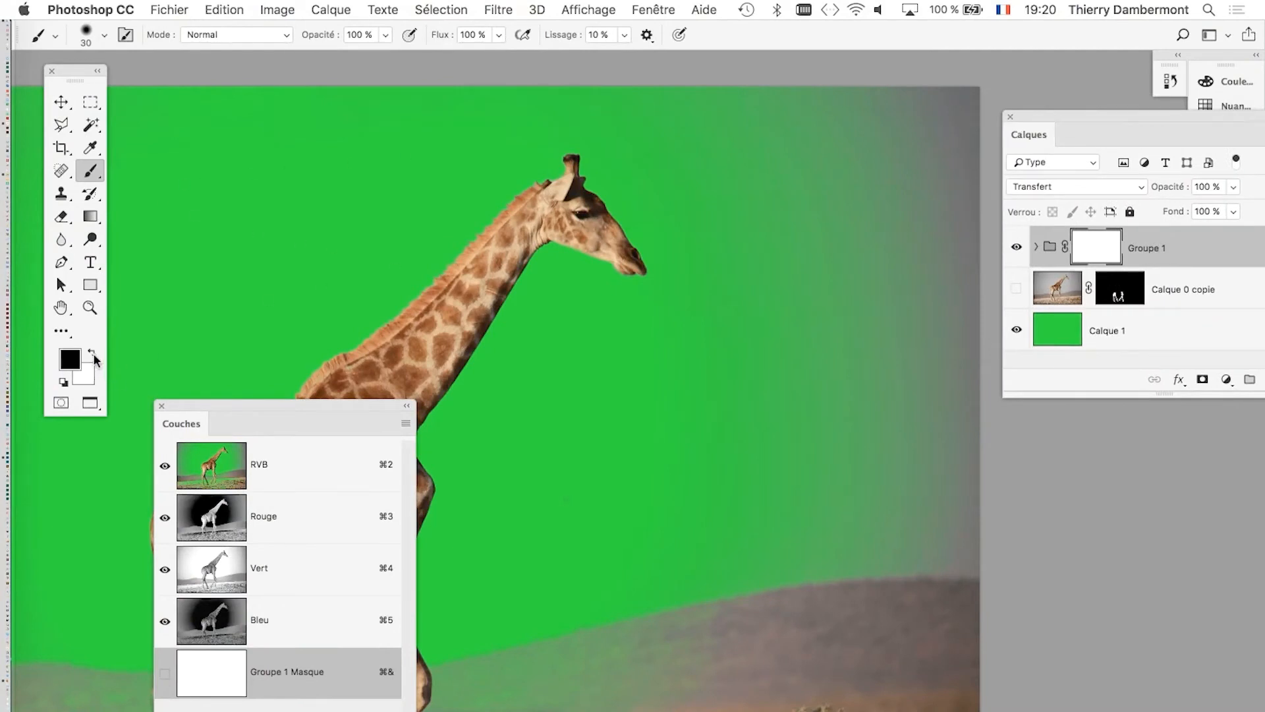
drag(562, 316, 700, 322)
mouse_move(709, 143)
mouse_down()
mouse_move(716, 95)
mouse_move(956, 113)
mouse_move(940, 302)
mouse_move(871, 293)
mouse_move(730, 170)
mouse_move(704, 172)
mouse_up()
drag(703, 175, 678, 173)
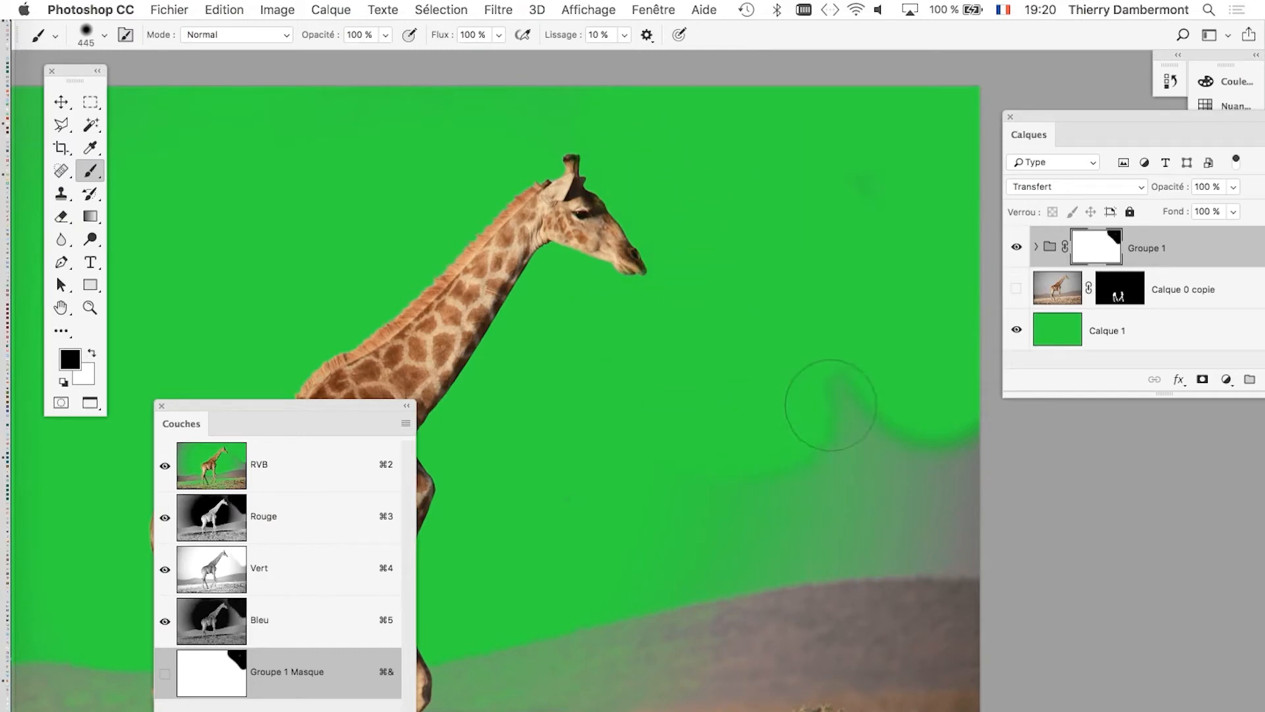
mouse_move(830, 405)
mouse_down()
mouse_move(942, 487)
mouse_move(850, 402)
mouse_up()
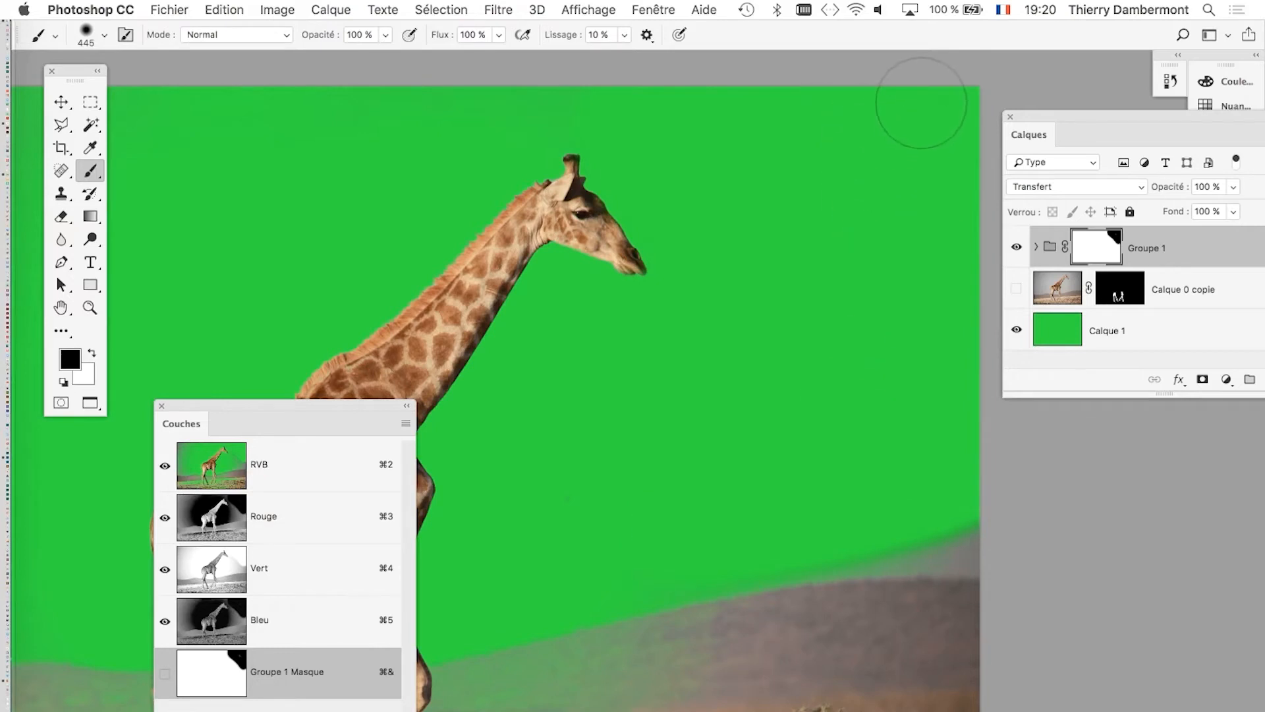
Paint black on the Groupe 1 mask with a 1019 px brush to hide the sky and distant hills behind the giraffe's back.
scroll(742, 362, down, 3)
drag(530, 308, 963, 241)
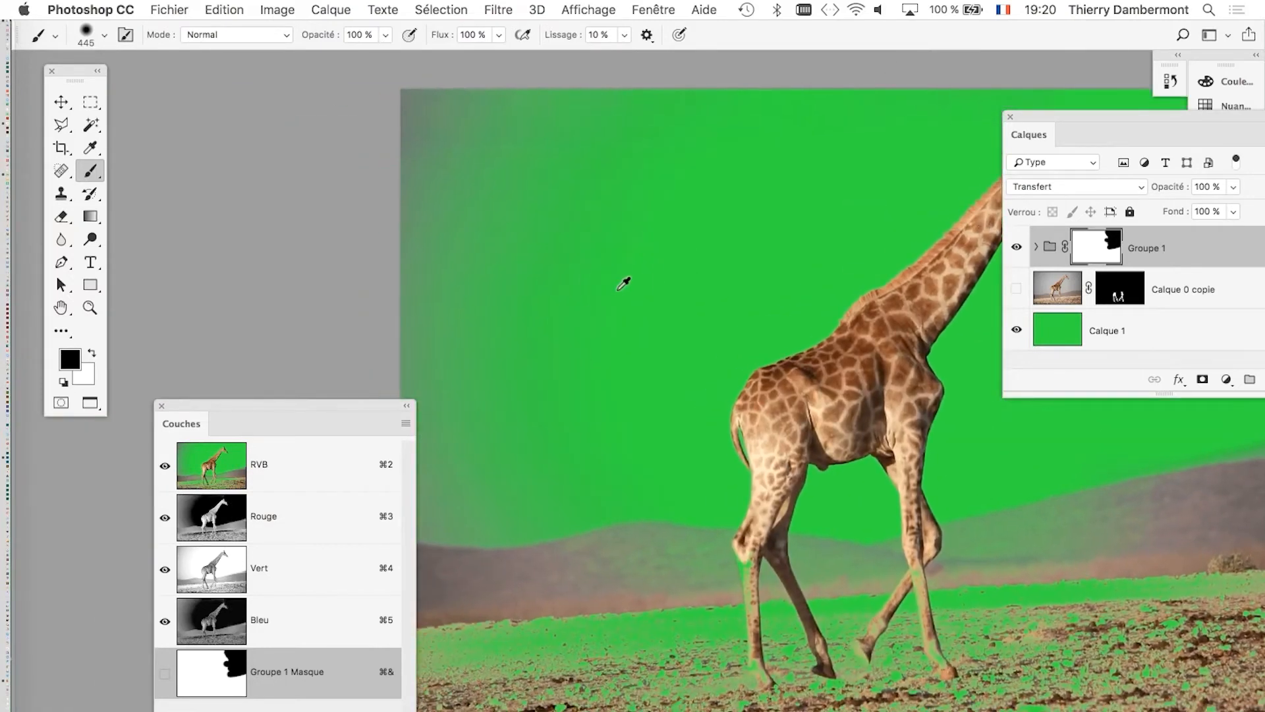
drag(663, 290, 749, 302)
mouse_move(621, 169)
mouse_down()
mouse_move(439, 227)
mouse_move(476, 129)
mouse_move(433, 157)
mouse_move(771, 136)
mouse_move(526, 327)
mouse_move(635, 274)
mouse_move(480, 449)
mouse_move(403, 411)
mouse_move(842, 122)
mouse_up()
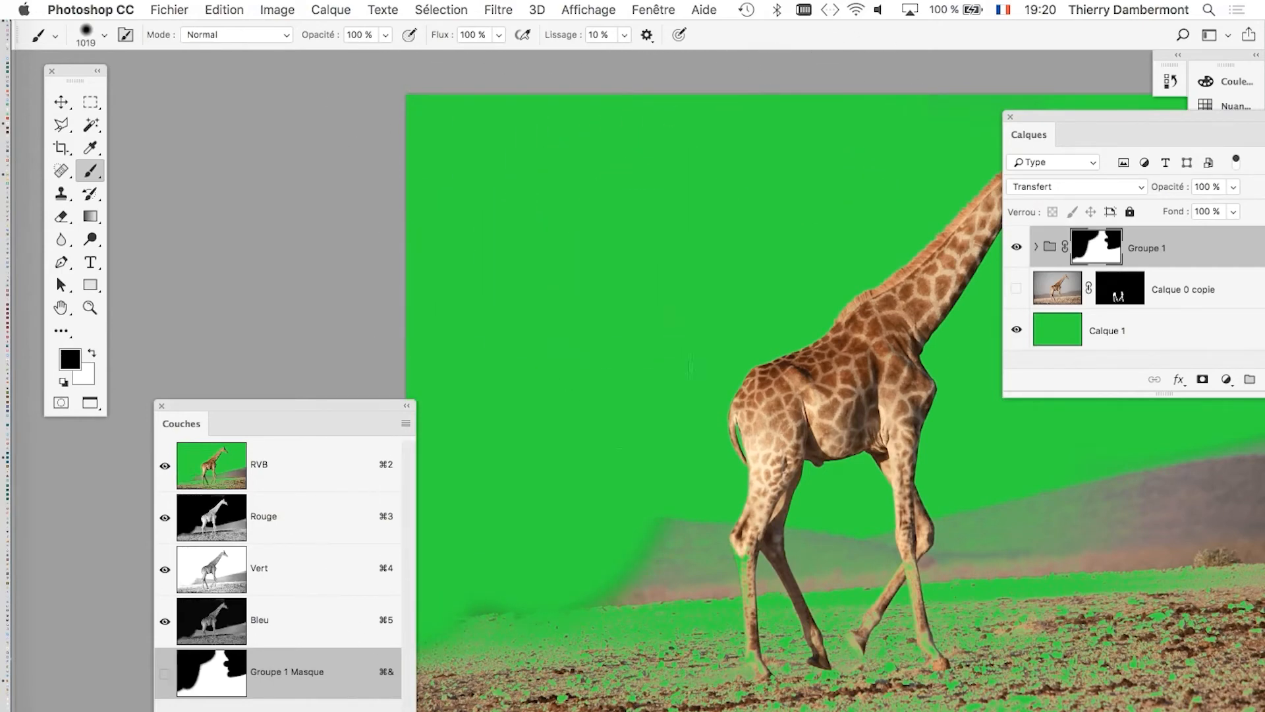
Move the Couches panel off the image and mask out the ground and hill behind the hind legs with a 748 px brush.
scroll(567, 279, down, 10)
scroll(514, 209, right, 3)
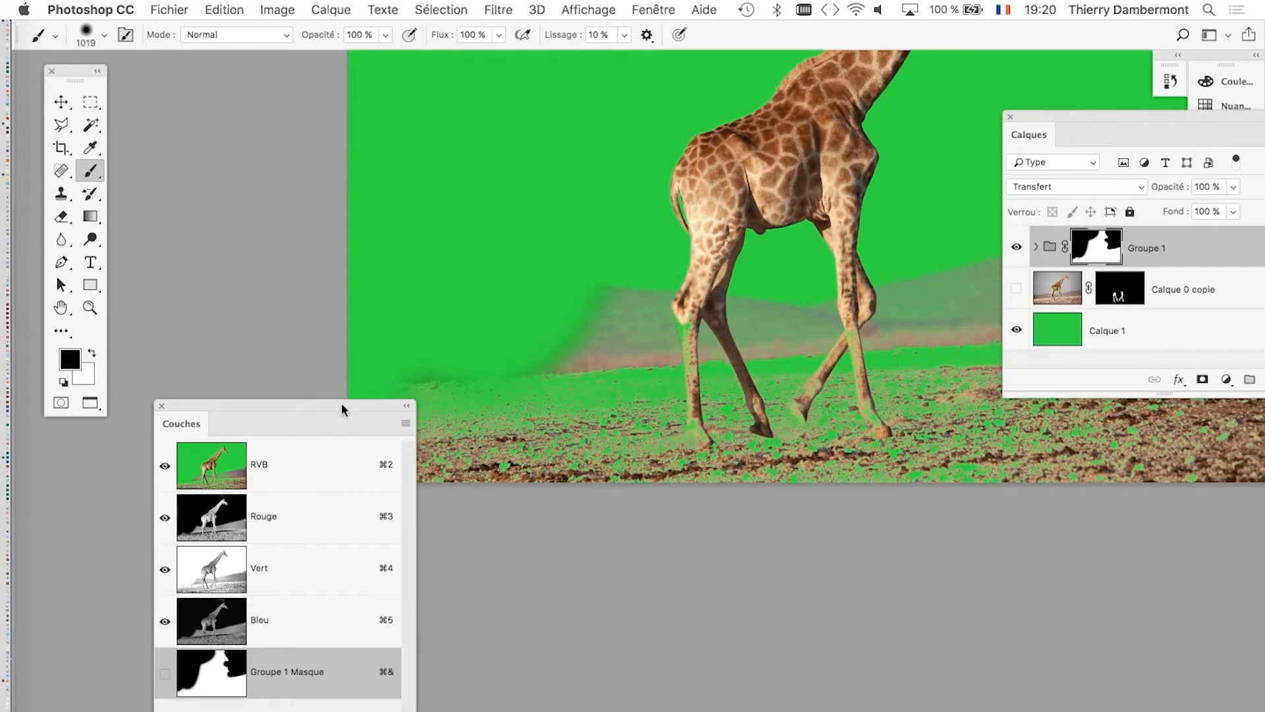
drag(341, 410, 281, 510)
drag(501, 415, 467, 413)
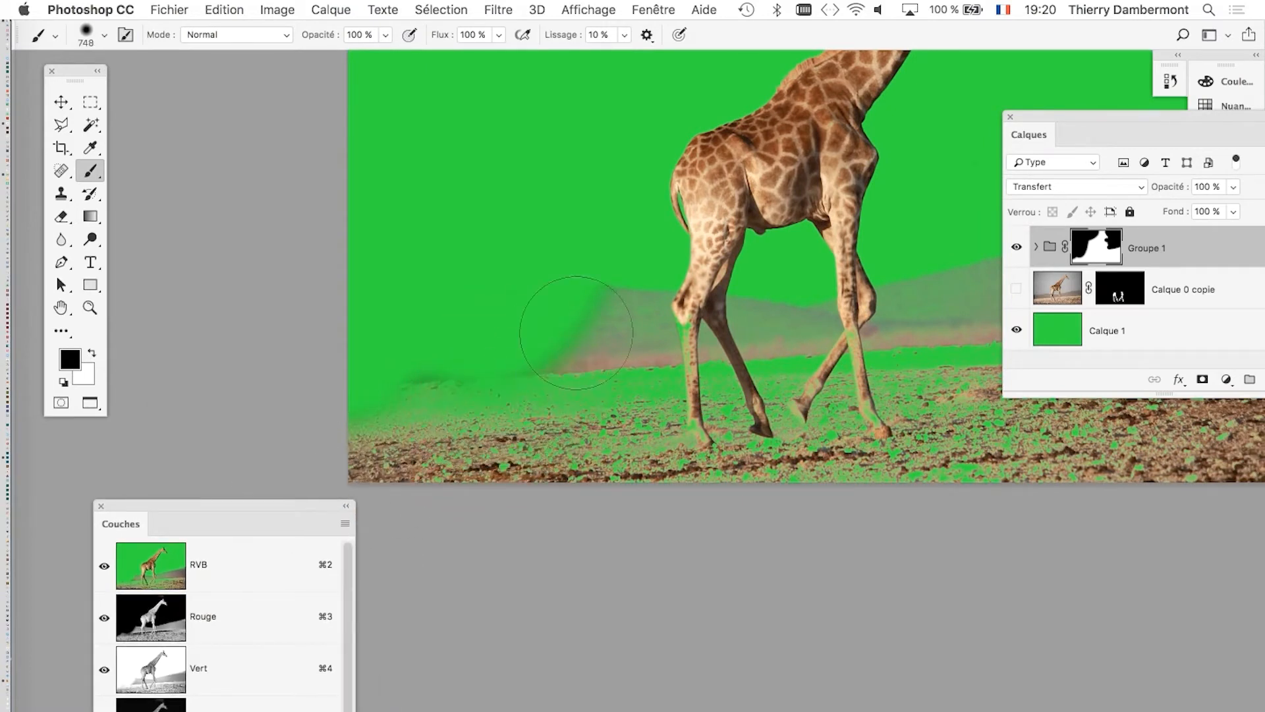
mouse_move(582, 303)
mouse_down()
mouse_move(568, 397)
mouse_move(529, 430)
mouse_move(400, 383)
mouse_up()
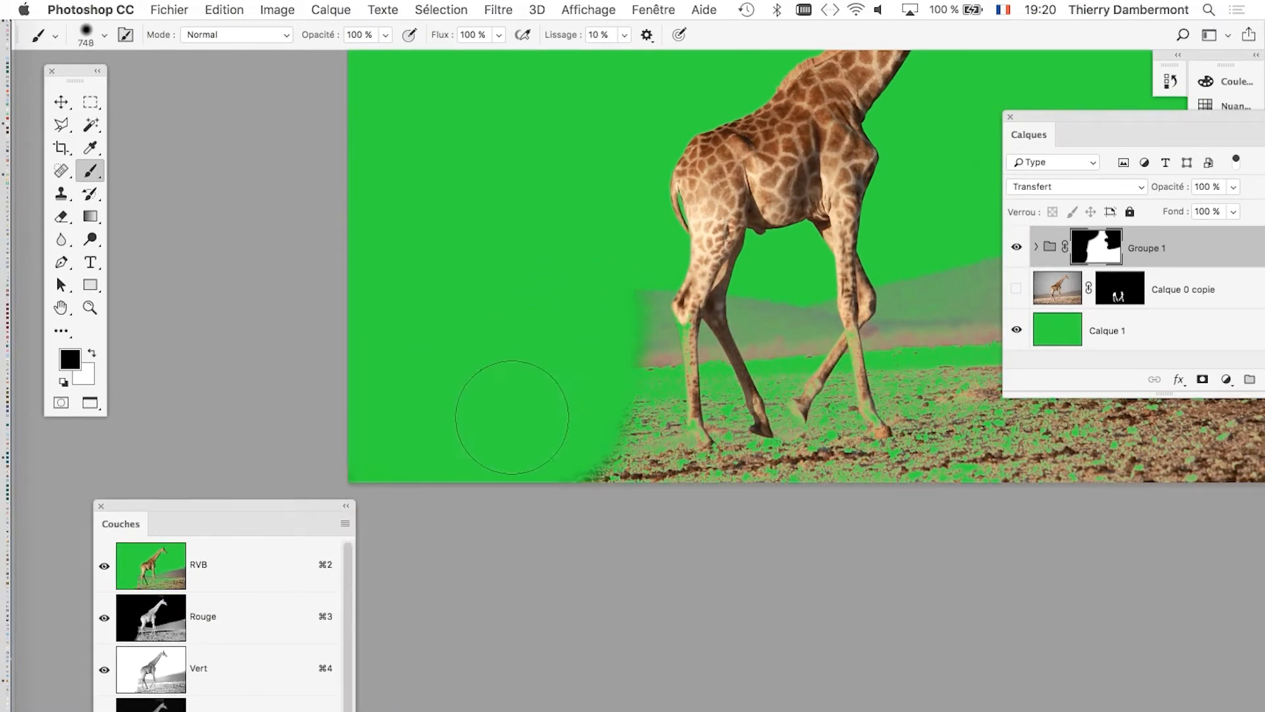
drag(512, 417, 473, 416)
Mask out the hills, the lower legs and all the remaining ground on Groupe 1, using brushes from 365 to 754 px.
scroll(387, 387, right, 5)
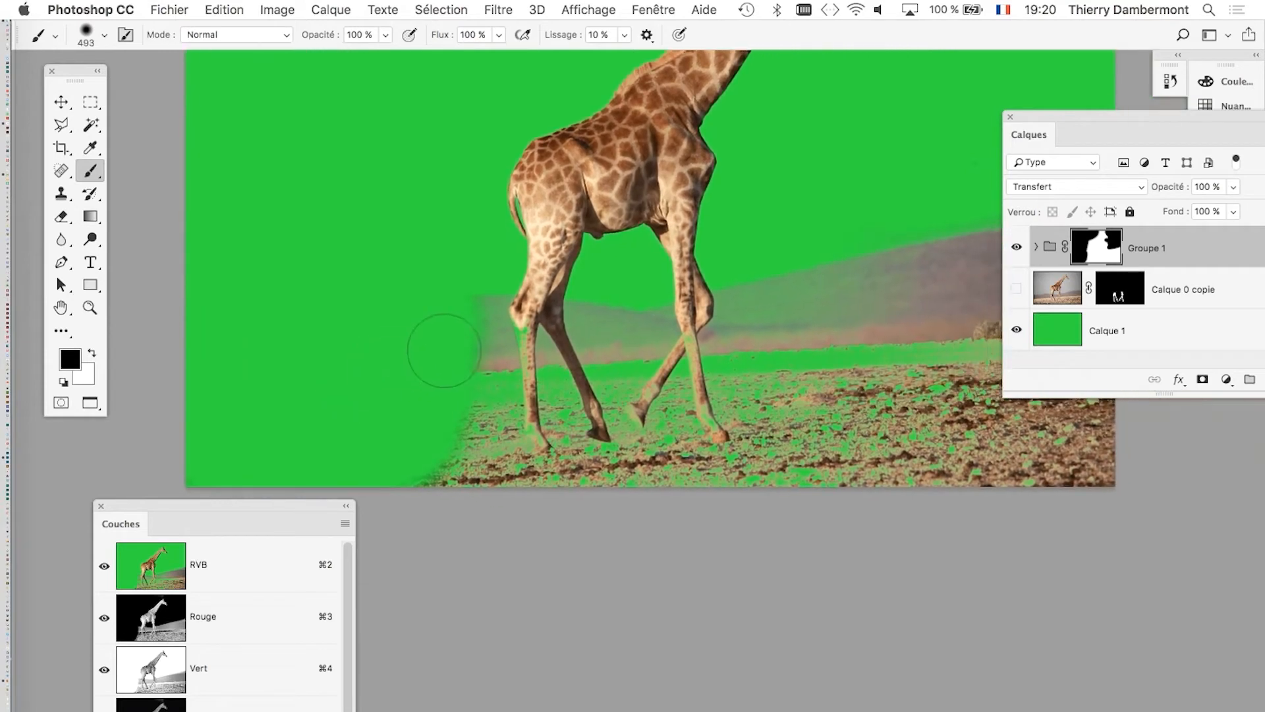
drag(418, 358, 398, 359)
mouse_move(446, 311)
mouse_down()
mouse_move(651, 337)
mouse_move(745, 324)
mouse_up()
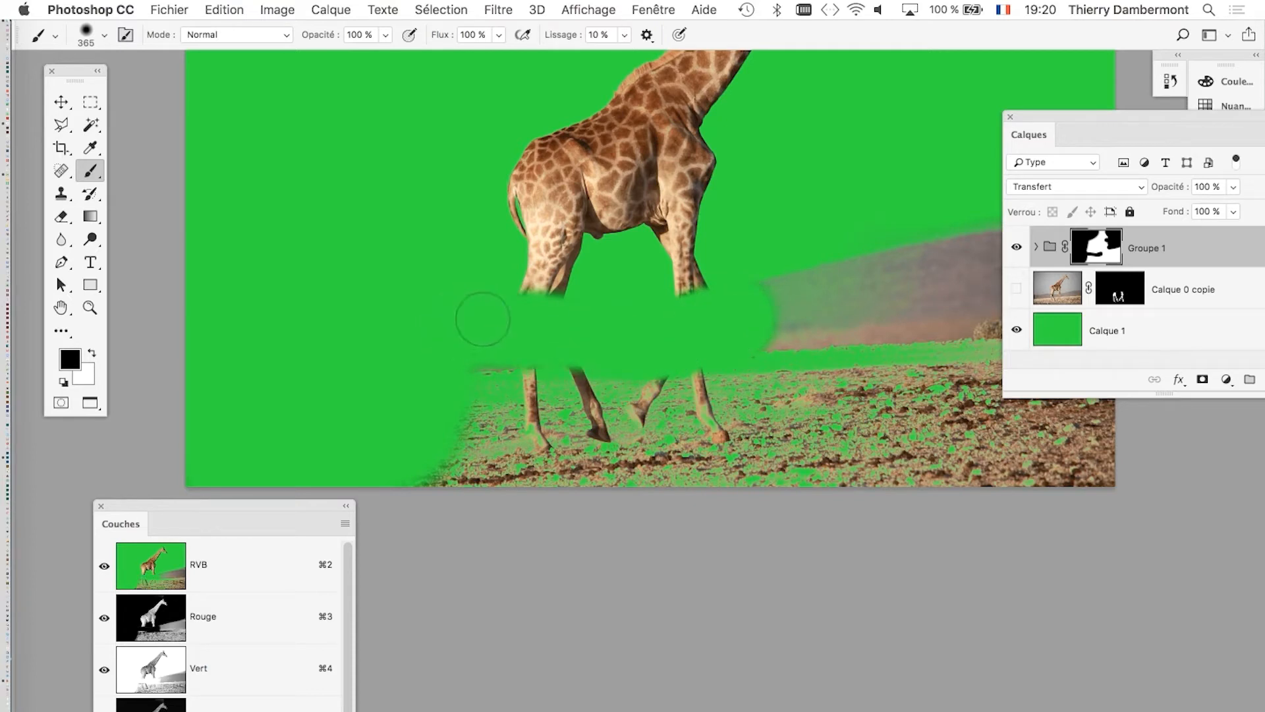
mouse_move(425, 396)
mouse_down()
mouse_move(726, 372)
mouse_move(477, 405)
mouse_move(652, 434)
mouse_move(435, 467)
mouse_move(493, 437)
mouse_move(457, 425)
mouse_move(810, 472)
mouse_move(1124, 480)
mouse_up()
mouse_move(794, 429)
mouse_down()
mouse_move(522, 479)
mouse_move(517, 455)
mouse_move(862, 414)
mouse_move(862, 205)
mouse_move(759, 364)
mouse_move(753, 273)
mouse_move(648, 411)
mouse_move(583, 397)
mouse_move(574, 334)
mouse_move(540, 331)
mouse_up()
scroll(679, 402, down, 3)
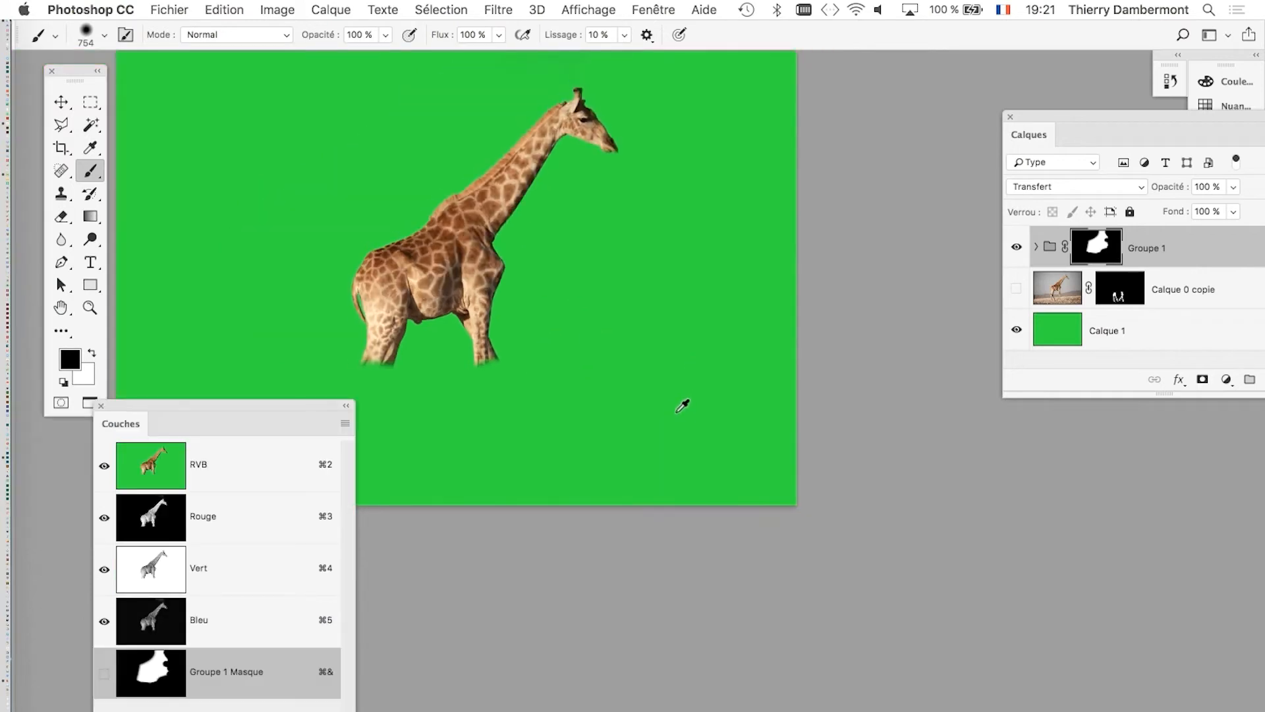
drag(583, 382, 585, 385)
drag(764, 389, 947, 392)
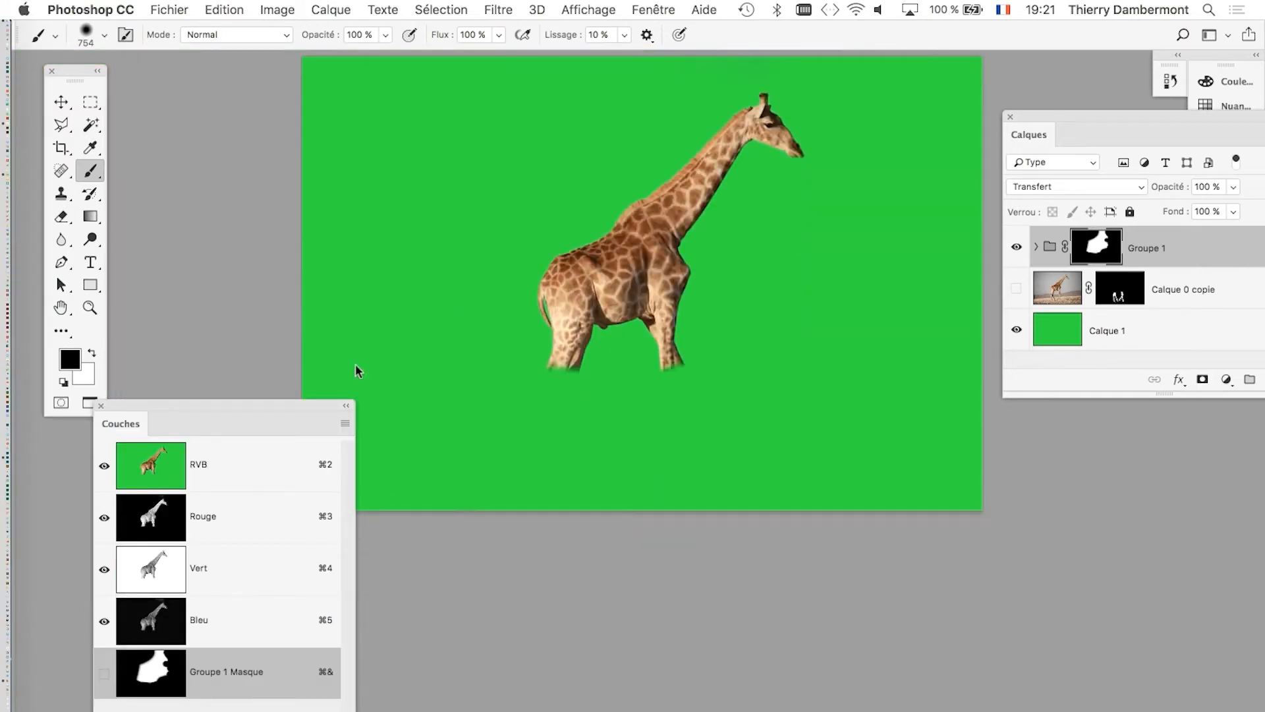
Move the Couches panel clear of the image and make the Calque 0 copie layer visible.
drag(316, 407, 212, 425)
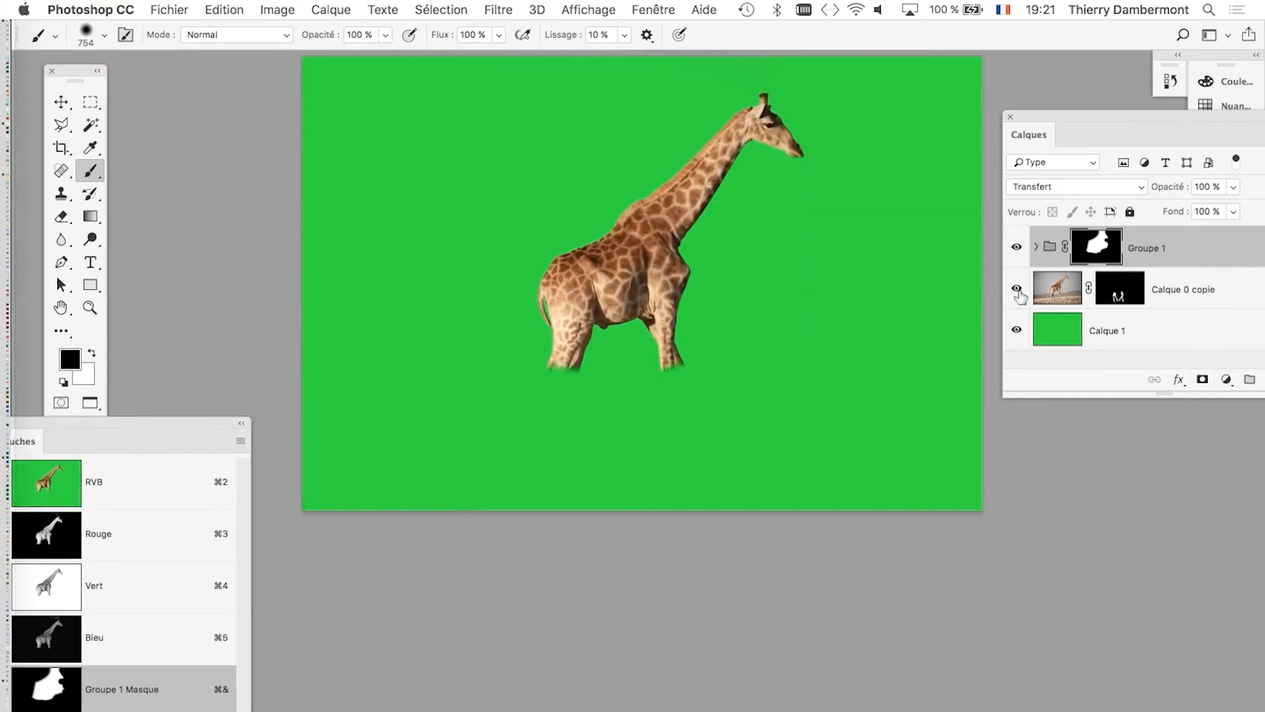
click(1017, 290)
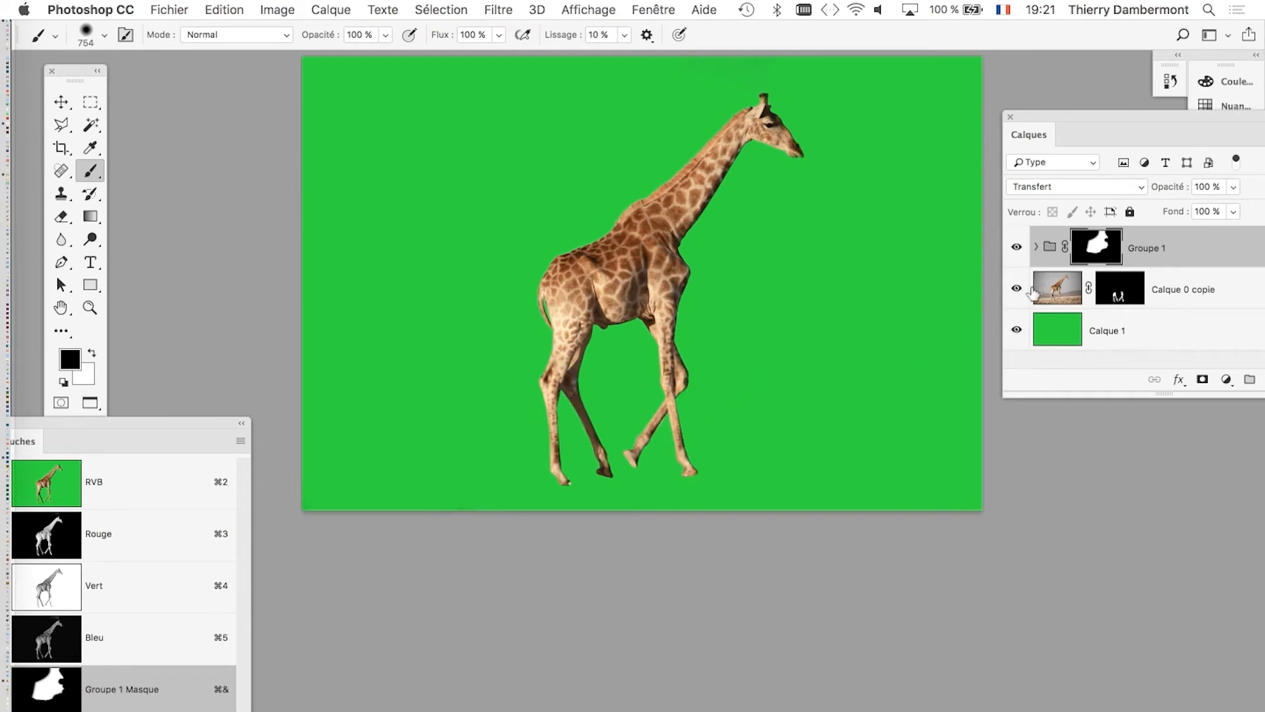
scroll(802, 273, up, 3)
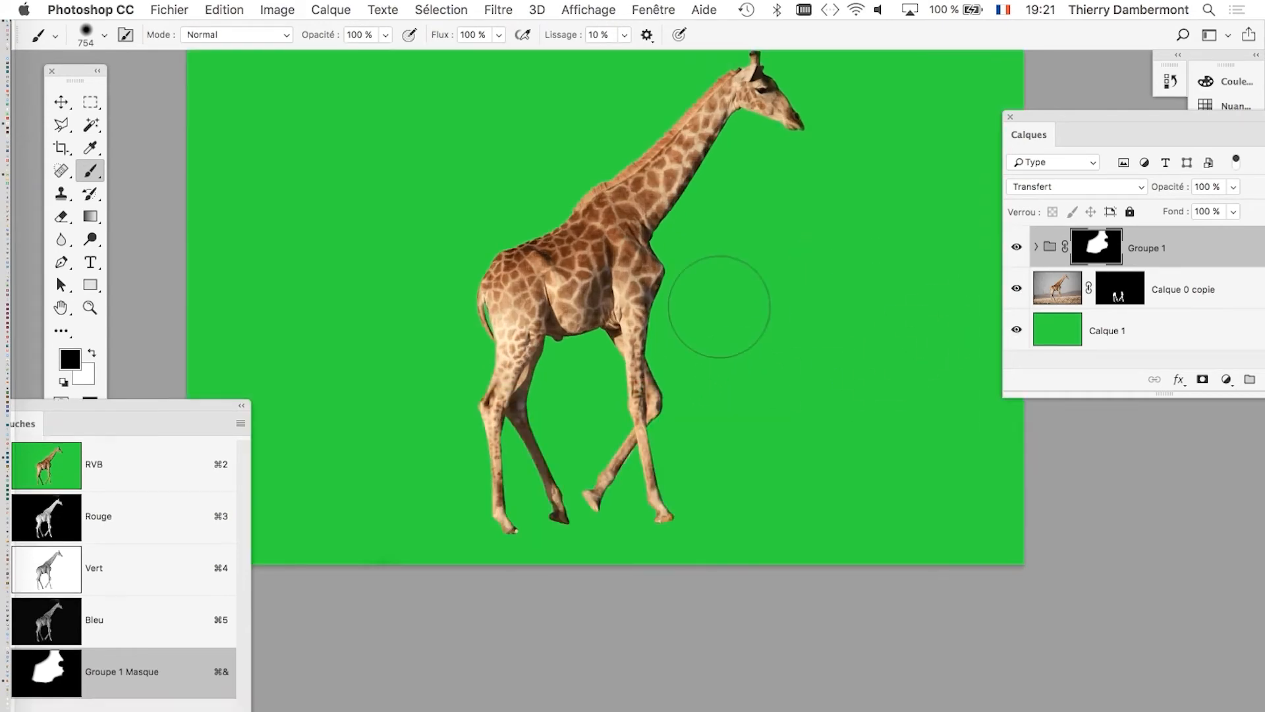
Choose the Move tool and place the Calques panel beside the giraffe's legs.
drag(724, 312, 822, 305)
drag(743, 340, 782, 323)
drag(730, 241, 577, 237)
drag(1028, 135, 753, 171)
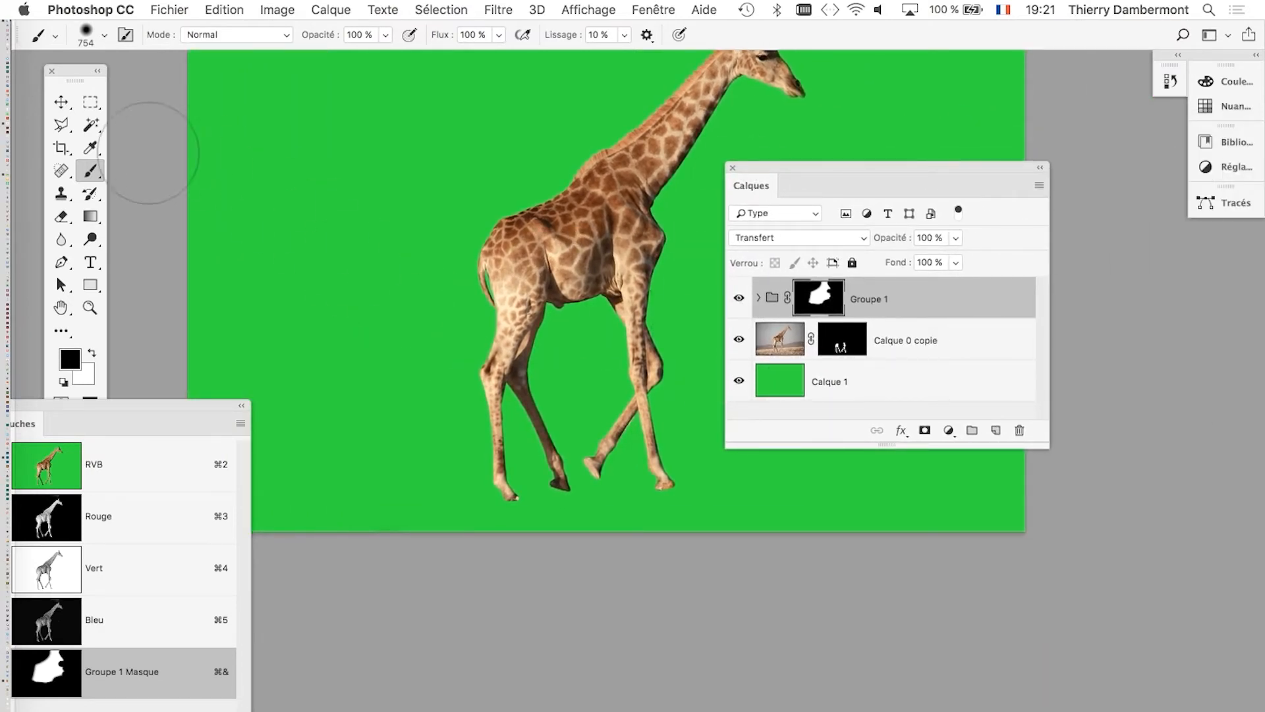
click(59, 103)
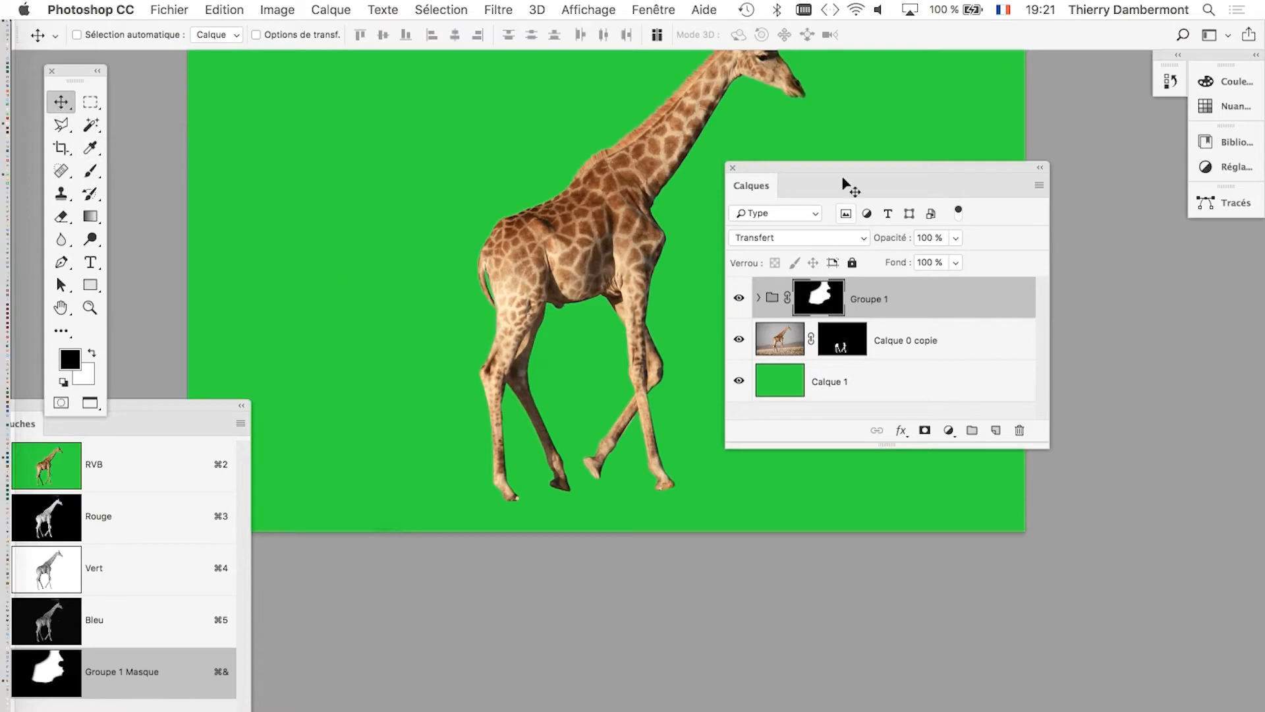
drag(779, 169, 799, 170)
Toggle the visibility of Calque 0 copie repeatedly to compare the giraffe with and without its lower legs.
click(758, 341)
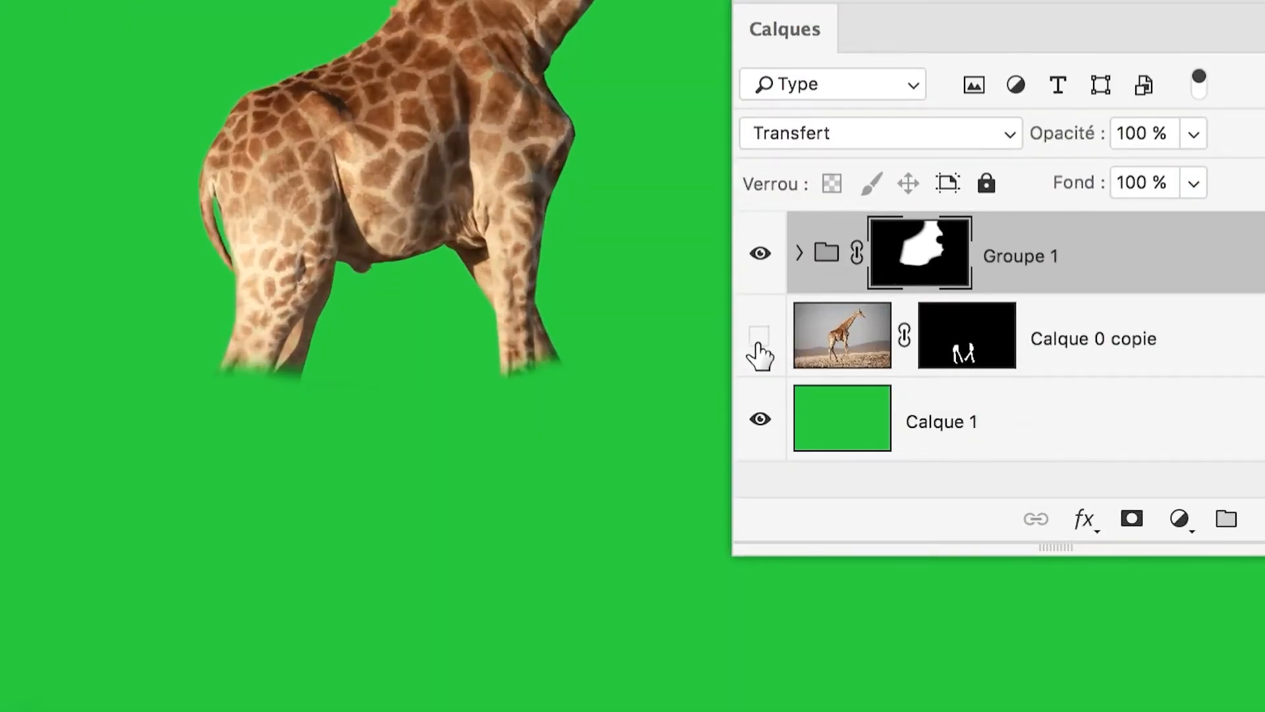
click(759, 338)
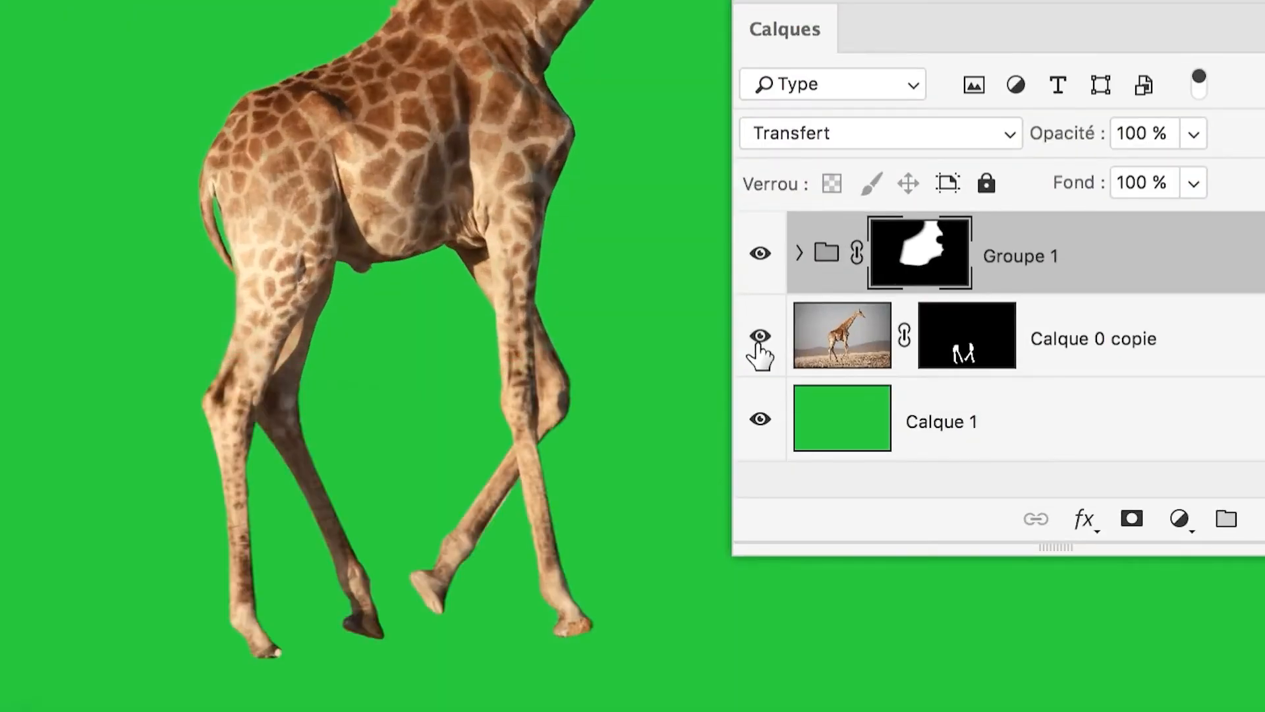
click(758, 341)
click(758, 341)
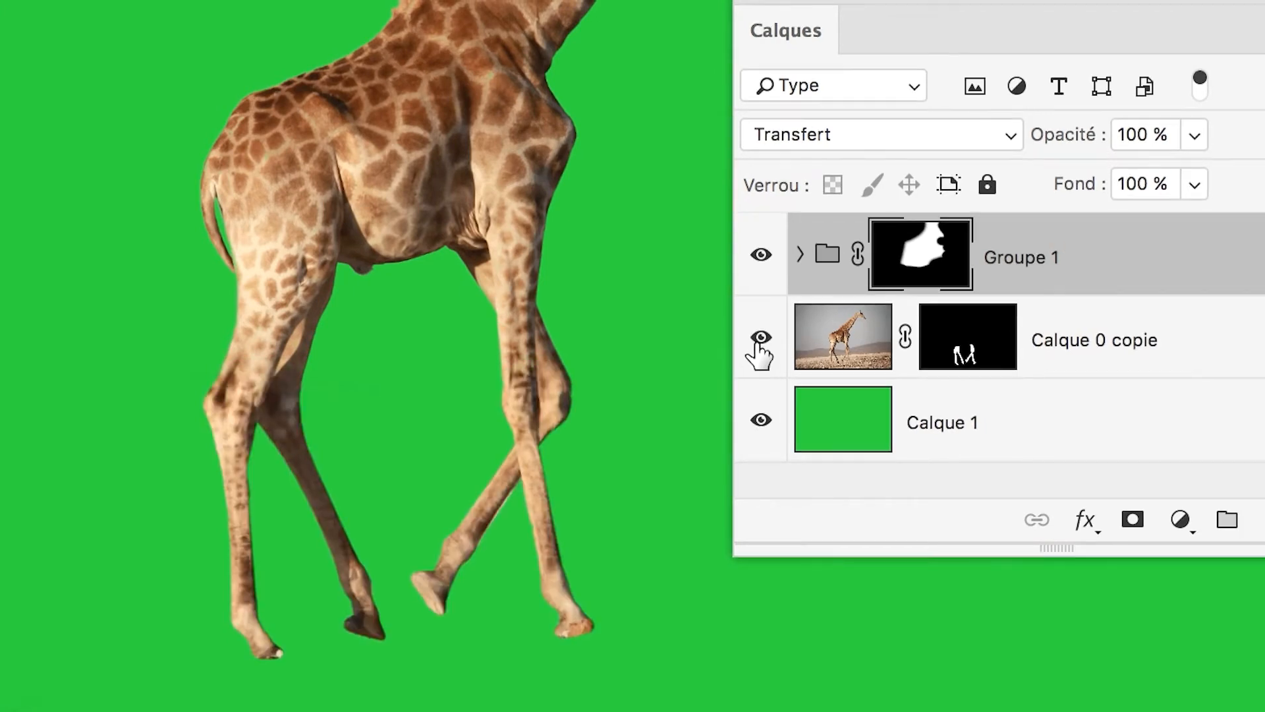
click(758, 341)
click(759, 354)
click(758, 344)
click(758, 343)
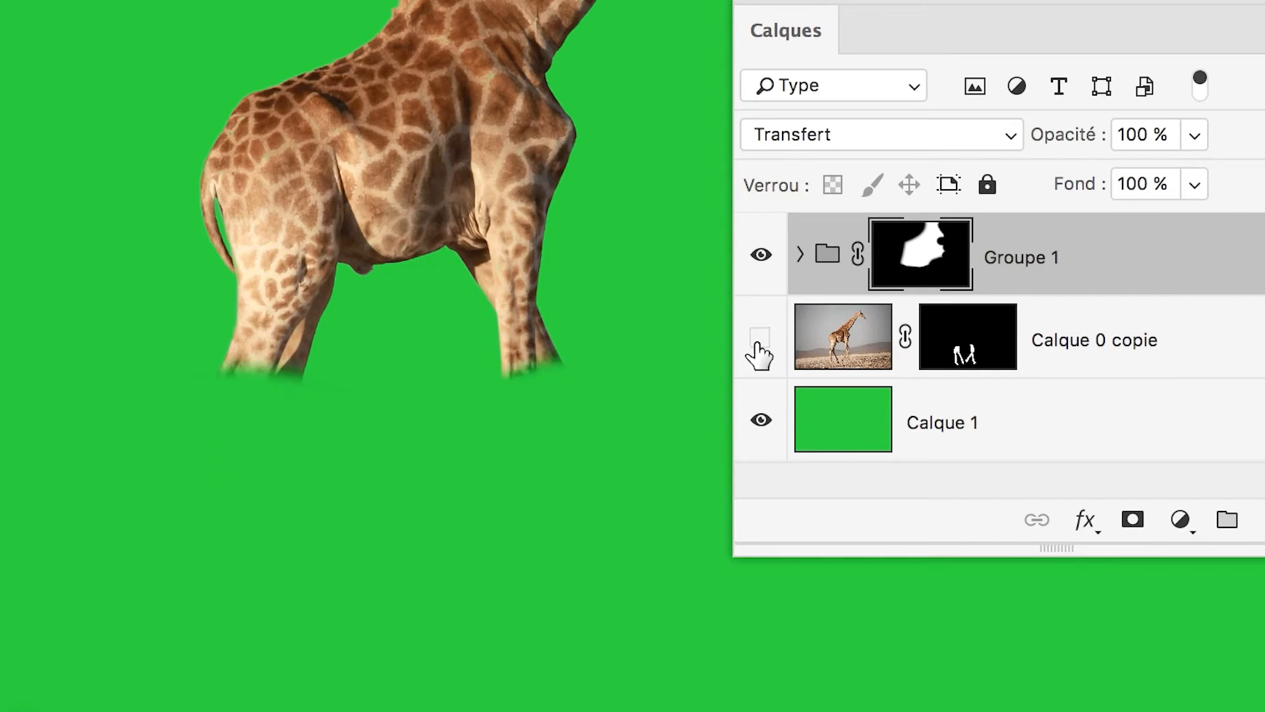
click(758, 342)
click(759, 354)
click(759, 354)
click(760, 354)
click(759, 354)
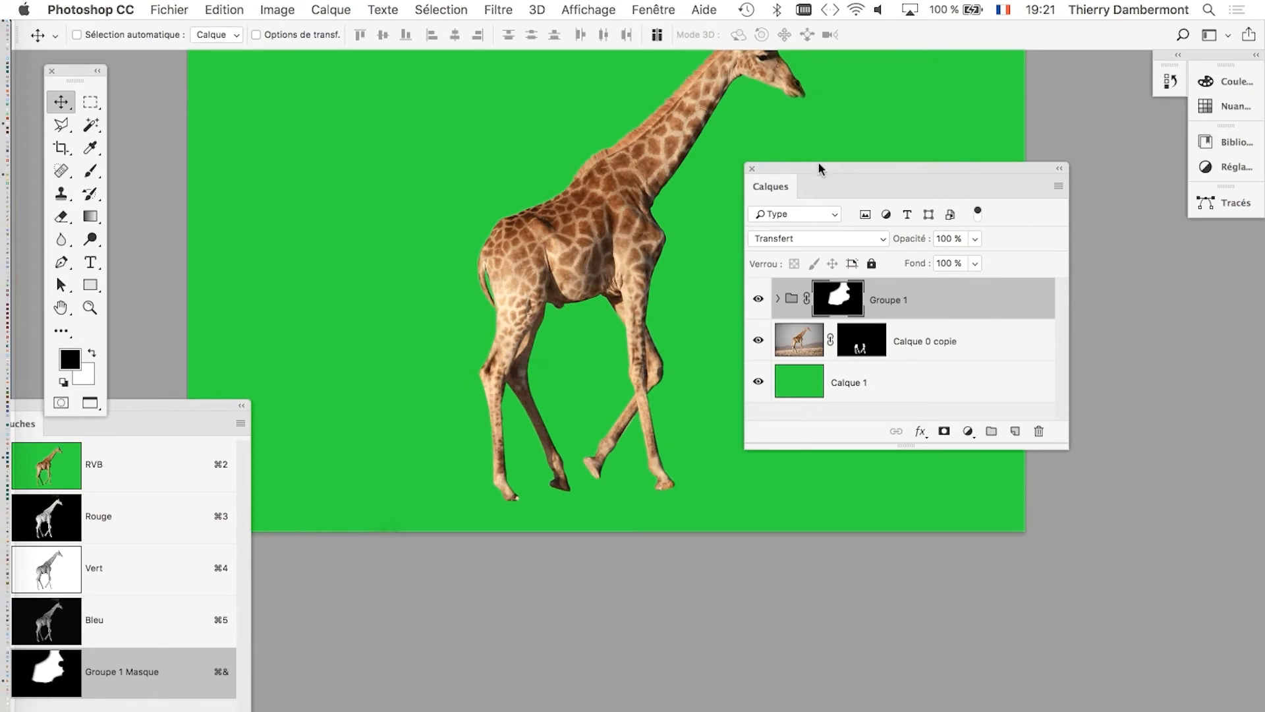
Move the Calques panel aside and save the document under the new name giraffe-05.psd in Photoshop format.
drag(820, 168, 1098, 176)
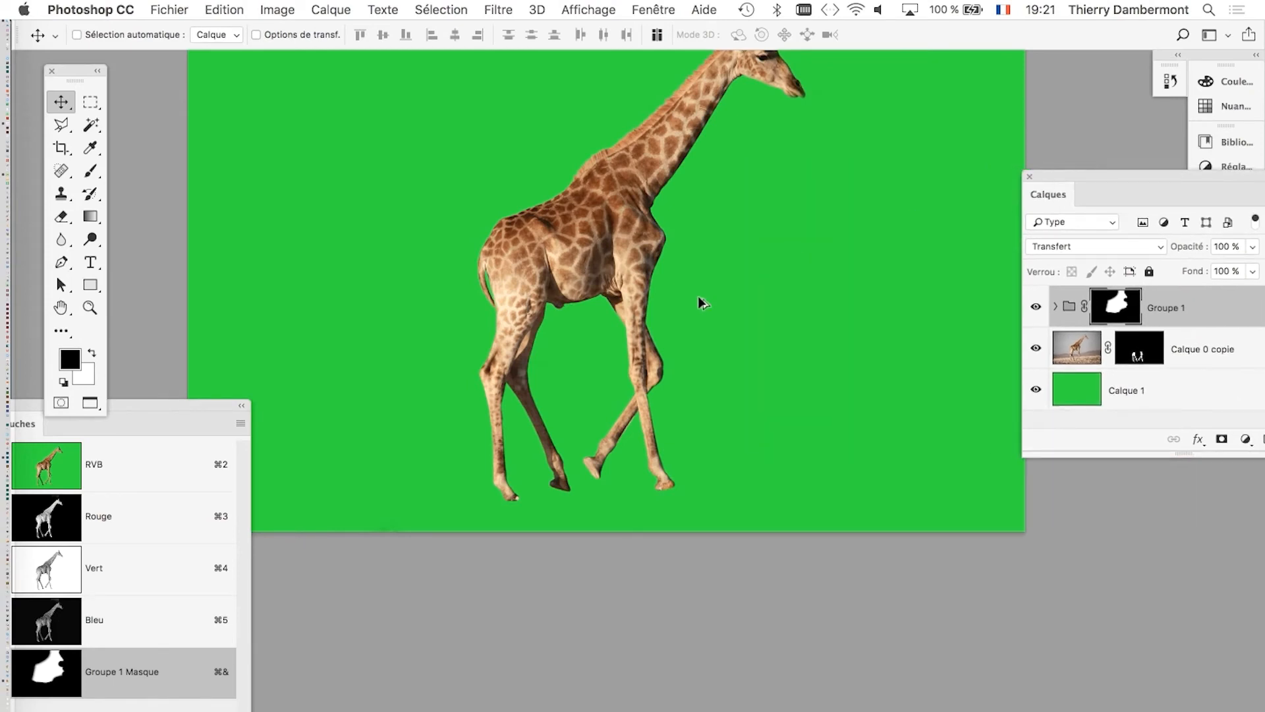
scroll(702, 304, down, 2)
click(169, 9)
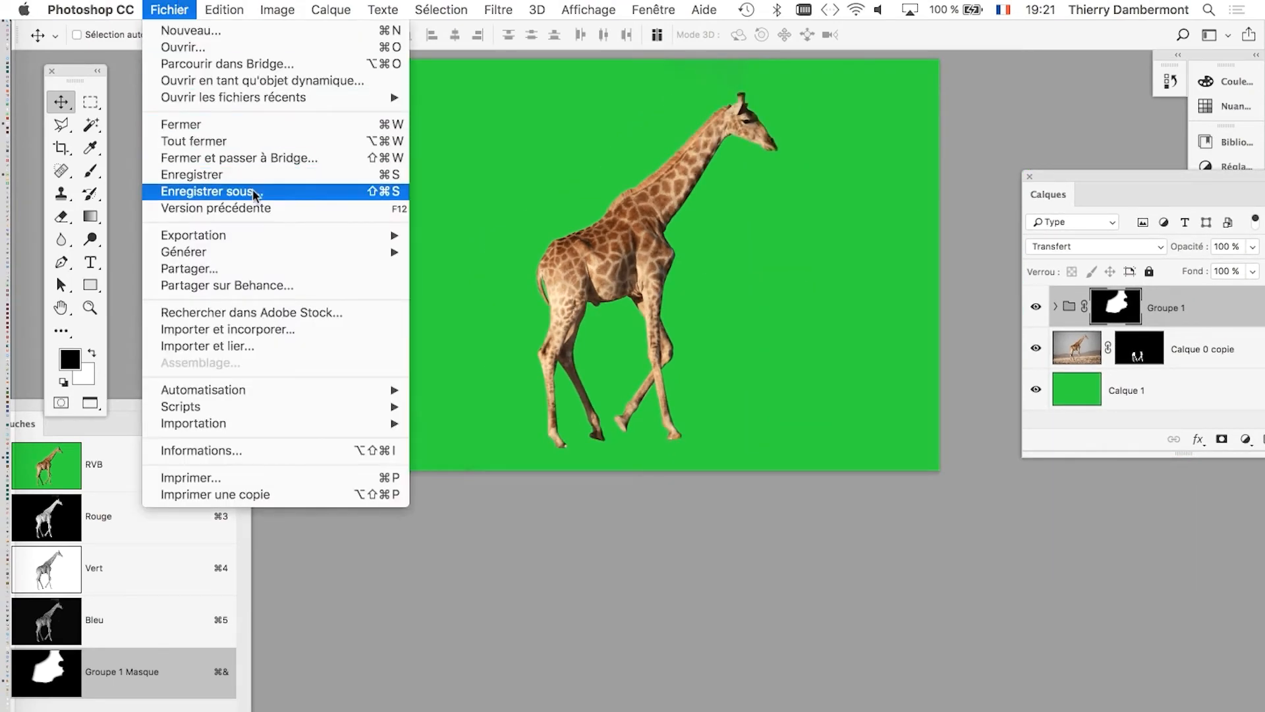
click(198, 192)
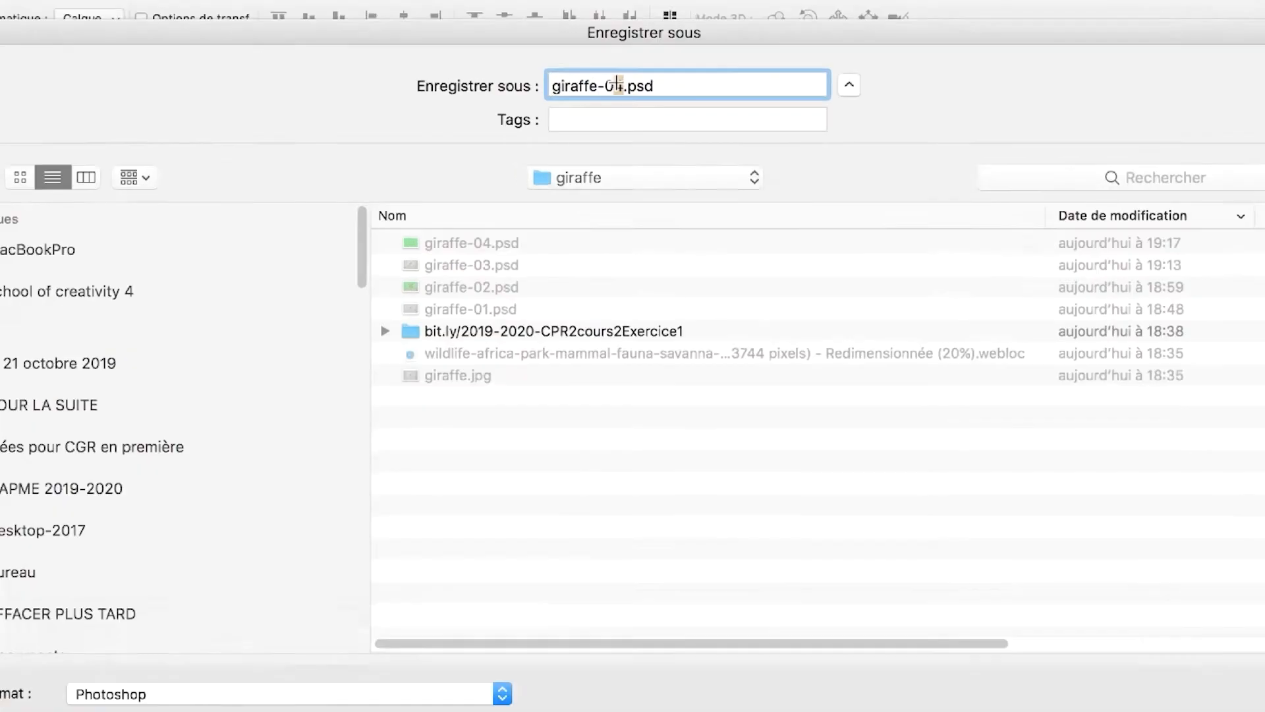
key(BackSpace)
text(5)
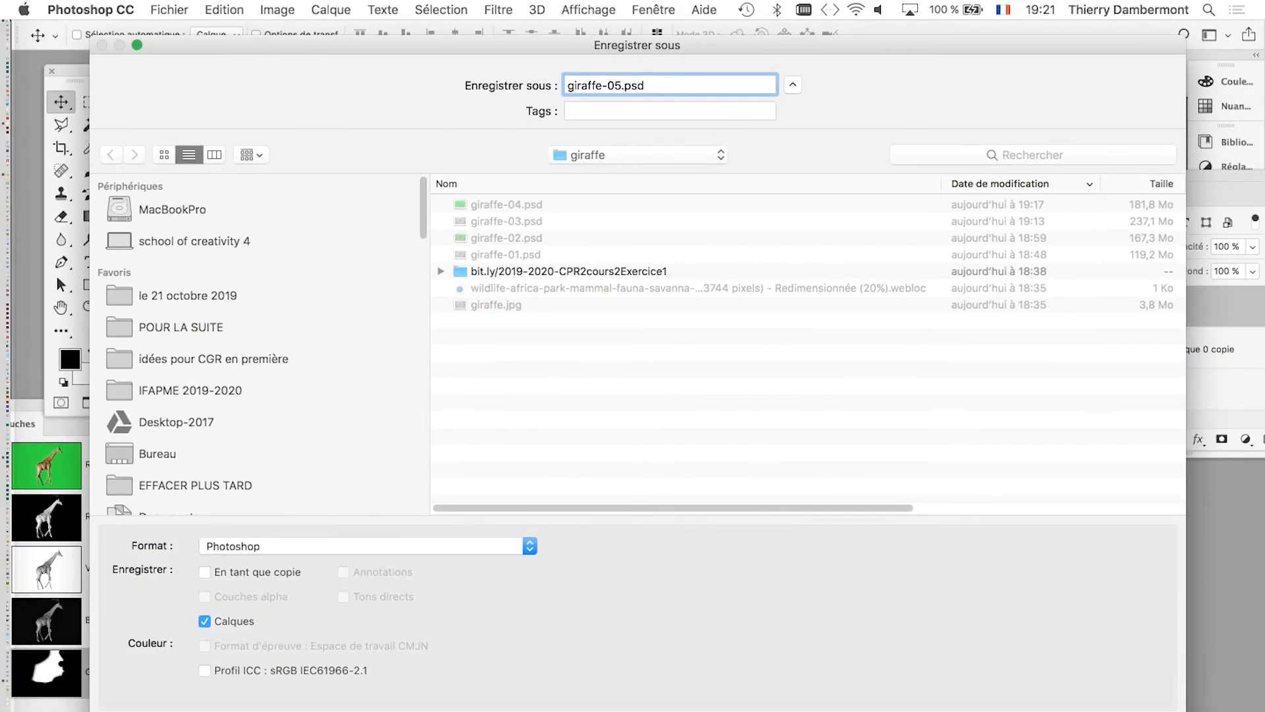
key(Return)
click(886, 336)
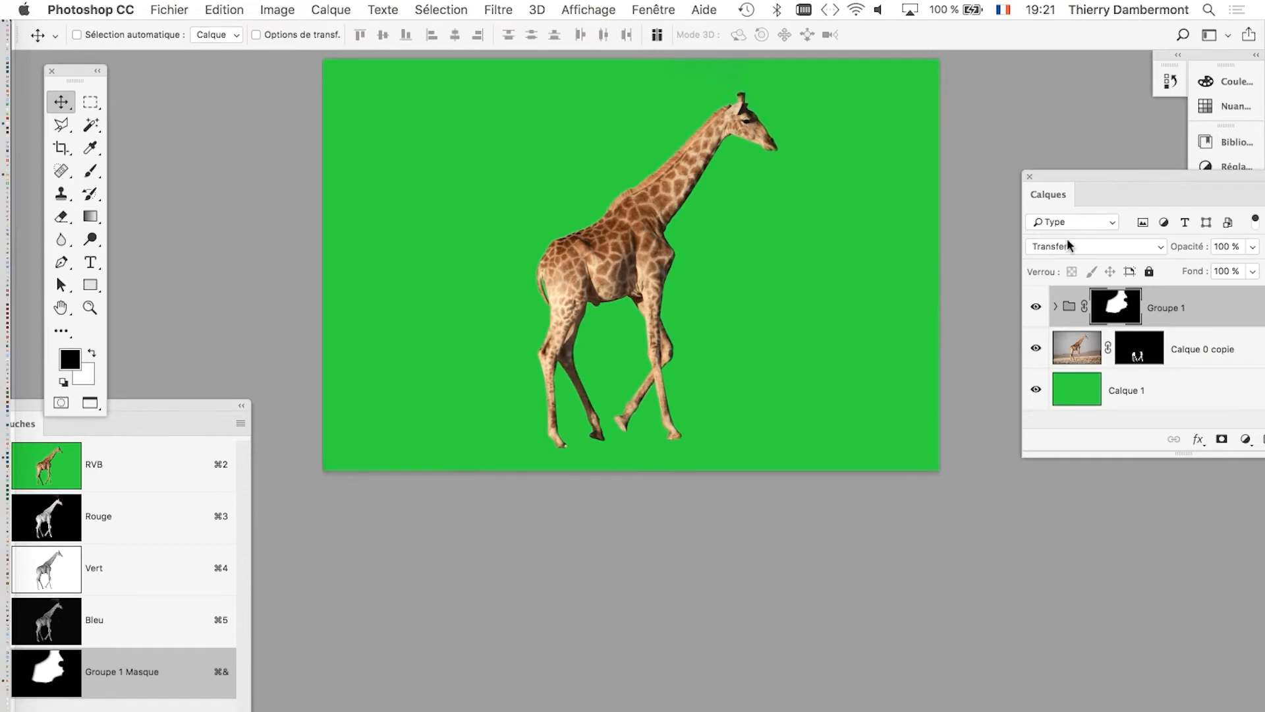
Bring the Calques panel closer to the image and toggle the Groupe 1 mask to compare the masked and unmasked background.
drag(1052, 184, 858, 137)
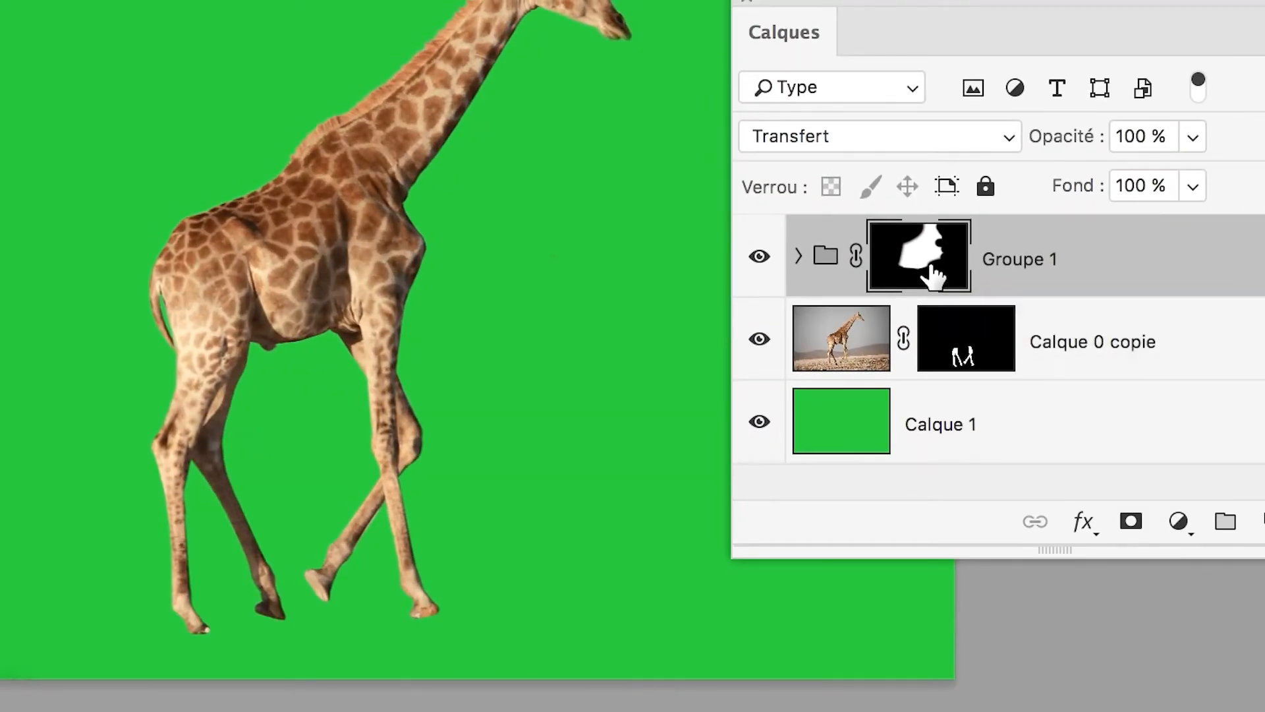
shift+click(932, 276)
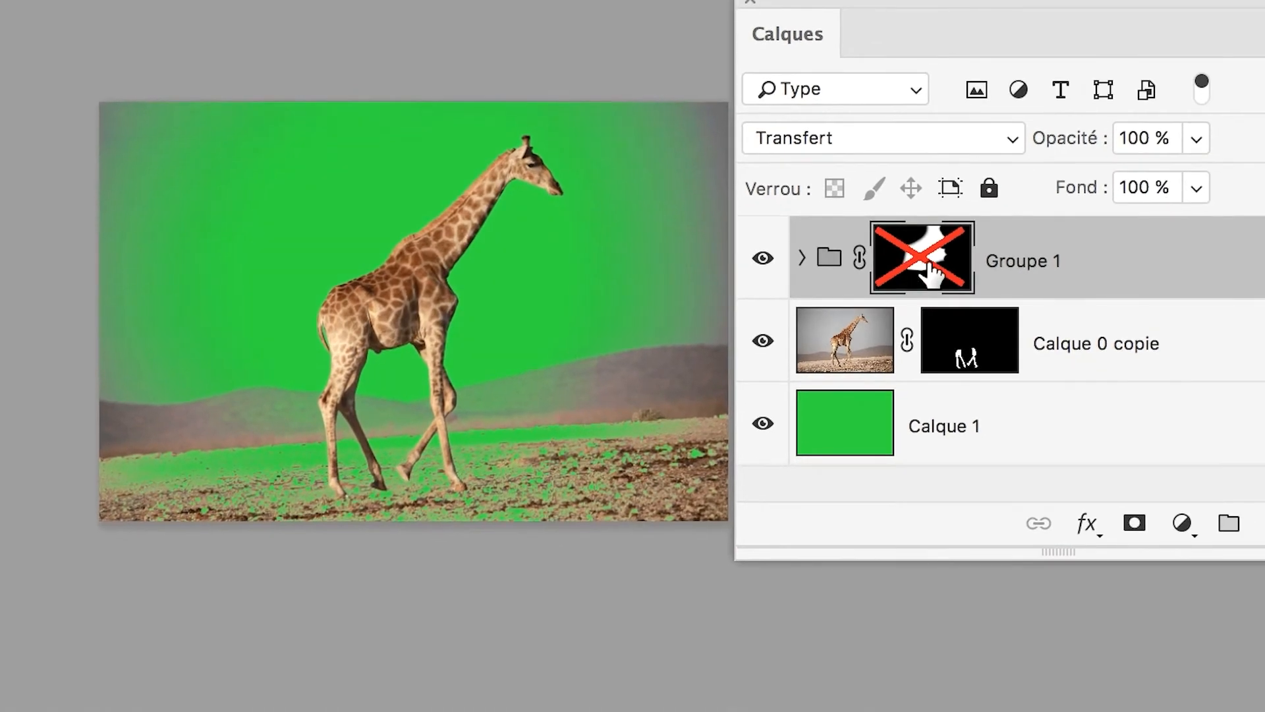
shift+click(932, 271)
shift+click(932, 272)
shift+click(932, 272)
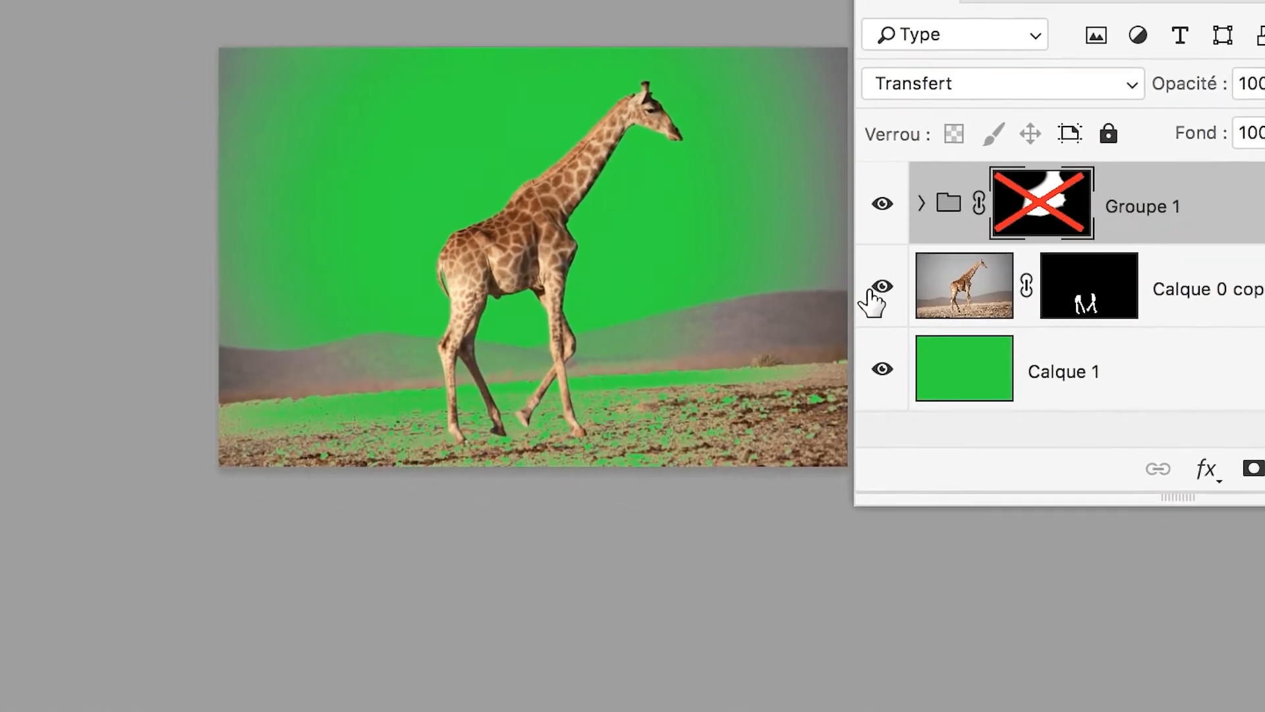
Hide Calque 0 copie and switch the Groupe 1 mask off and on to examine what the group mask hides.
click(764, 341)
shift+click(958, 254)
shift+click(959, 254)
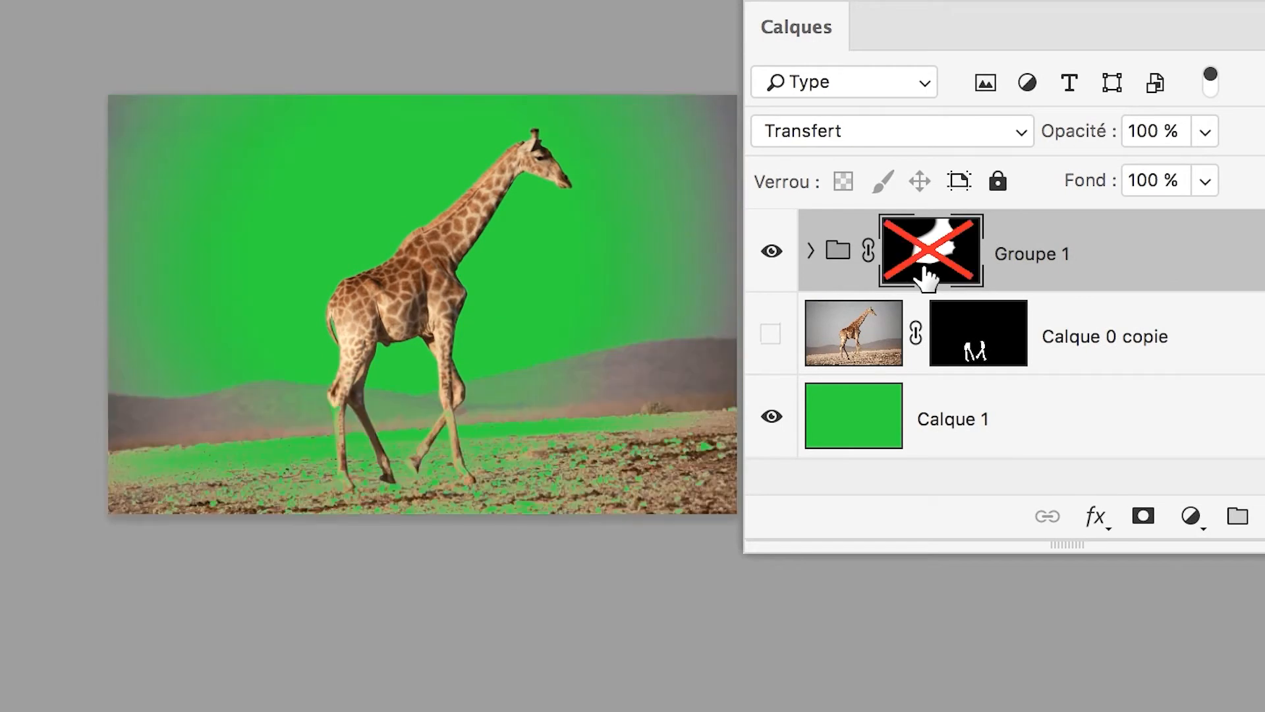
shift+click(959, 254)
shift+click(926, 277)
shift+click(926, 277)
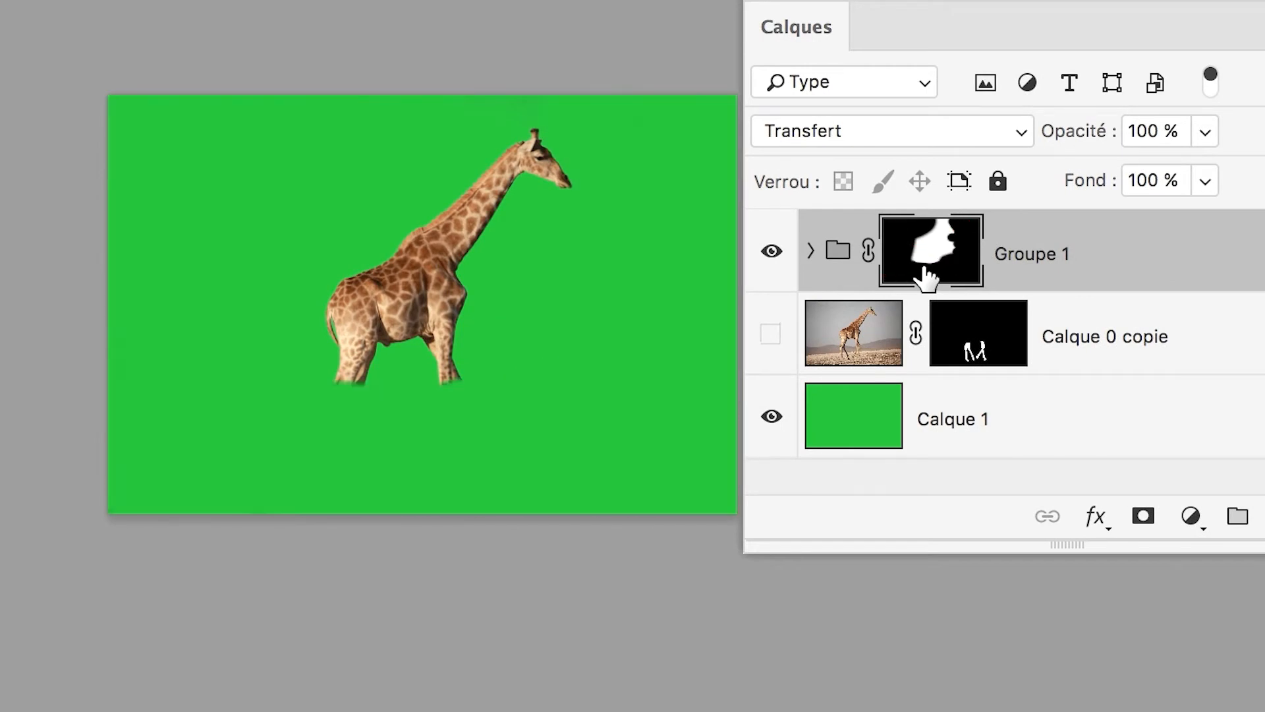
shift+click(926, 277)
shift+click(925, 276)
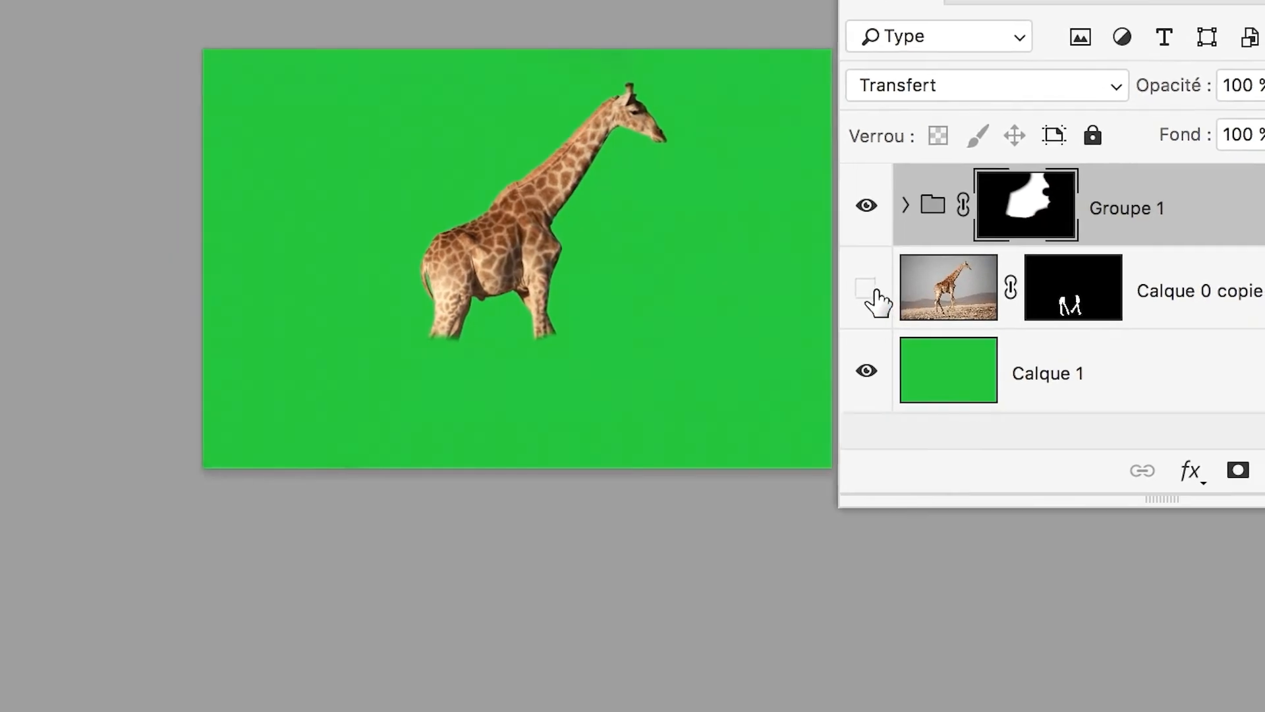
Show Calque 0 copie, switch its mask off and on, and toggle the layer's visibility to examine the isolated lower legs.
click(771, 334)
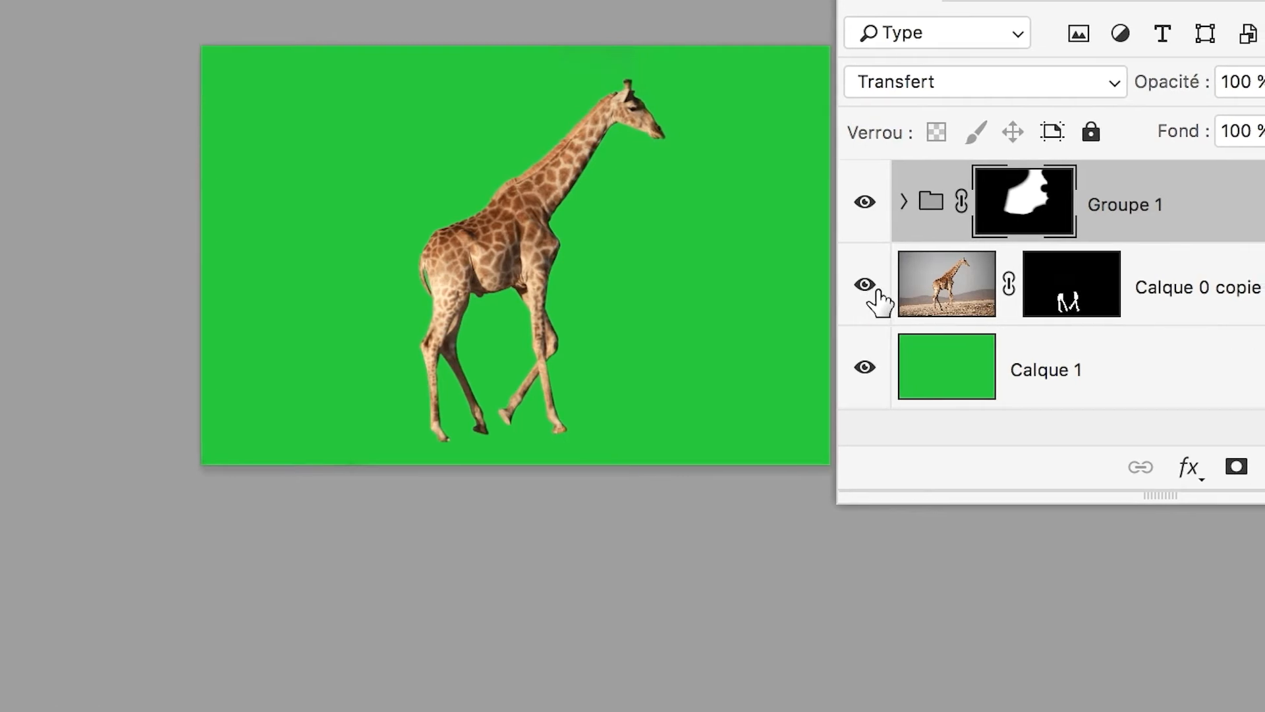
shift+click(944, 303)
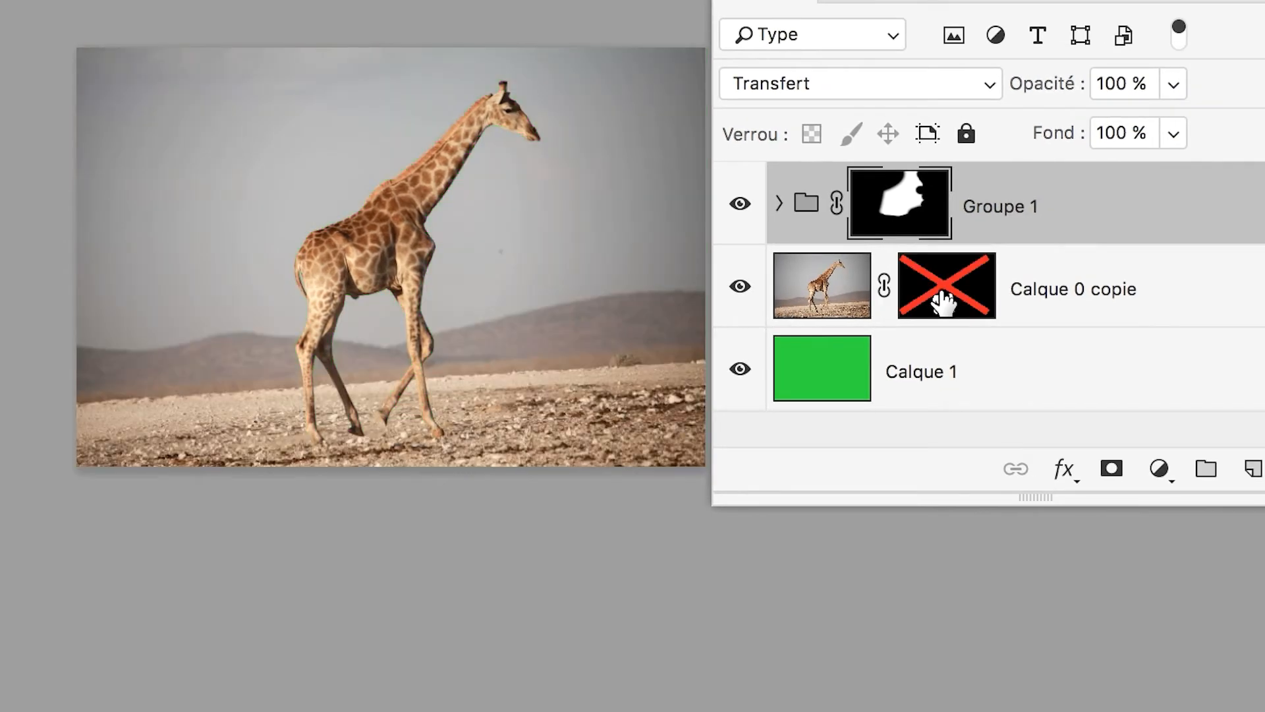
shift+click(944, 303)
click(874, 291)
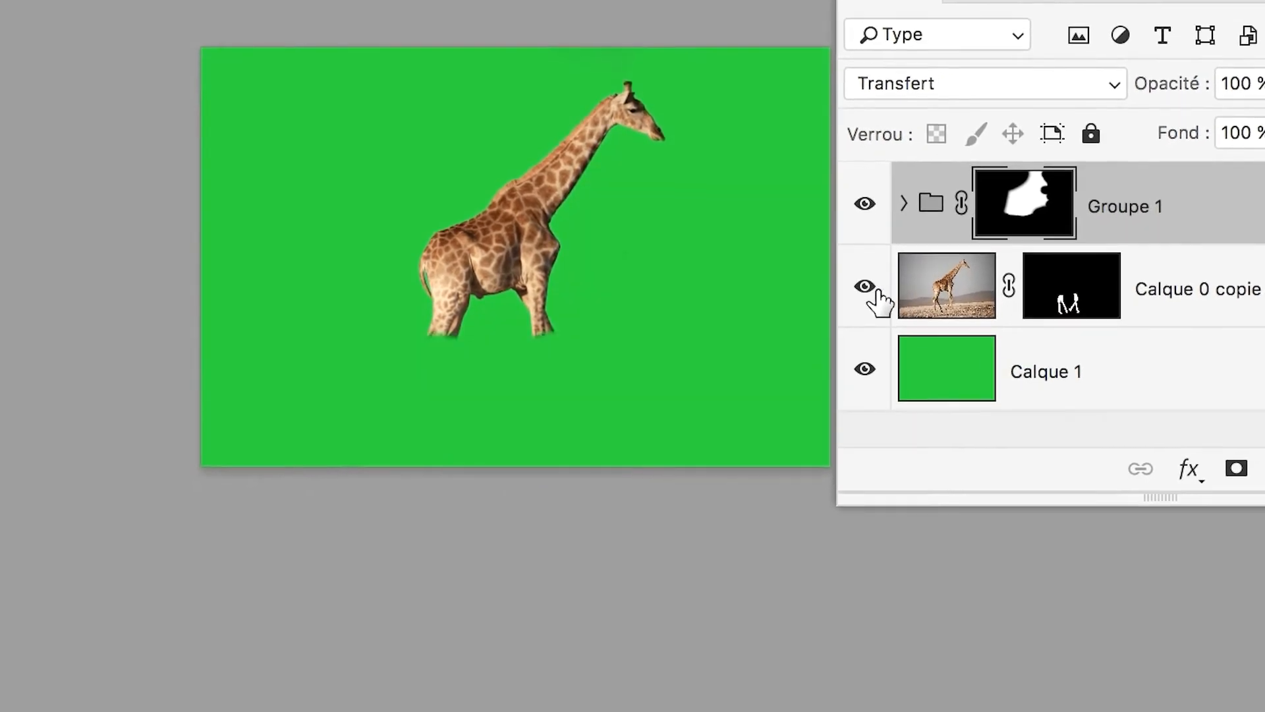
click(874, 291)
Move the Calques panel aside and enlarge the view of the giraffe.
drag(1018, 234, 1021, 239)
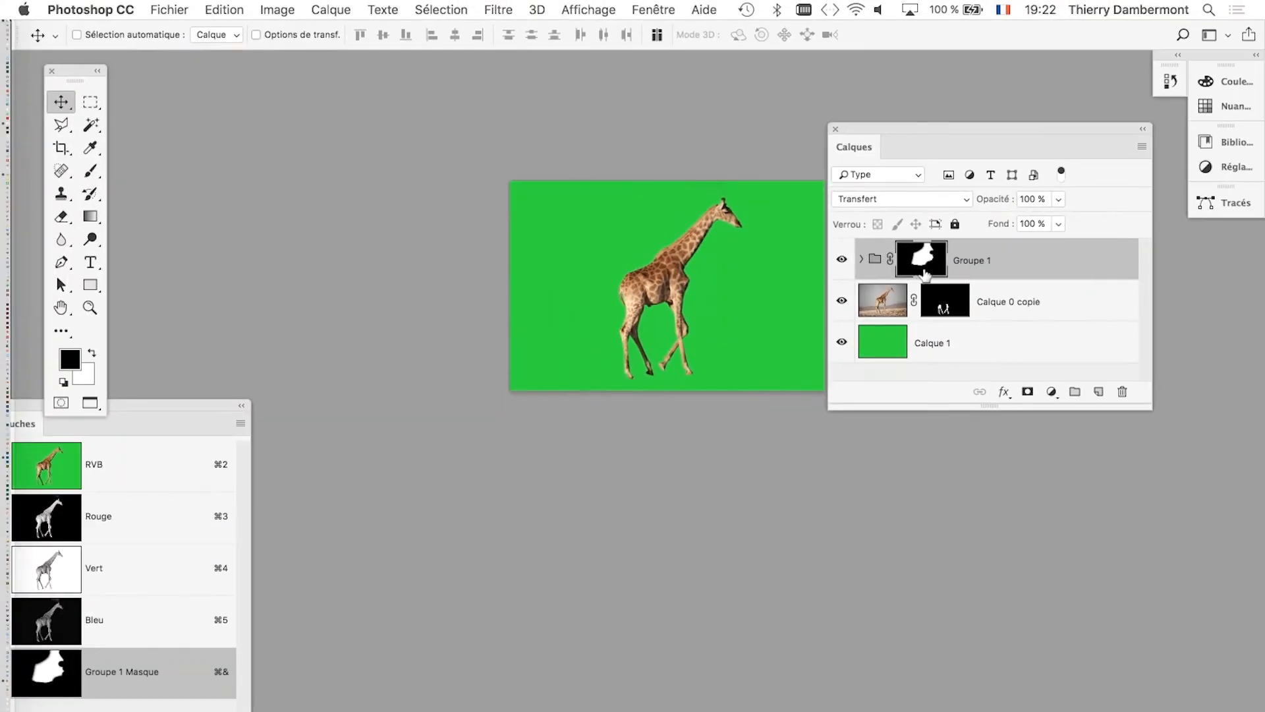
scroll(438, 424, up, 5)
drag(891, 132, 991, 134)
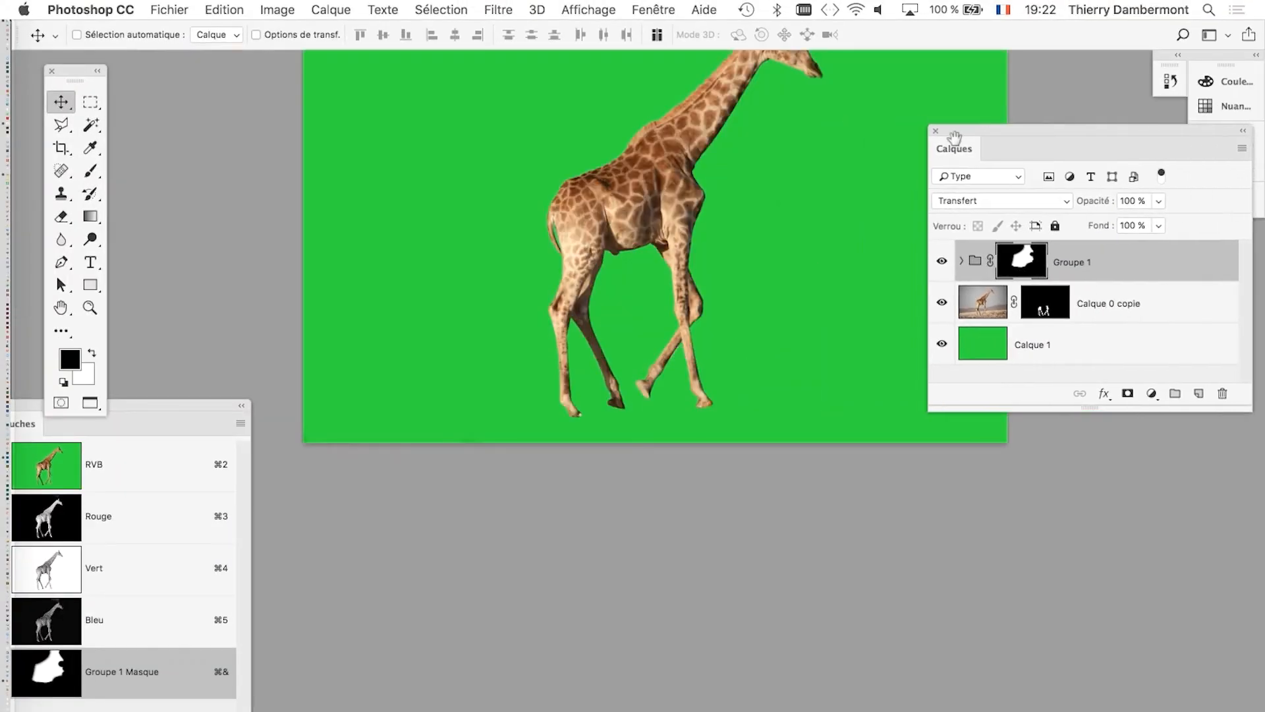
scroll(751, 402, up, 3)
Dismiss the giraffe-05.psd.zip download prompt, put away the Firefox, Transmit and Finder windows, and return to Photoshop.
key(super)
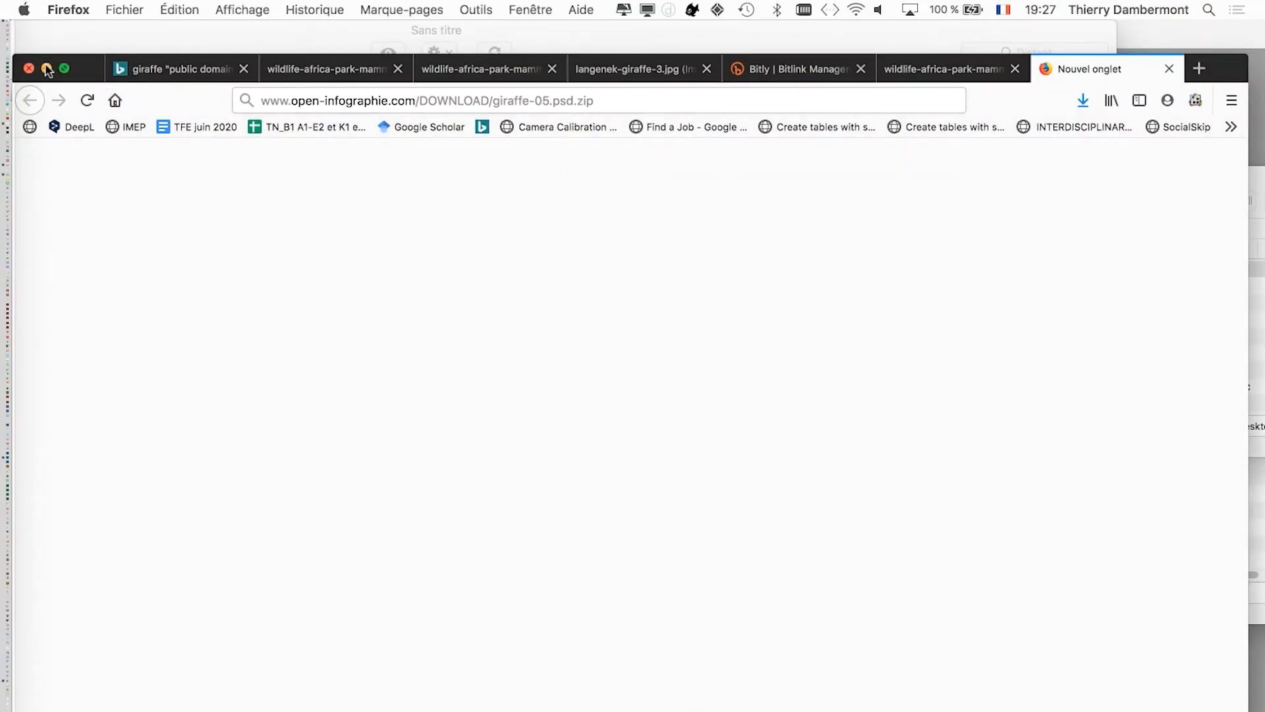
click(47, 69)
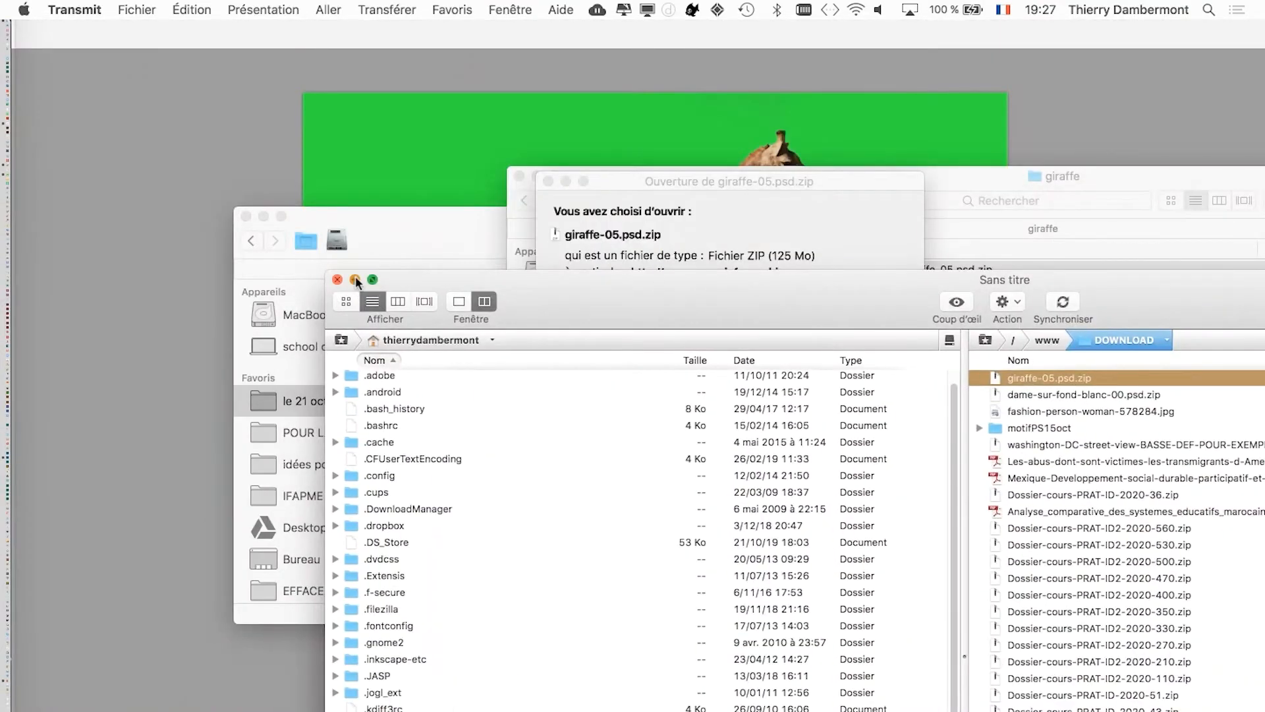
click(355, 279)
click(792, 435)
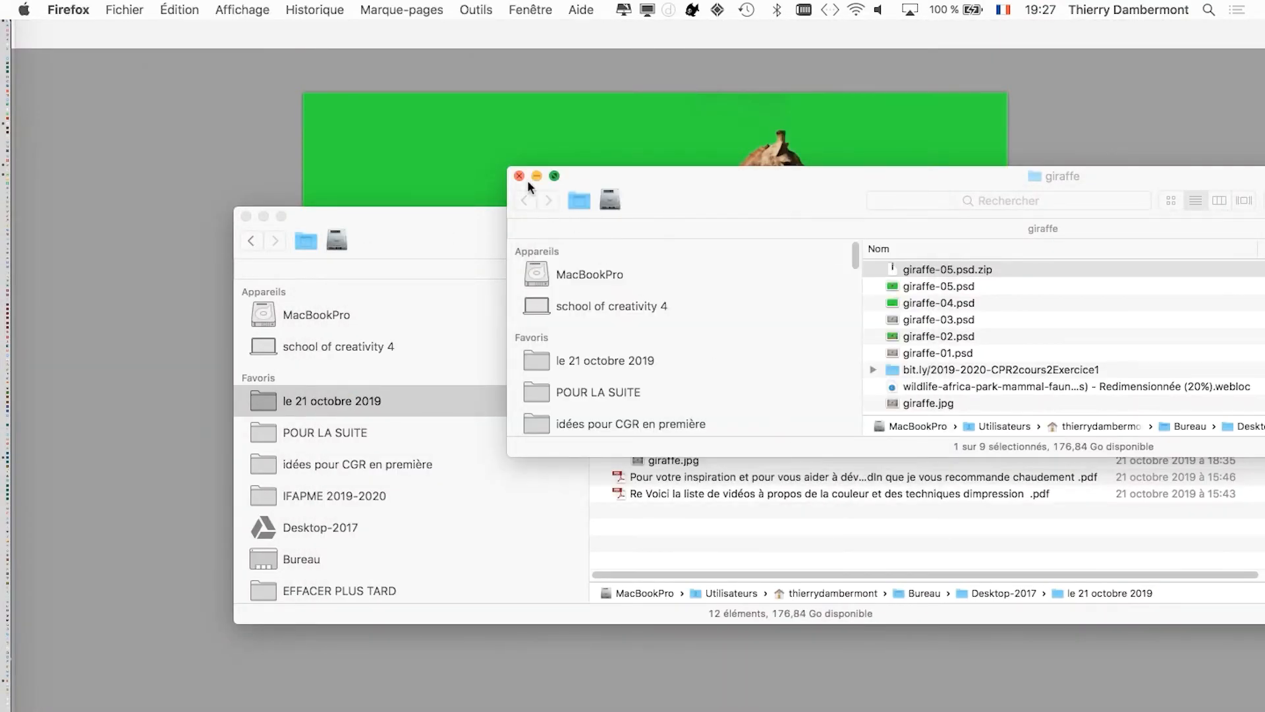
click(260, 215)
click(532, 94)
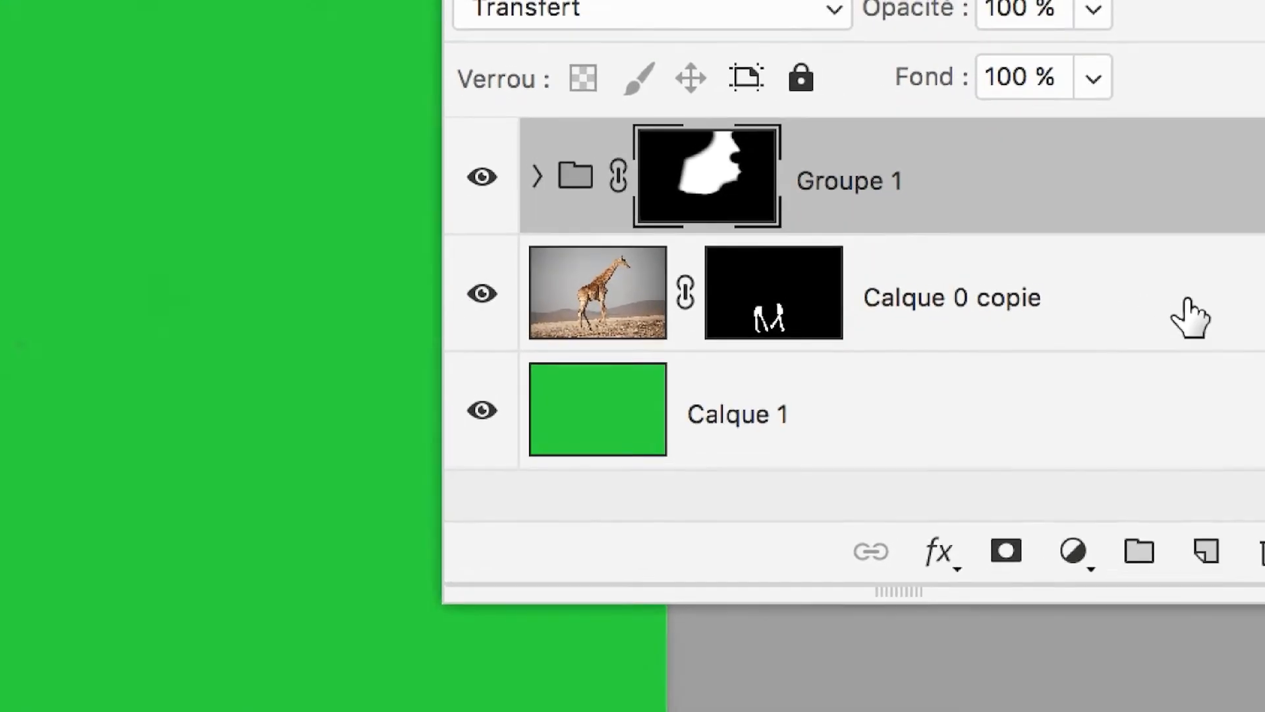
Select Calque 0 copie together with Groupe 1 and place both in a new layer group.
shift+click(1177, 308)
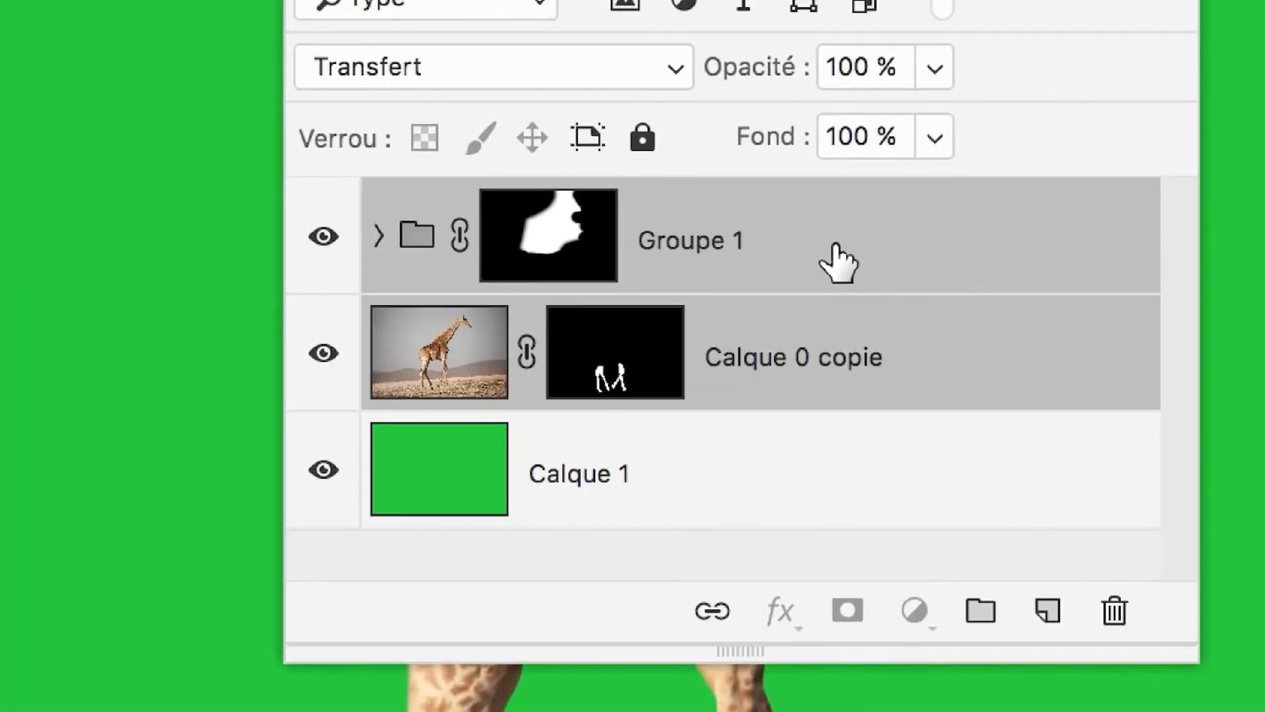
click(836, 247)
shift+click(846, 349)
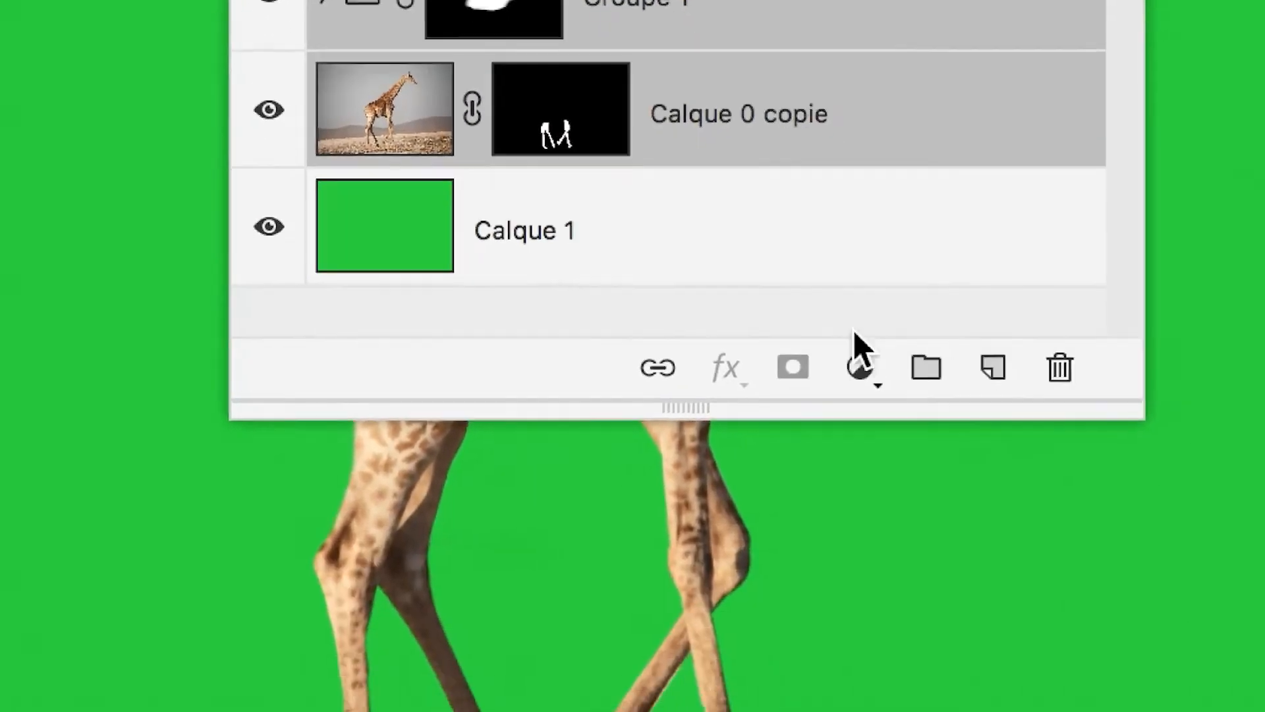
click(878, 347)
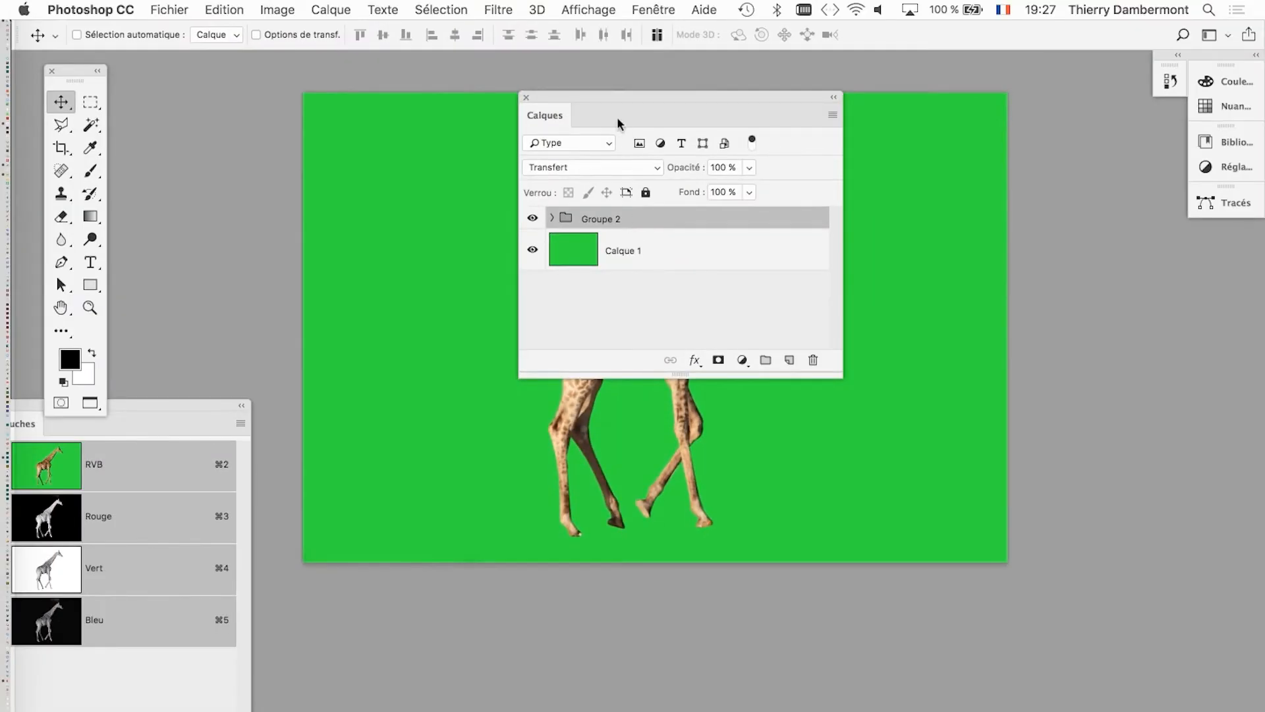
Move the Calques panel clear of the giraffe and toggle Groupe 2's visibility to check that it contains the whole animal.
drag(596, 97, 975, 129)
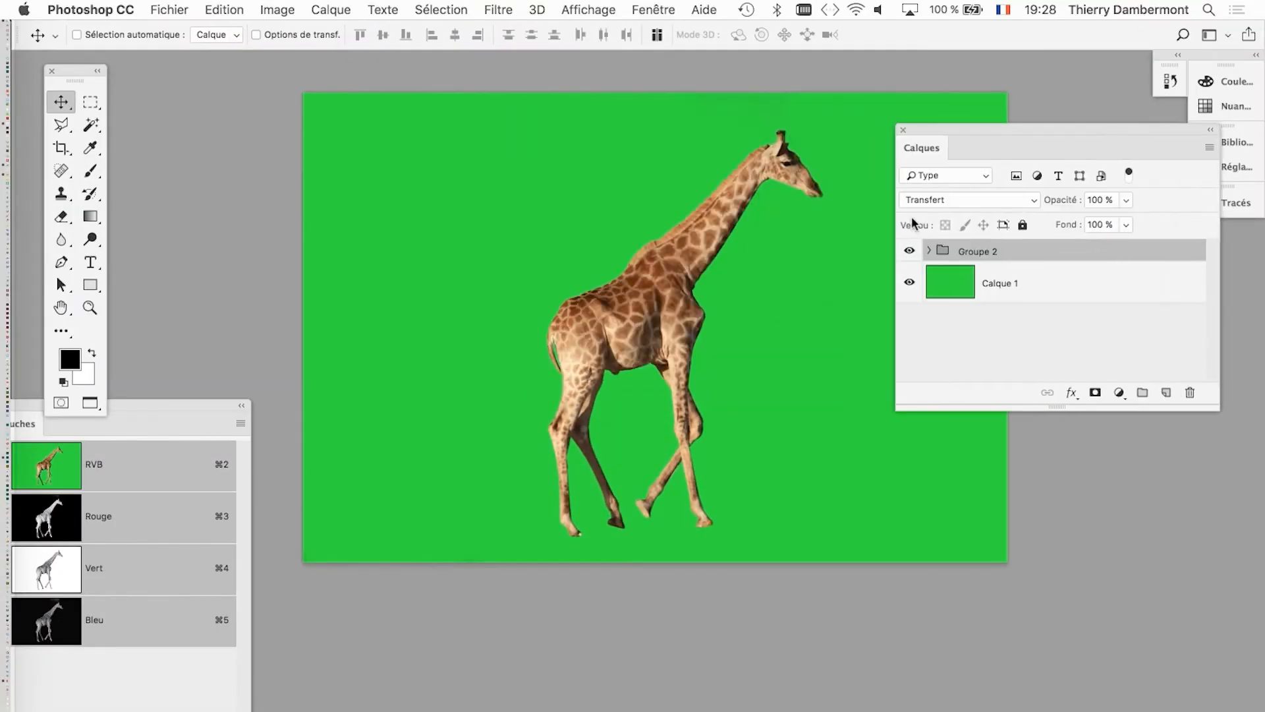
click(910, 251)
click(909, 251)
click(909, 251)
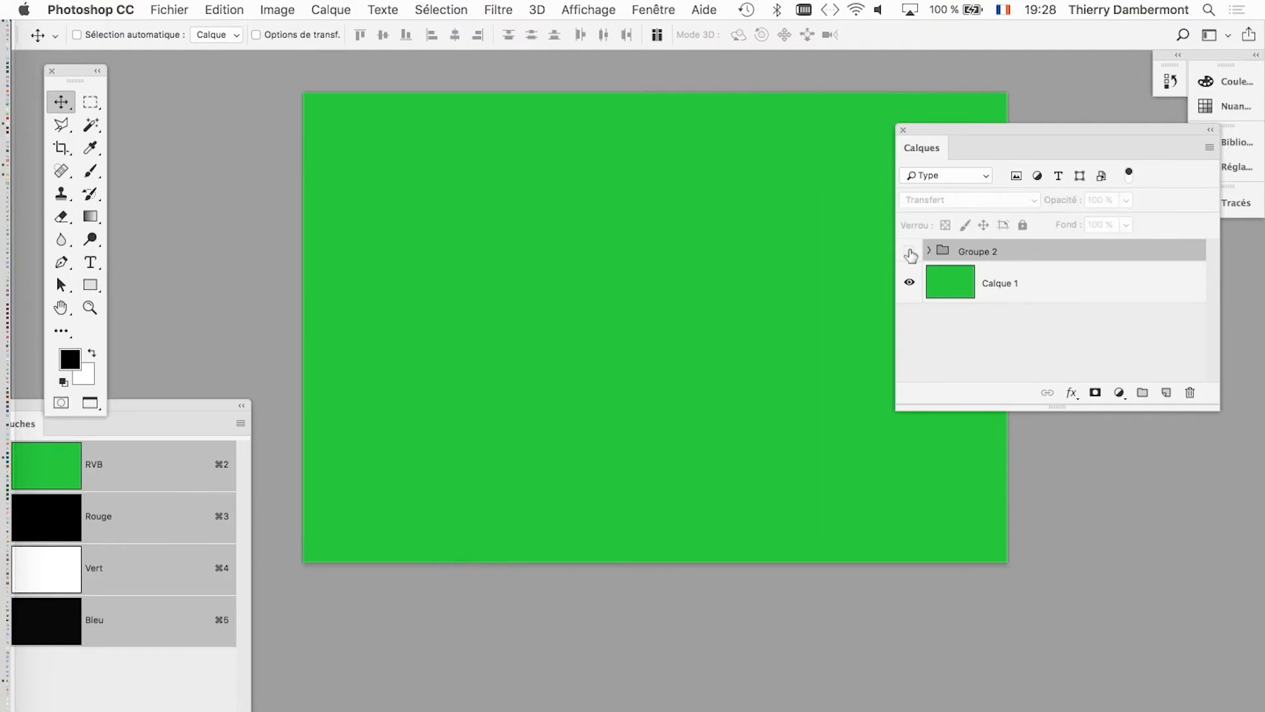
click(910, 251)
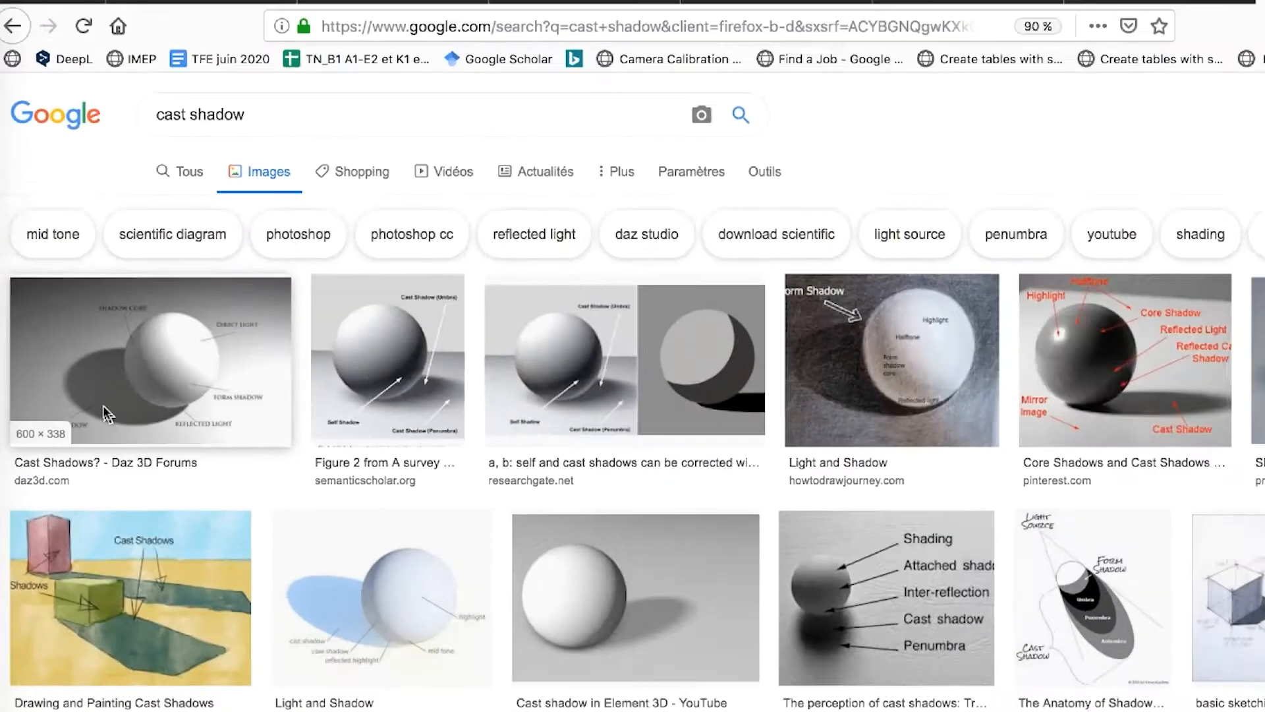
Switch to Firefox, browse the Google Images results for "cast shadow" and open the photo of people casting long shadows.
scroll(506, 458, down, 10)
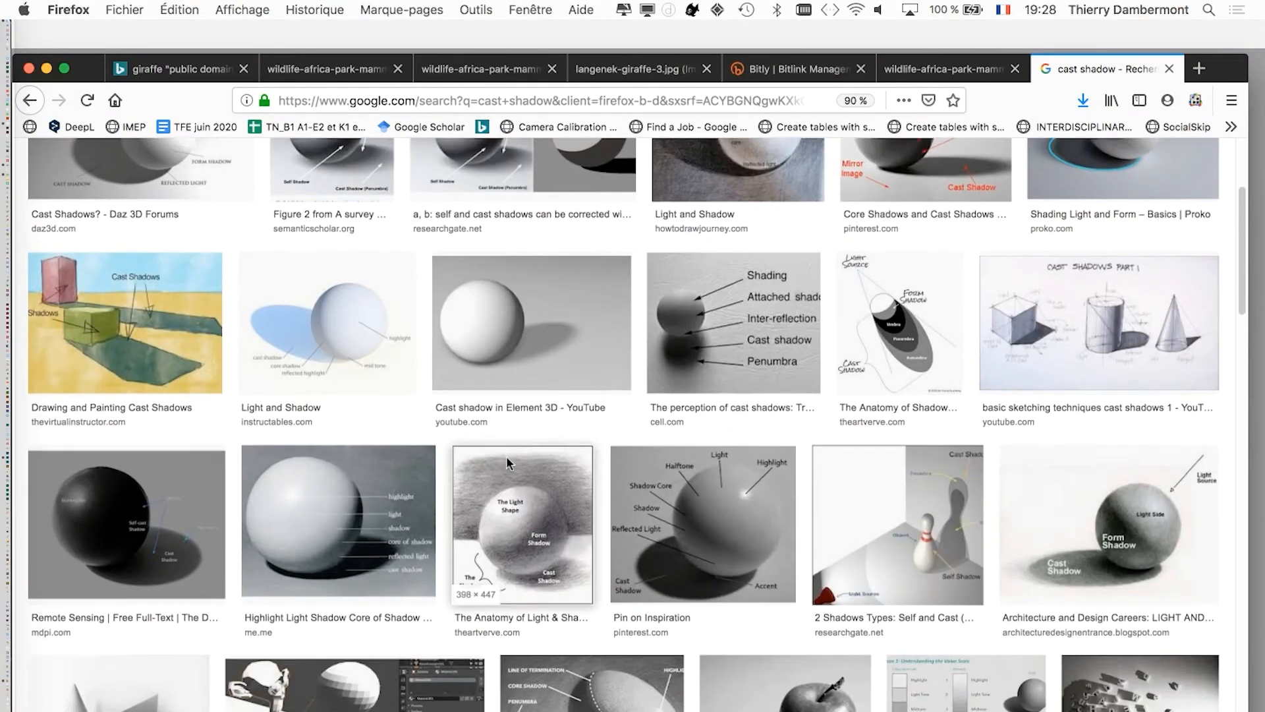
scroll(508, 462, down, 10)
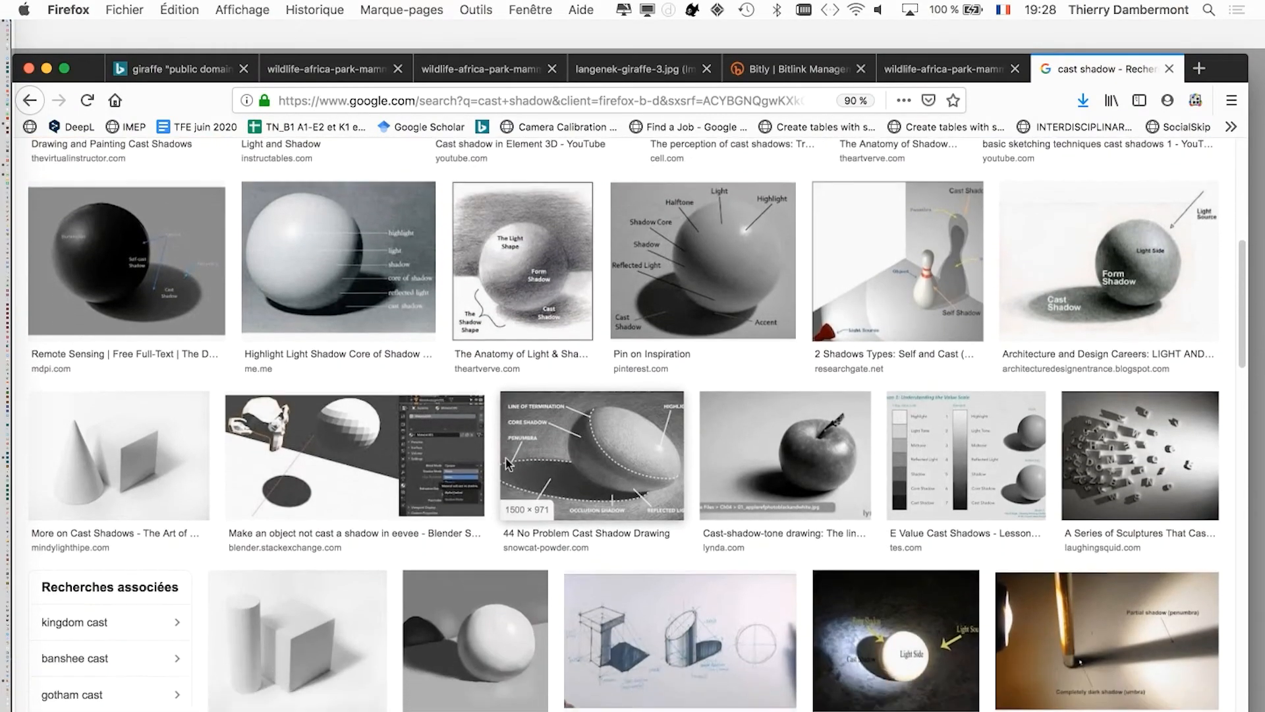
scroll(506, 464, down, 10)
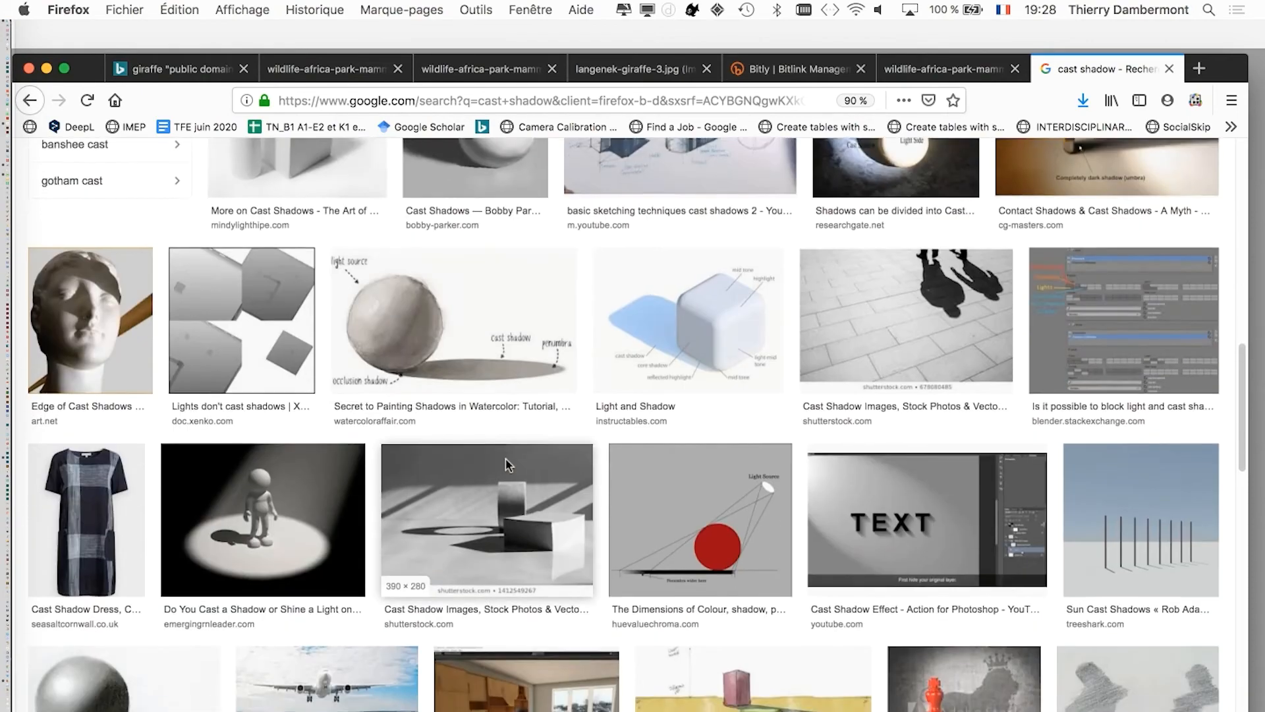
scroll(506, 465, down, 10)
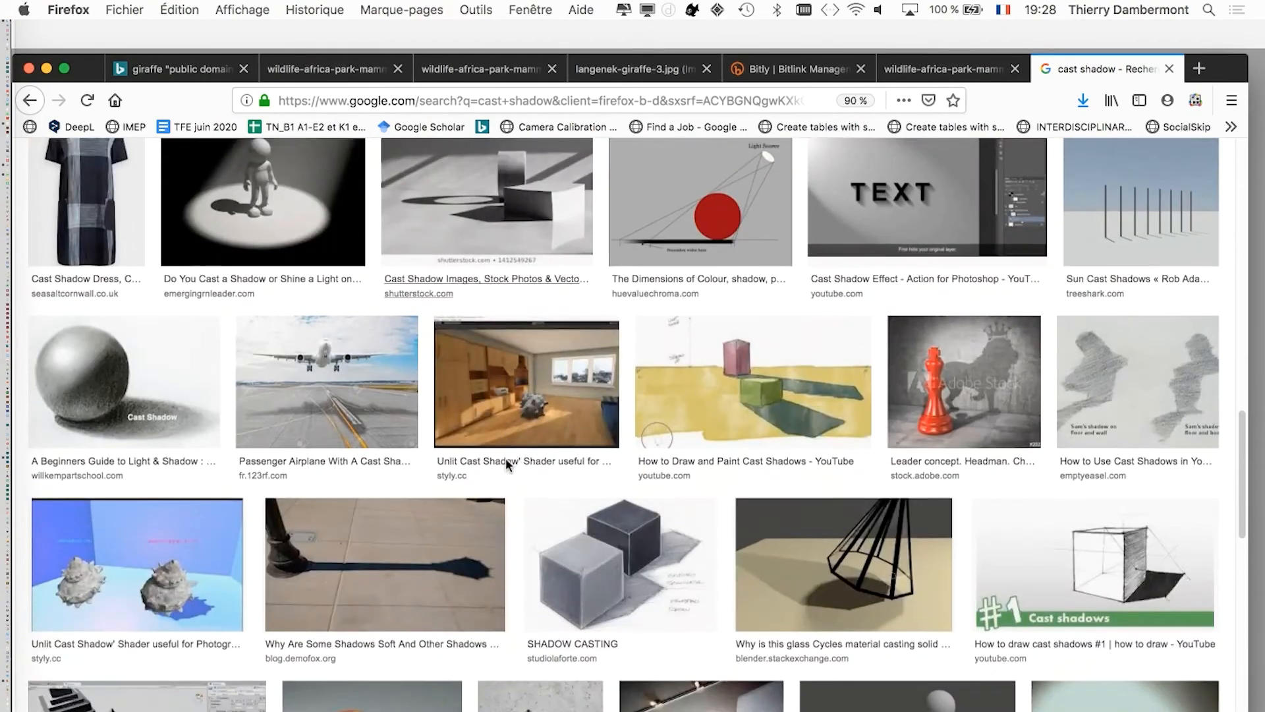
scroll(507, 457, down, 12)
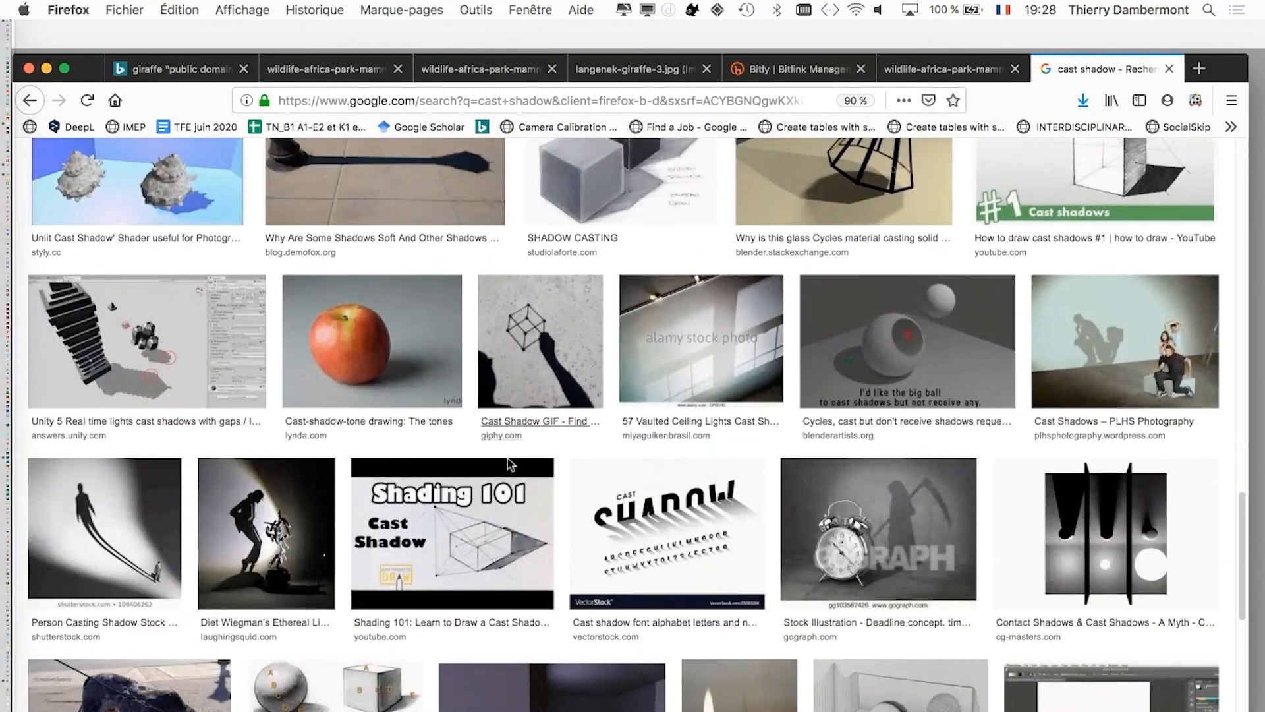
scroll(507, 457, down, 14)
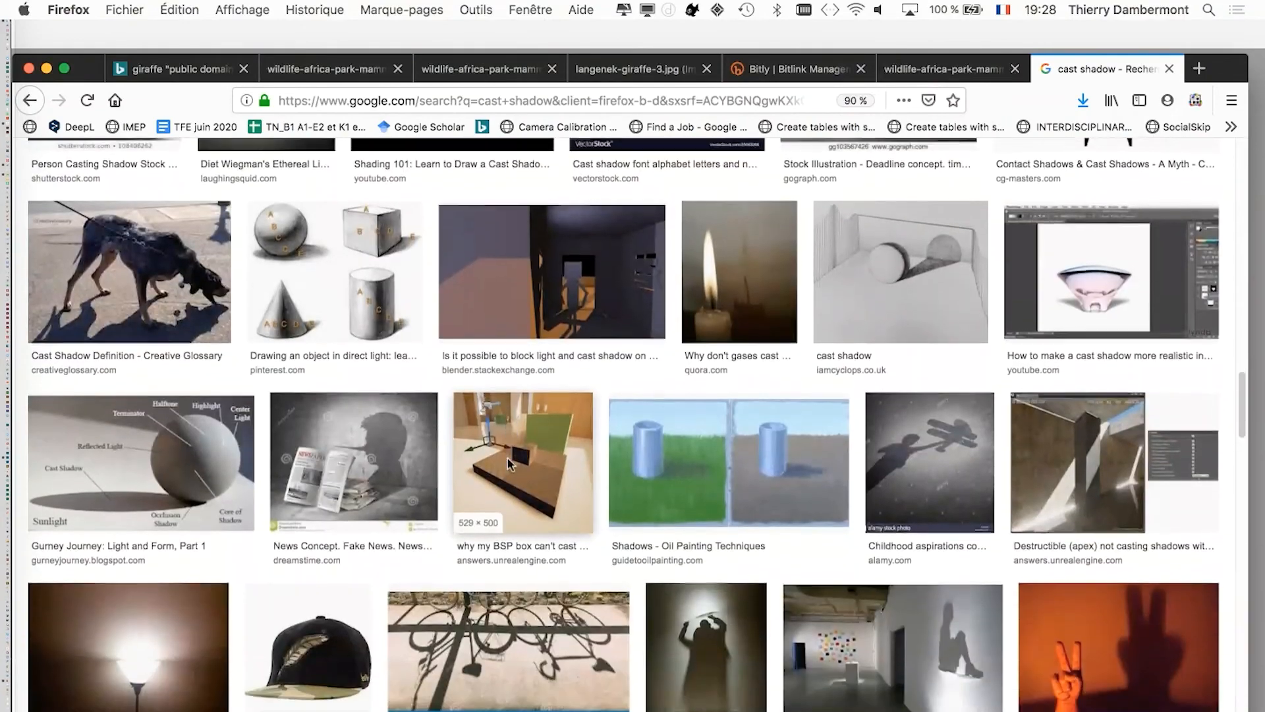
scroll(507, 466, down, 2)
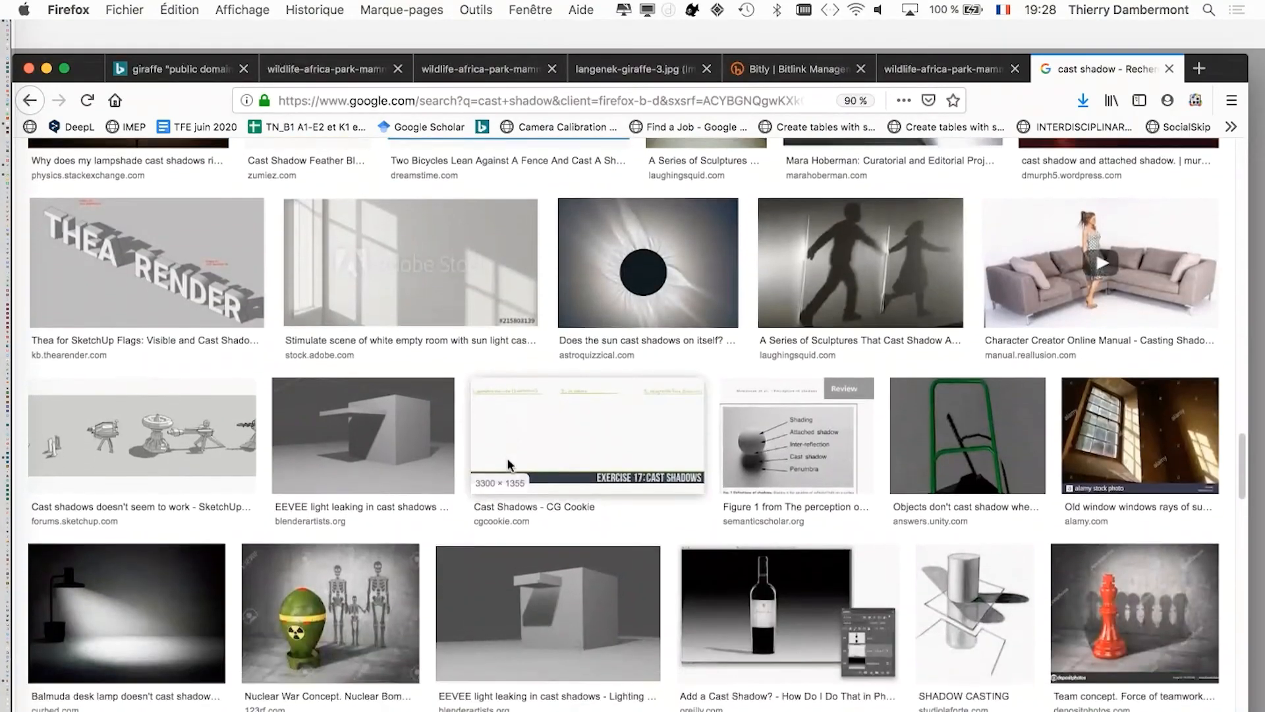
scroll(513, 464, down, 9)
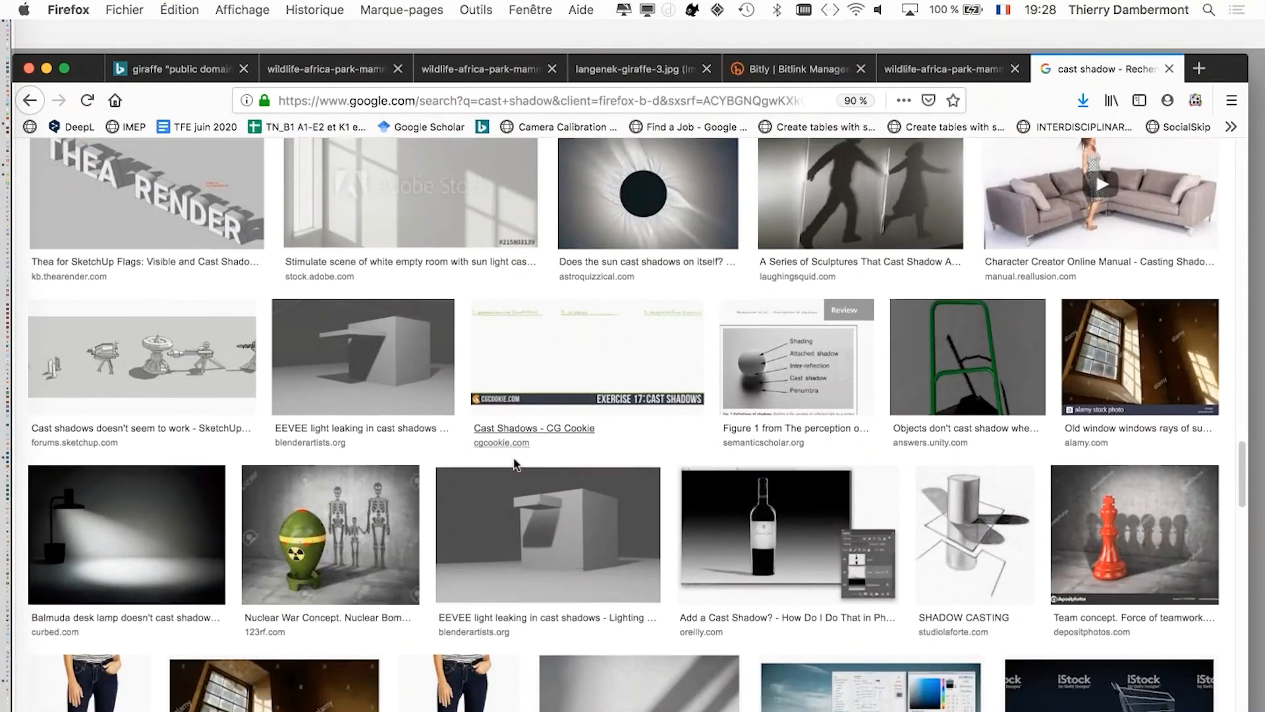
scroll(513, 466, down, 5)
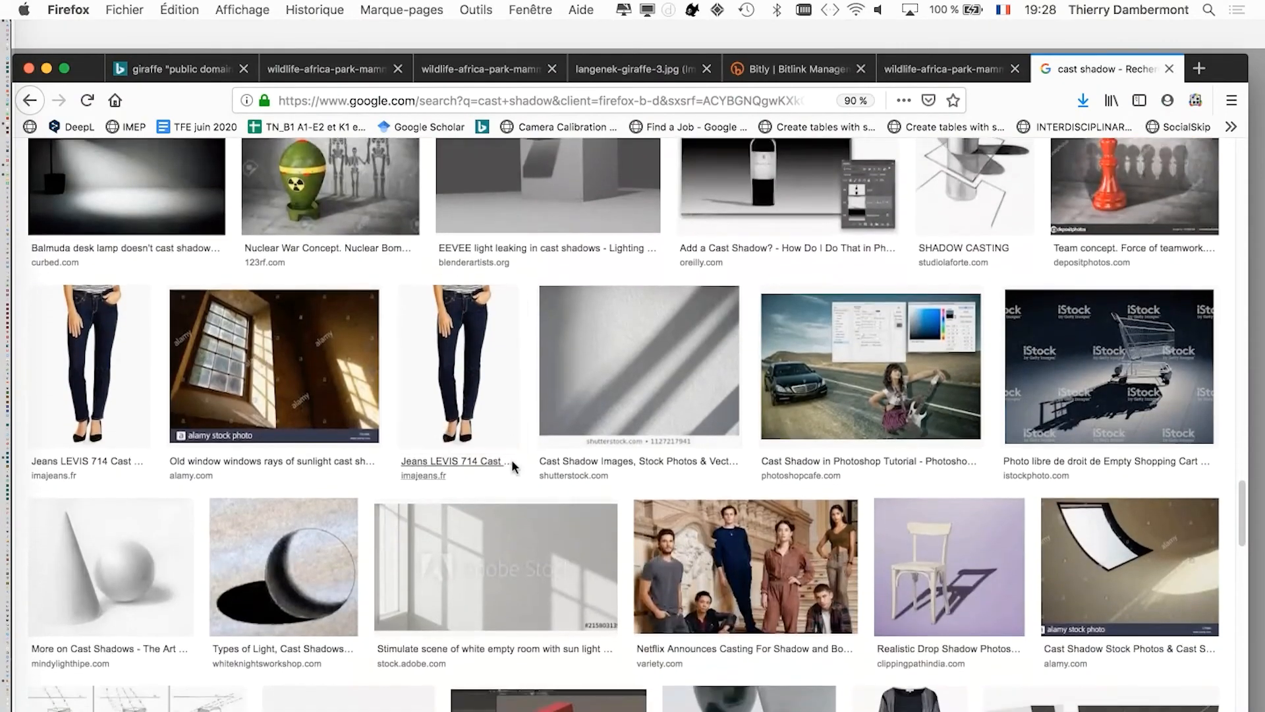
scroll(514, 461, down, 10)
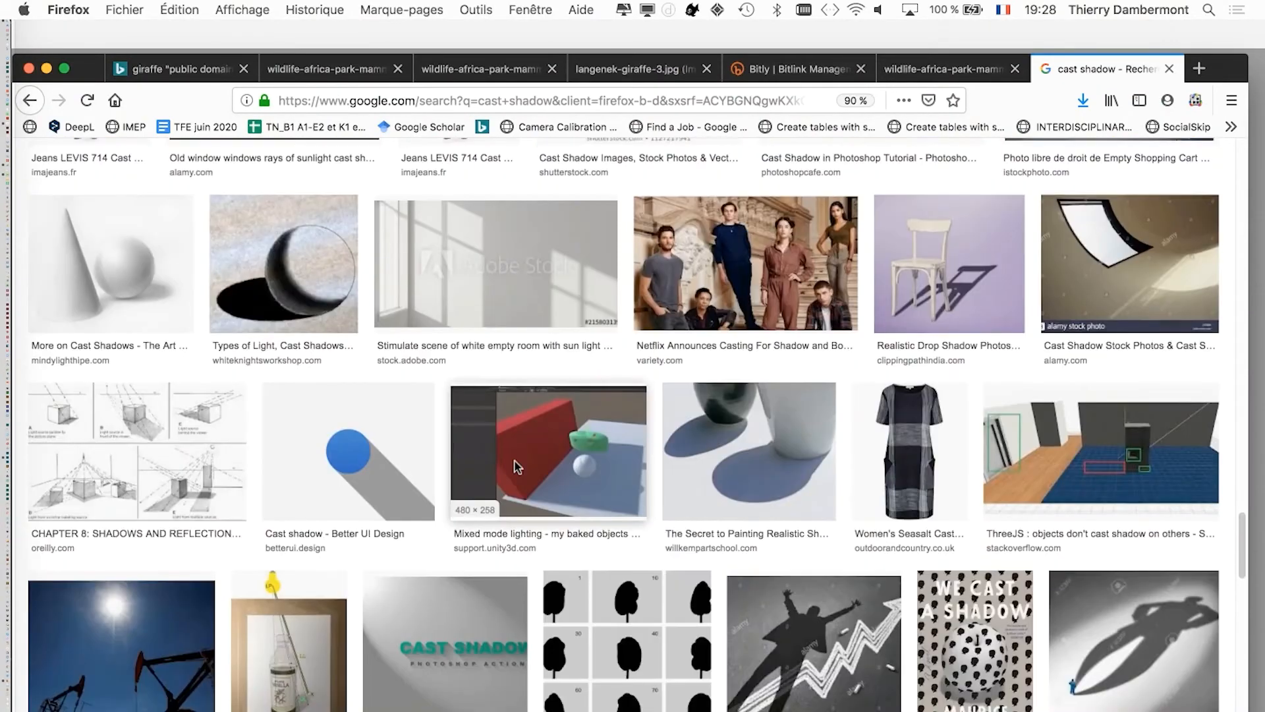
scroll(512, 461, down, 20)
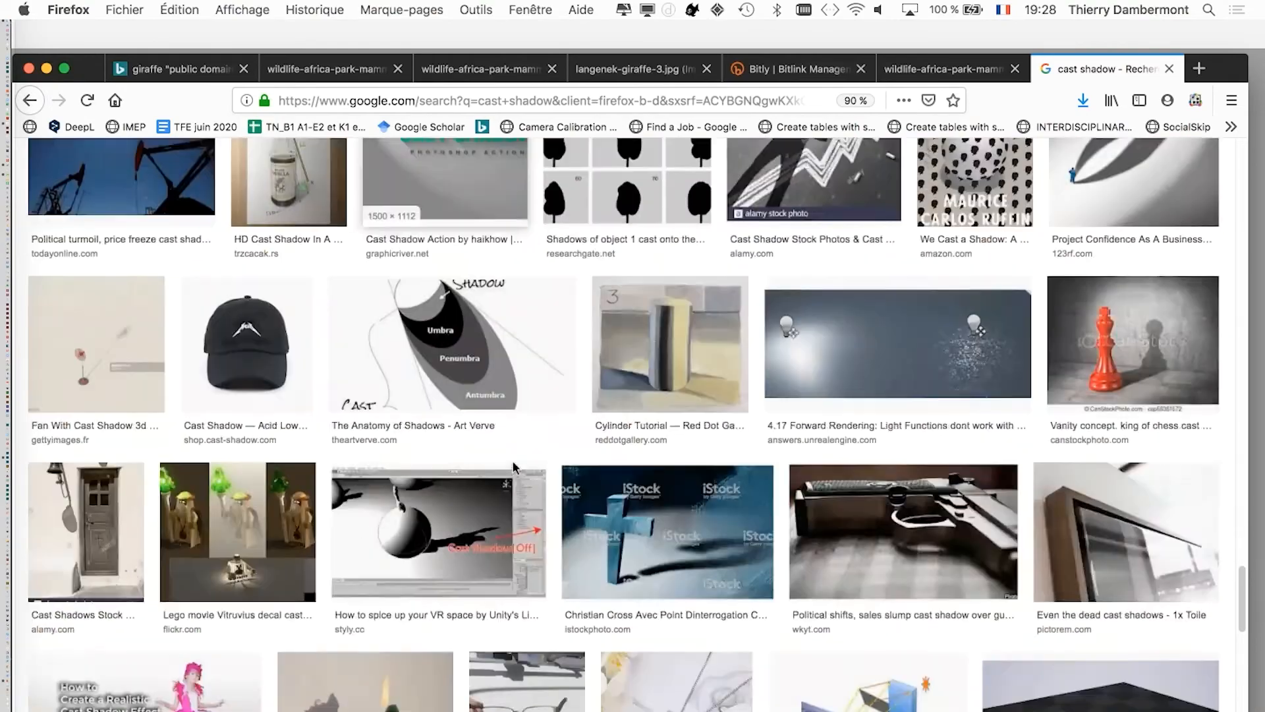
scroll(513, 466, down, 20)
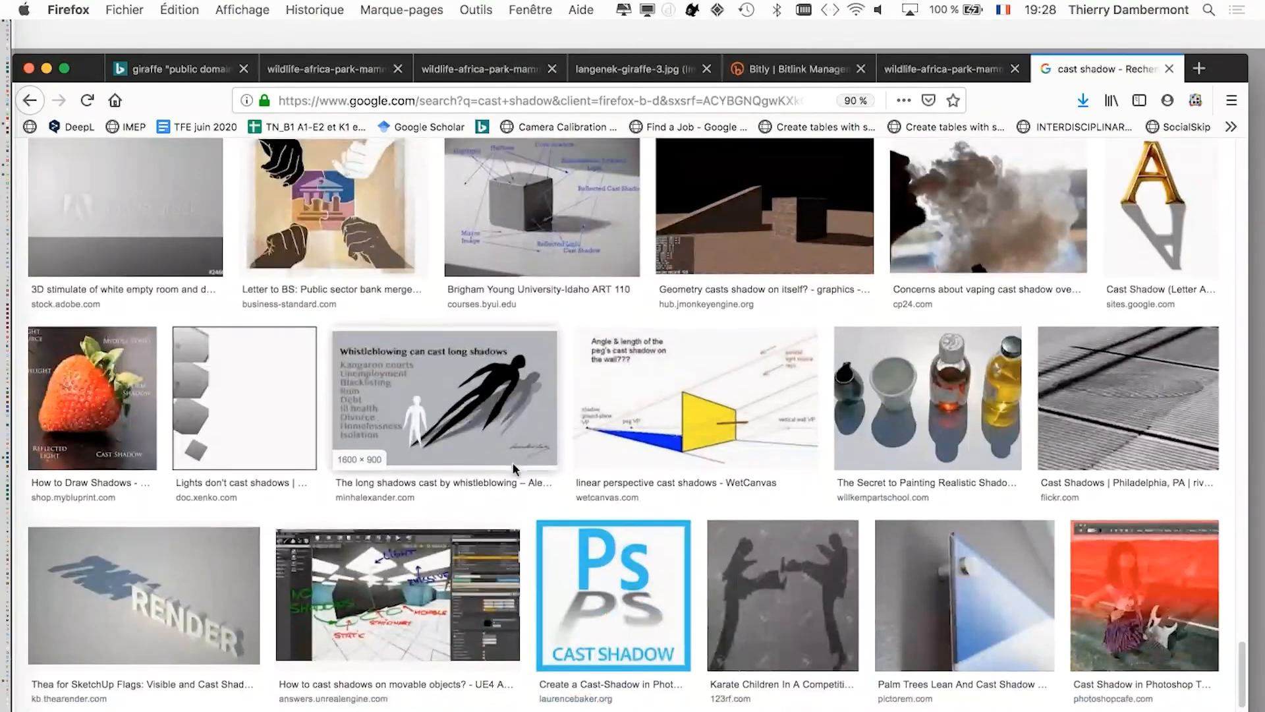
scroll(514, 465, down, 13)
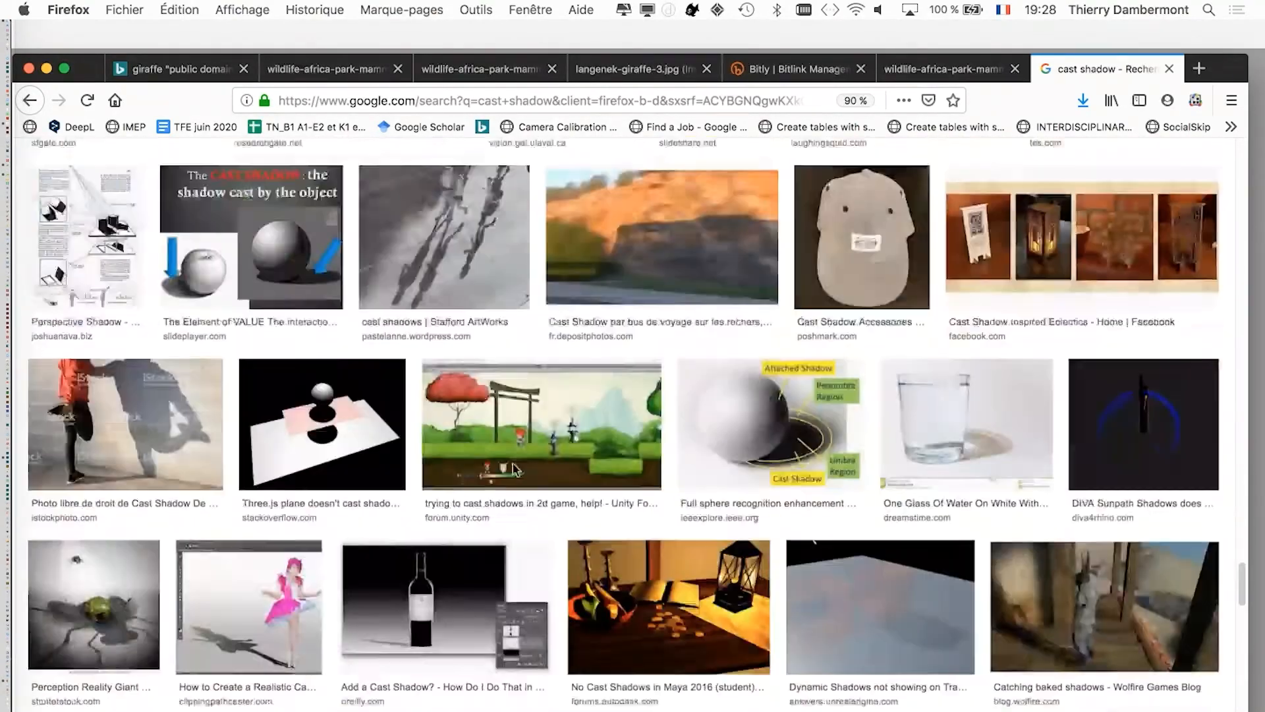
scroll(513, 464, up, 20)
scroll(513, 468, down, 15)
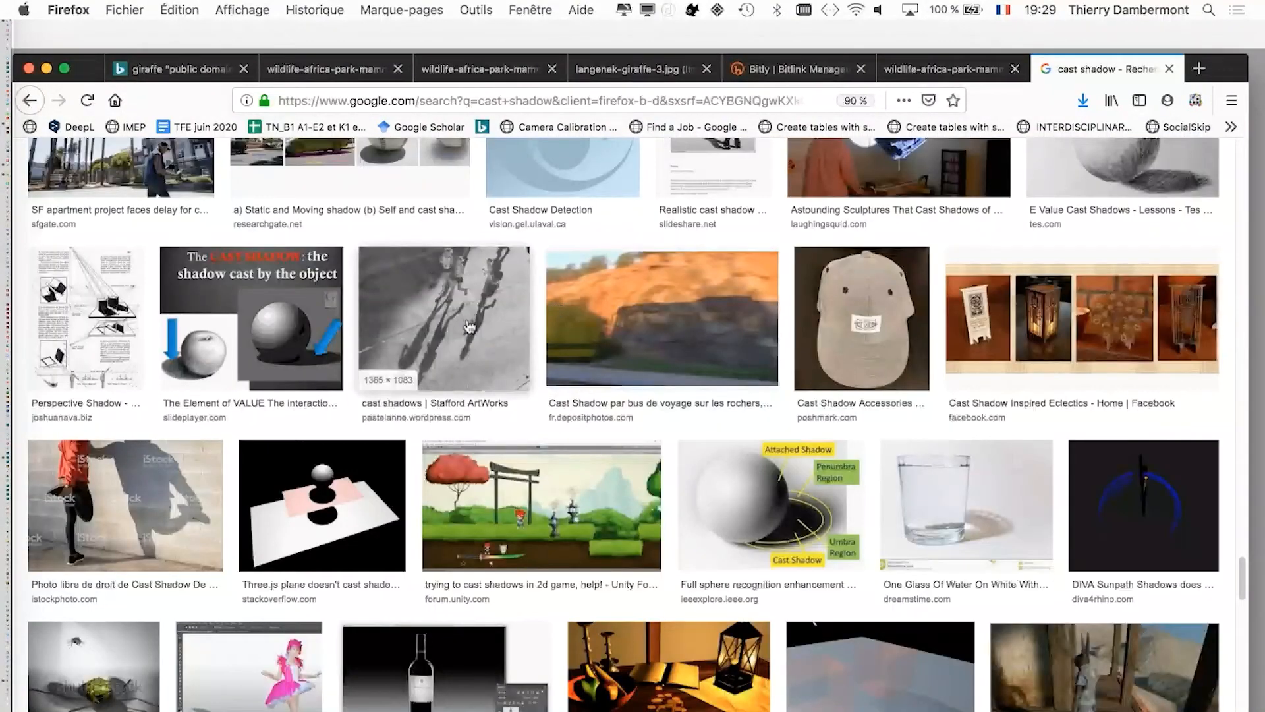
click(469, 326)
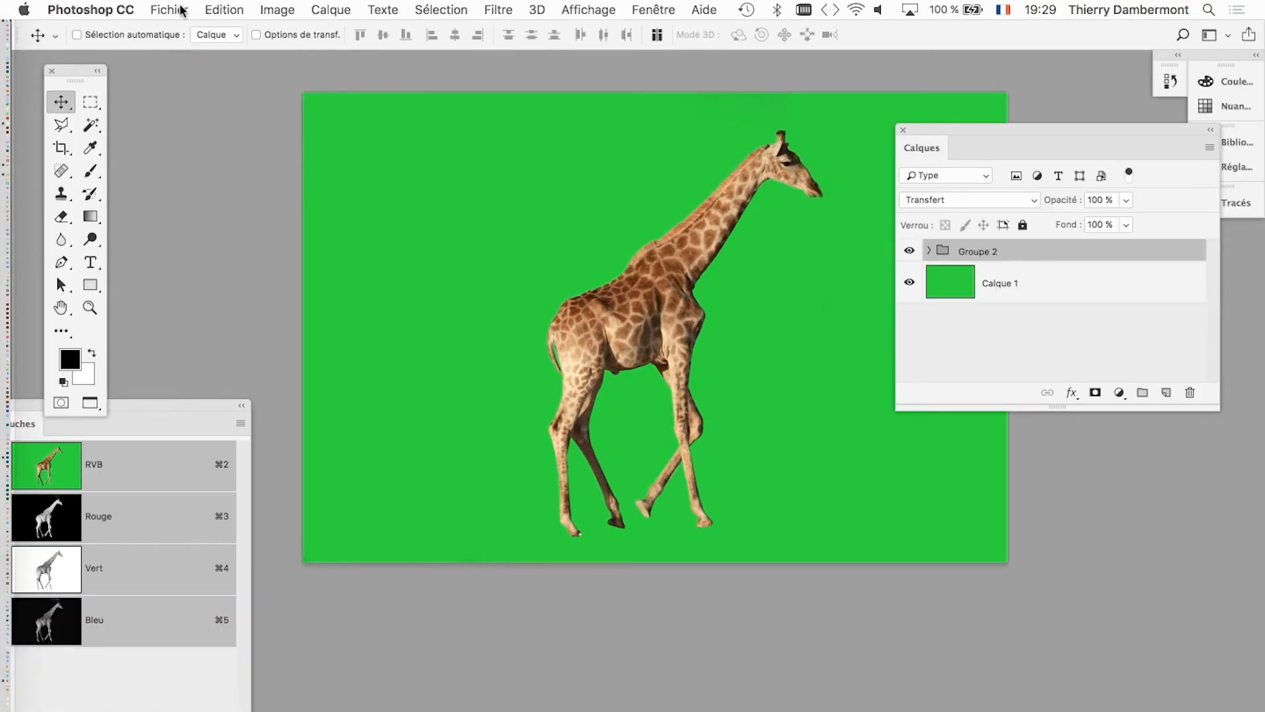
click(184, 9)
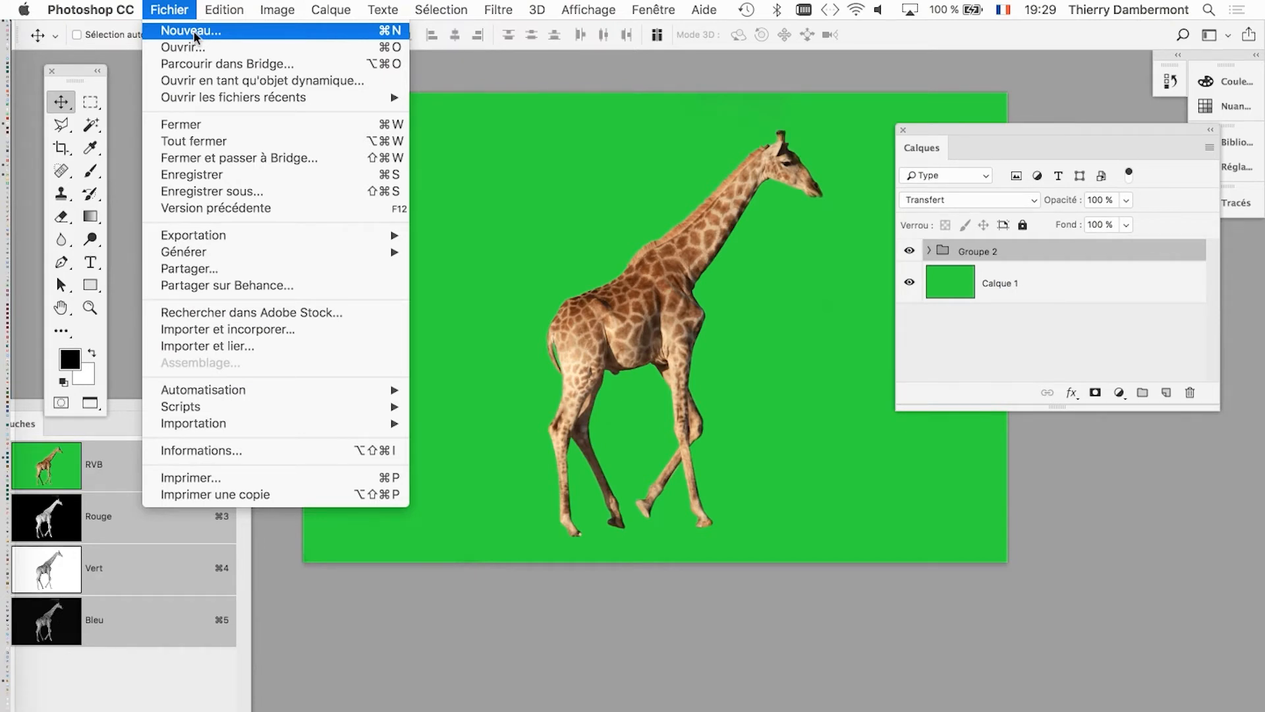
click(194, 33)
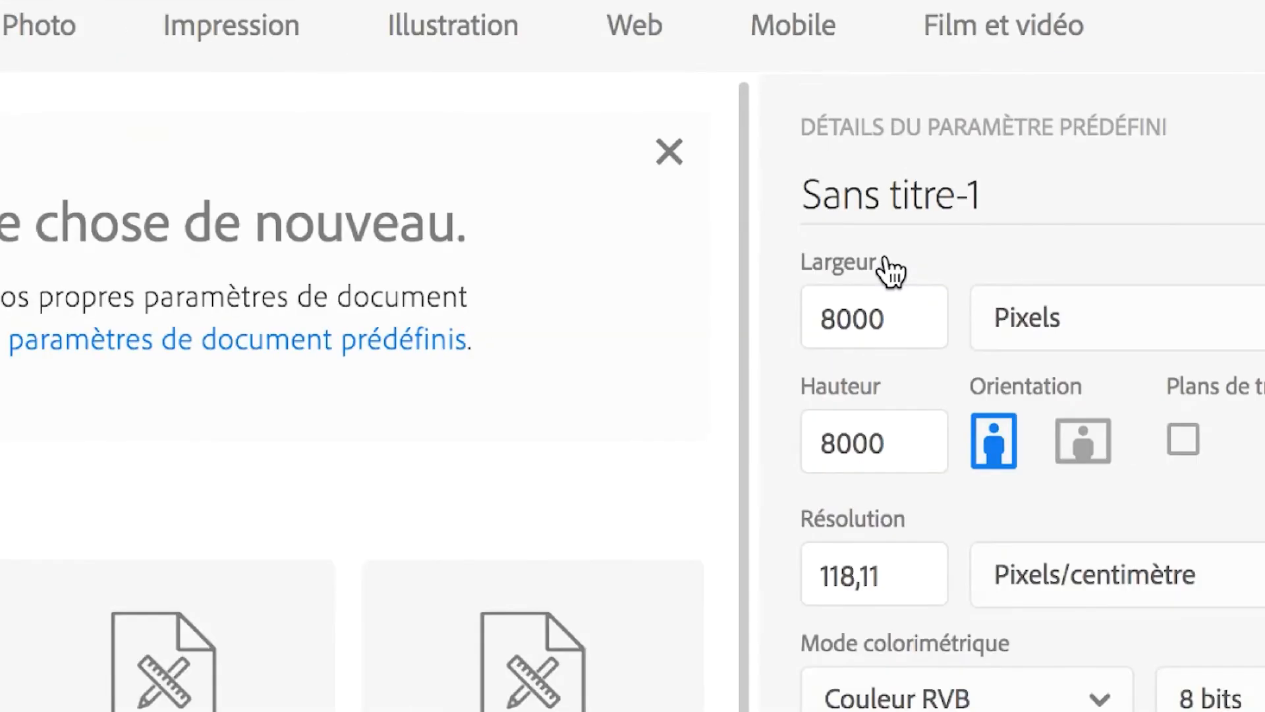
drag(921, 315, 785, 320)
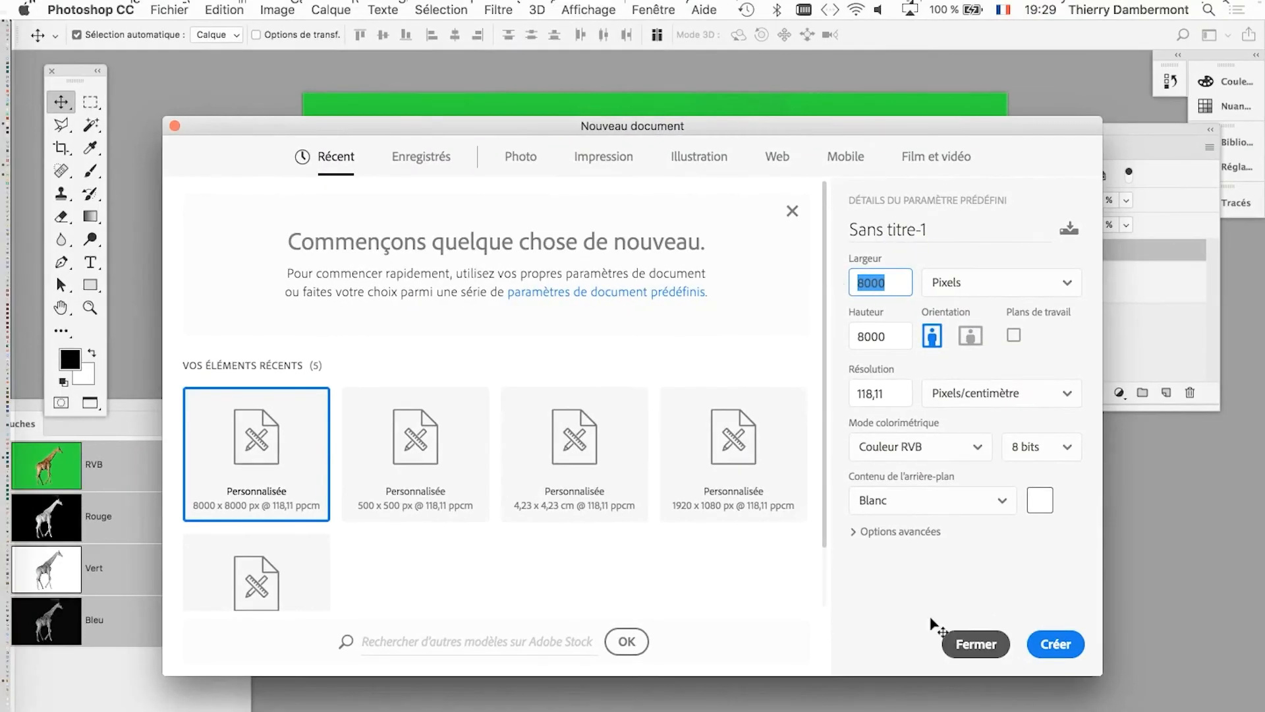
click(970, 650)
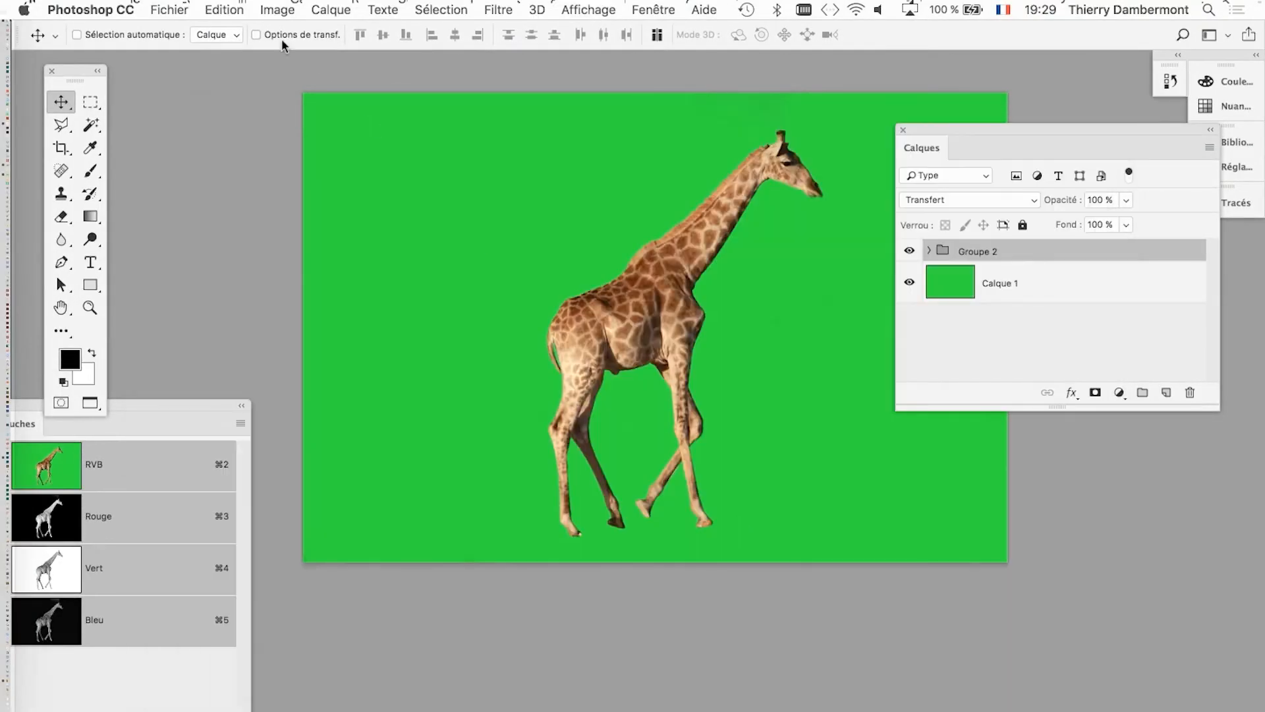
Reduce the giraffe document's dimensions slightly with the Image Size command.
click(224, 9)
mouse_move(277, 9)
click(322, 147)
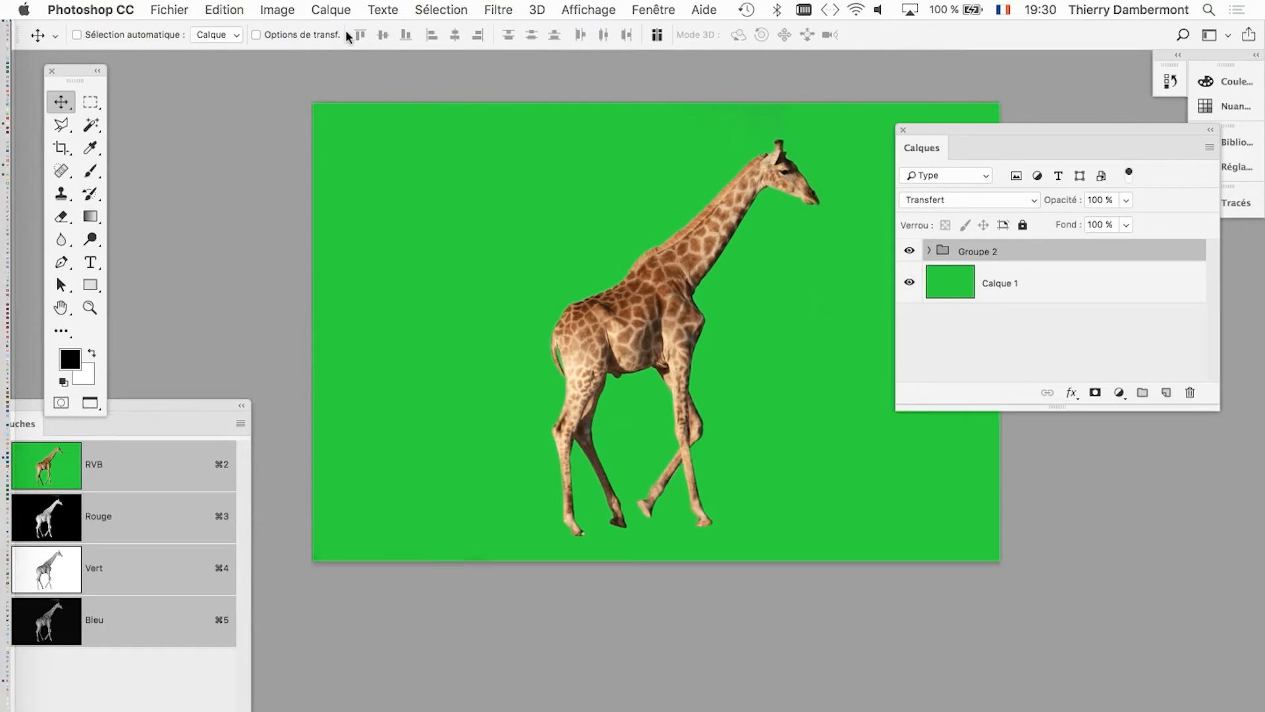
Start a new document and set both its width and height to 6000 pixels.
click(172, 9)
click(193, 31)
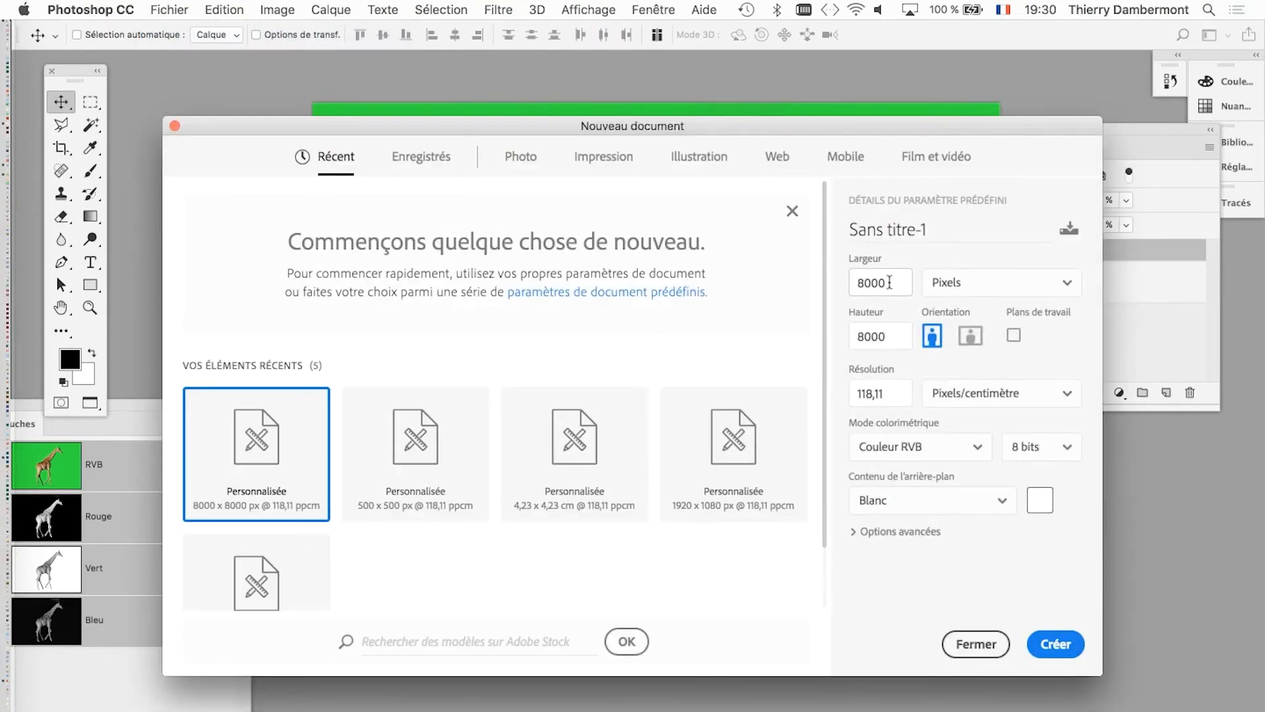
double_click(889, 282)
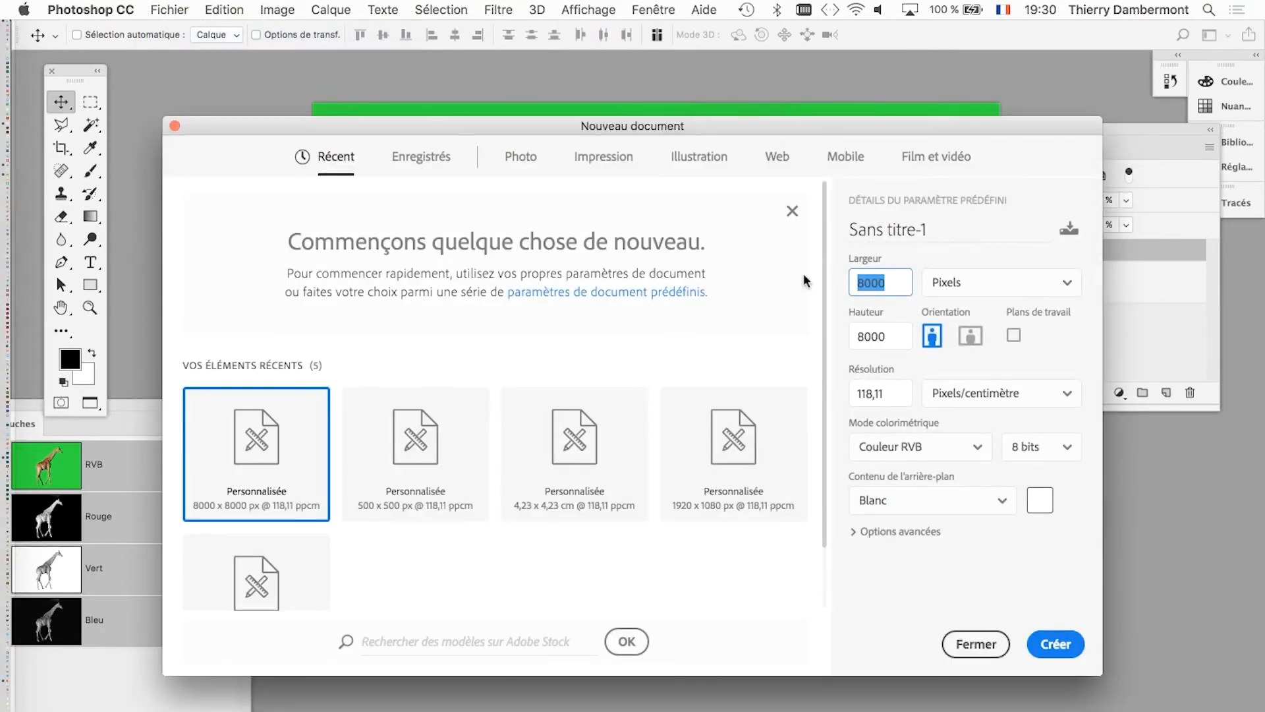
text(5)
key(BackSpace)
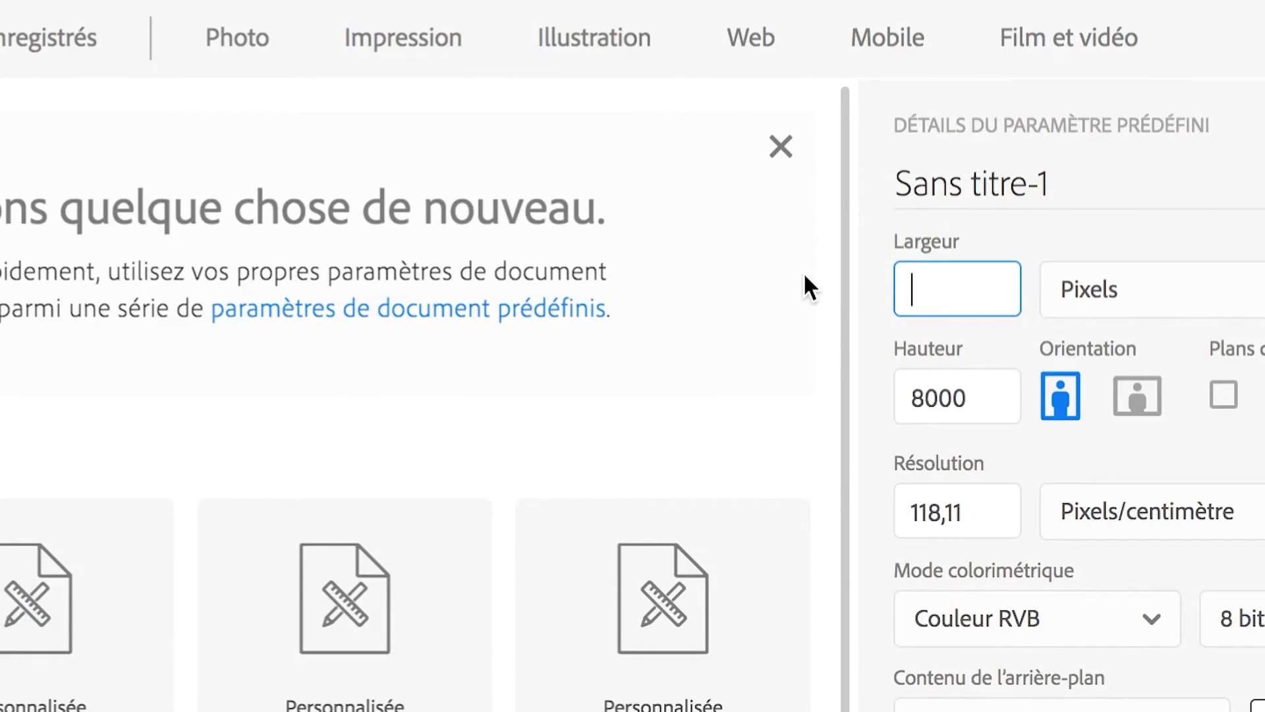
text(6000)
key(Tab)
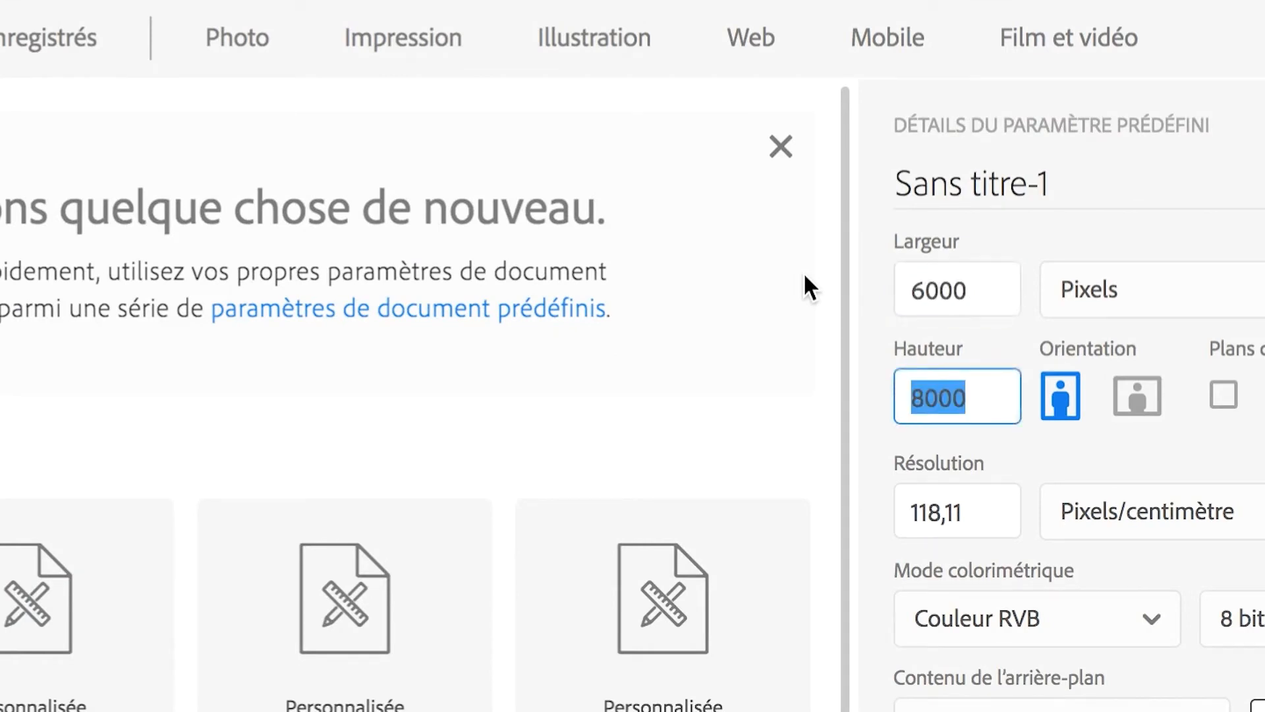
text(6000)
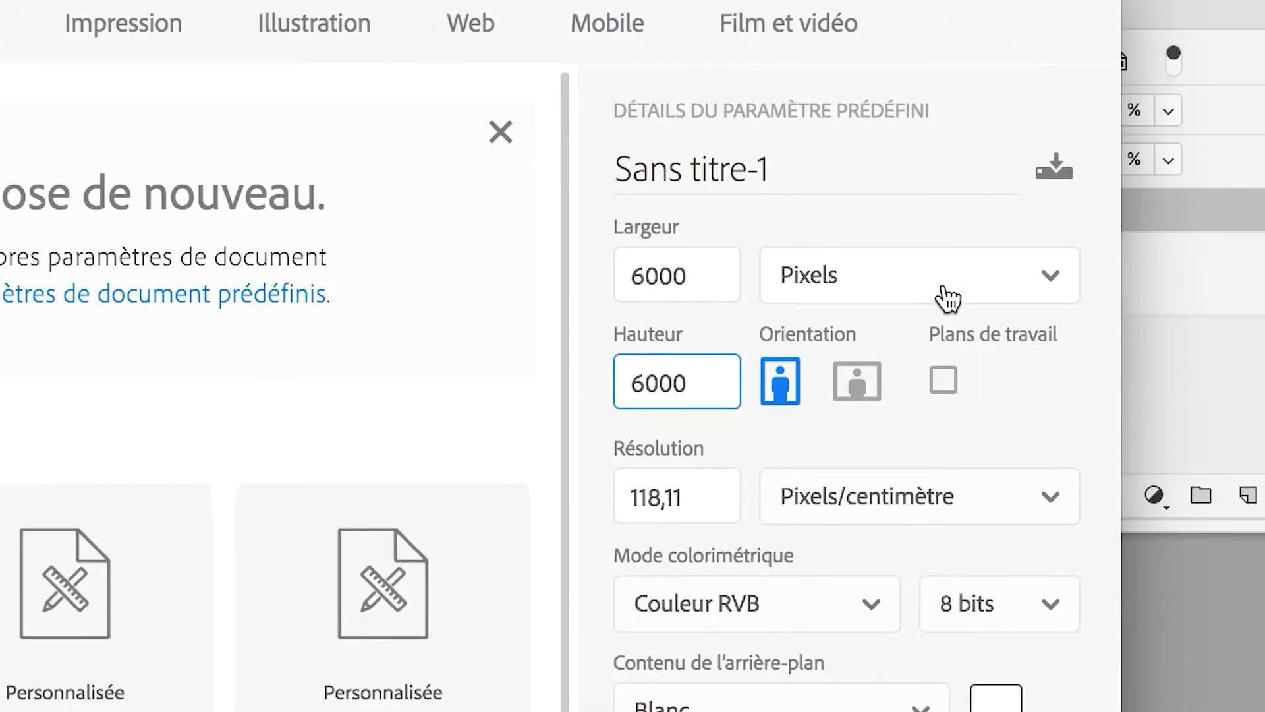
Switch the new document's units to centimetres and try to set its width and height to 6000.
click(945, 290)
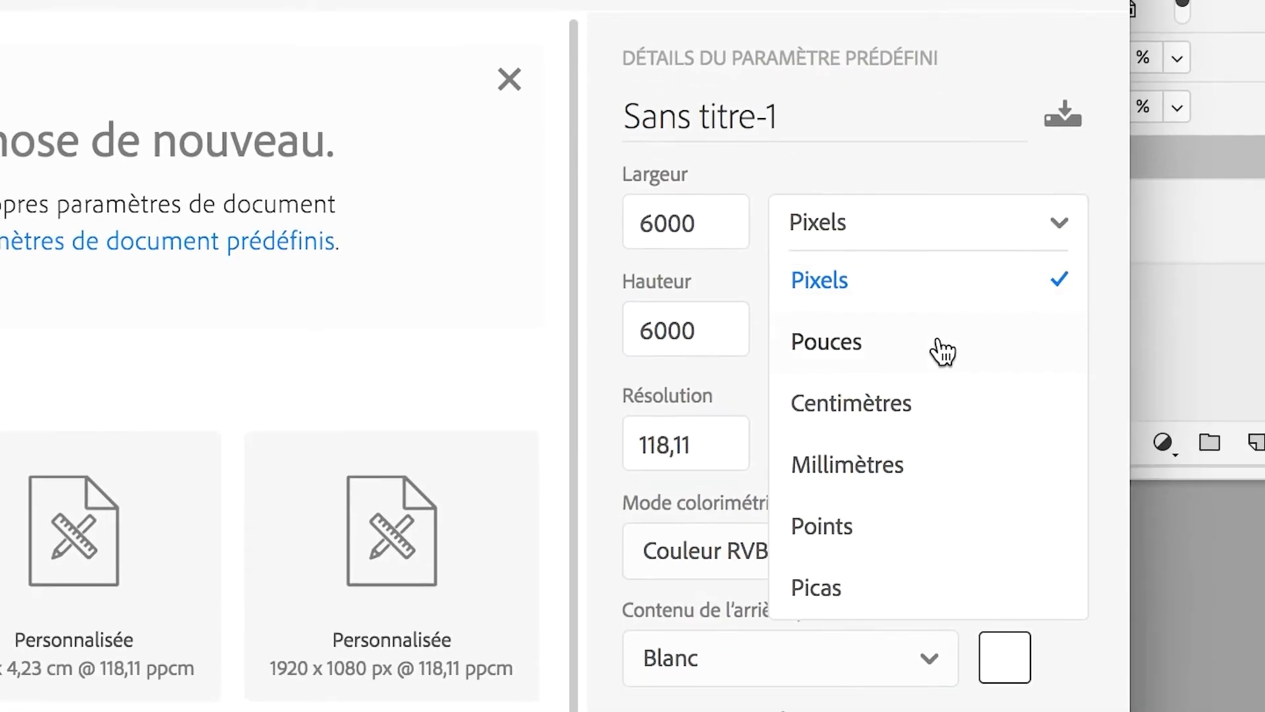
click(934, 465)
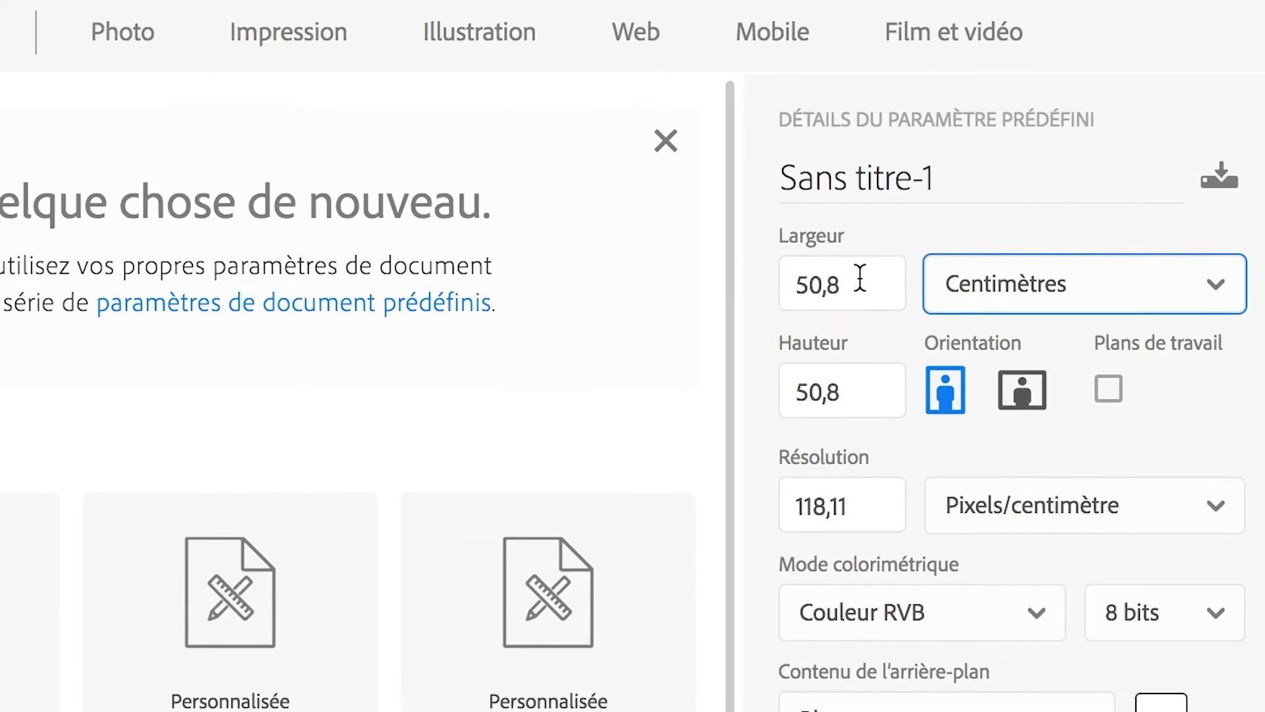
drag(683, 155, 606, 143)
text(6000)
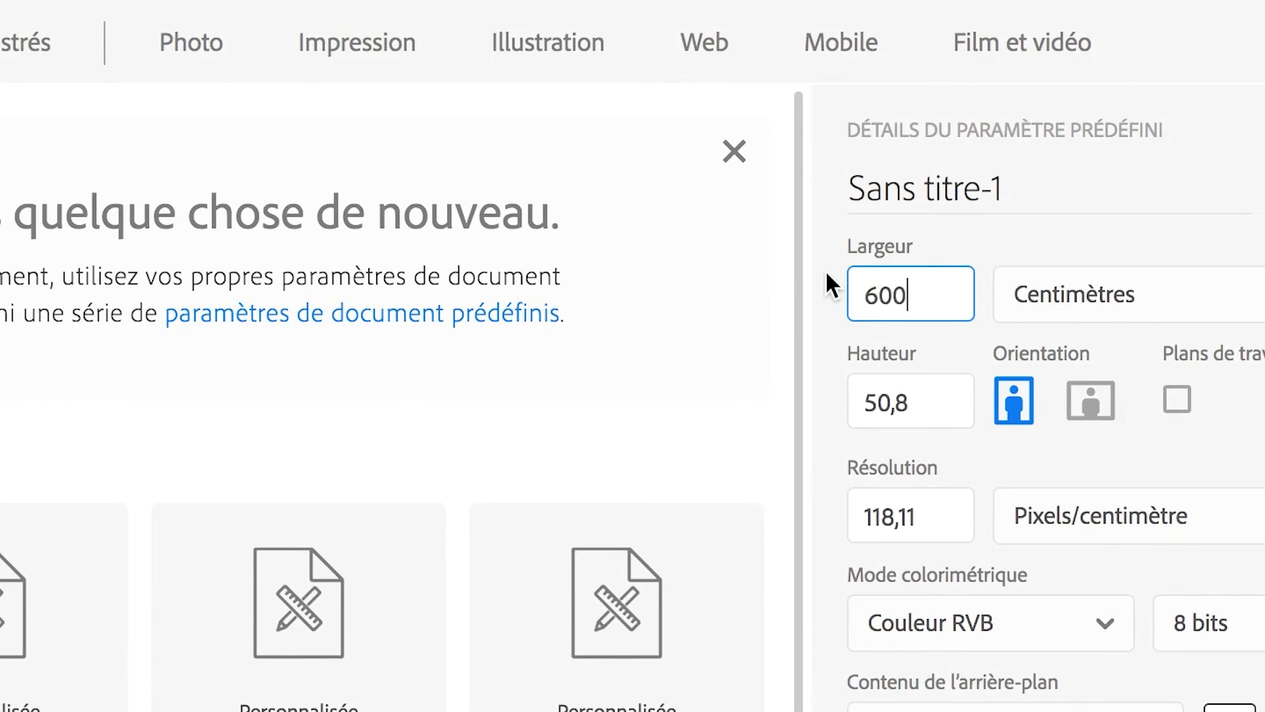
key(Tab)
text(6000)
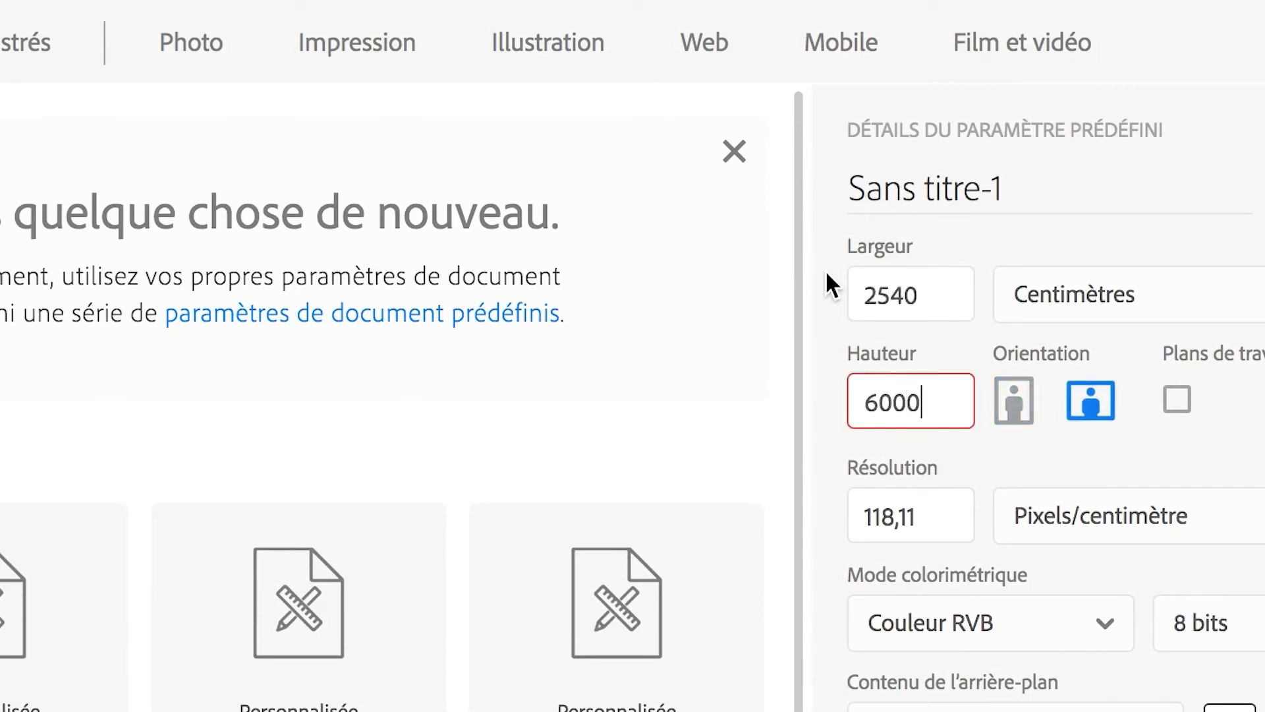
key(Tab)
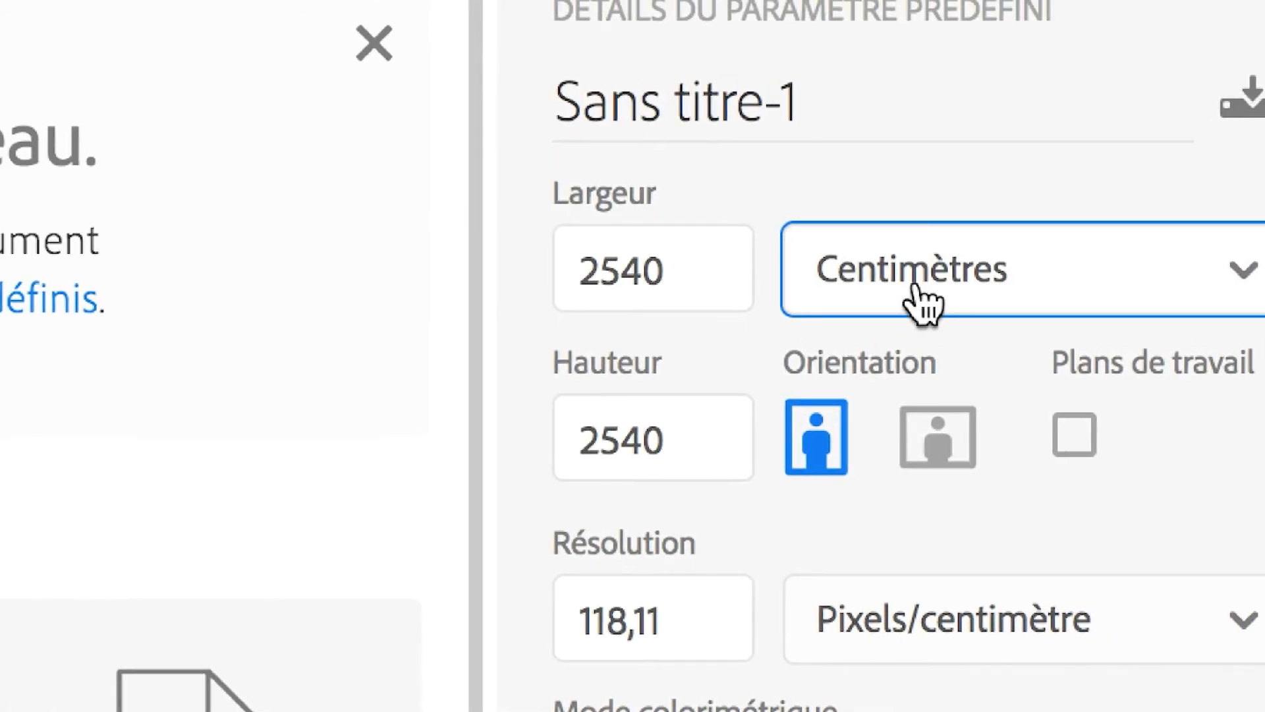
Switch the new document's units back to pixels to check its size, and dismiss the setup without creating the document.
click(925, 302)
click(923, 300)
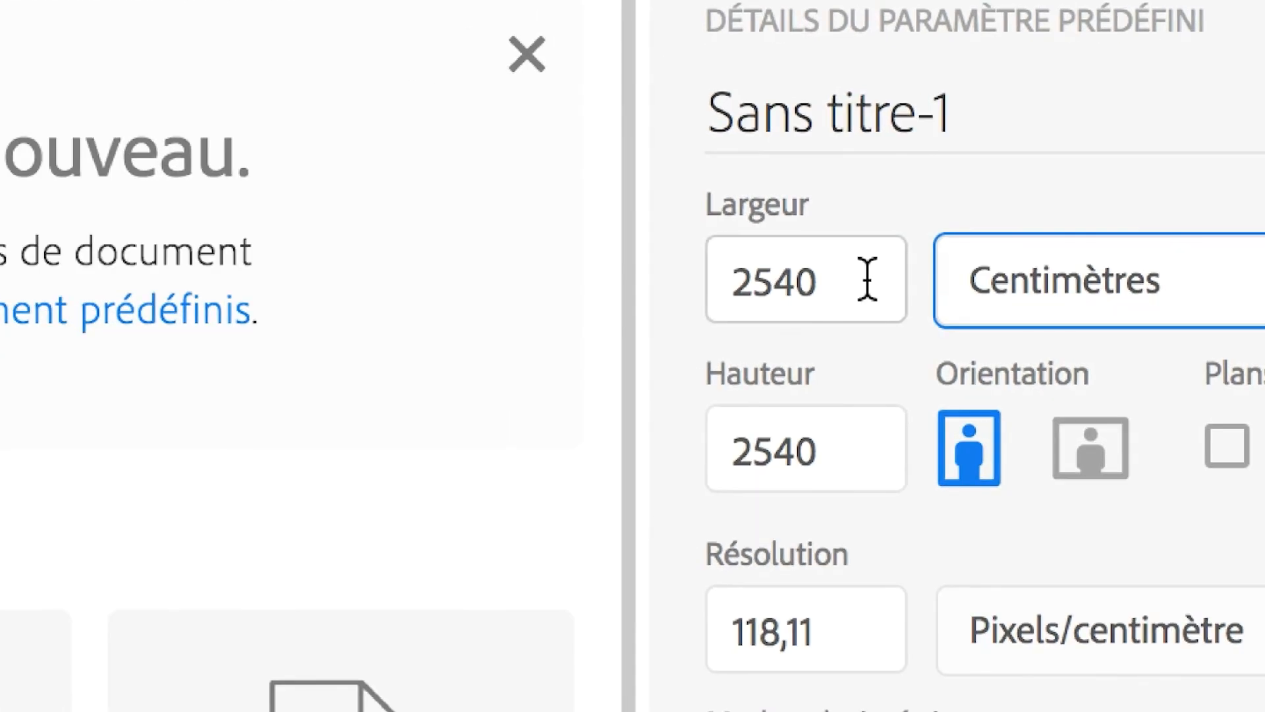
click(923, 313)
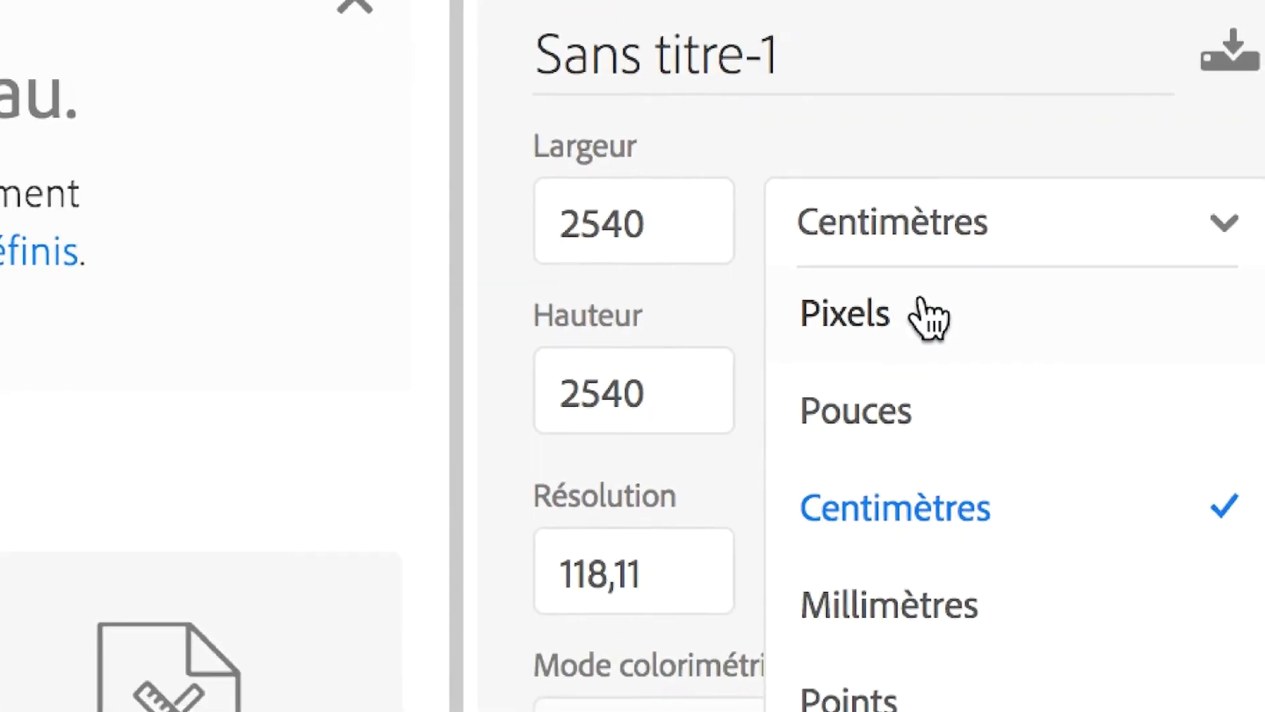
click(939, 340)
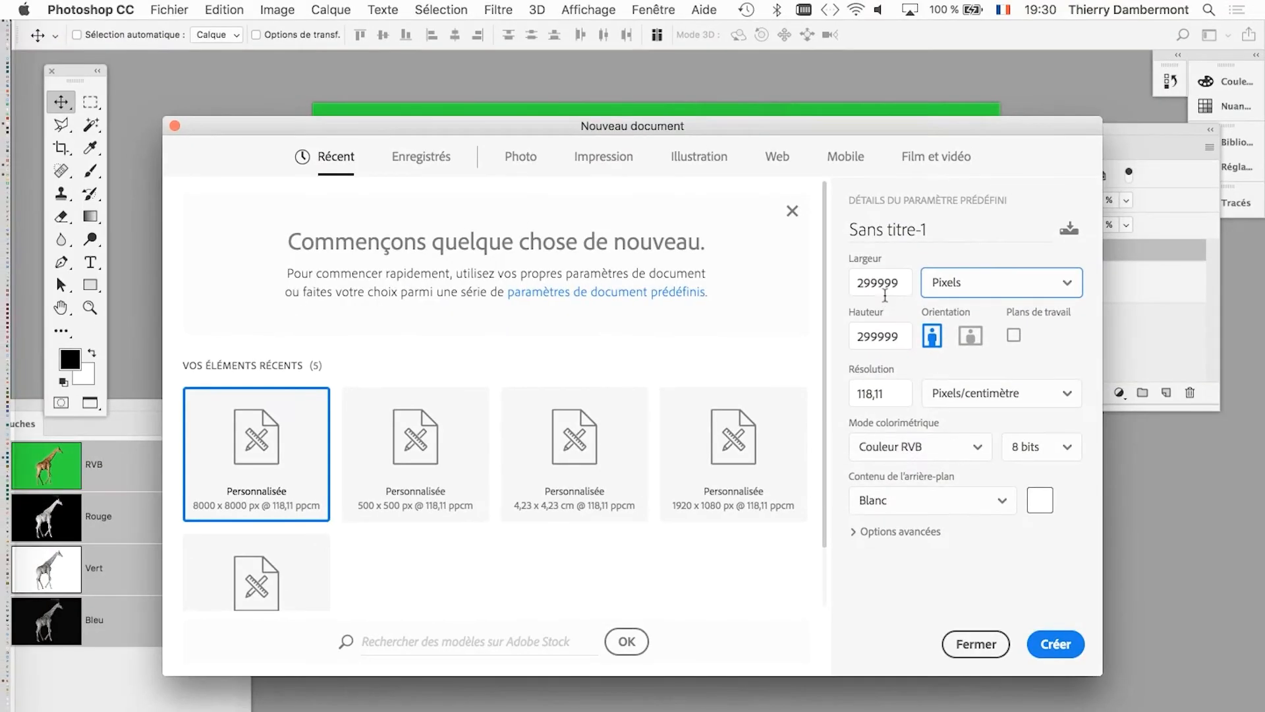
click(996, 643)
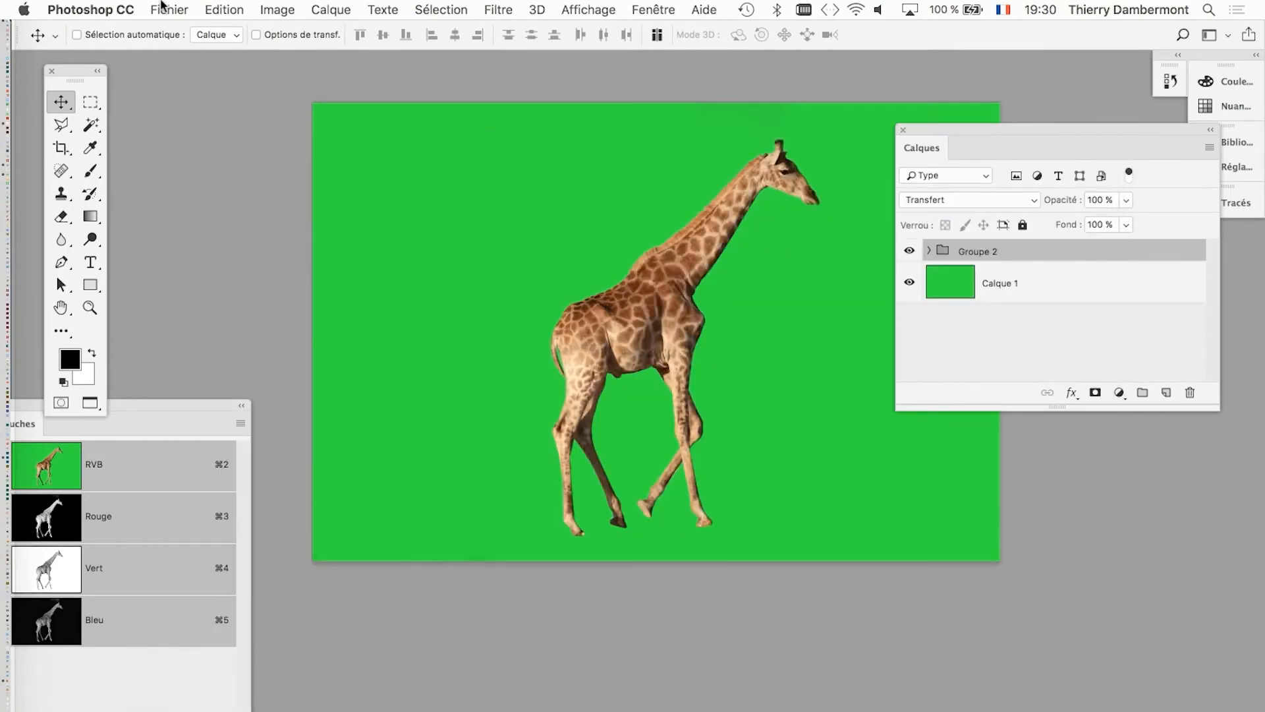
Open Calculette from the recent applications, place it beside the giraffe, and multiply 300000 by 300000.
click(27, 9)
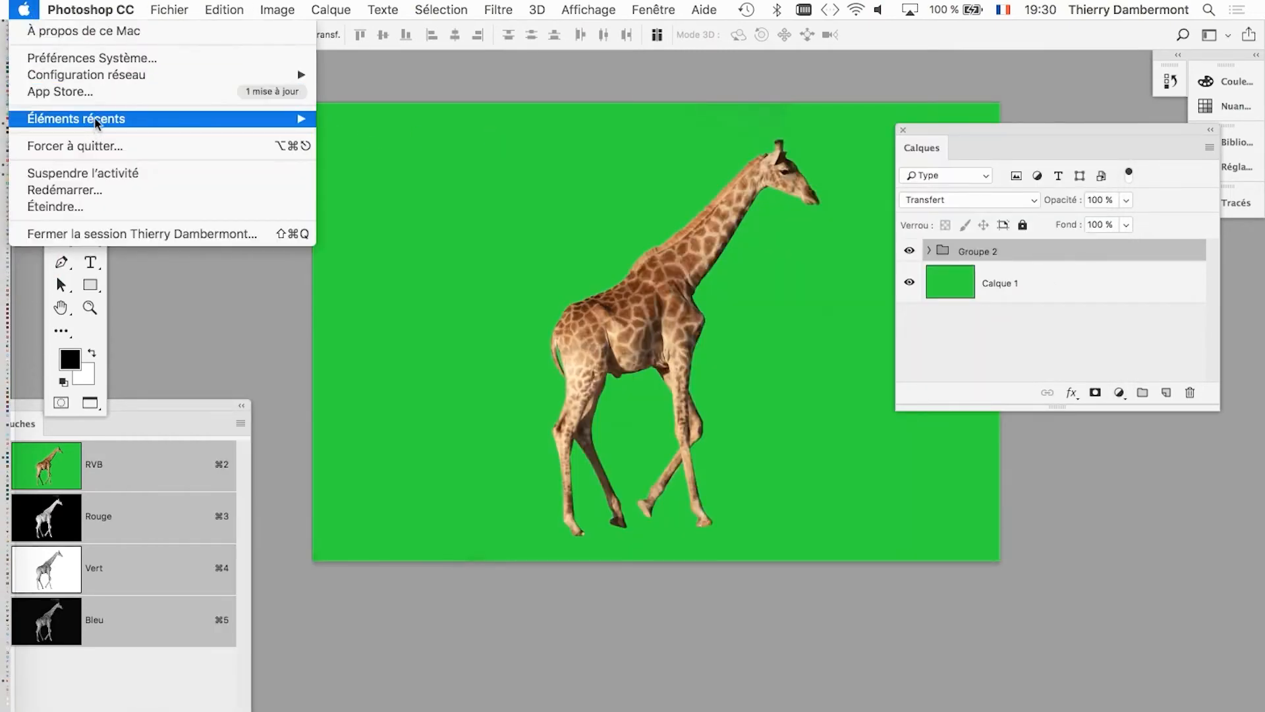
mouse_move(179, 120)
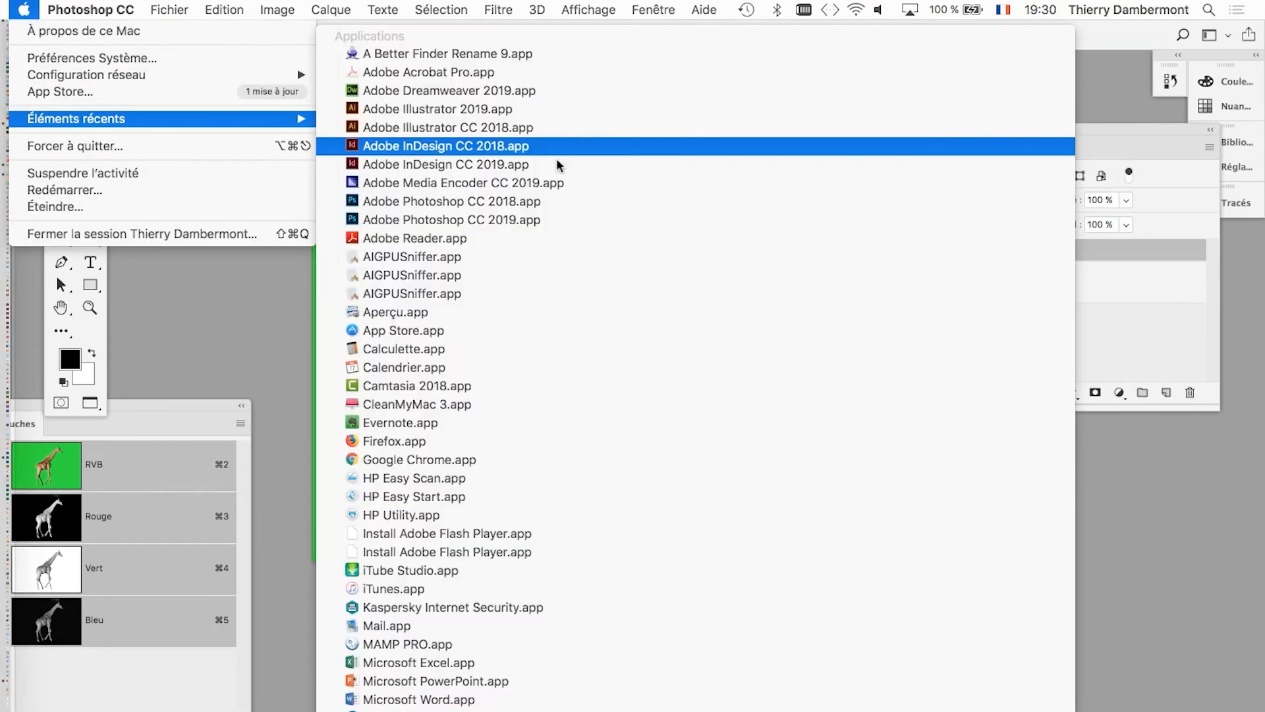
click(516, 350)
drag(584, 125, 325, 163)
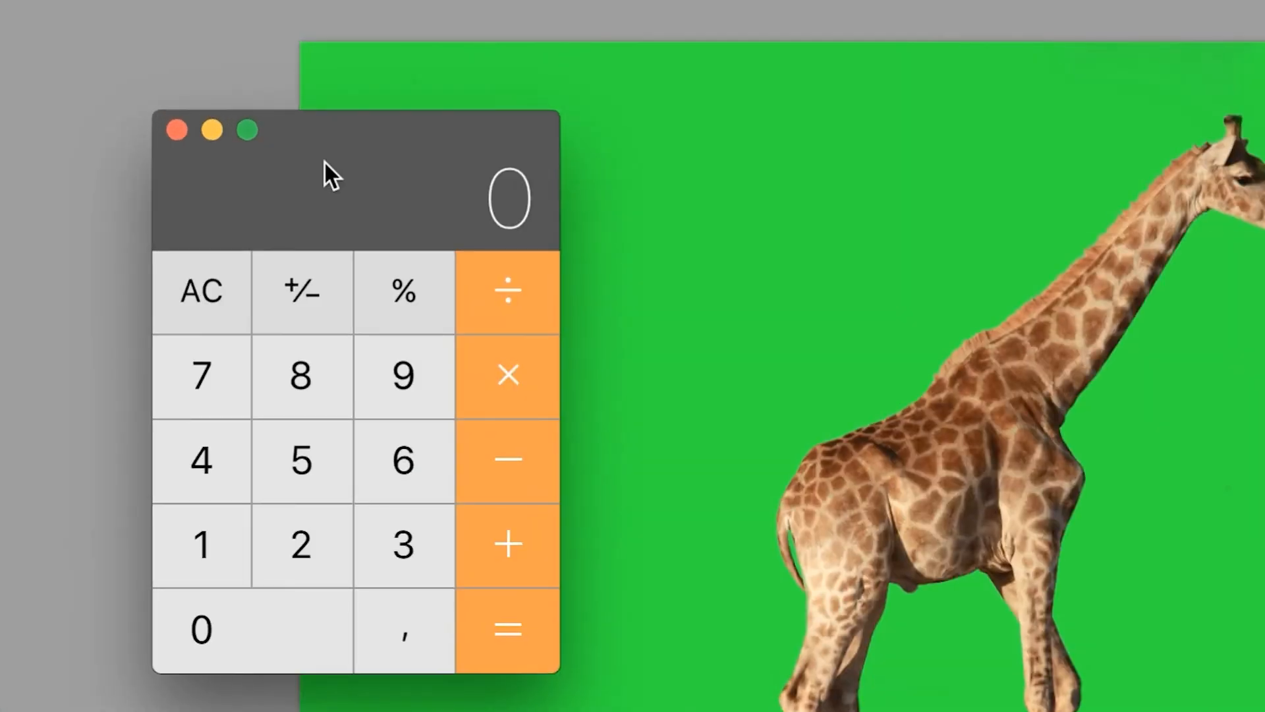
text(300.000)
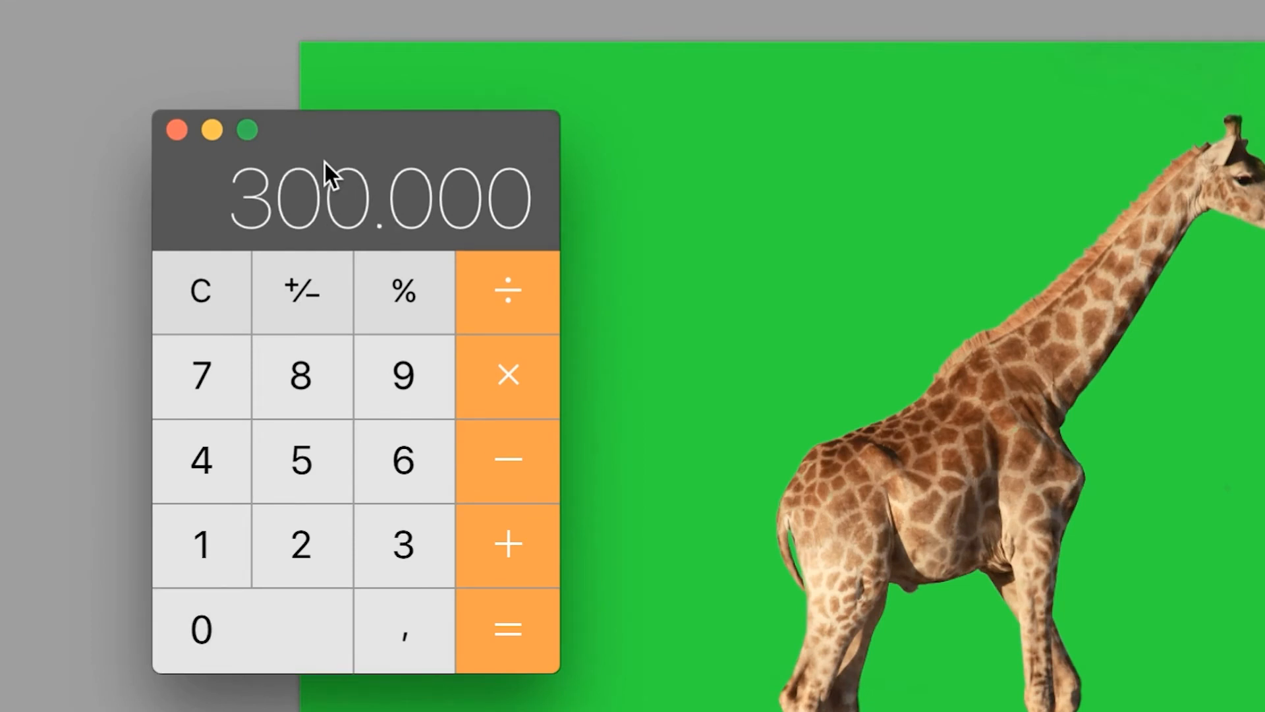
text(*3)
text(0000000)
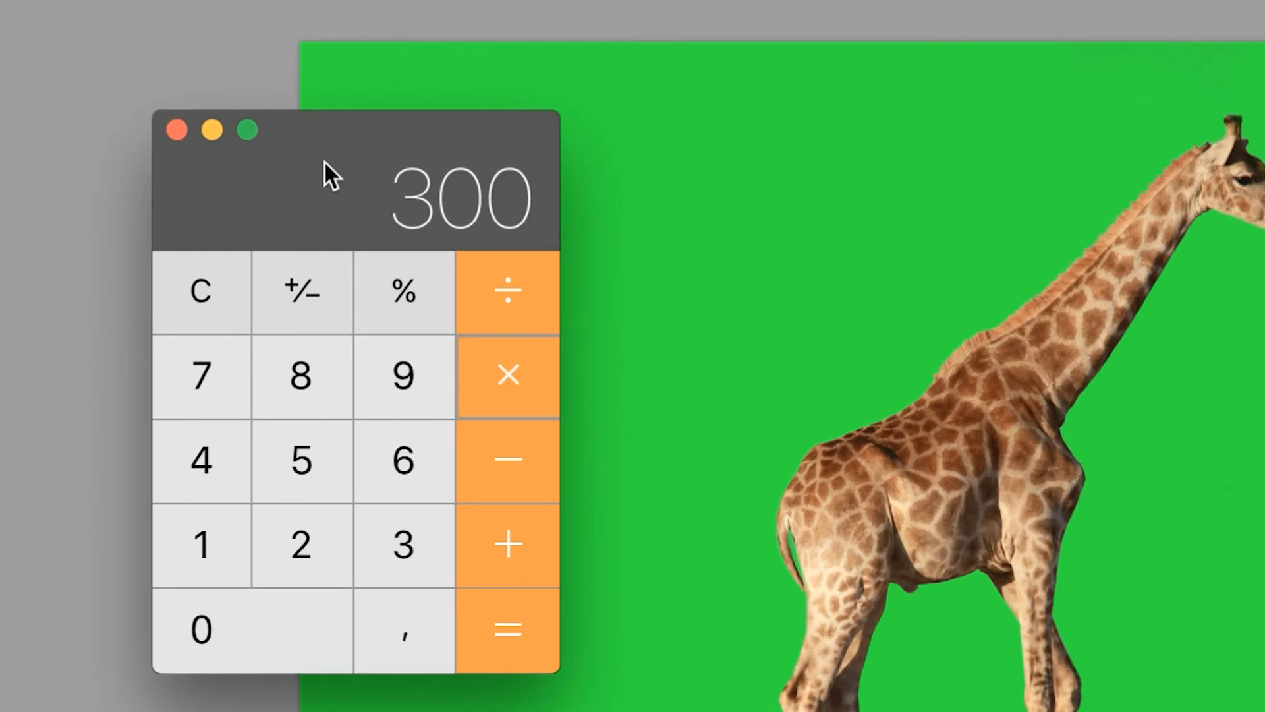
key(Return)
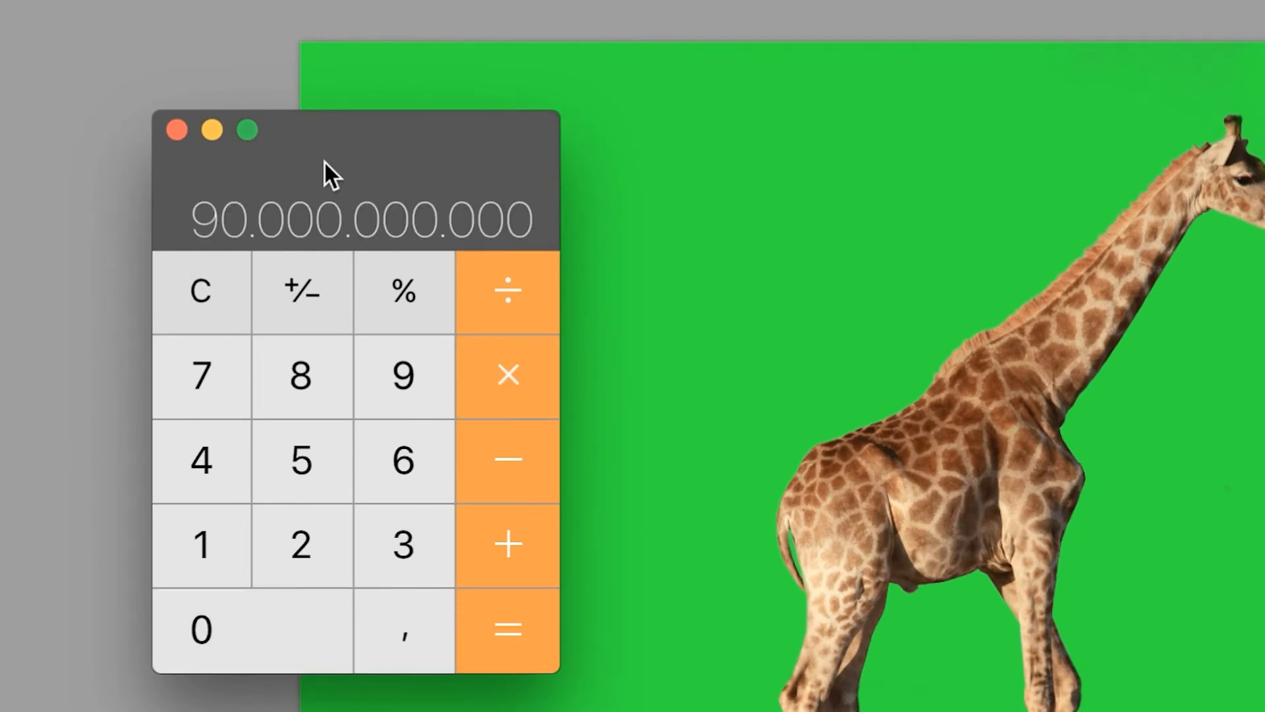
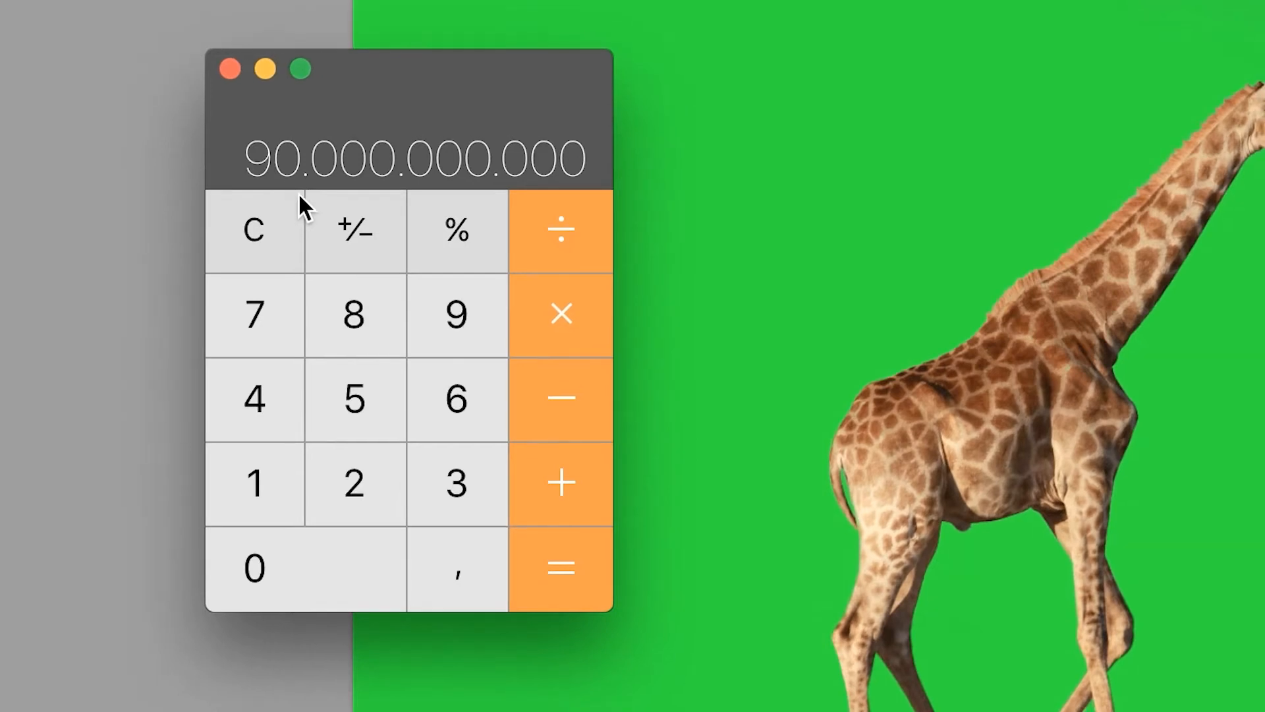
Clear the calculator, multiply 30000 by 30000, and close Calculette to return to Photoshop.
click(296, 201)
text(300)
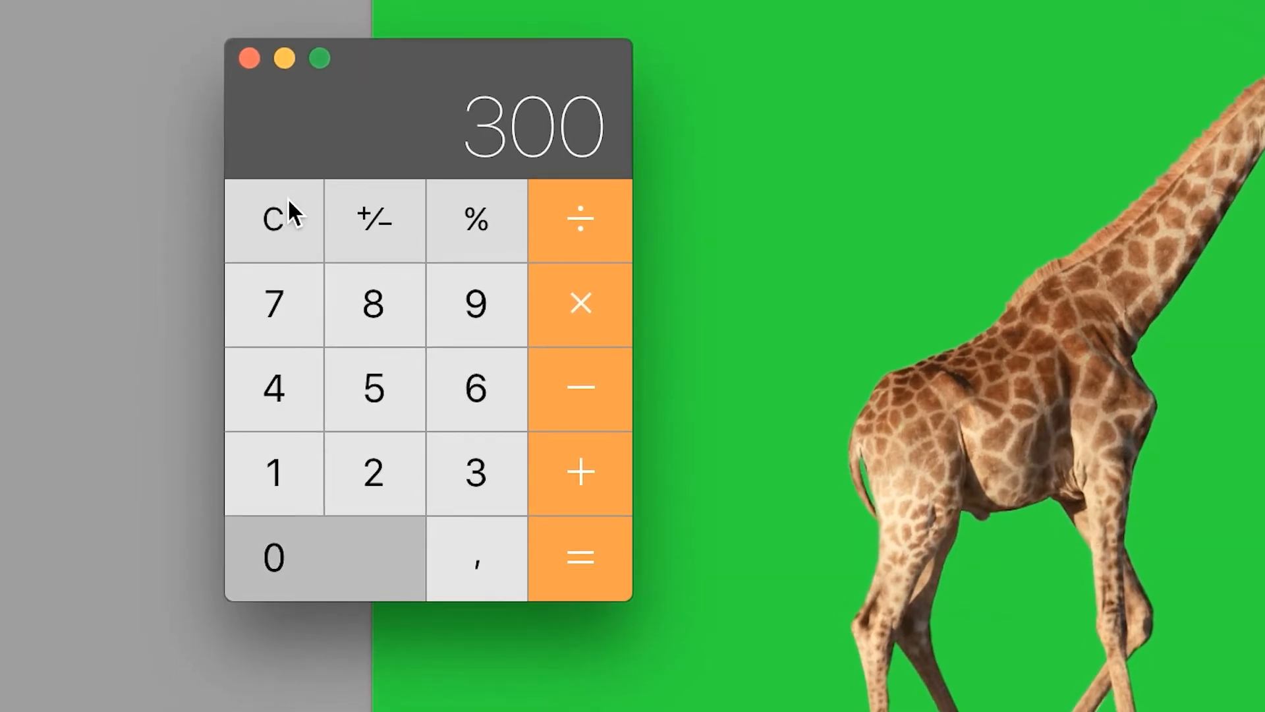
text(00*3000)
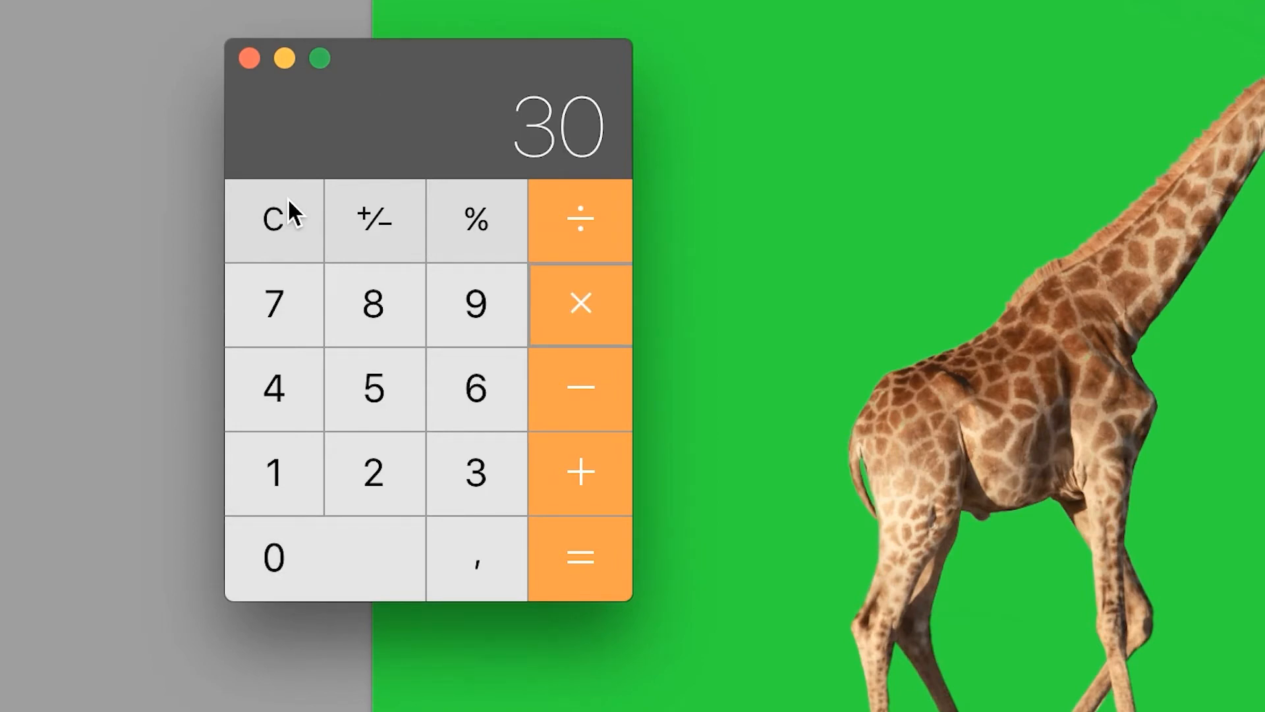
key(Return)
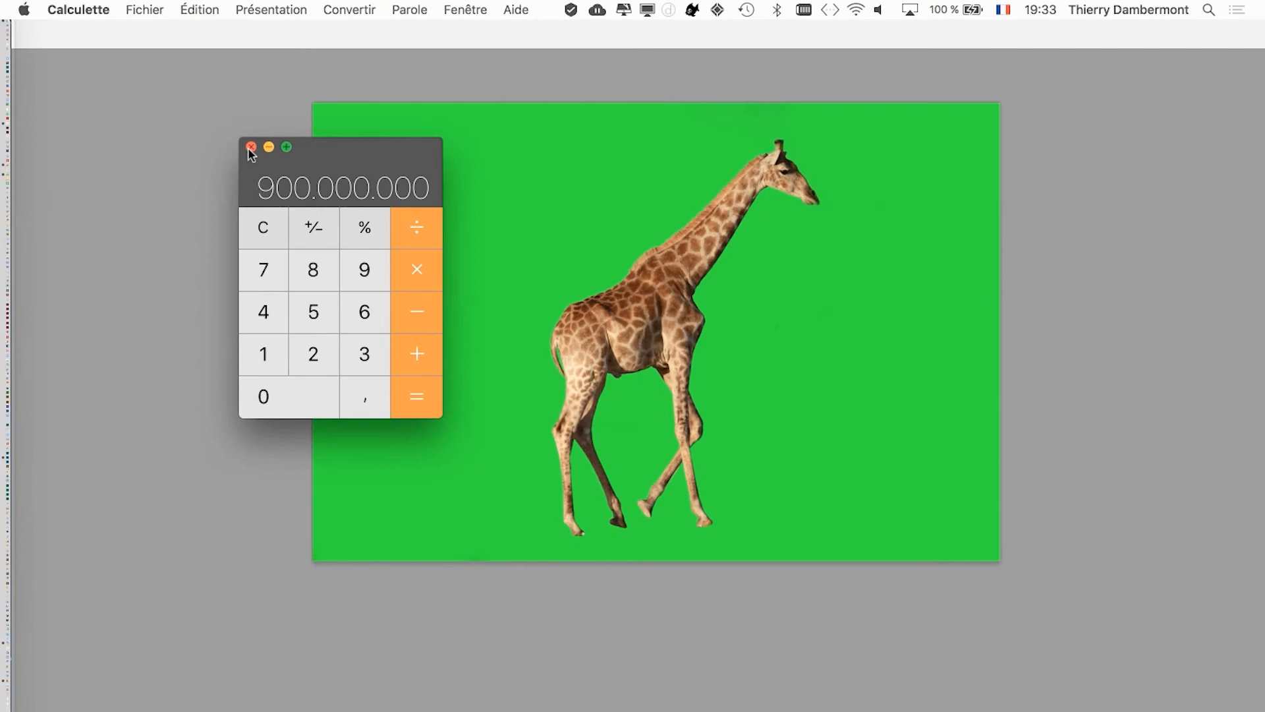
click(241, 69)
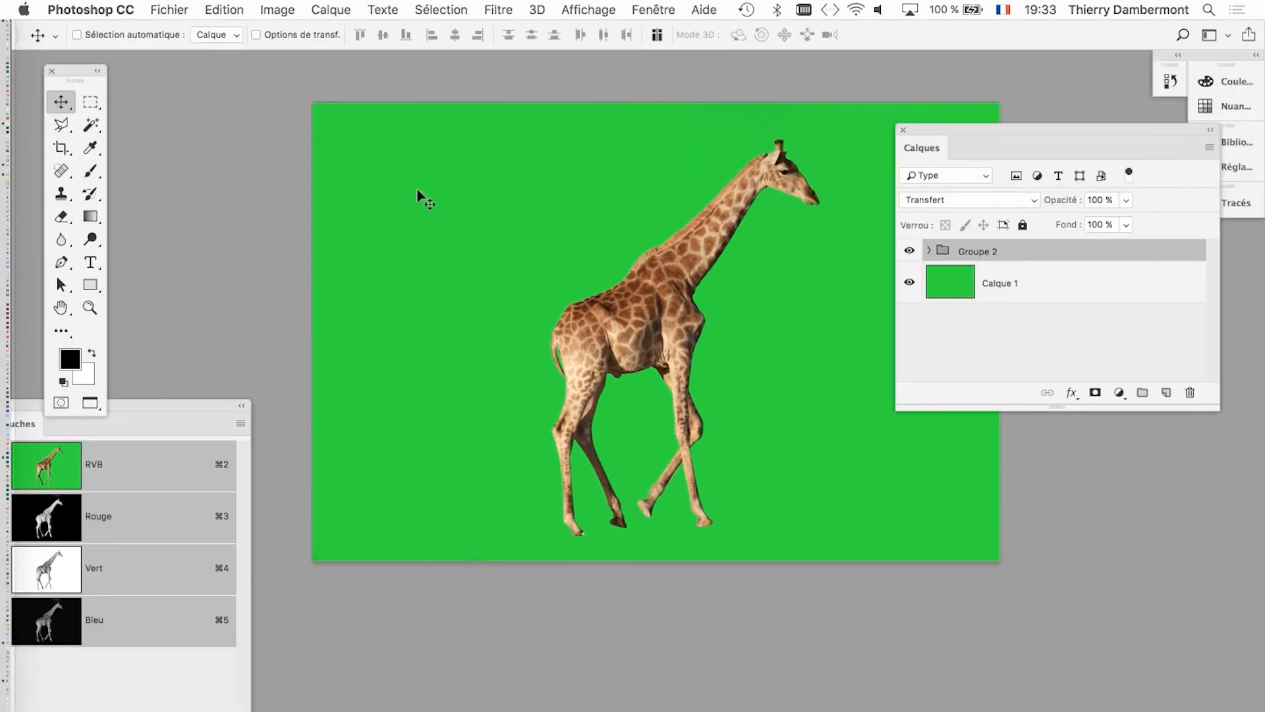
Create a new blank RGB document of 8000 by 8000 pixels at a resolution of 118,11 pixels per centimetre.
drag(687, 344, 590, 340)
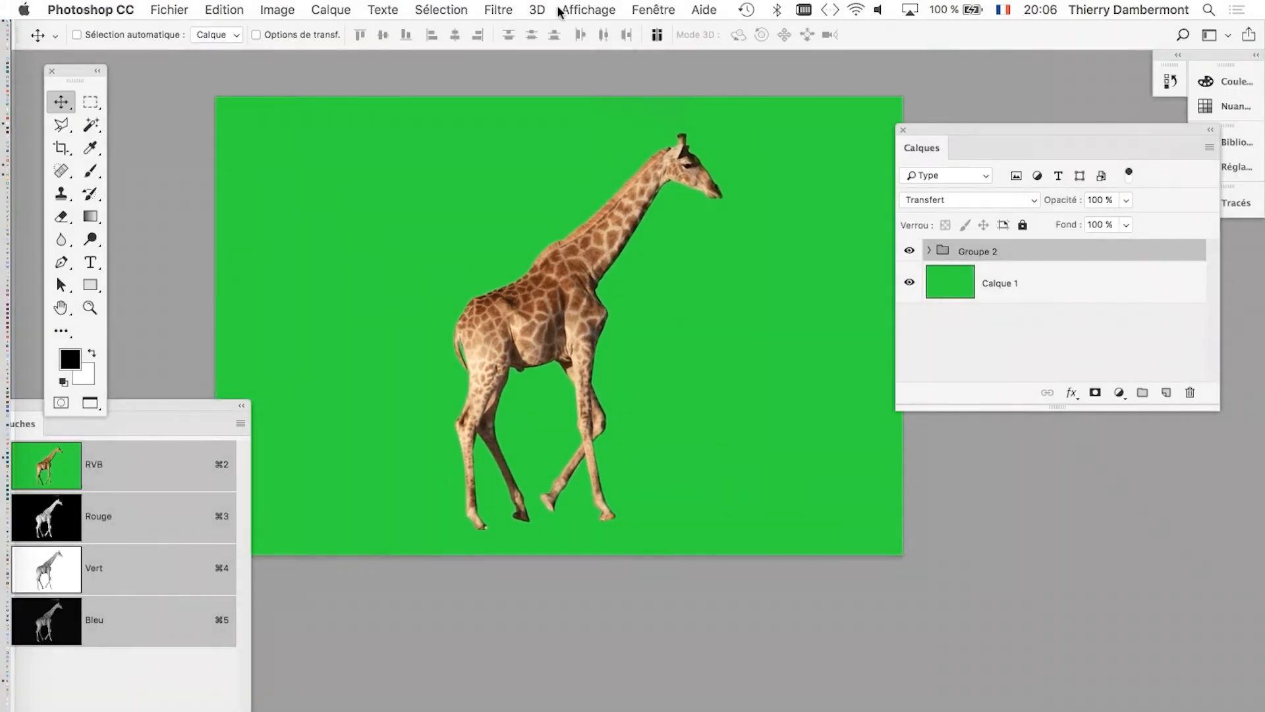
click(642, 8)
click(652, 9)
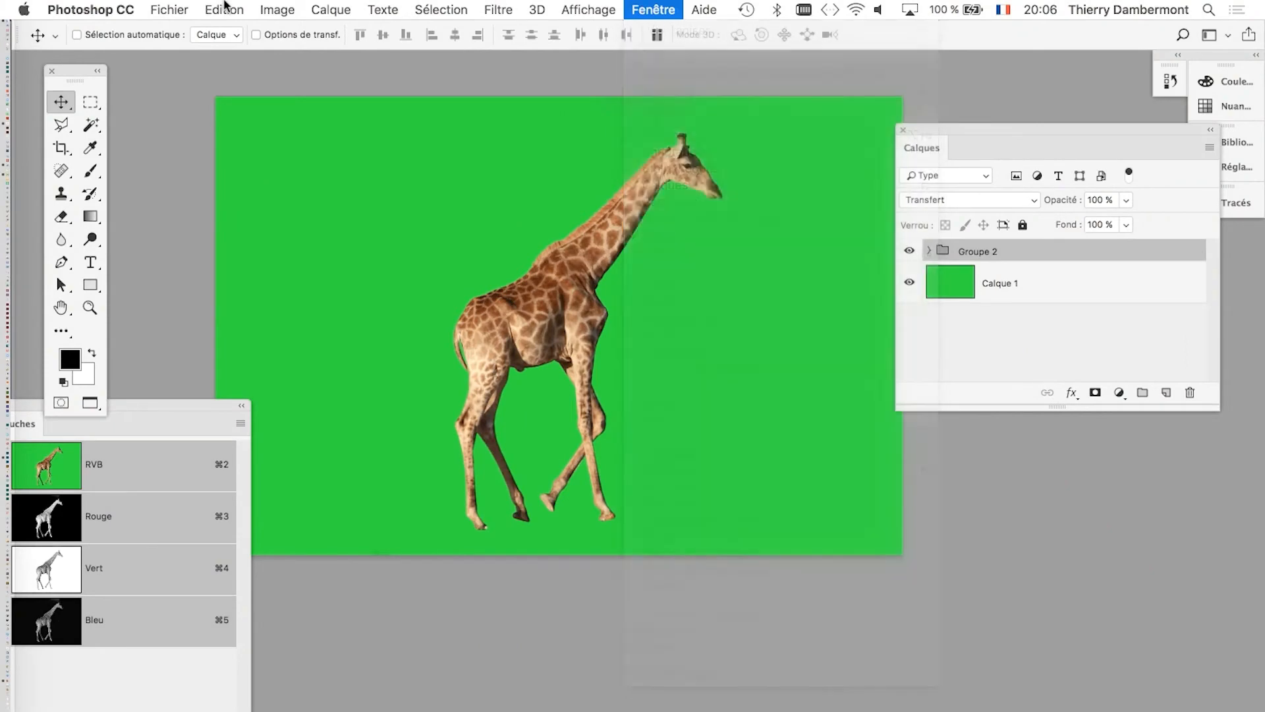
click(168, 9)
click(171, 31)
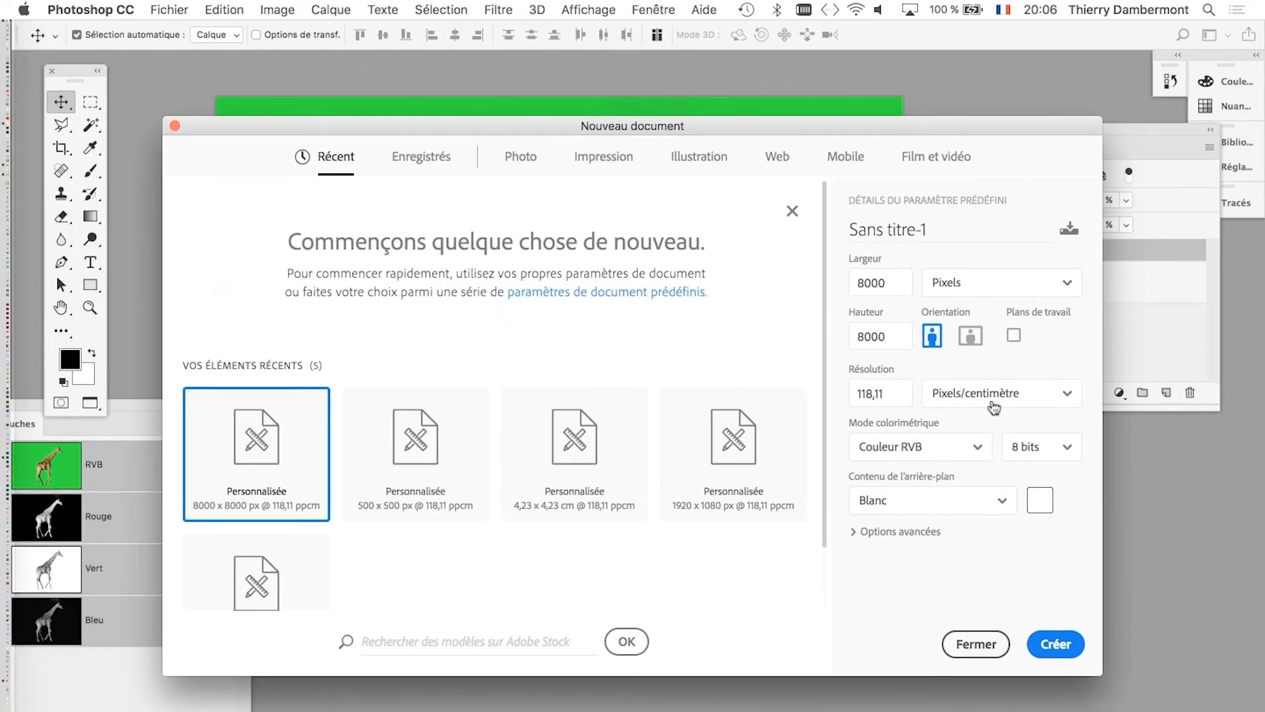
double_click(876, 394)
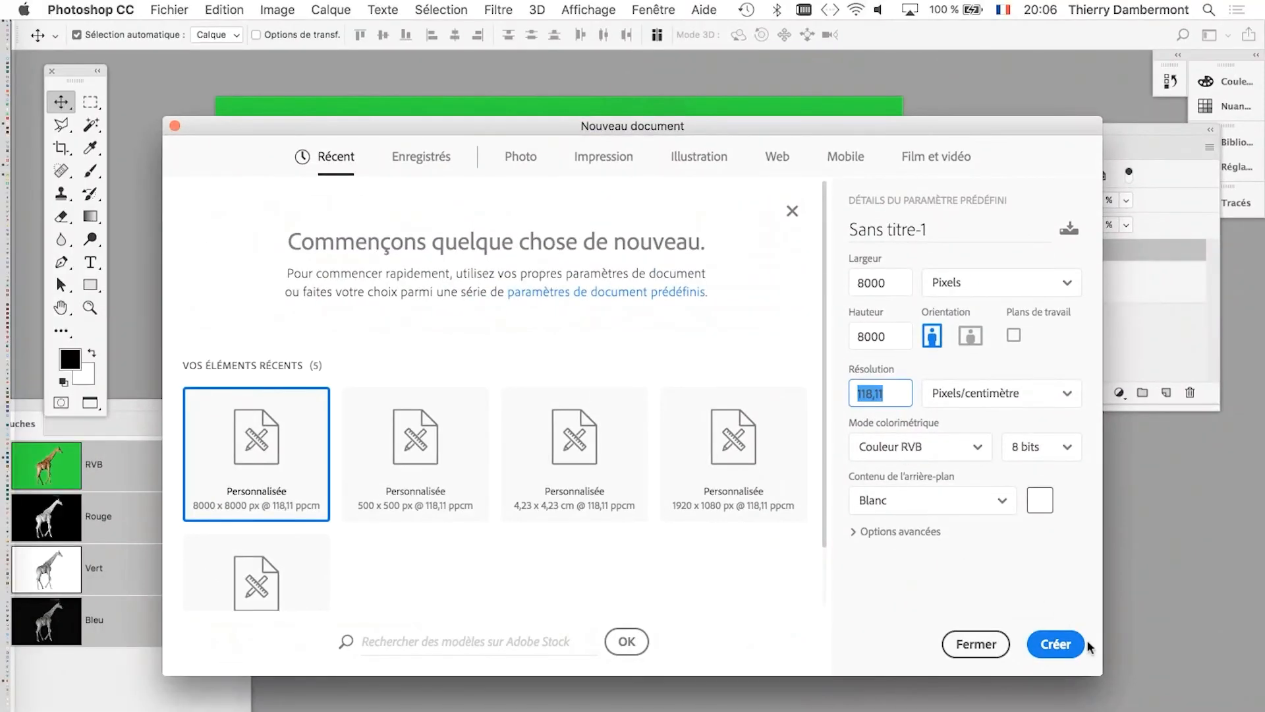
click(1067, 642)
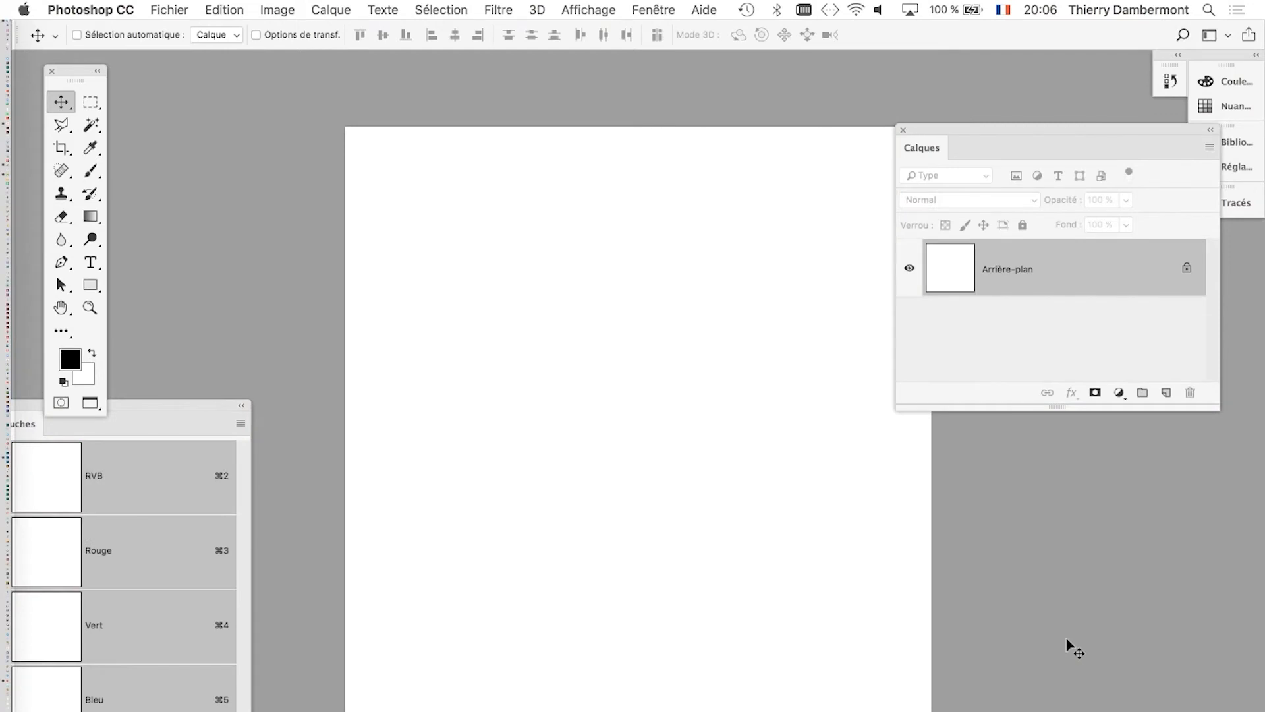
Switch to the standard windowed screen mode and detach the new document into its own window beside giraffe-05.psd.
key(f)
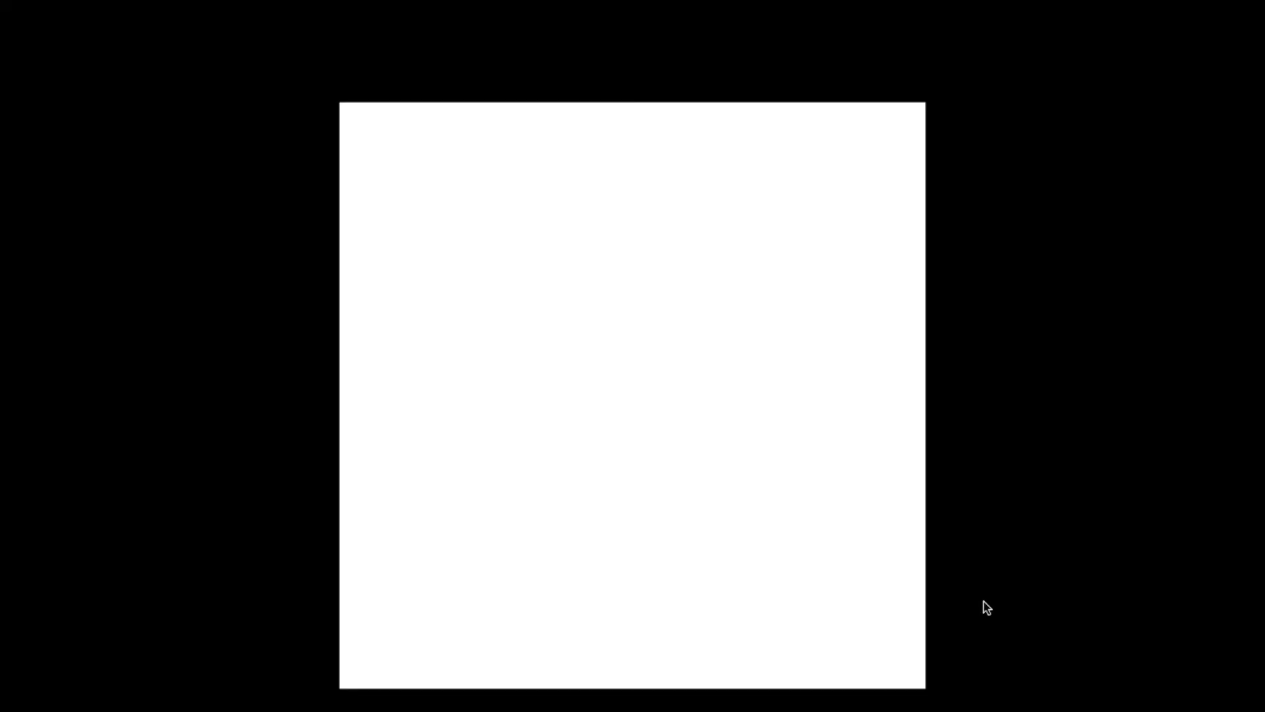
key(f)
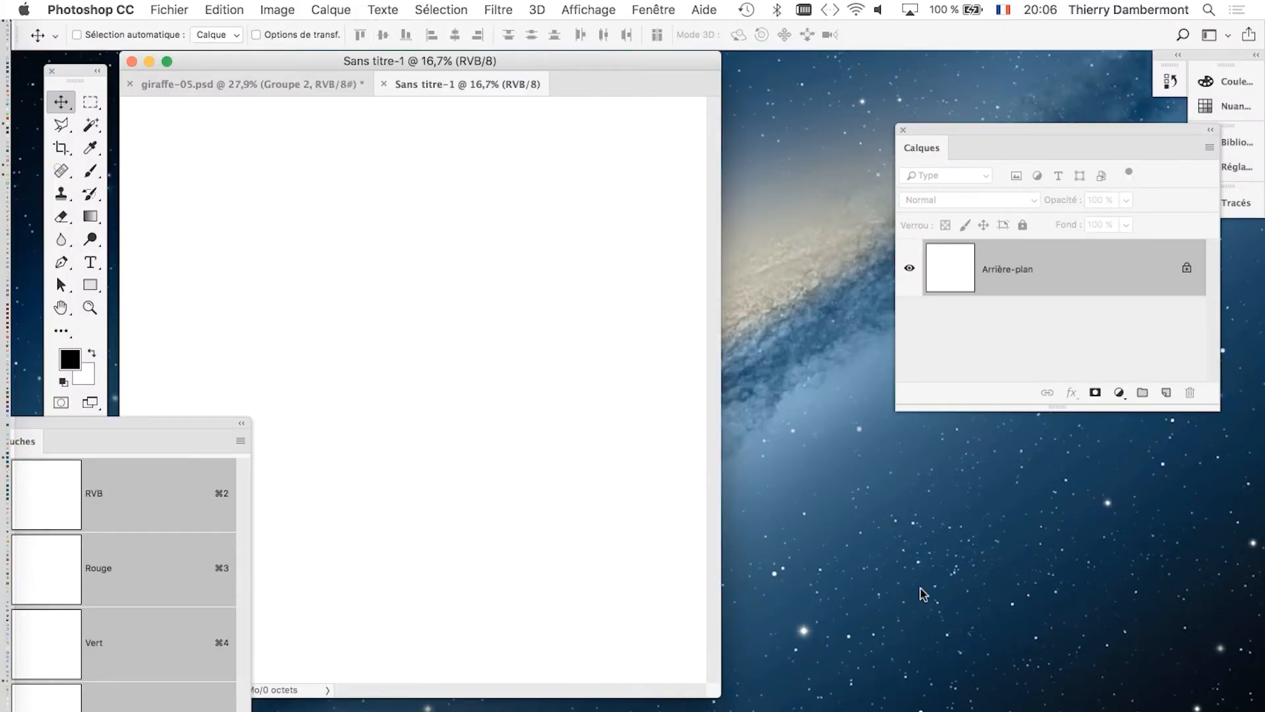
drag(943, 130, 754, 112)
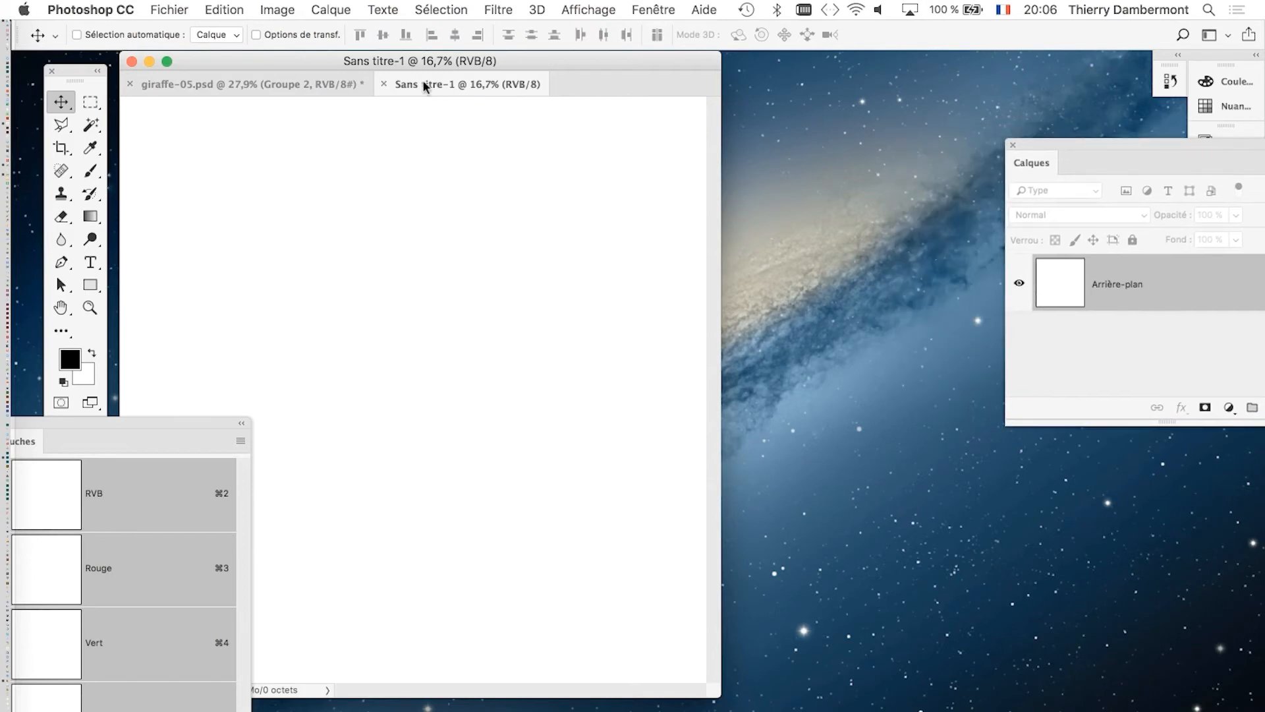
drag(425, 86, 675, 141)
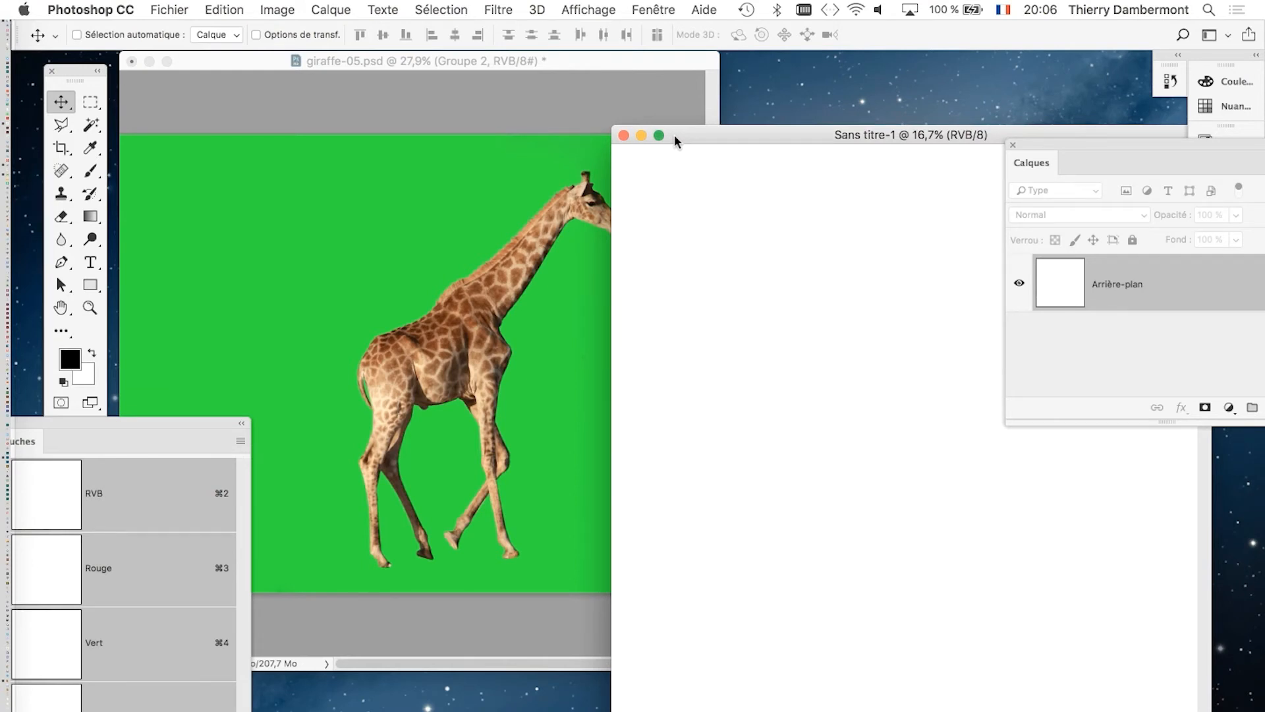
mouse_move(675, 141)
mouse_down()
mouse_move(715, 143)
mouse_move(644, 134)
mouse_move(662, 148)
mouse_move(661, 134)
mouse_up()
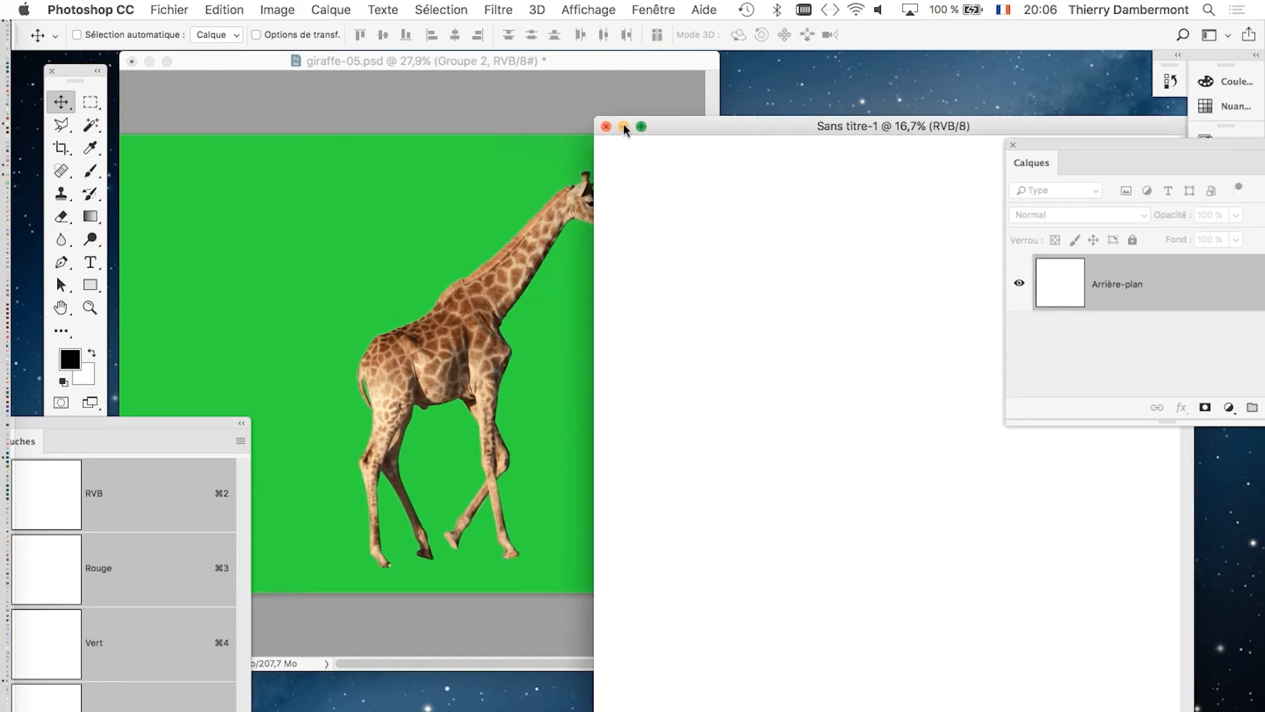
click(452, 71)
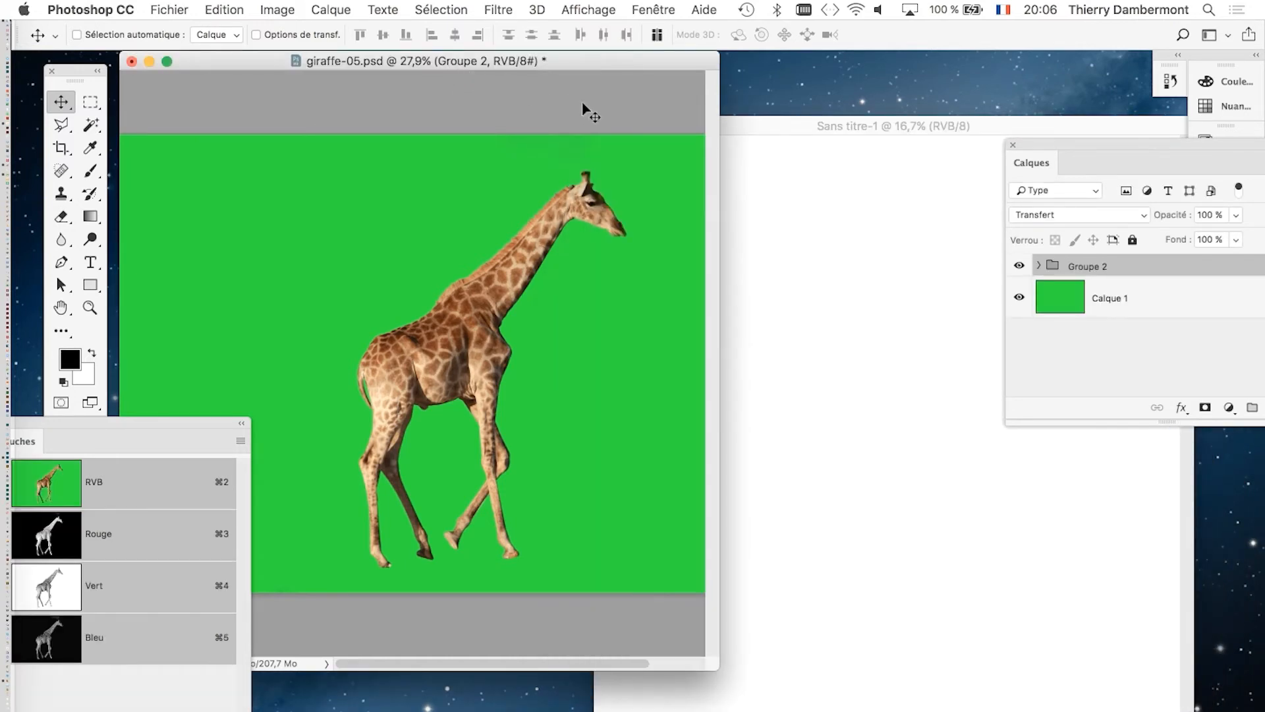
click(772, 131)
click(600, 69)
Copy the giraffe group from giraffe-05.psd into the new blank document and return to full-screen view.
drag(1044, 149, 283, 129)
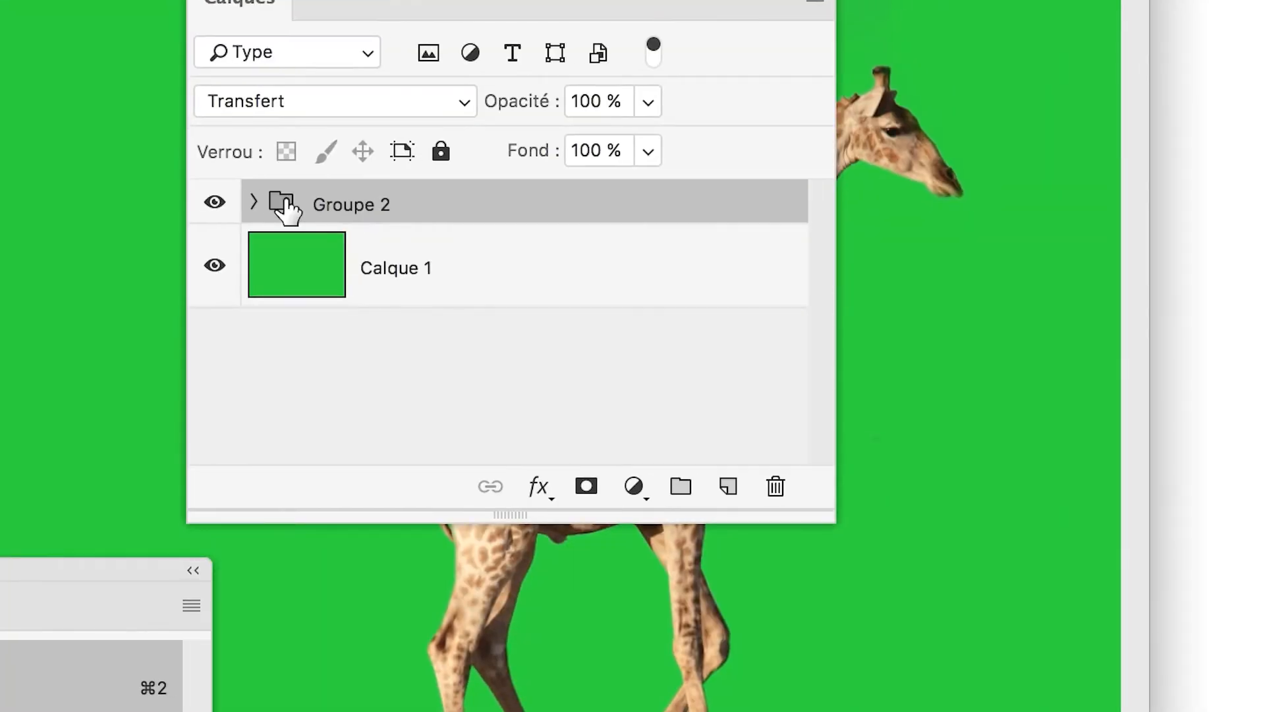
drag(285, 209, 659, 226)
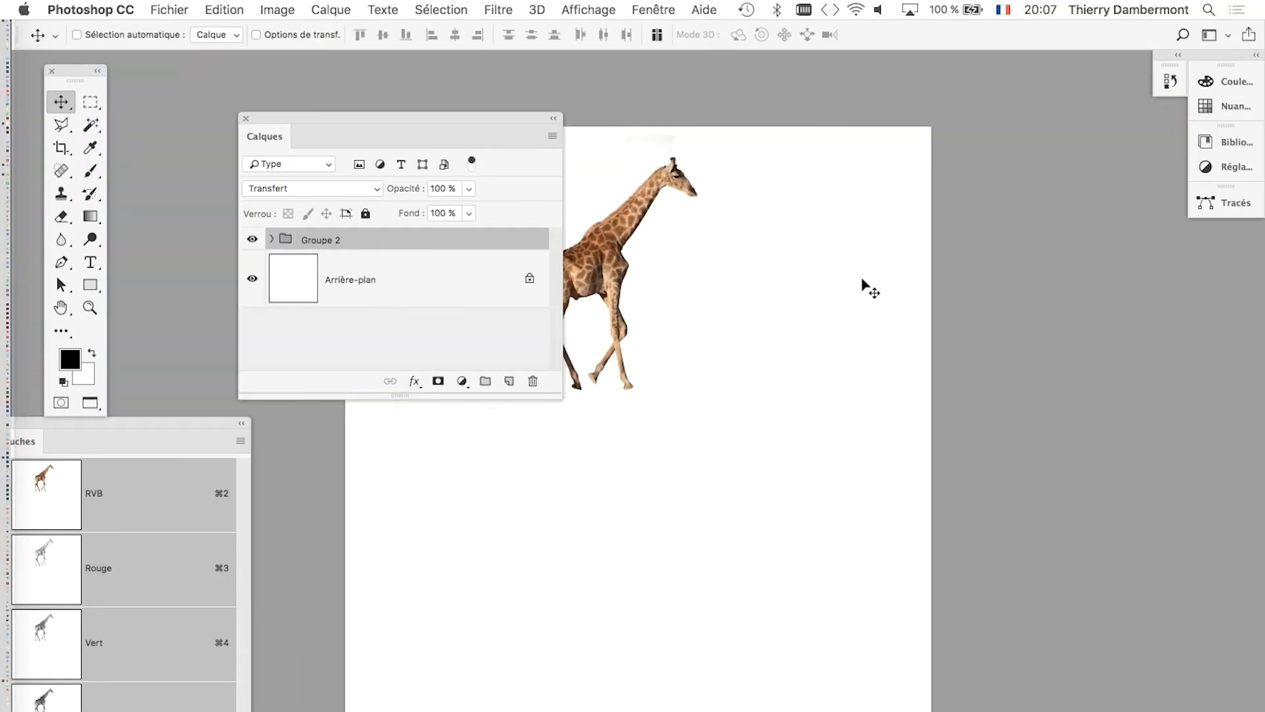
drag(402, 121, 1039, 134)
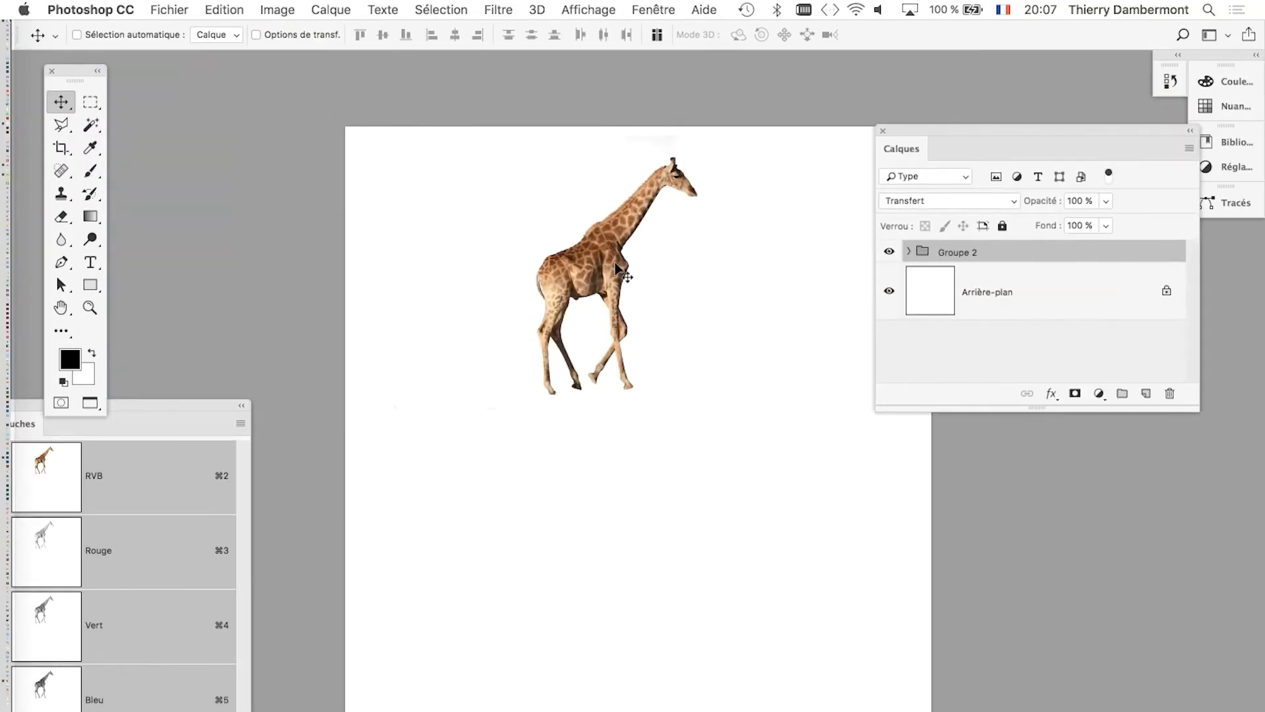
Move the giraffe group to the upper right area of the white canvas.
drag(589, 267, 471, 277)
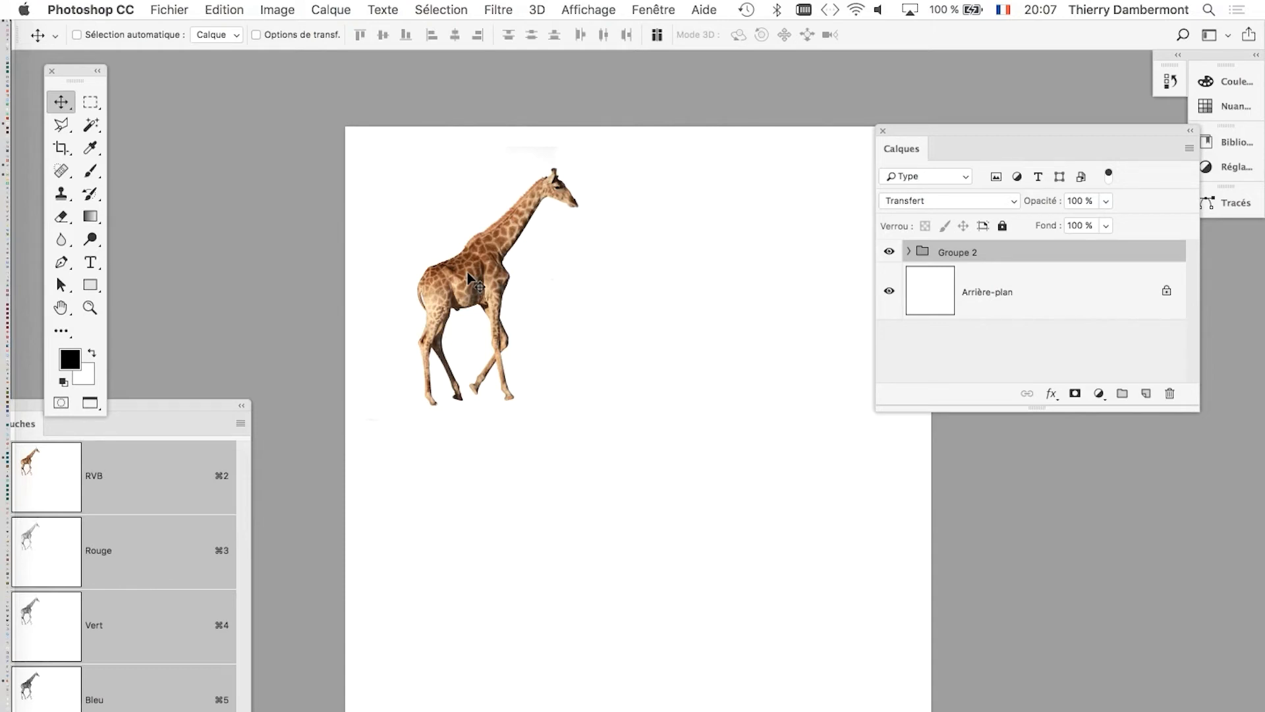
drag(493, 284, 747, 277)
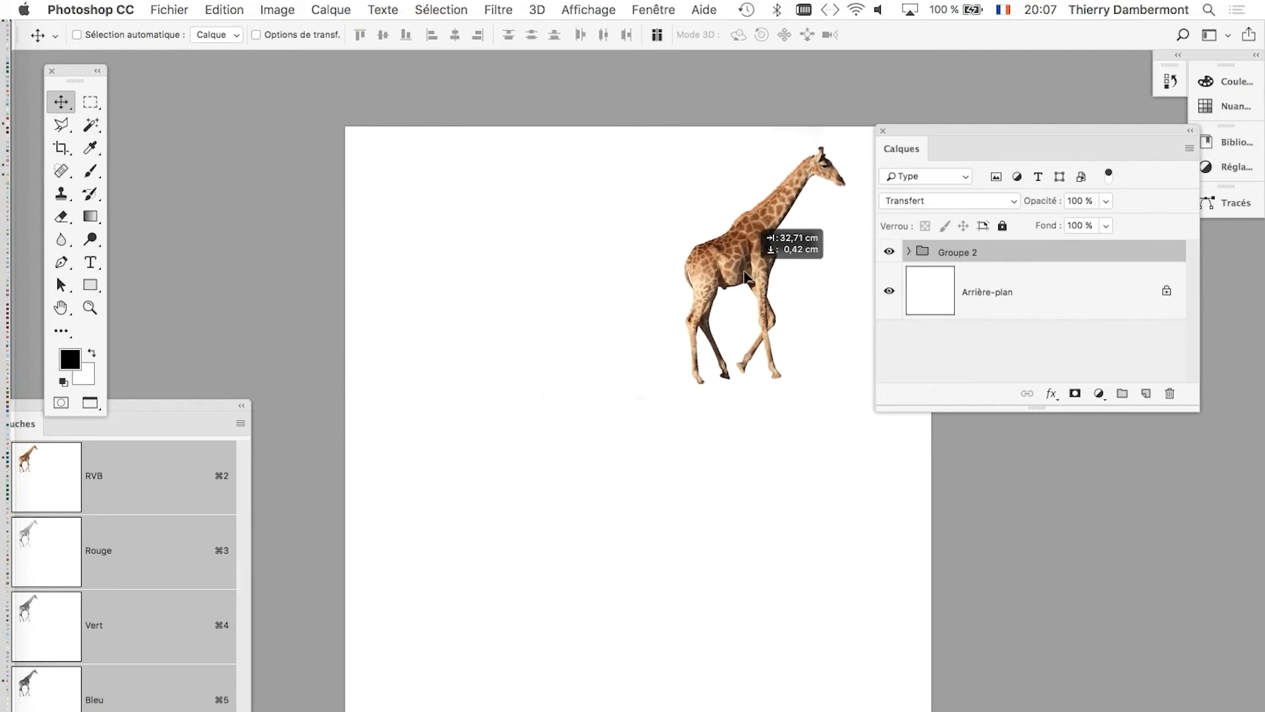
drag(926, 156, 990, 150)
mouse_move(786, 232)
mouse_down()
mouse_move(794, 222)
mouse_move(783, 224)
mouse_up()
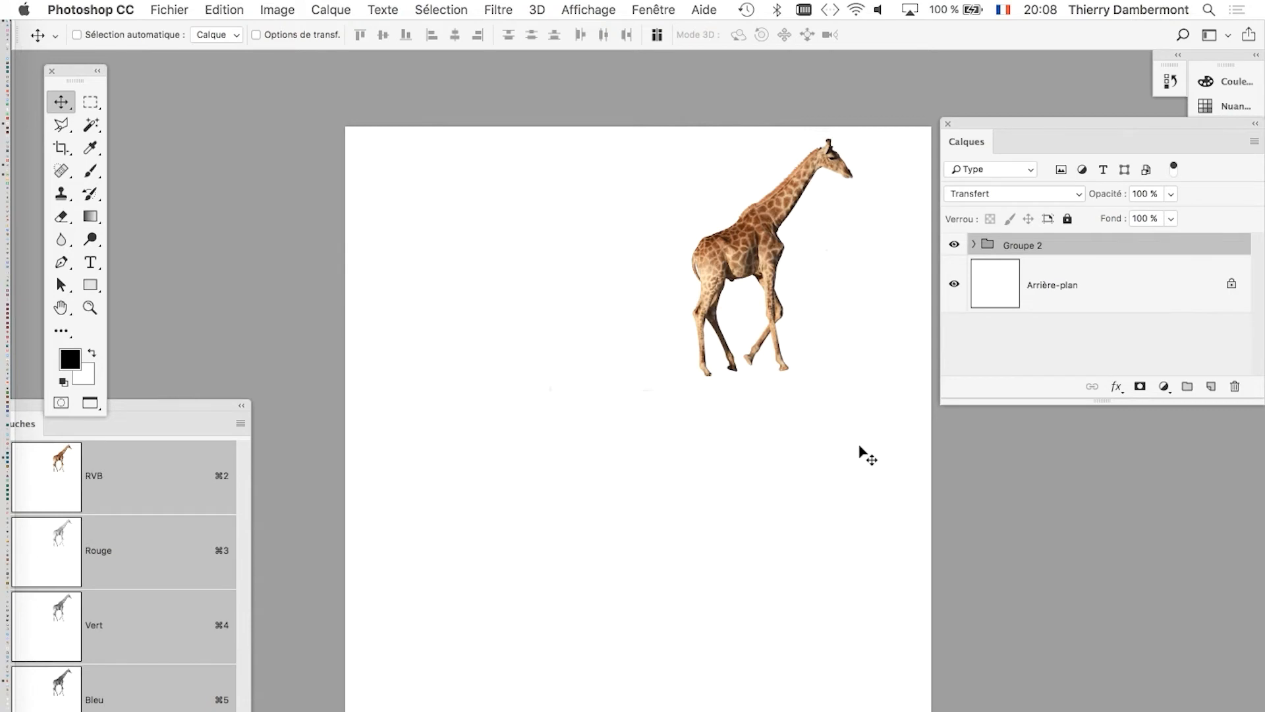
Bring the layer list beside the canvas and duplicate the giraffe group Groupe 2.
drag(983, 123, 851, 162)
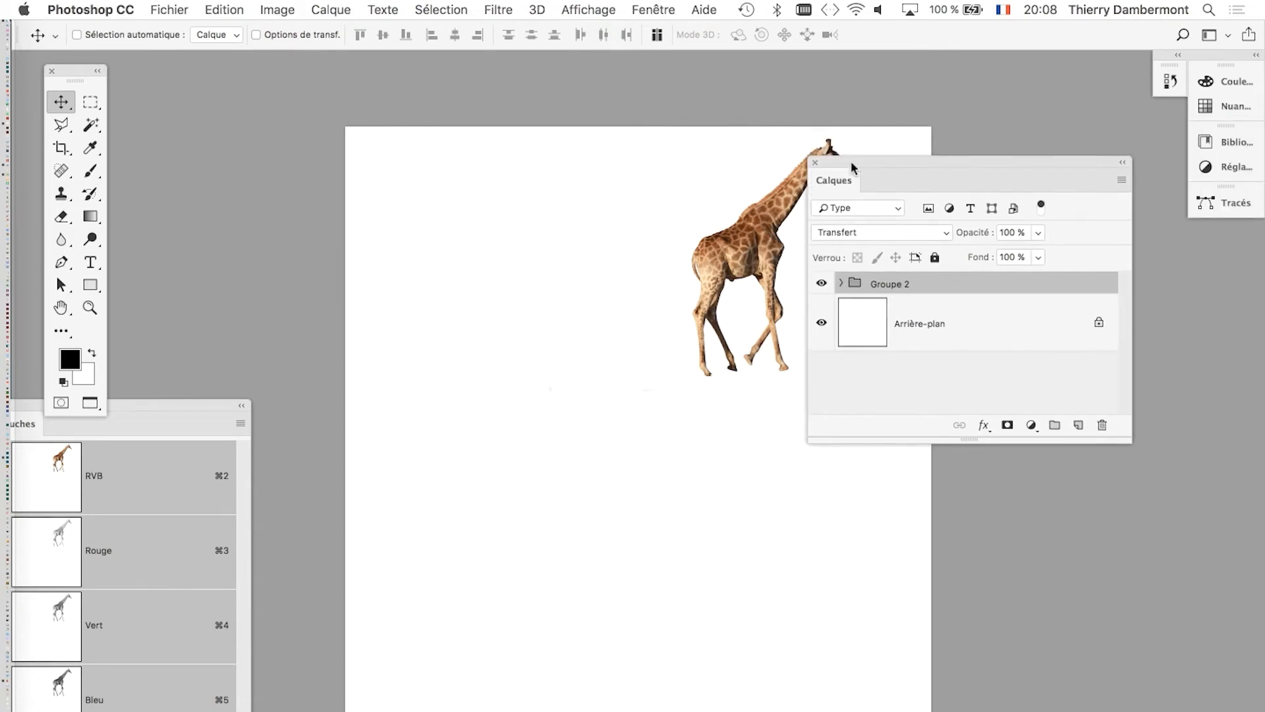
drag(611, 223, 511, 221)
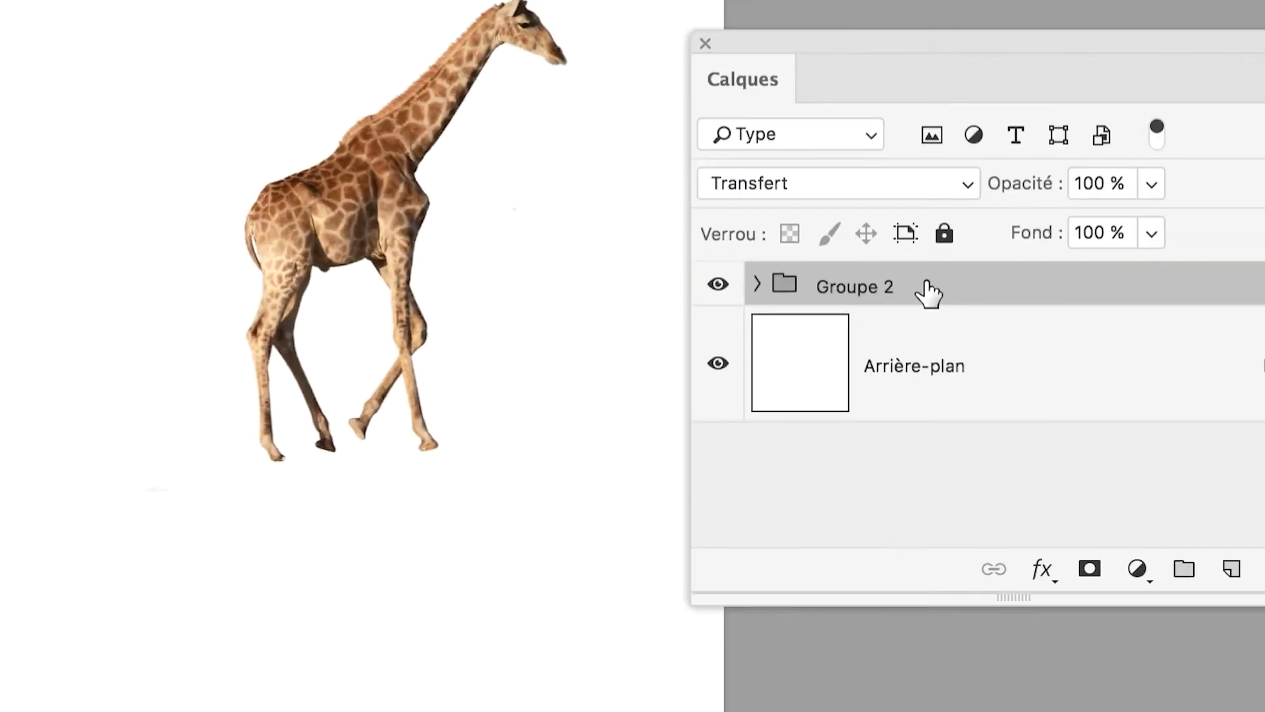
drag(929, 294, 1217, 529)
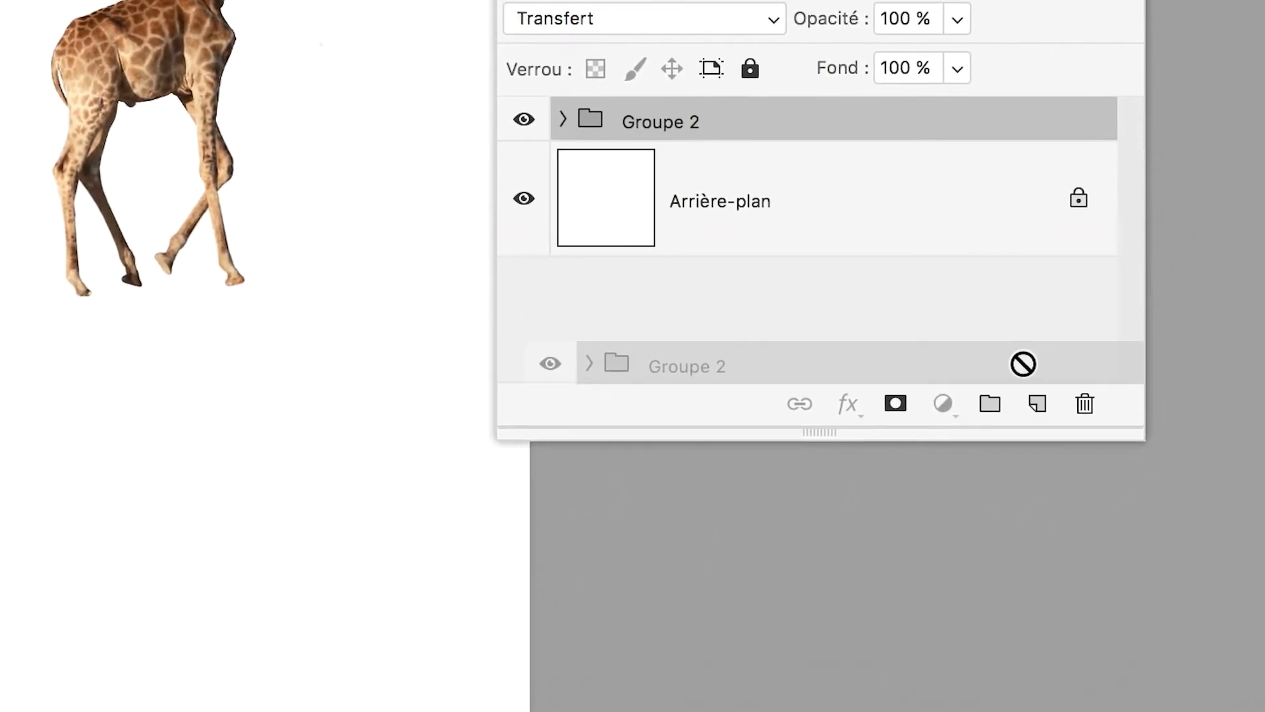
drag(1024, 364, 1038, 403)
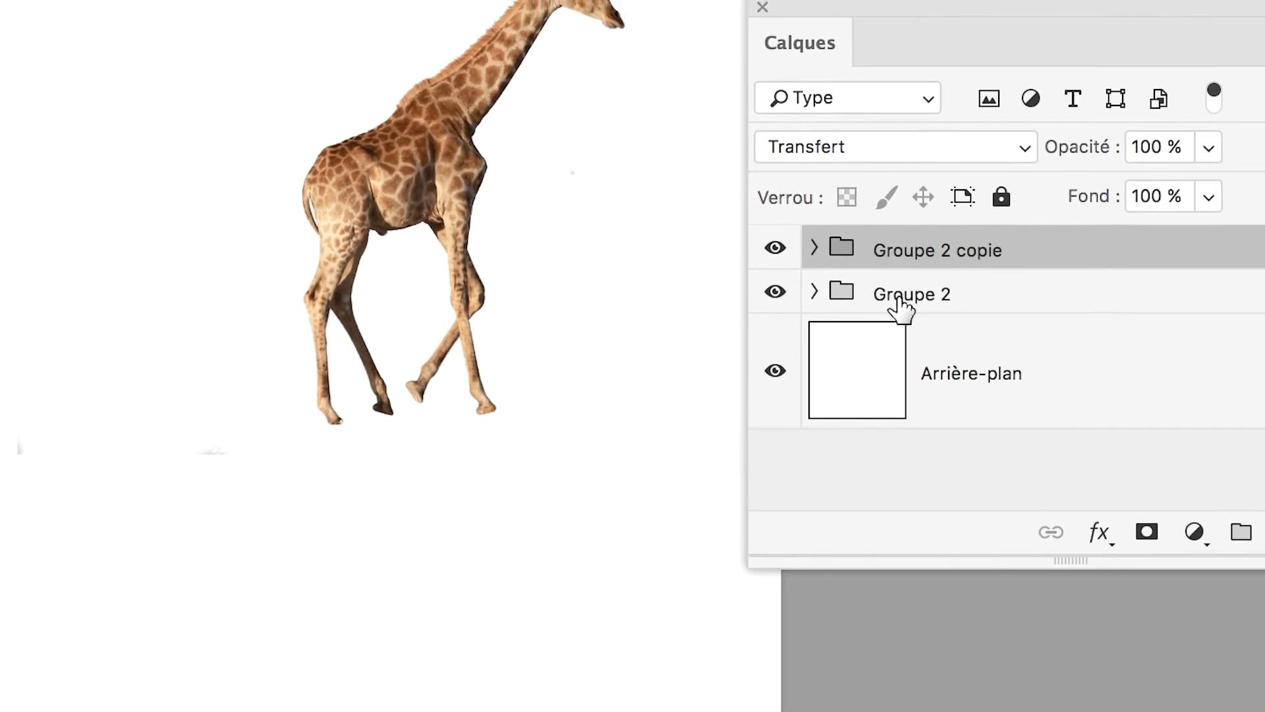
Rename the lower giraffe group, Groupe 2, as "original (backup)".
double_click(899, 298)
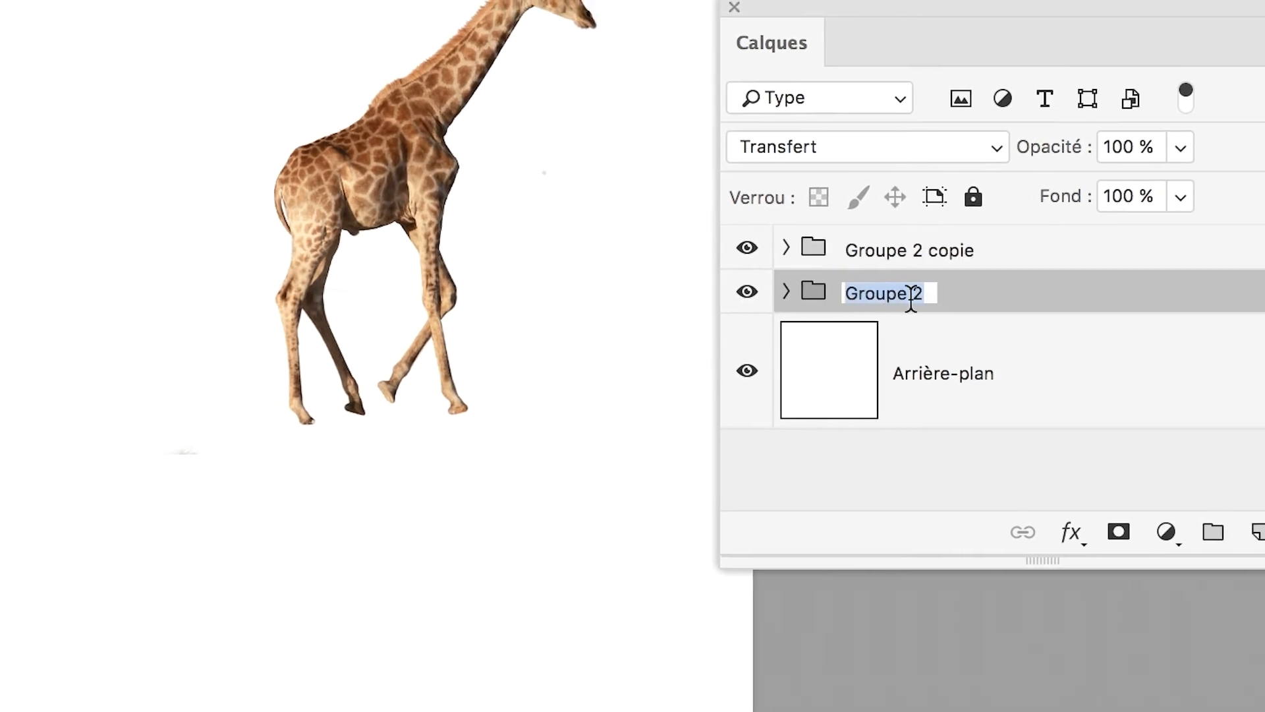
text(original)
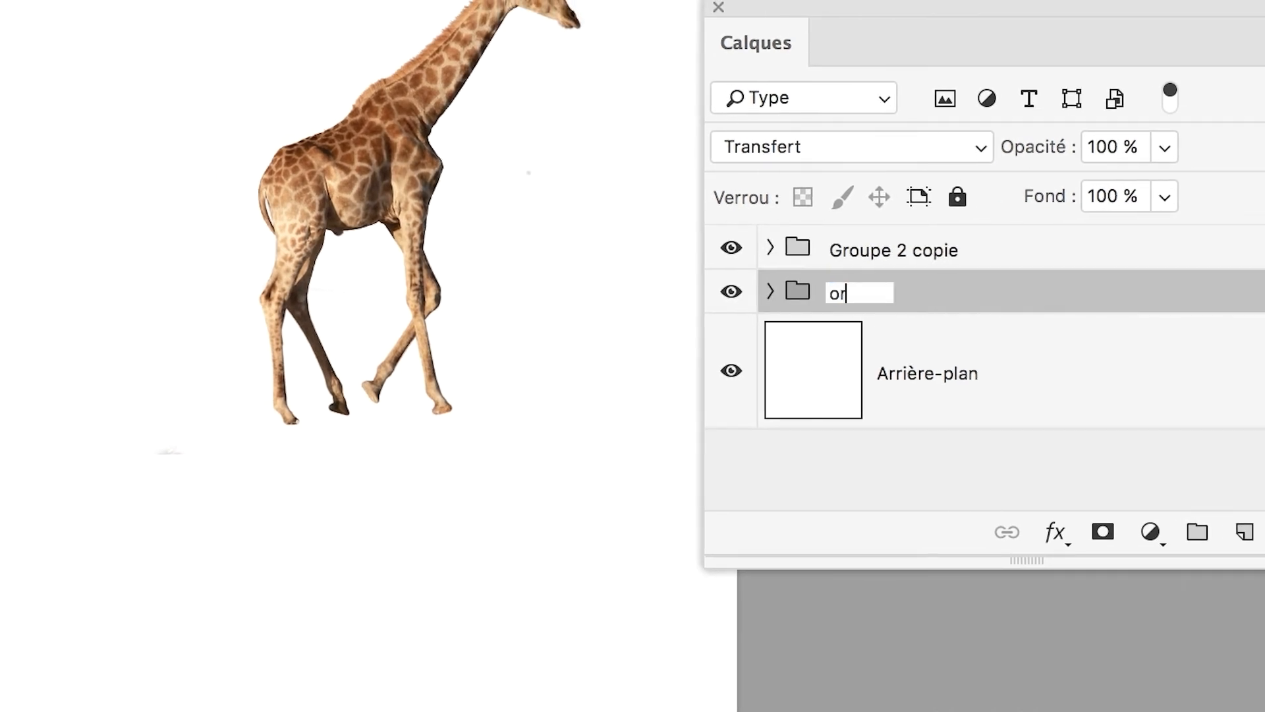
key(Return)
double_click(909, 303)
click(921, 296)
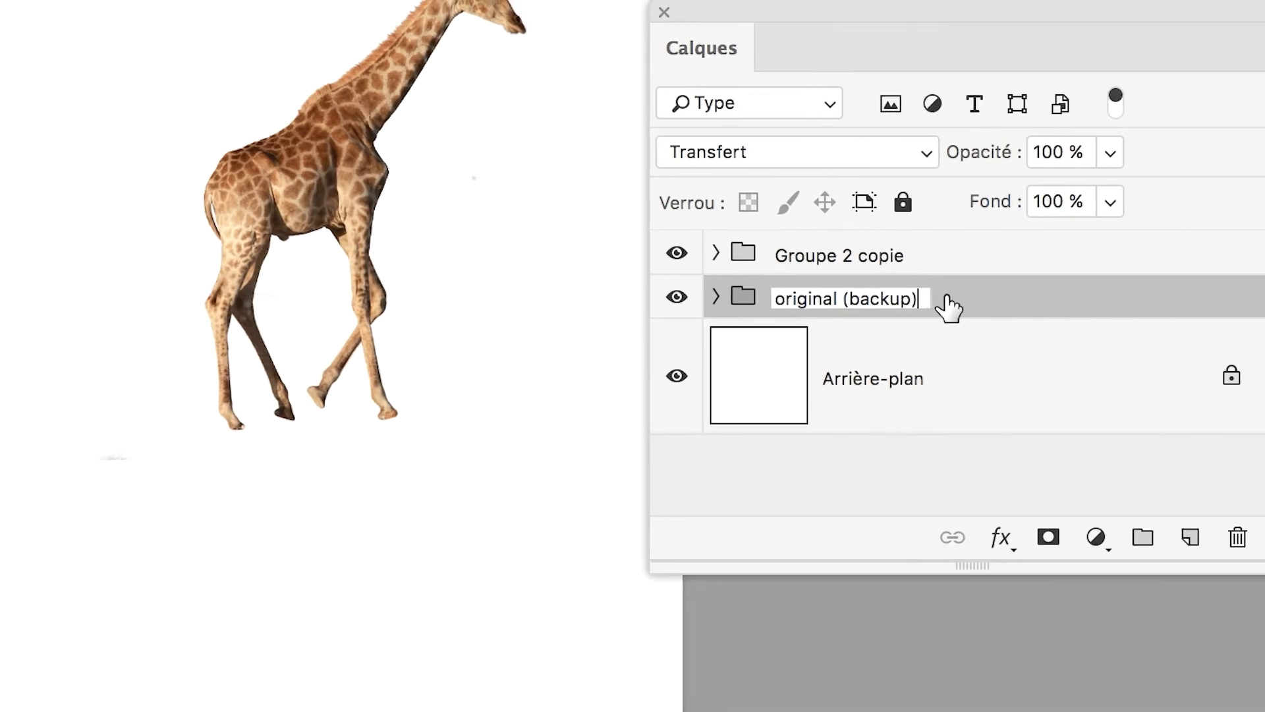
key(Return)
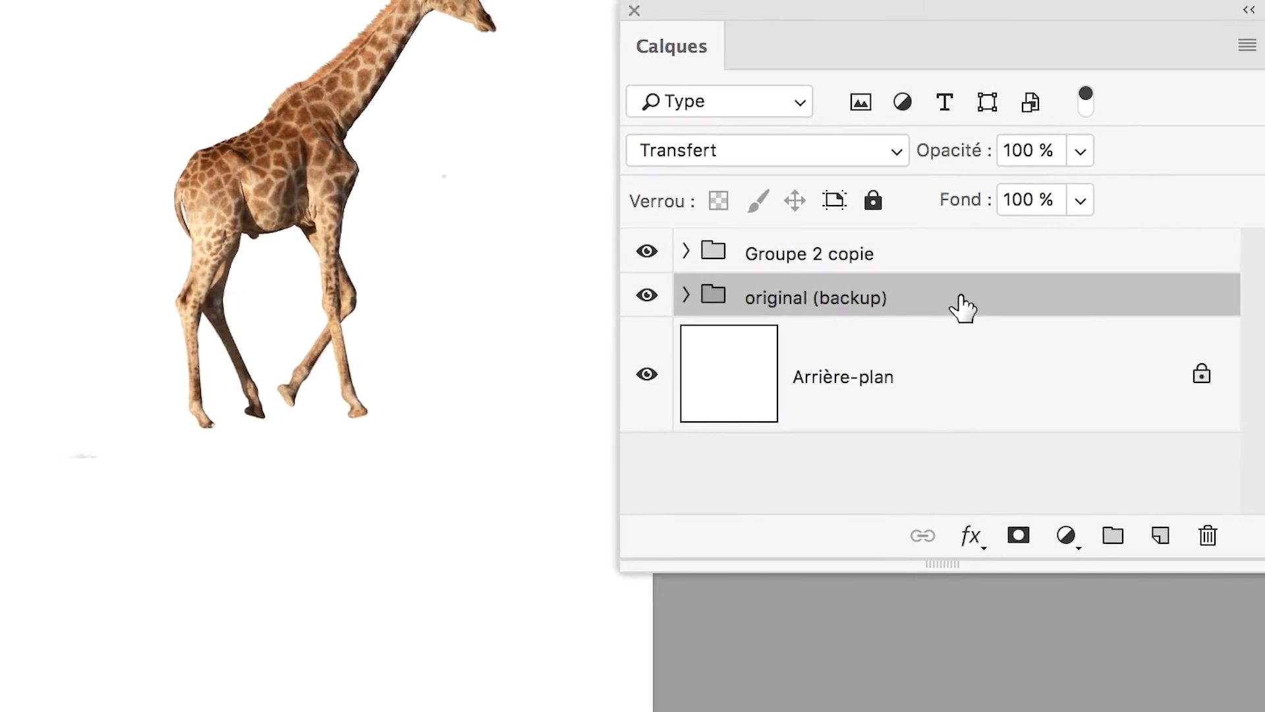
Fully lock the backup giraffe group and hide it.
click(882, 207)
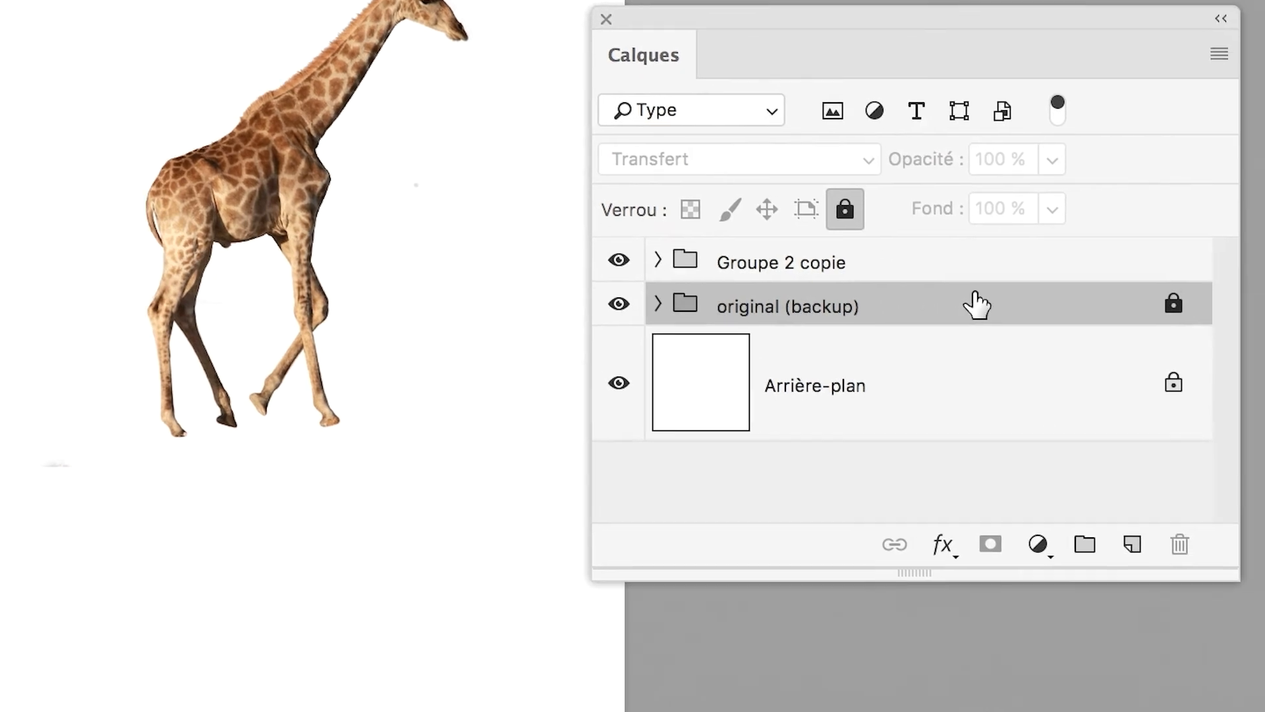
click(618, 303)
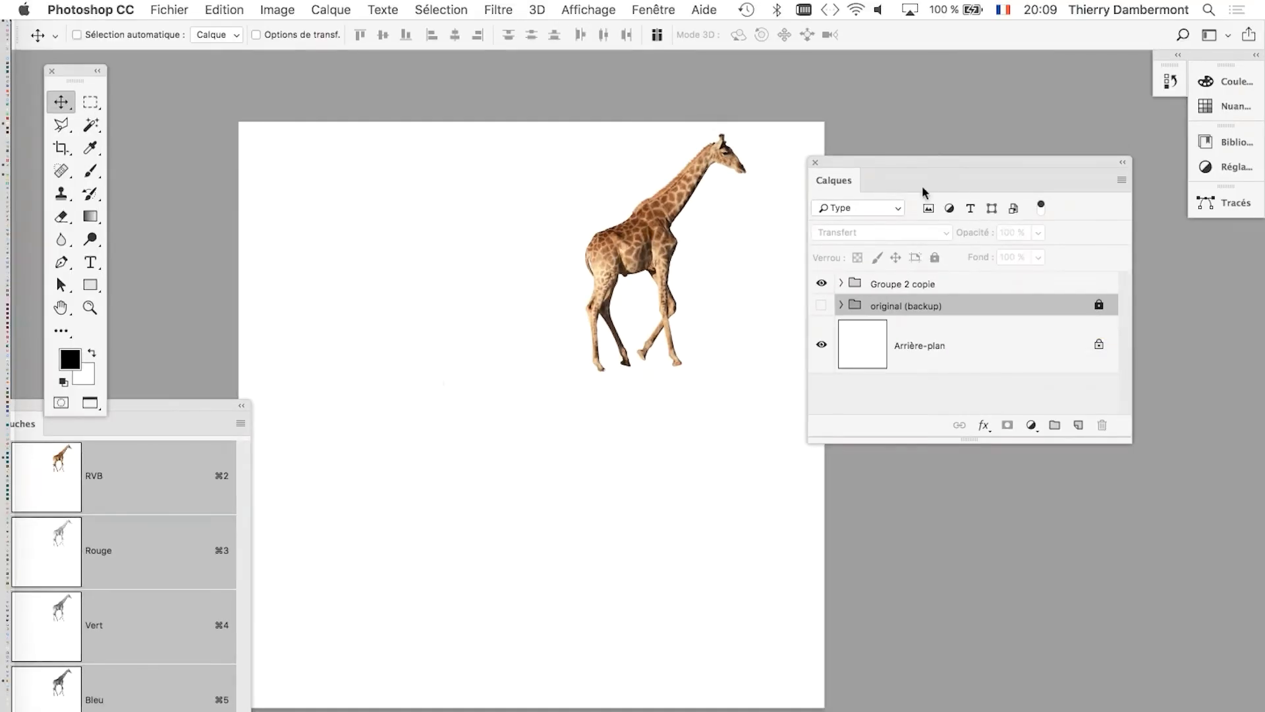
Merge the duplicated giraffe group, Groupe 2 copie, into a single layer.
click(910, 290)
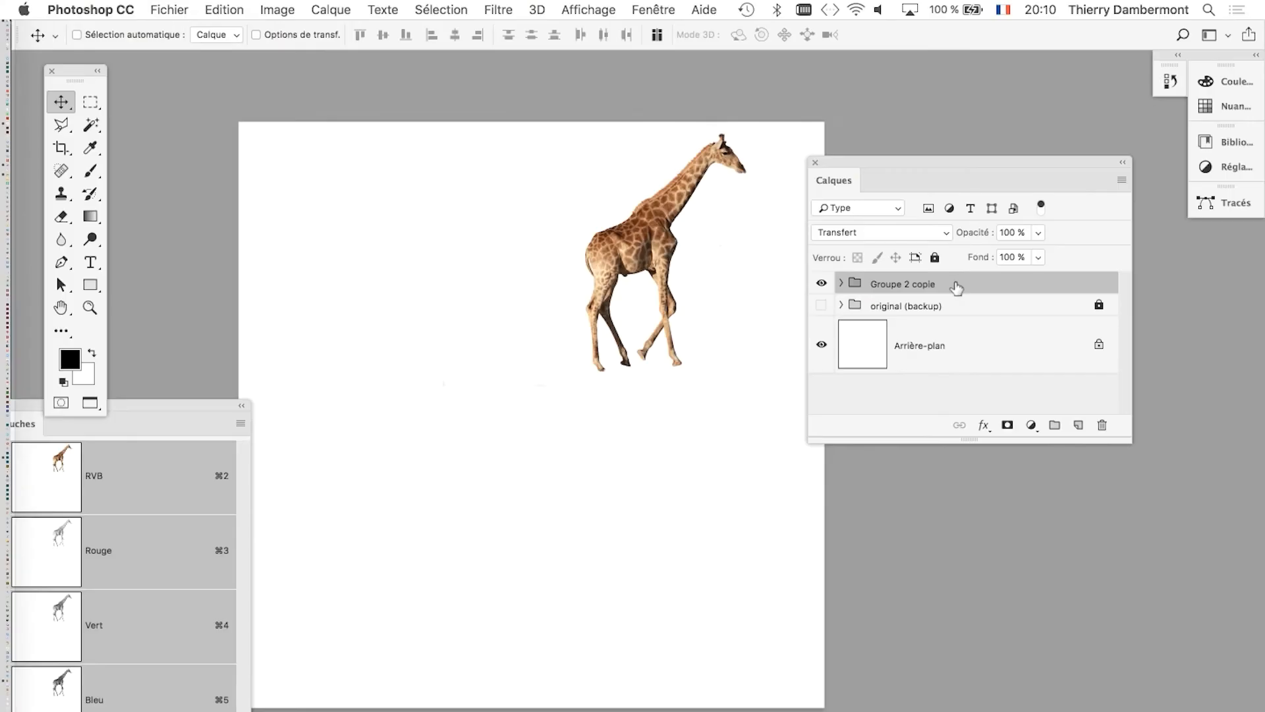
click(323, 7)
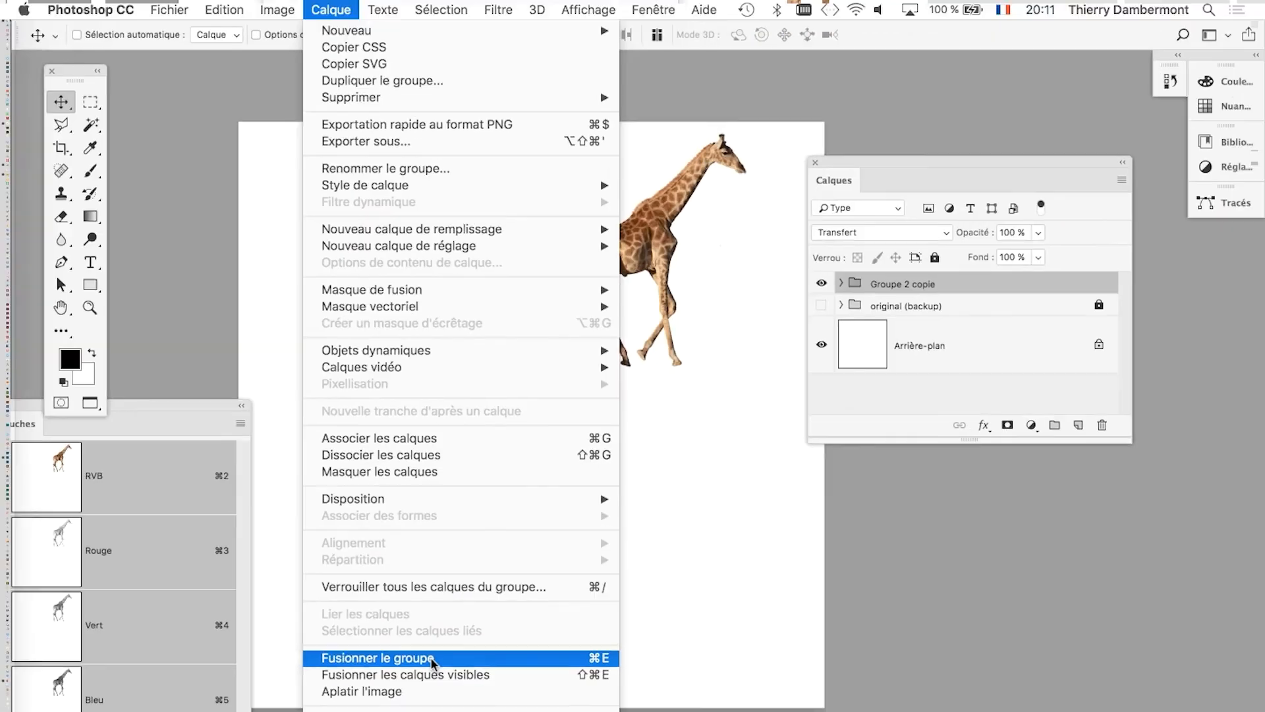
click(435, 659)
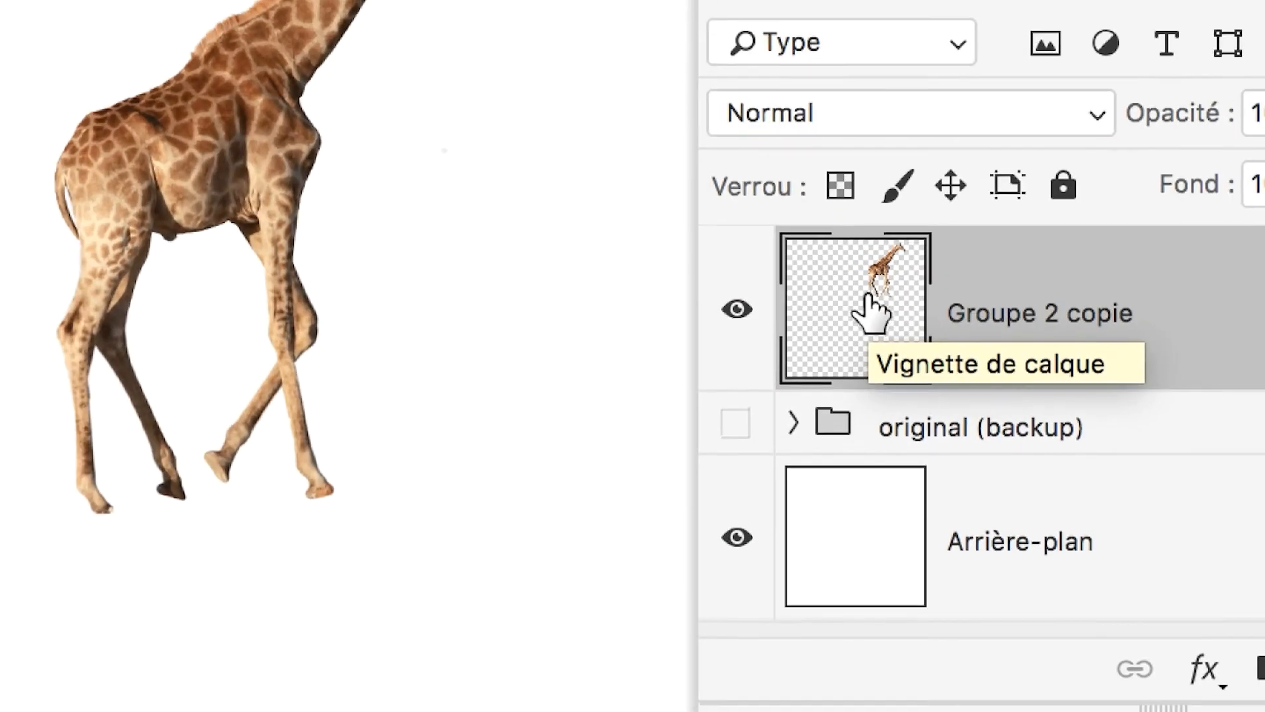
mouse_move(867, 307)
mouse_down()
mouse_move(842, 297)
mouse_move(867, 292)
mouse_move(846, 295)
mouse_up()
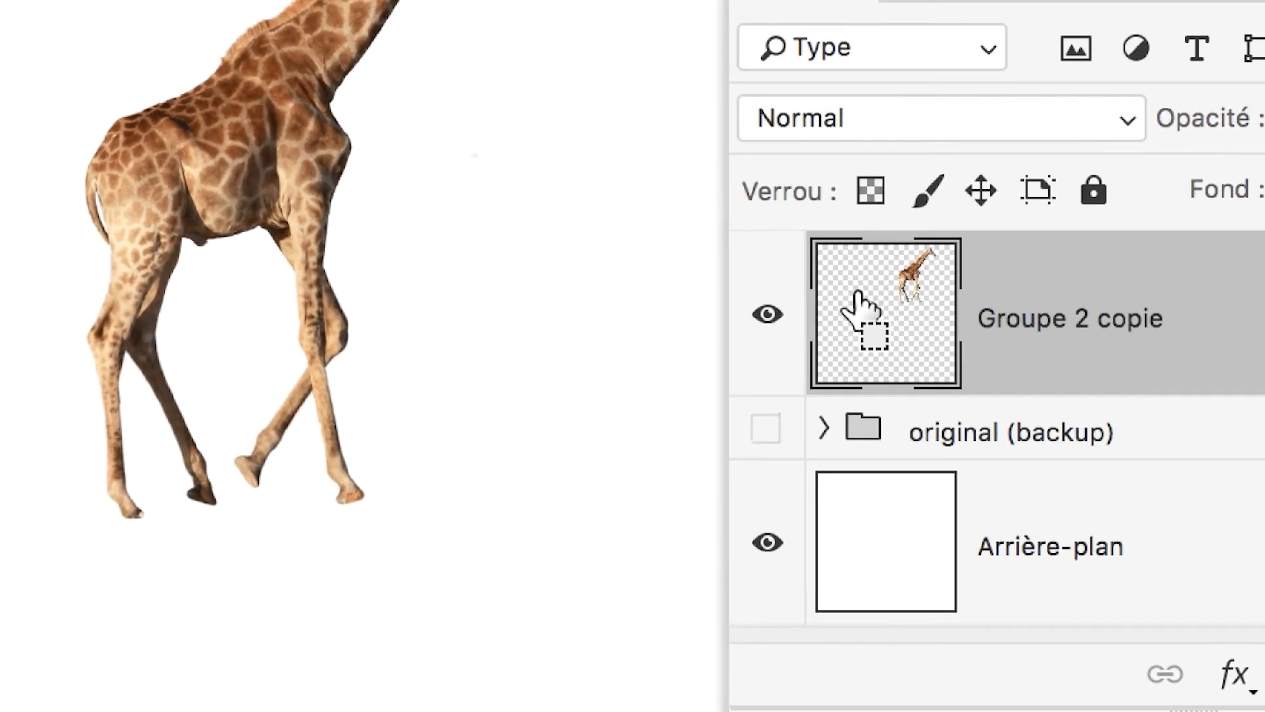
super+click(860, 291)
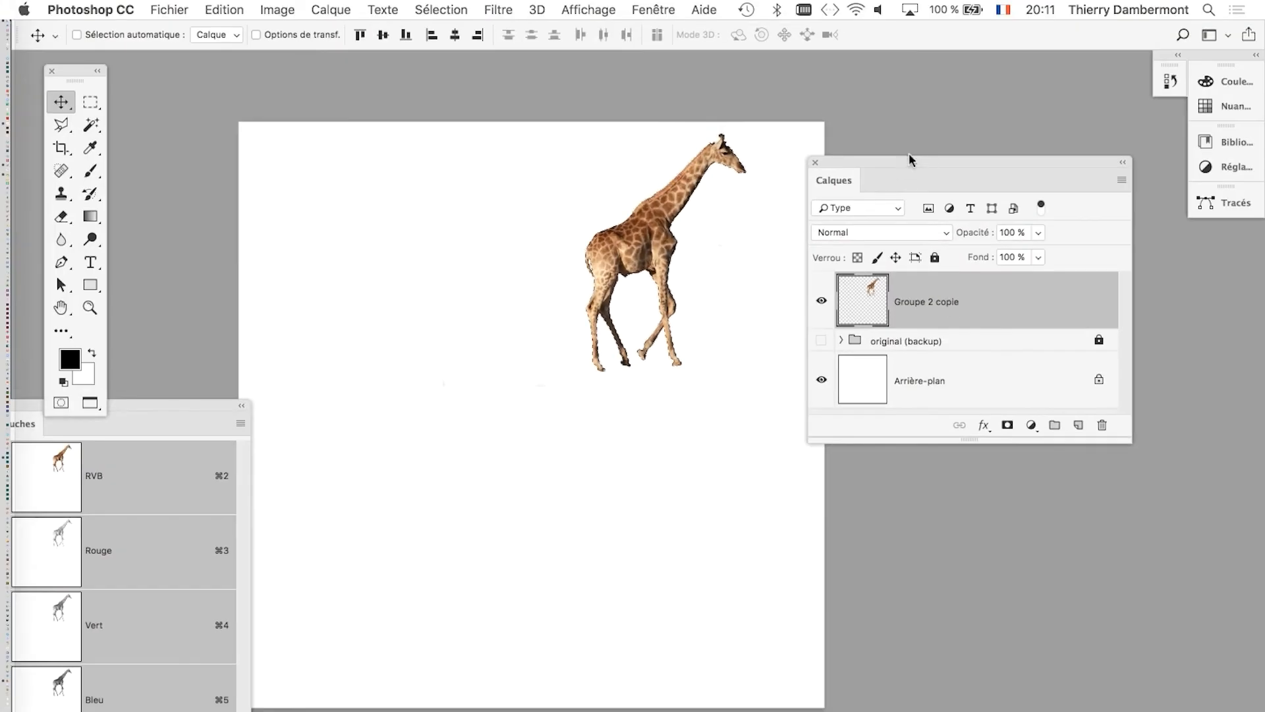
Load the giraffe's outline as a selection and add an empty layer directly below Groupe 2 copie.
drag(910, 160, 1041, 149)
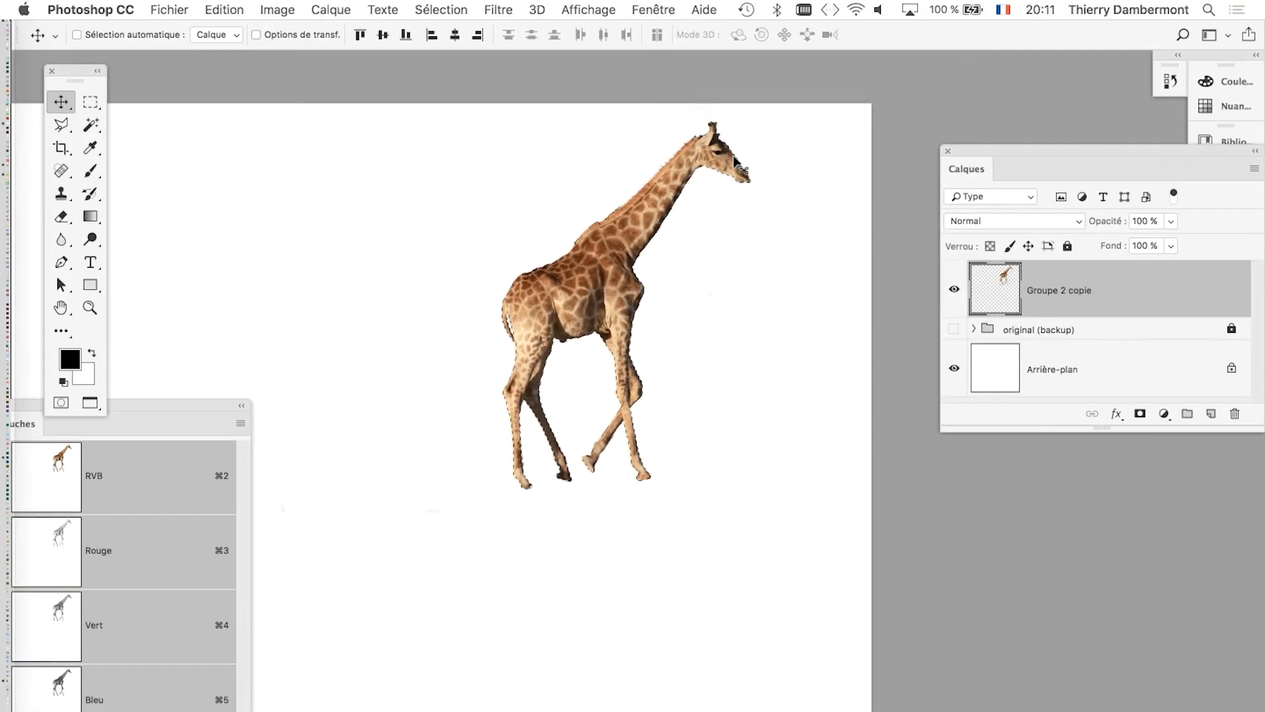
scroll(734, 188, down, 3)
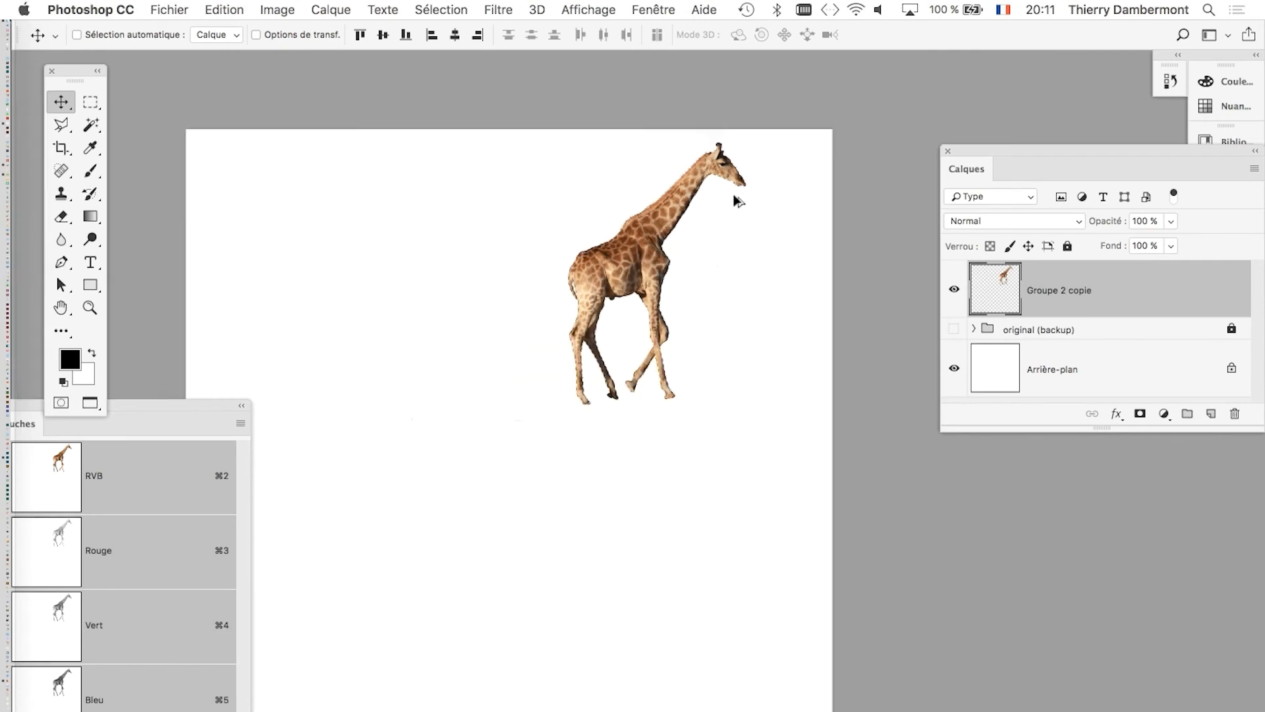
drag(536, 271, 599, 231)
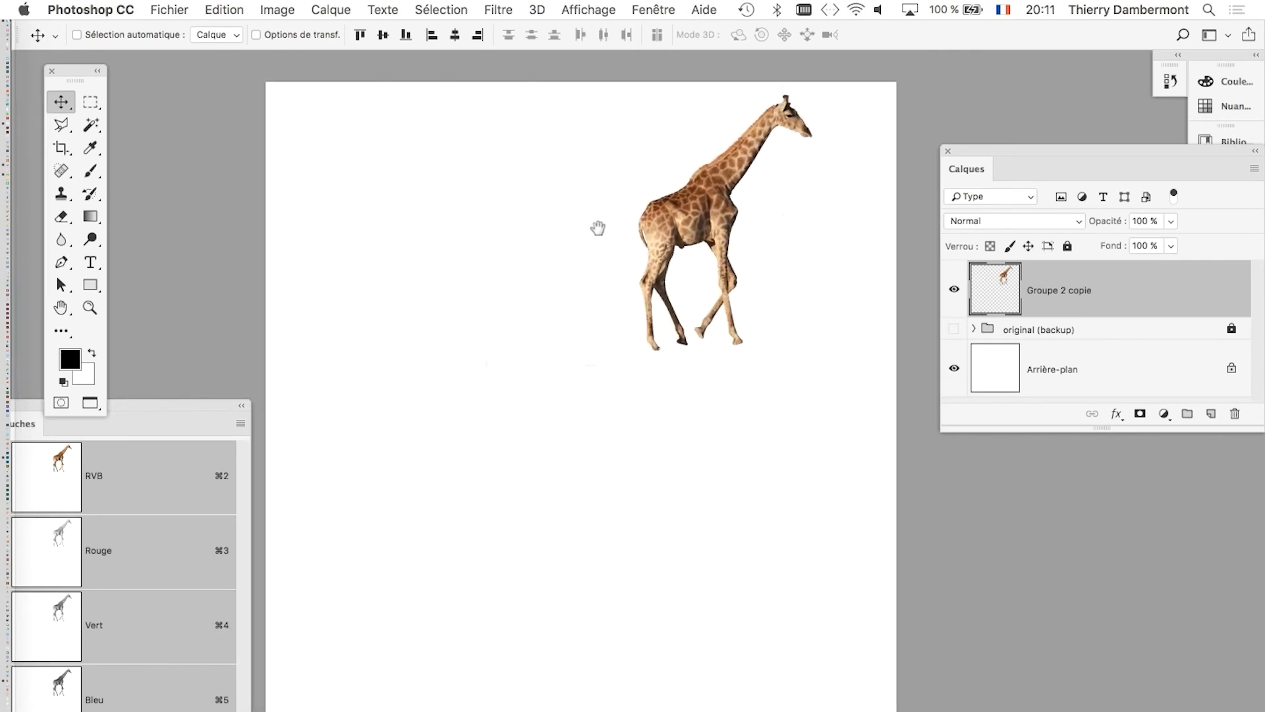
drag(1015, 150, 865, 90)
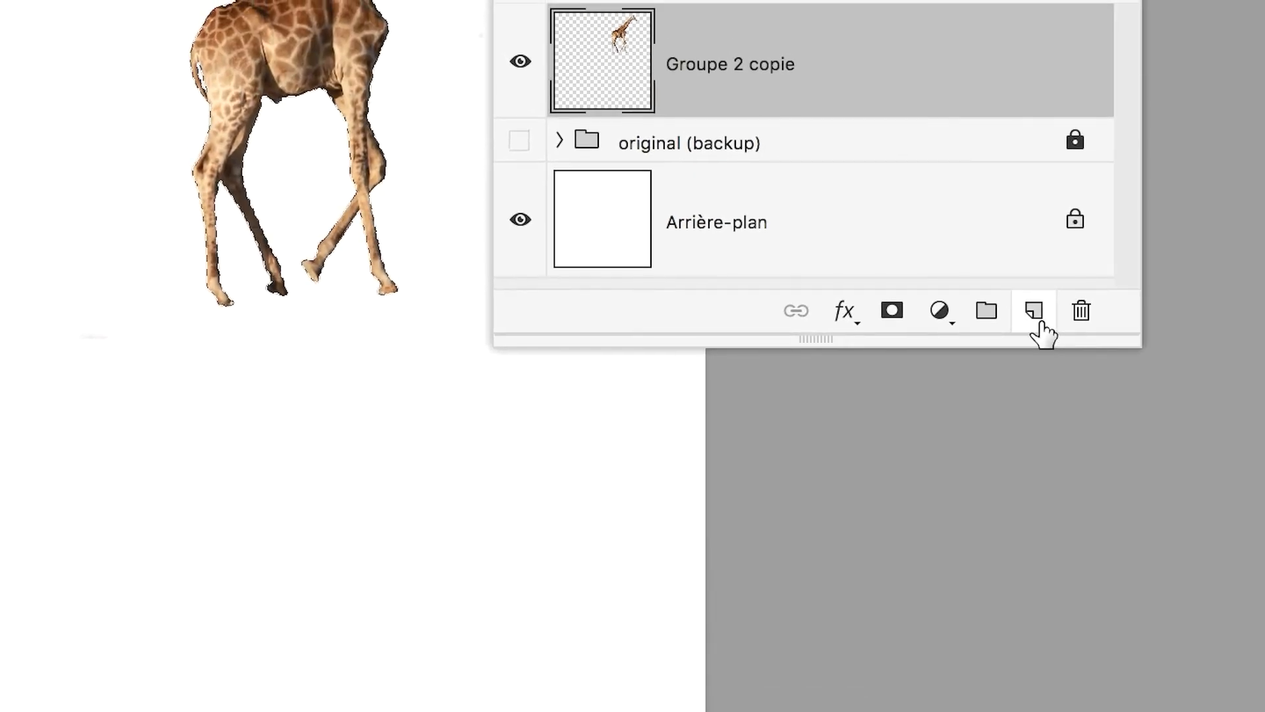
click(1029, 296)
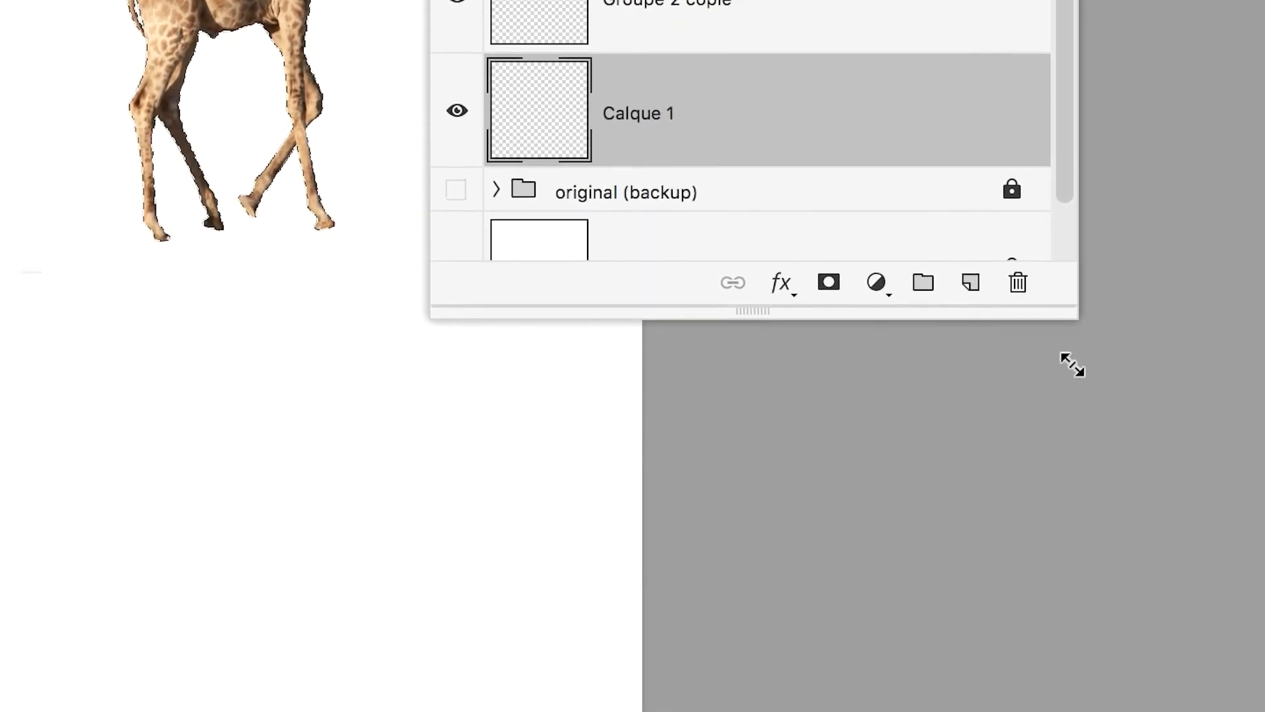
drag(1072, 365, 1068, 382)
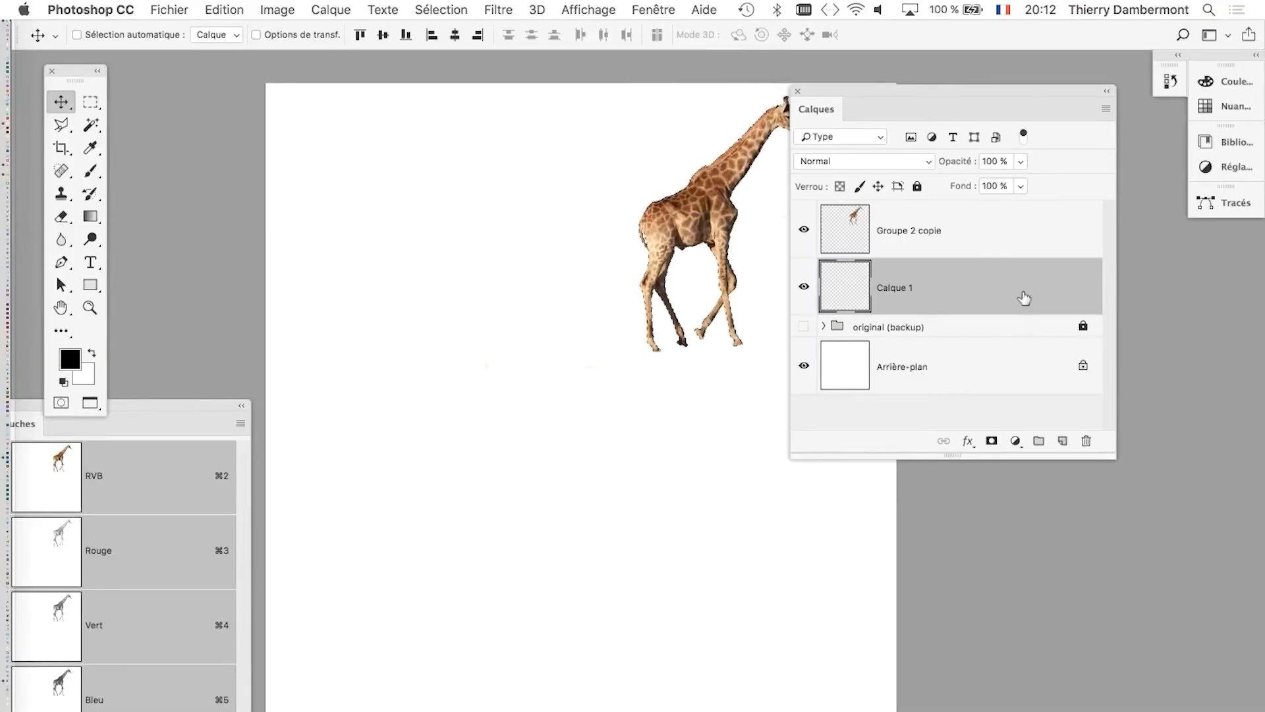
Fill the giraffe selection on Calque 1 with black in Normal mode at 100 % opacity, and deselect.
key(shift+F5)
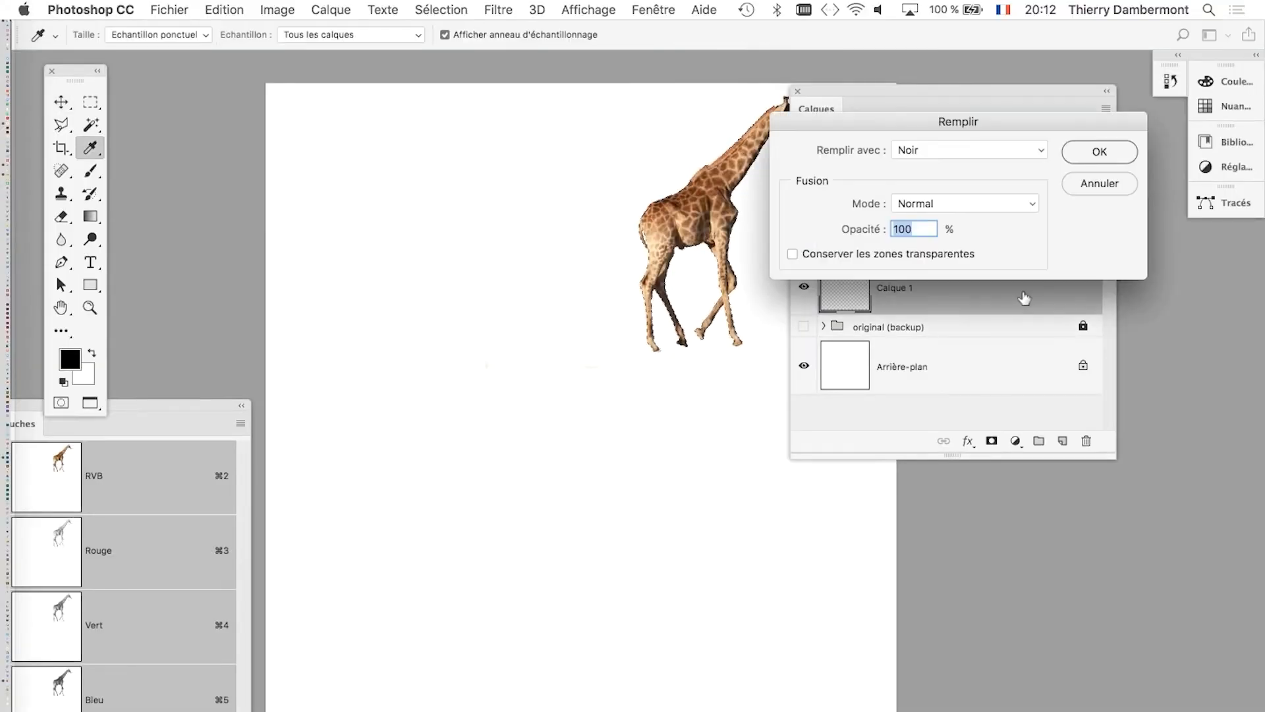
drag(967, 126, 374, 117)
key(alt)
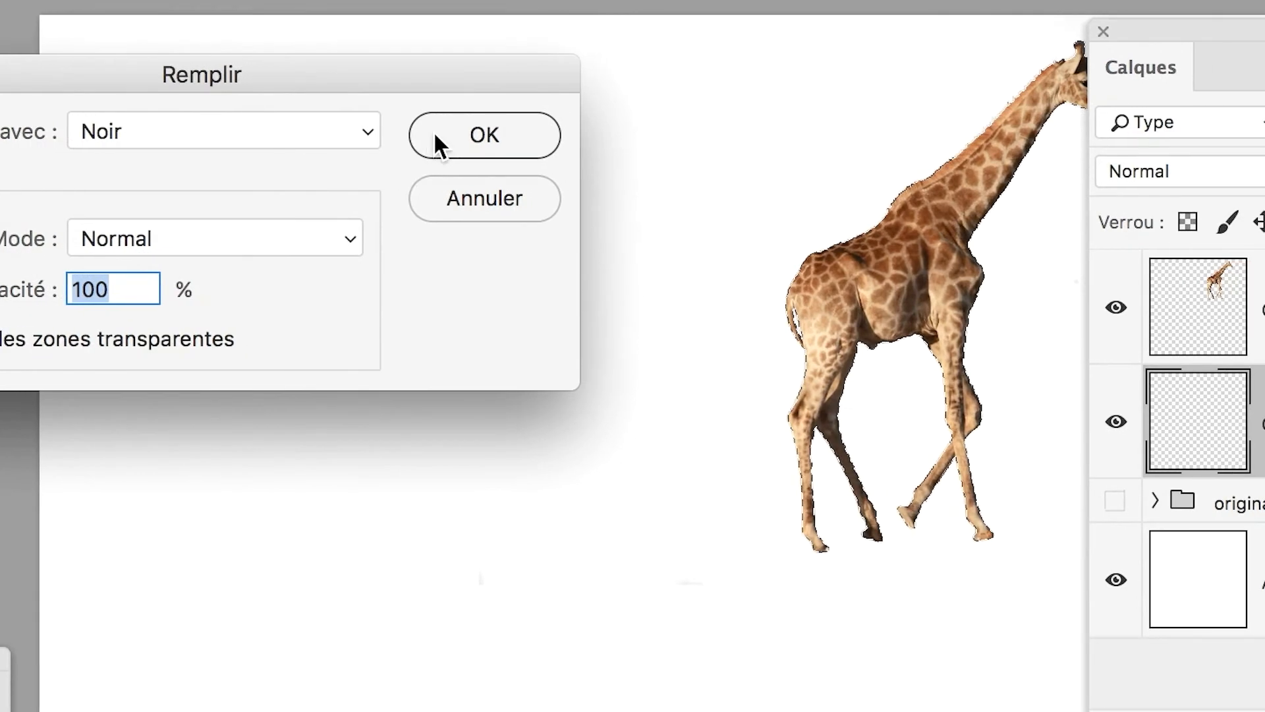
click(554, 170)
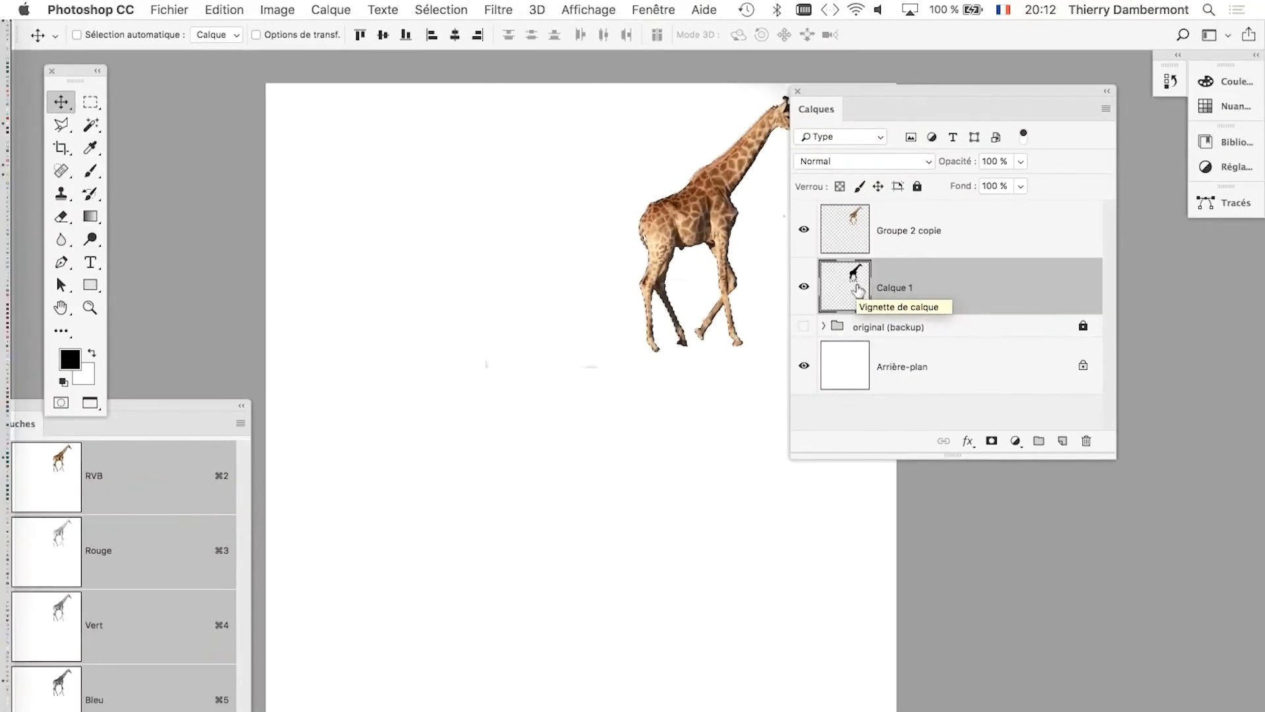
drag(854, 92, 917, 84)
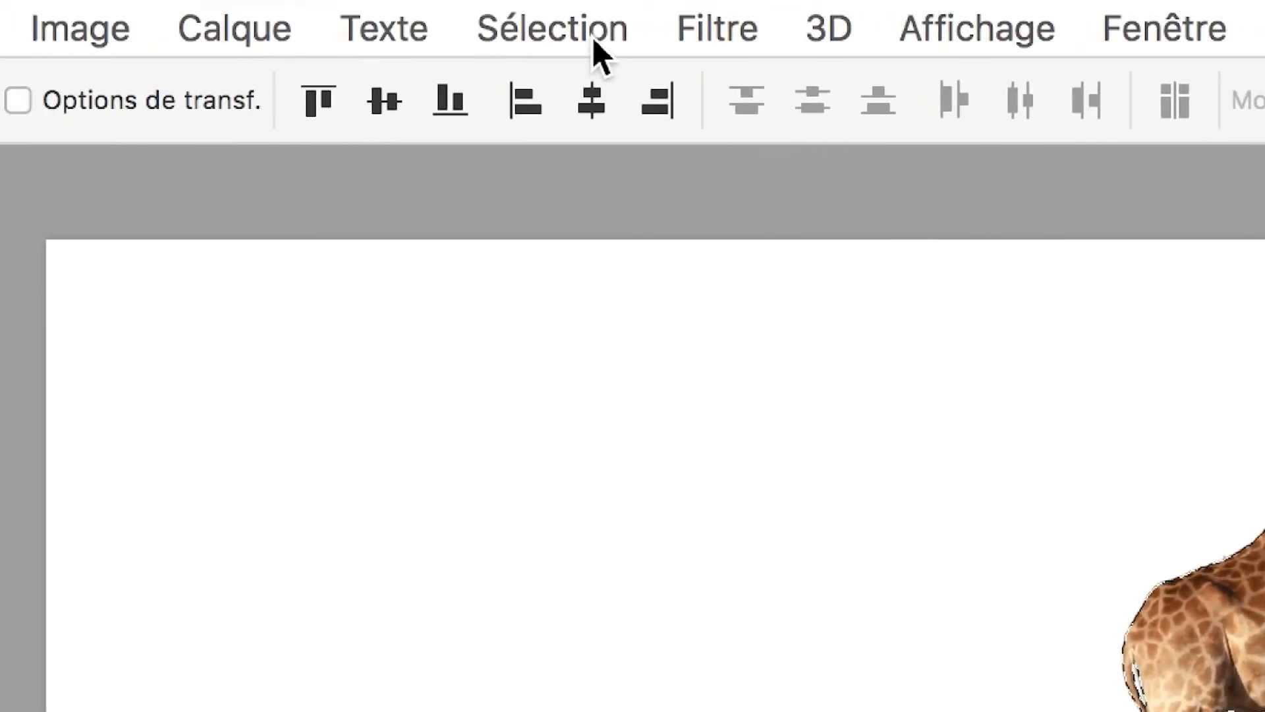
click(141, 32)
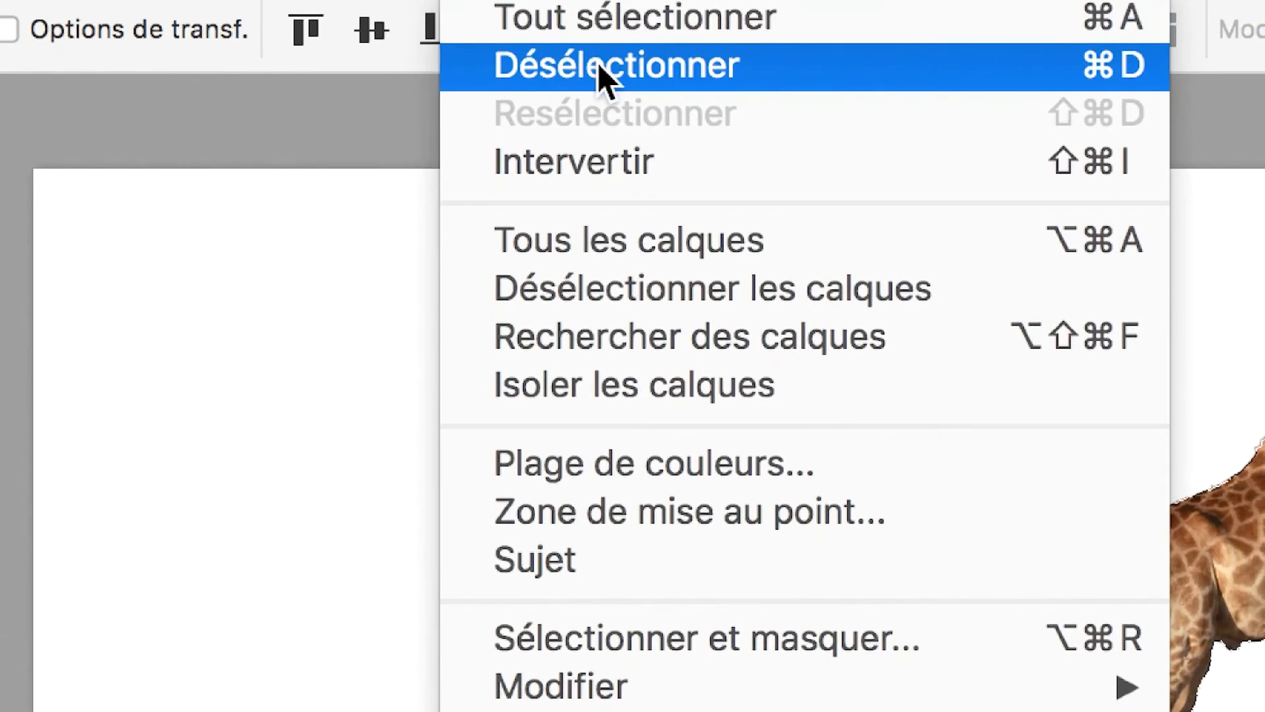
click(603, 125)
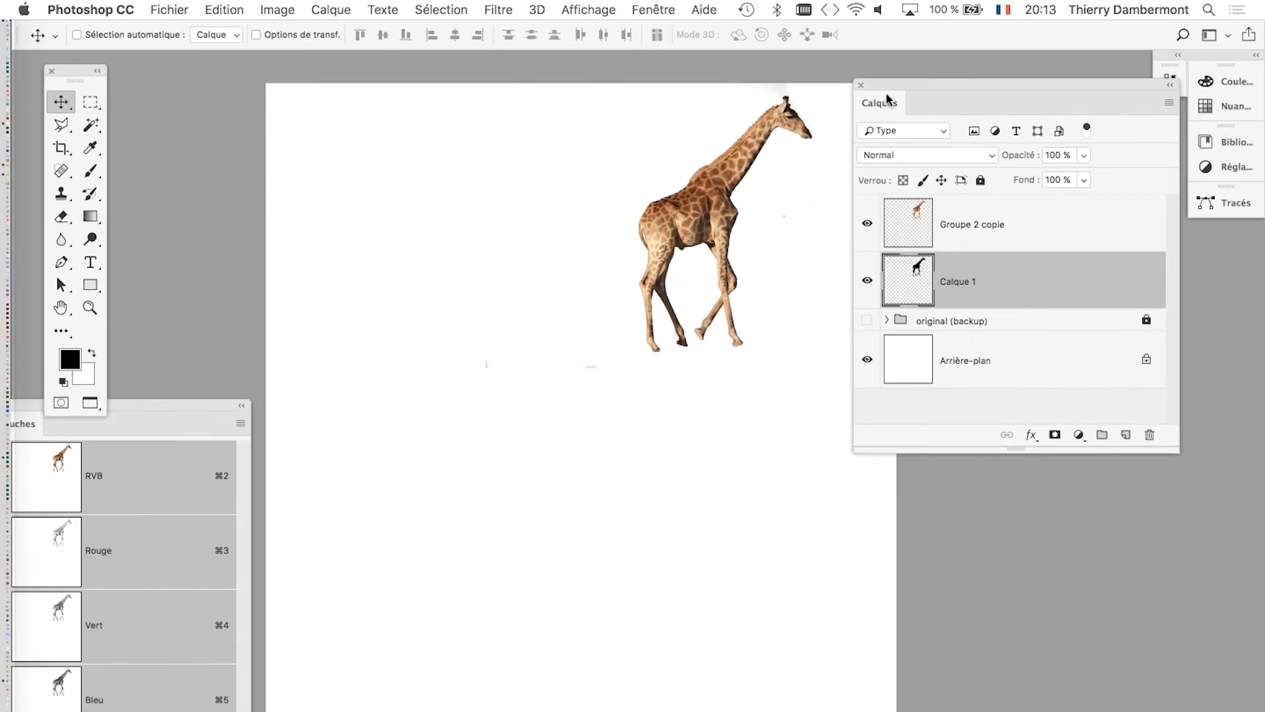
Free-transform the black silhouette on Calque 1, distorting its upper corners downward so it lies flipped below the giraffe.
drag(886, 93, 1055, 89)
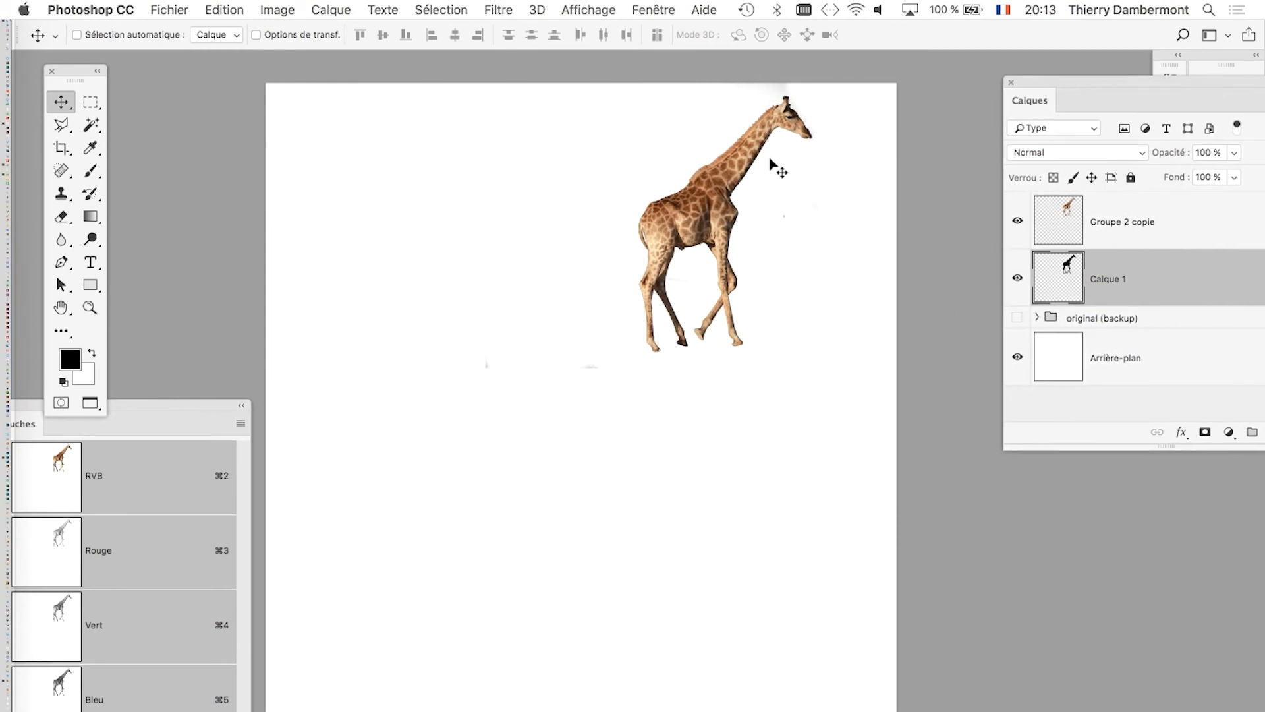
key(super)
key(super+t)
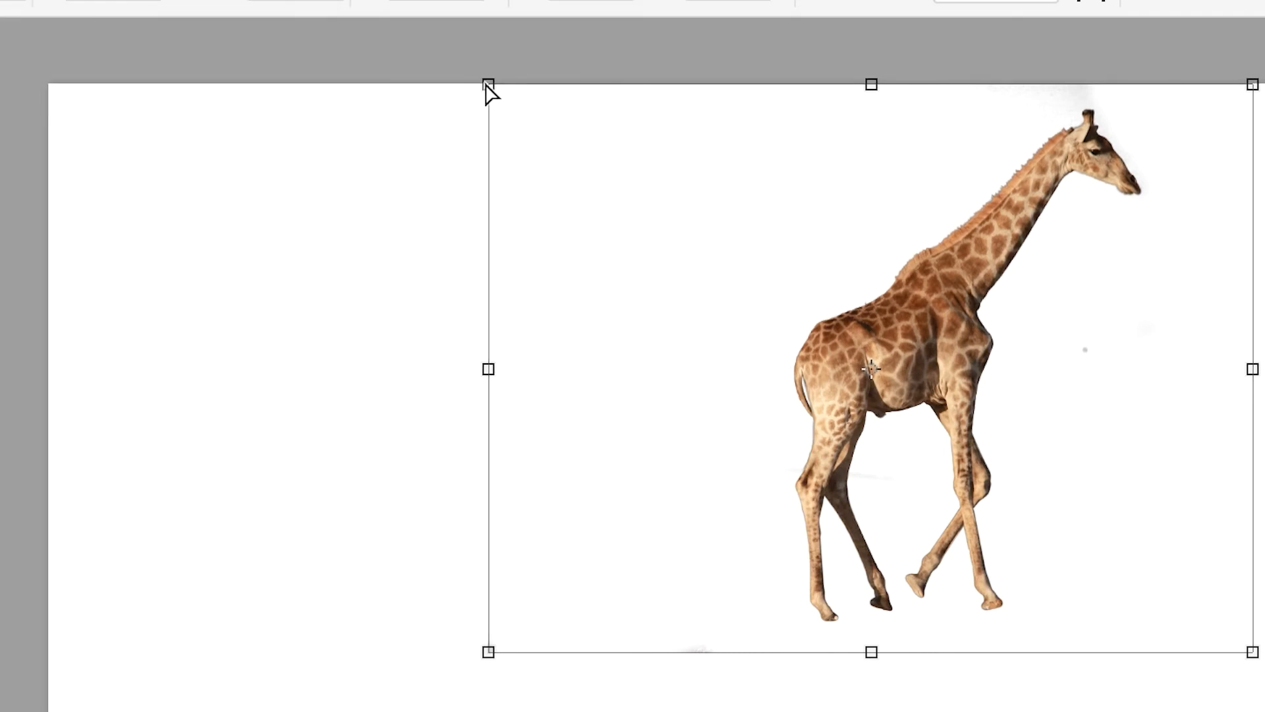
drag(488, 85, 413, 285)
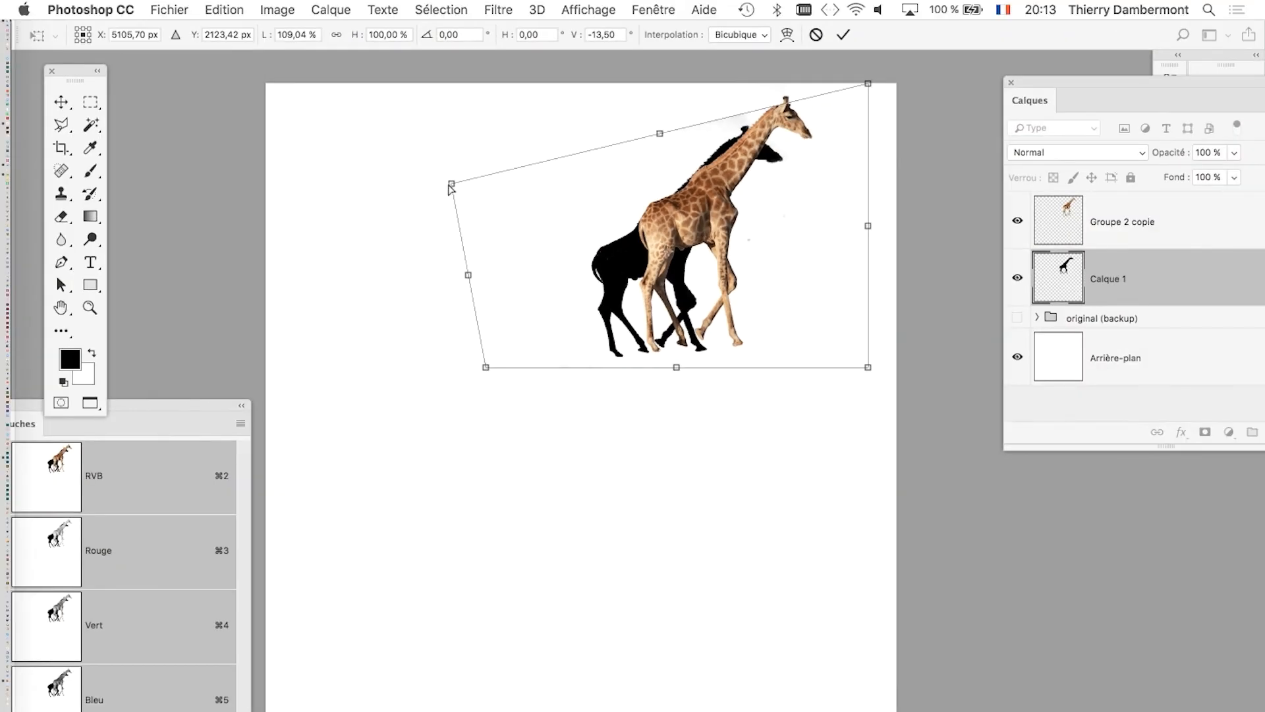
drag(449, 189, 403, 449)
drag(869, 86, 787, 601)
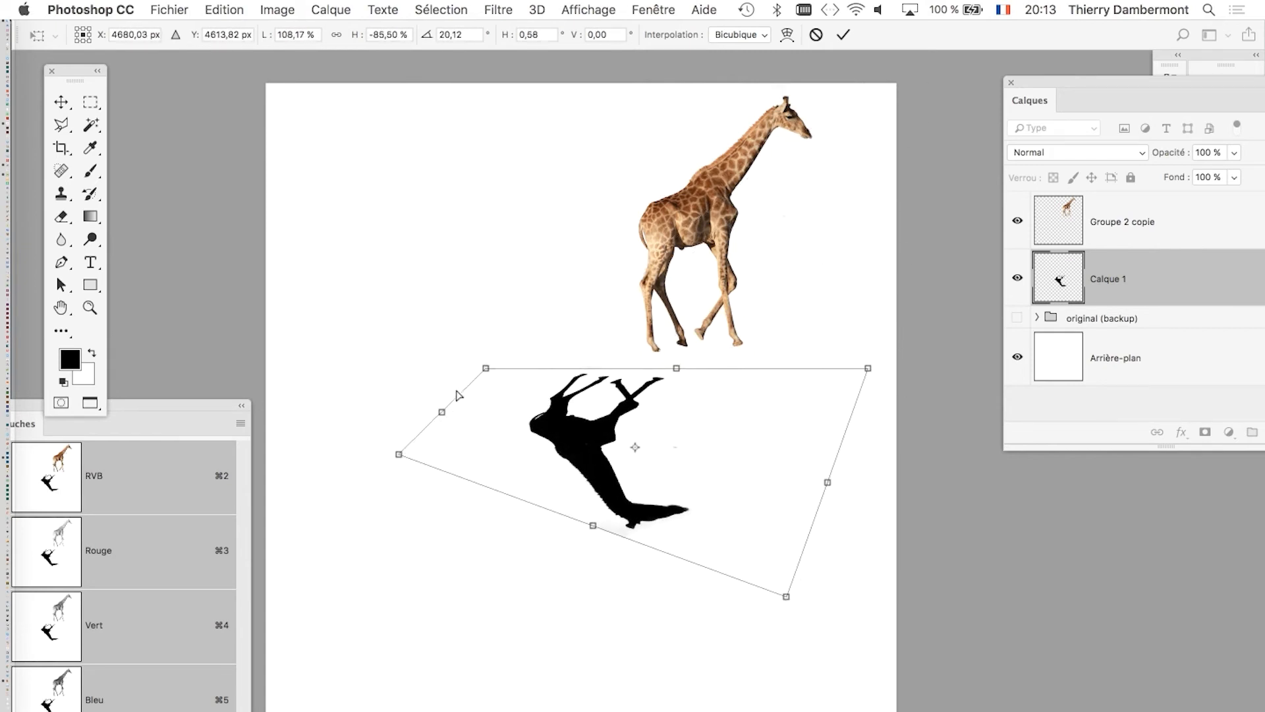
Distort the corners of the flipped silhouette to slant it away from the giraffe and bring its feet up to the hooves.
drag(399, 454, 315, 503)
drag(486, 368, 530, 348)
drag(786, 598, 729, 604)
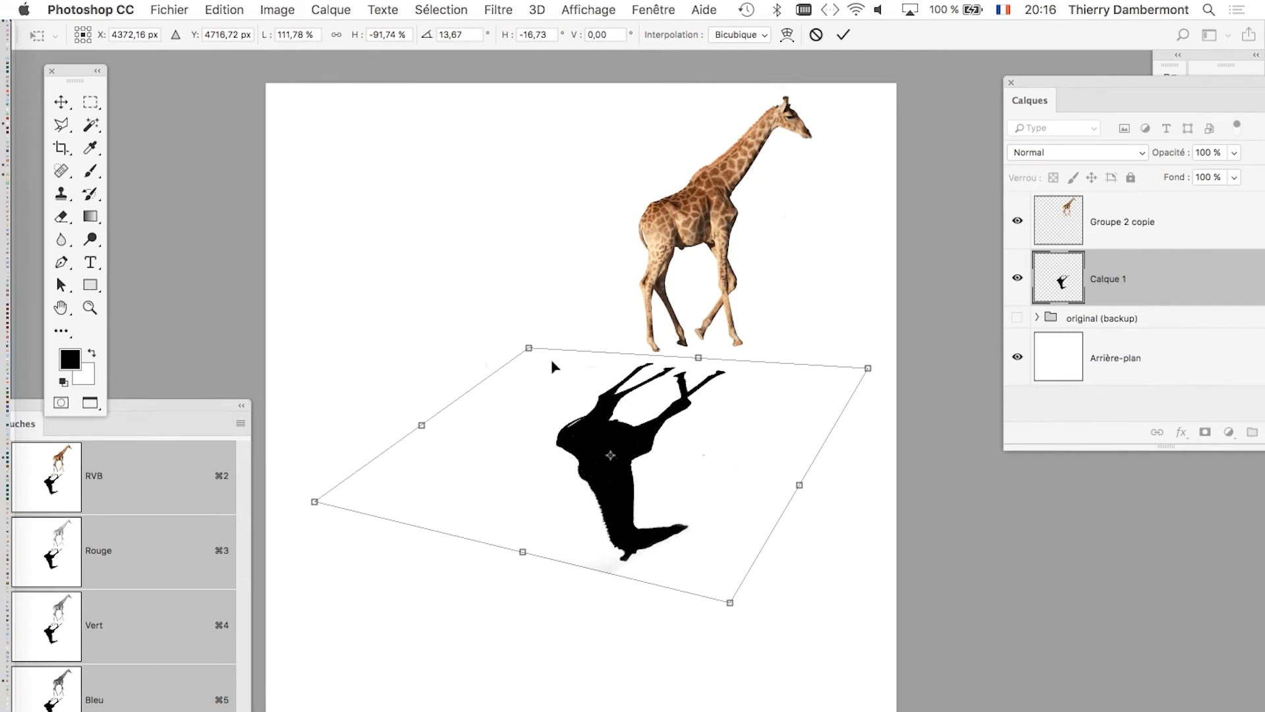
drag(532, 353, 531, 326)
drag(869, 369, 905, 335)
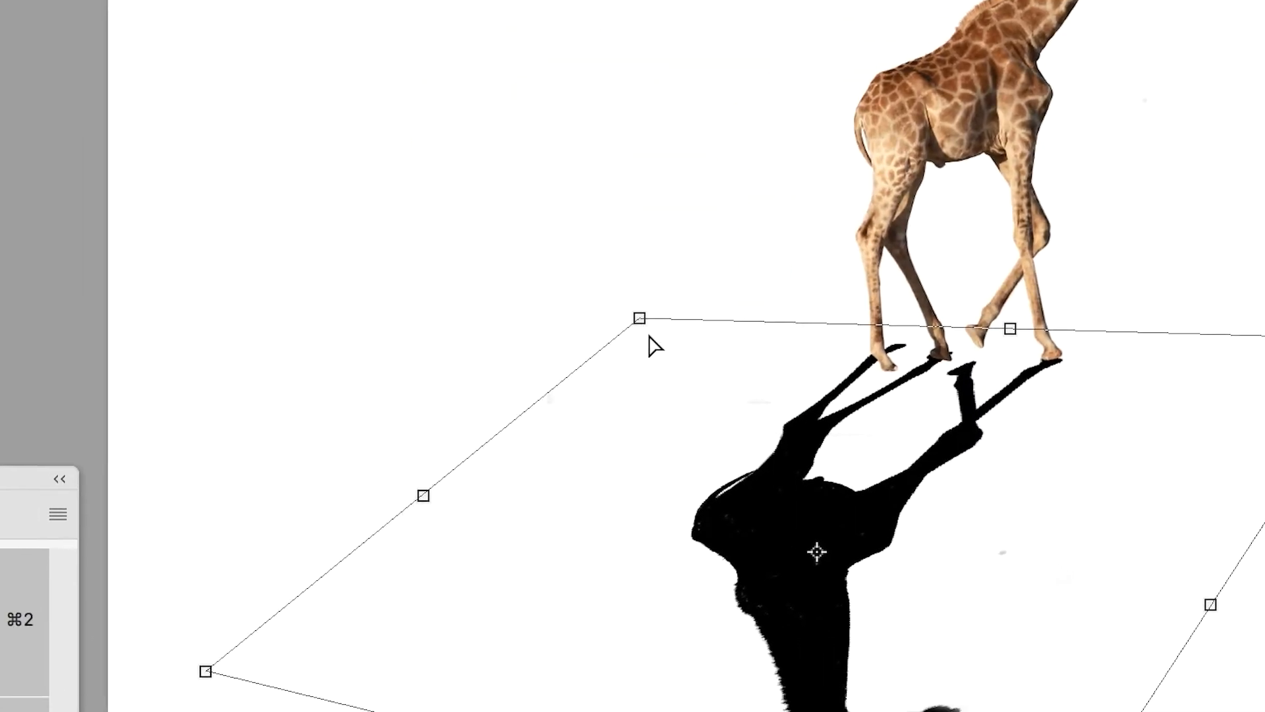
drag(646, 332, 646, 343)
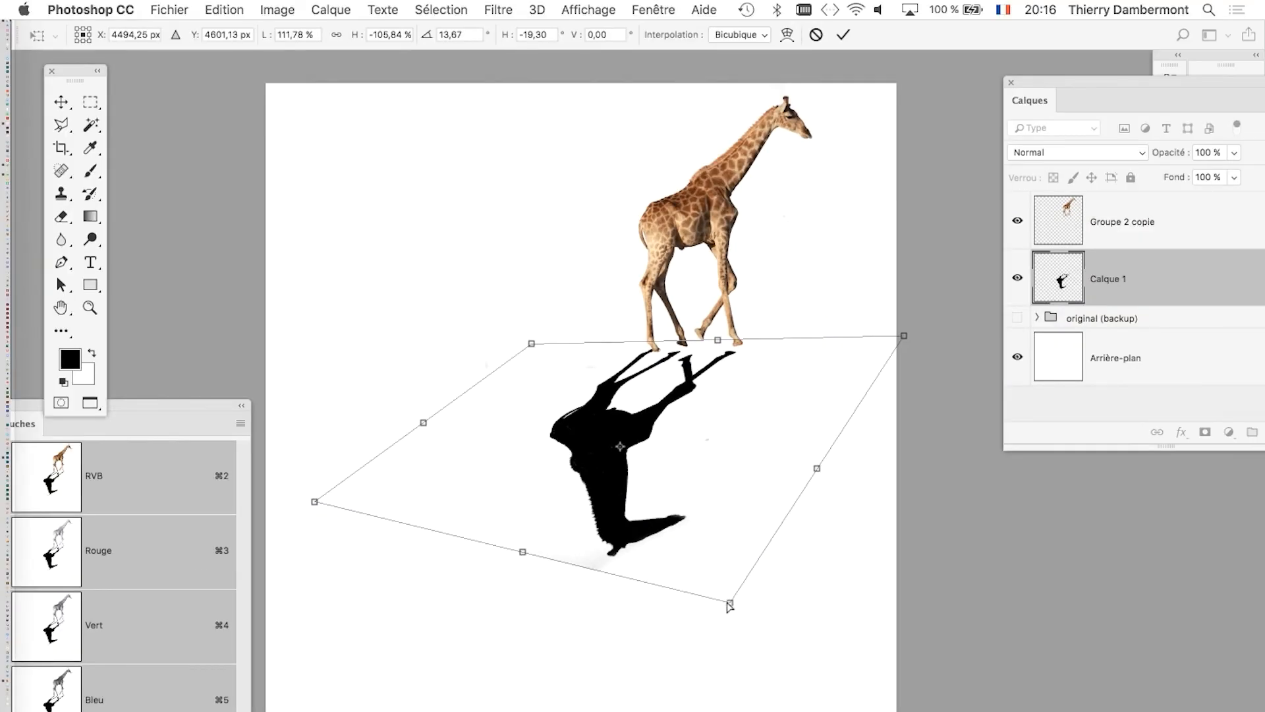
Distort the silhouette's two far corners to stretch the shadow's body and head diagonally across the ground toward the lower left.
drag(730, 603, 578, 559)
scroll(329, 506, down, 2)
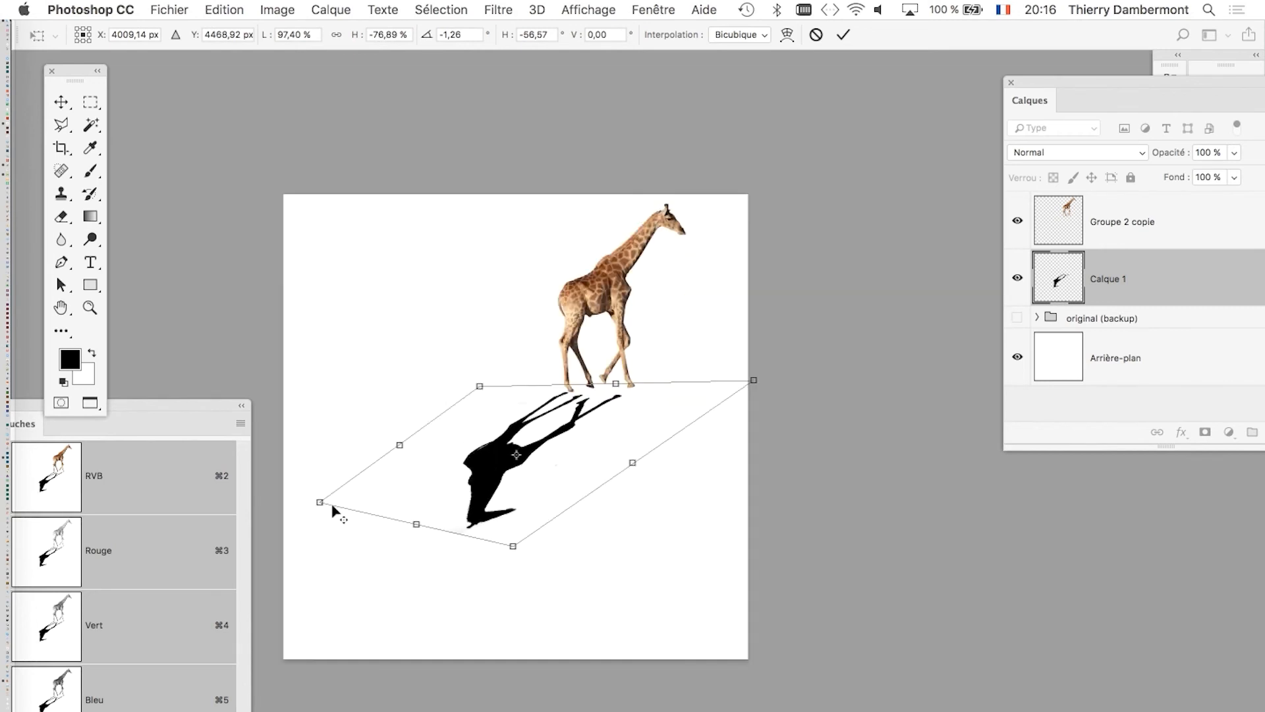
drag(438, 512, 714, 474)
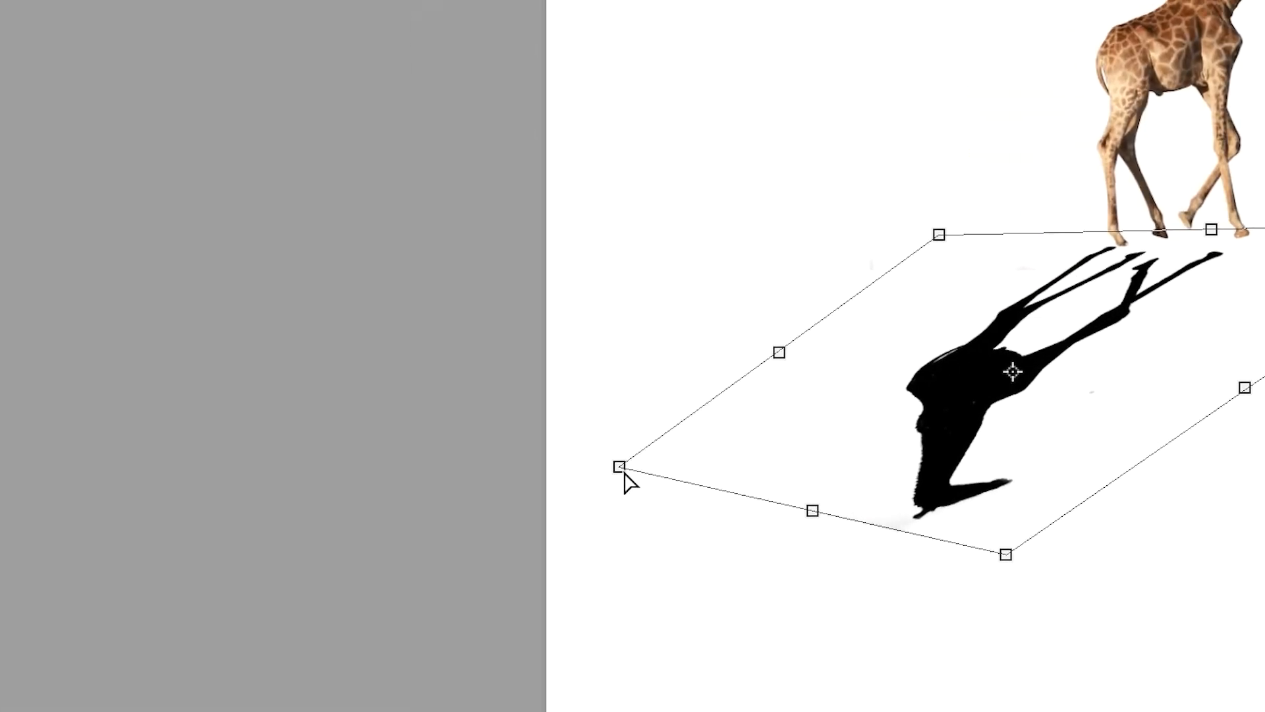
drag(601, 467, 443, 420)
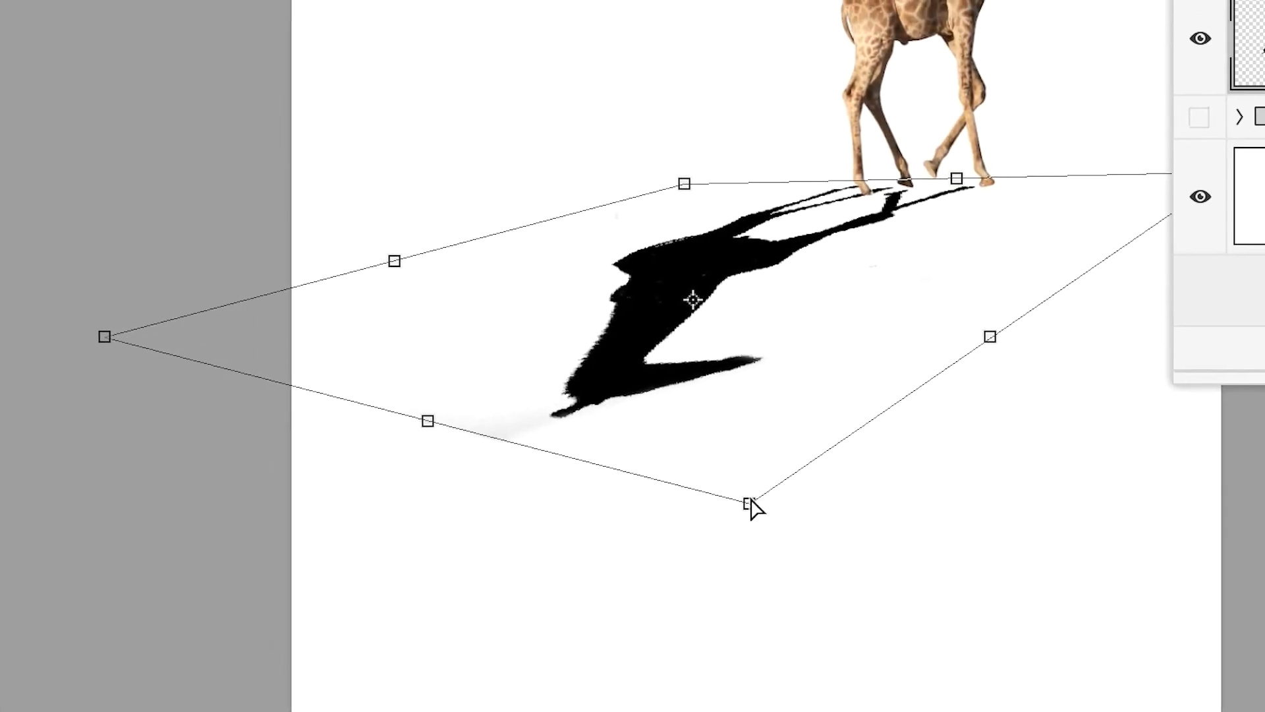
drag(1182, 610, 1171, 700)
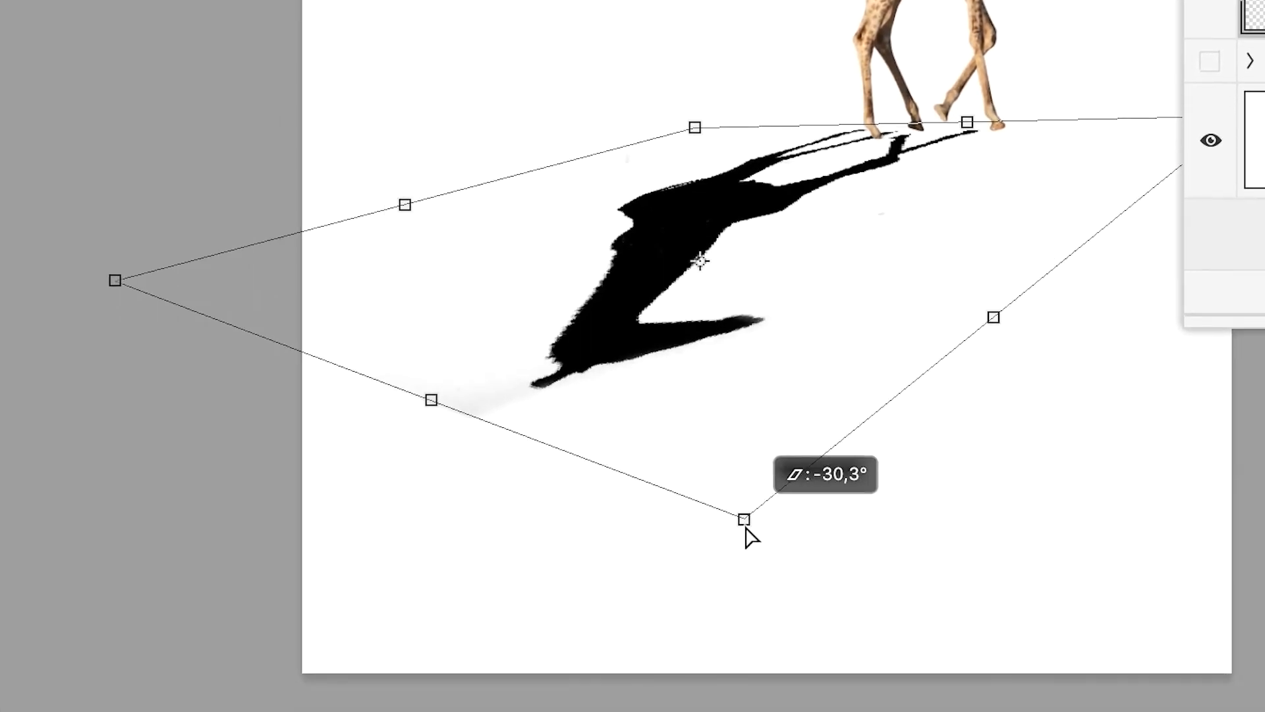
drag(751, 537, 738, 577)
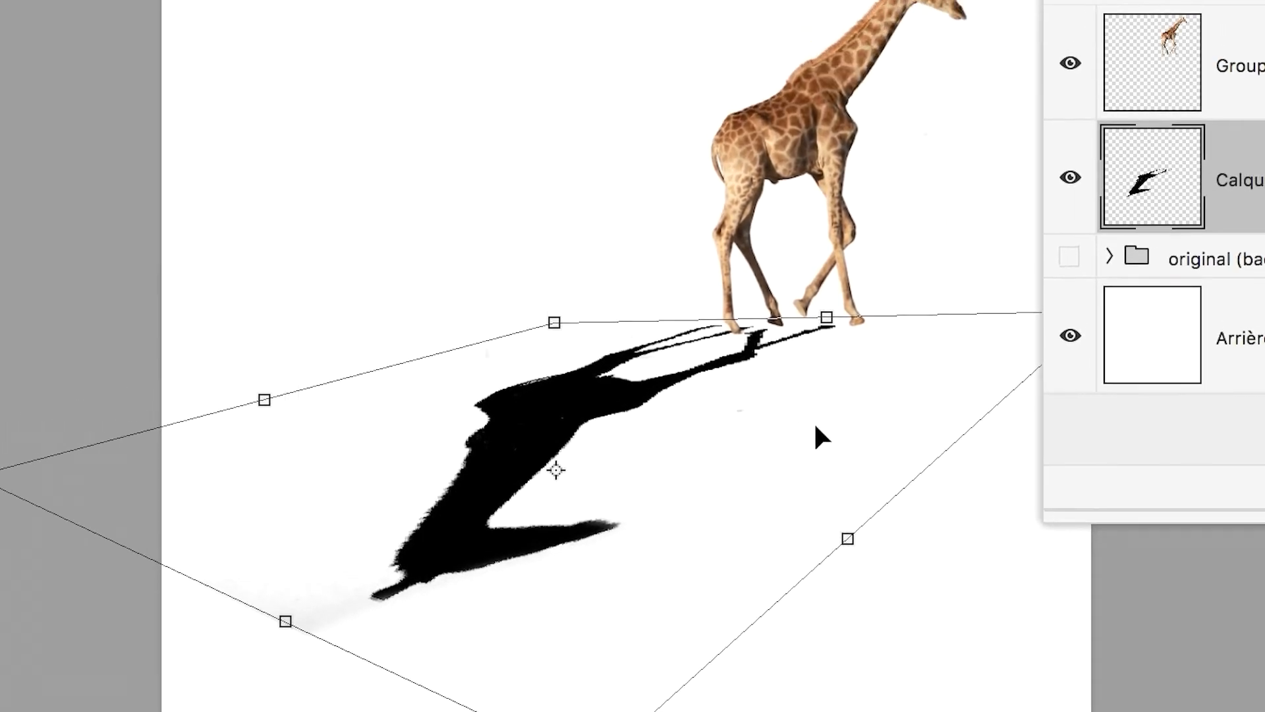
Fine-tune the silhouette's two corners nearest the giraffe so the shadow's feet line up with the hooves.
drag(694, 388, 454, 308)
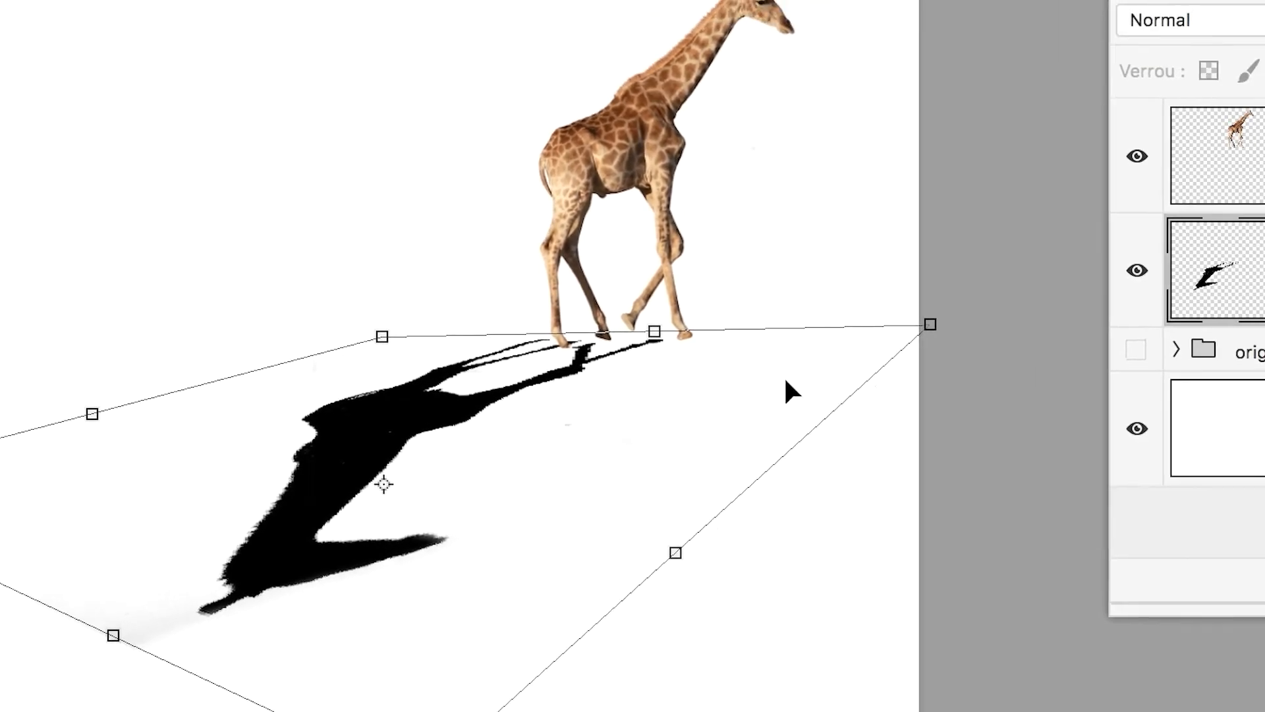
drag(930, 324, 978, 325)
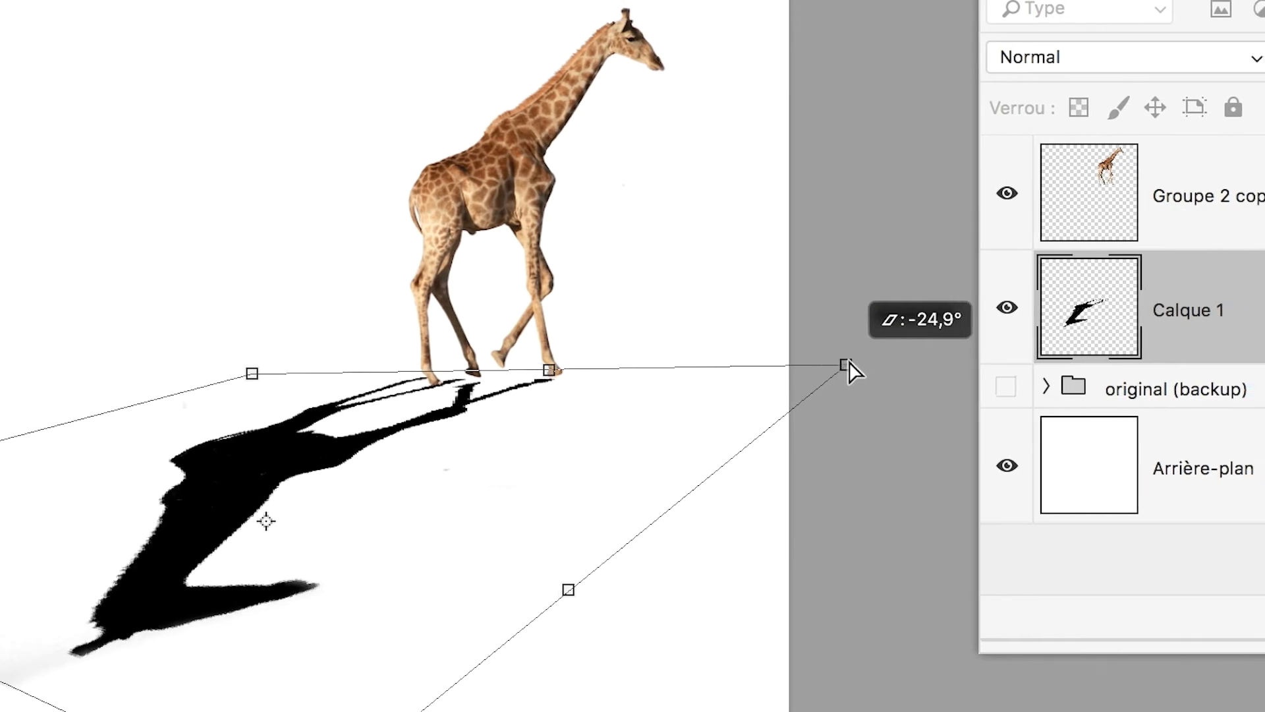
drag(849, 363, 851, 361)
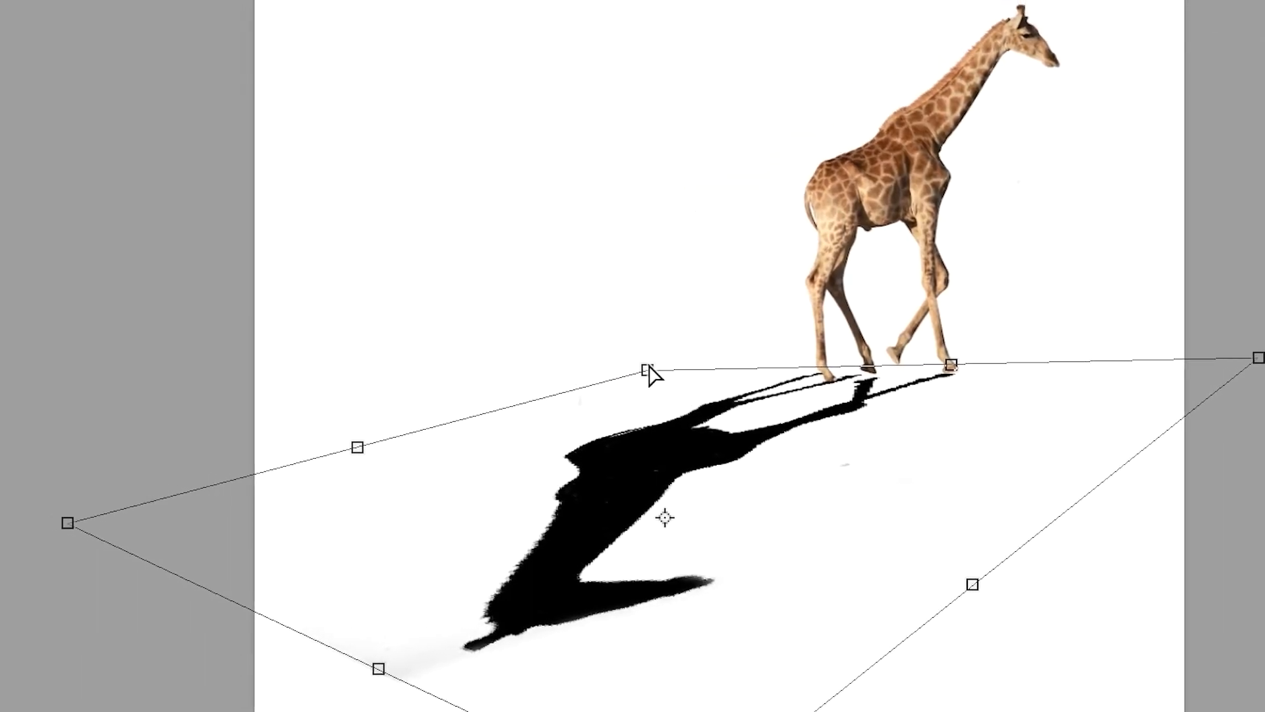
drag(649, 366, 654, 369)
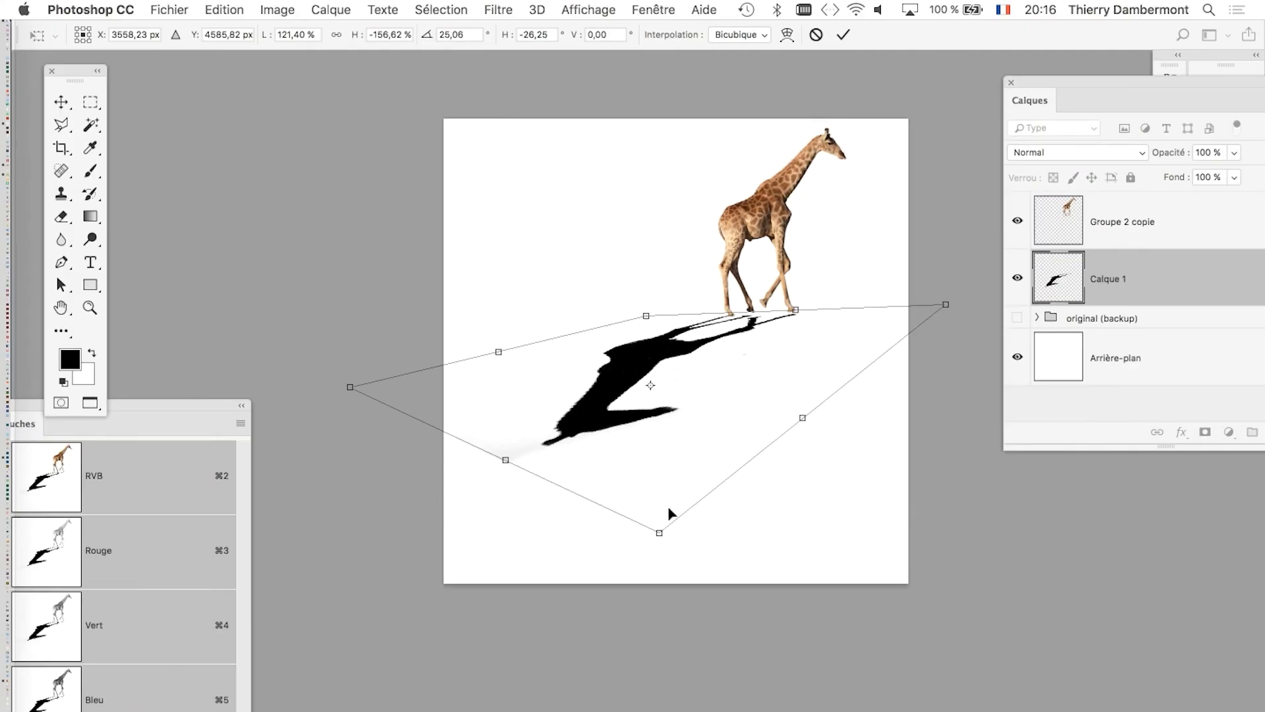
Pull the shadow's far corners further down, move the shadow against the giraffe's hooves, and apply the transformation.
drag(659, 534, 691, 567)
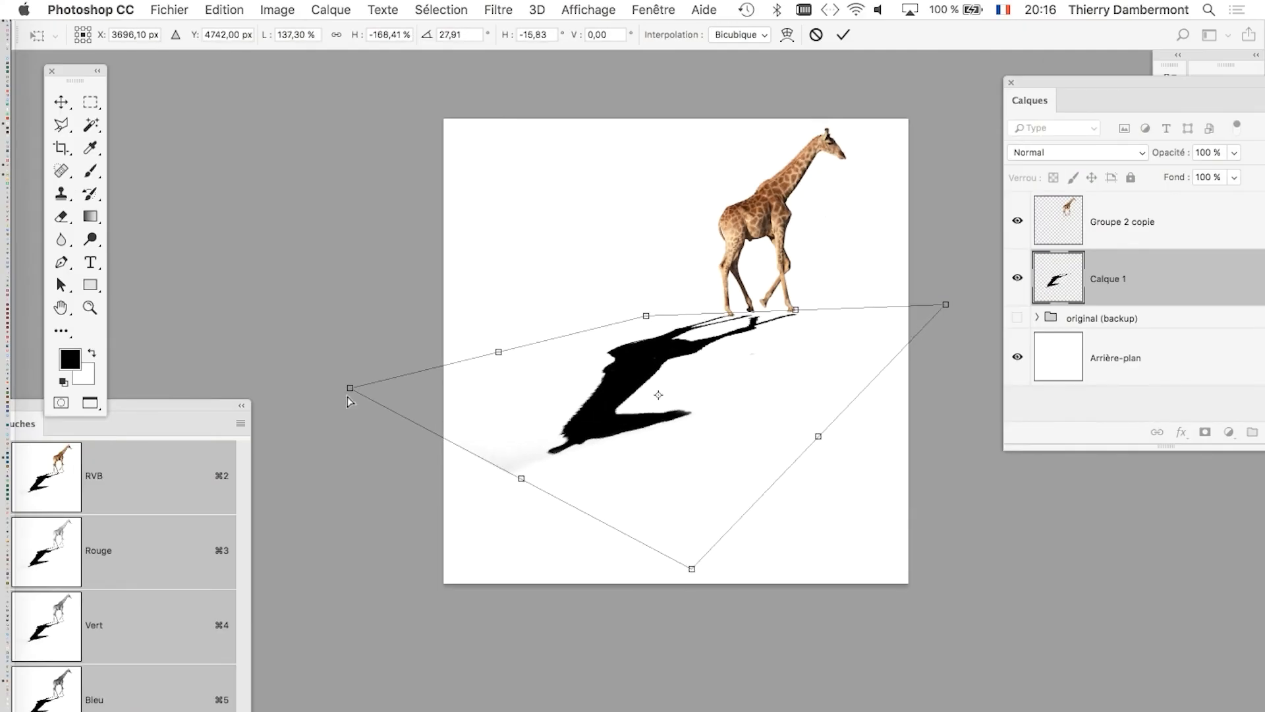
drag(367, 426, 379, 465)
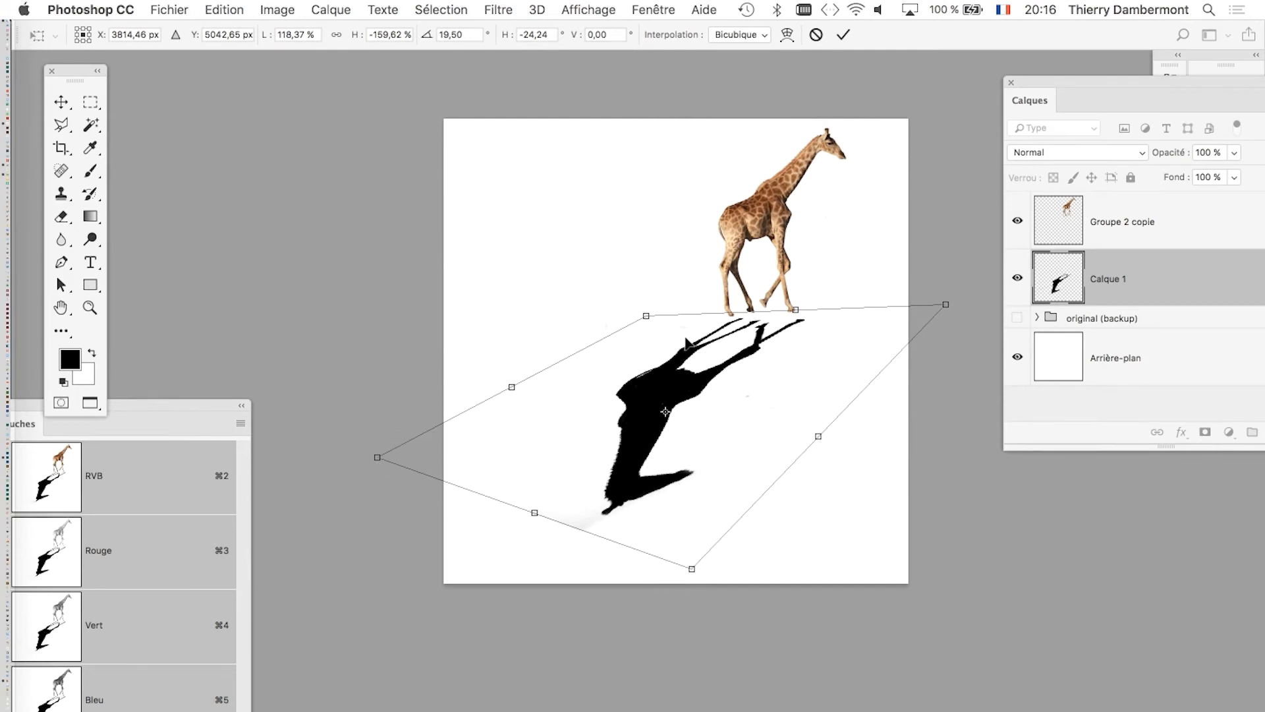
drag(738, 359, 733, 356)
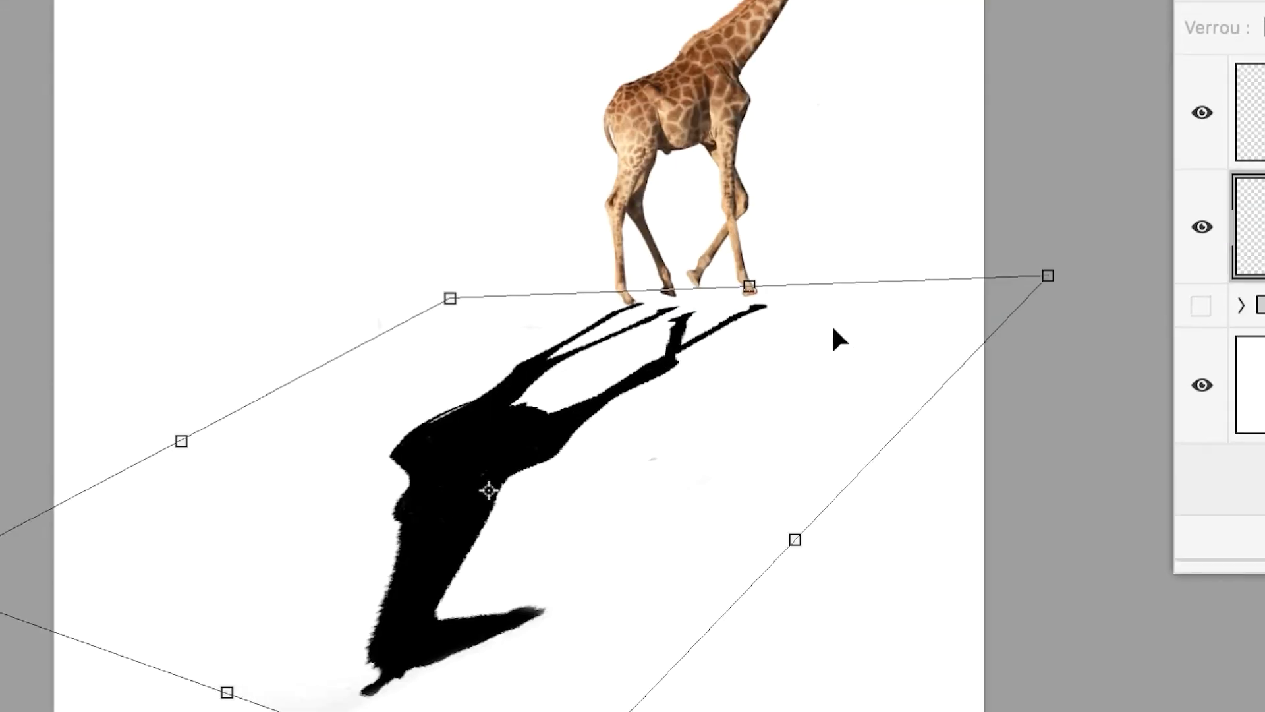
drag(791, 324, 789, 324)
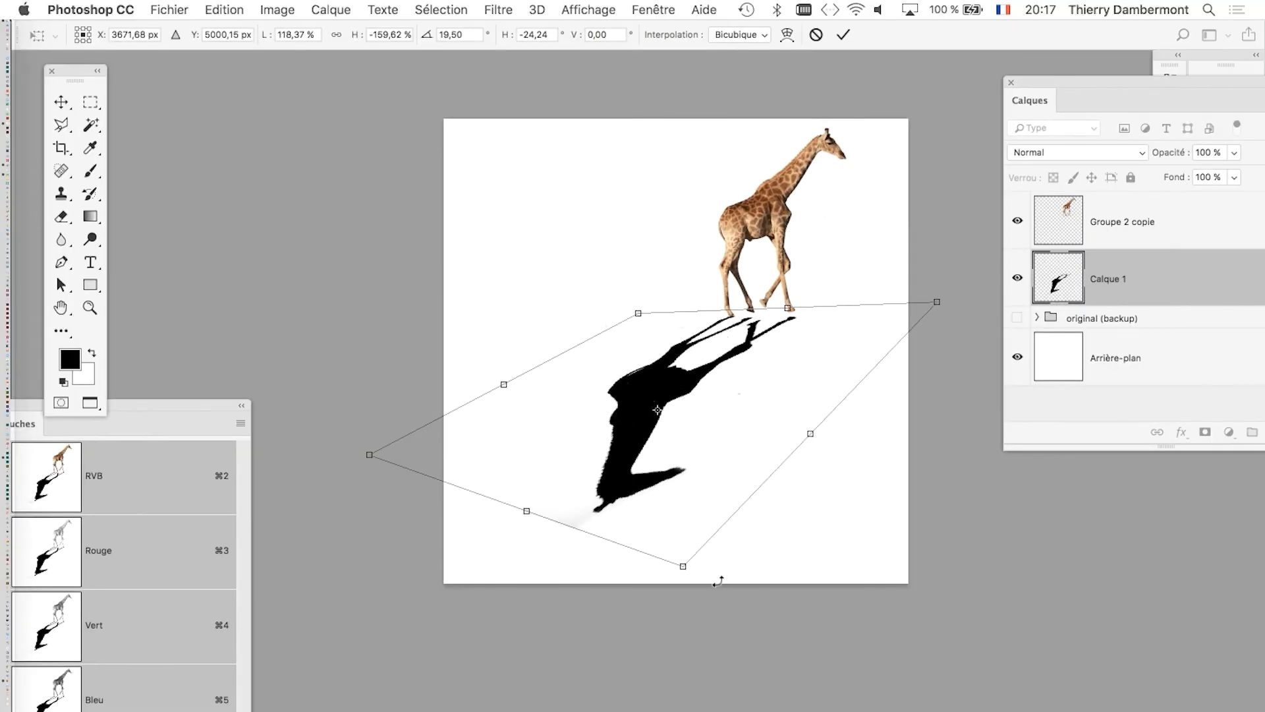
click(844, 34)
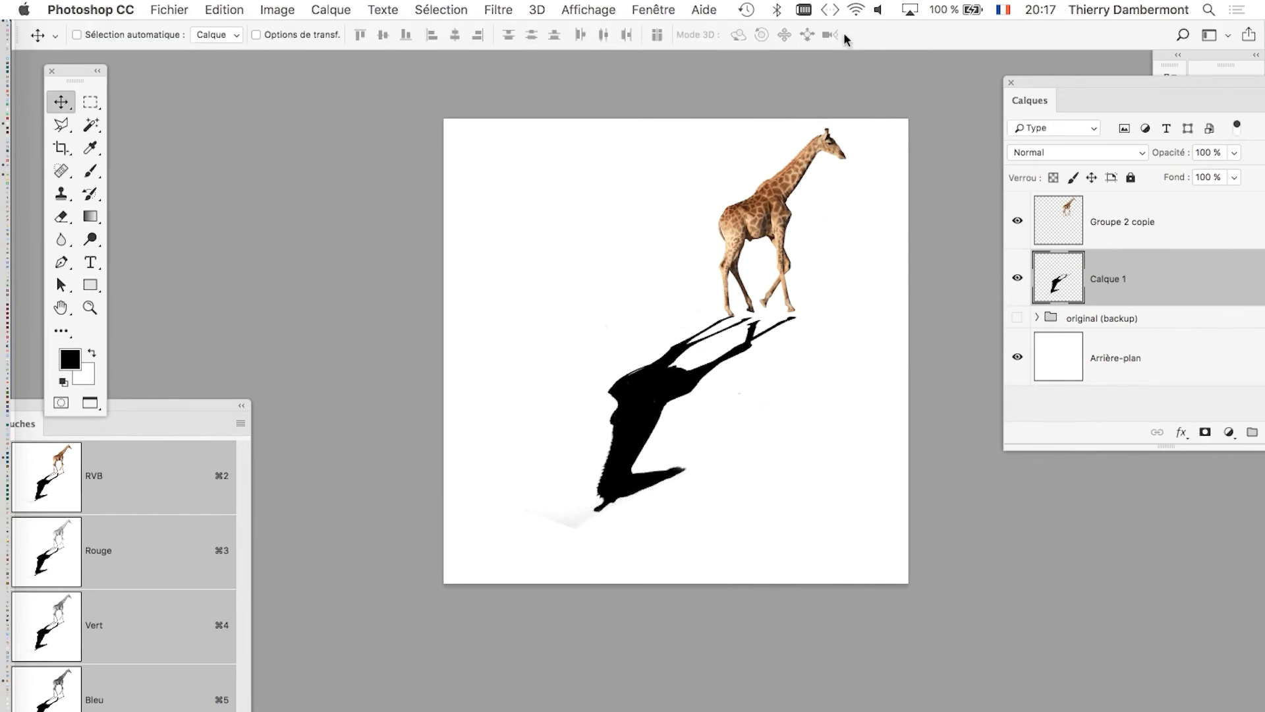
Save the document in the giraffe folder as "giraffe sur fond blanc - 01.psd" in Photoshop format with maximised compatibility.
click(143, 11)
click(750, 249)
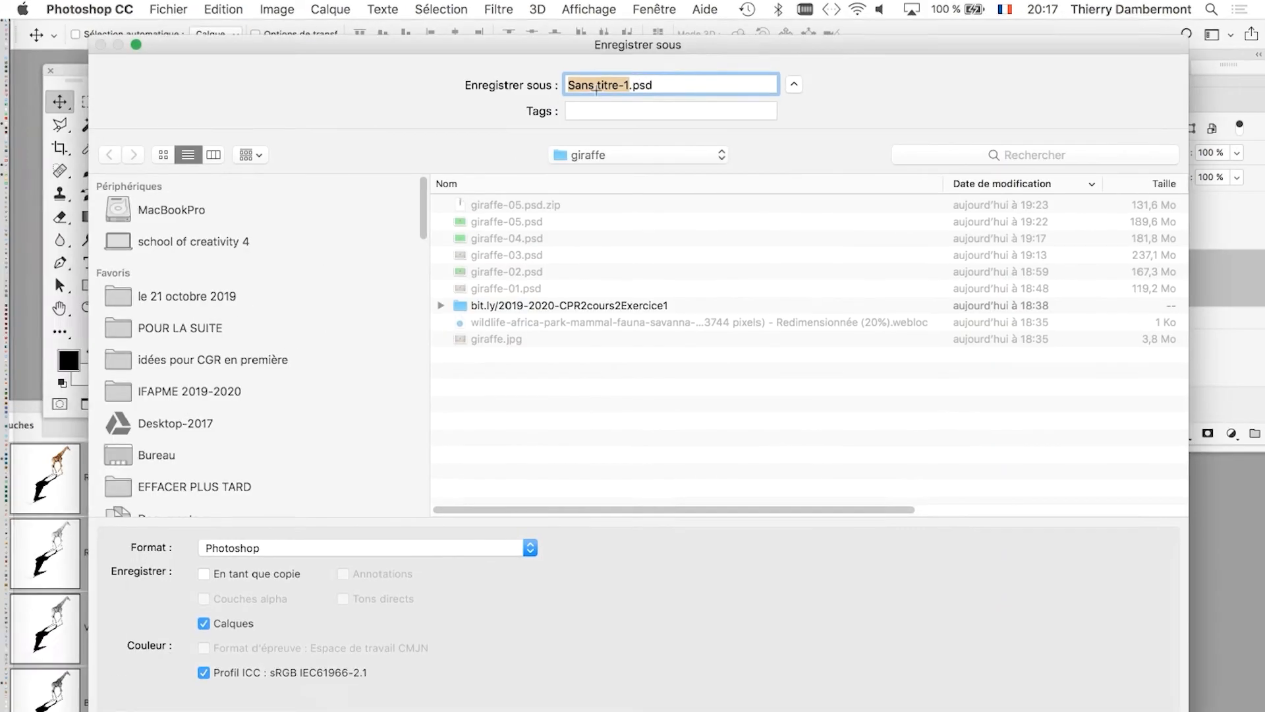
text(giraffe s)
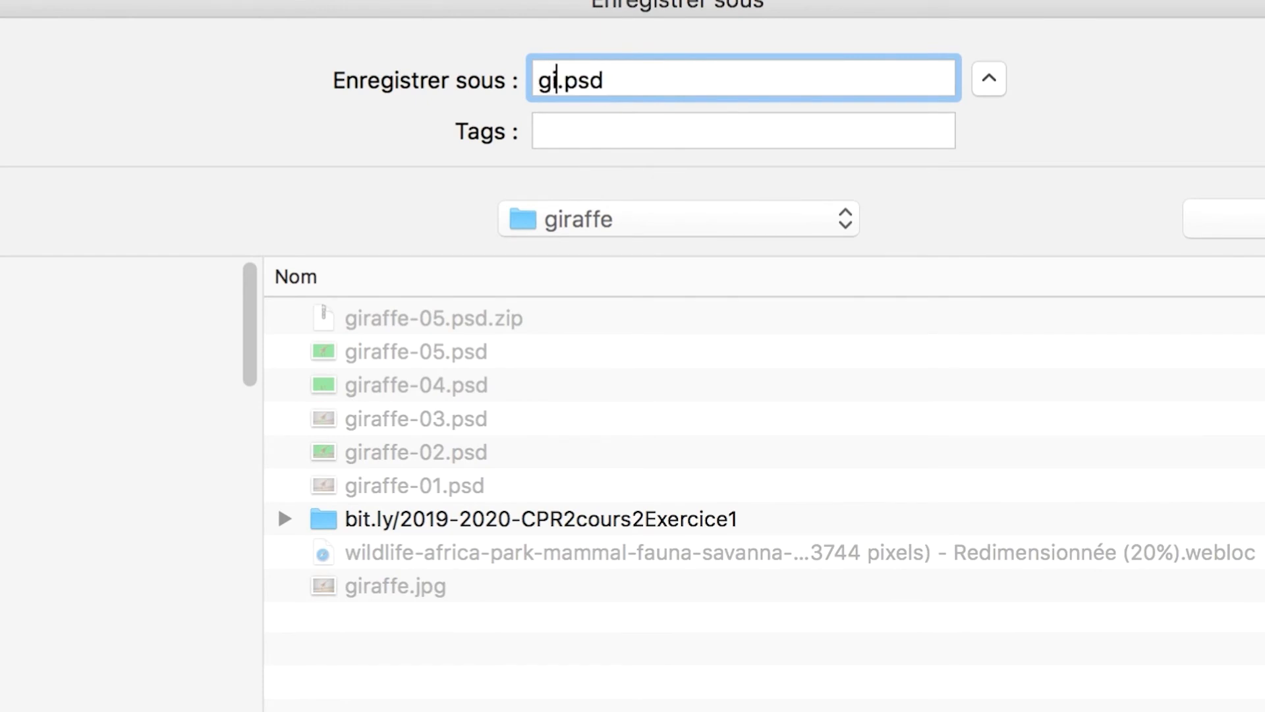
text(ur)
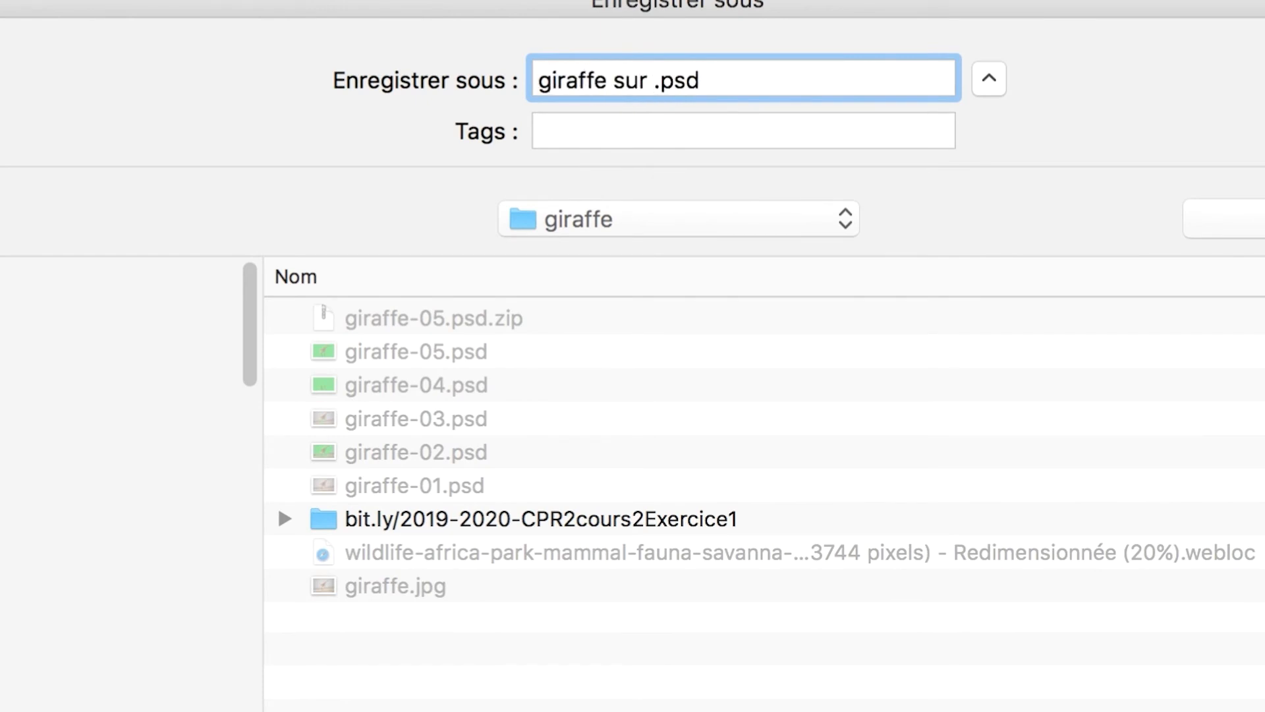
text( fond )
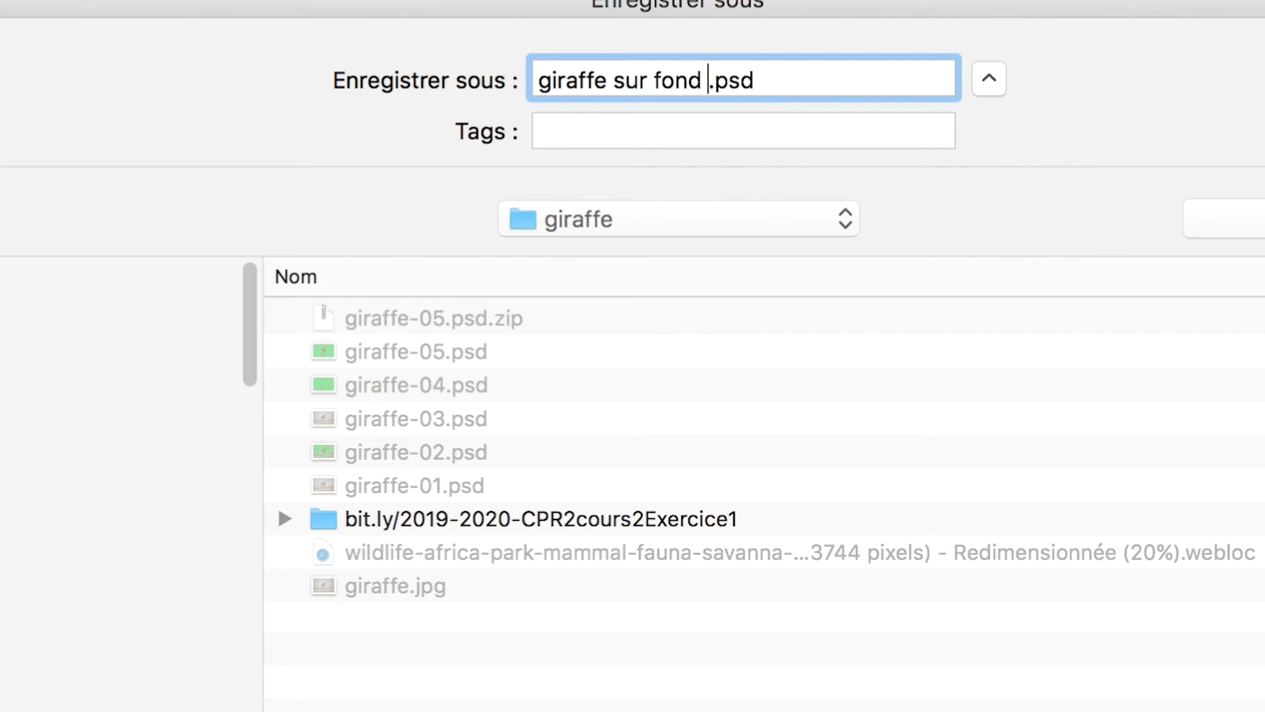
text(blanc - 01)
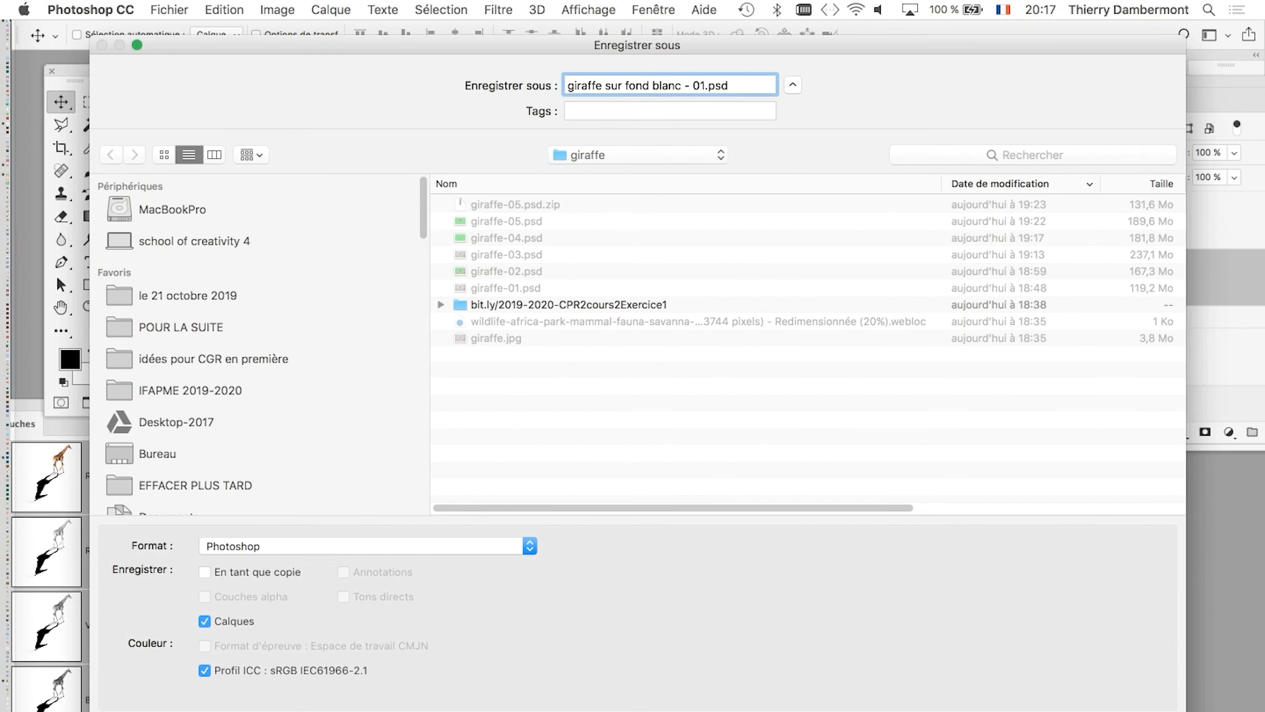
key(Return)
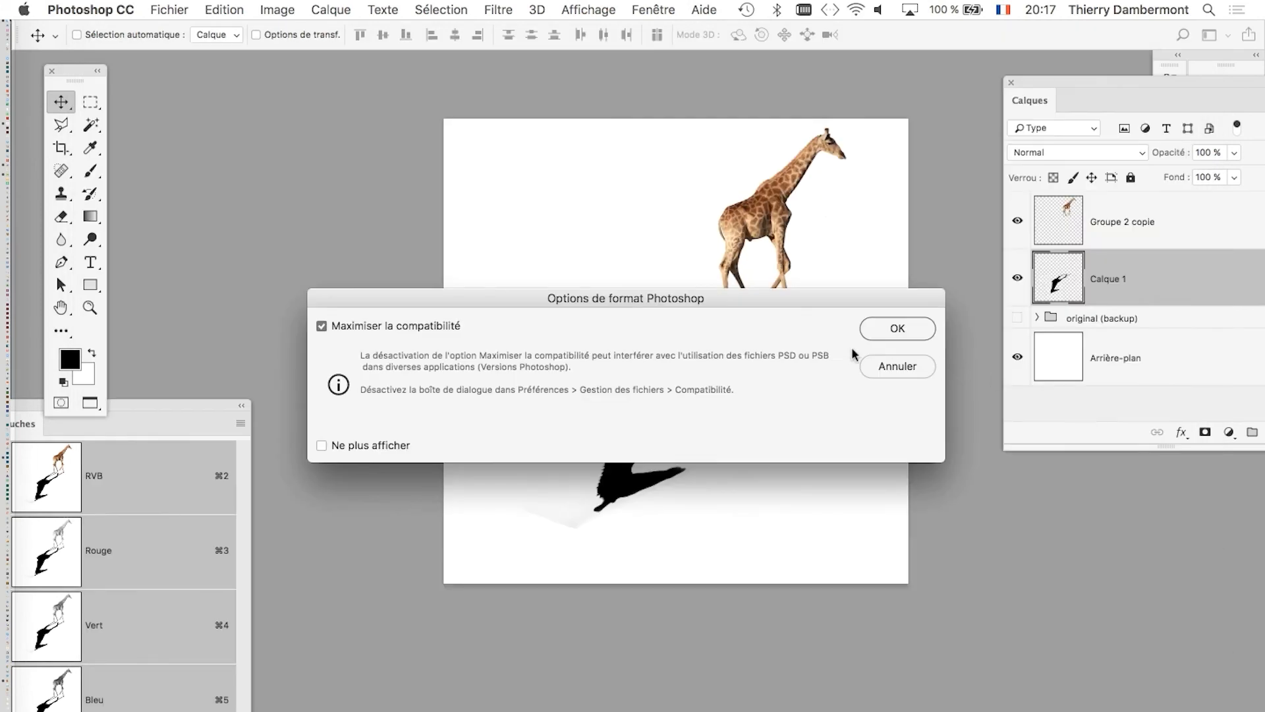
click(910, 323)
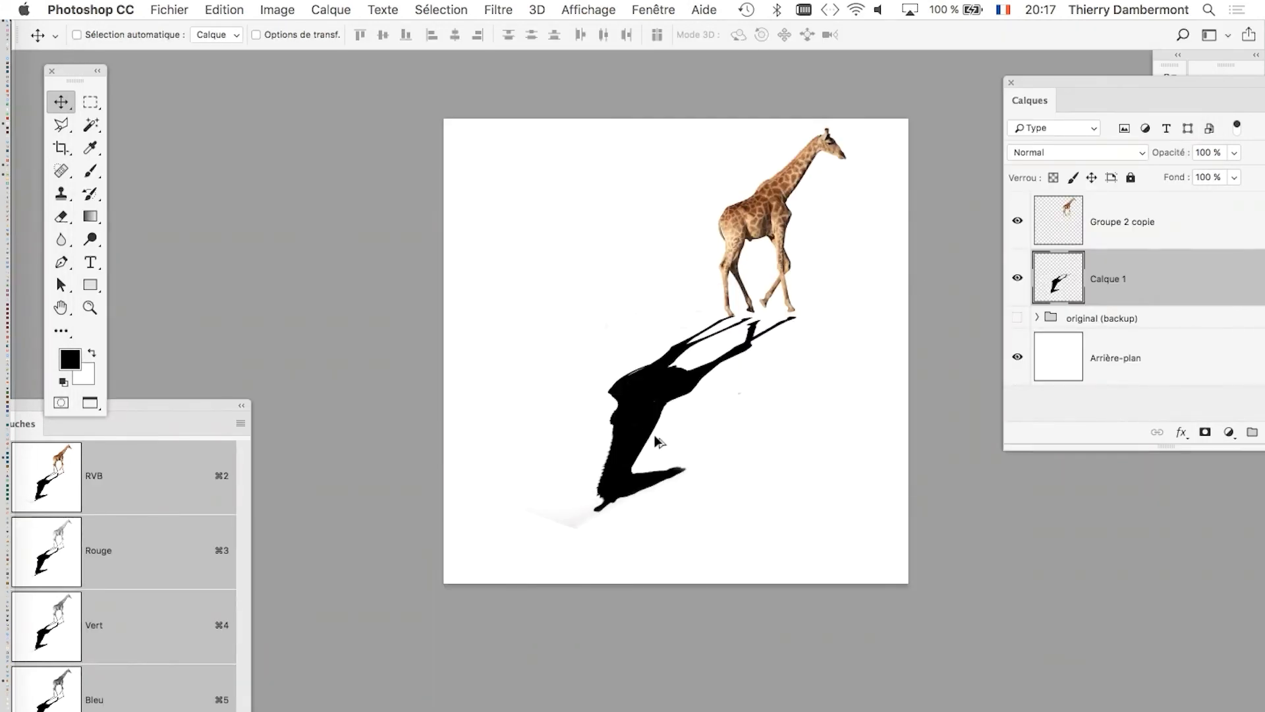
scroll(651, 425, up, 5)
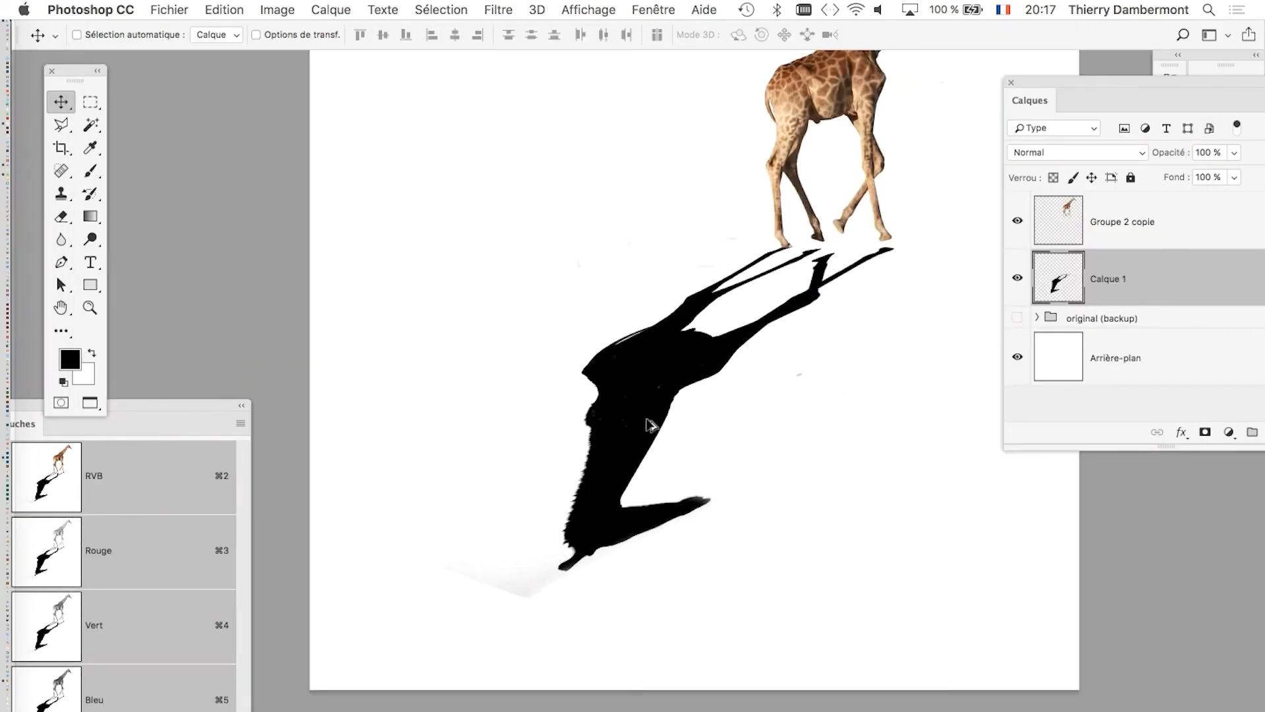
drag(660, 389, 584, 418)
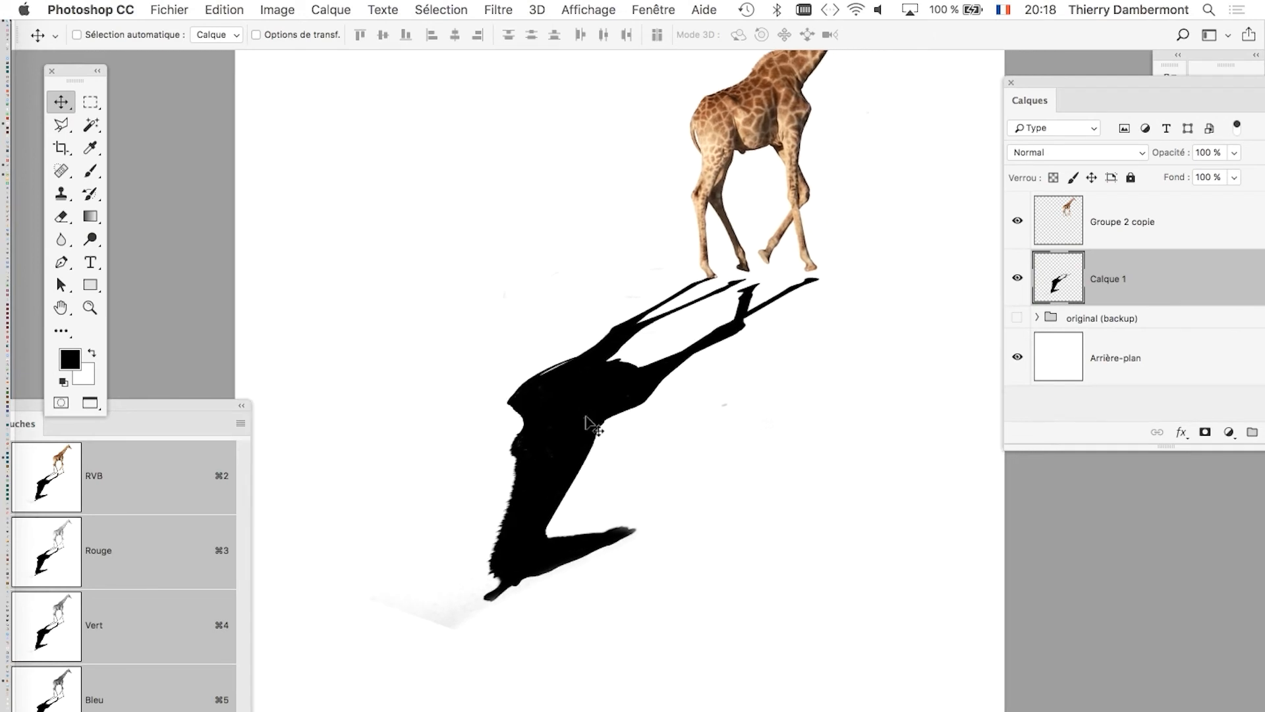
key(super+t)
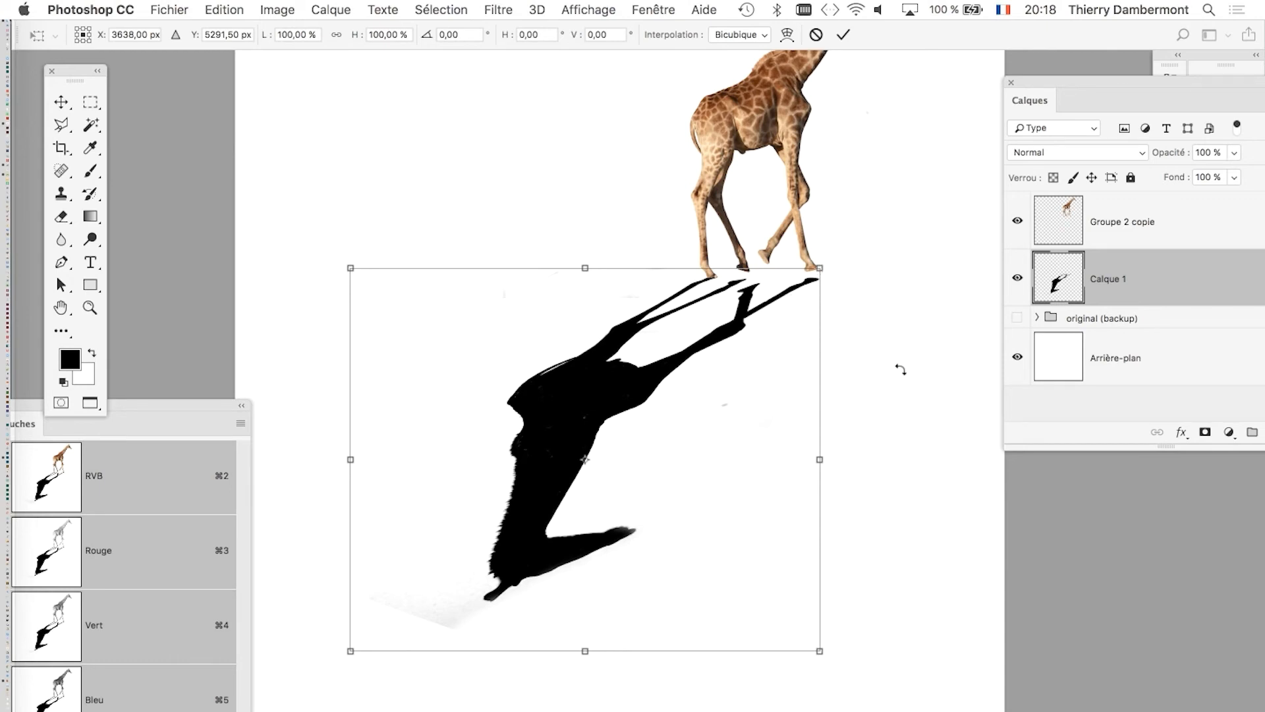
key(Return)
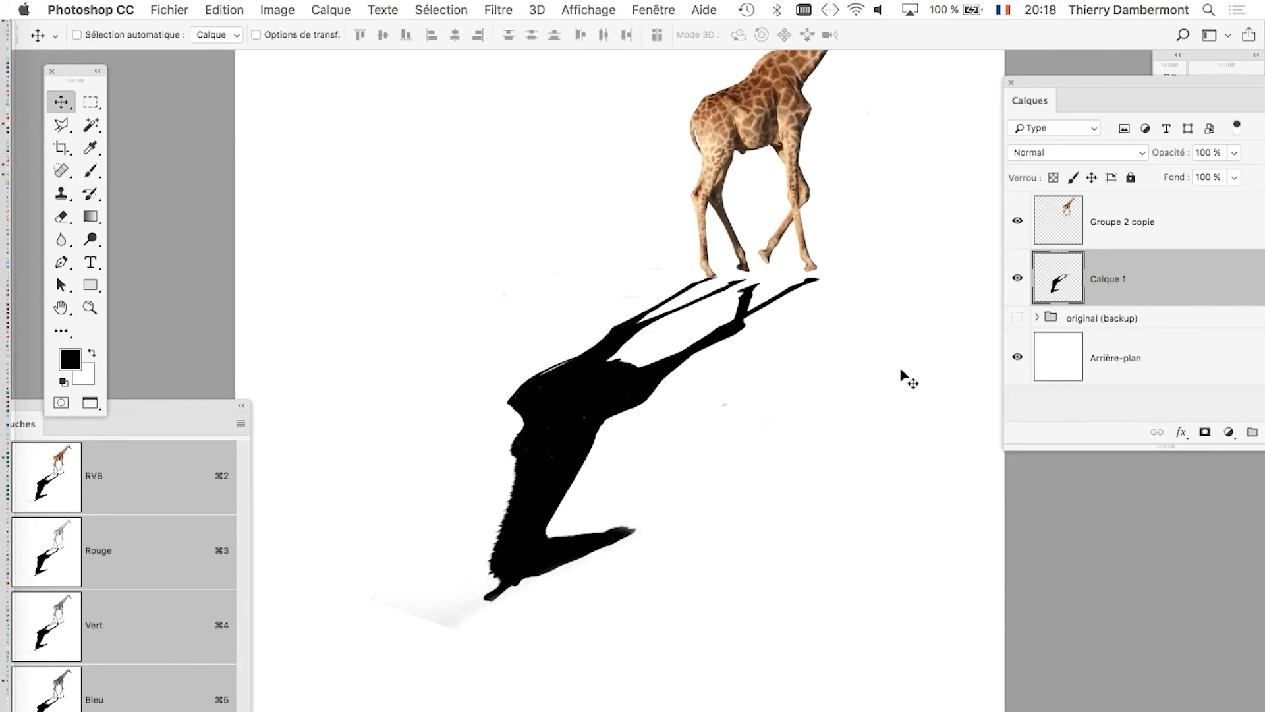
Select the shadow's two front legs on Calque 1 with a freehand Lasso outline.
scroll(817, 275, up, 6)
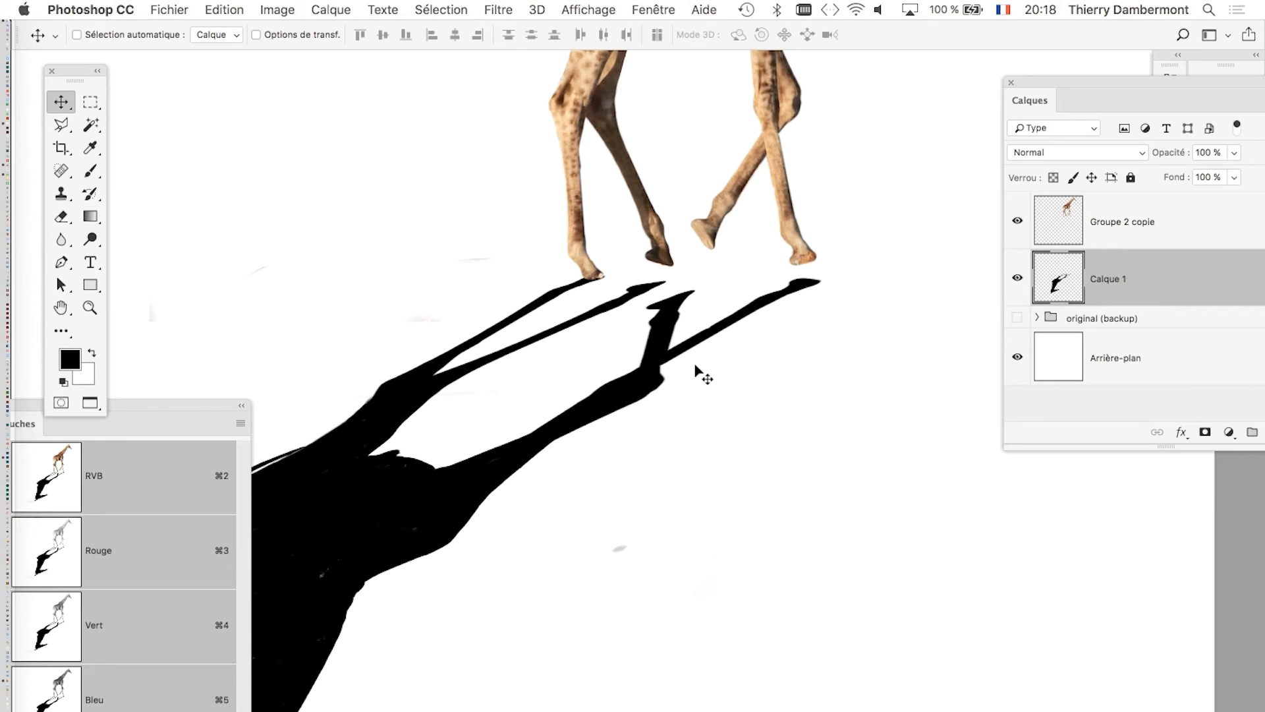
scroll(765, 344, up, 4)
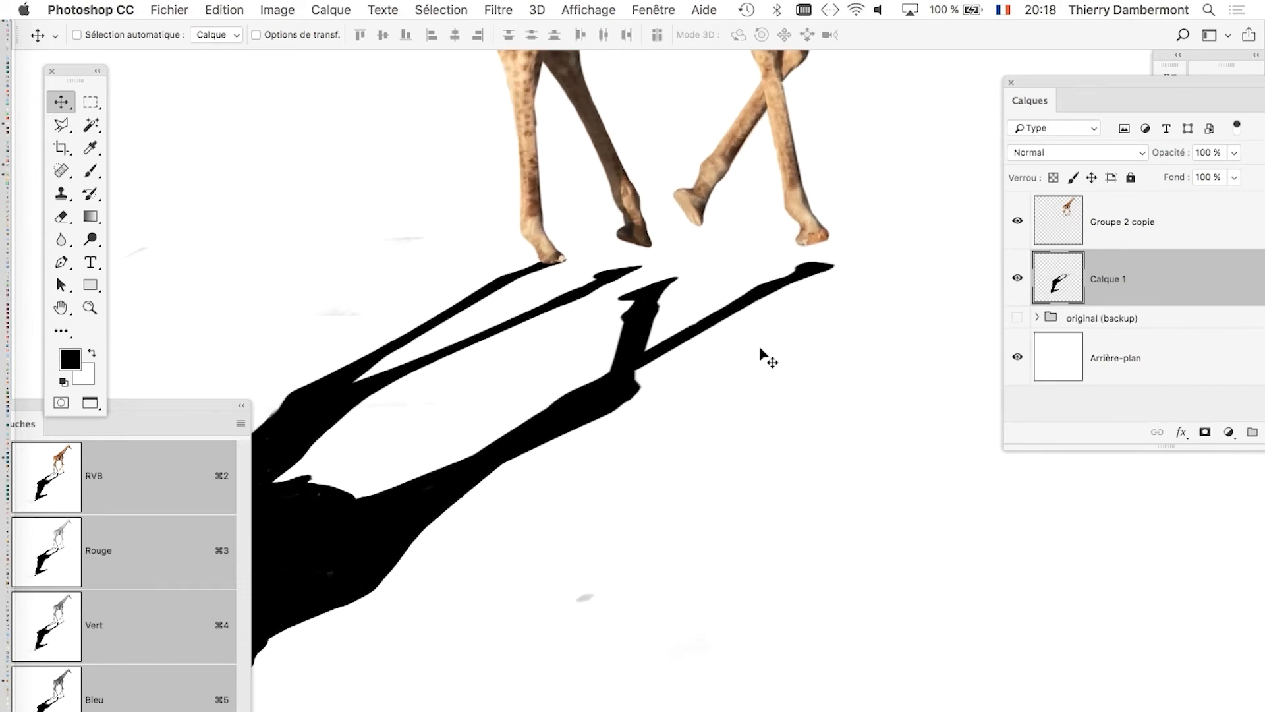
click(71, 123)
click(97, 124)
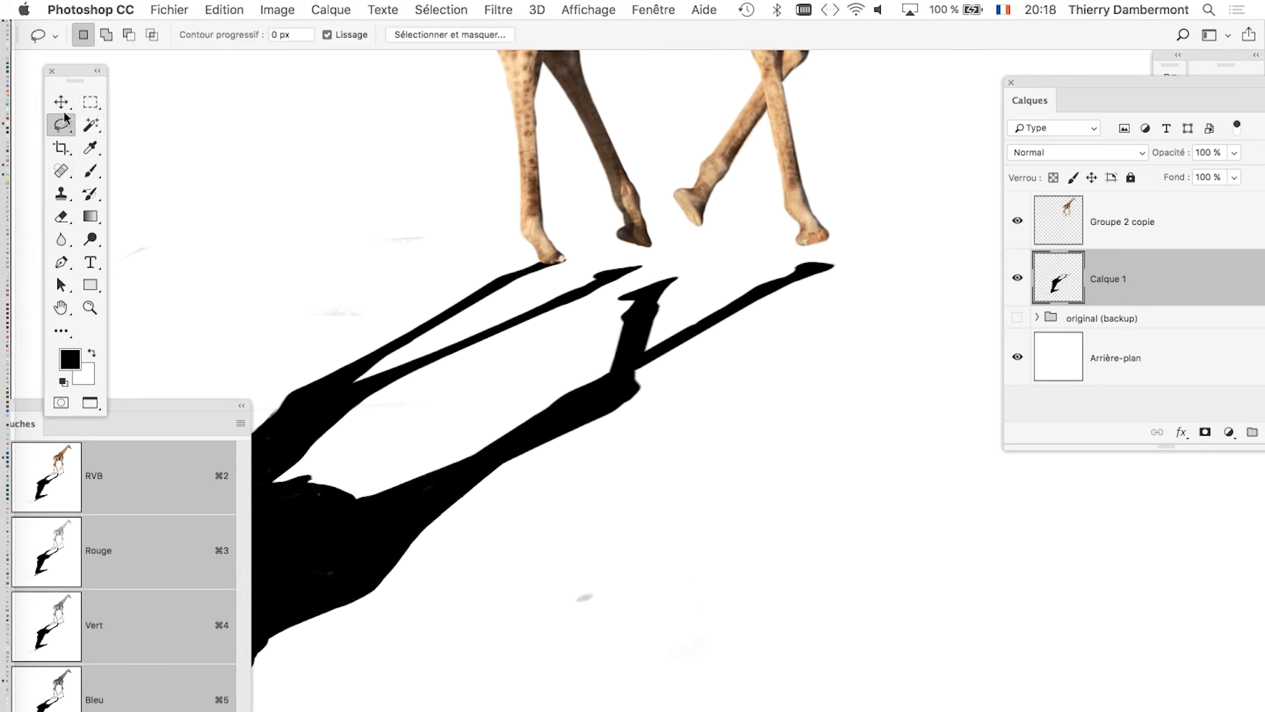
drag(77, 72, 197, 79)
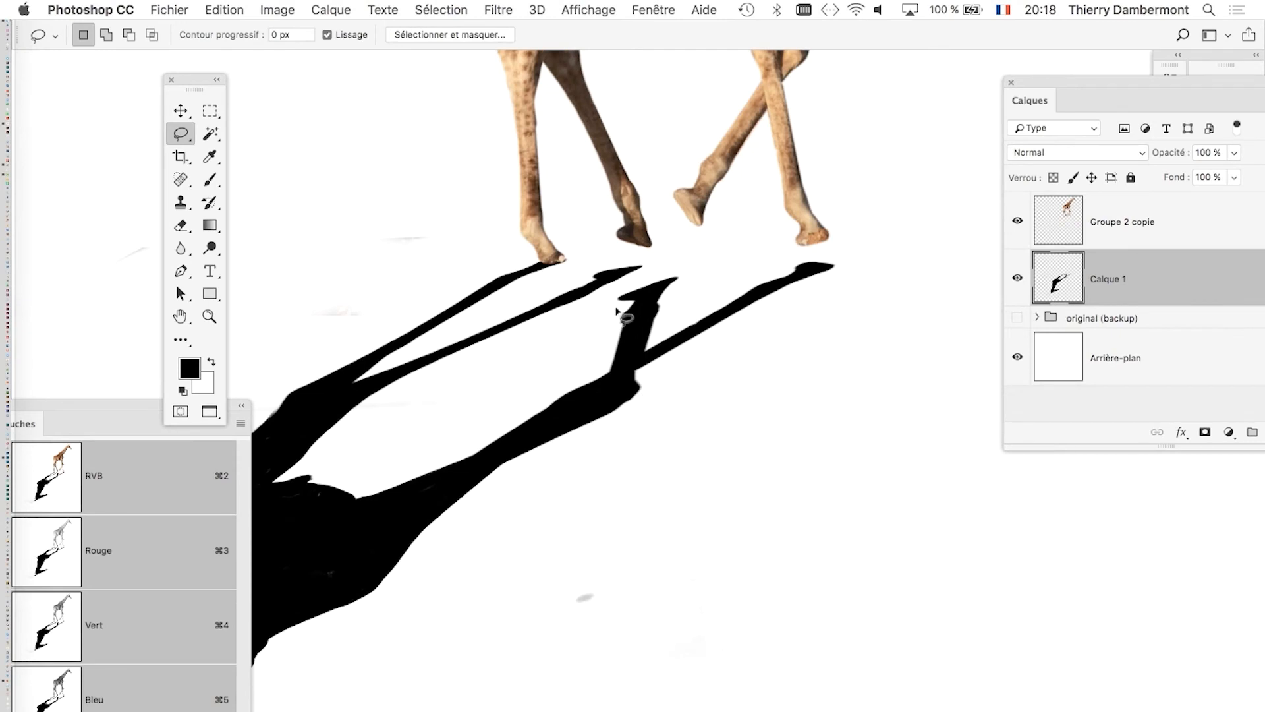
mouse_move(561, 362)
mouse_down()
mouse_move(530, 431)
mouse_move(592, 436)
mouse_move(754, 357)
mouse_move(848, 273)
mouse_move(845, 258)
mouse_move(795, 242)
mouse_move(710, 250)
mouse_move(625, 290)
mouse_up()
Start a free transform of the selected front-leg shadow and pull its corner nearest the front hoof slightly inward.
key(super+t)
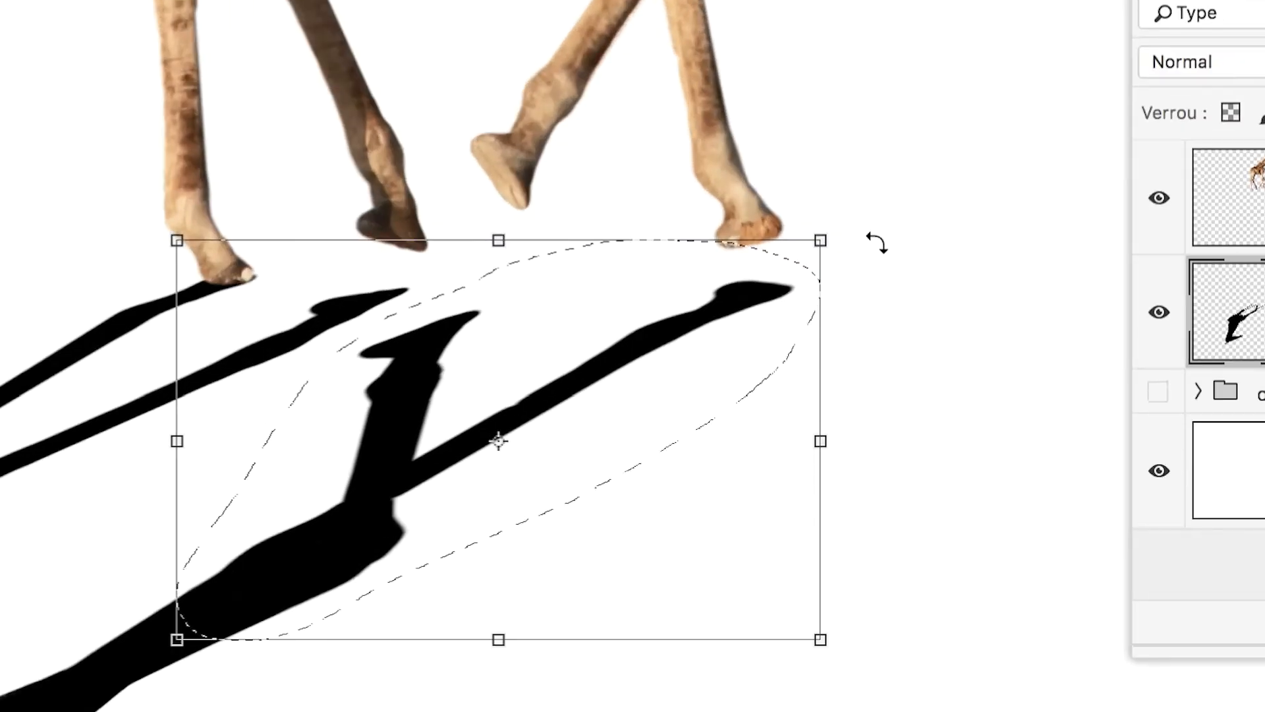
drag(864, 253, 853, 212)
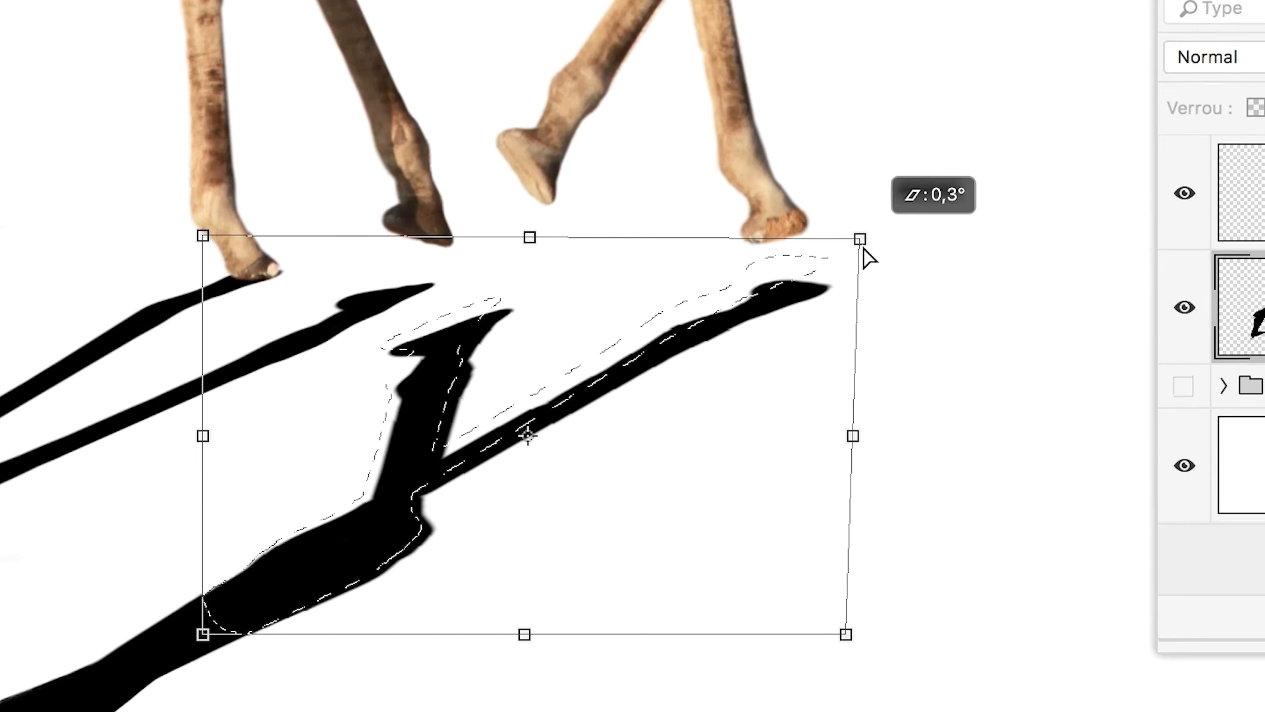
drag(864, 248, 839, 241)
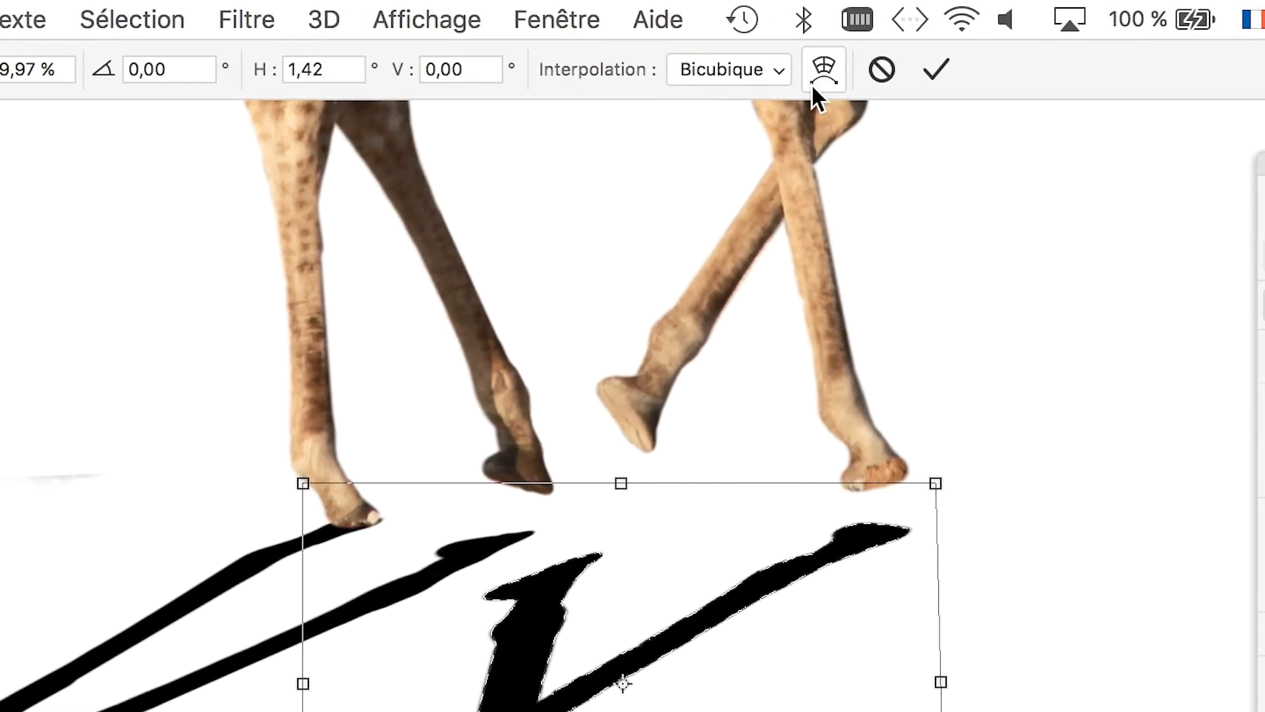
Warp the selected leg shadow until its foremost foot touches the giraffe's front hoof, apply the transformation, and deselect.
click(816, 79)
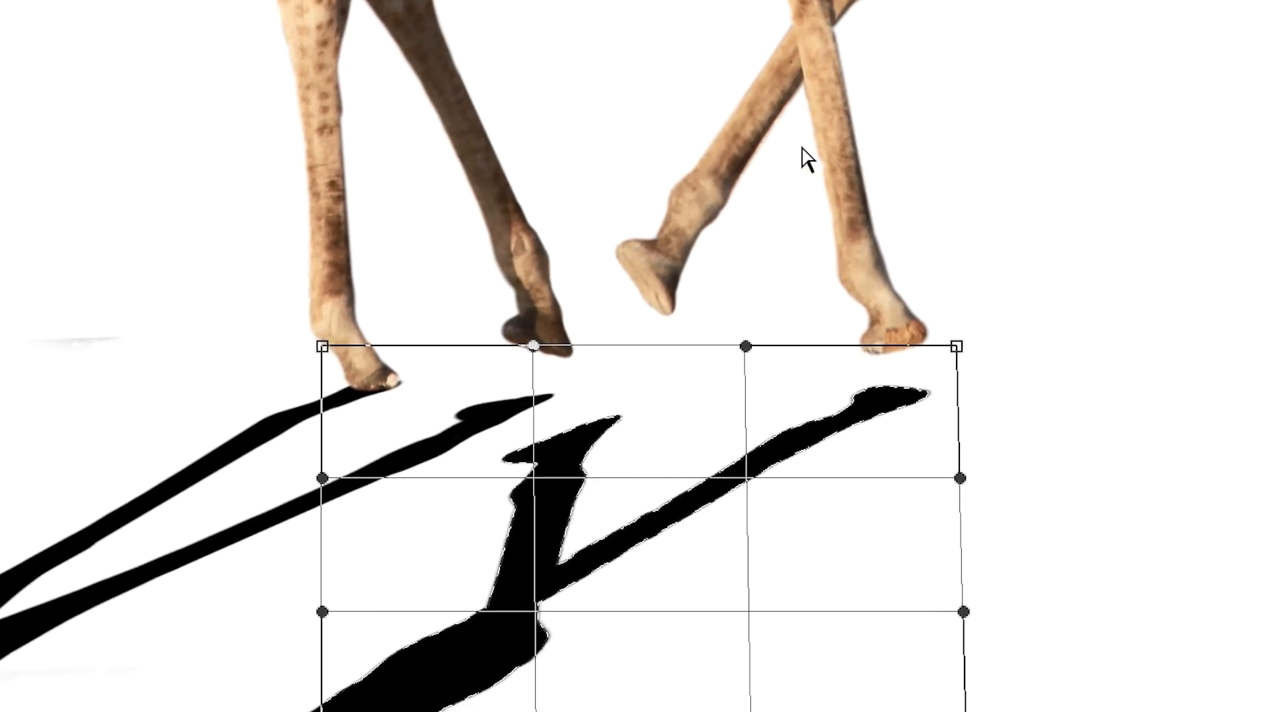
drag(717, 180, 726, 148)
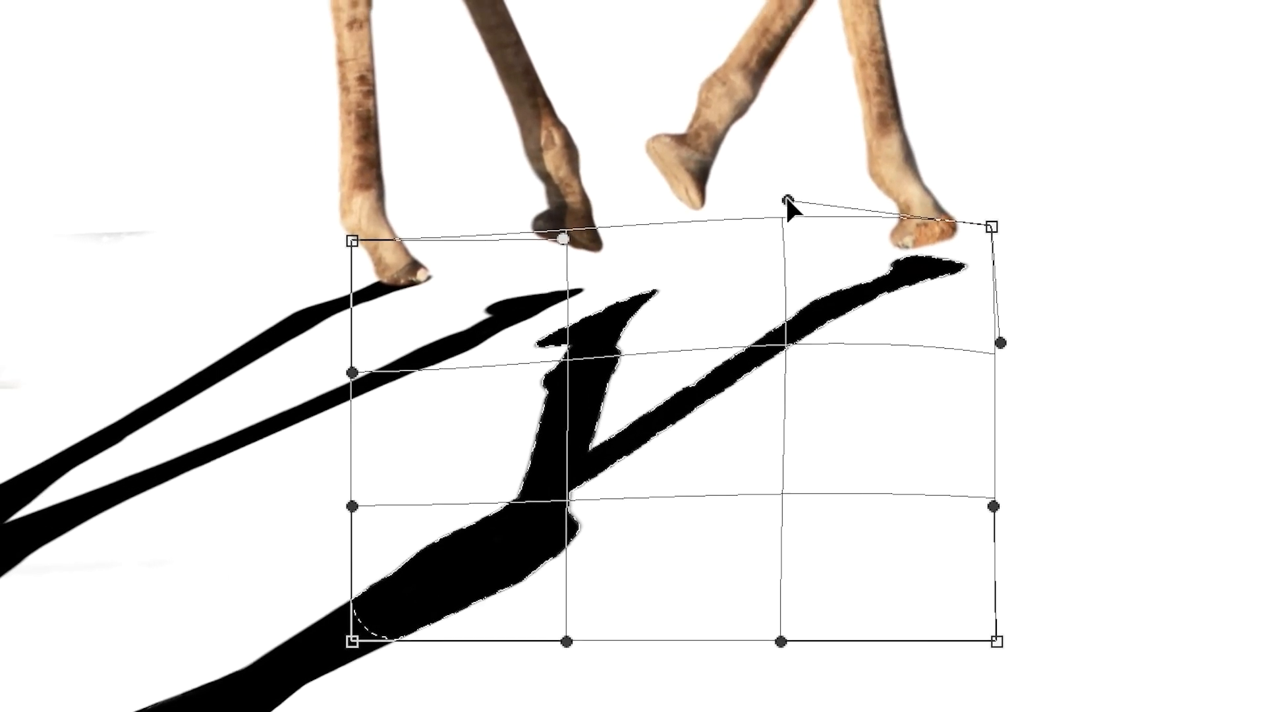
drag(785, 195, 820, 280)
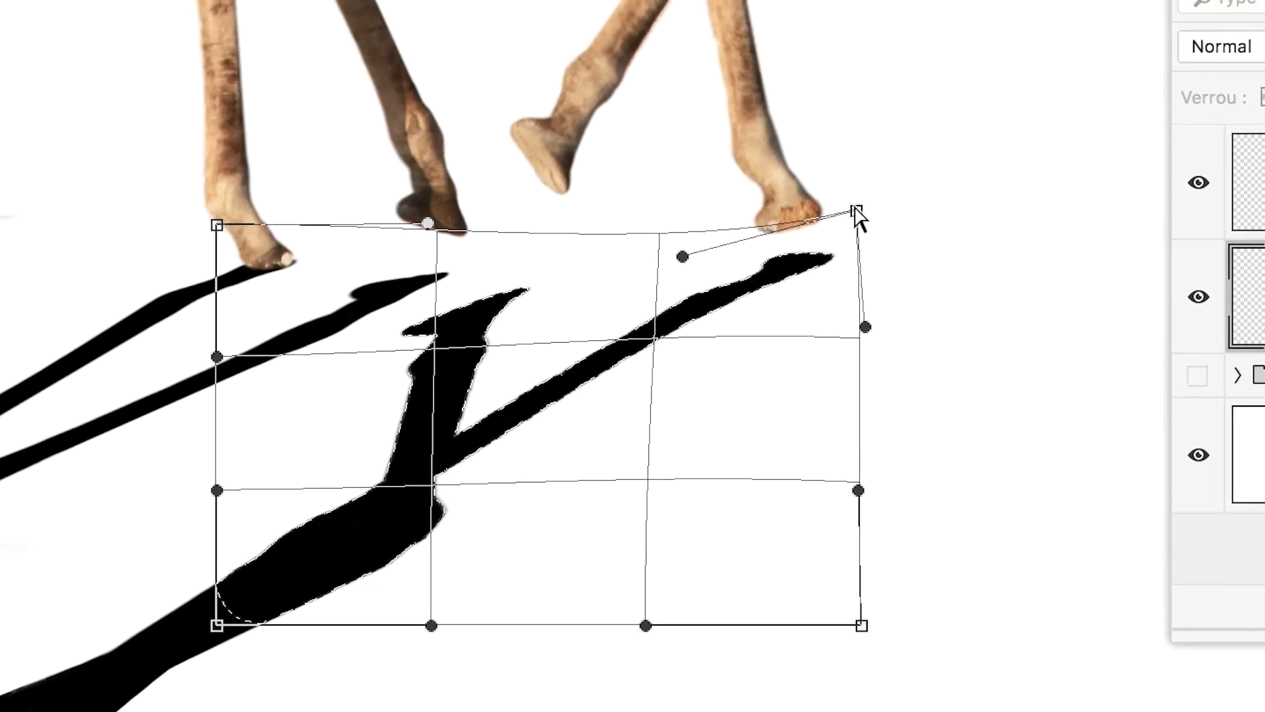
drag(856, 211, 850, 189)
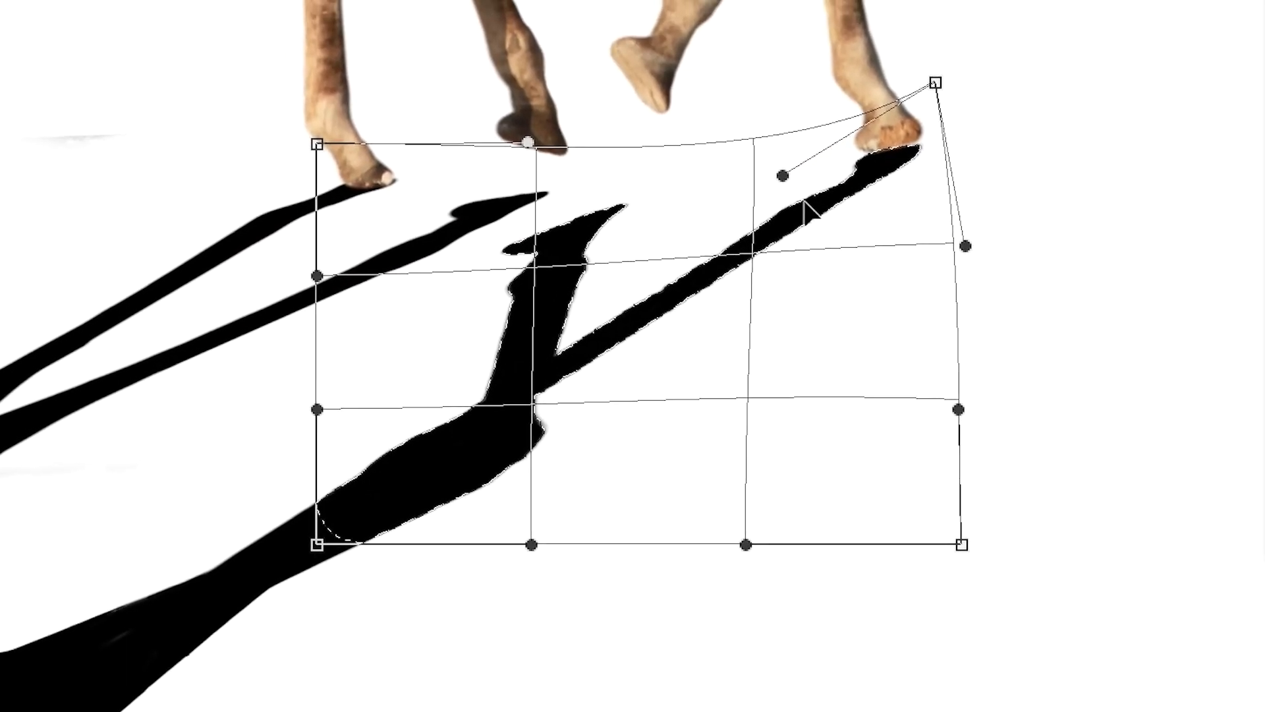
mouse_move(783, 176)
mouse_down()
mouse_move(779, 146)
mouse_move(779, 156)
mouse_up()
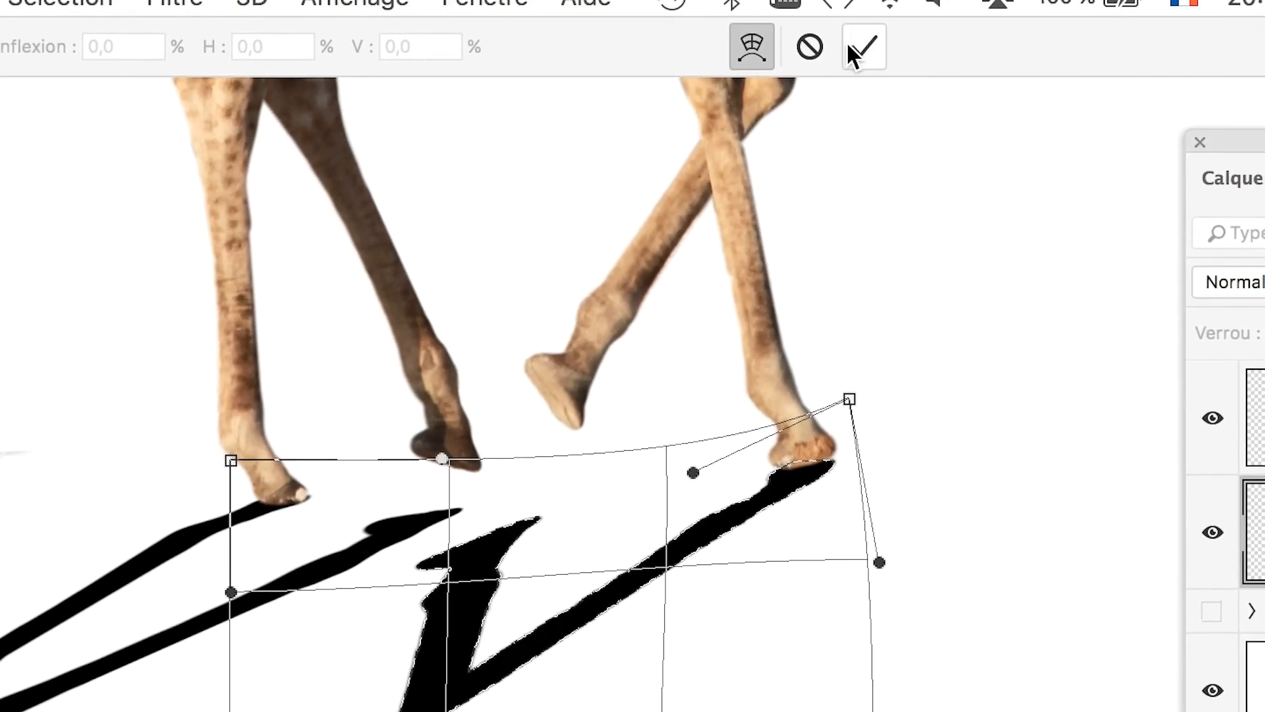
click(857, 46)
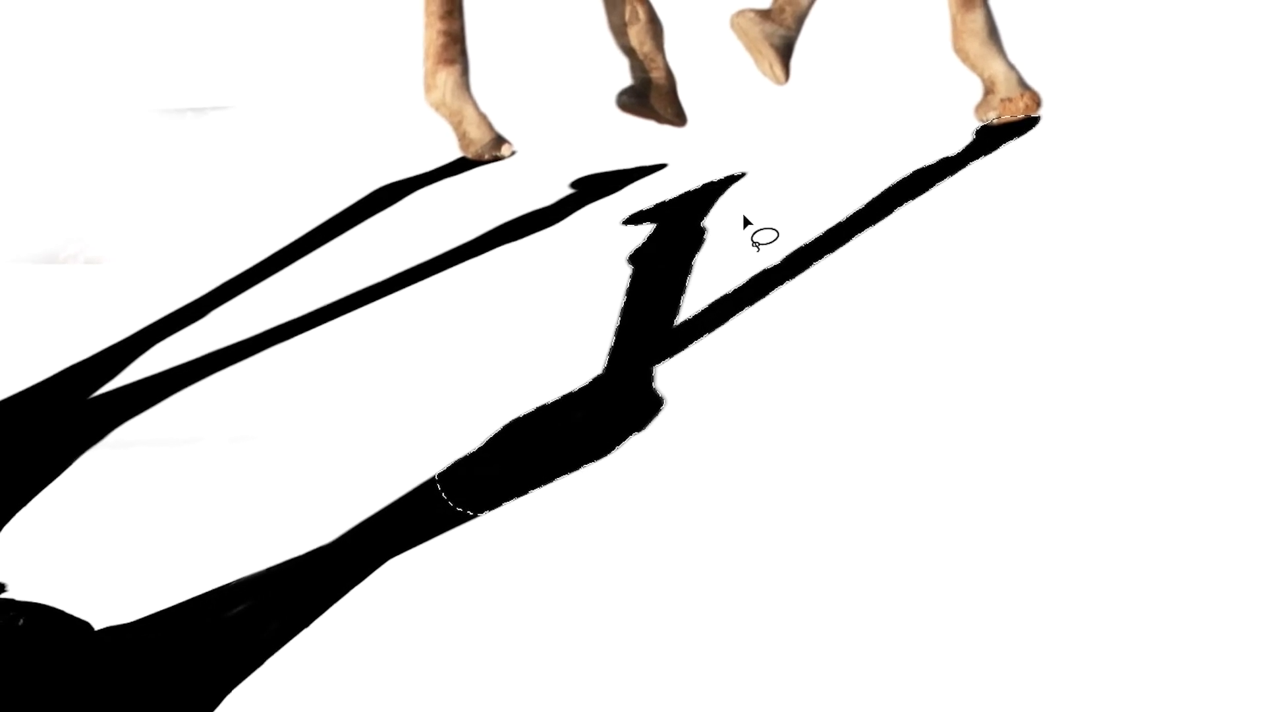
key(ctrl+d)
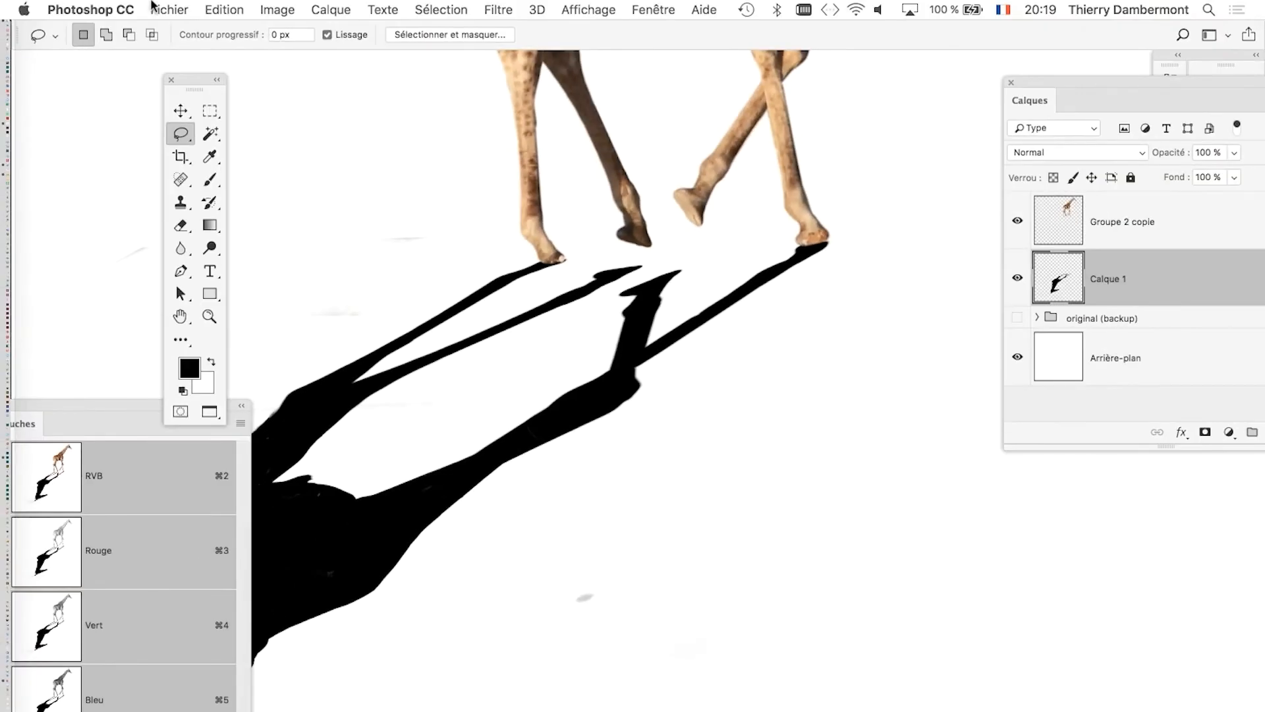
Save the document as a new version named "giraffe sur fond blanc - 02.psd" with maximised compatibility.
click(151, 5)
click(235, 190)
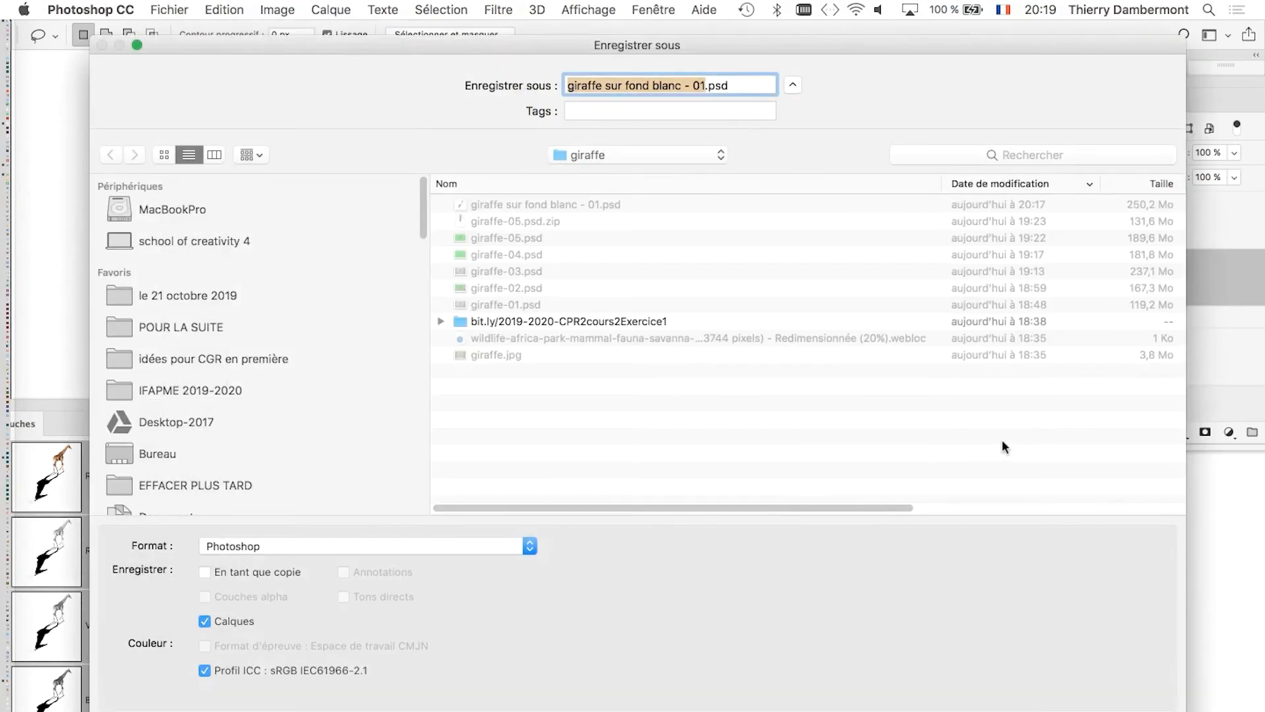
click(700, 87)
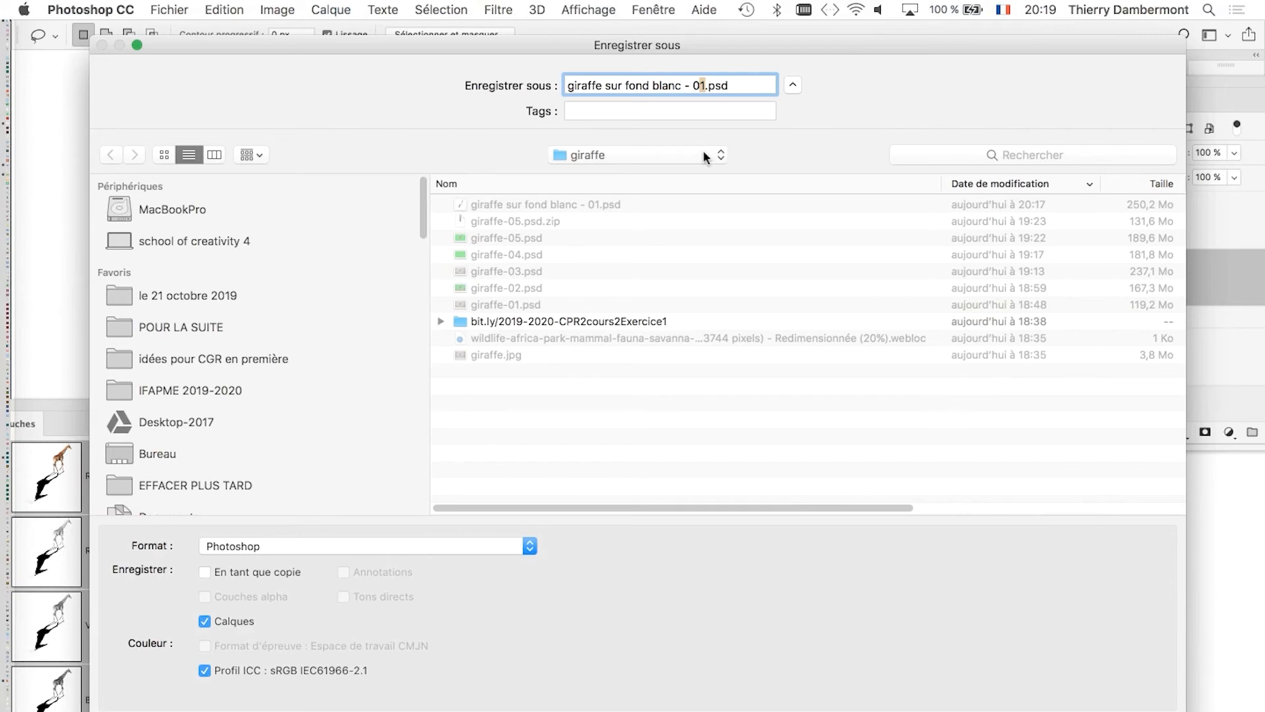
text(2)
key(Return)
click(884, 330)
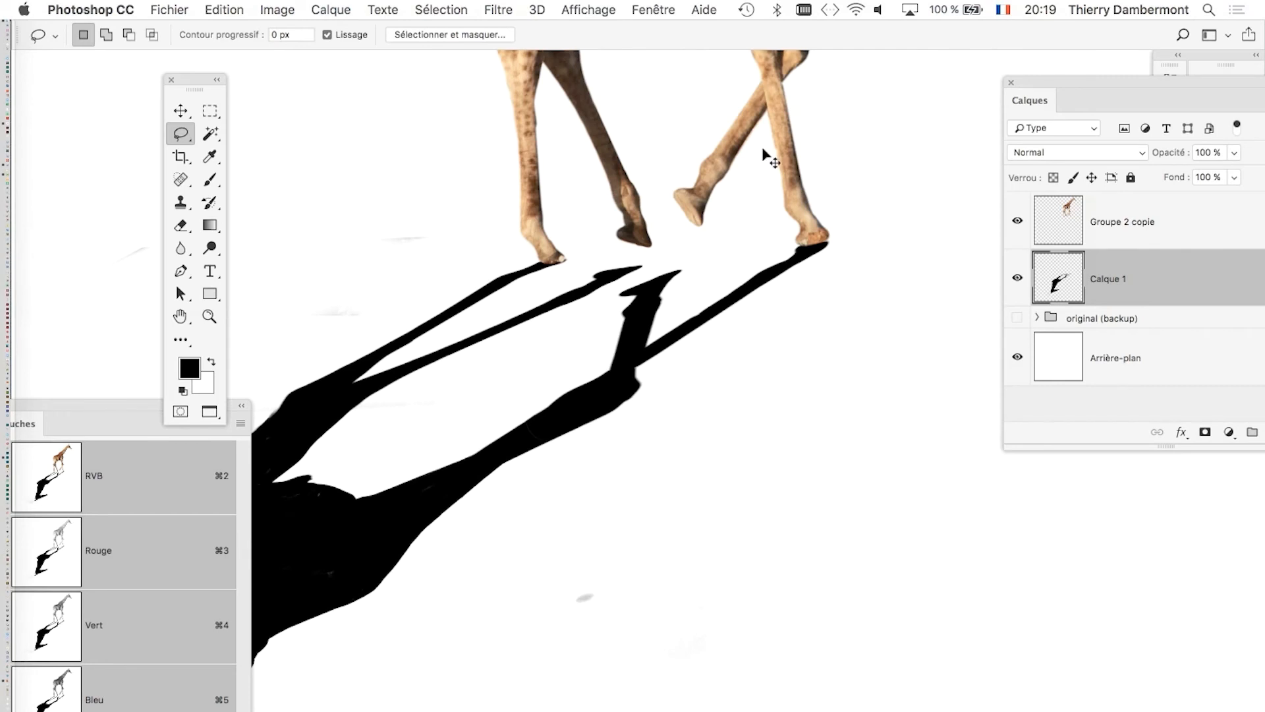
Clear the channels away from the canvas and move the tool palette off the giraffe's shadow.
scroll(642, 435, down, 3)
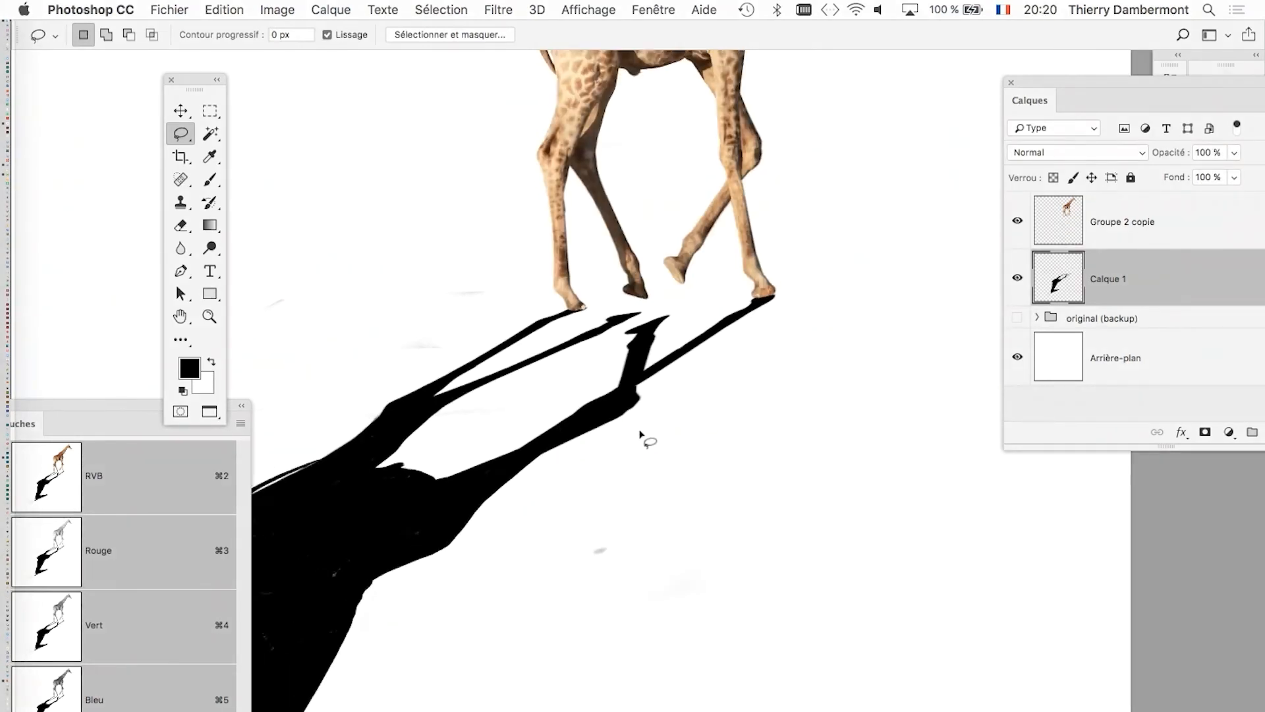
scroll(642, 435, down, 2)
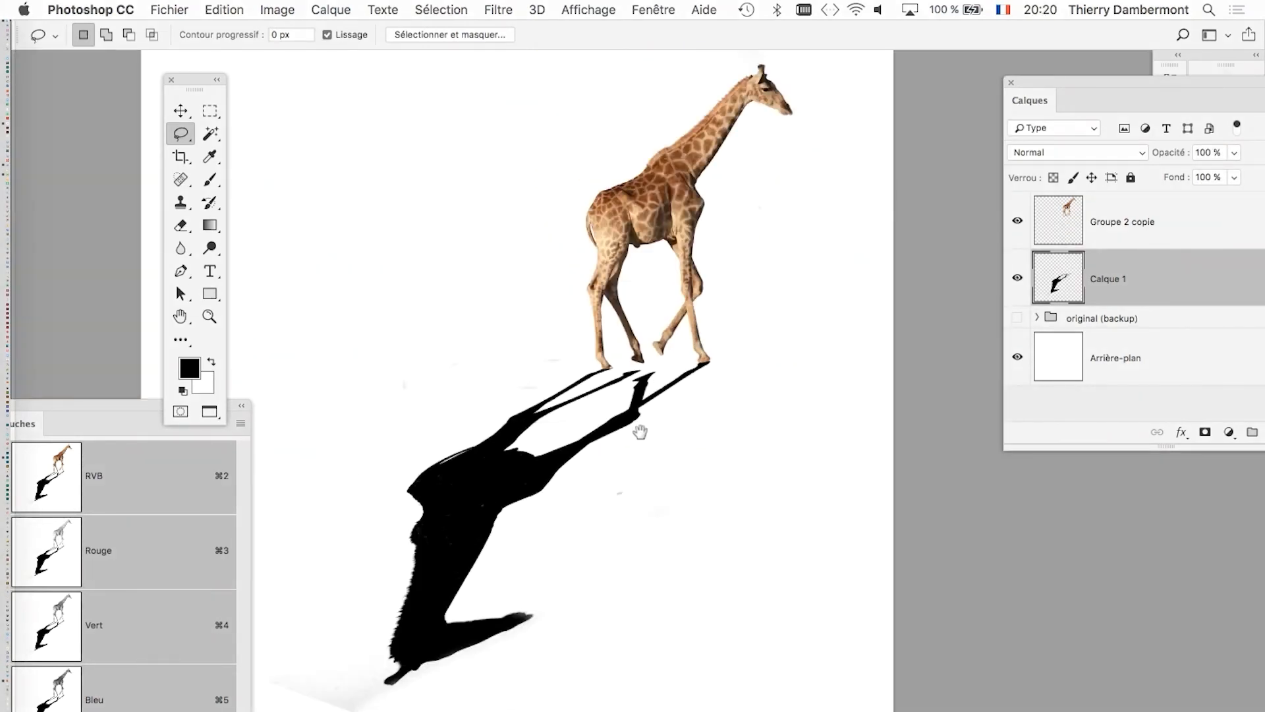
drag(640, 430, 686, 374)
drag(601, 409, 584, 392)
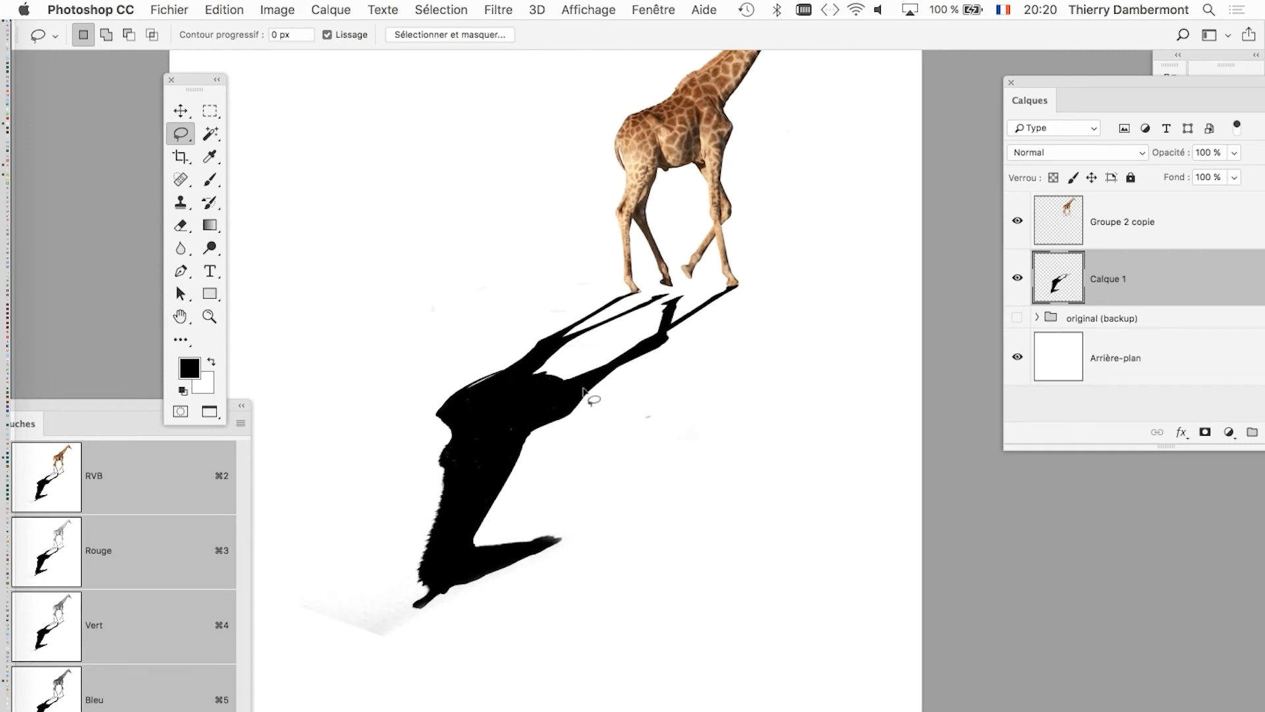
mouse_move(525, 306)
mouse_down()
mouse_move(461, 275)
mouse_move(441, 237)
mouse_move(451, 222)
mouse_up()
drag(116, 406, 654, 480)
click(535, 478)
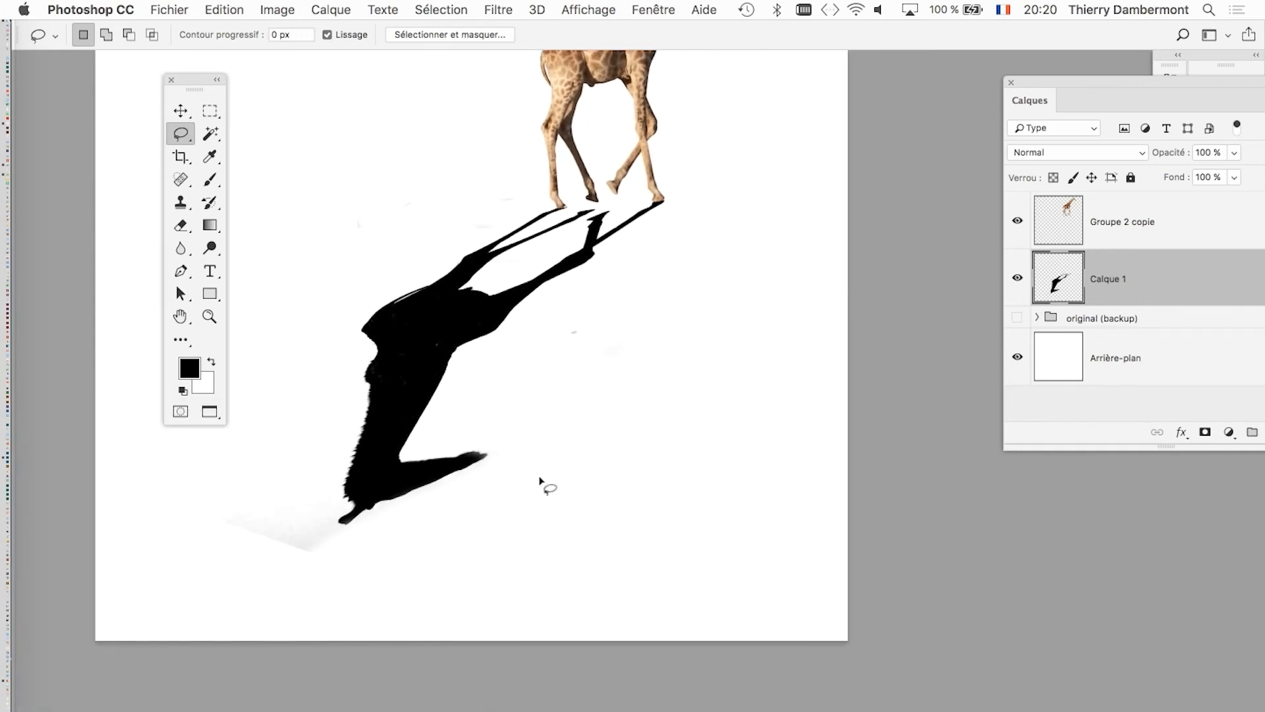
drag(547, 394, 458, 479)
drag(204, 83, 115, 104)
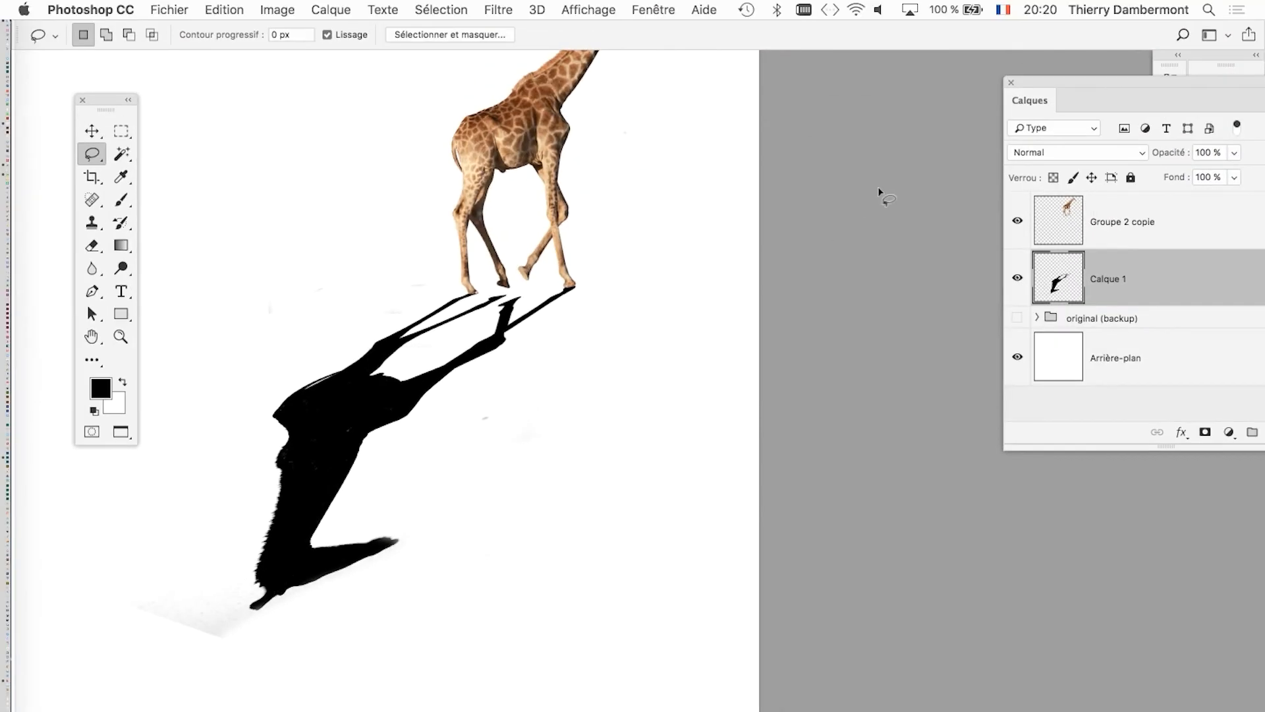
Add a white layer mask to the shadow layer Calque 1 and bring the whole canvas into view.
drag(1032, 80, 785, 95)
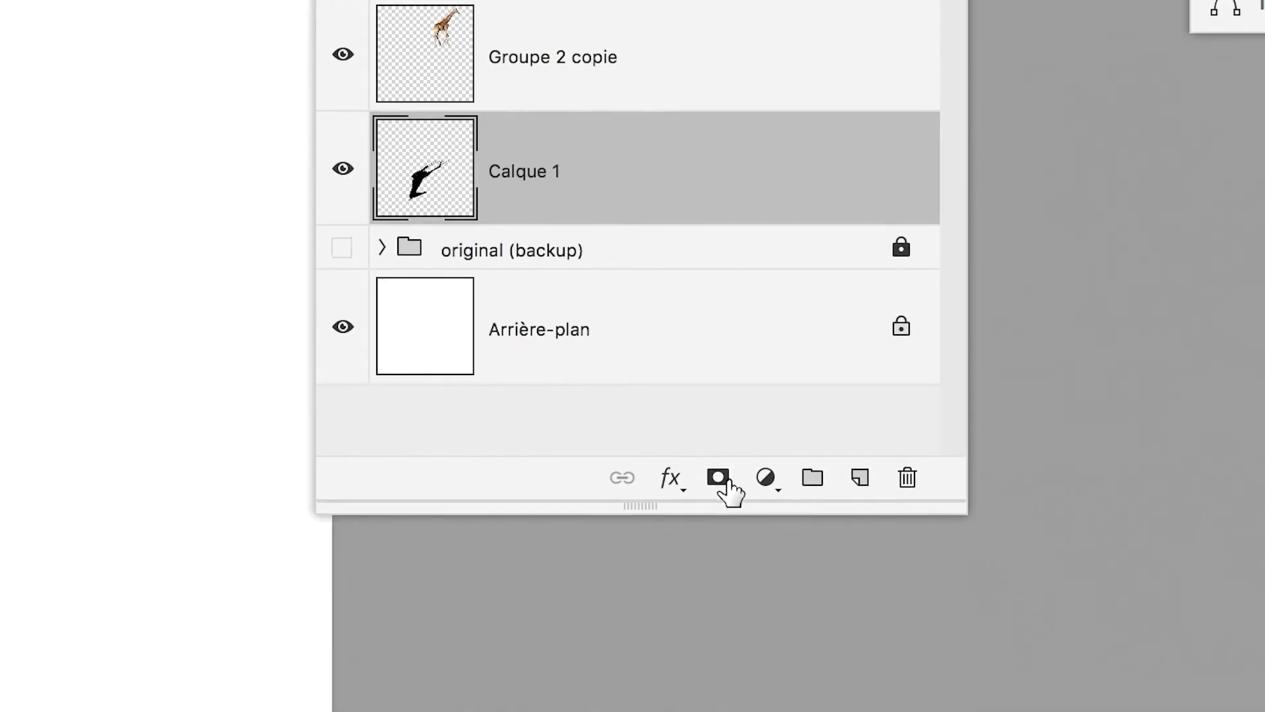
click(858, 705)
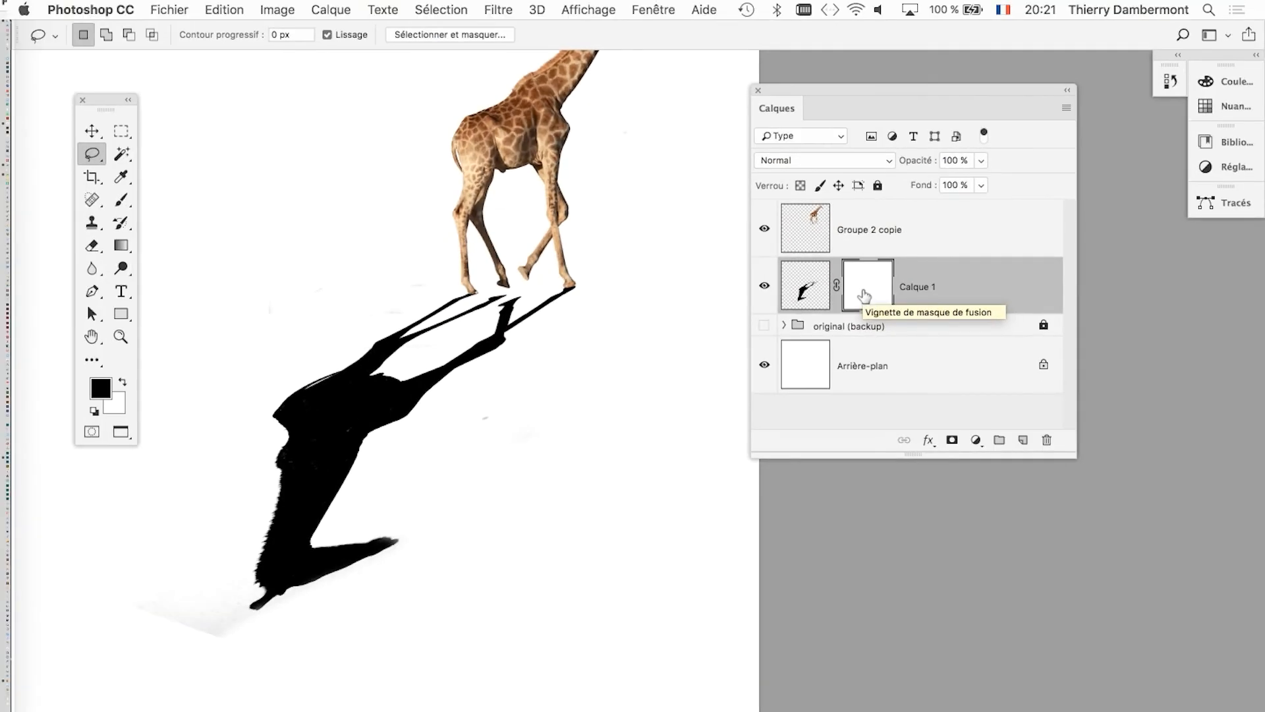
drag(892, 99, 1147, 119)
key(super+minus)
key(super+minus)
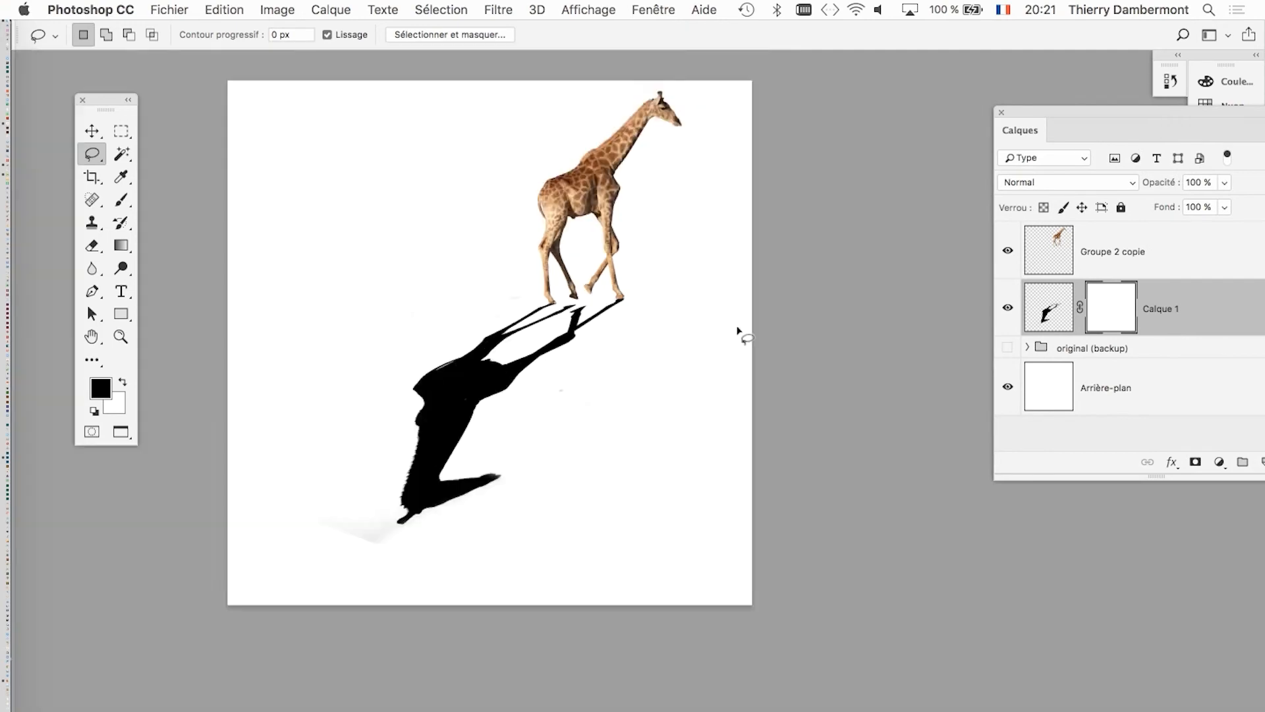
click(121, 199)
drag(629, 314, 859, 320)
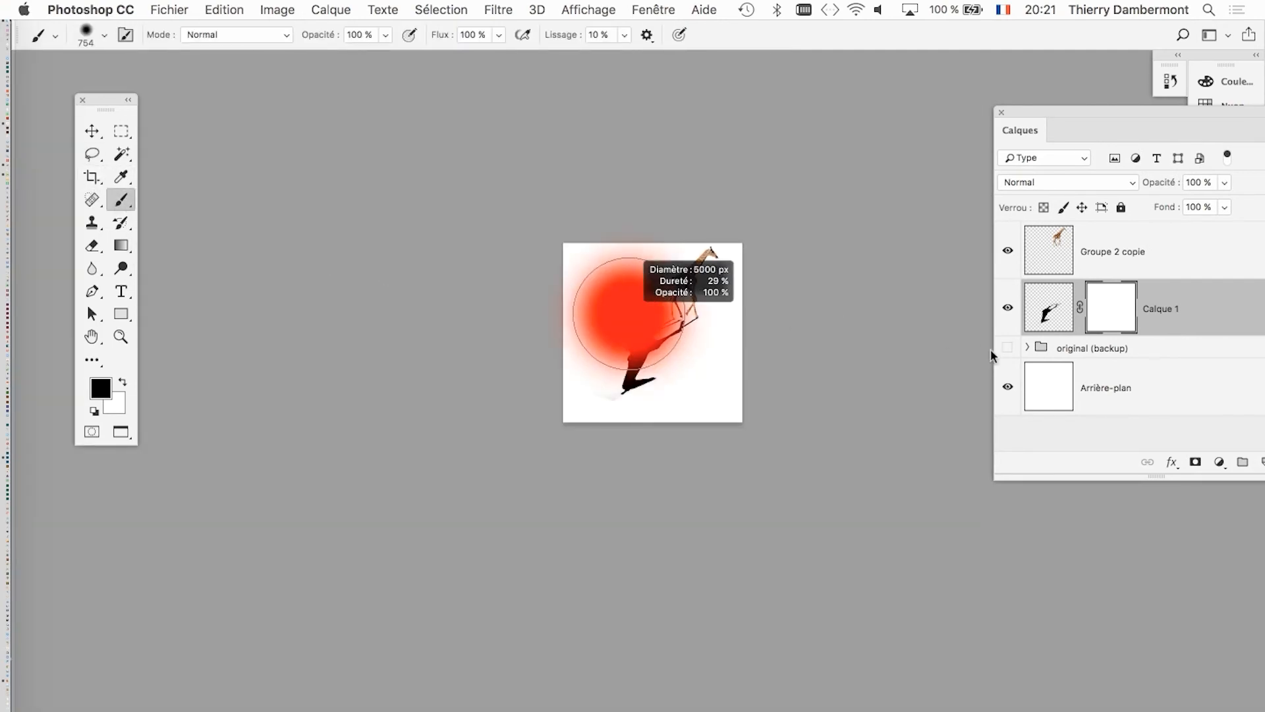
drag(991, 350, 991, 349)
drag(626, 311, 840, 308)
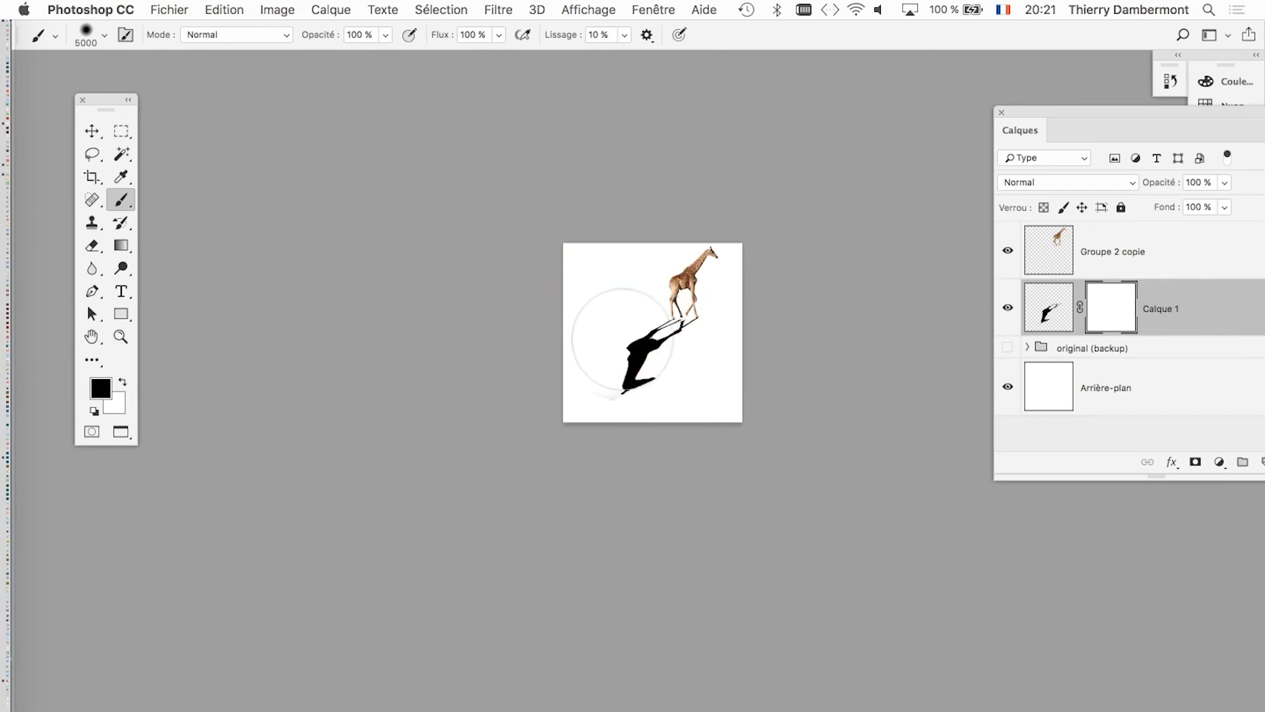
mouse_move(620, 345)
super+mouse_down()
mouse_move(663, 309)
mouse_move(479, 394)
super+mouse_up()
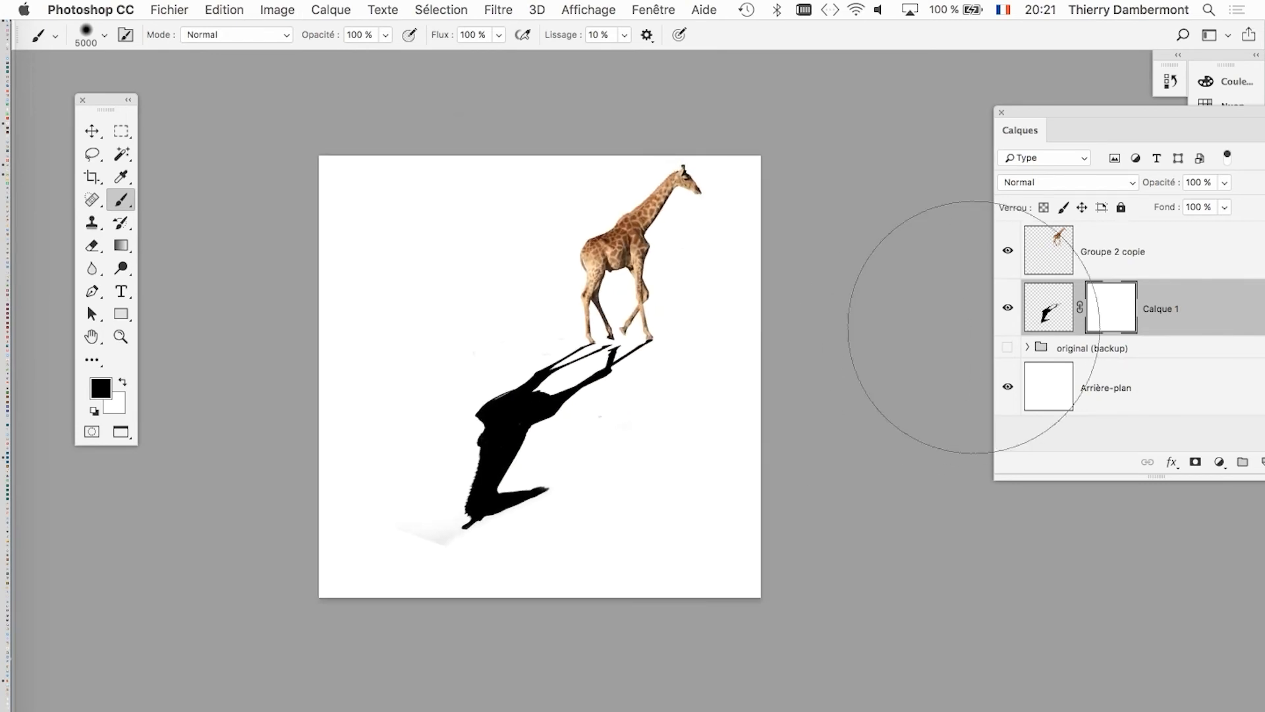
Reposition the Calques panel and the tool palette beside the canvas, and choose the Gradient tool (Outil Dégradé).
drag(1029, 129, 862, 133)
mouse_move(458, 346)
ctrl+alt+mouse_down()
mouse_move(395, 365)
mouse_move(147, 376)
mouse_move(178, 375)
ctrl+alt+mouse_up()
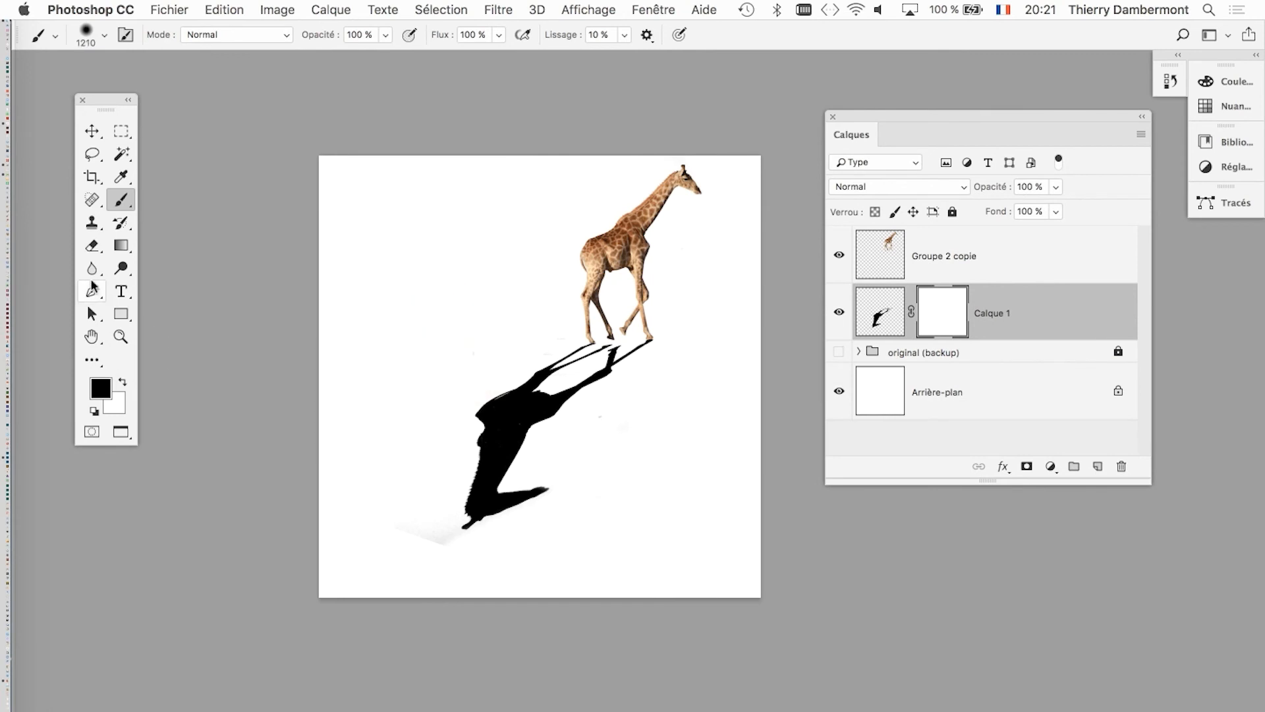
click(129, 245)
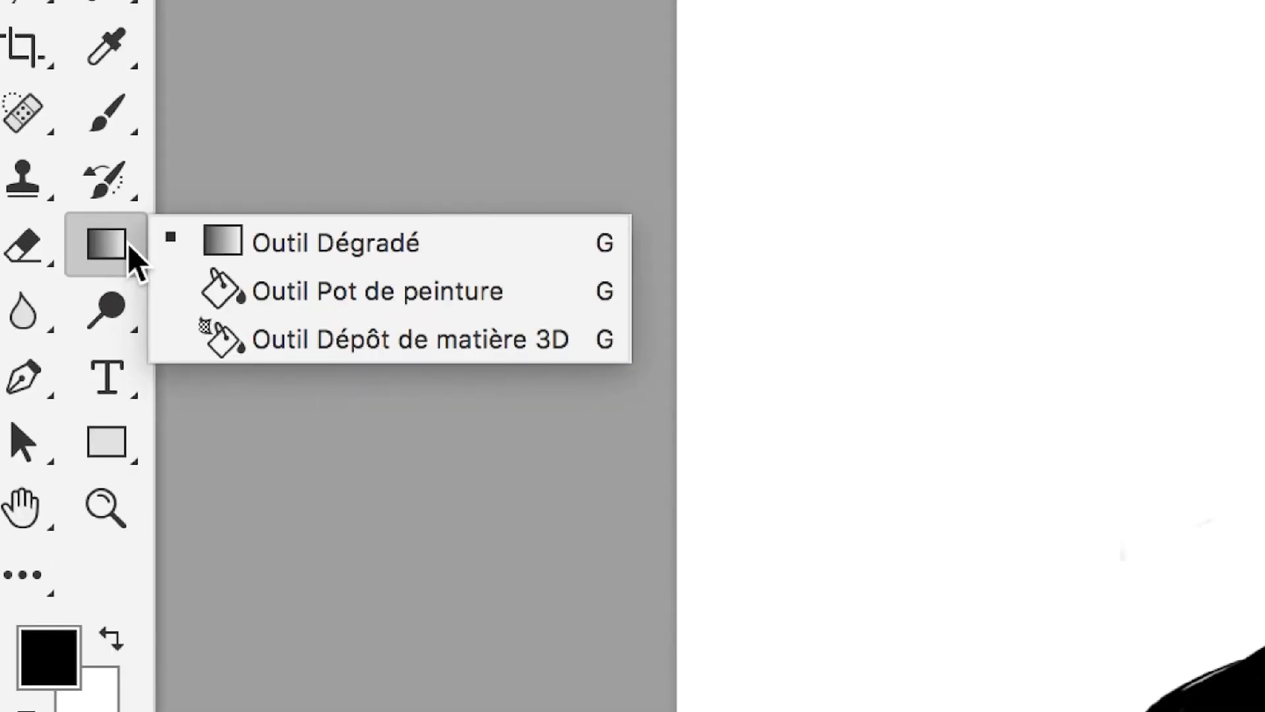
click(209, 244)
click(120, 250)
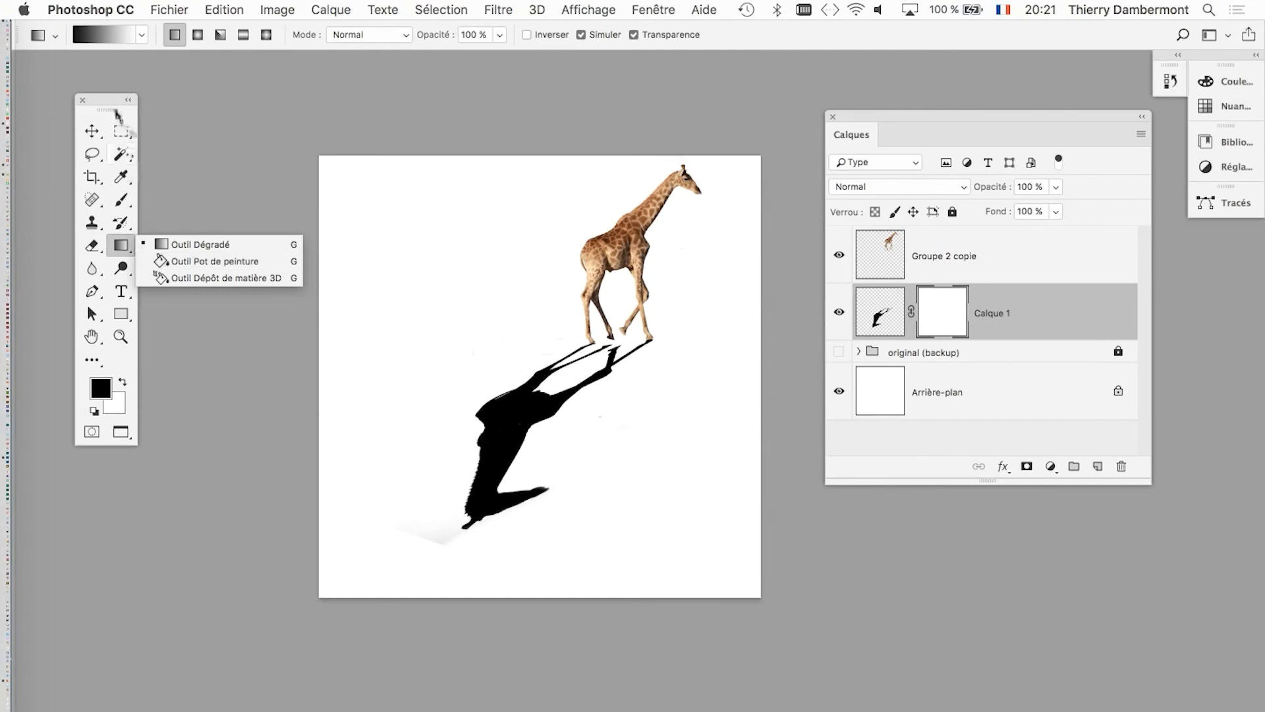
drag(116, 110, 266, 186)
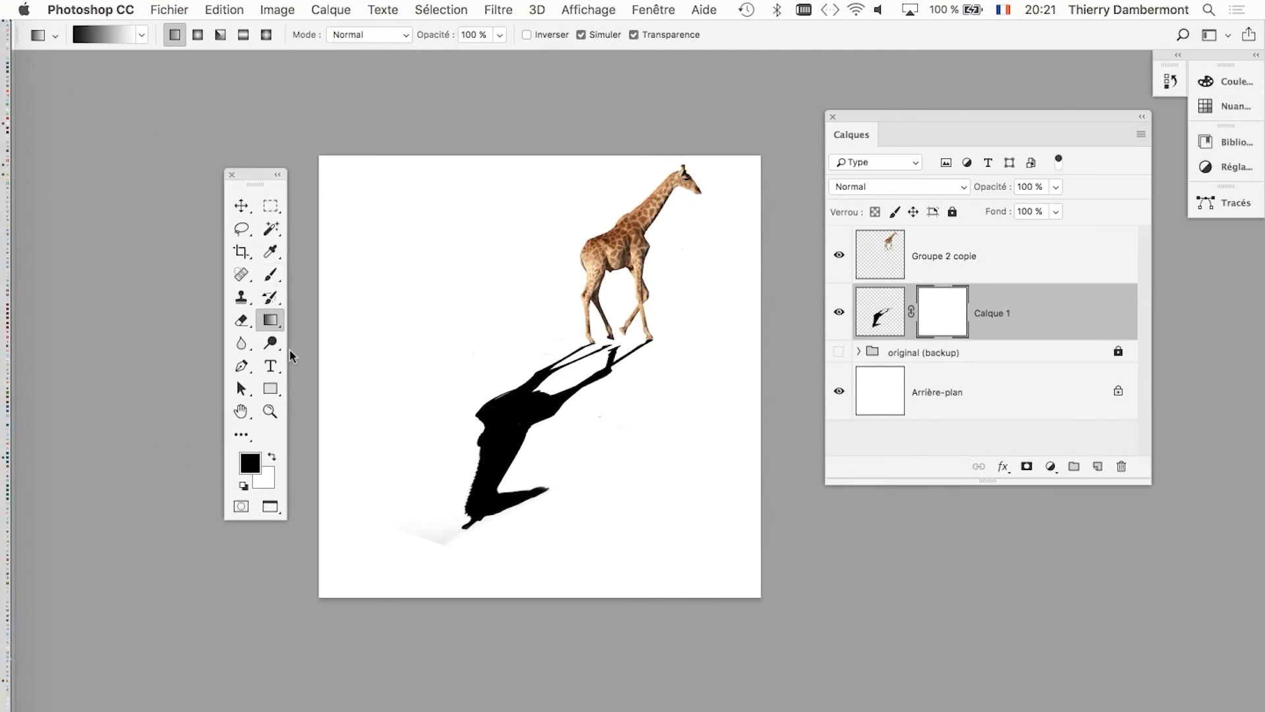
mouse_move(271, 321)
mouse_down()
mouse_move(297, 337)
mouse_move(278, 333)
mouse_move(316, 311)
mouse_up()
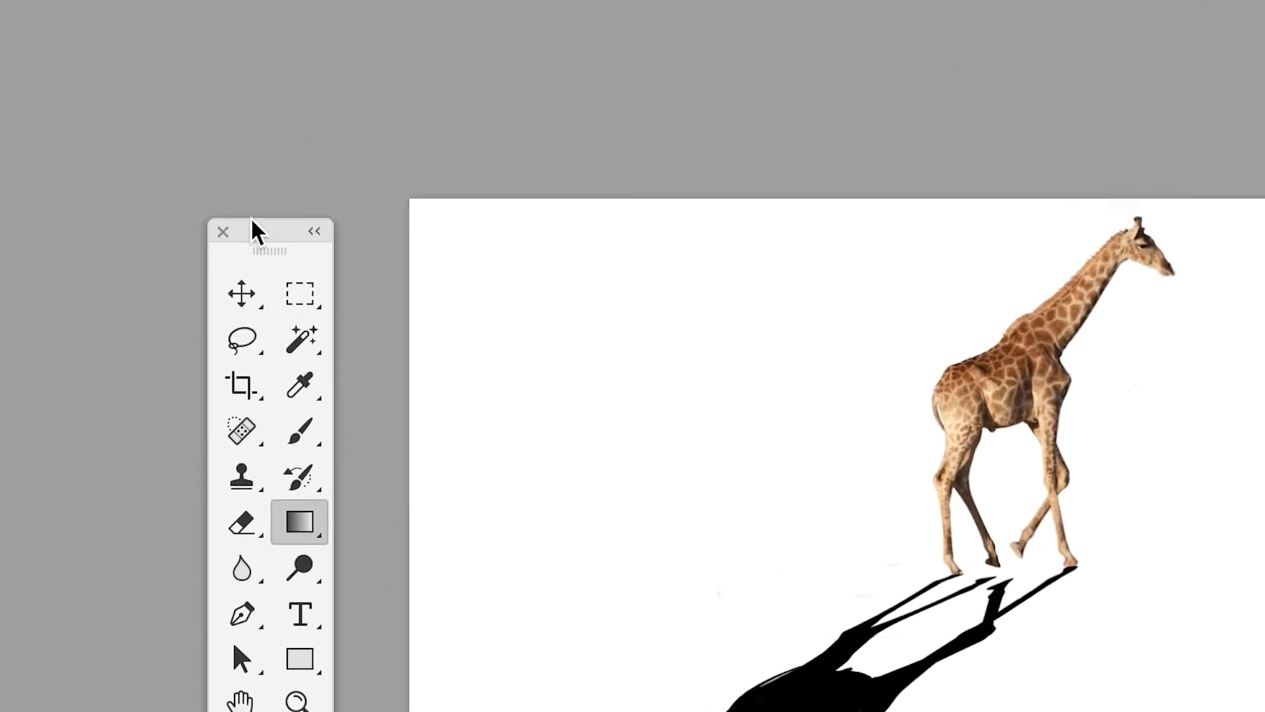
drag(258, 224, 146, 108)
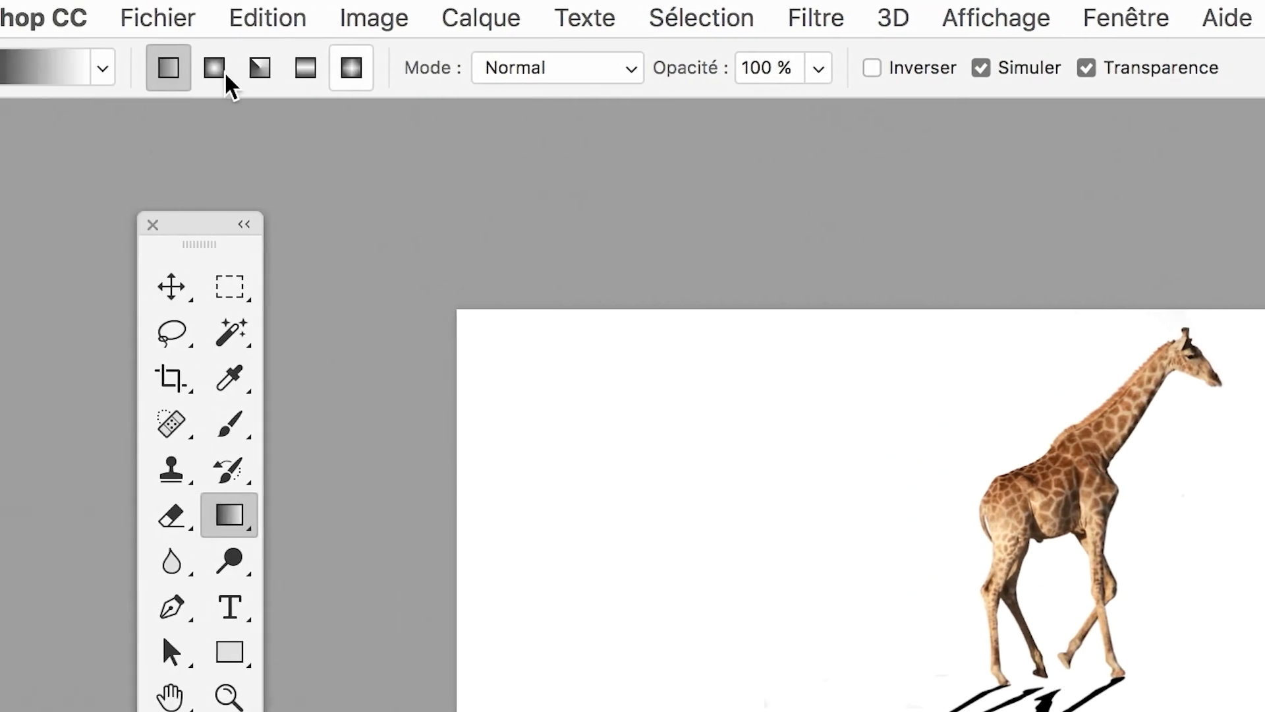
Examine the available gradient presets and the gradient editor for the Noir, blanc gradient, closing both without changes.
click(103, 68)
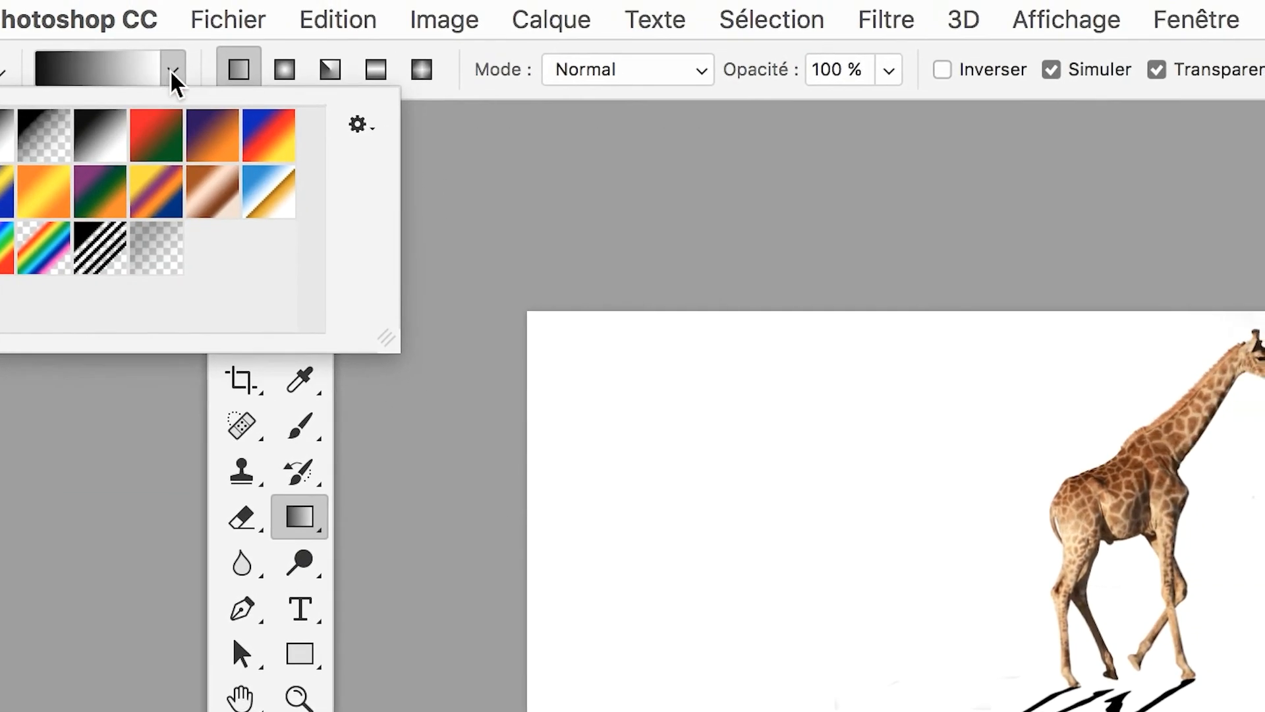
click(173, 71)
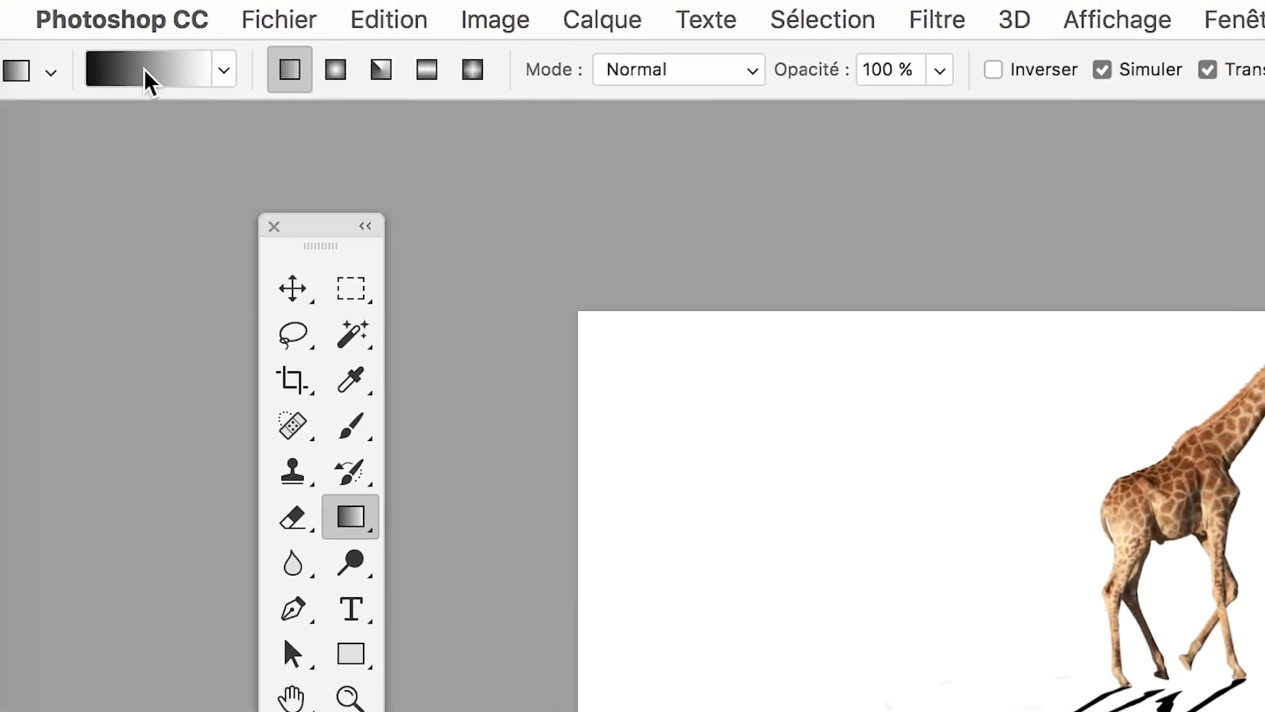
click(146, 72)
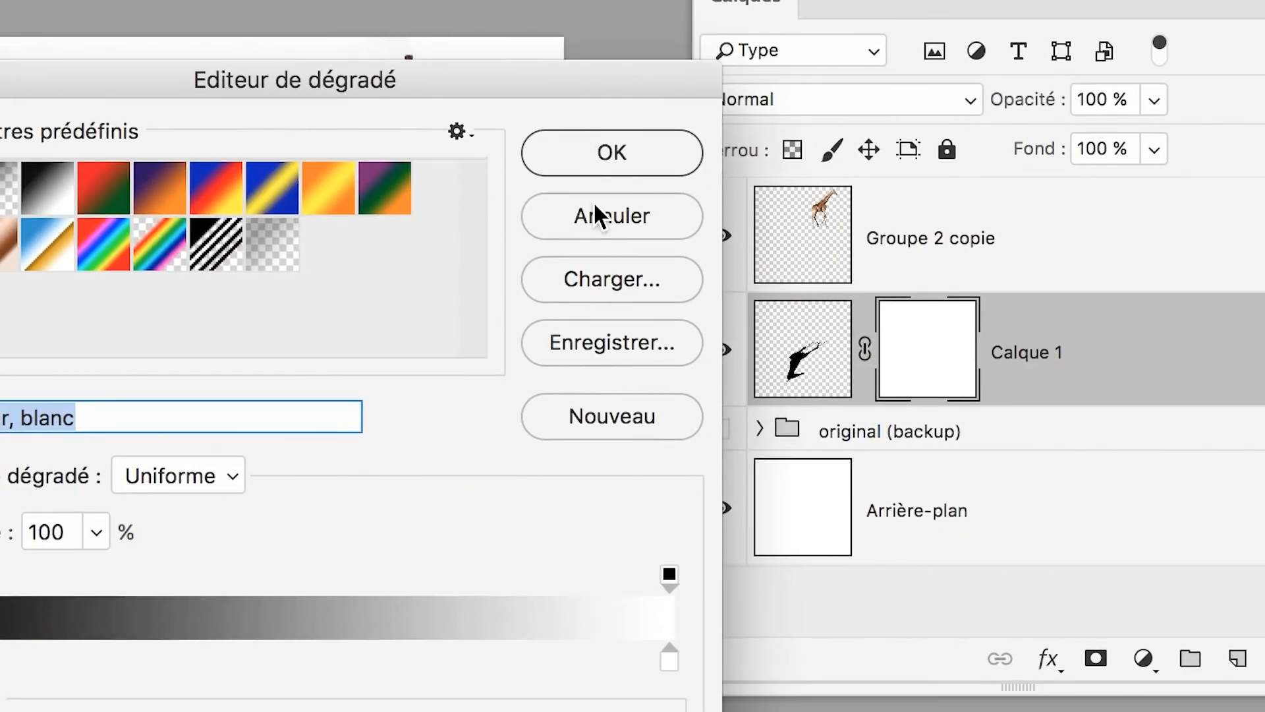
click(597, 212)
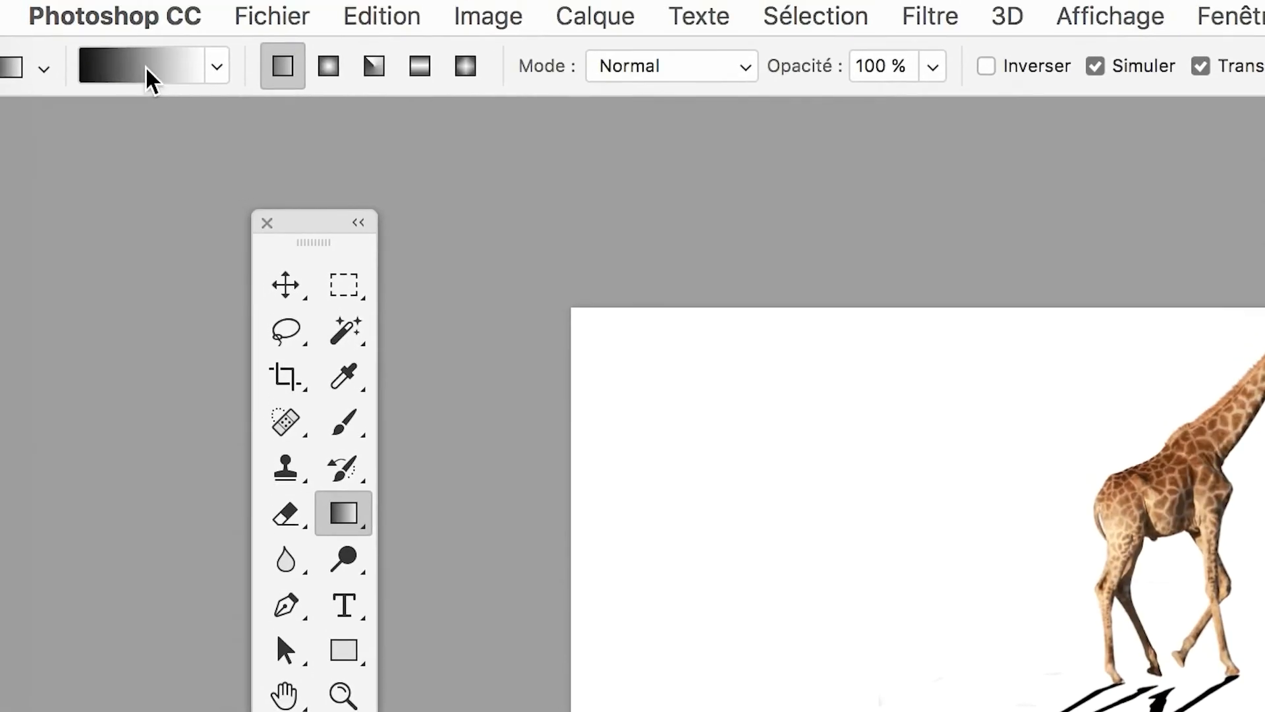
click(145, 71)
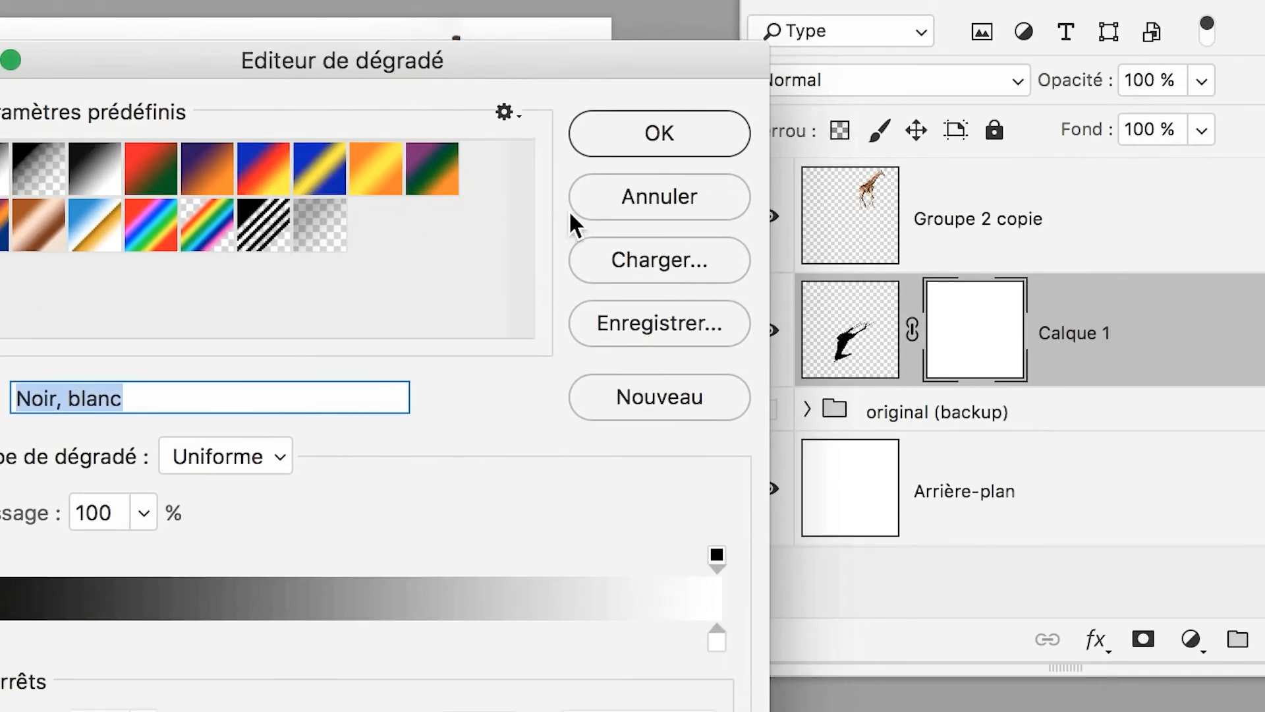
click(587, 212)
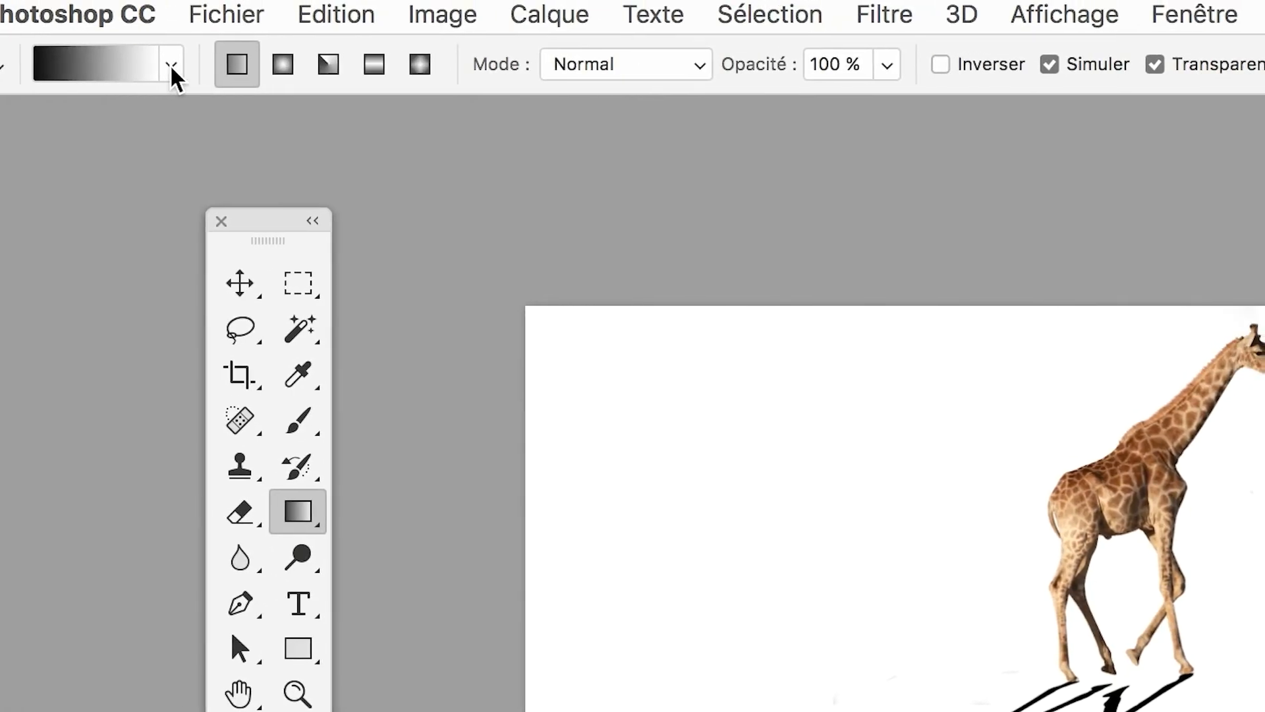
Choose the Noir, blanc gradient preset and make the layer mask of Calque 1 the target.
click(172, 69)
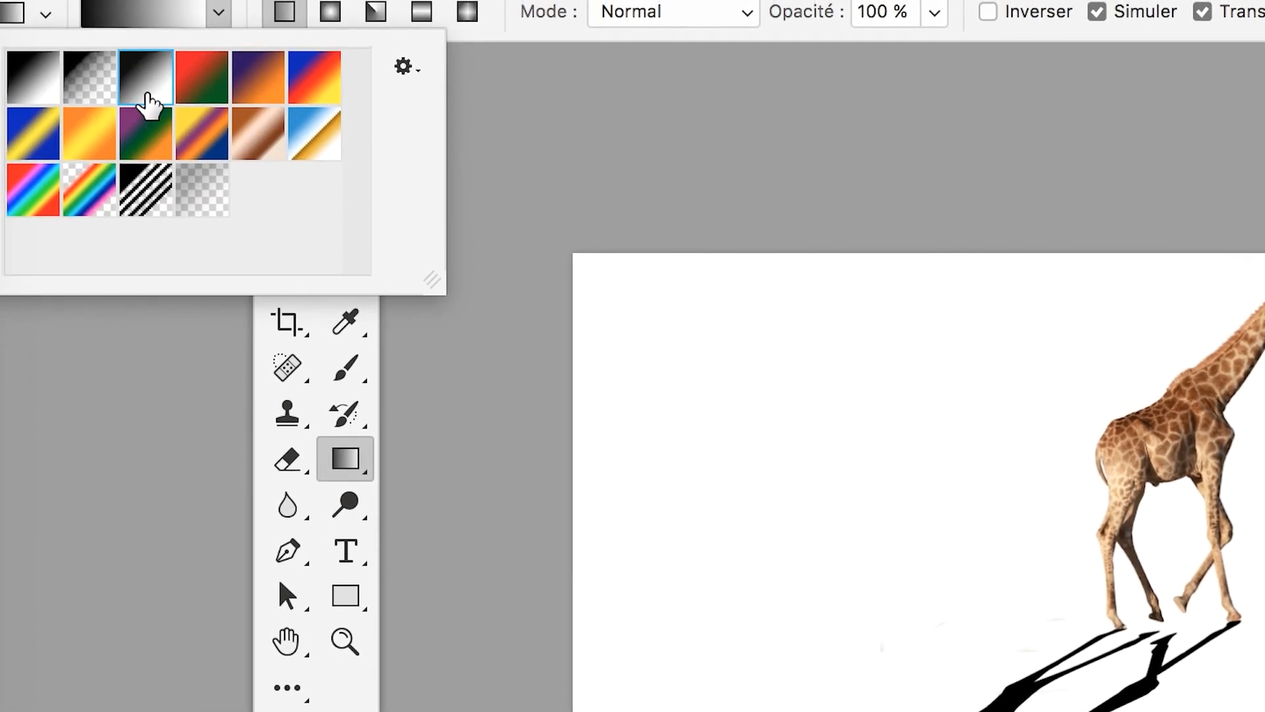
click(46, 97)
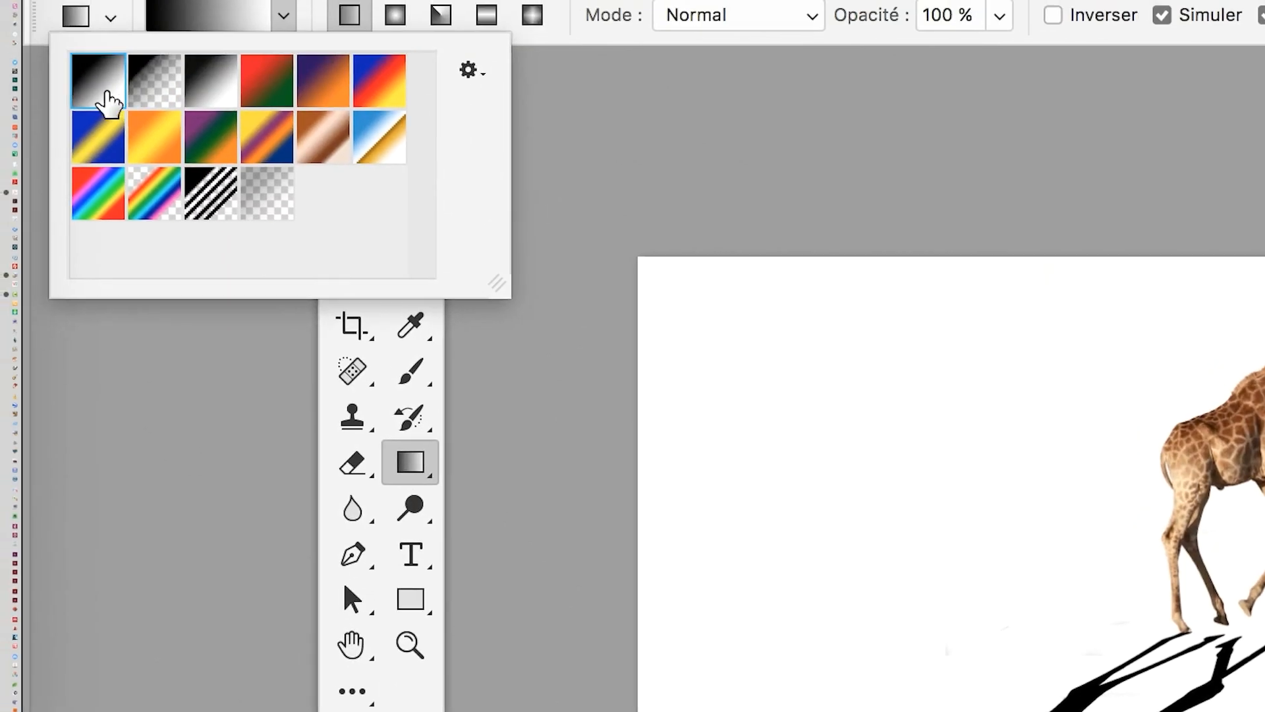
click(210, 101)
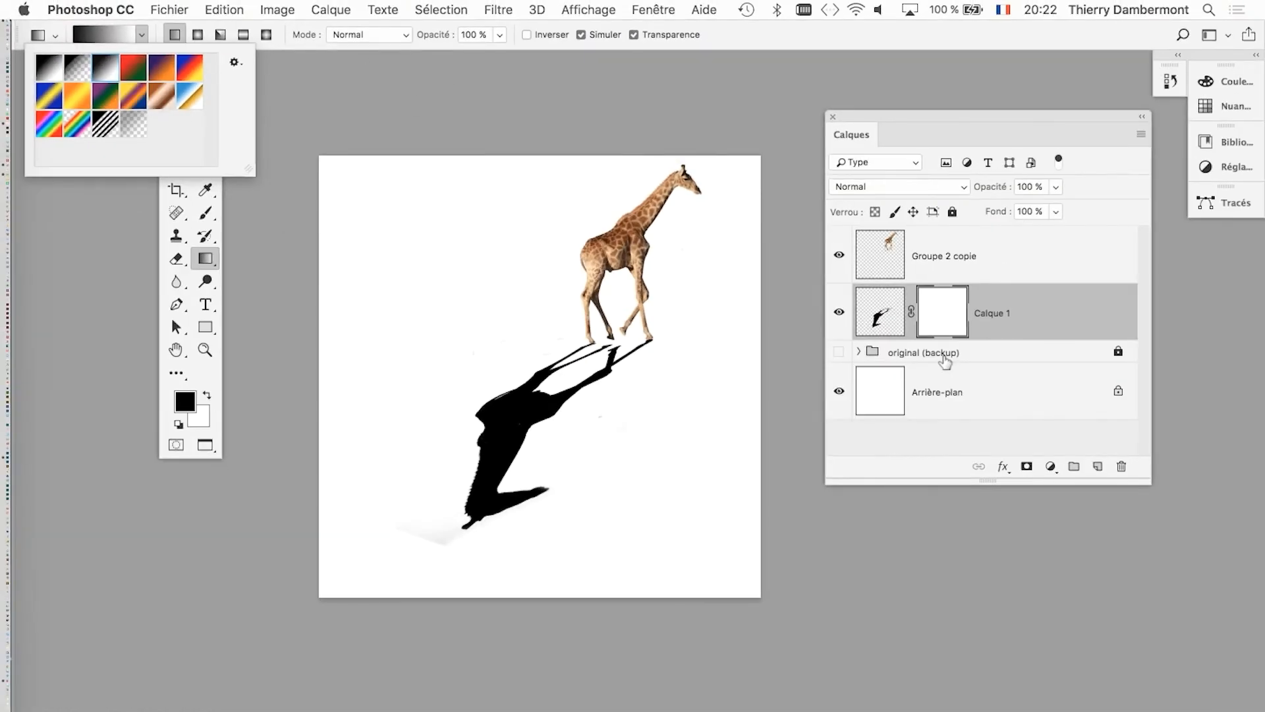
click(963, 330)
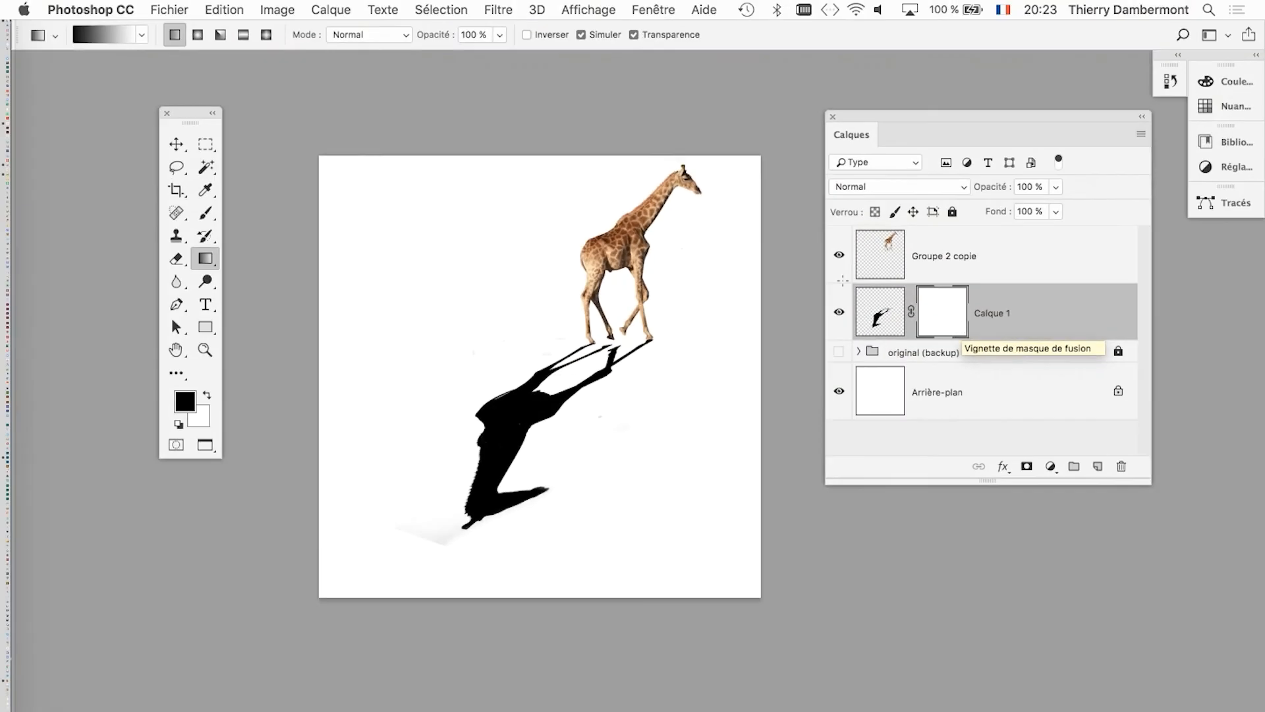
Try linear black-to-white gradients of different lengths and directions on Calque 1's mask to fade the shadow toward its head.
drag(494, 529, 451, 565)
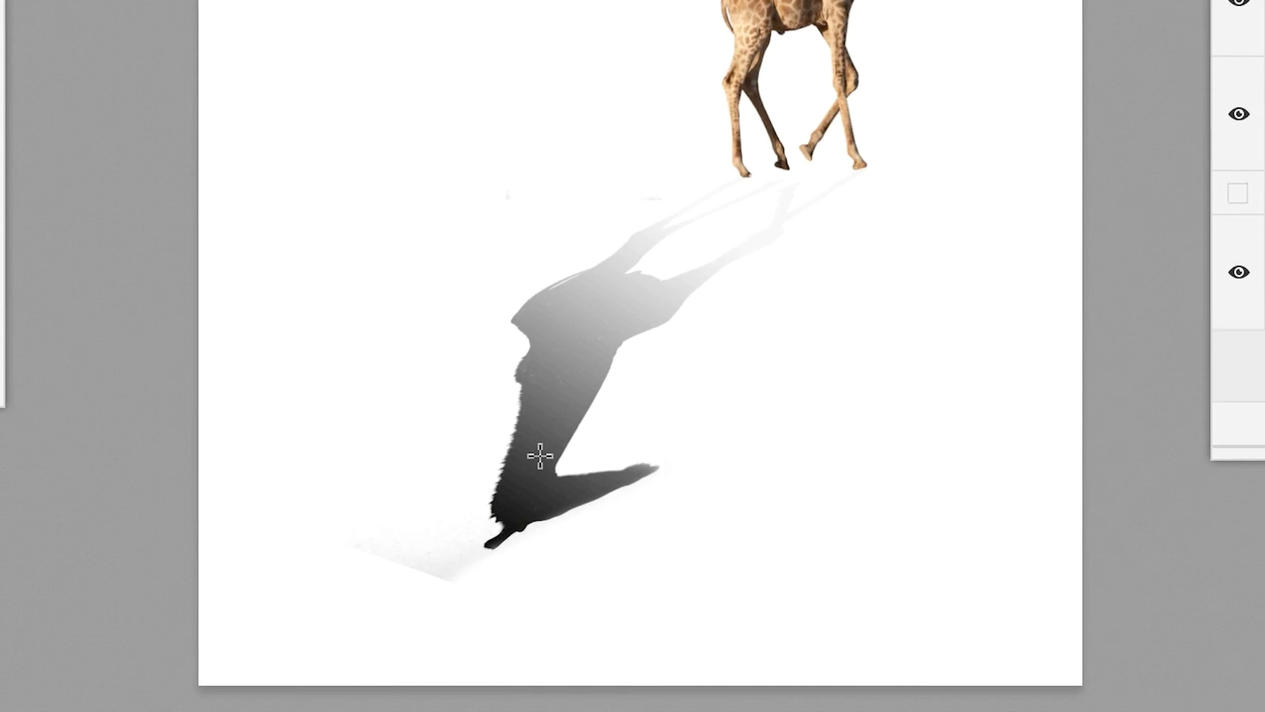
drag(537, 452, 633, 363)
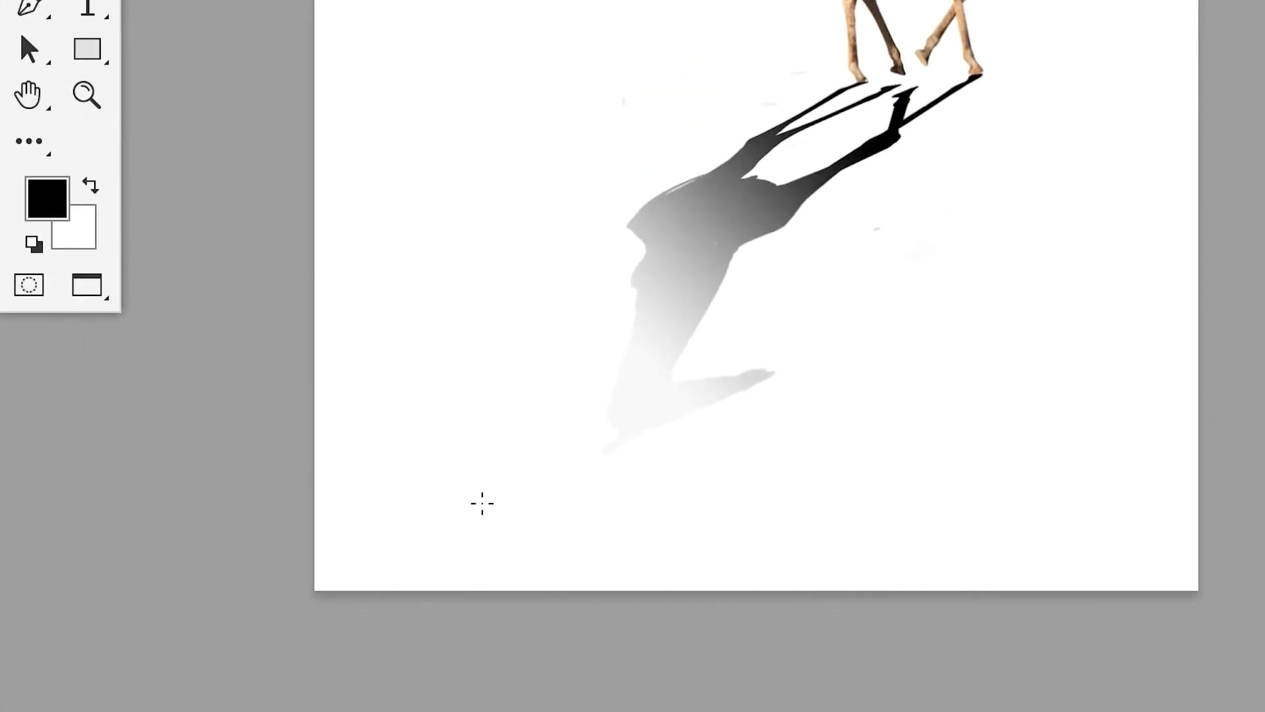
drag(361, 647, 545, 433)
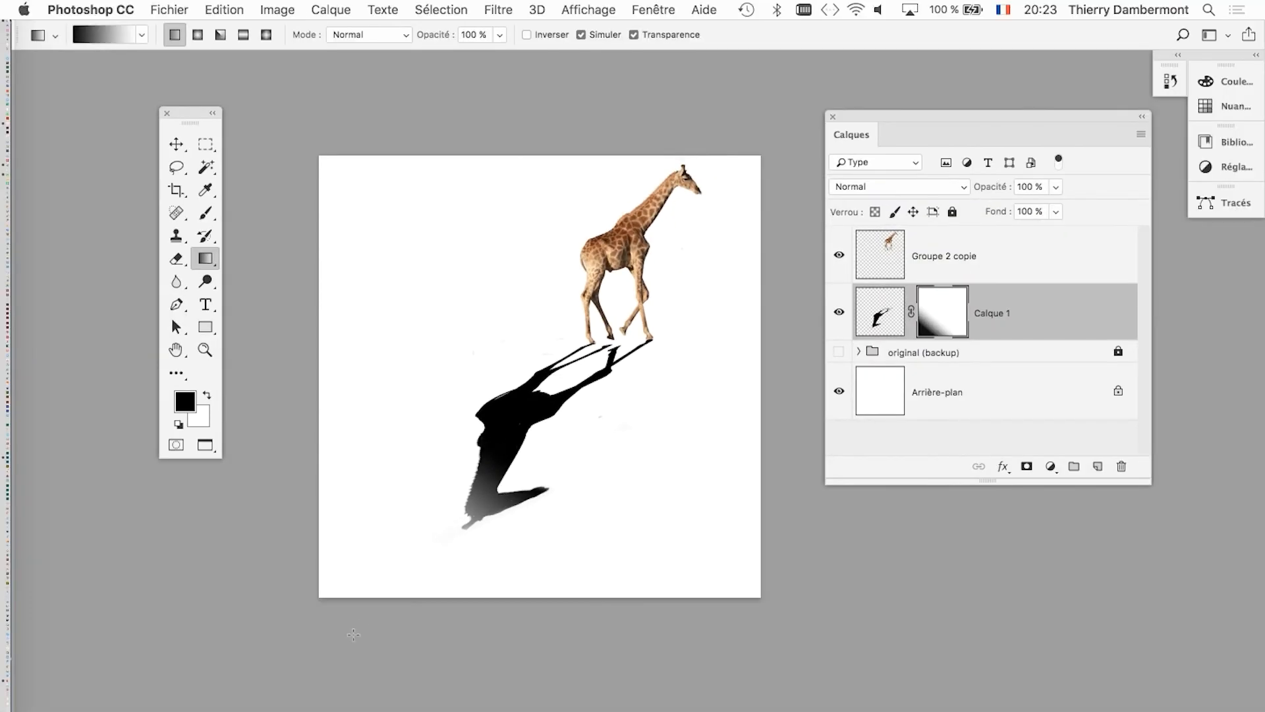
drag(302, 621, 557, 356)
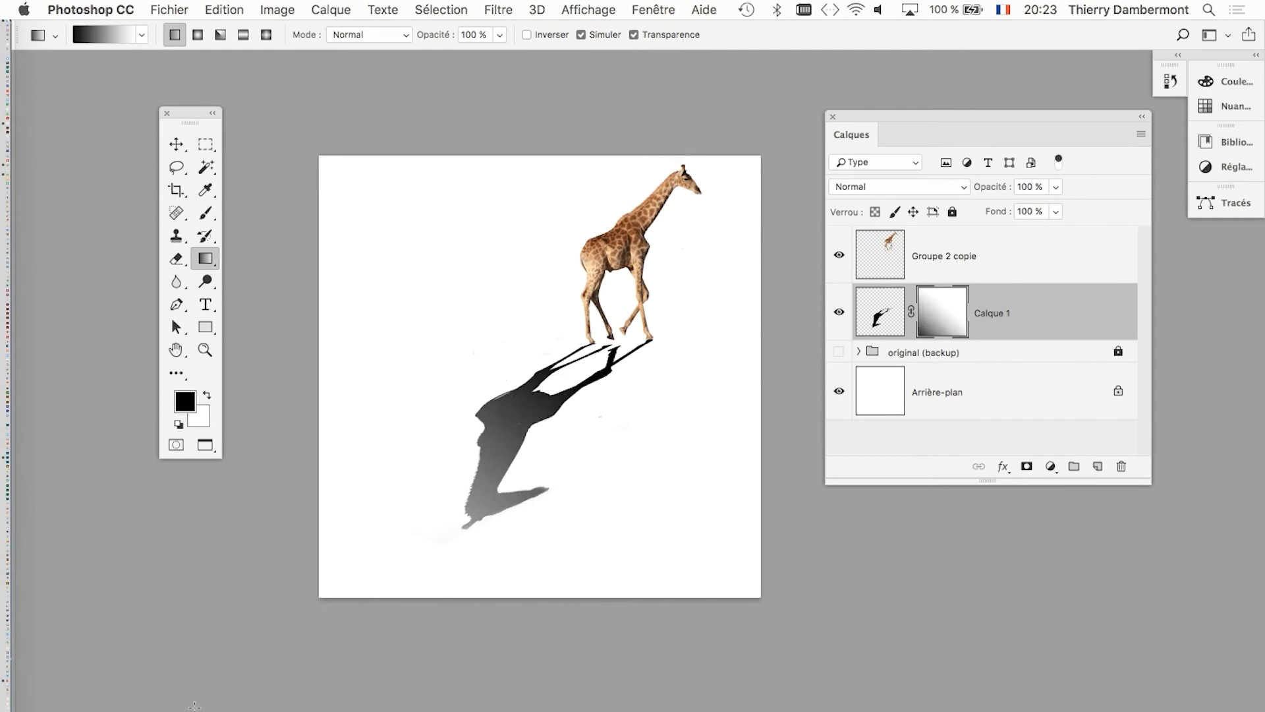
drag(397, 539, 571, 343)
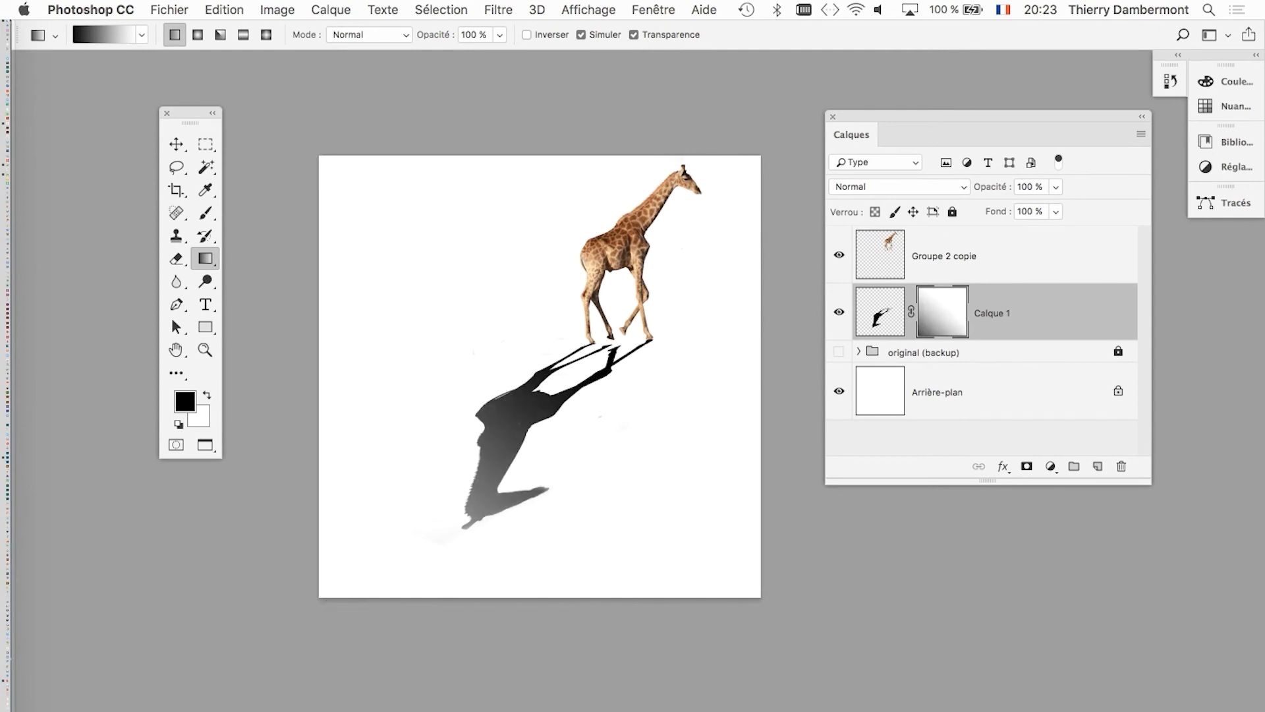
drag(479, 498, 516, 482)
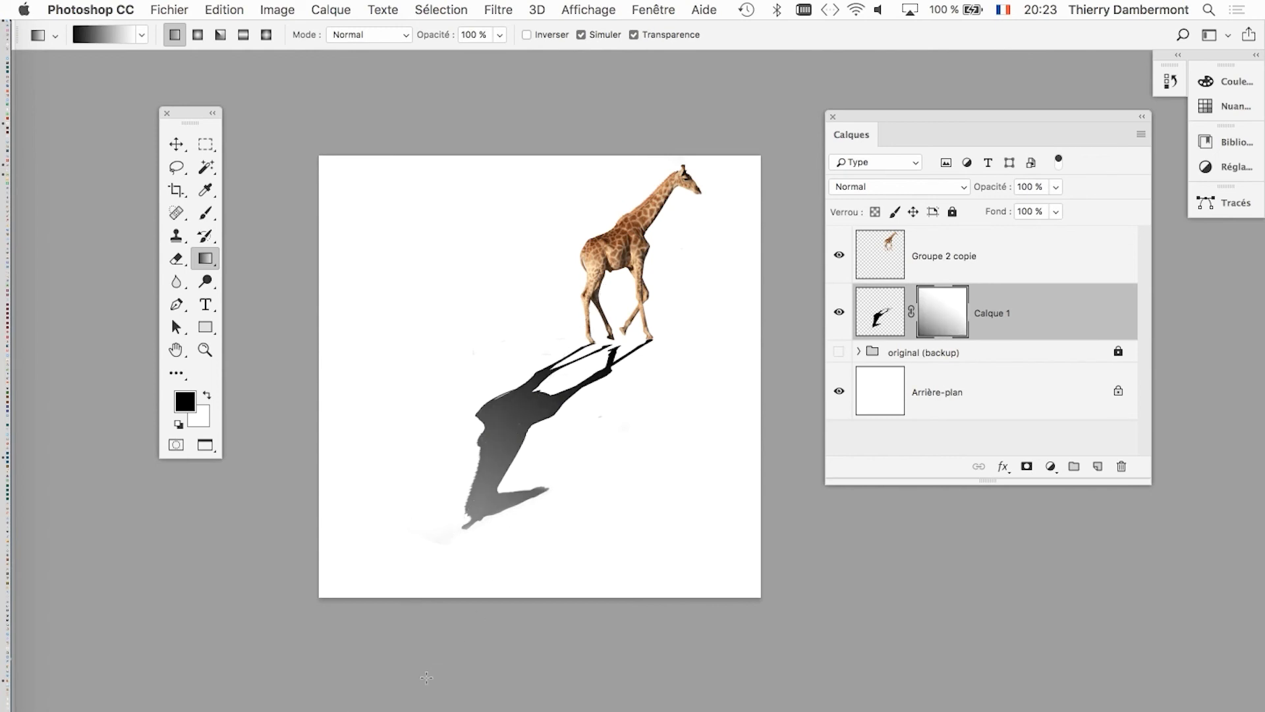
drag(427, 678, 657, 288)
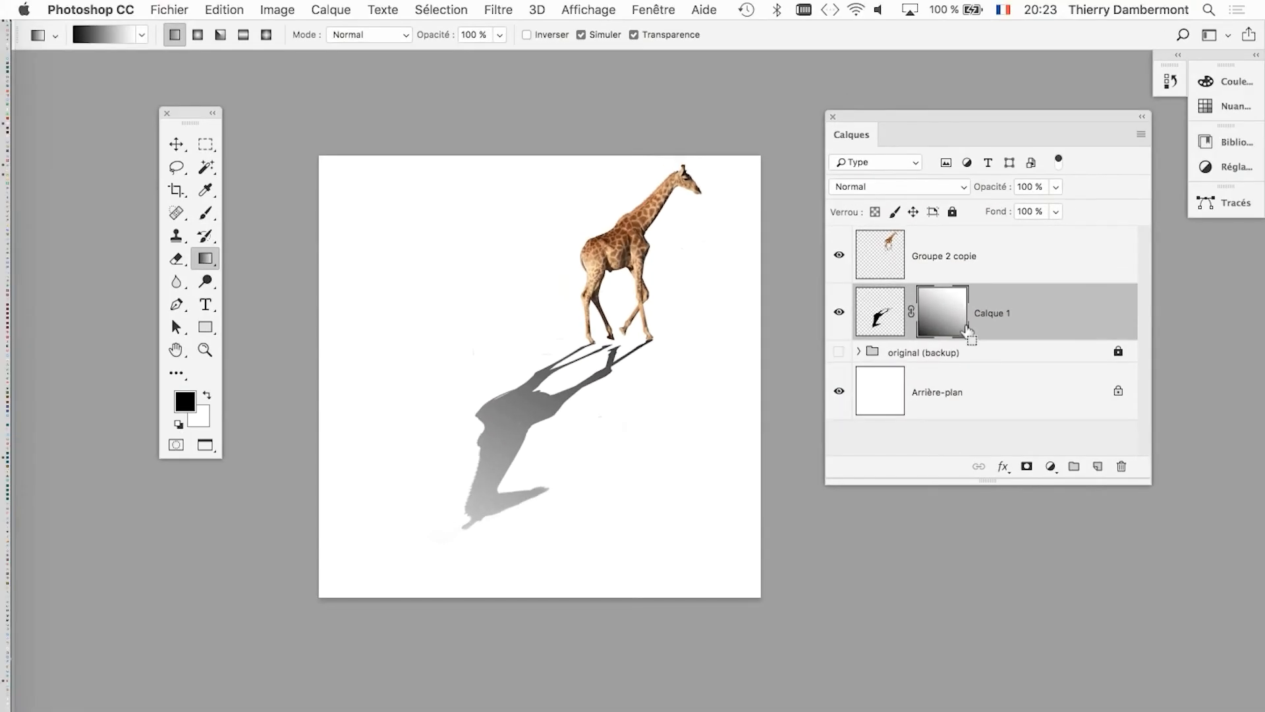
Delete the gradient layer mask from Calque 1 without applying it to the shadow.
scroll(494, 461, up, 2)
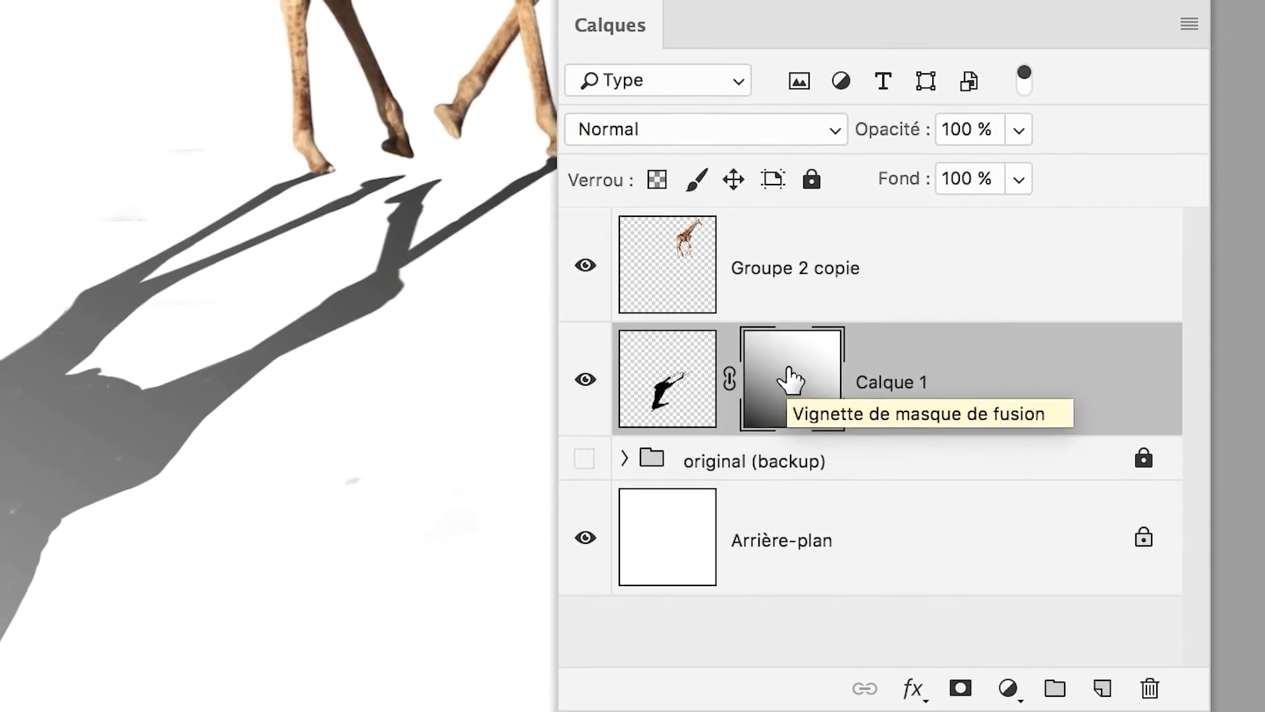
drag(886, 388, 1198, 681)
drag(937, 471, 976, 484)
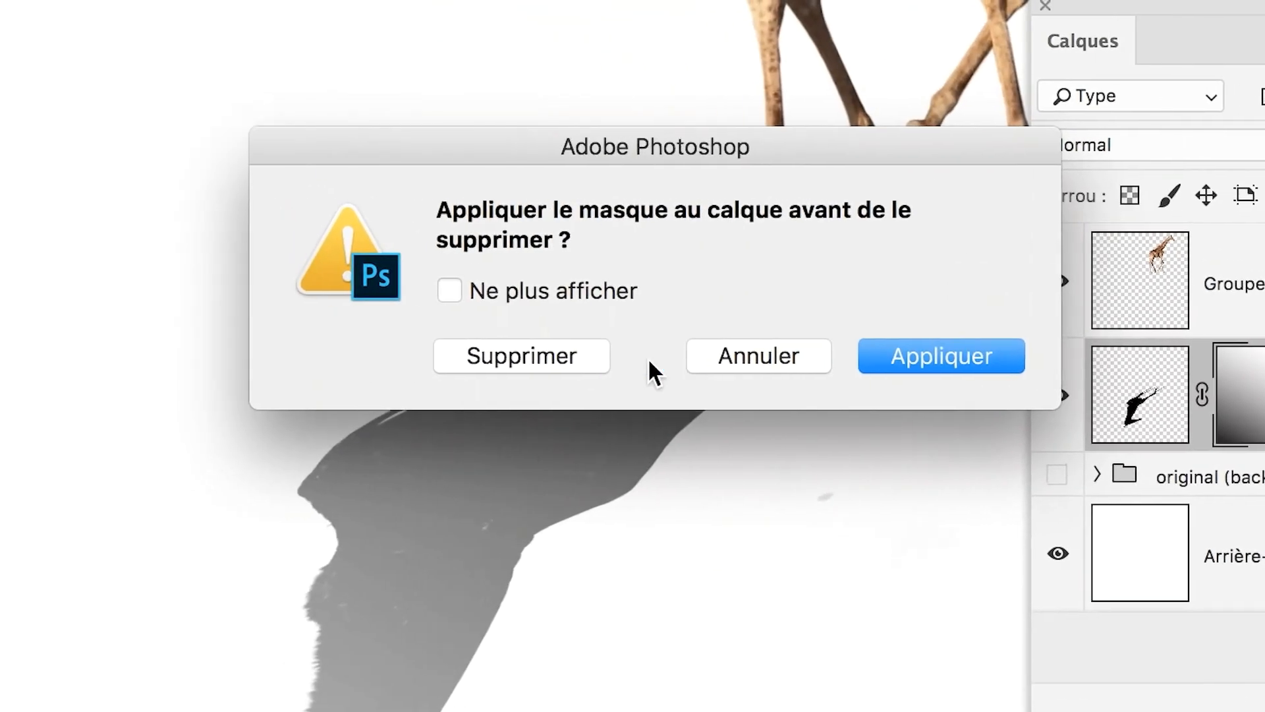
click(574, 359)
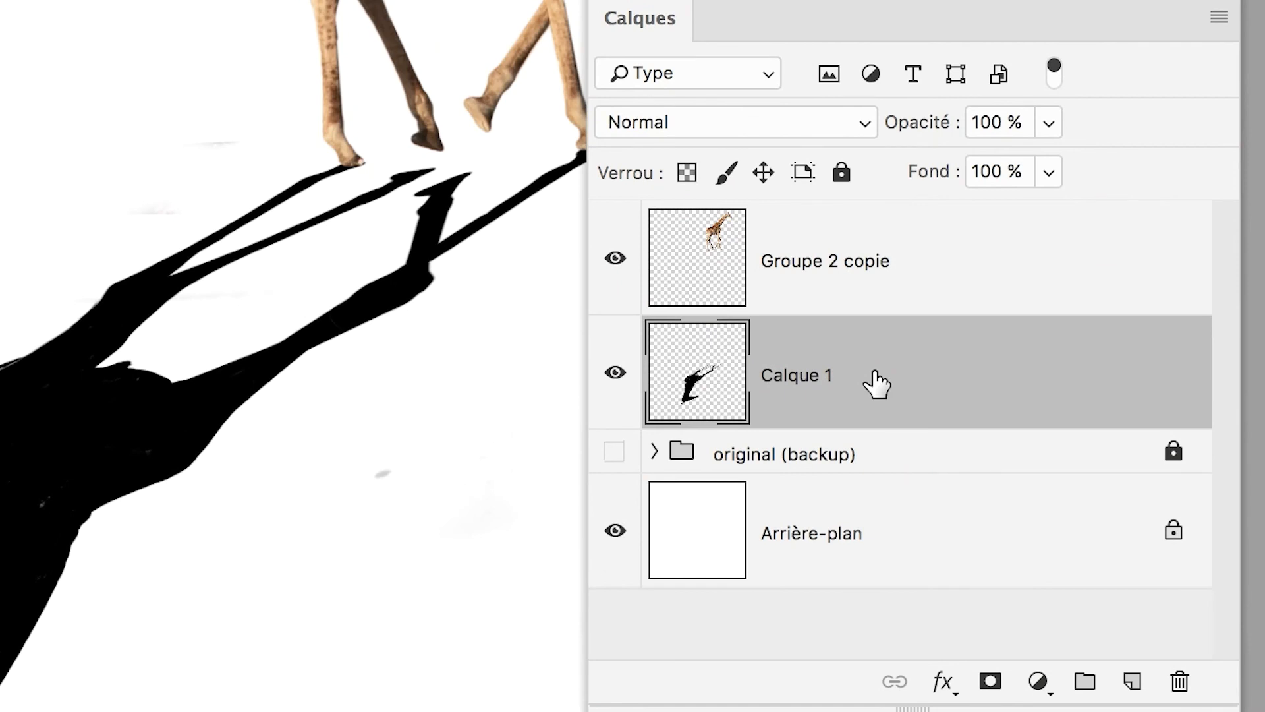
Convert the shadow layer Calque 1 to a smart object and add a white layer mask to it.
right_click(876, 376)
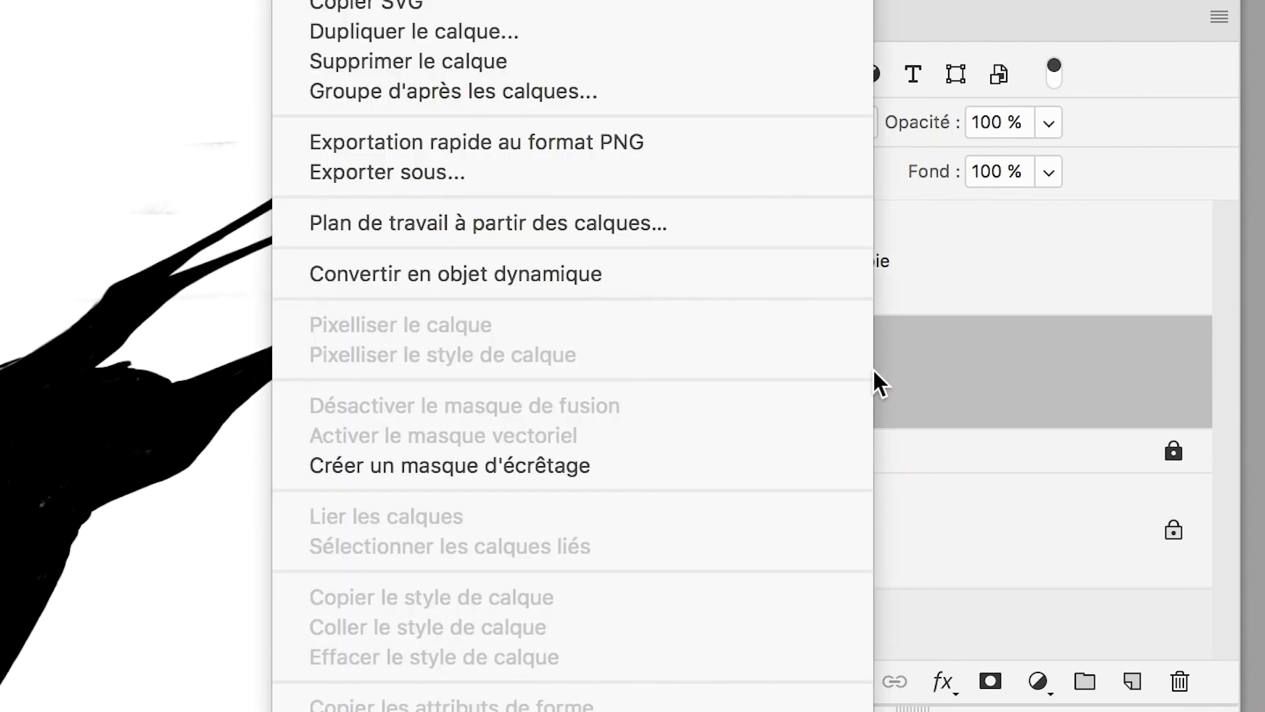
click(854, 337)
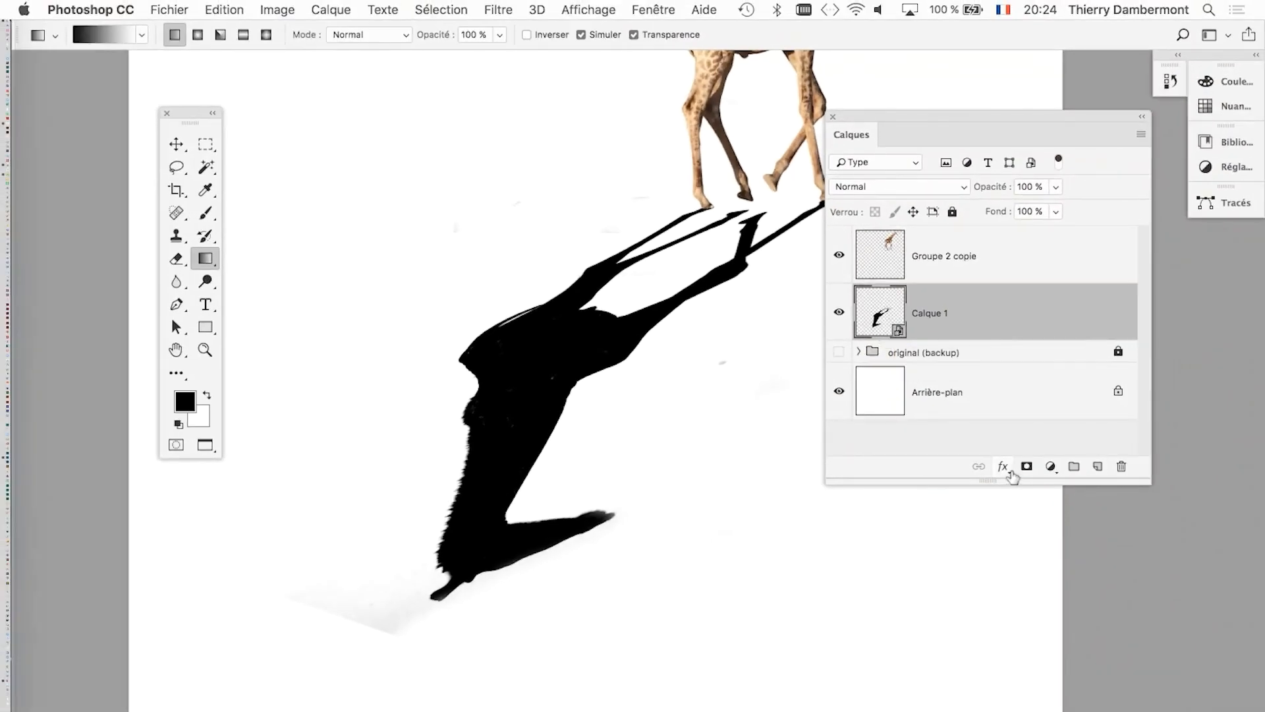
click(1026, 466)
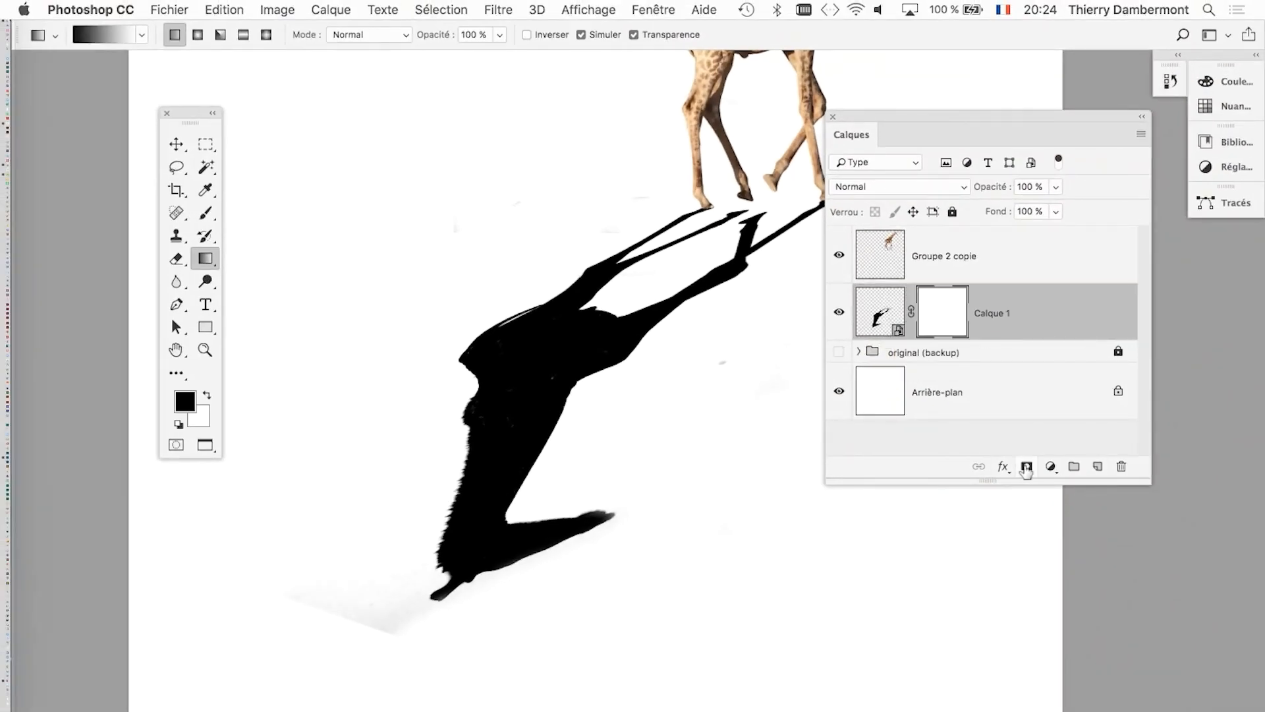
Fade the shadow with a linear black-to-white gradient on Calque 1's mask, from beyond the shadow's head toward the giraffe's hooves.
drag(390, 564, 596, 300)
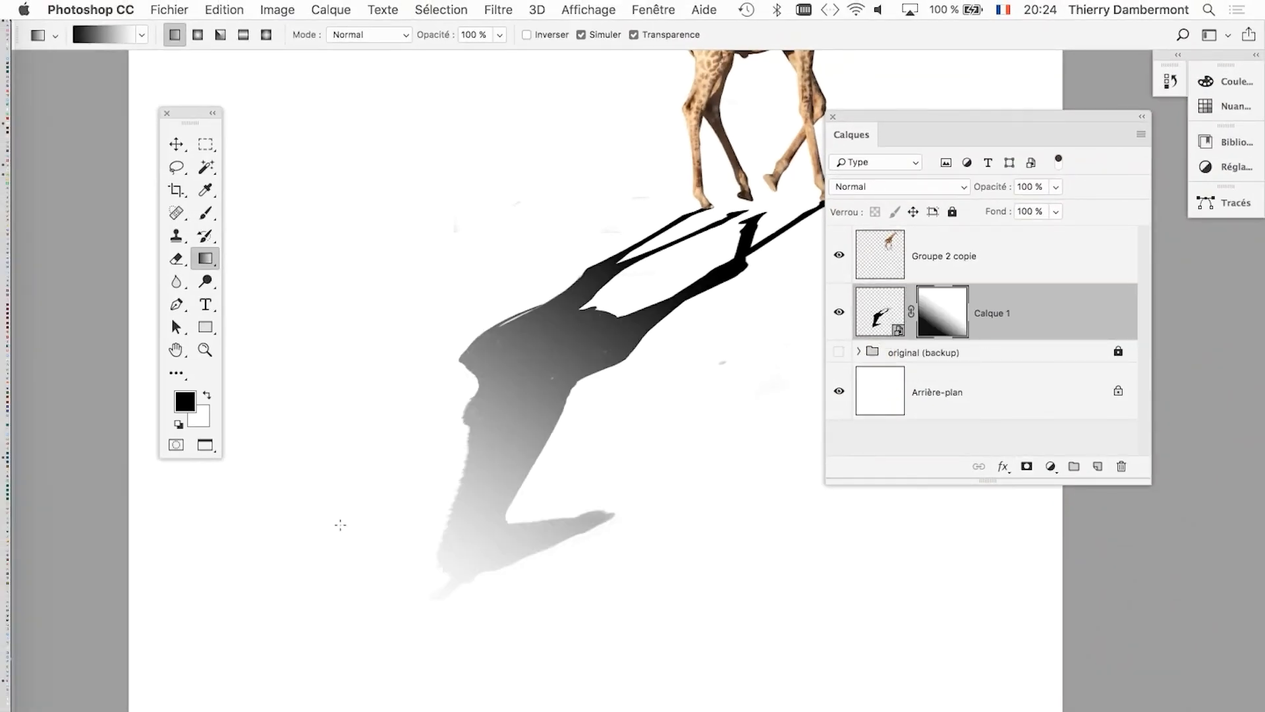
scroll(443, 486, down, 3)
drag(523, 406, 540, 378)
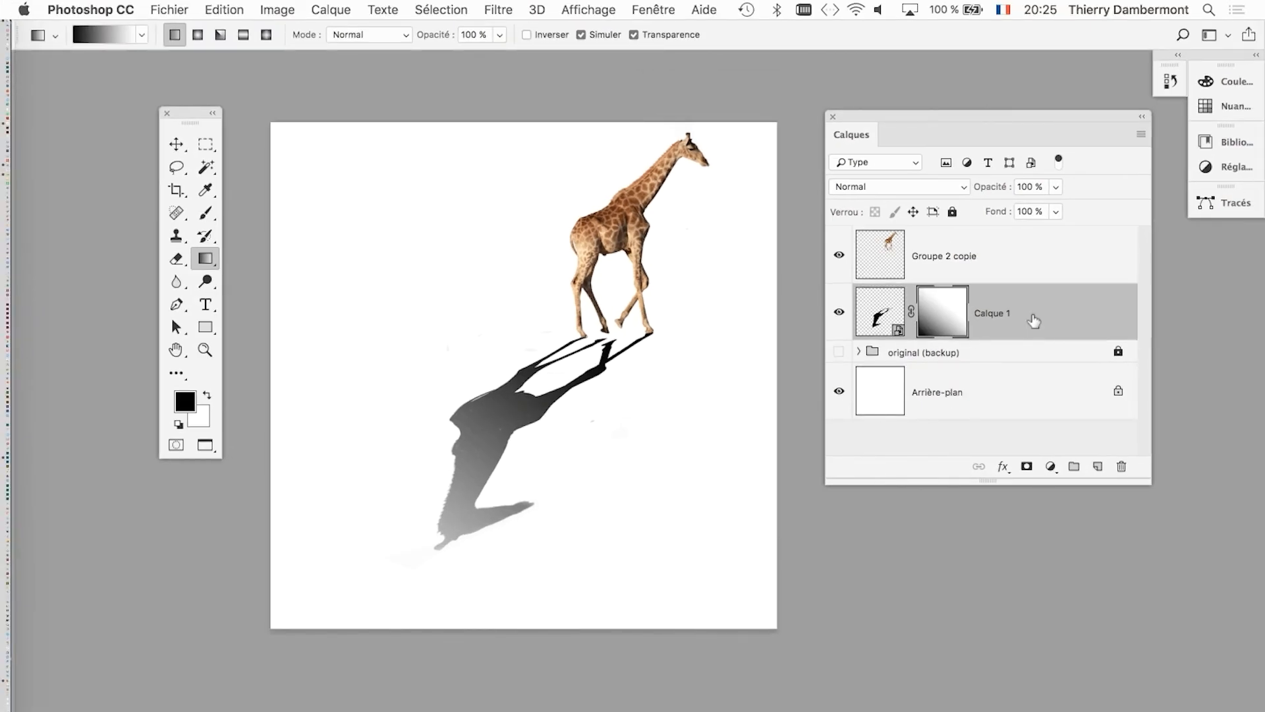
scroll(502, 505, up, 5)
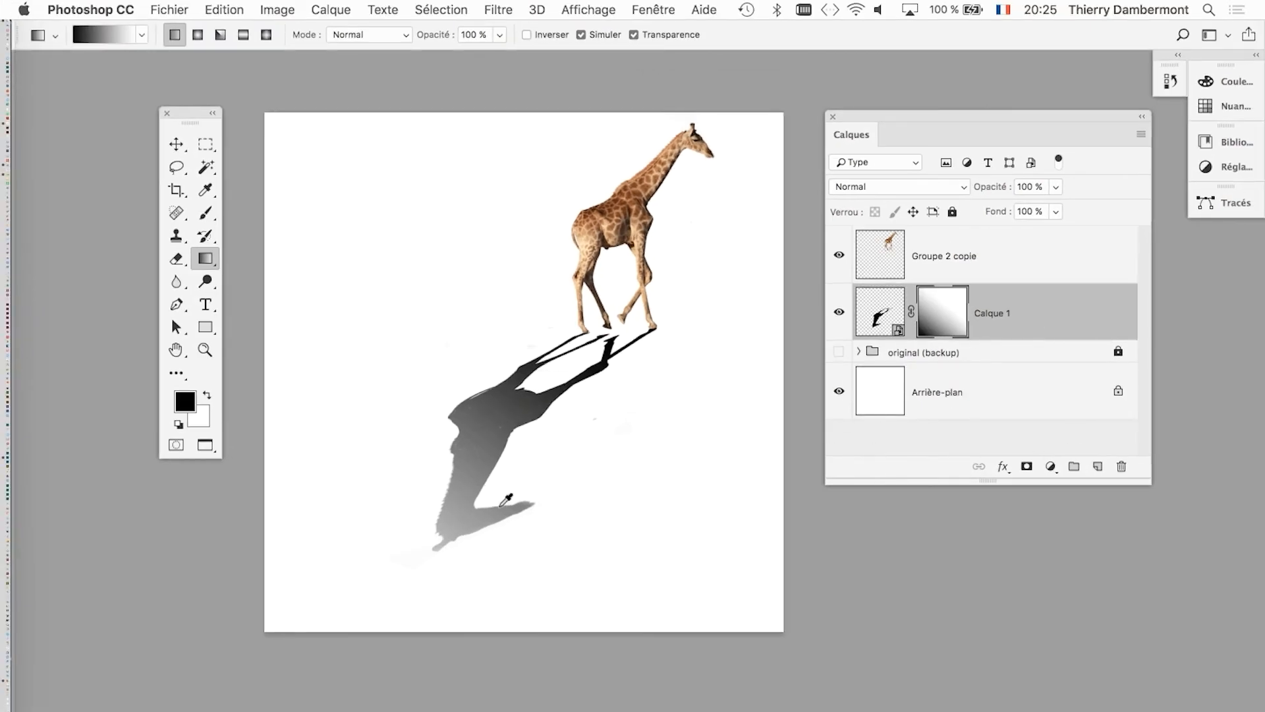
click(501, 10)
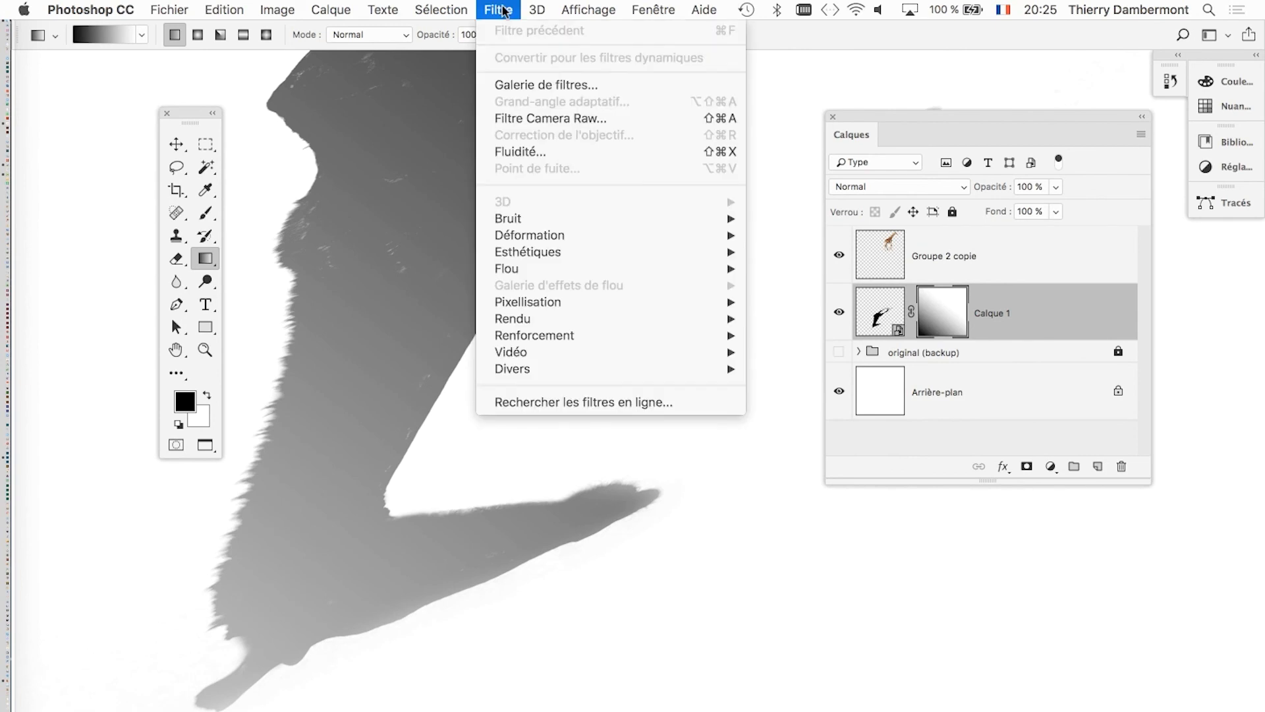
click(567, 8)
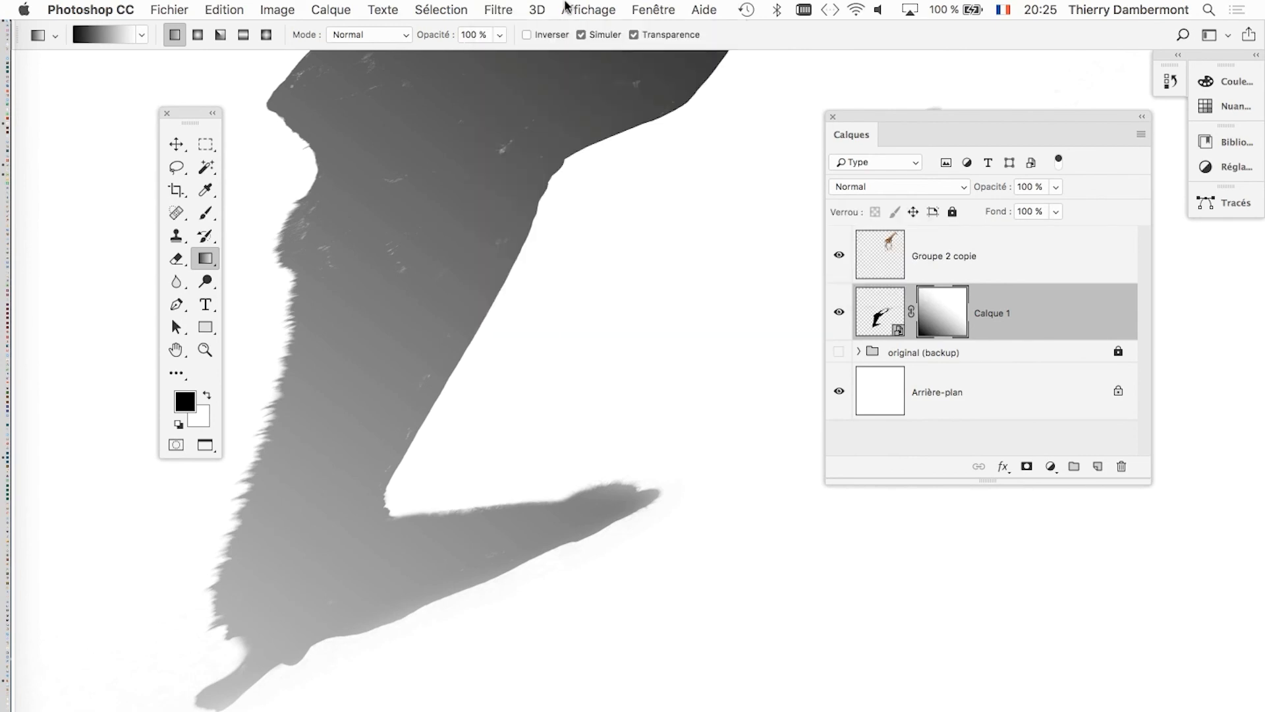
click(514, 9)
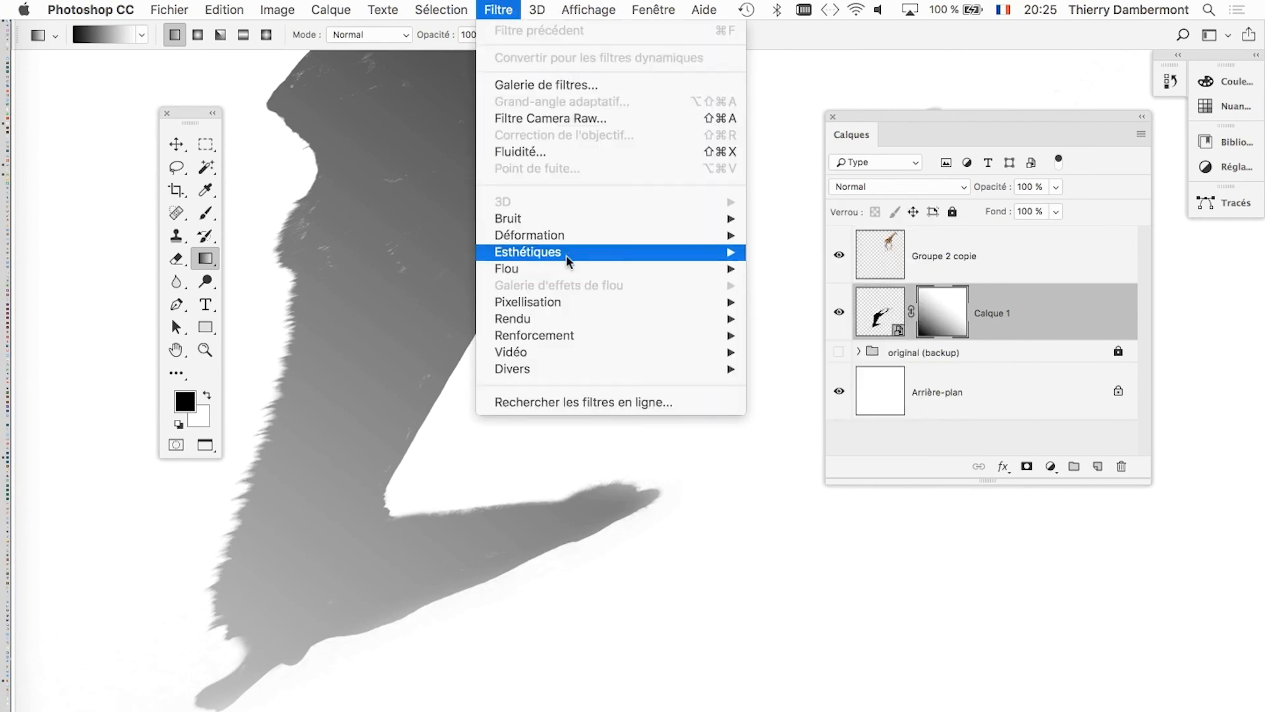
mouse_move(567, 252)
mouse_move(575, 273)
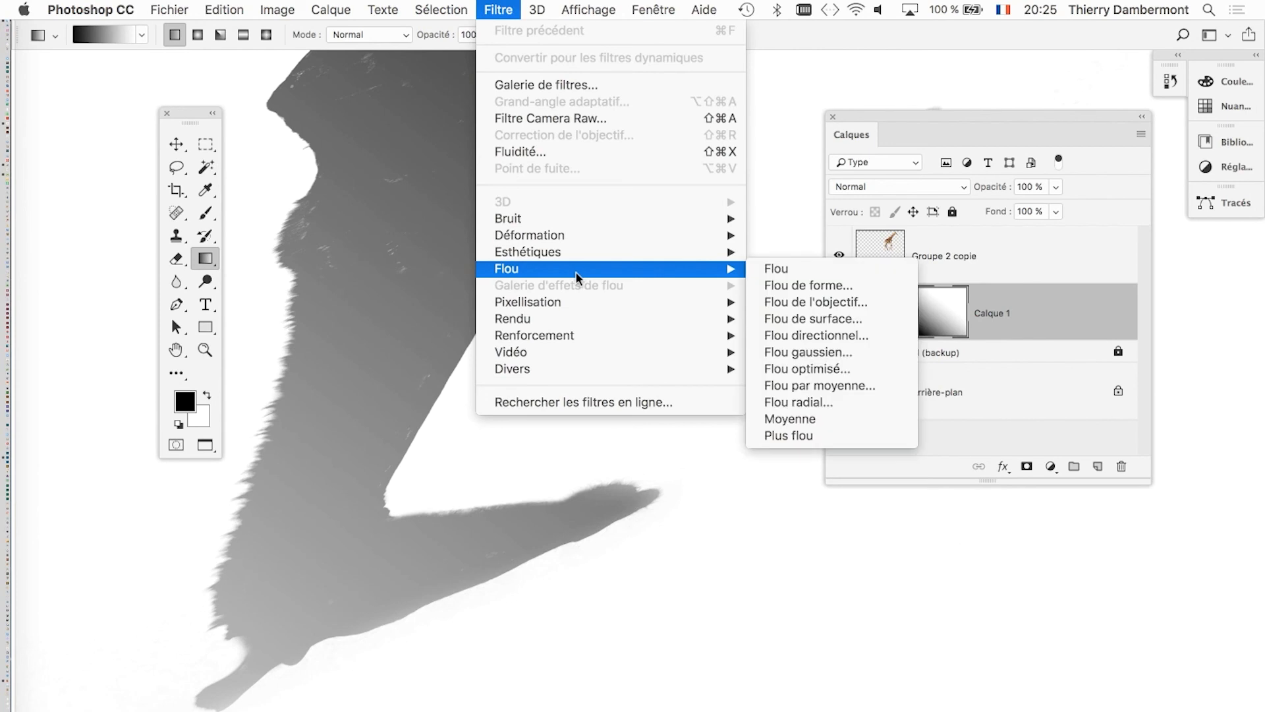
click(868, 355)
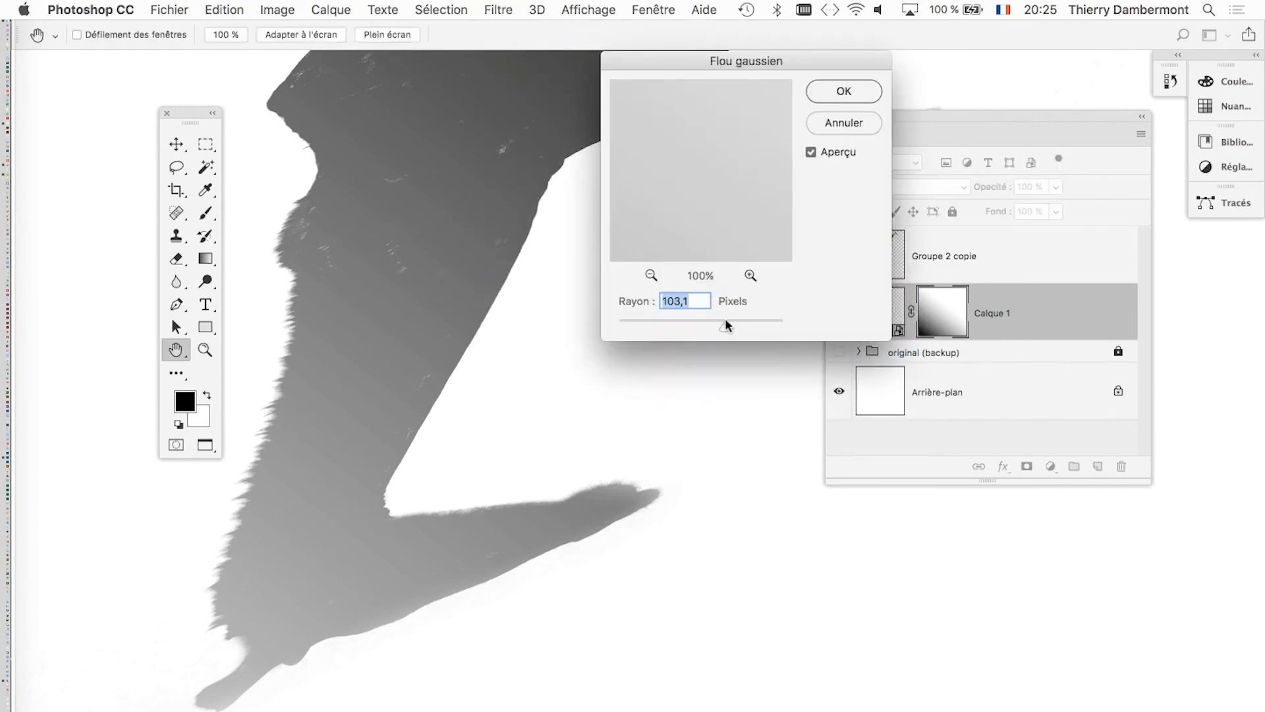
click(414, 514)
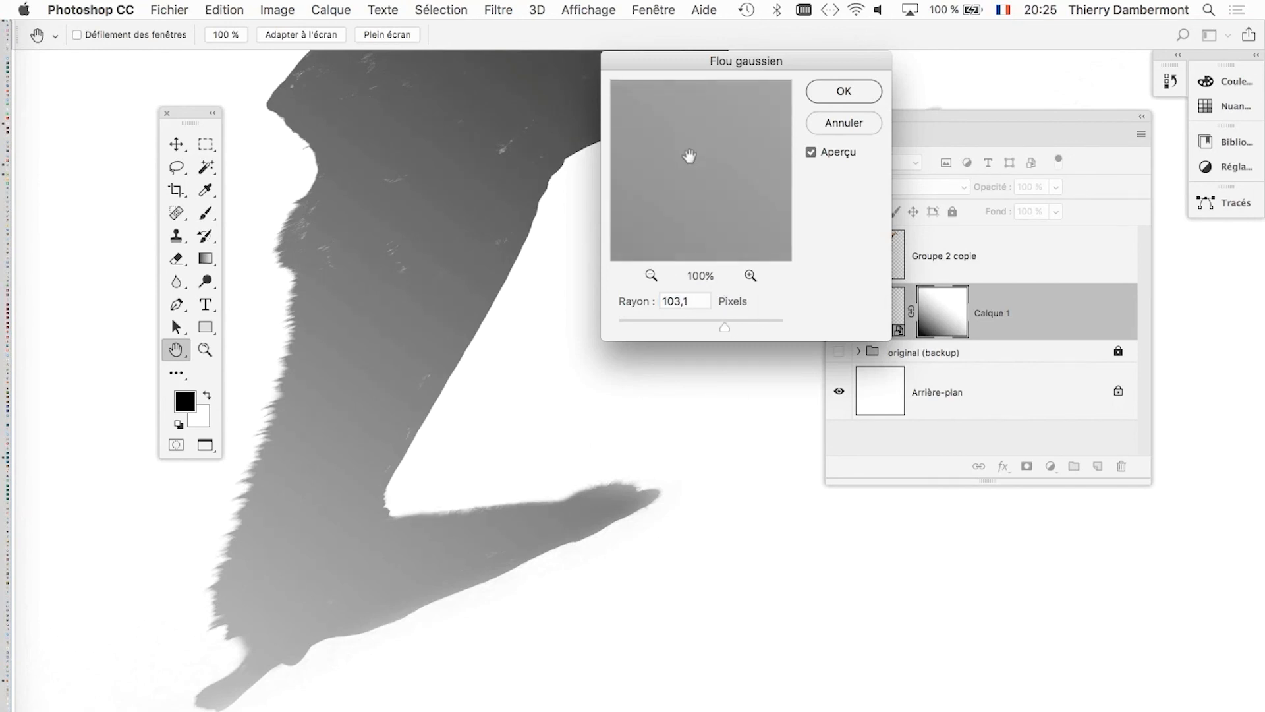
click(849, 126)
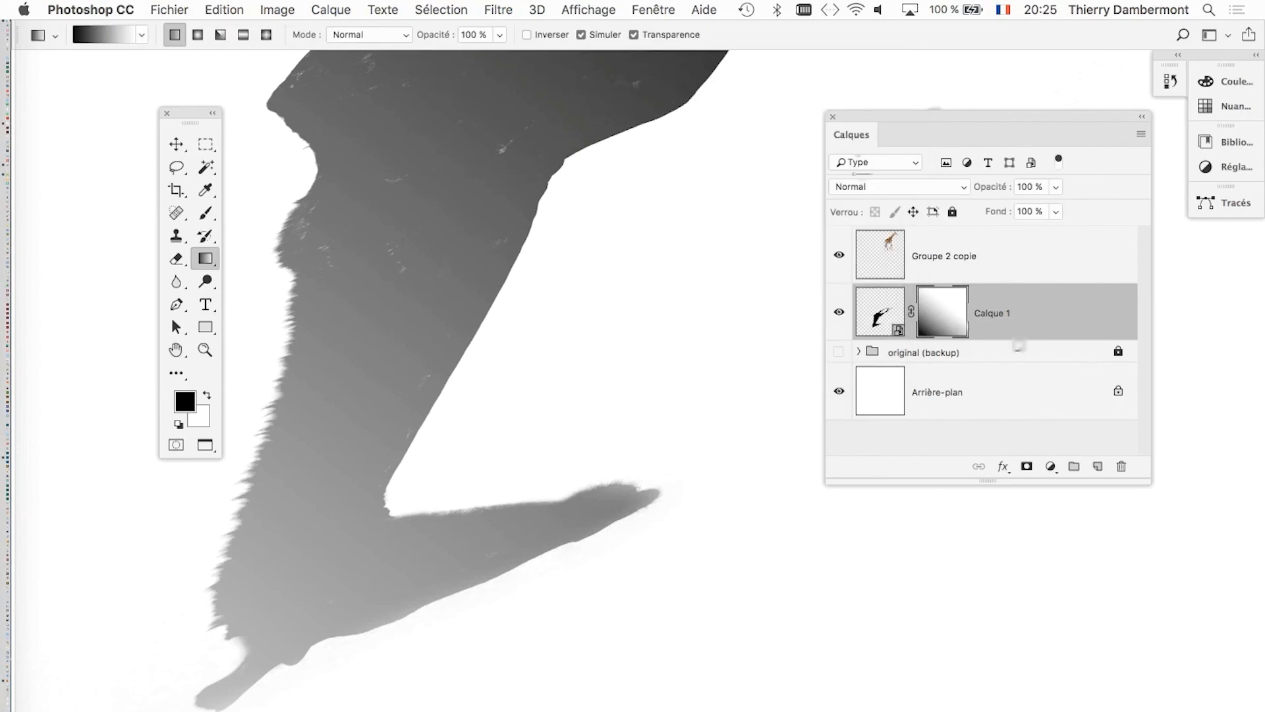
Try a Gaussian Blur of 91.3 pixels on Calque 1's smart object and undo it.
click(863, 323)
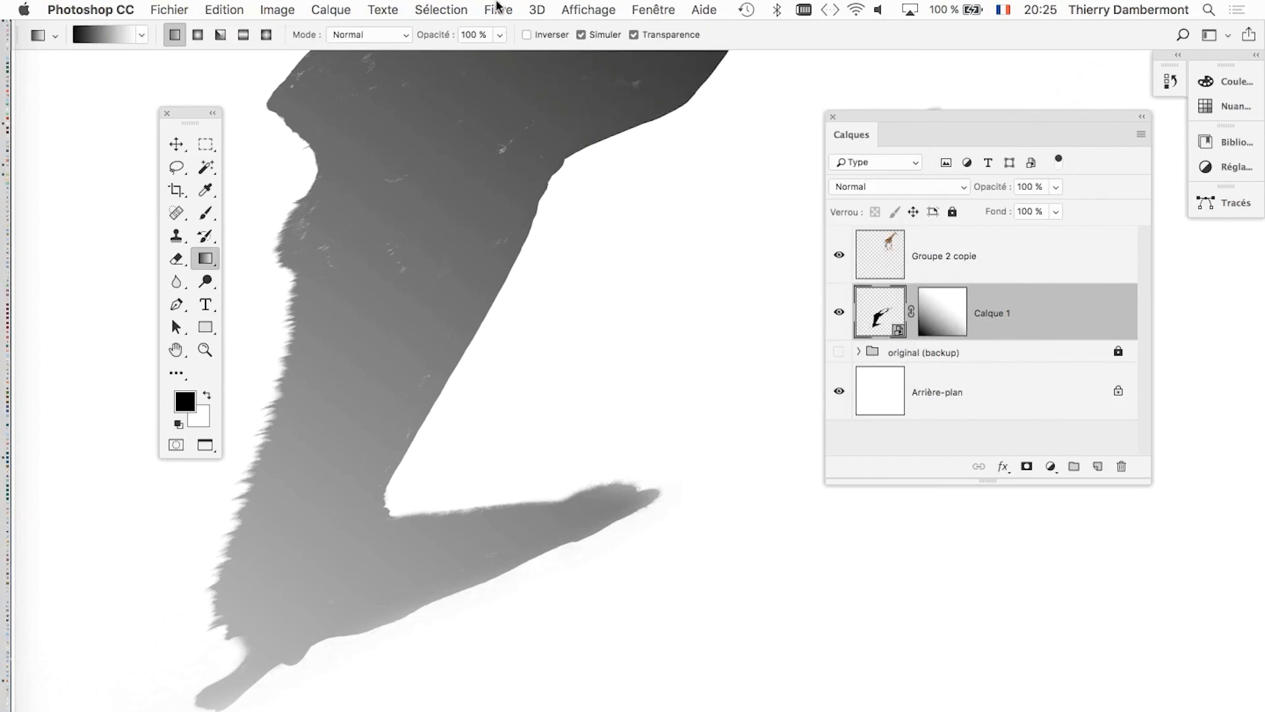
click(498, 10)
mouse_move(544, 269)
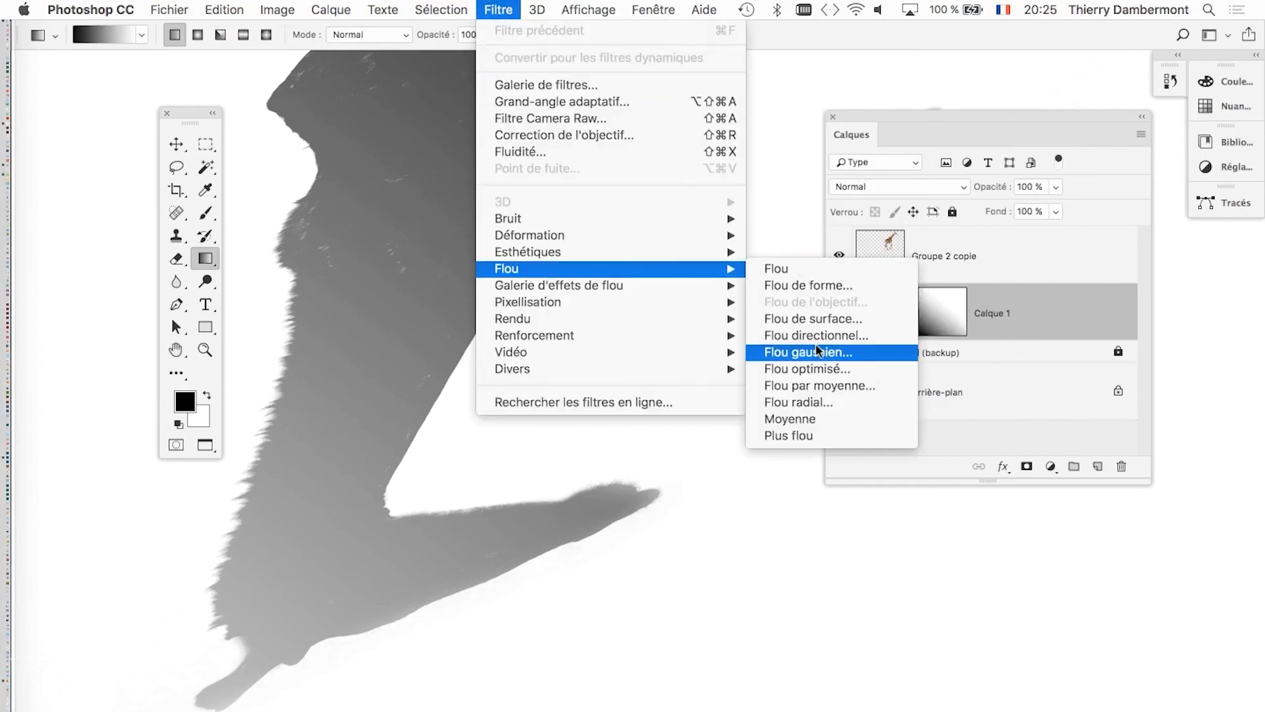
click(817, 349)
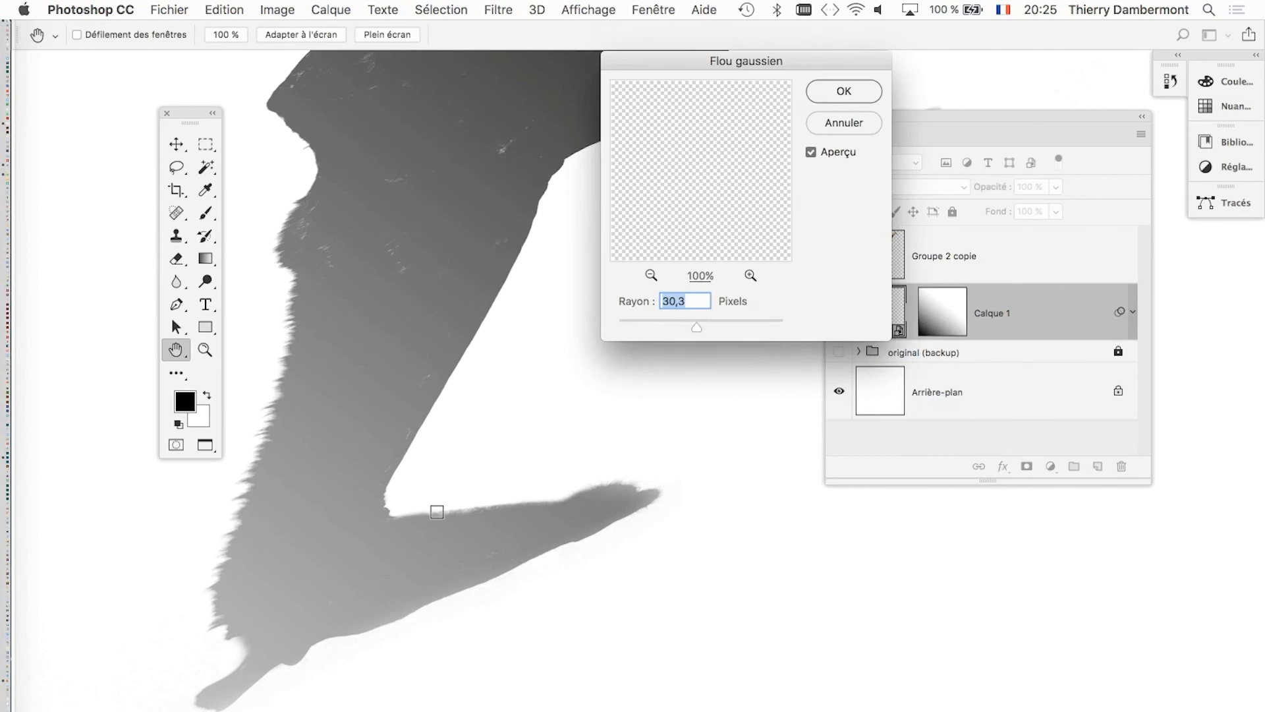
drag(711, 328, 721, 327)
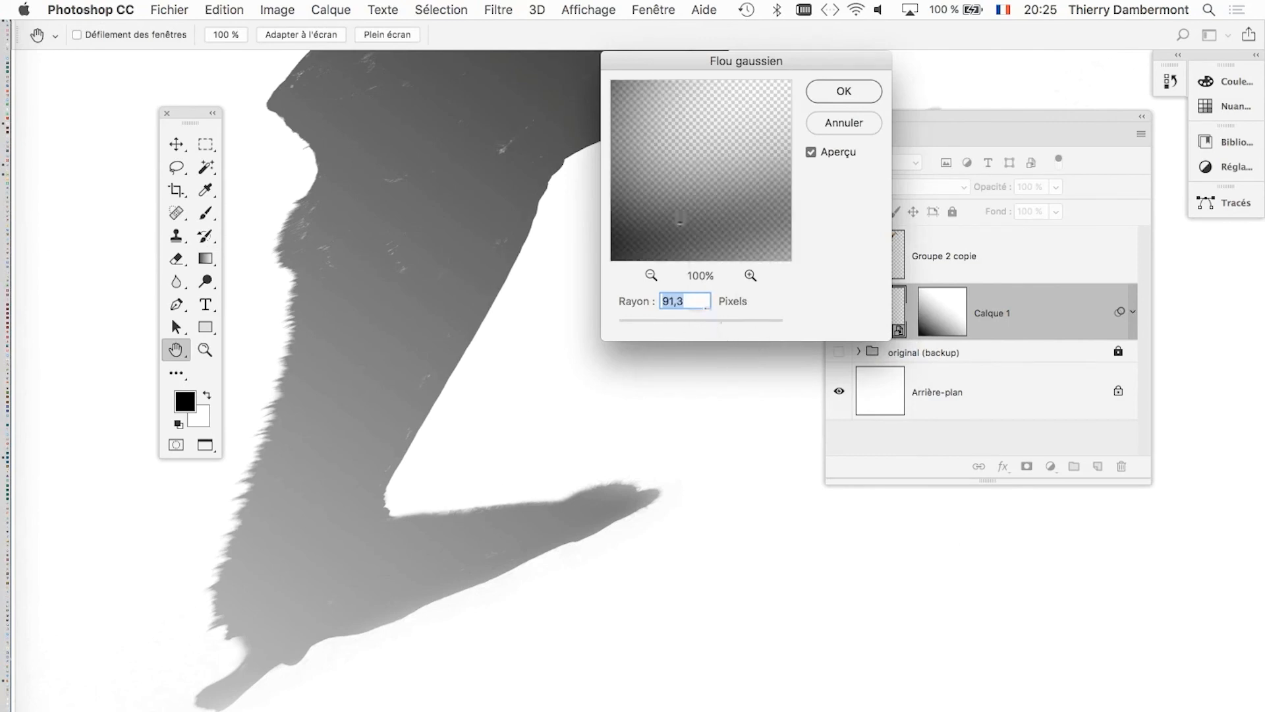
click(679, 215)
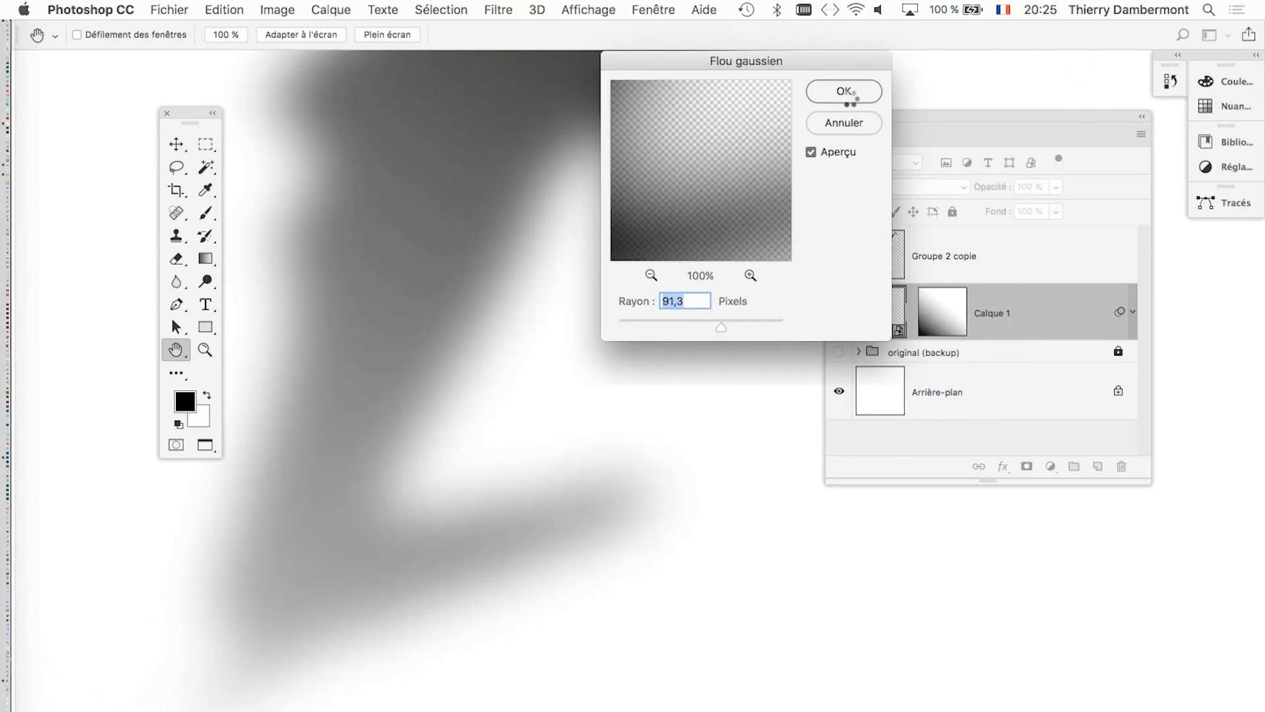
click(848, 92)
key(super+z)
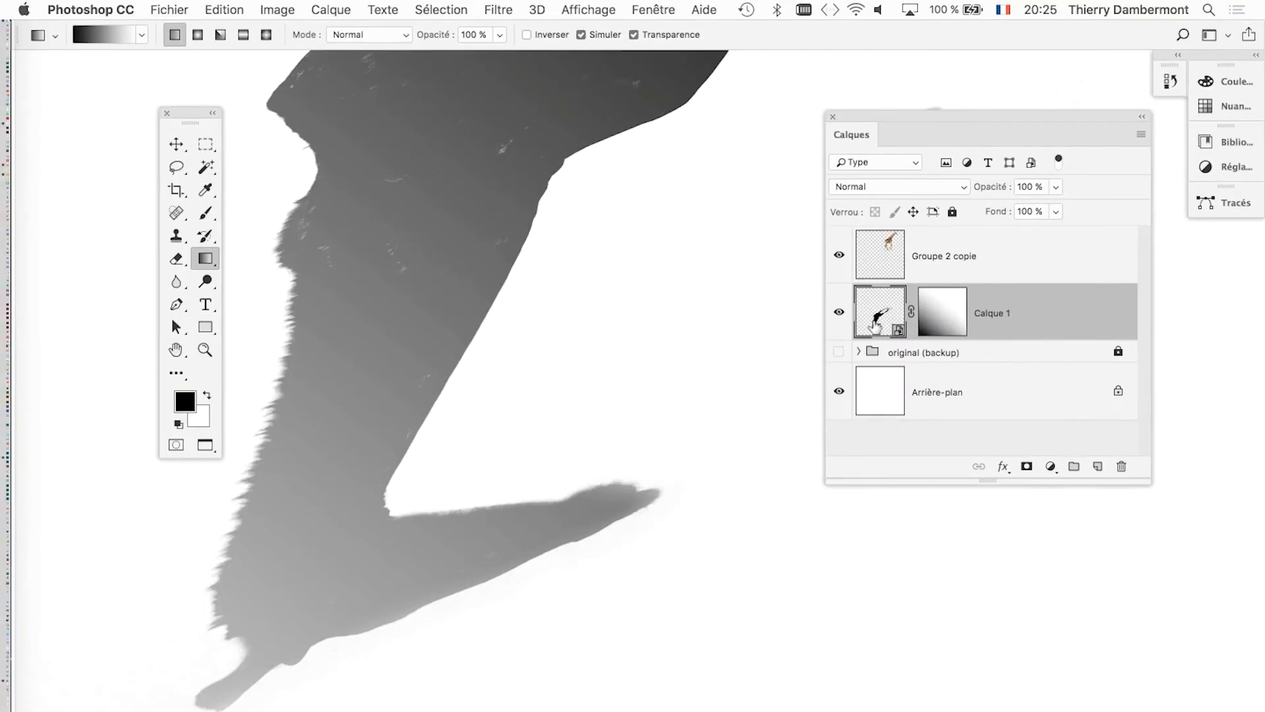
Apply a 24.7-pixel Gaussian Blur smart filter to the shadow layer Calque 1 and enlarge the layer list.
click(497, 9)
mouse_move(659, 269)
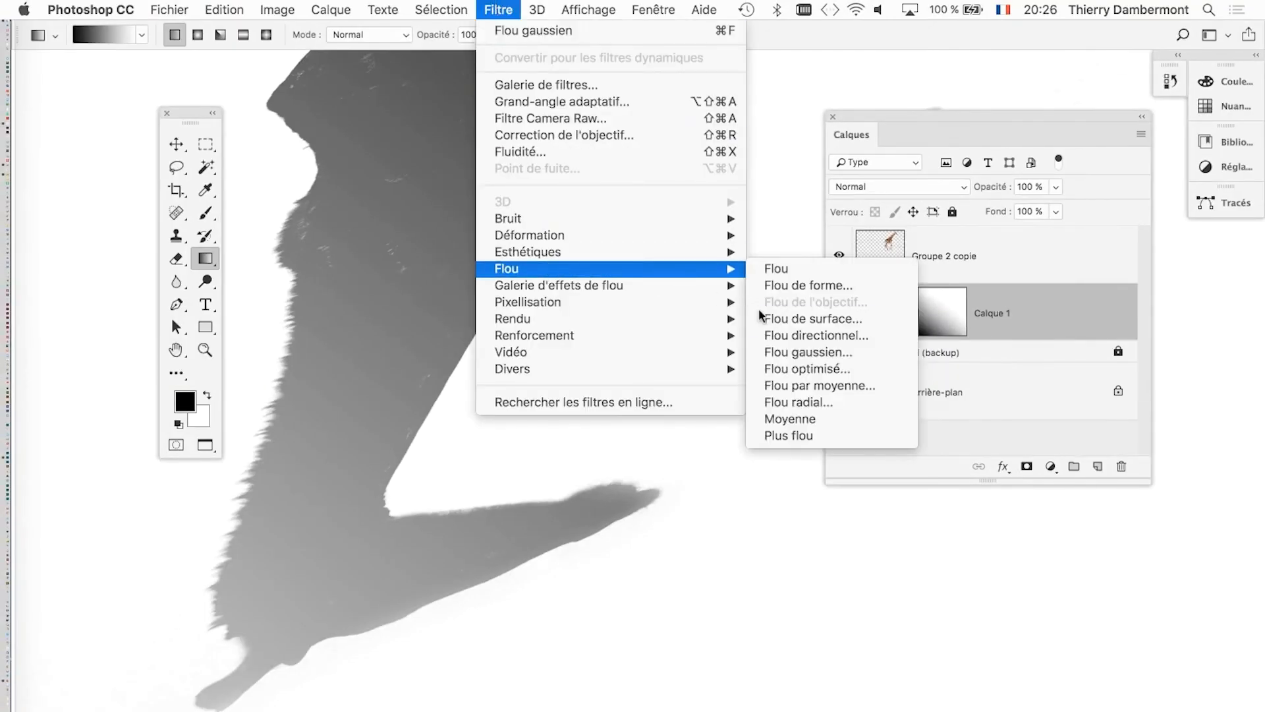
click(787, 352)
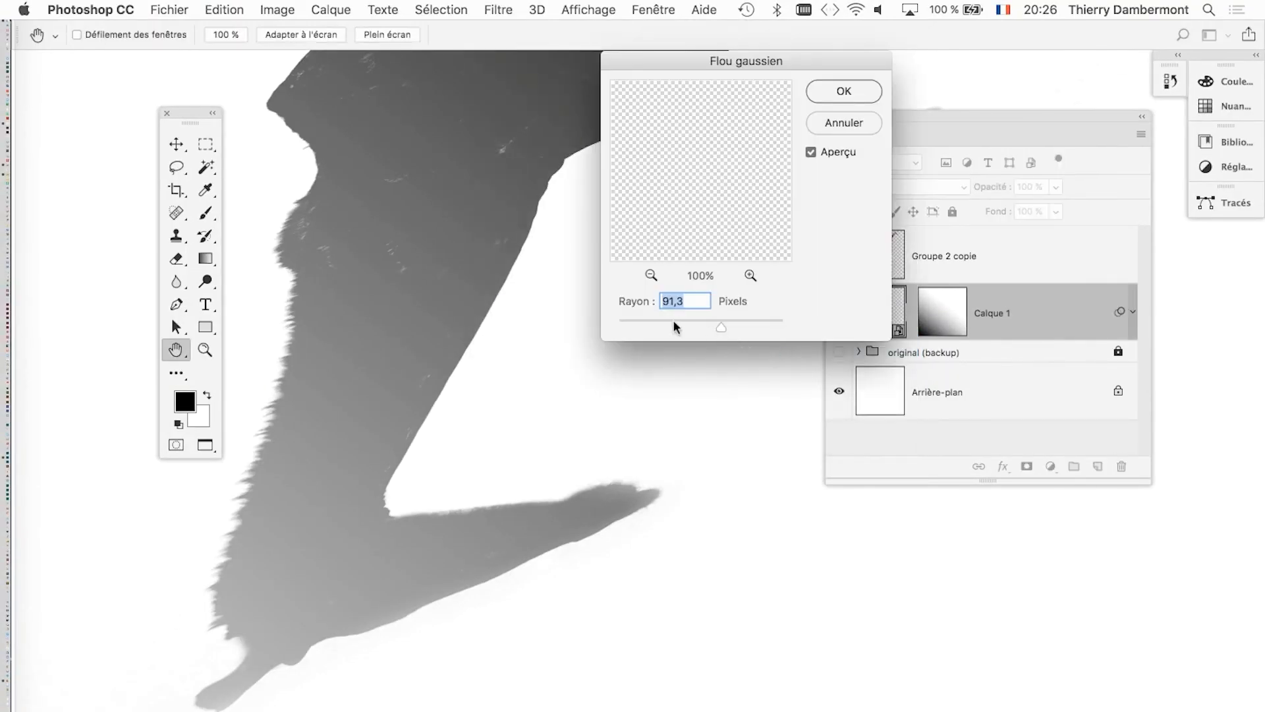
click(675, 325)
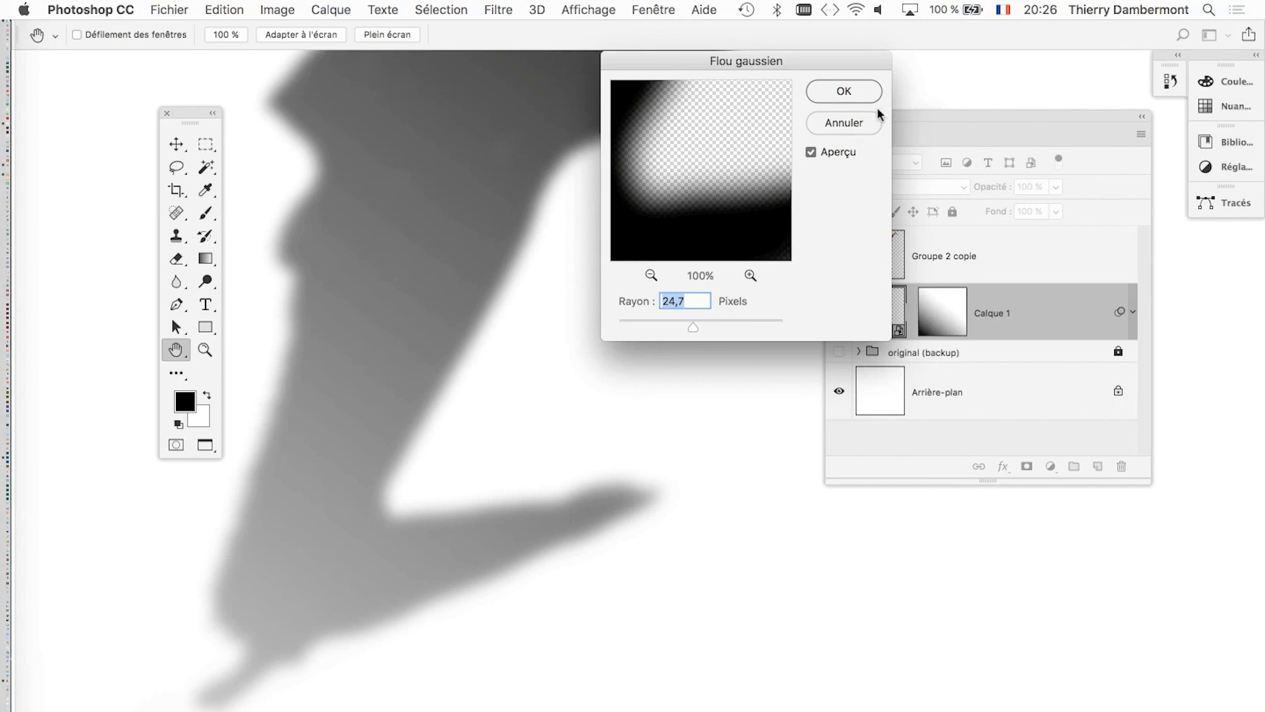
key(Return)
key(g)
drag(1146, 479, 1176, 640)
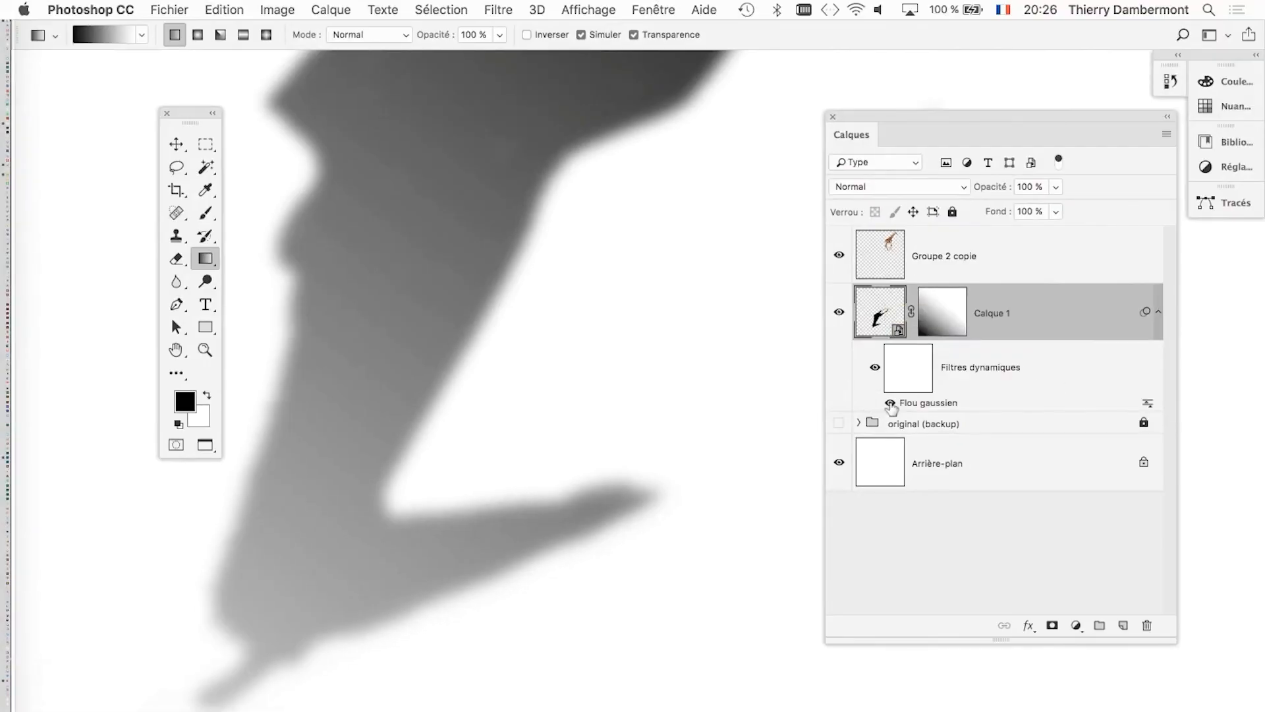
Compare the shadow with and without the Gaussian Blur smart filter, and review the filter's settings without changing them.
click(889, 403)
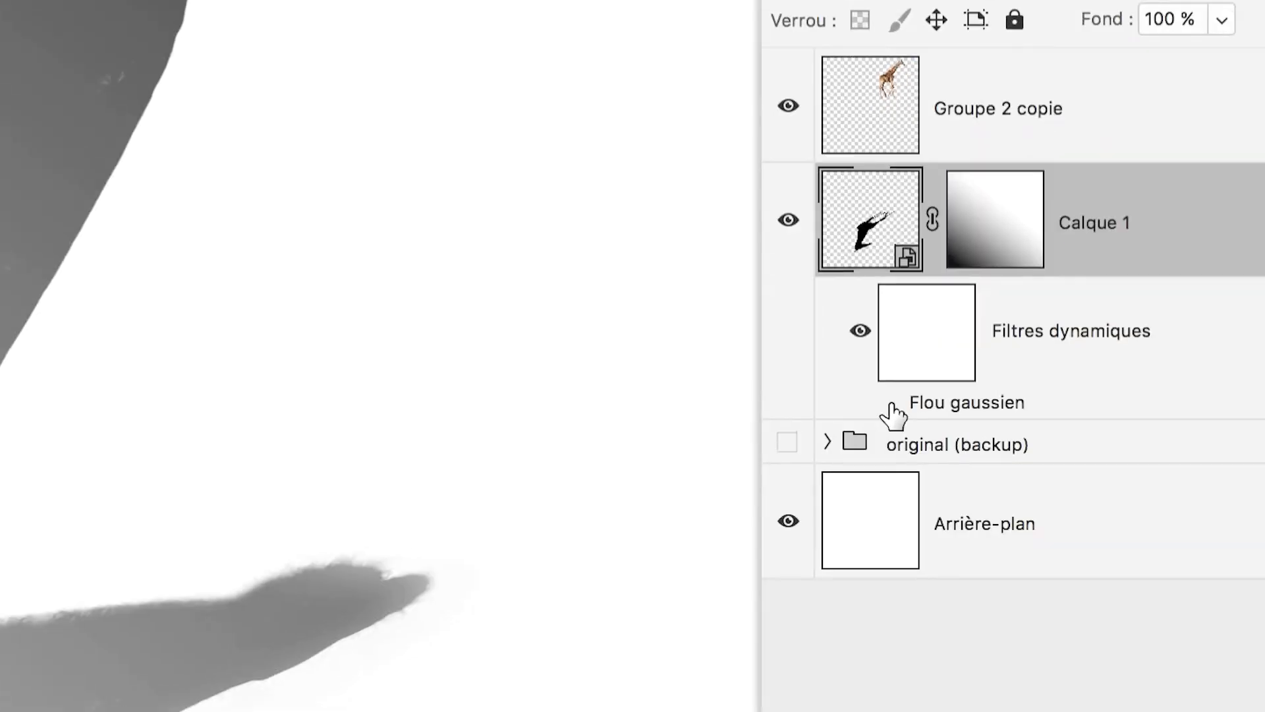
click(889, 403)
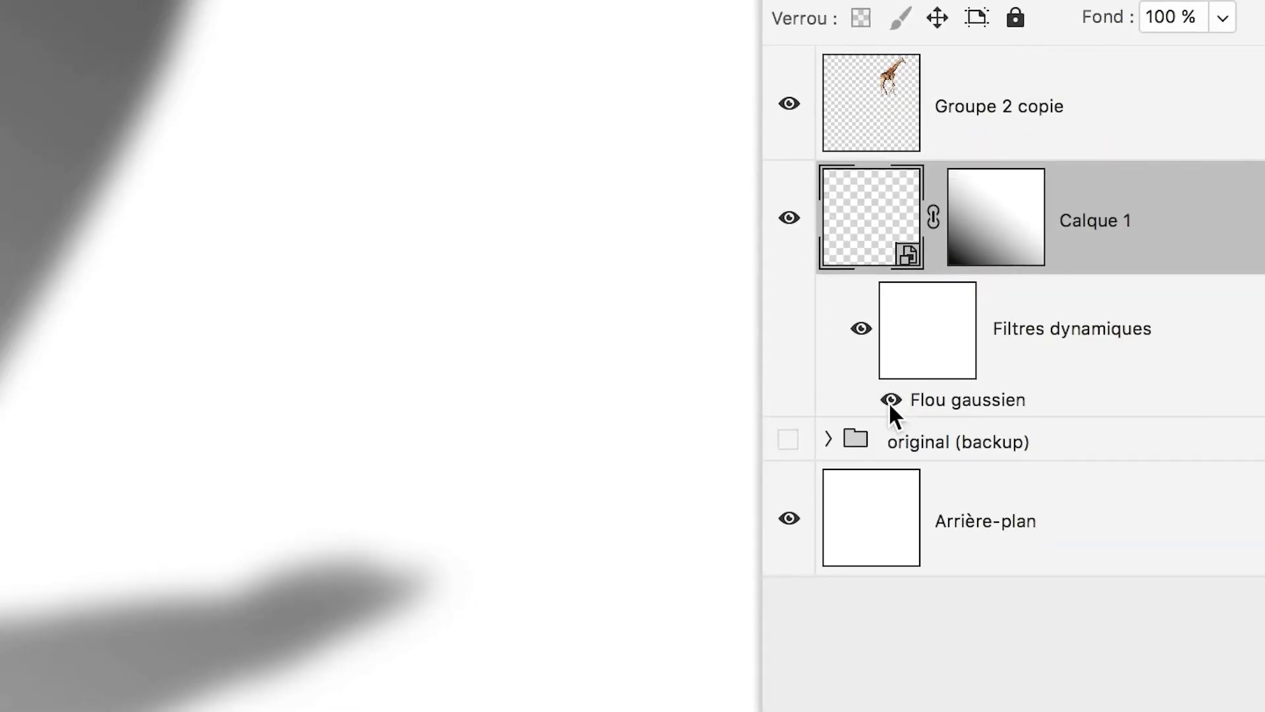
click(890, 400)
click(890, 401)
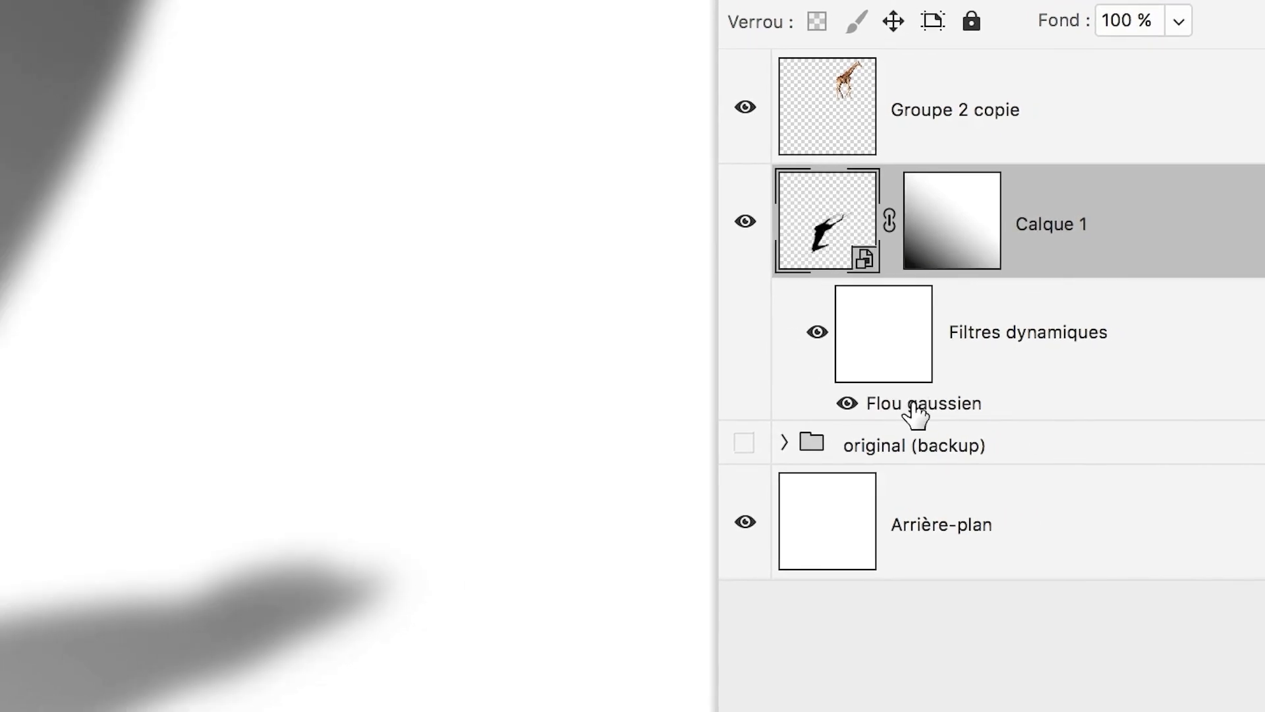
double_click(917, 403)
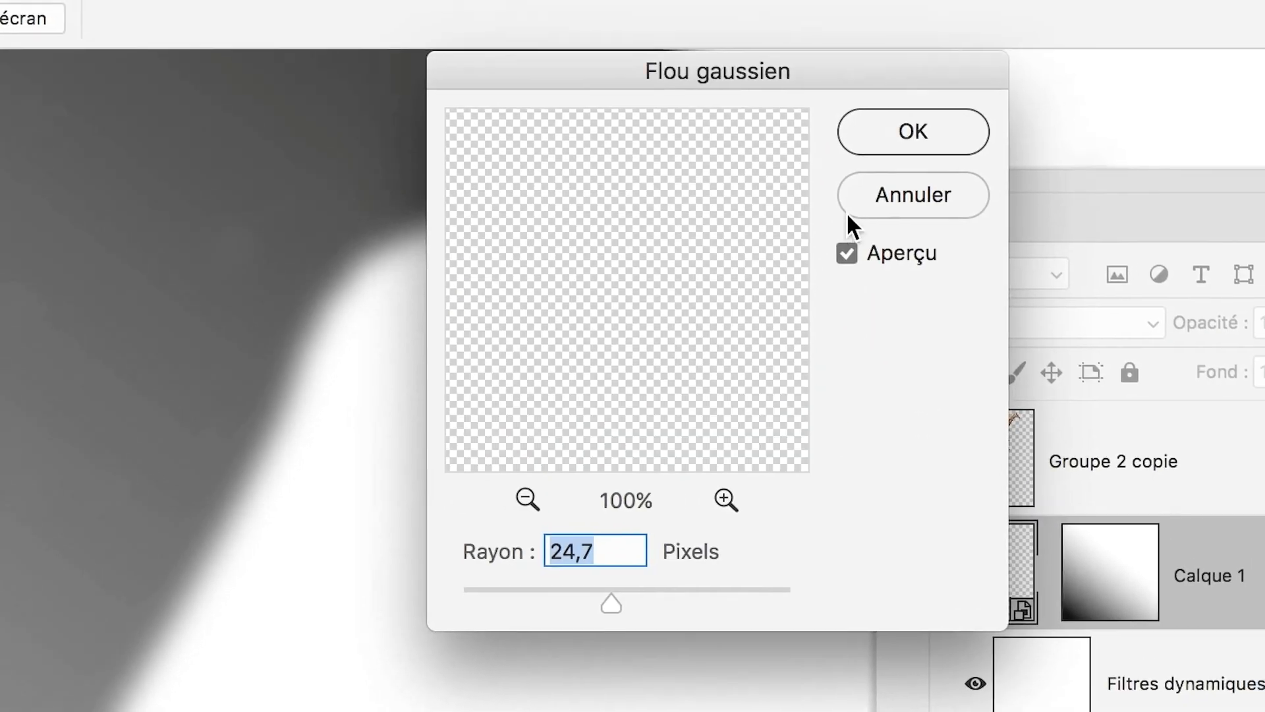
click(849, 212)
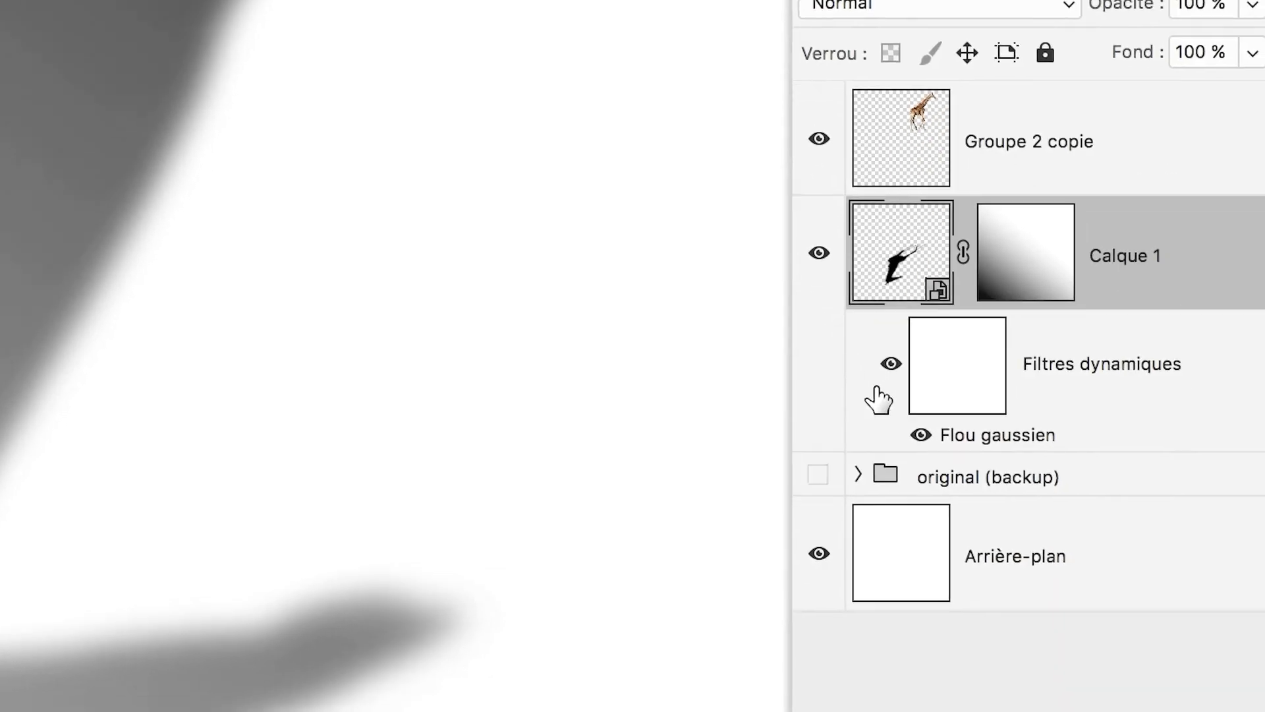
Target the smart filter mask on Calque 1 and check the shadow's blur from the giraffe's hooves to the shadow's head.
click(955, 398)
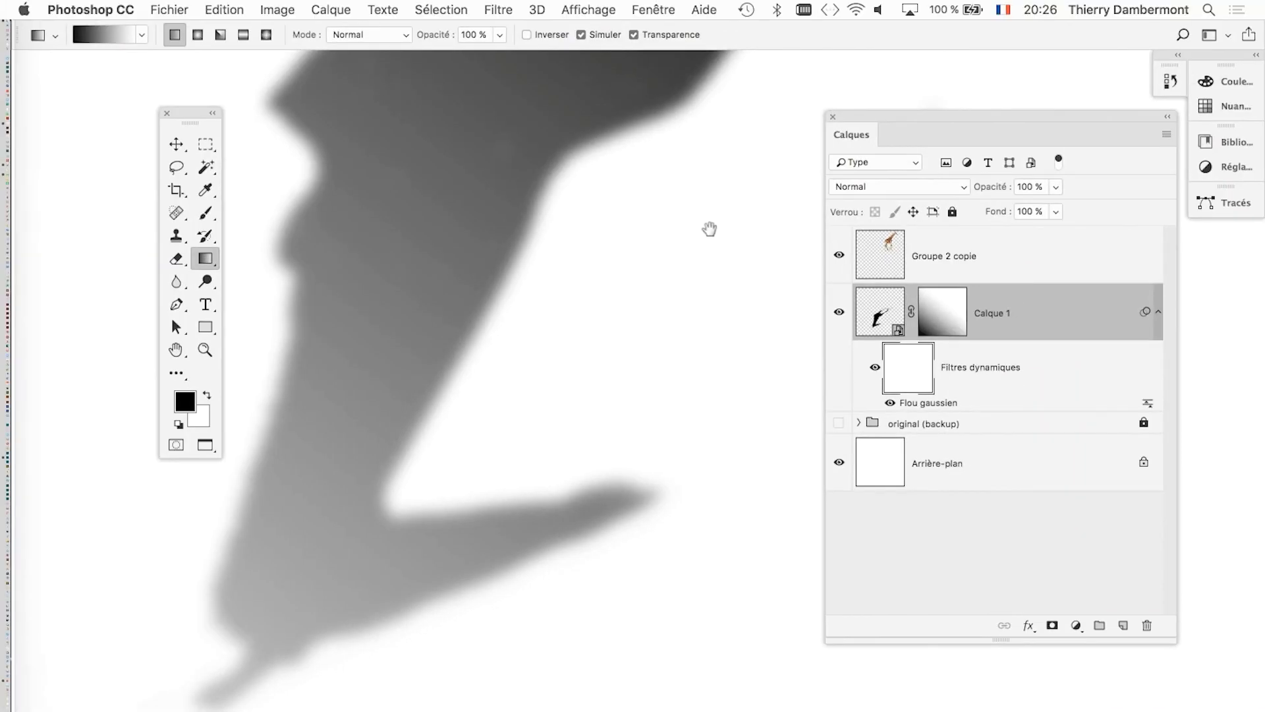
drag(710, 230, 530, 681)
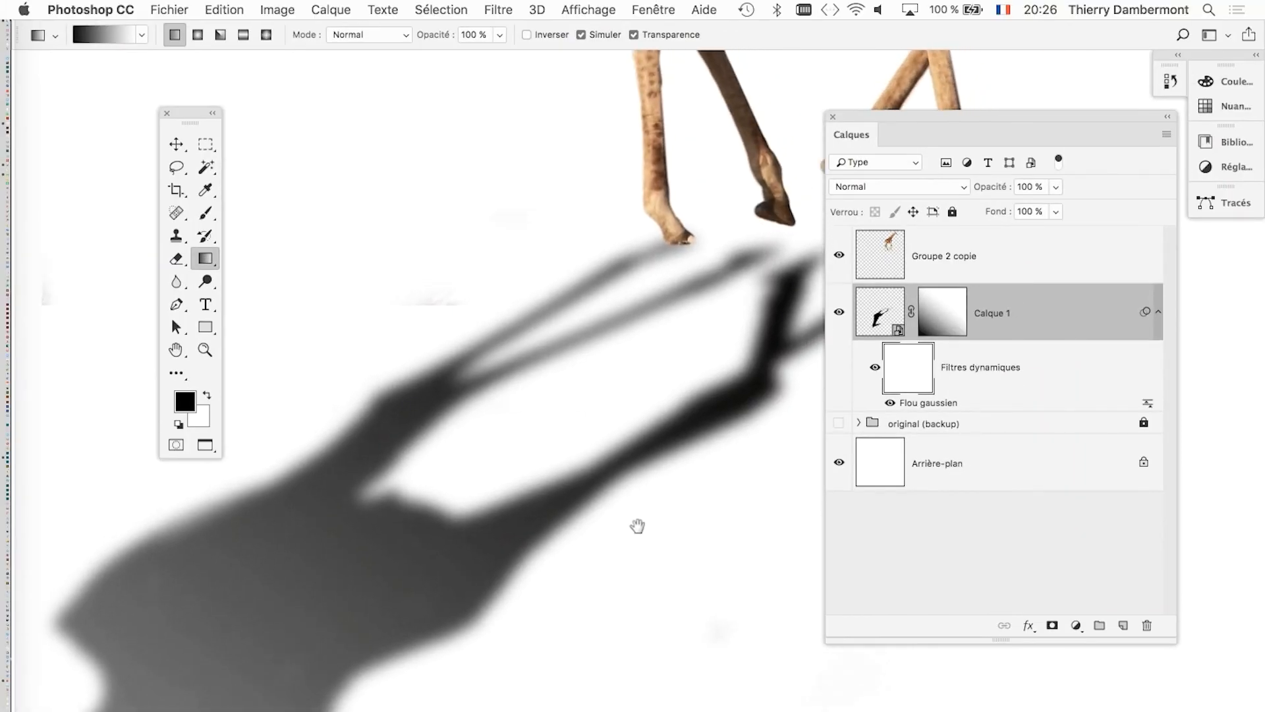
drag(643, 520, 488, 647)
drag(579, 553, 518, 575)
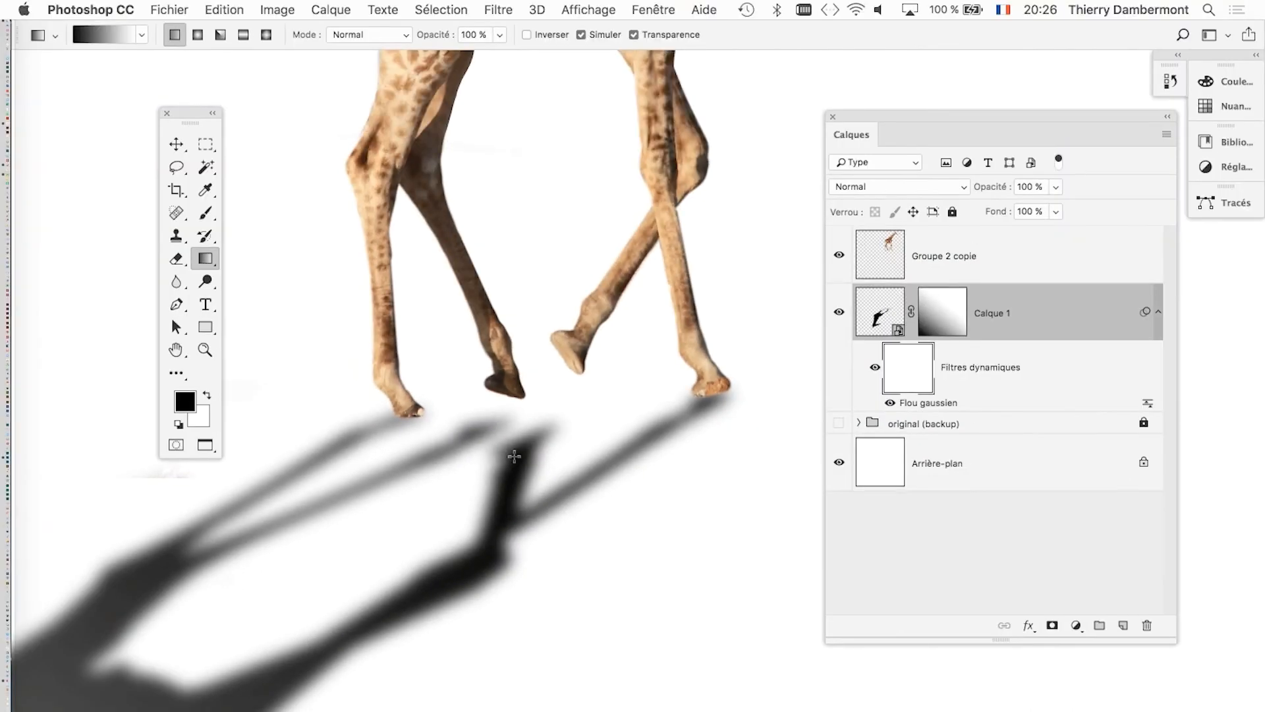
drag(360, 573, 667, 251)
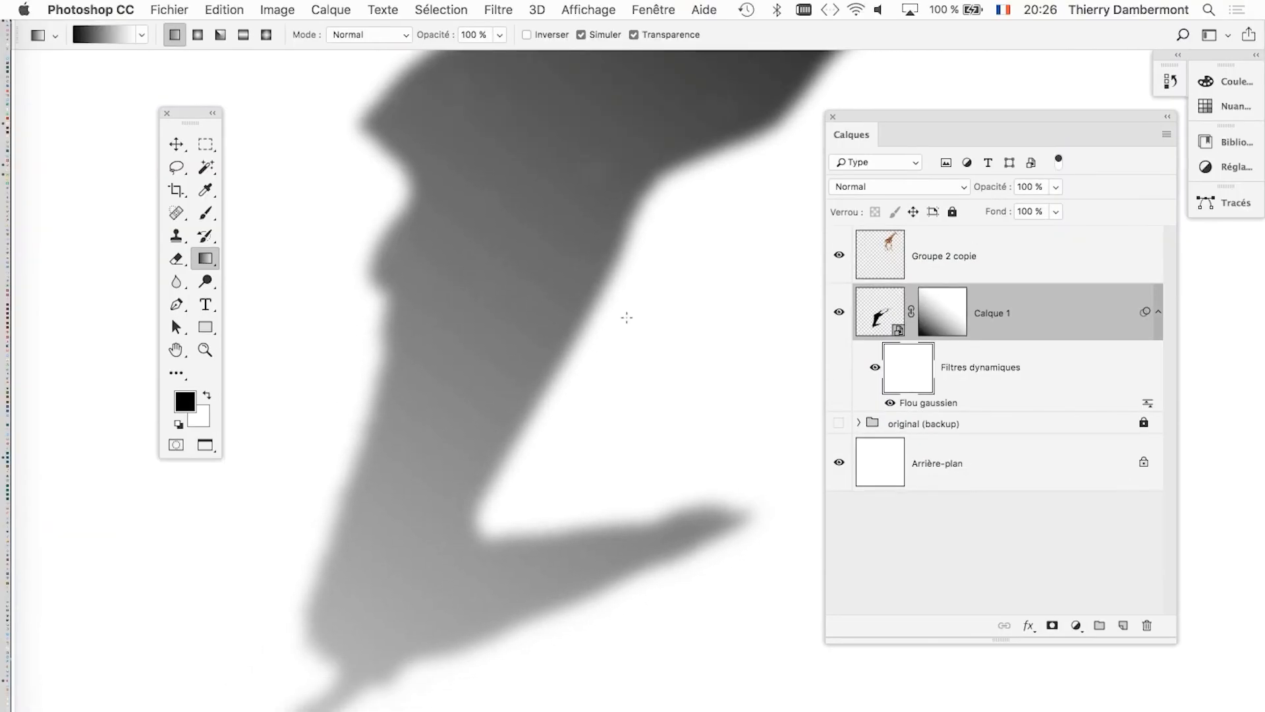
scroll(631, 326, down, 5)
drag(673, 306, 495, 396)
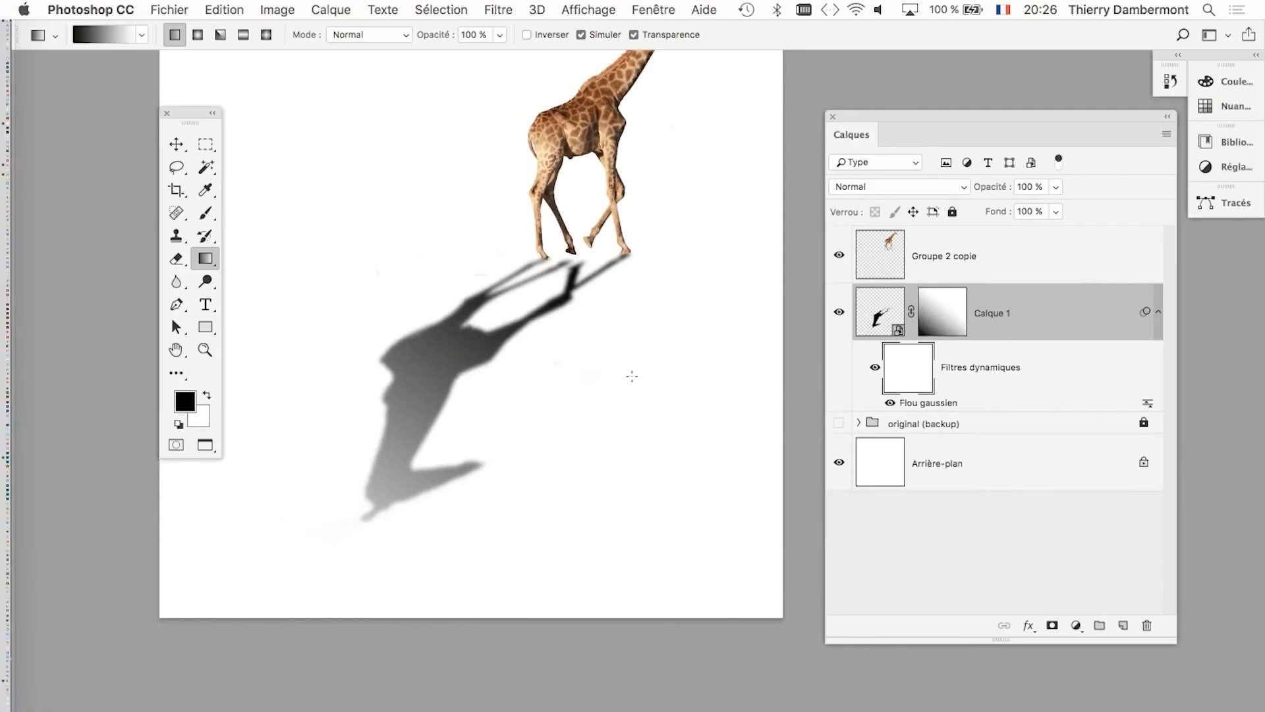
Draw linear black-to-white gradients on the smart filter mask until the shadow is sharp at the hooves and blurred toward the head.
drag(469, 354, 601, 239)
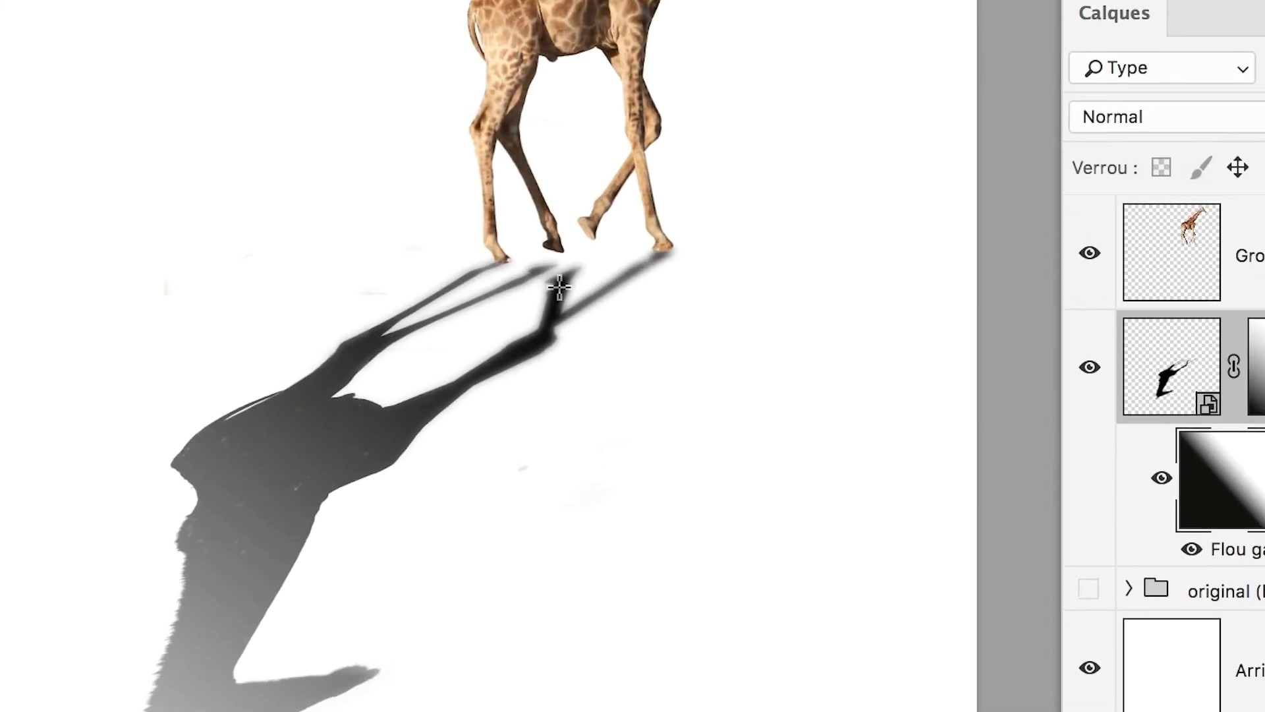
drag(575, 267, 448, 436)
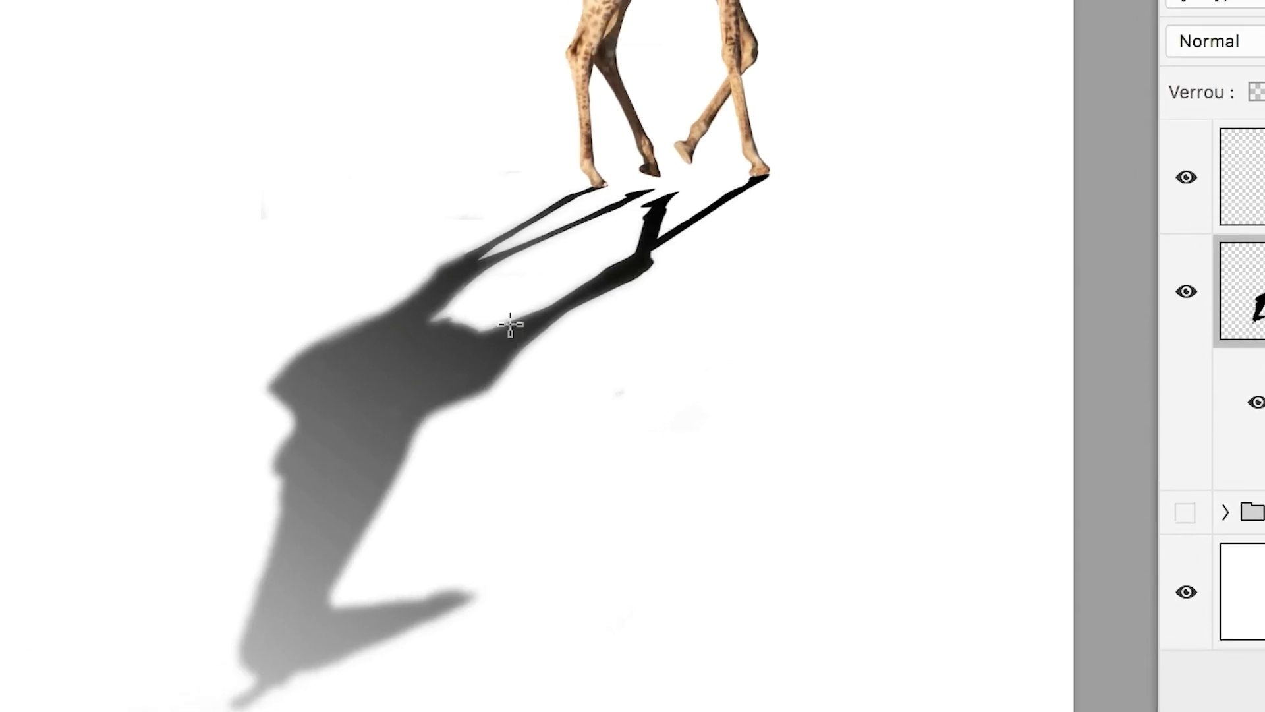
drag(442, 345, 385, 396)
drag(472, 359, 385, 457)
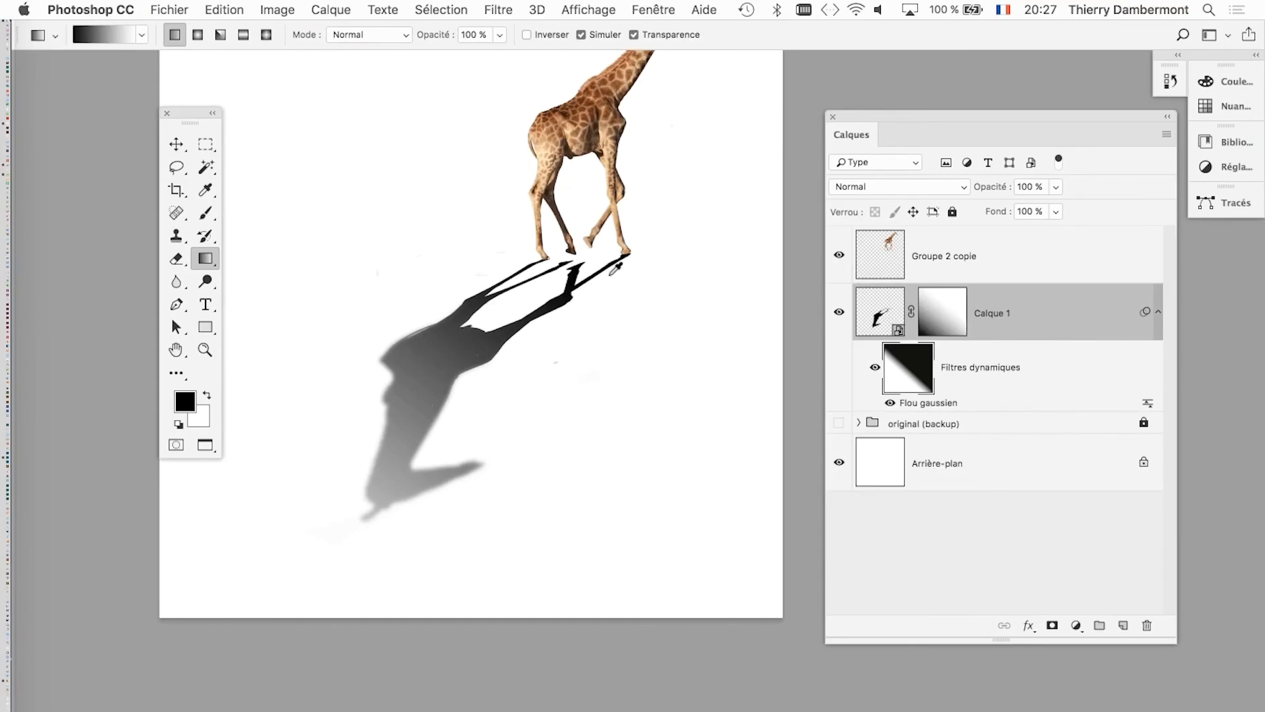
Lower the opacity of the shadow layer Calque 1 to 76%.
scroll(616, 268, up, 3)
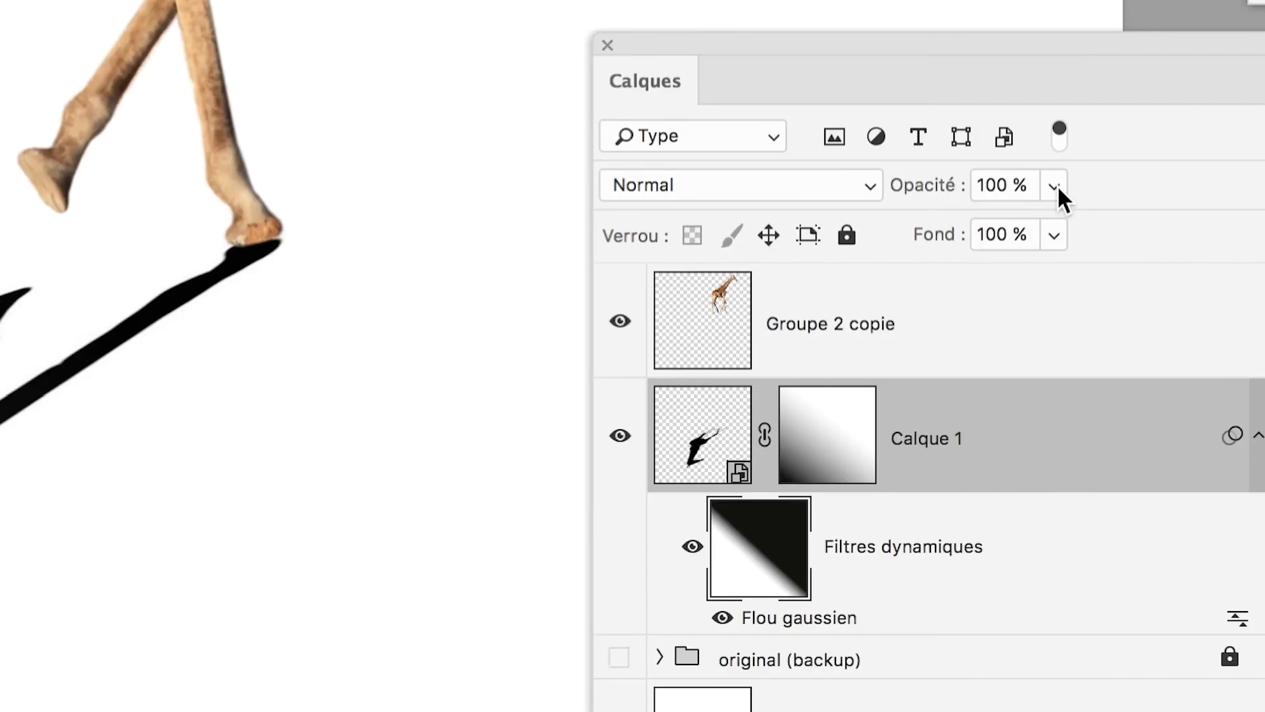
click(1057, 187)
mouse_move(1055, 209)
mouse_down()
mouse_move(1004, 201)
mouse_move(1069, 203)
mouse_up()
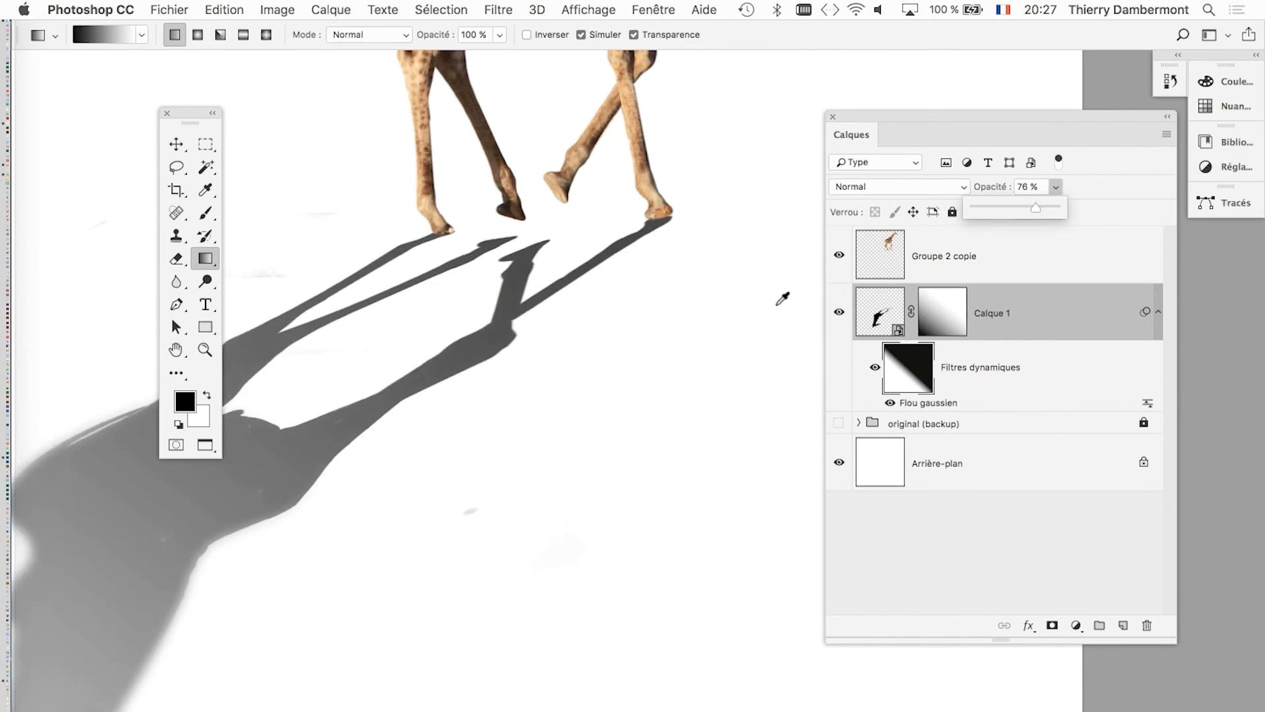
scroll(778, 304, down, 3)
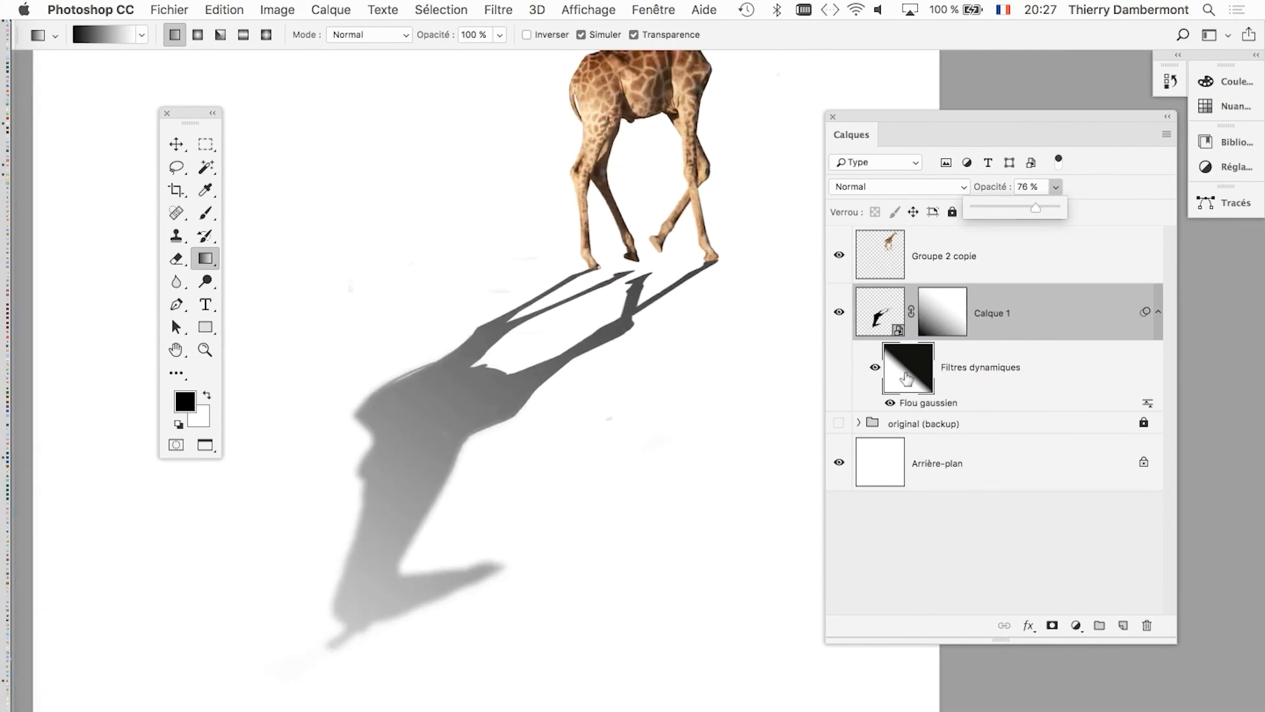
Save the document as a new Photoshop file named giraffe sur fond blanc - 03.psd in the giraffe folder.
click(880, 319)
click(169, 10)
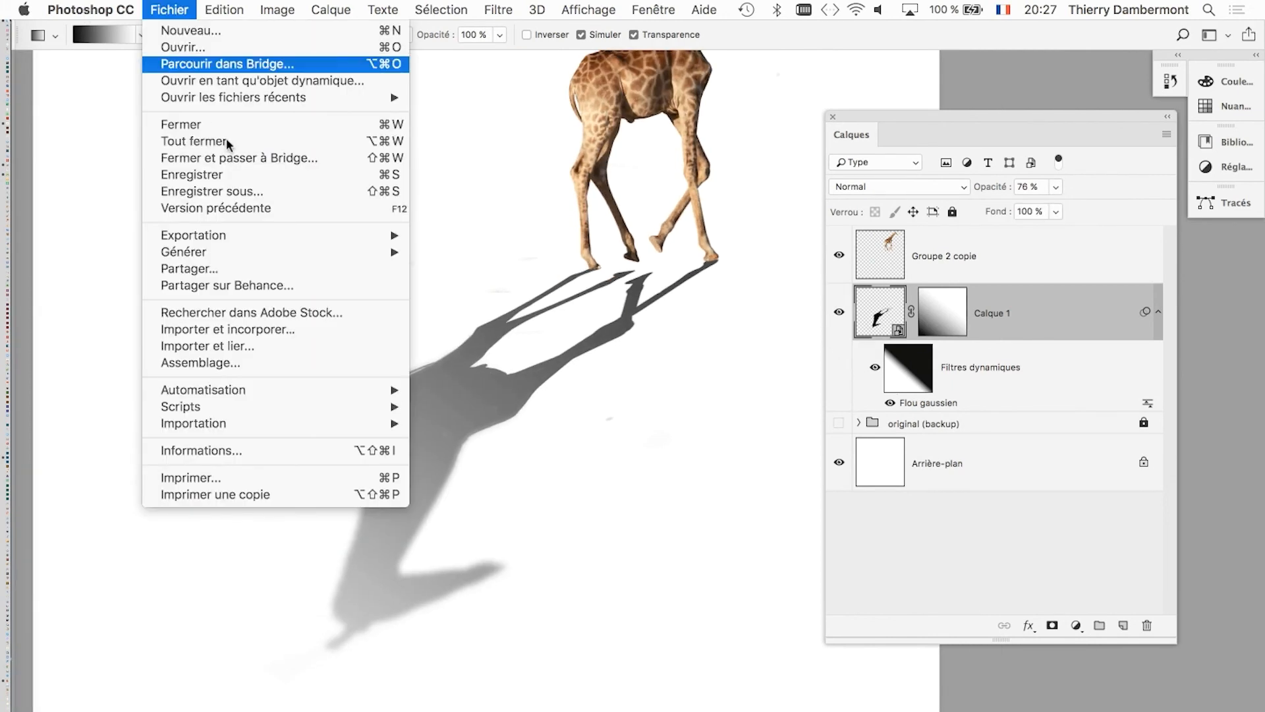
click(254, 195)
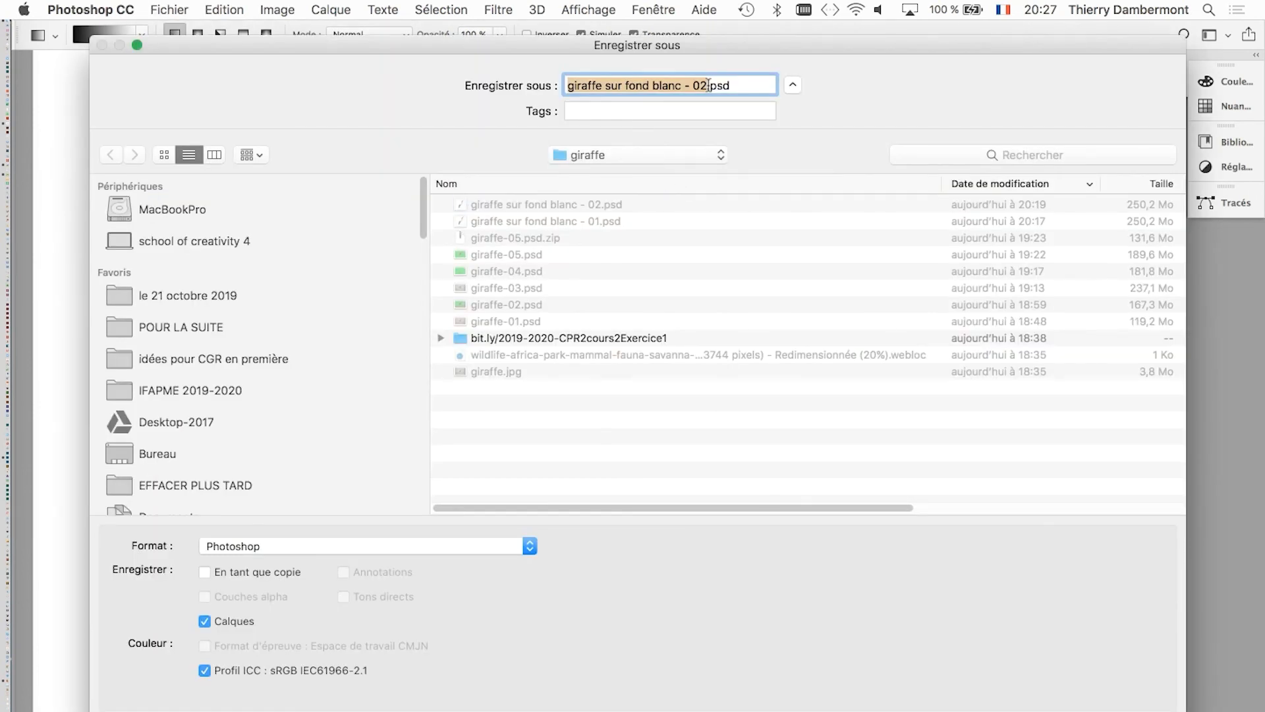
click(703, 85)
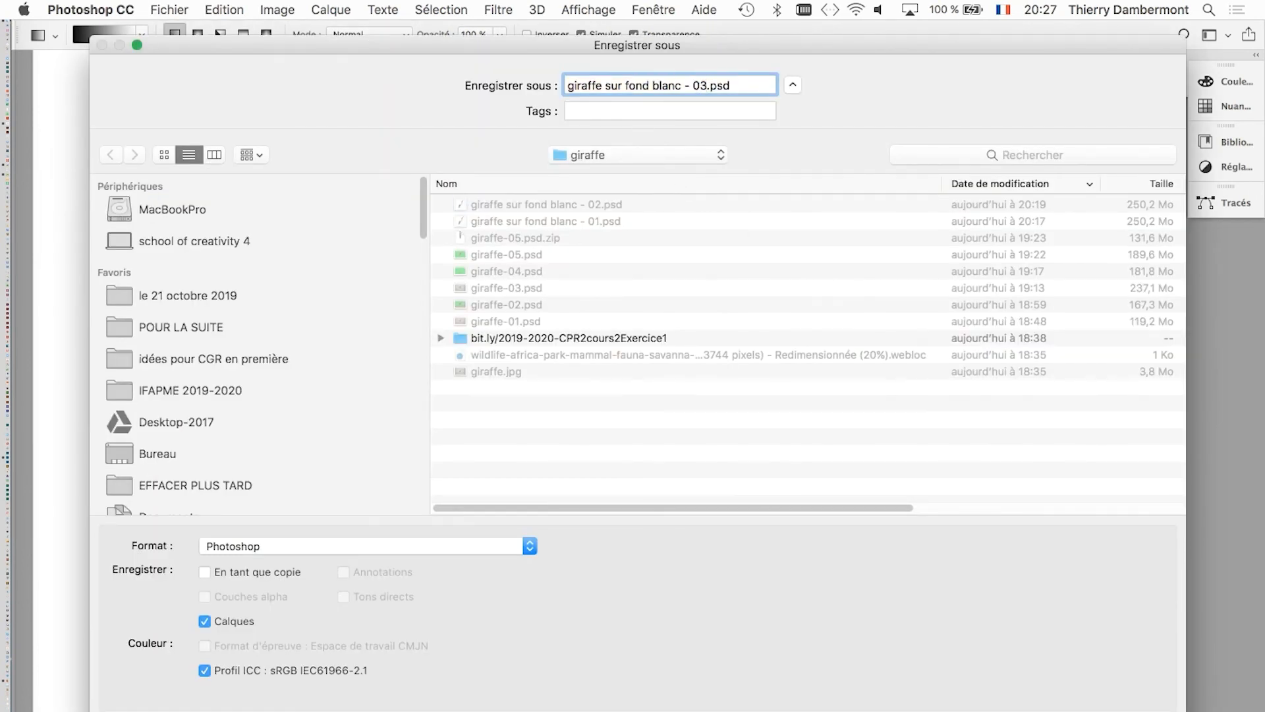
key(Return)
Collapse the smart filter list under the shadow layer Calque 1.
click(898, 329)
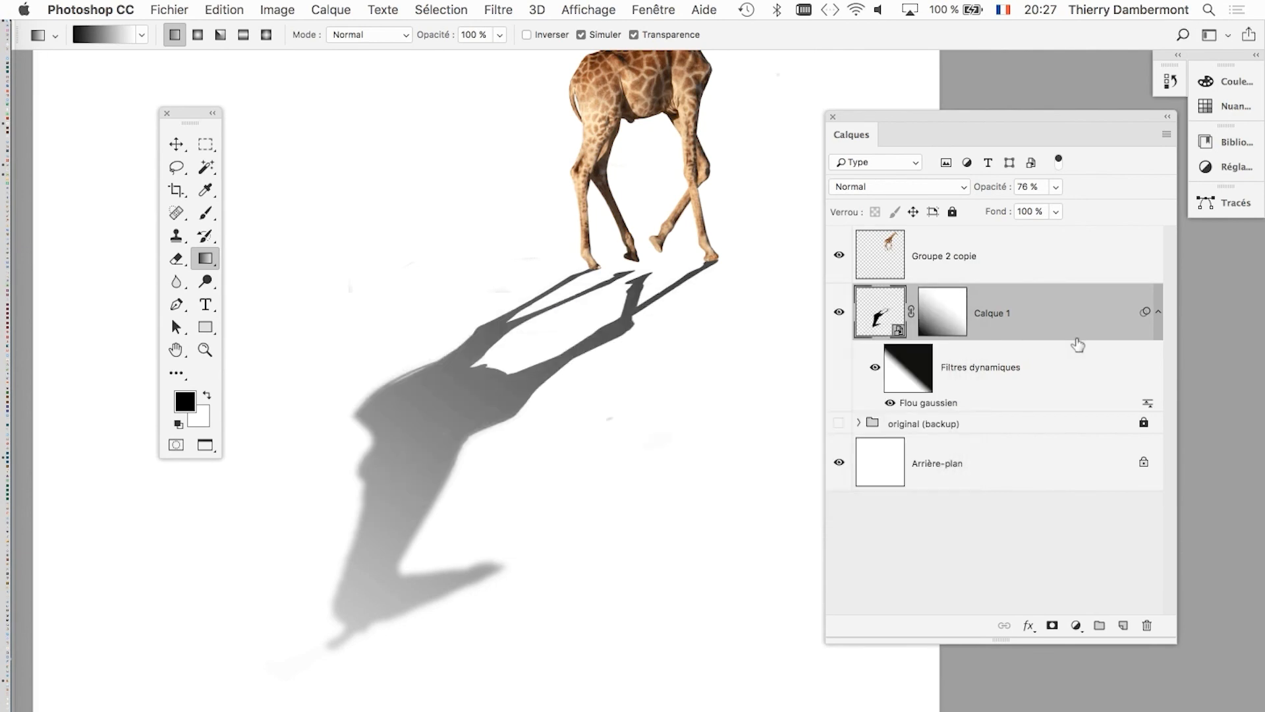
scroll(712, 328, down, 2)
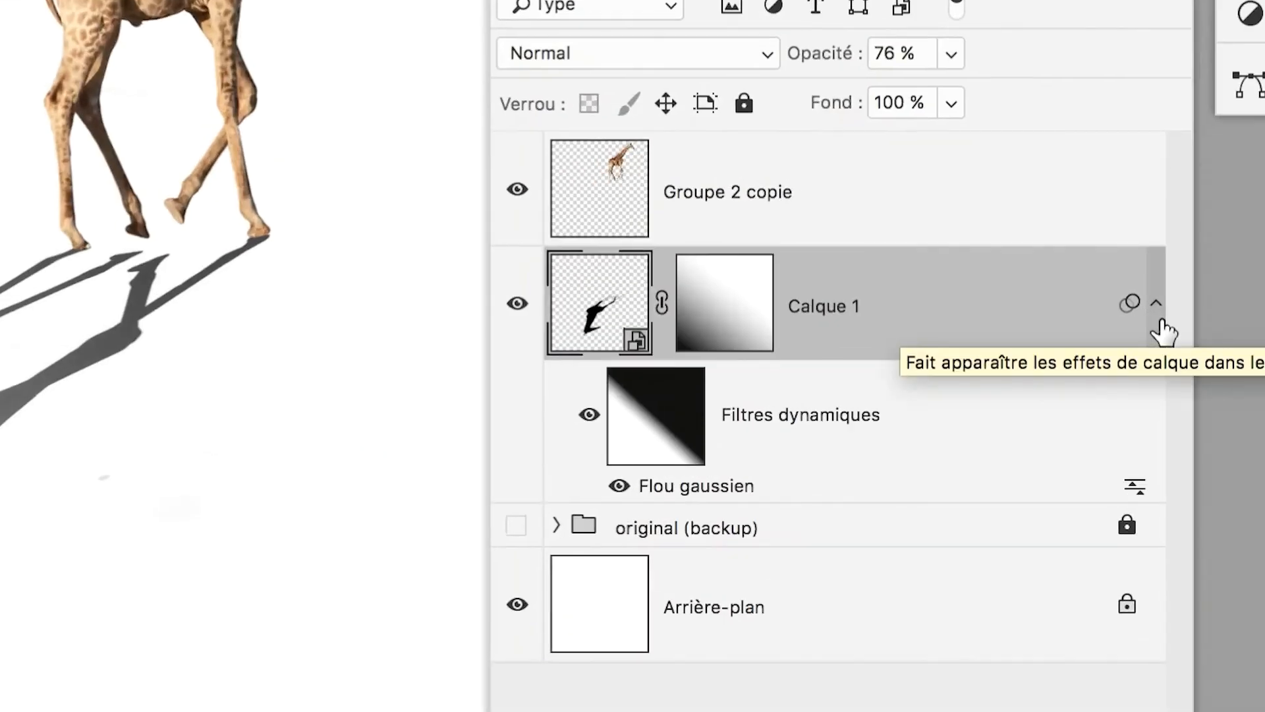
click(1159, 311)
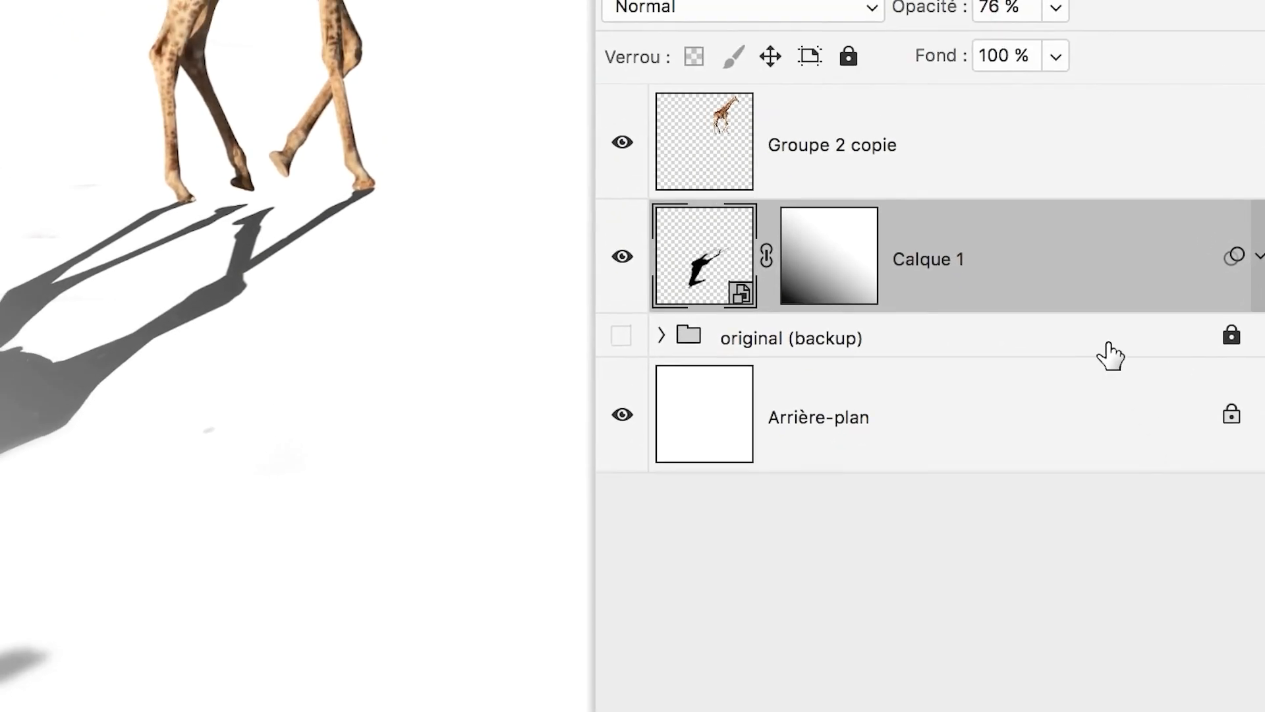
click(1041, 282)
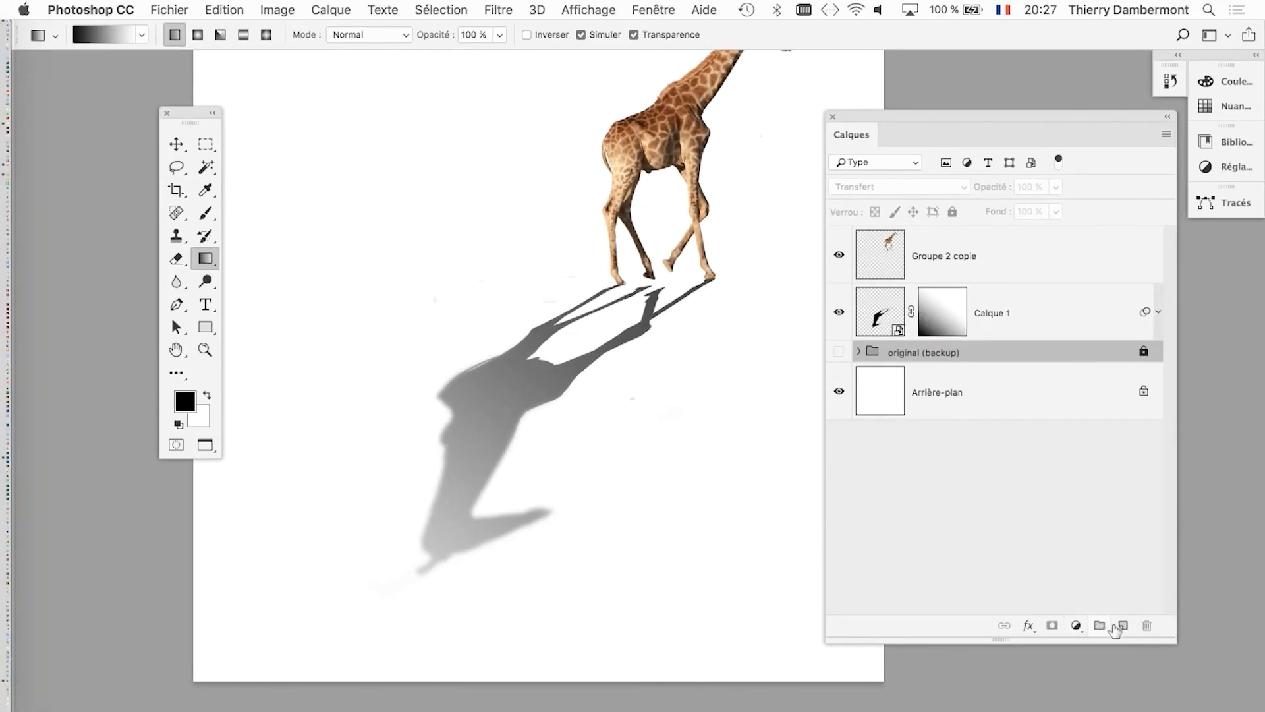
click(1122, 626)
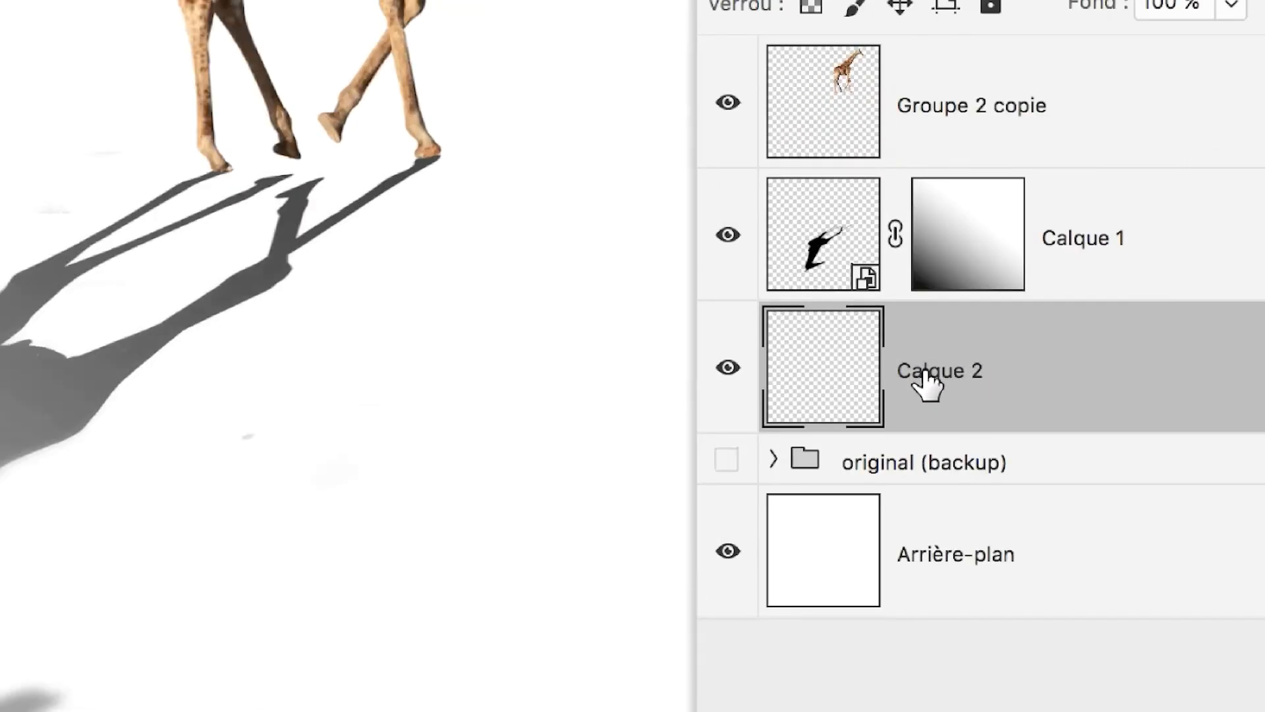
scroll(482, 370, down, 3)
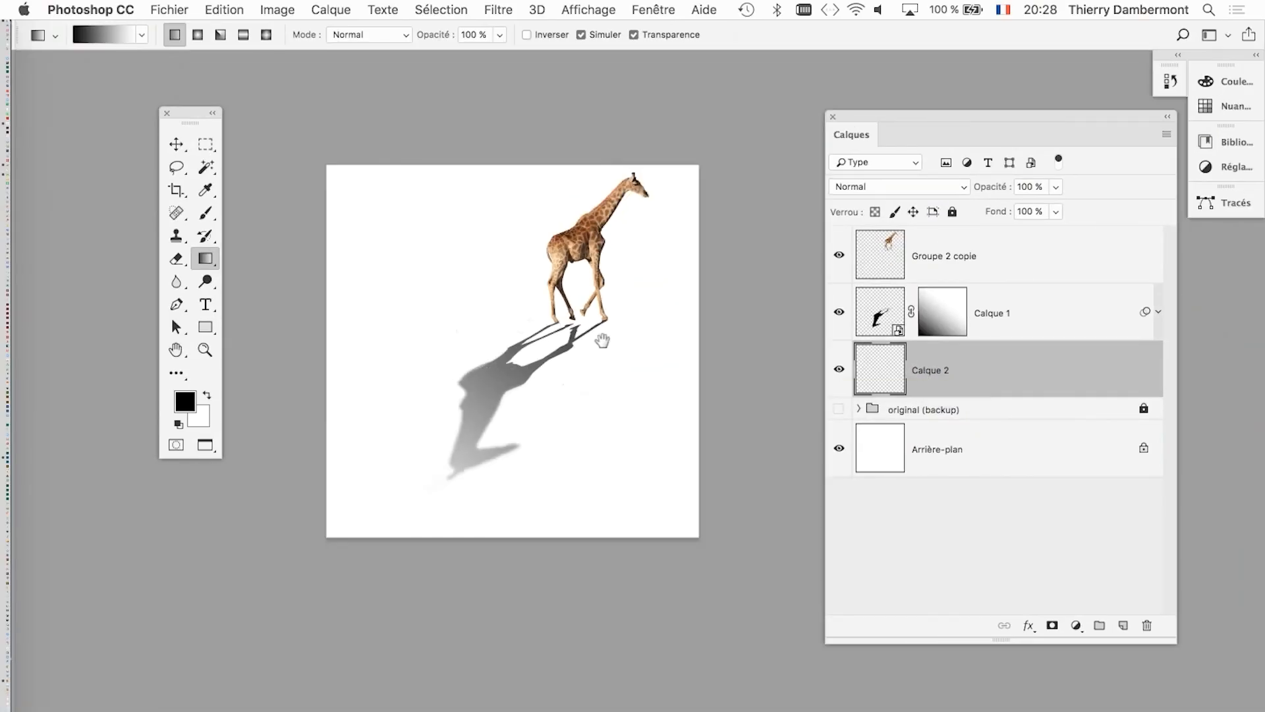
drag(1105, 373, 1146, 624)
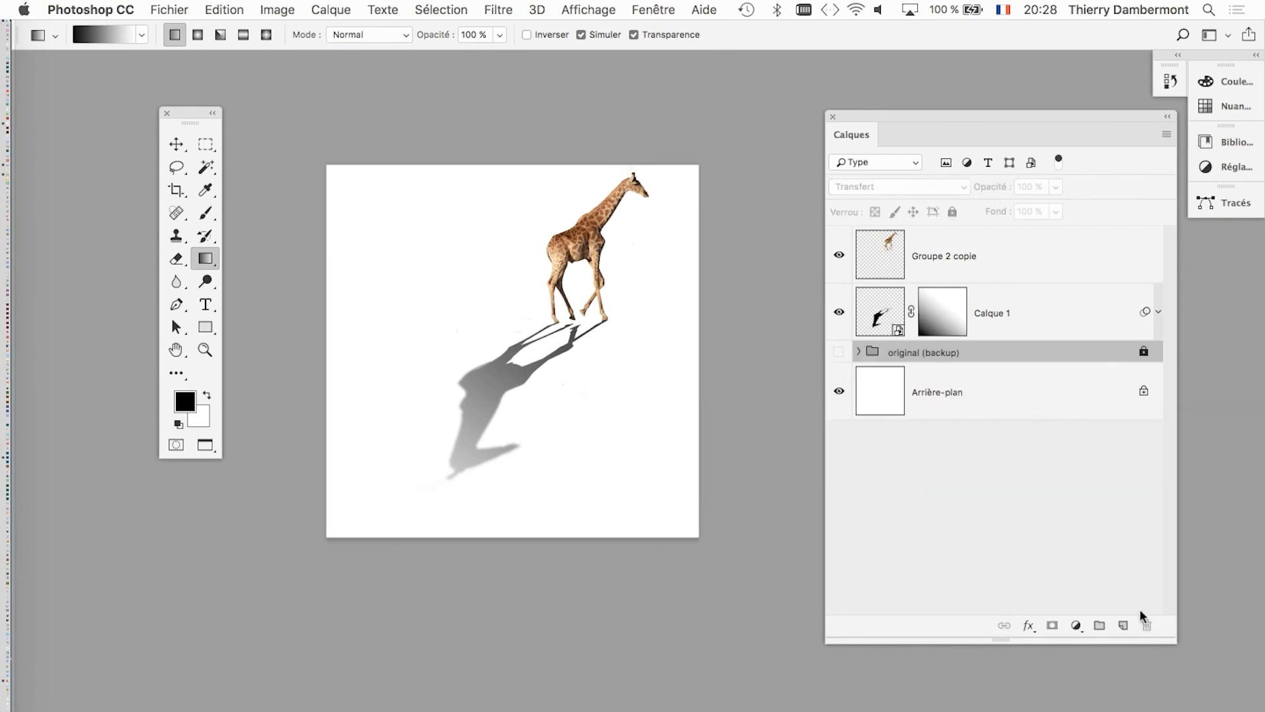
Return the giraffe document from full-screen mode to a floating window and move it clear of the Layers panel.
key(f)
key(f)
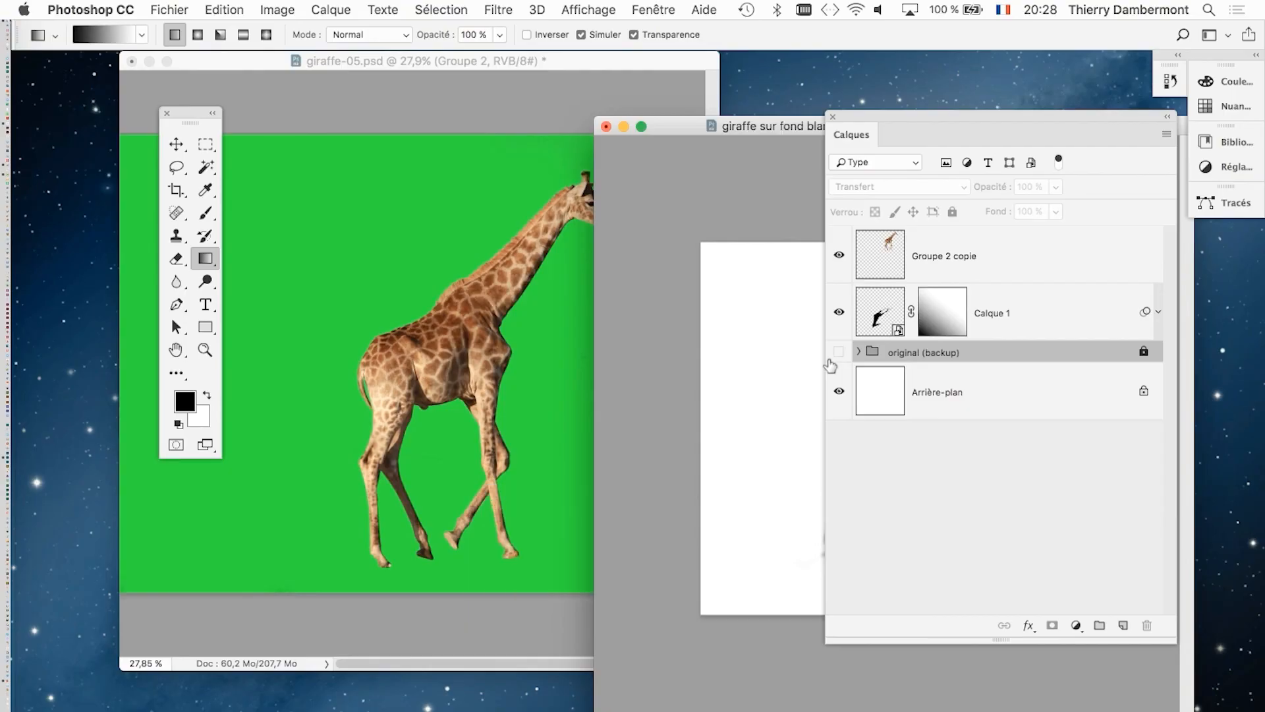
drag(763, 129, 201, 91)
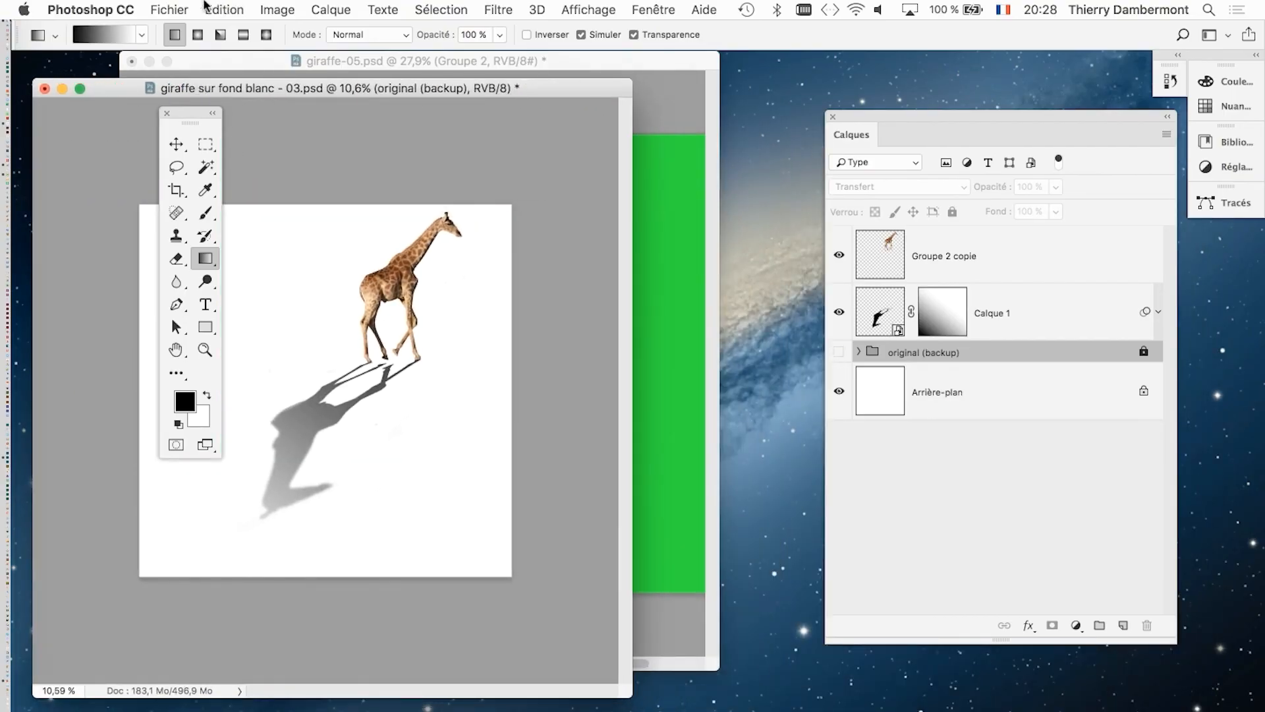
Create a new blank document with the preset settings, and move its window and the Layers panel apart.
click(173, 9)
click(178, 28)
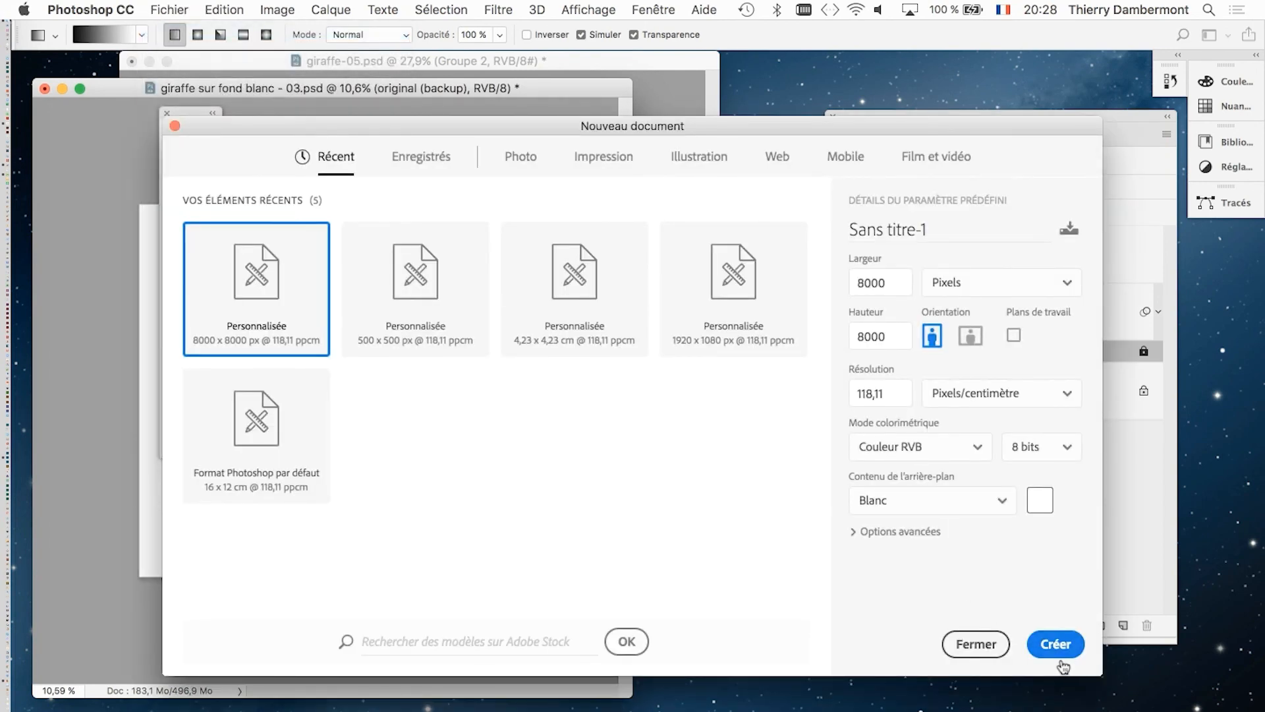
click(1057, 645)
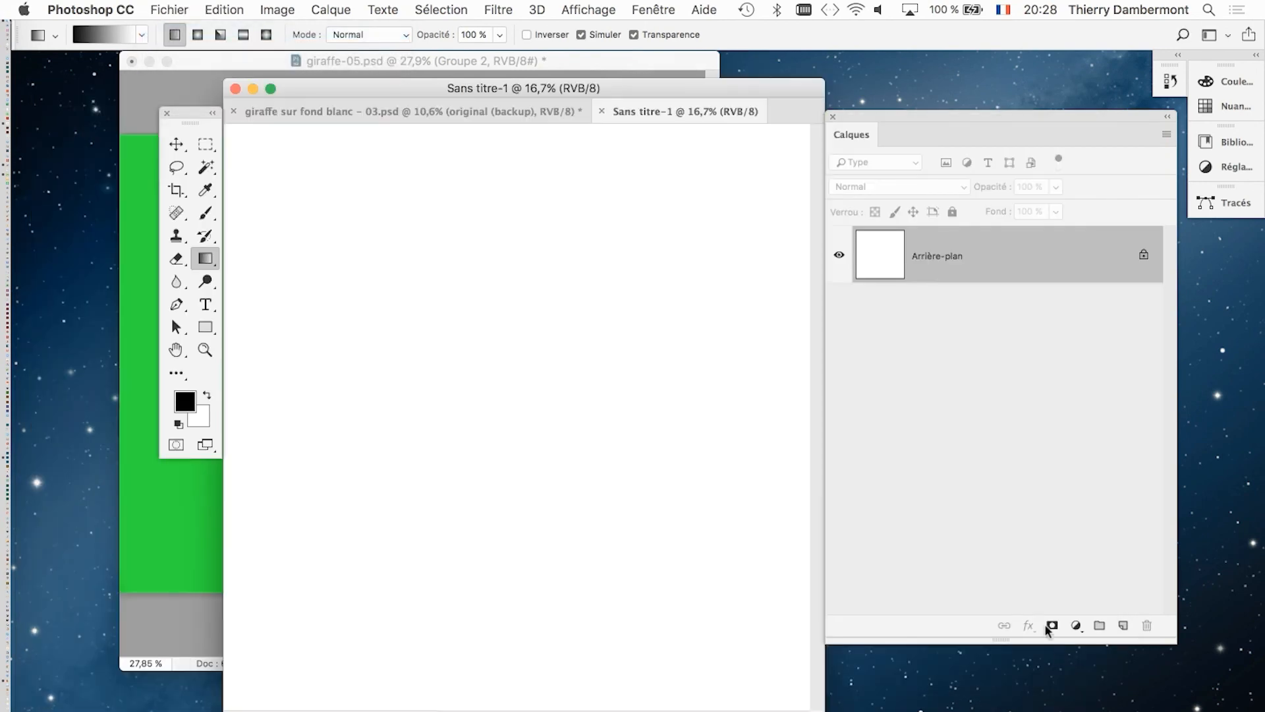
drag(764, 89, 828, 90)
drag(918, 131, 1124, 114)
Try filling the blank document's background with the teal and pink floral pattern, then undo the fill.
click(214, 7)
click(302, 294)
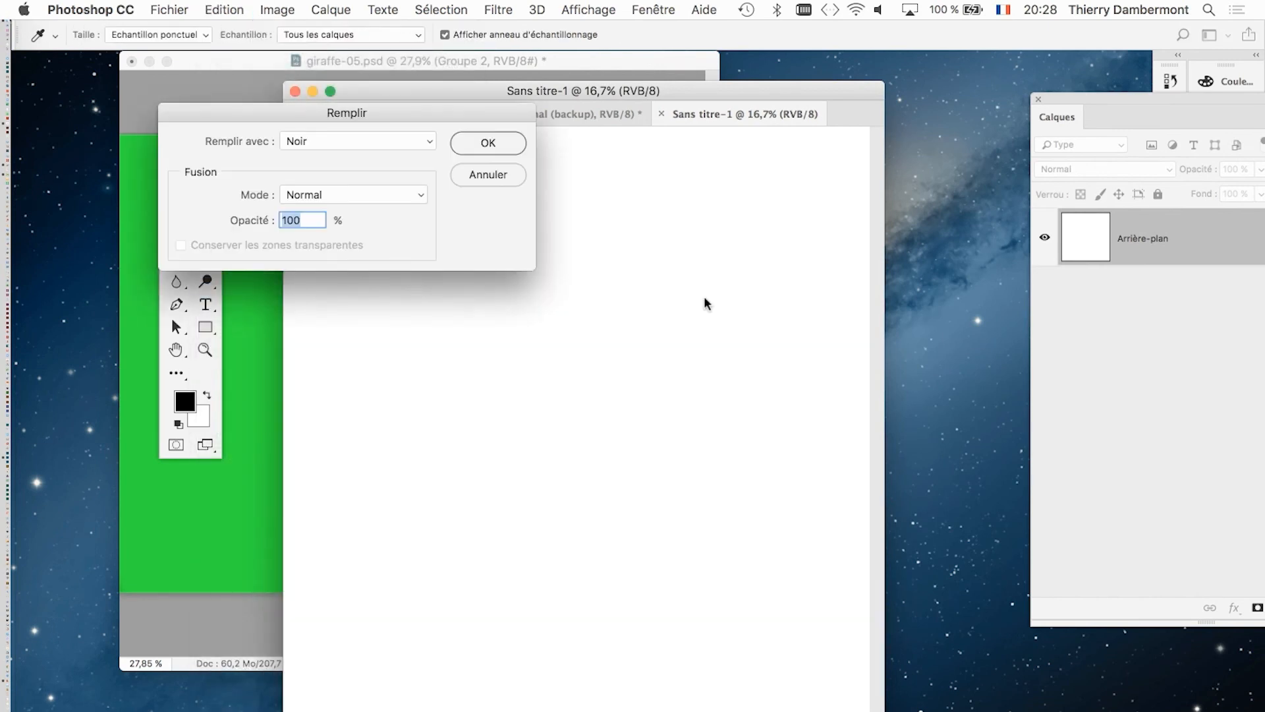
click(309, 138)
click(342, 108)
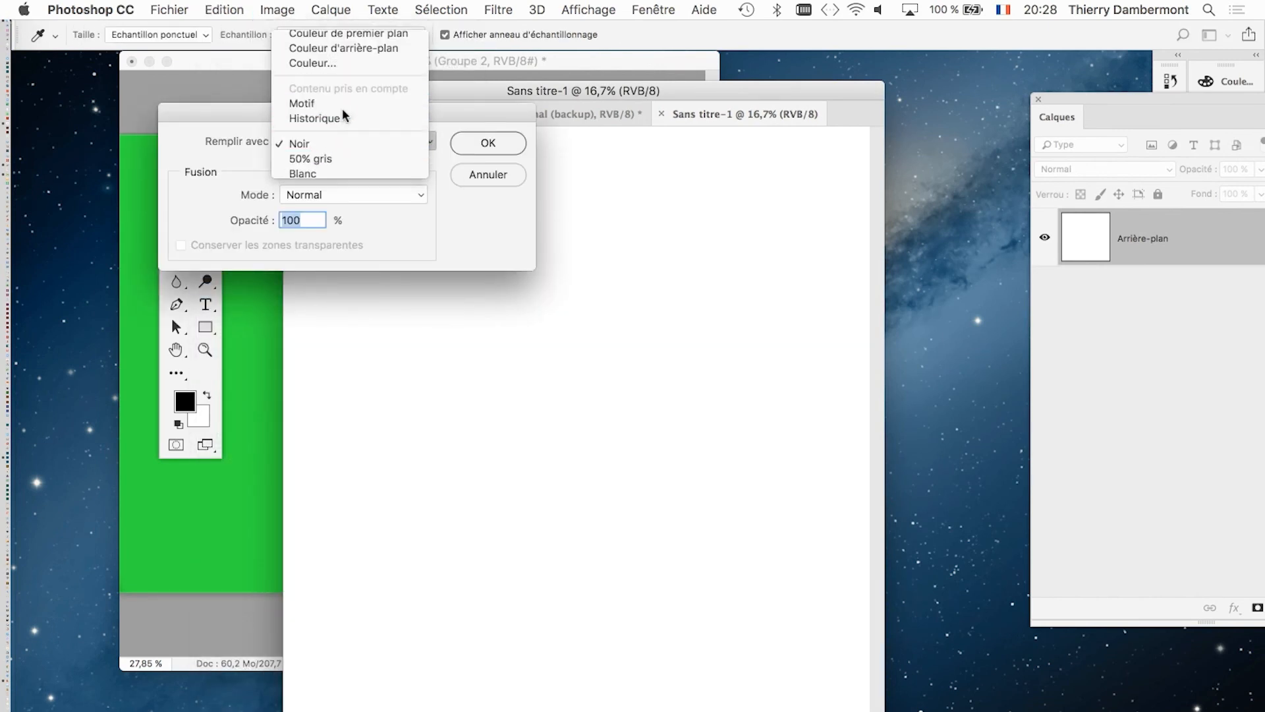
click(313, 191)
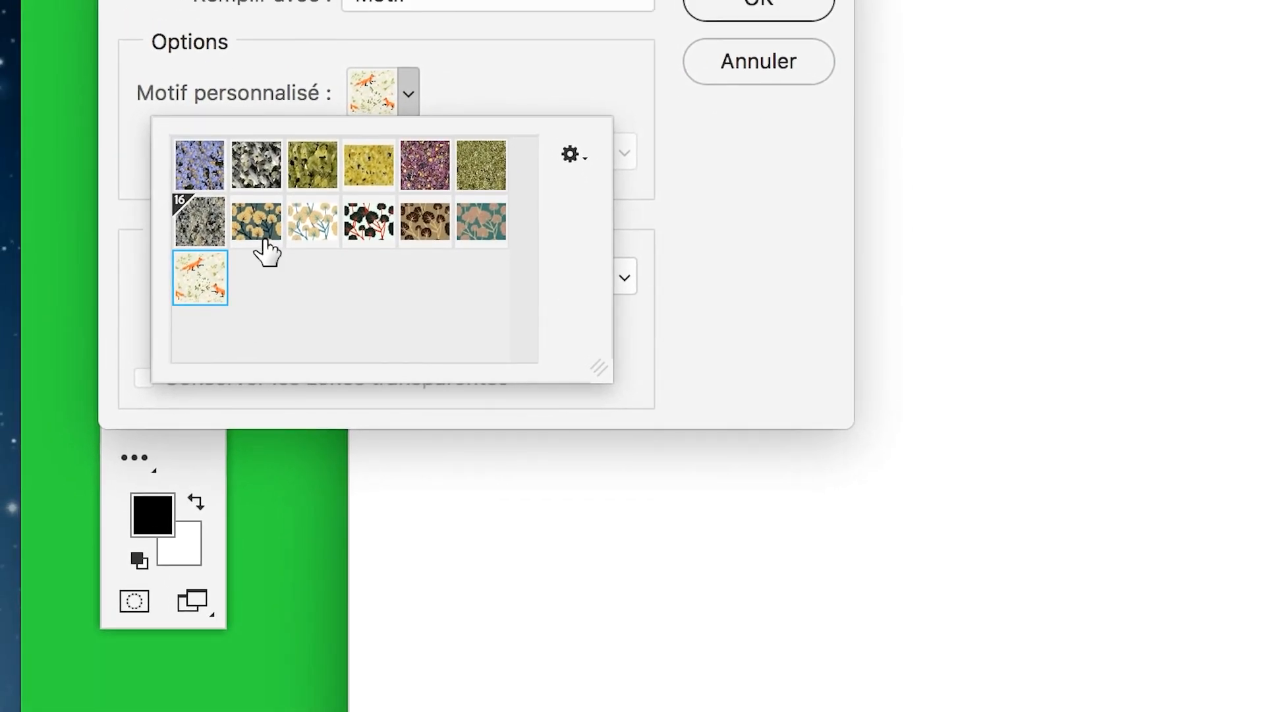
click(471, 236)
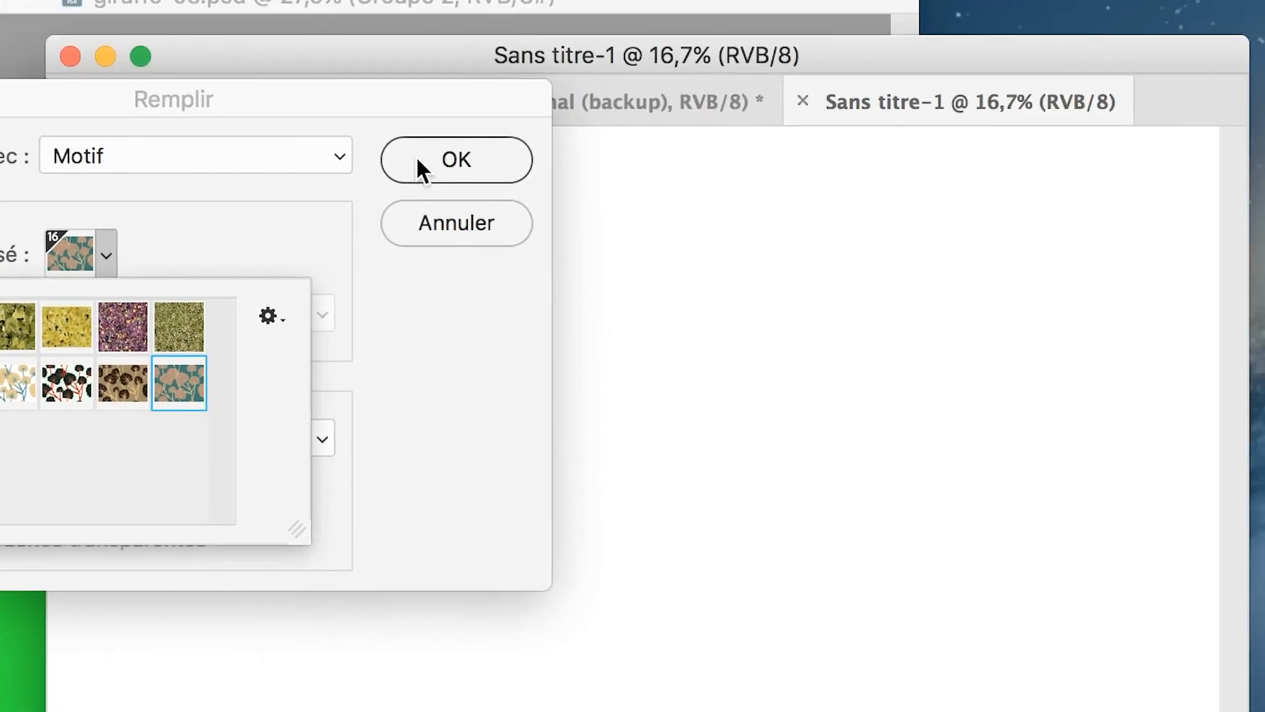
click(584, 16)
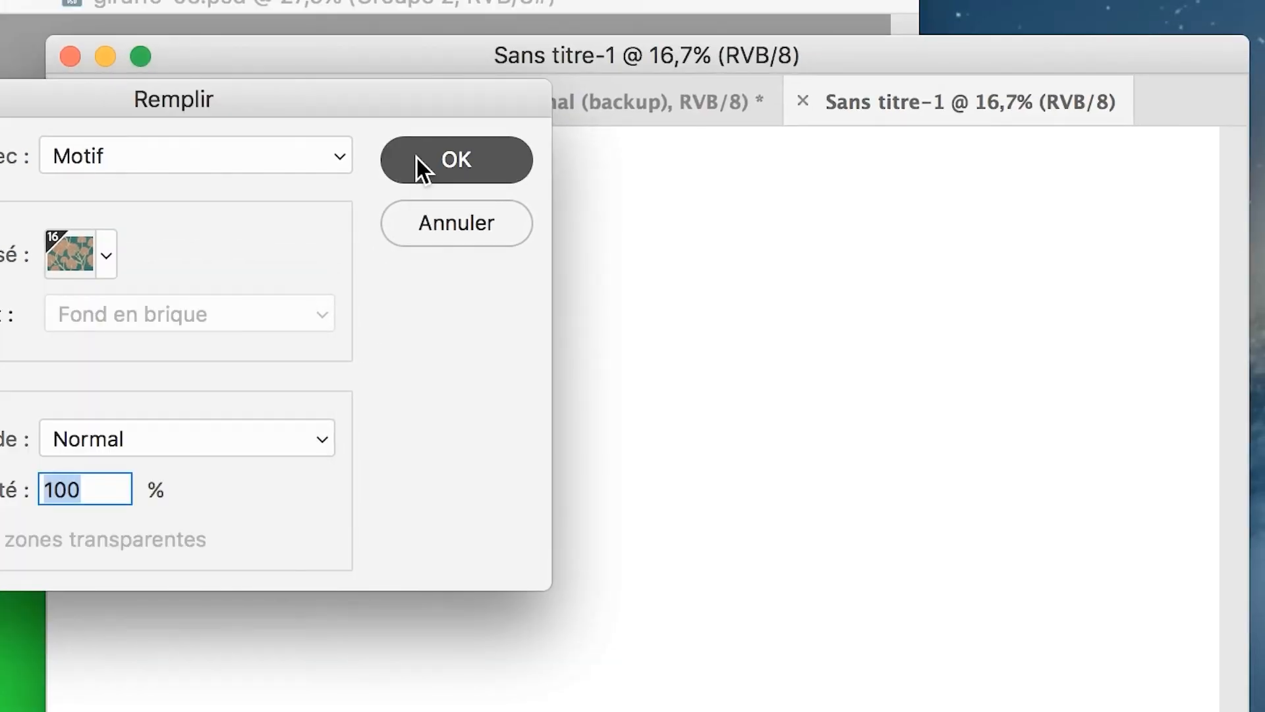
click(584, 16)
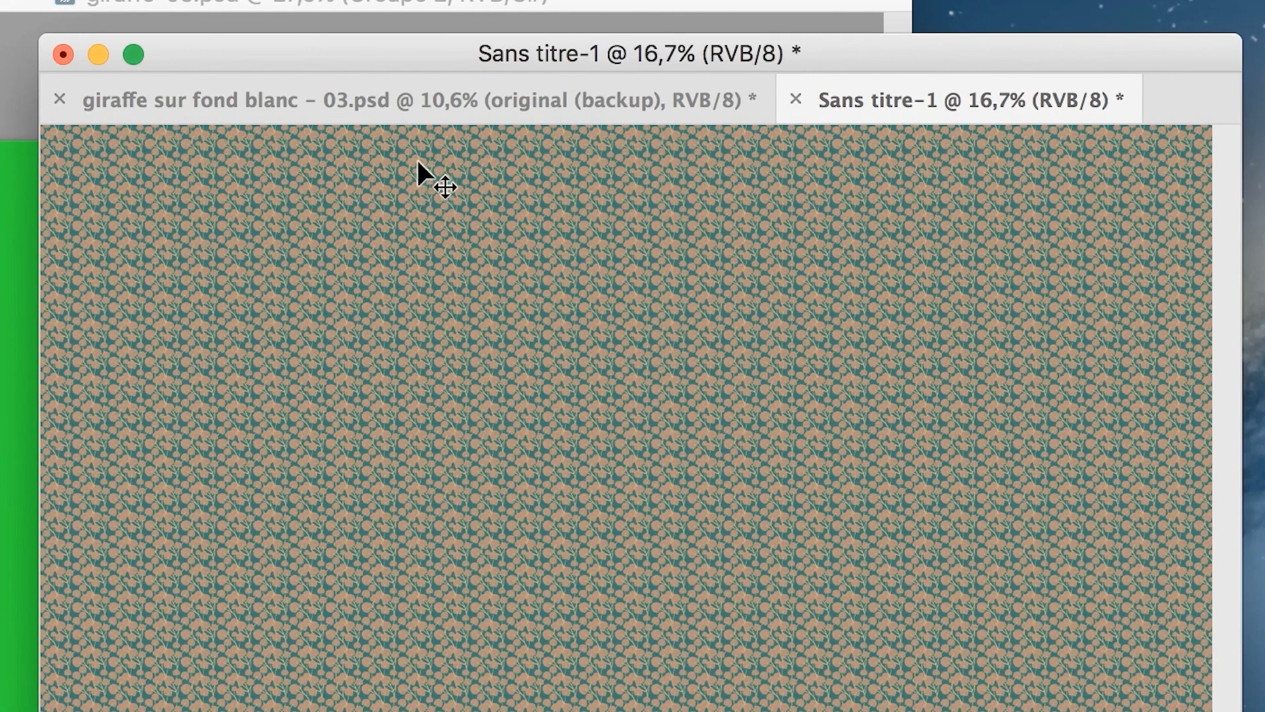
key(super+z)
Fill the blank document's background with the fox and flower pattern in Normal mode at 100% opacity.
key(shift+F5)
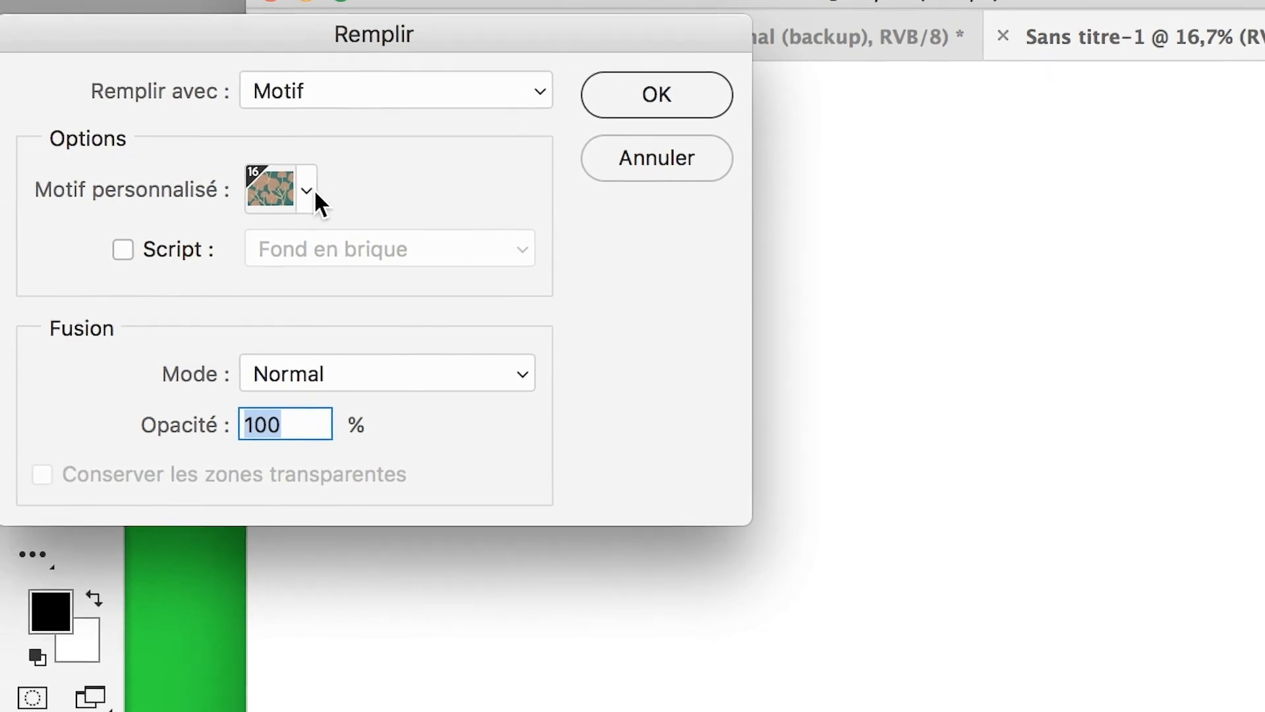
click(307, 191)
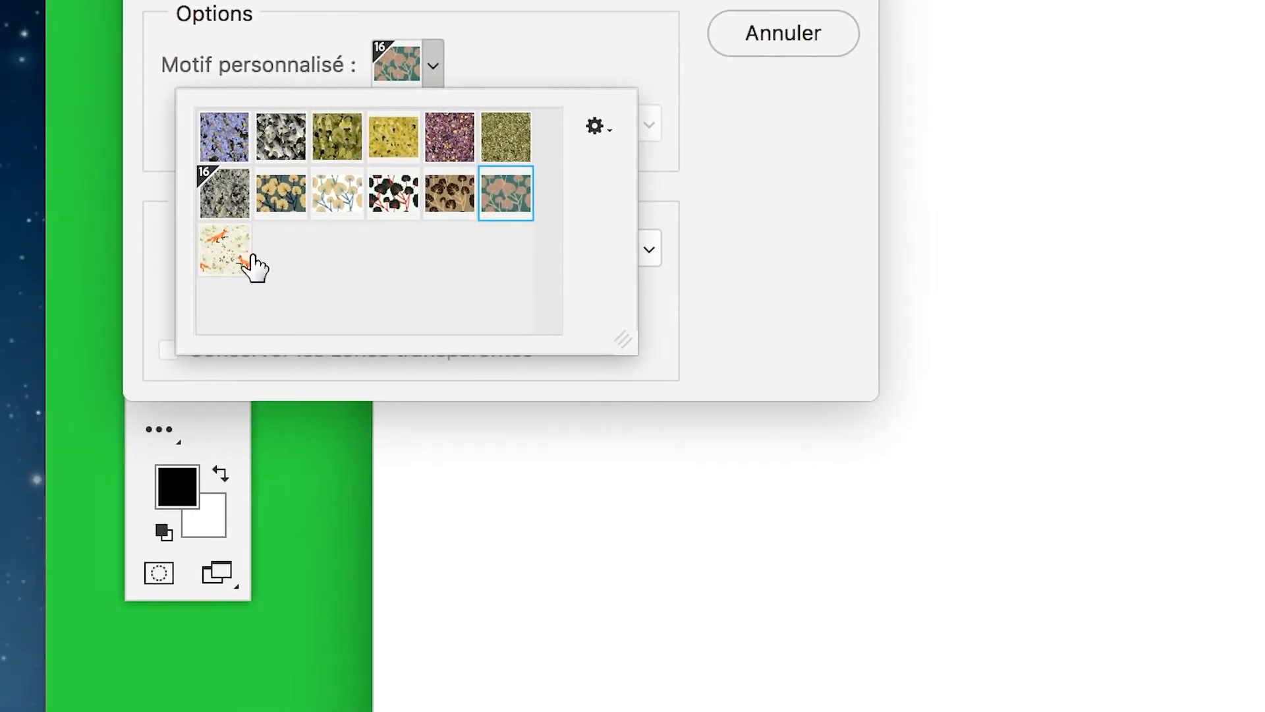
click(102, 367)
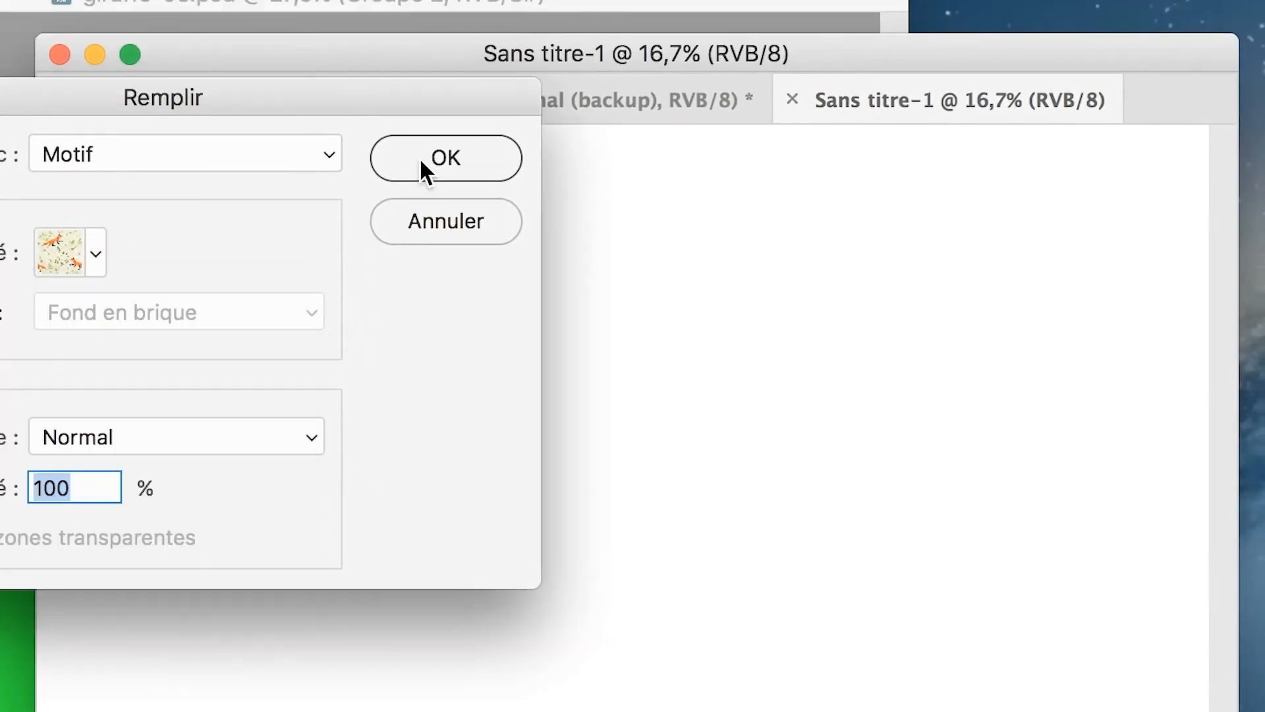
click(448, 132)
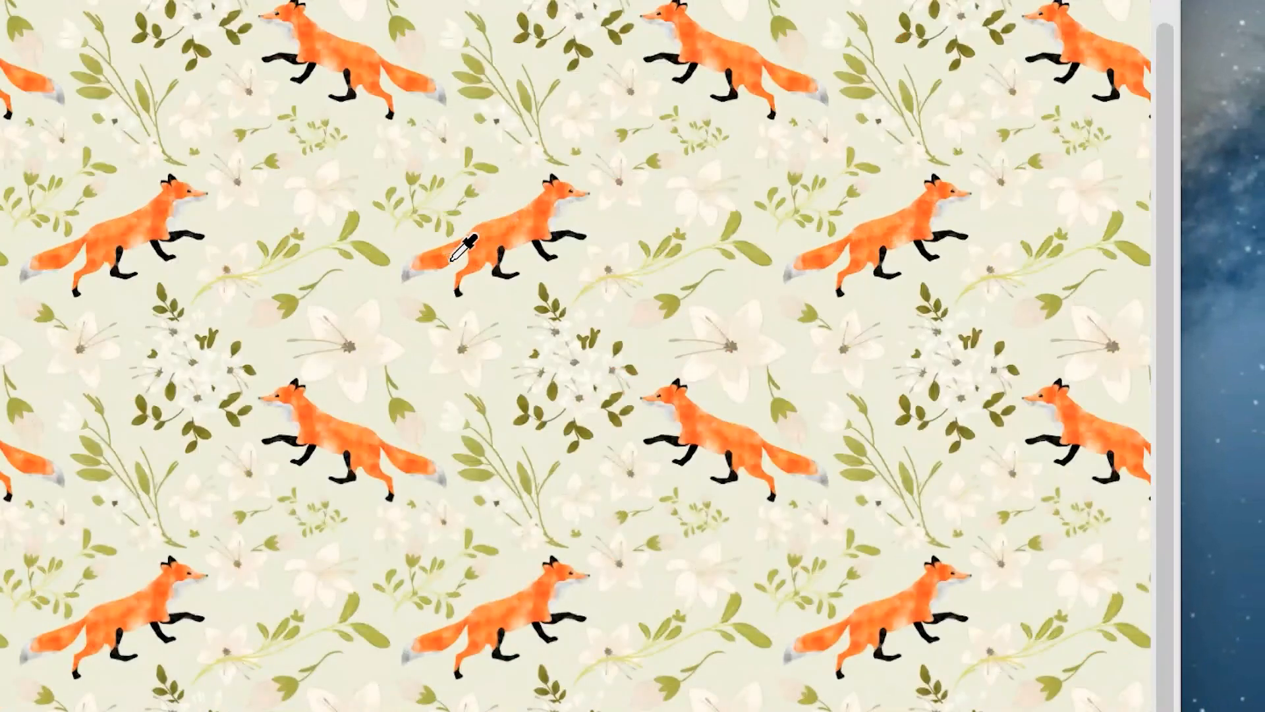
scroll(451, 261, up, 6)
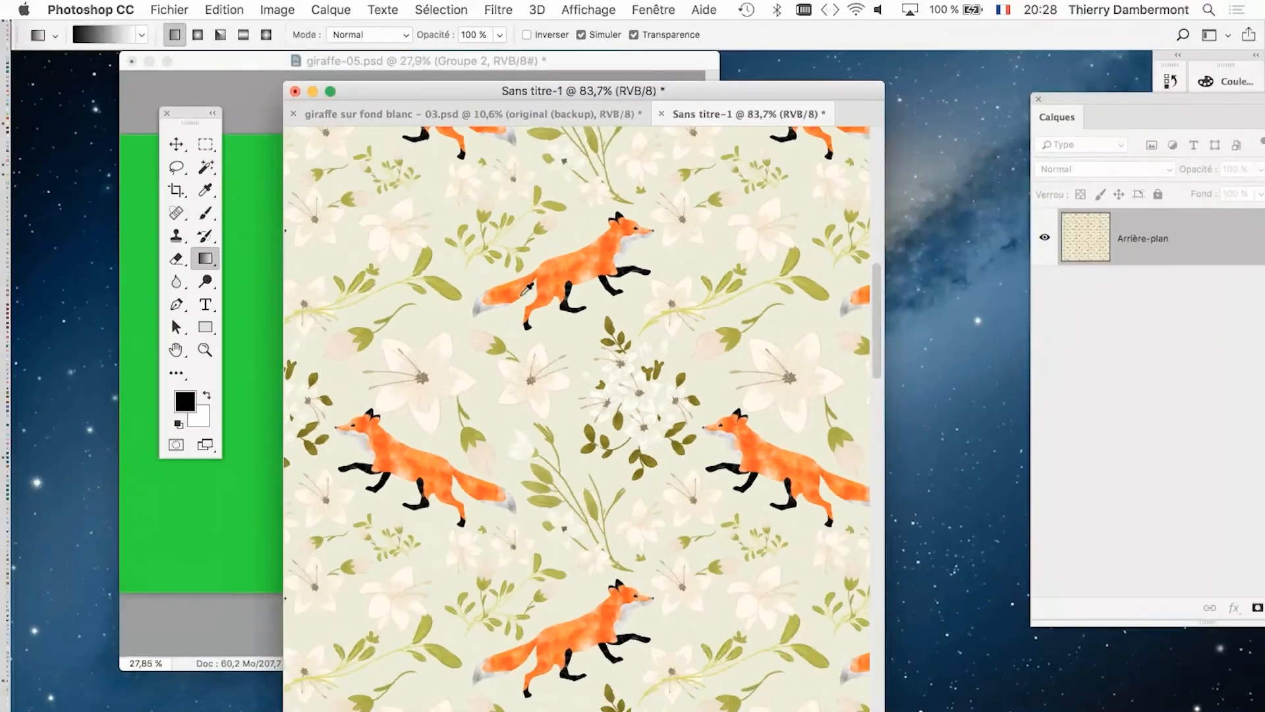
scroll(451, 259, down, 1)
scroll(531, 288, down, 3)
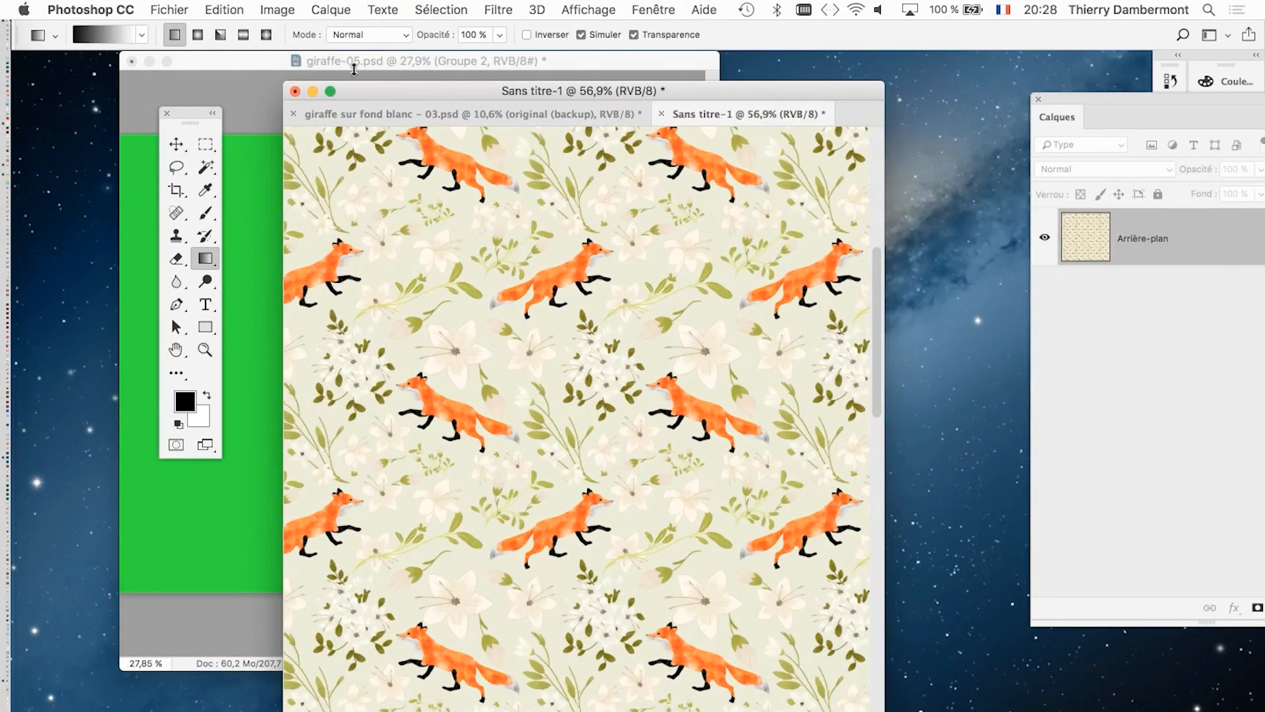
Separate the fox pattern document into its own window beside the giraffe document, with the Layers panel placed between them.
drag(373, 100, 88, 83)
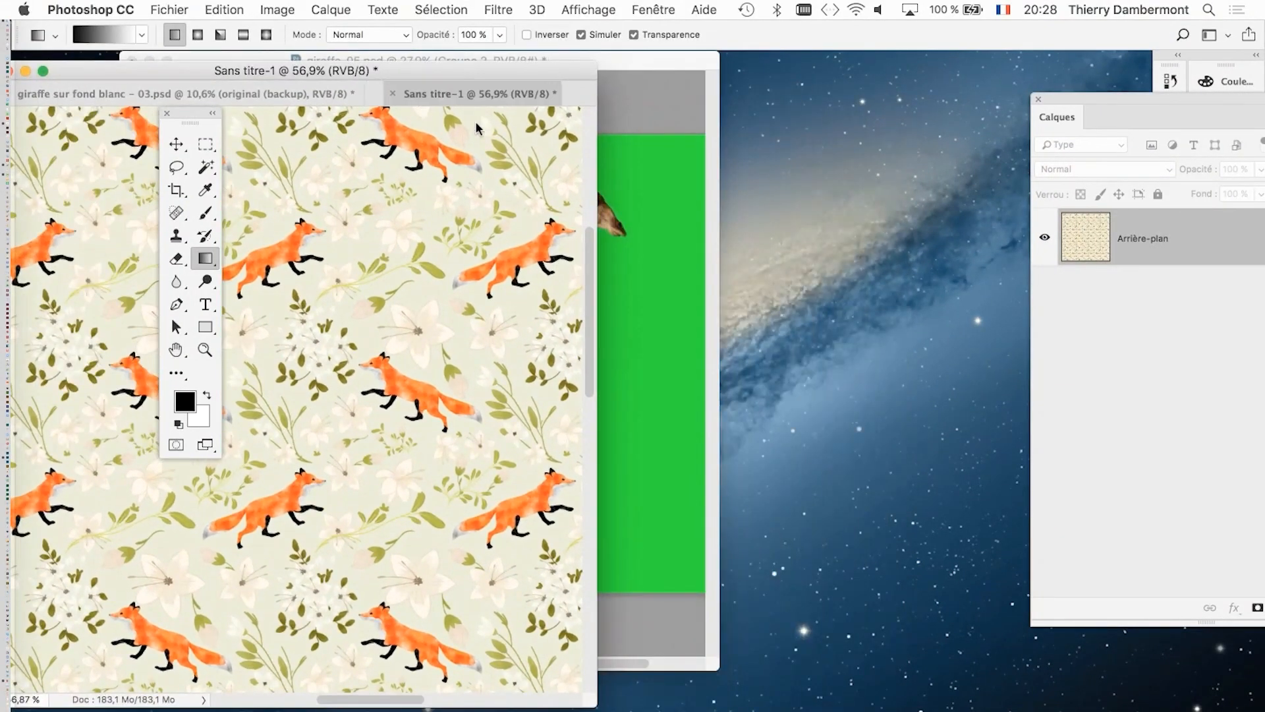
drag(424, 111, 686, 170)
drag(188, 134, 51, 112)
click(336, 69)
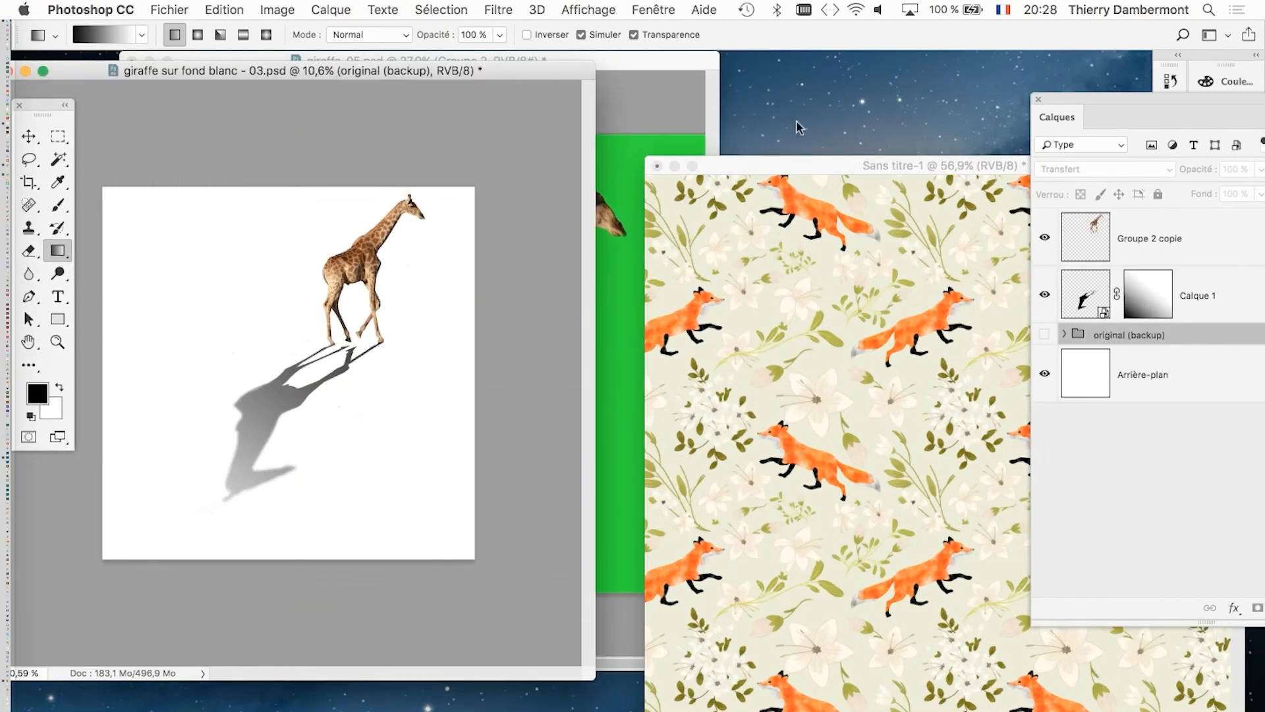
drag(1069, 112, 490, 114)
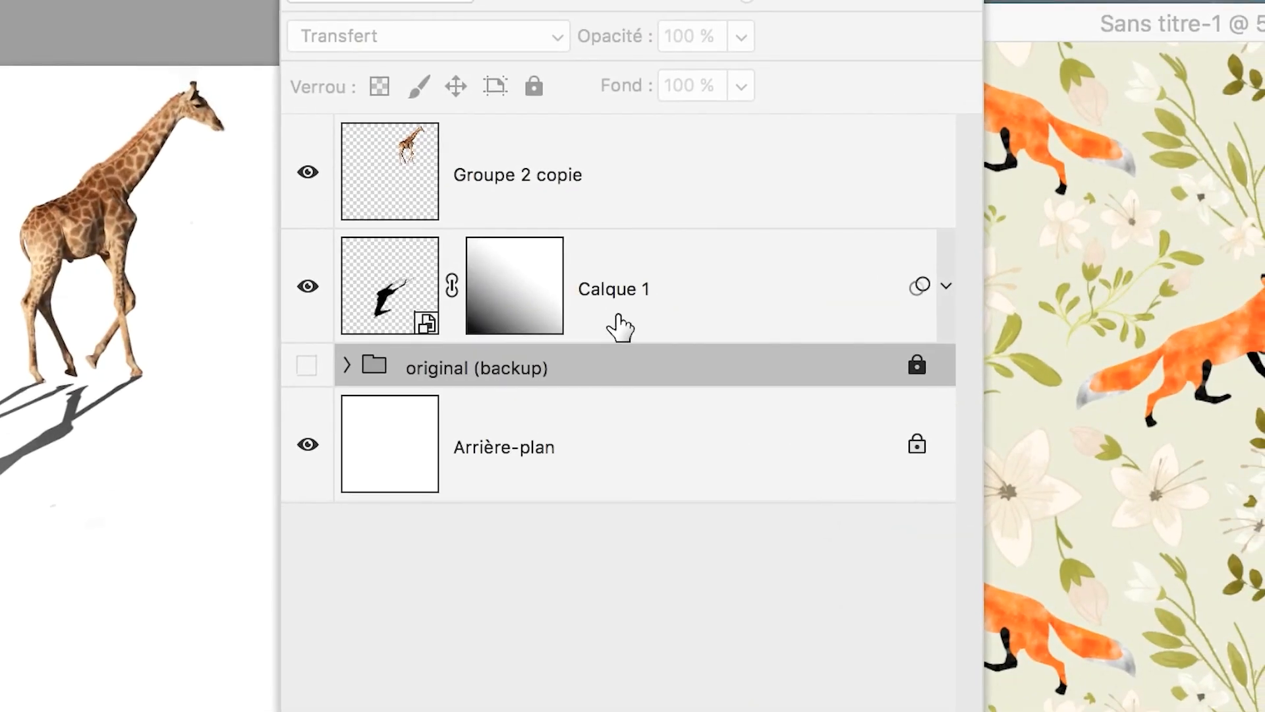
Copy the fox pattern into the giraffe document with the Move tool, placing it directly above layer Calque 1.
click(618, 323)
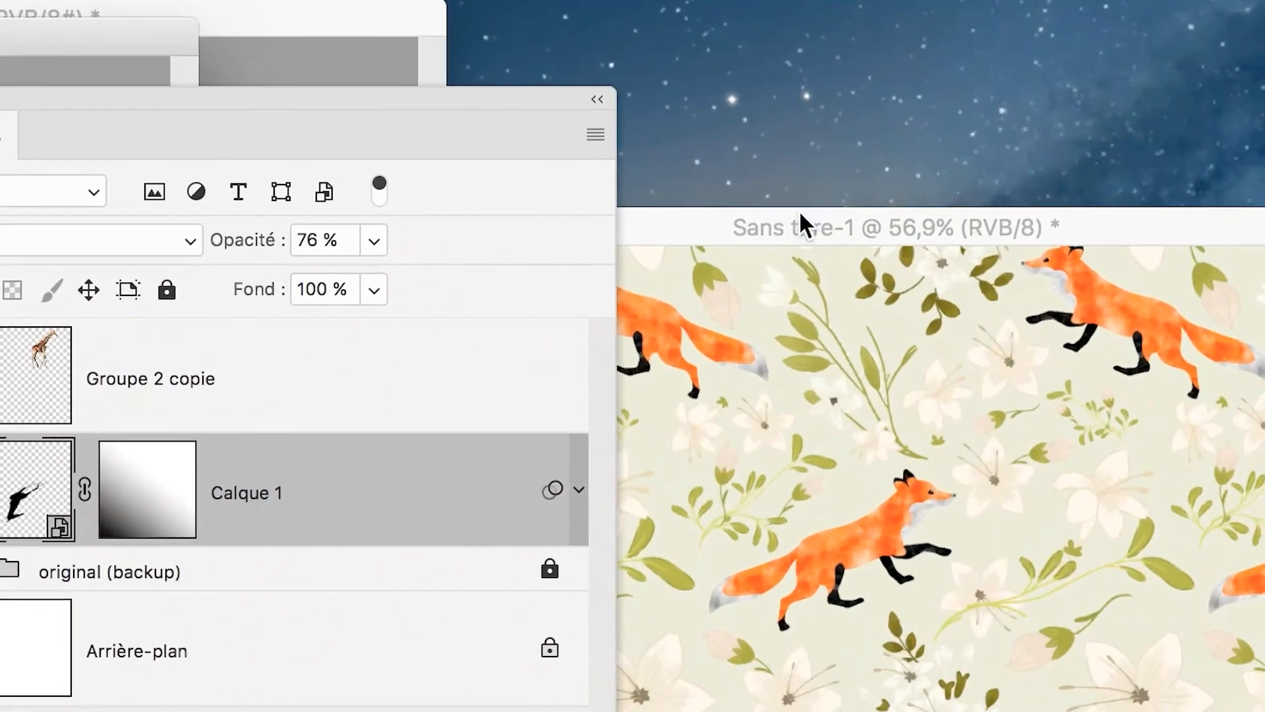
click(800, 214)
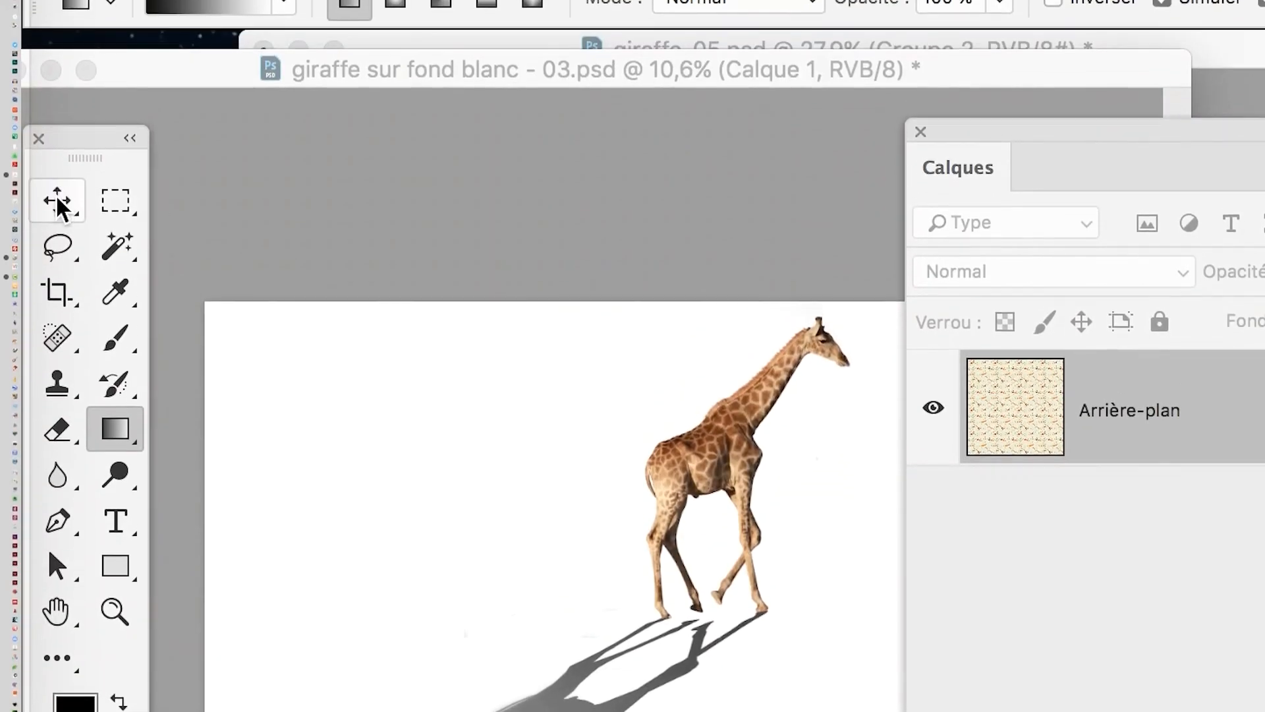
click(58, 157)
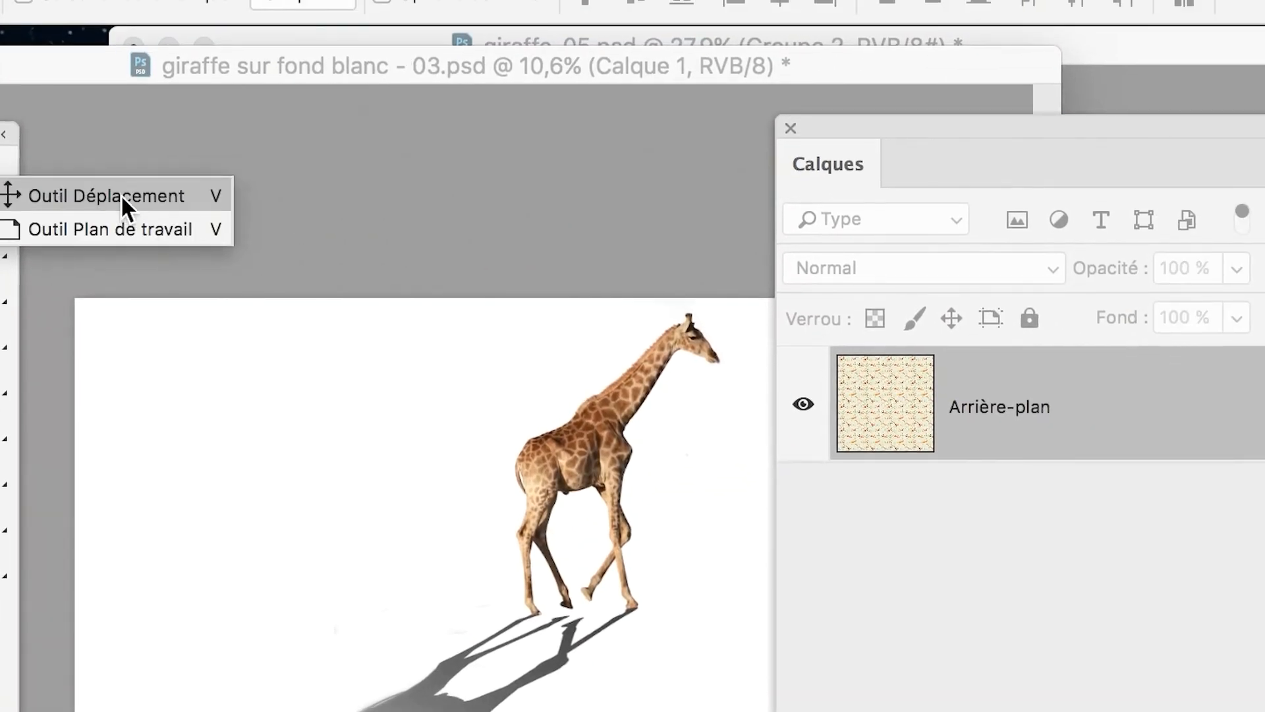
click(249, 159)
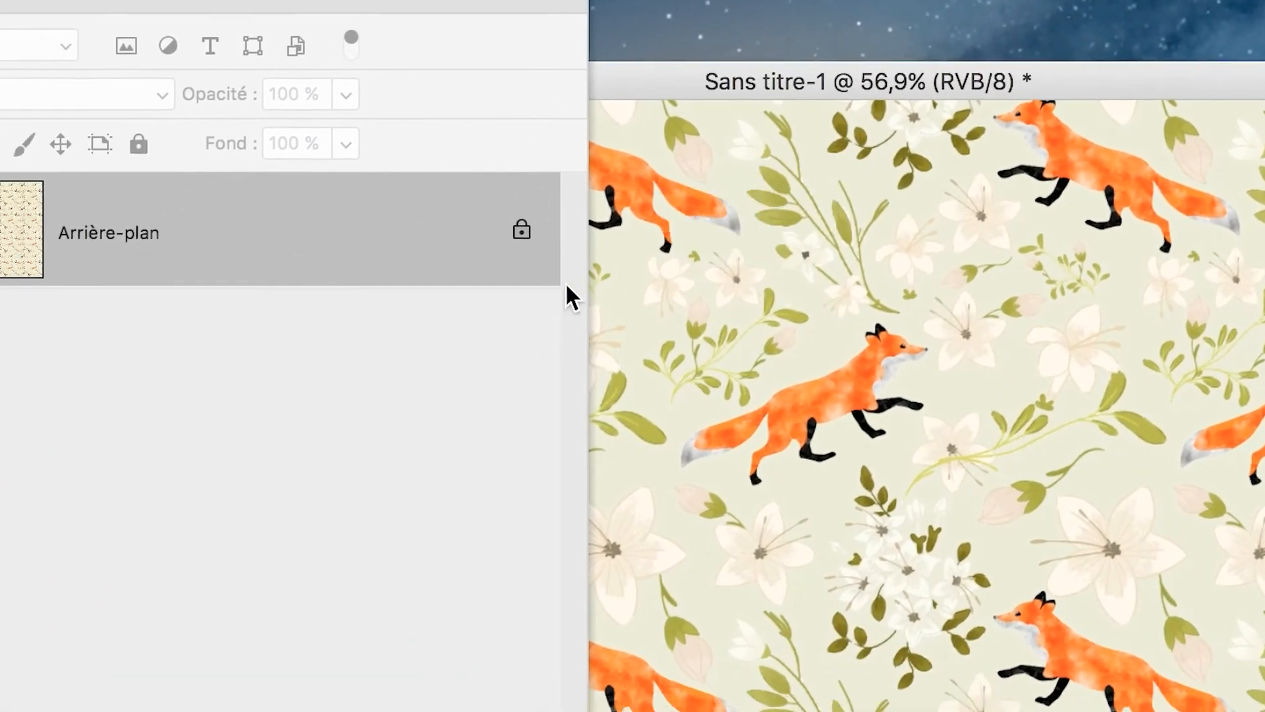
drag(567, 285, 237, 290)
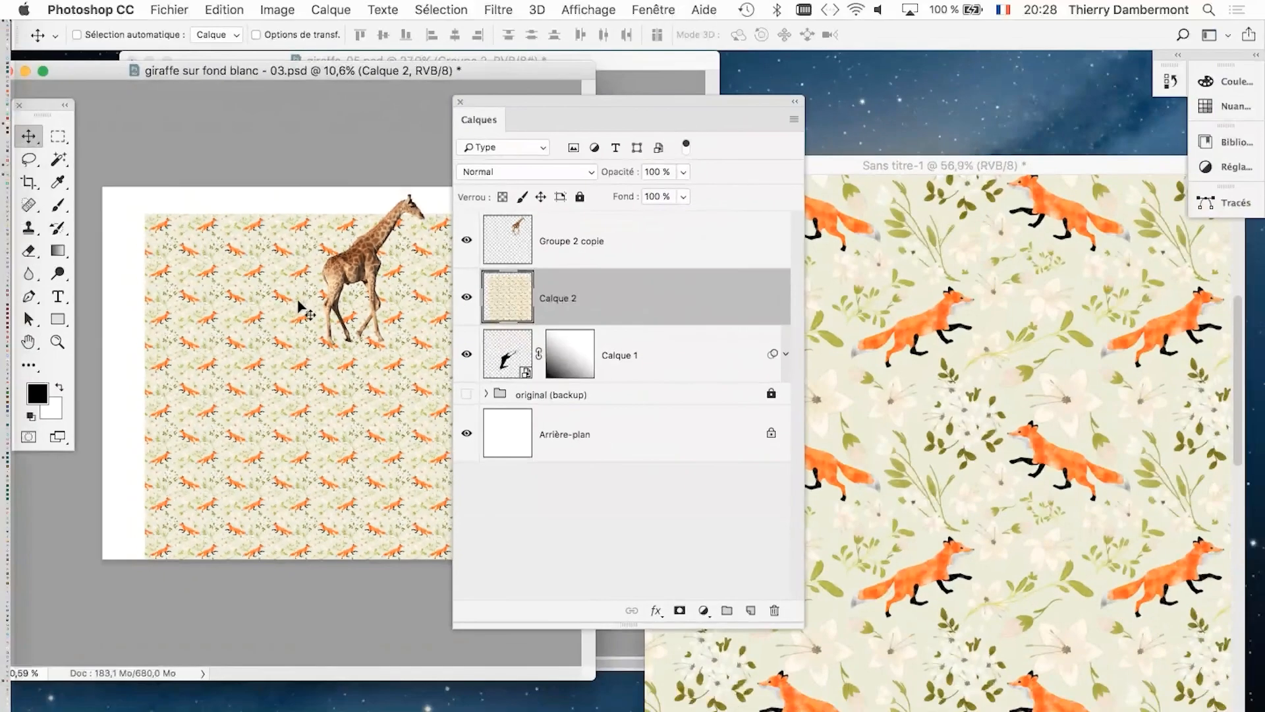
Show the giraffe document in full-screen mode and move the fox pattern layer below the shadow layer Calque 1.
key(f)
drag(519, 97, 988, 191)
scroll(667, 382, down, 2)
drag(533, 403, 277, 377)
scroll(327, 393, up, 2)
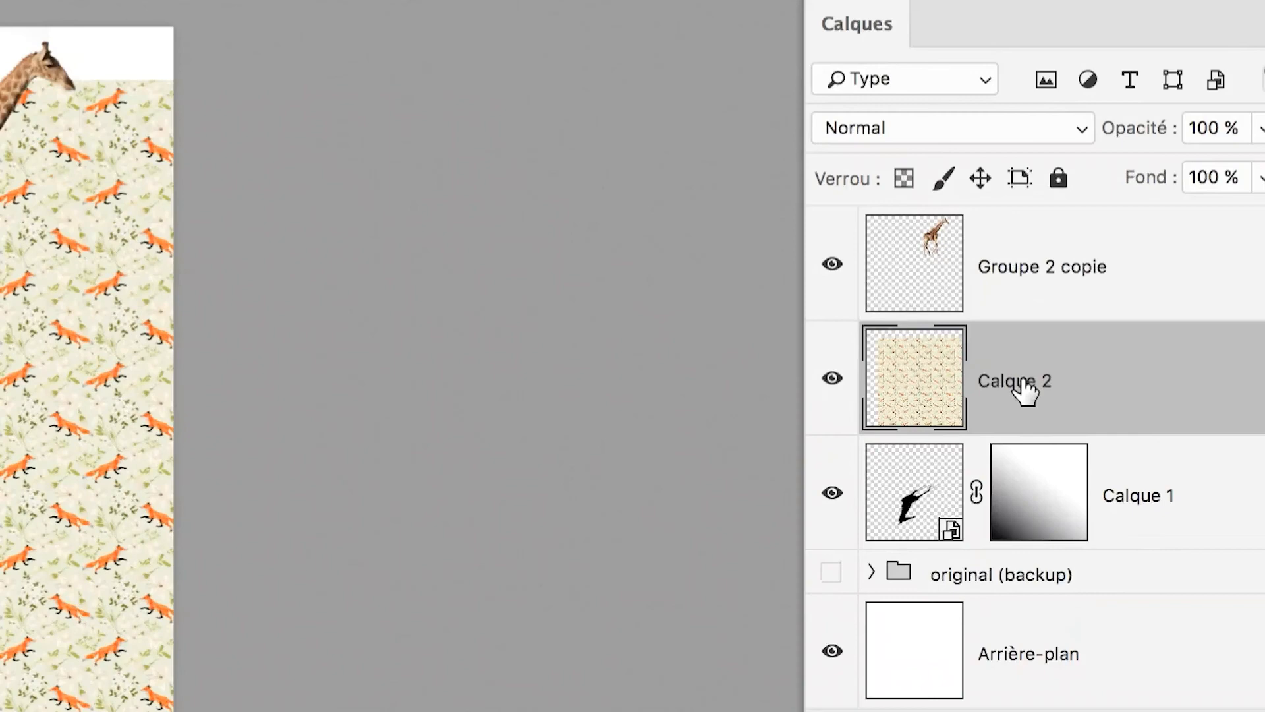
drag(1021, 385, 1018, 458)
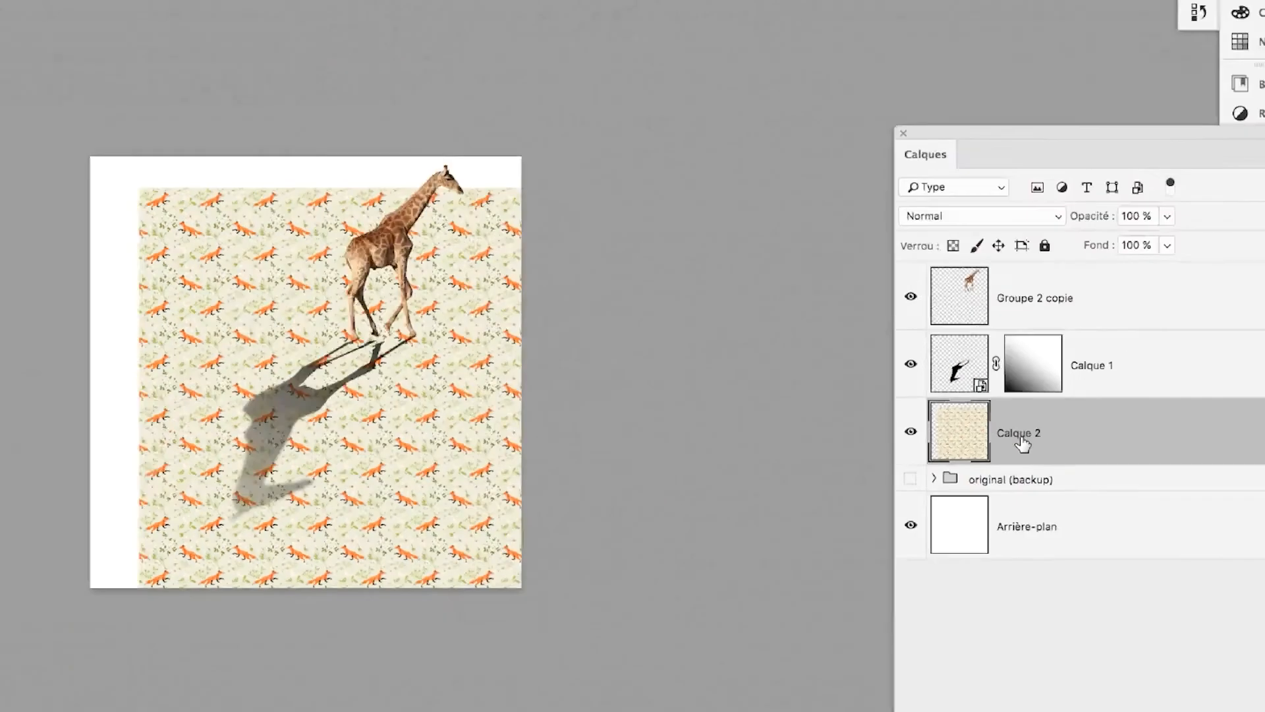
scroll(542, 359, up, 1)
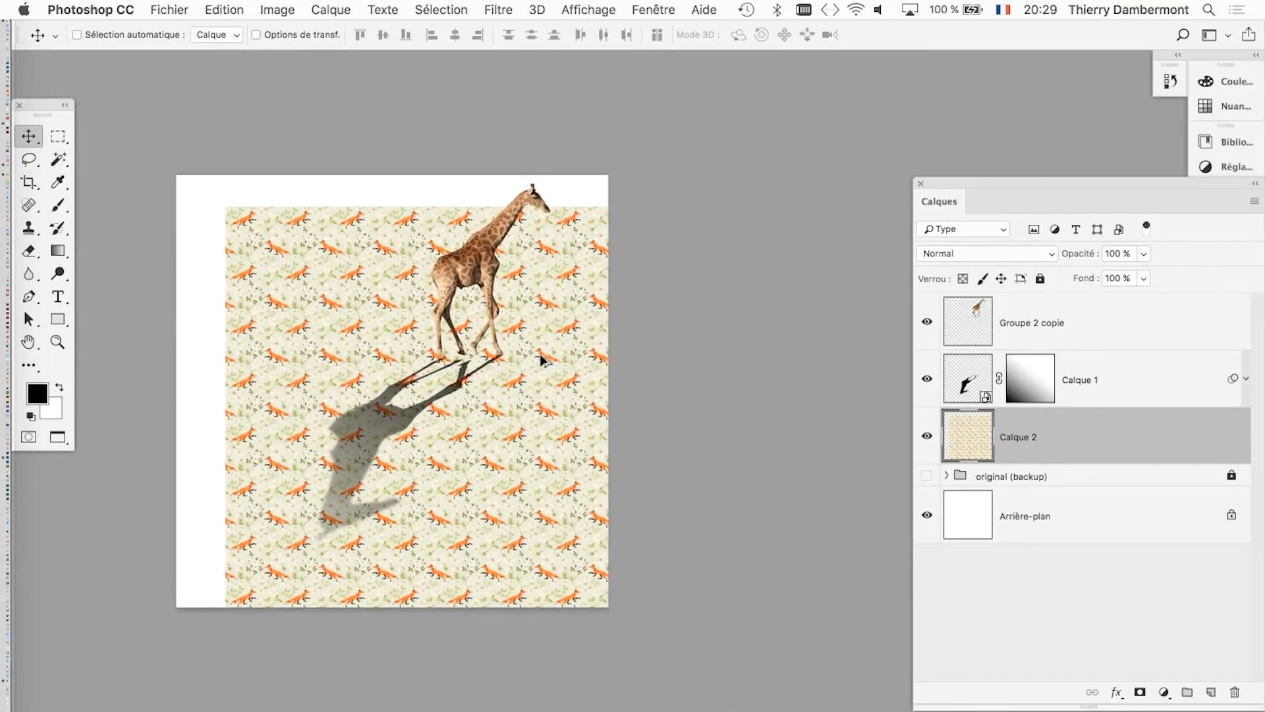
Free-transform the fox pattern layer Calque 2, pulling both lower corners outward beyond the canvas to create a floor perspective.
key(super+t)
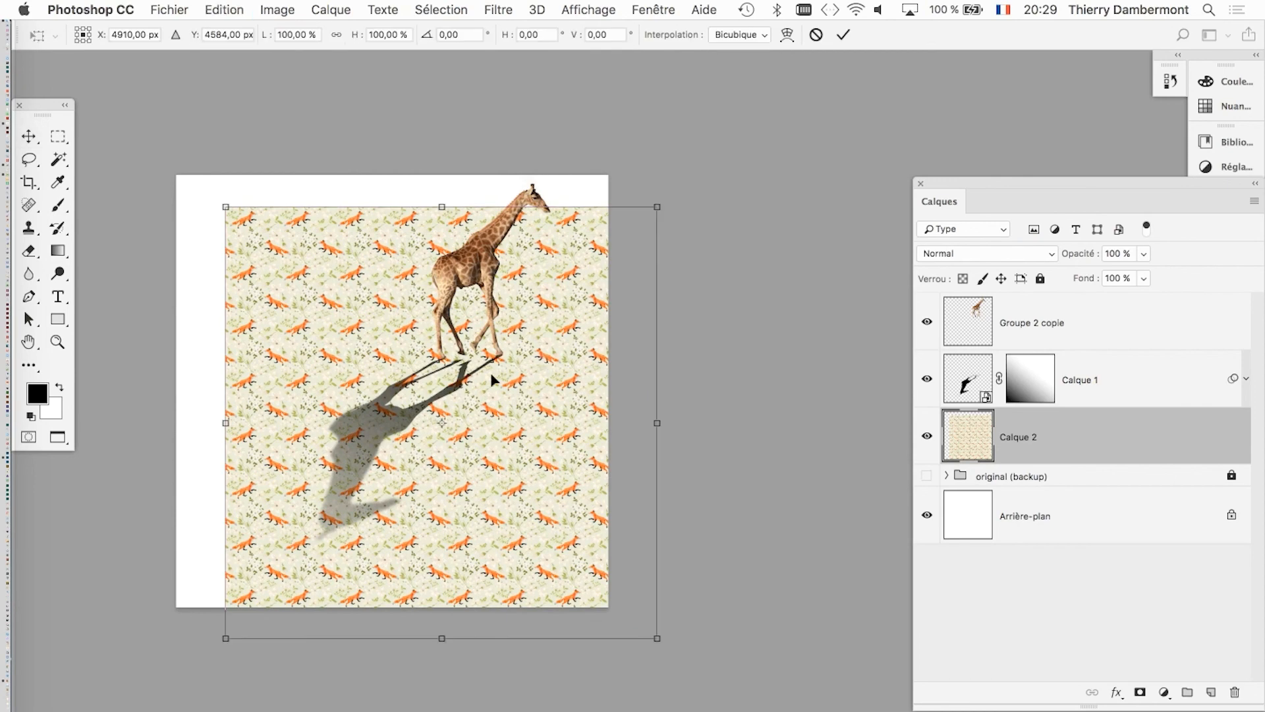
scroll(361, 598, down, 2)
drag(268, 634, 83, 649)
drag(578, 626, 706, 651)
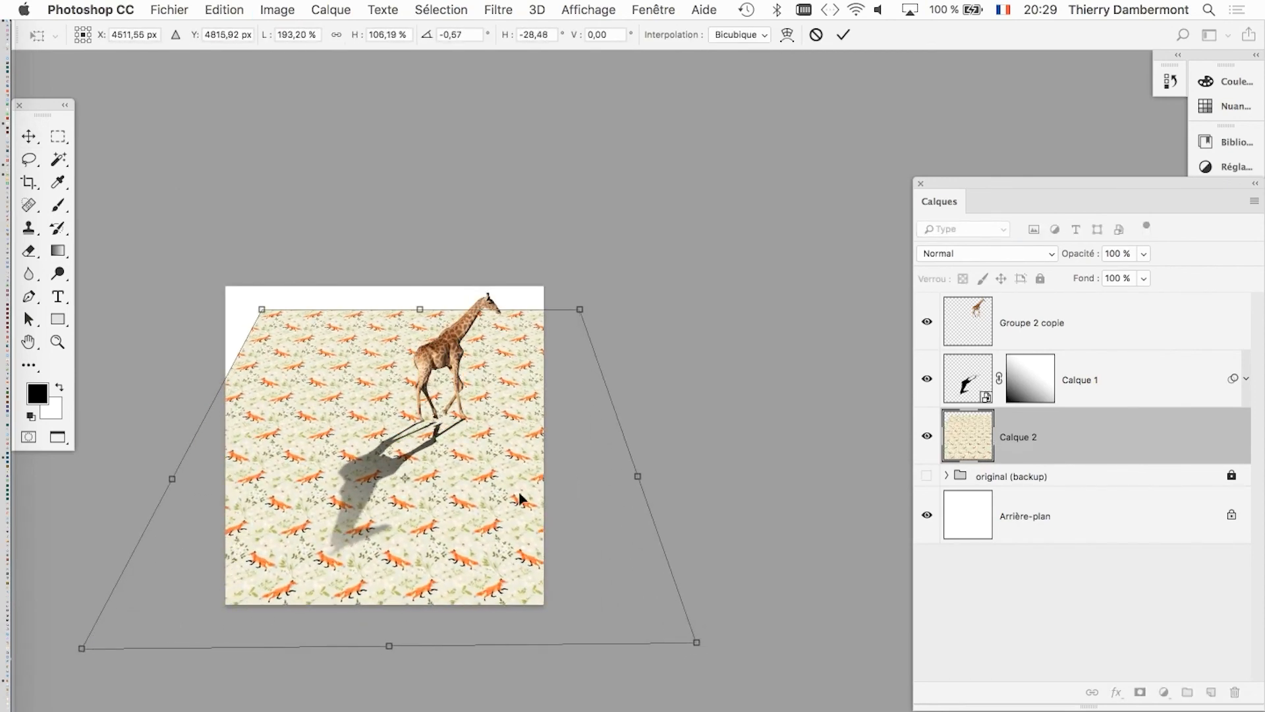
Lower the pattern's two upper corners to form a level horizon behind the giraffe's body, just wider than the canvas.
drag(261, 309, 183, 401)
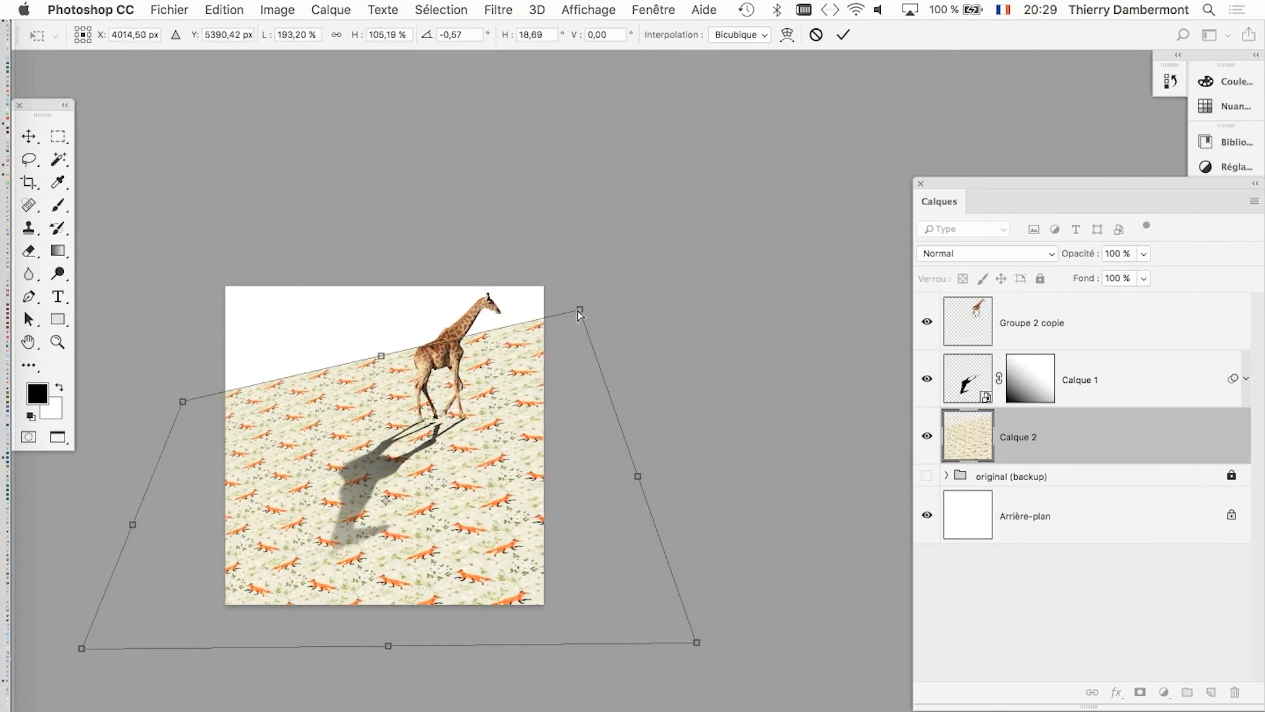
drag(579, 315, 640, 362)
drag(185, 409, 208, 379)
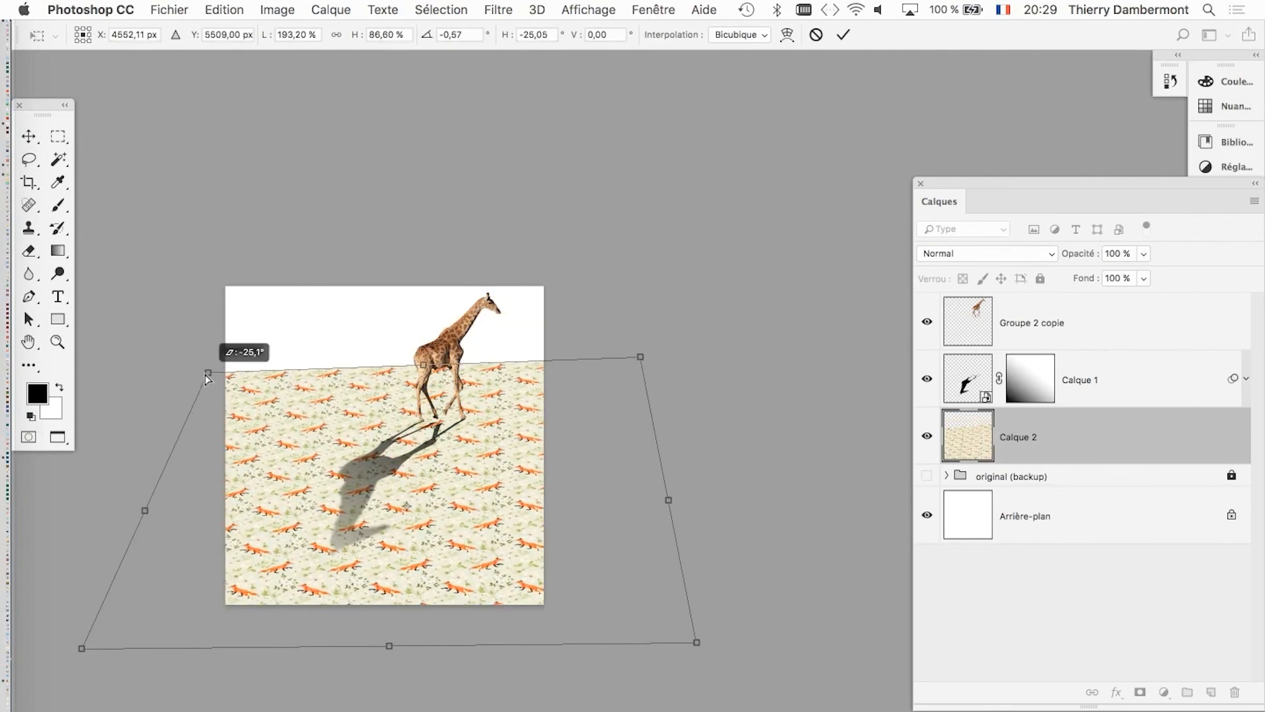
drag(637, 360, 565, 376)
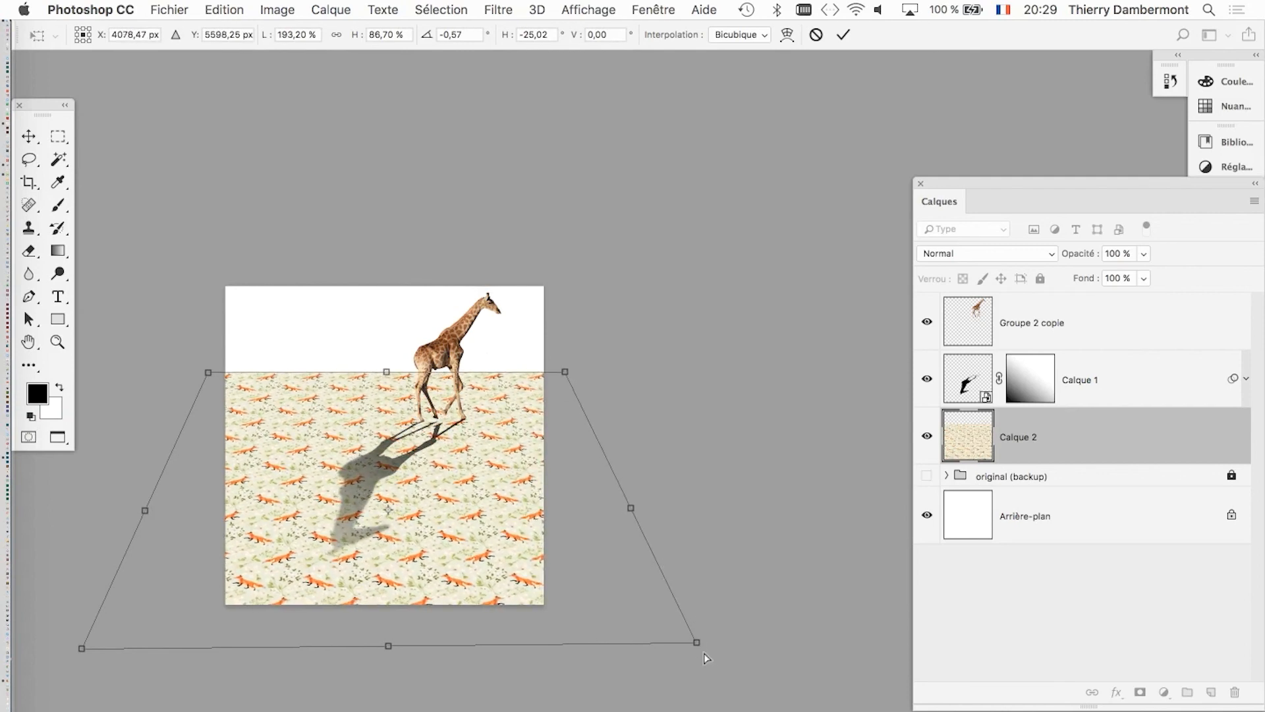
Exaggerate the floor perspective by stretching the pattern's lower corners much farther out, raise the lower-right corner slightly, and apply the transformation.
drag(706, 658, 852, 703)
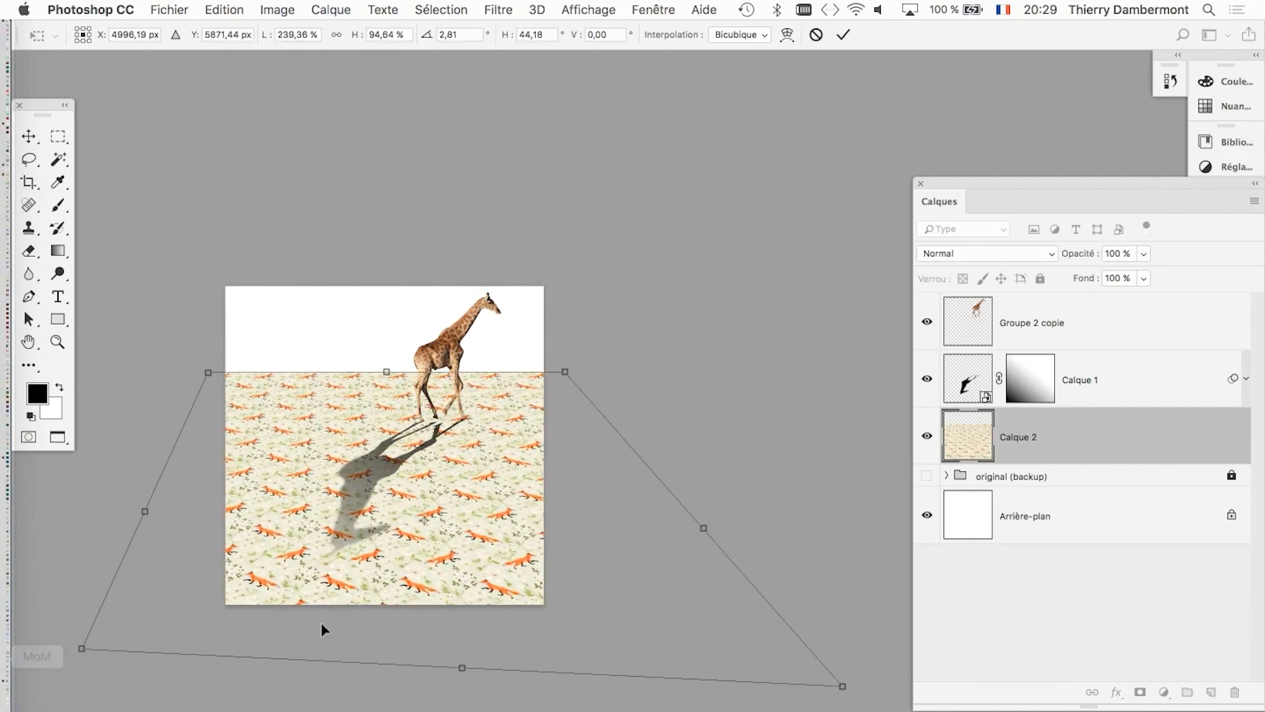
drag(325, 512, 501, 390)
scroll(503, 400, down, 2)
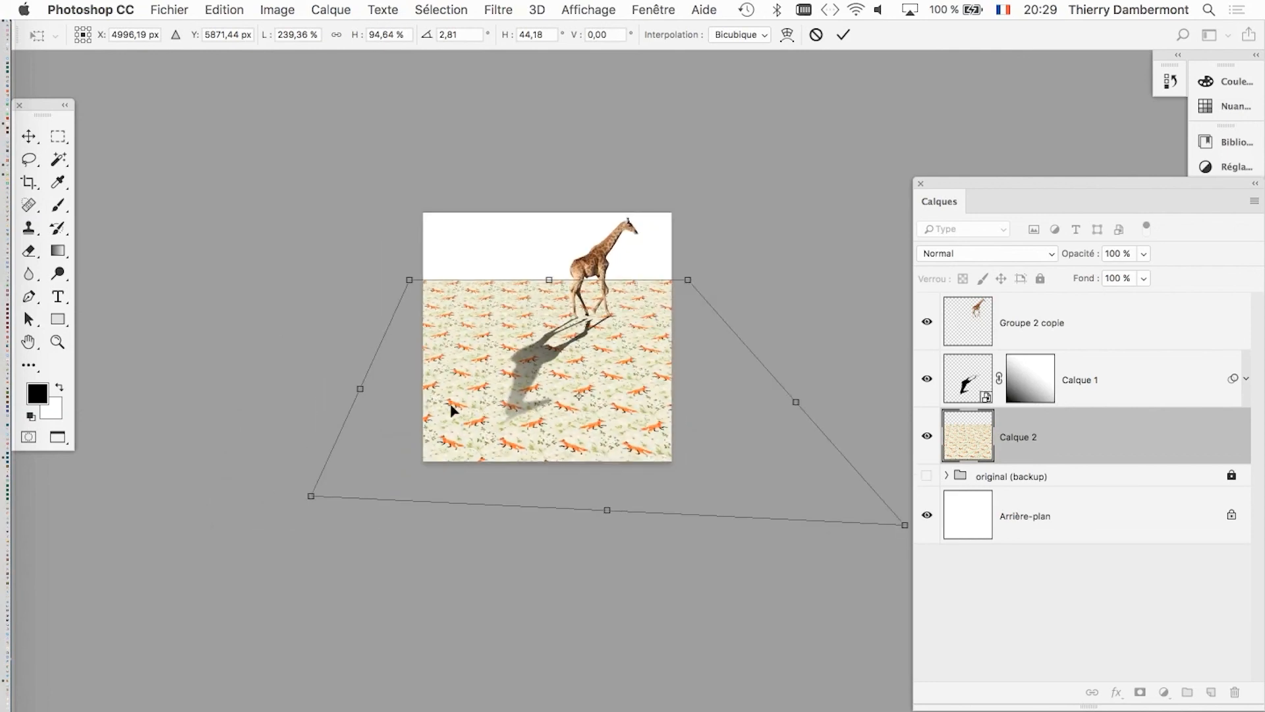
drag(327, 504, 157, 539)
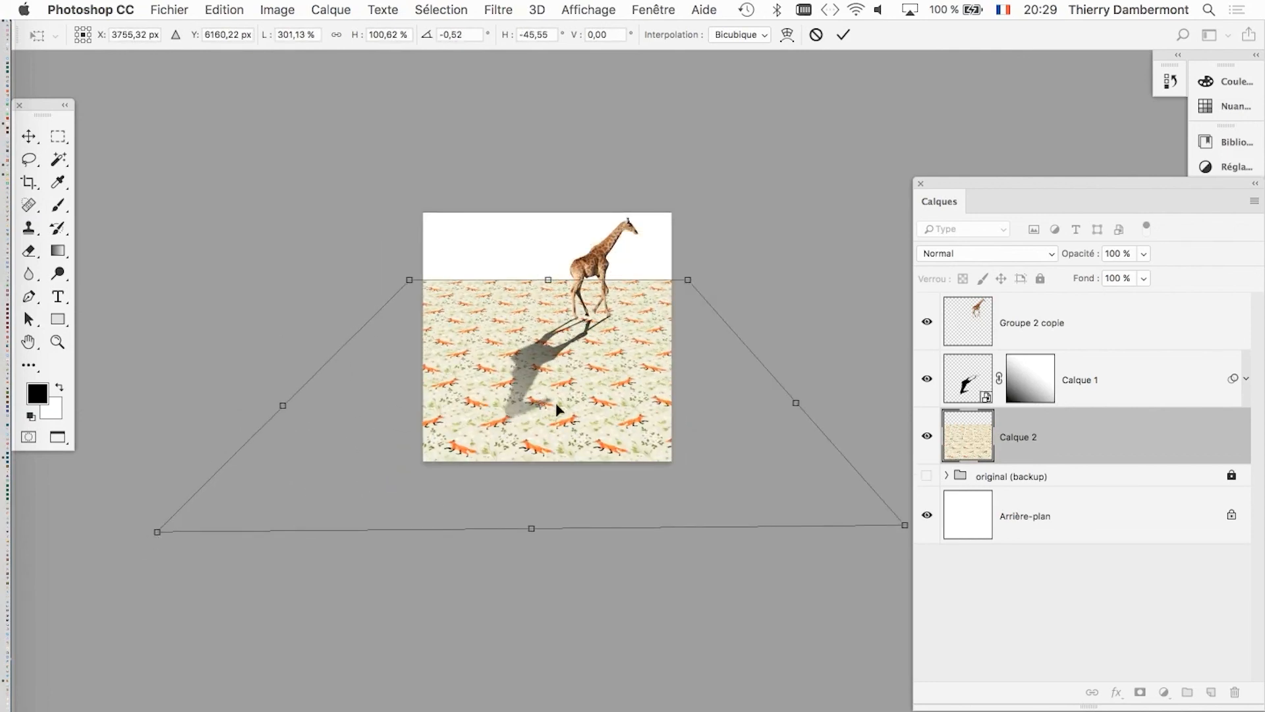
scroll(556, 410, right, 5)
drag(771, 506, 748, 465)
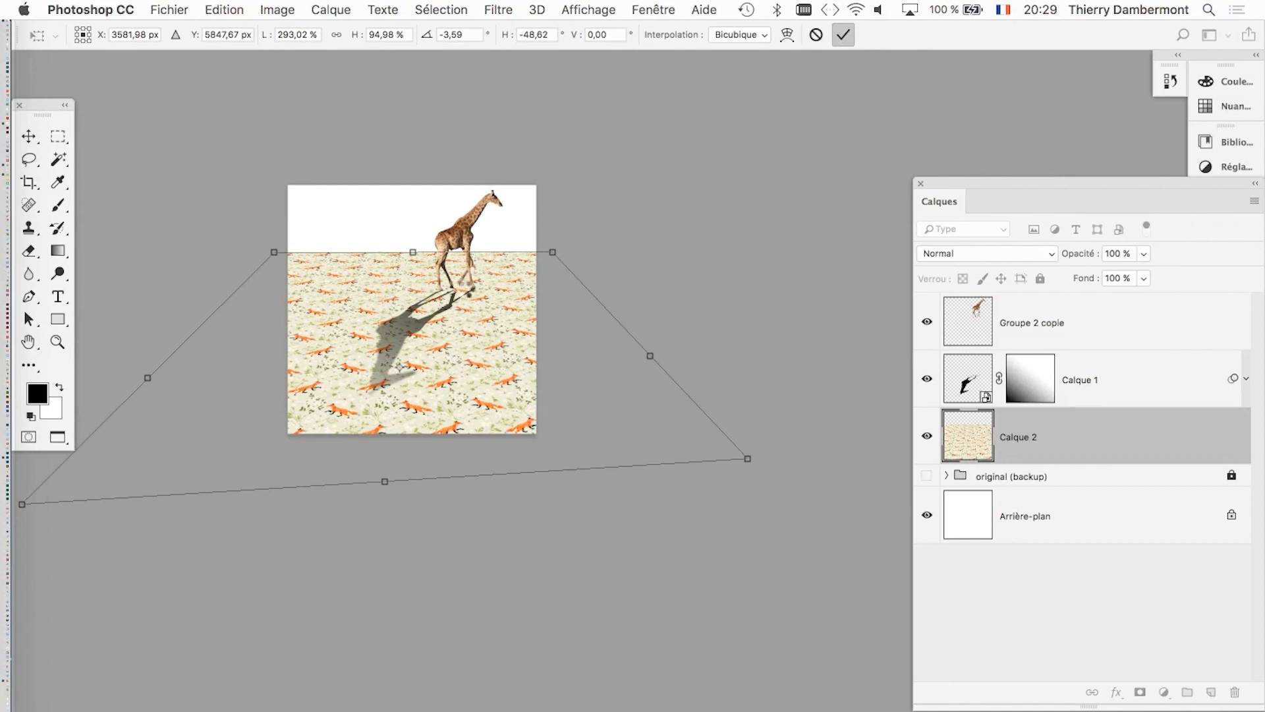
key(Return)
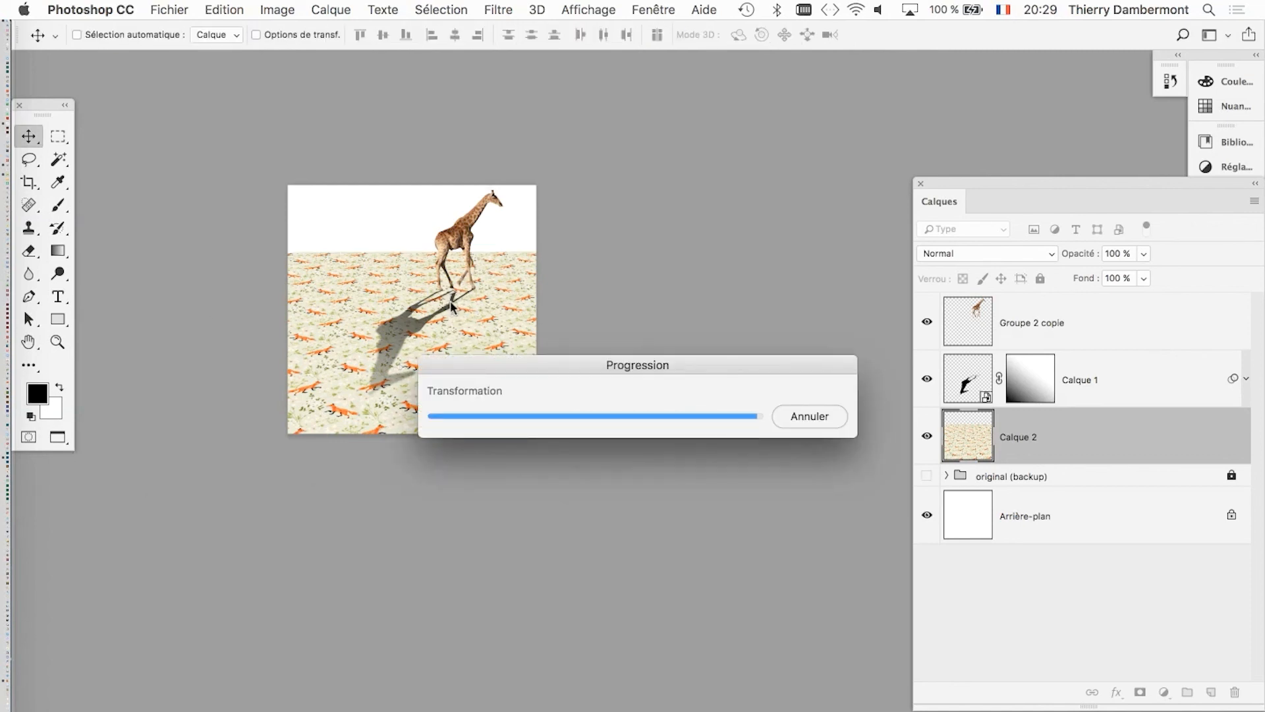
Examine the giraffe's cast shadow on the fox pattern floor up close and in the whole composition.
scroll(450, 301, left, 1)
scroll(470, 303, up, 3)
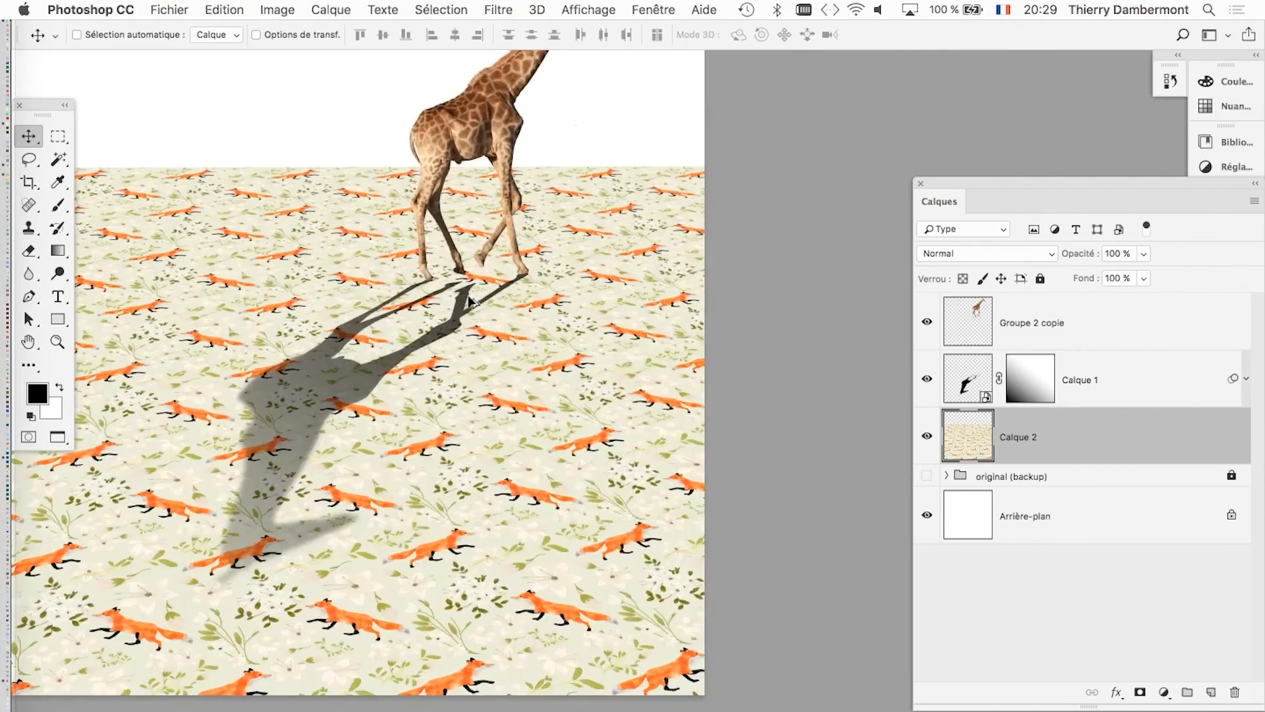
drag(470, 303, 502, 366)
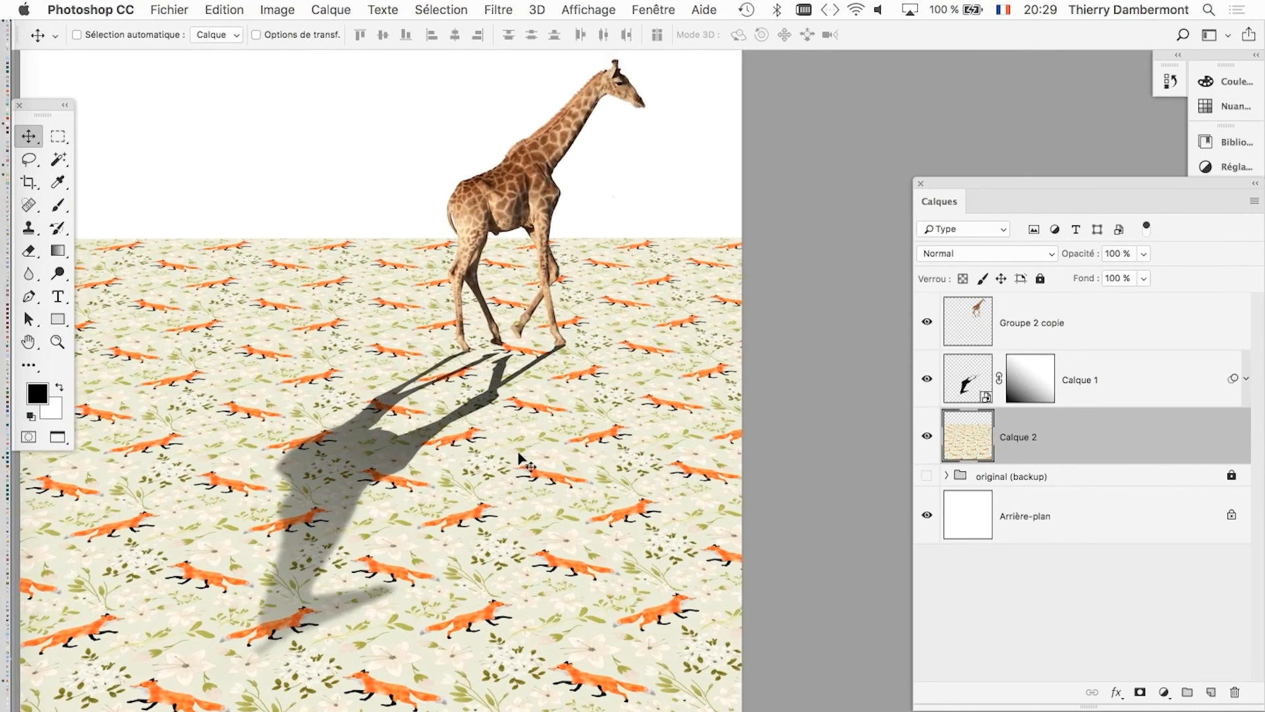
drag(561, 469, 561, 515)
scroll(541, 499, down, 3)
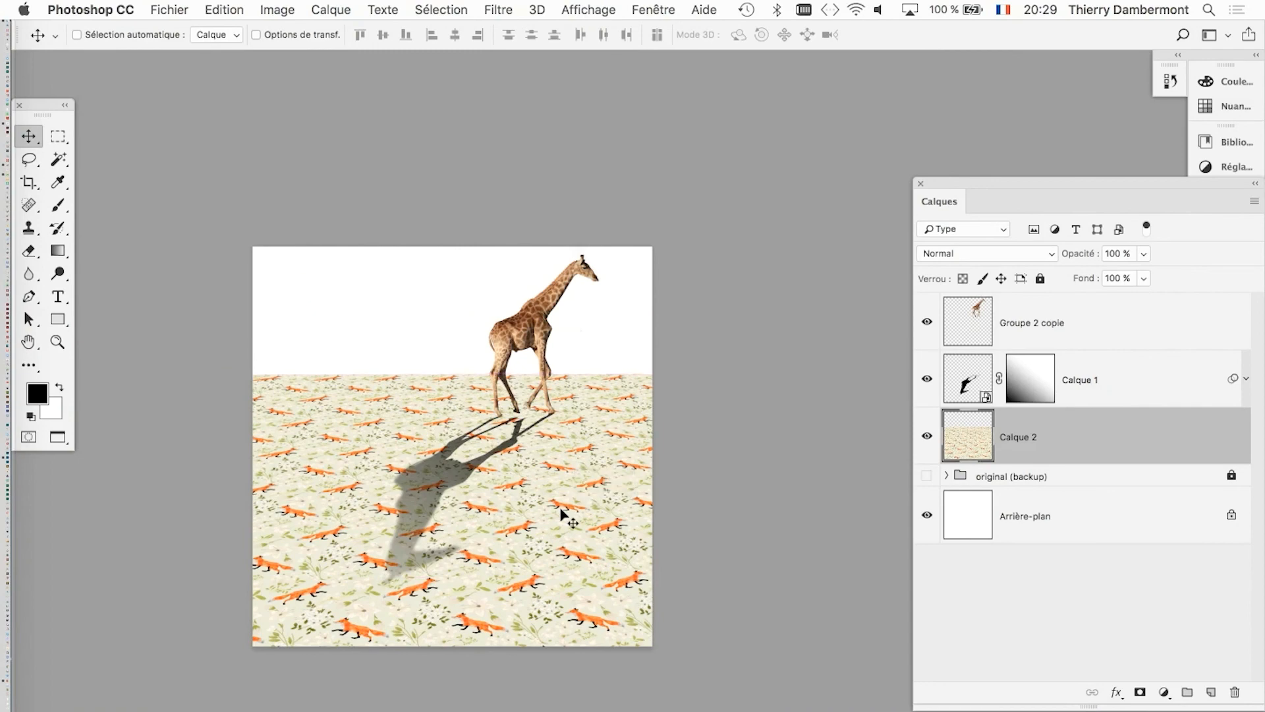